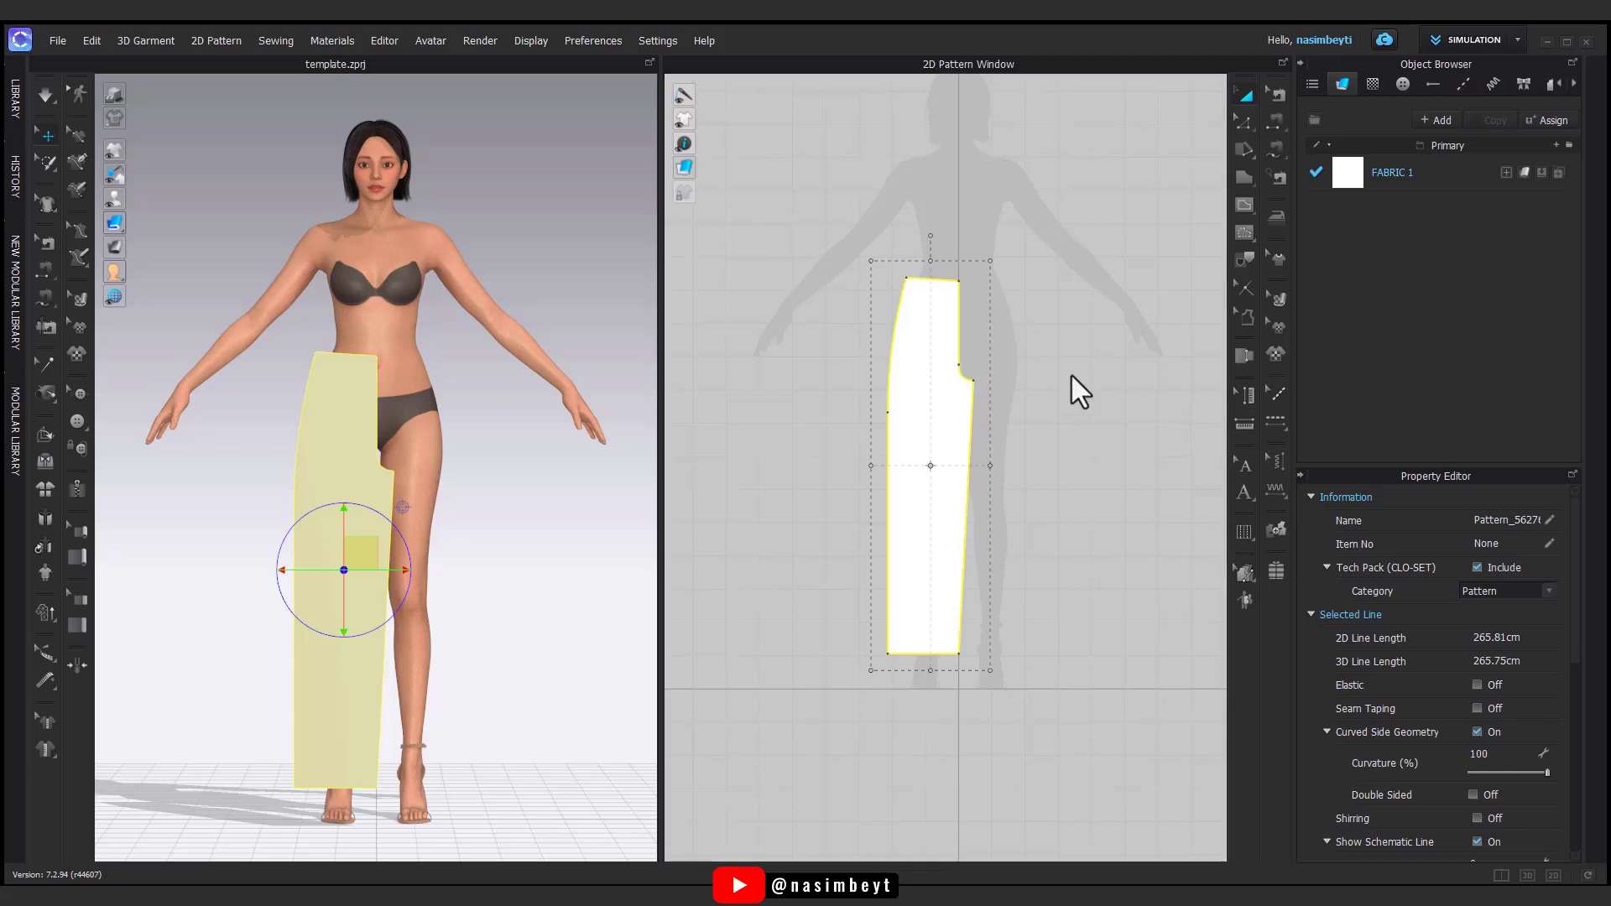
- Duplicate the trouser front panel and place the copy beside the original in the 2D pattern window
middle_click_drag(1000, 422, 986, 381)
key("ctrl+v")
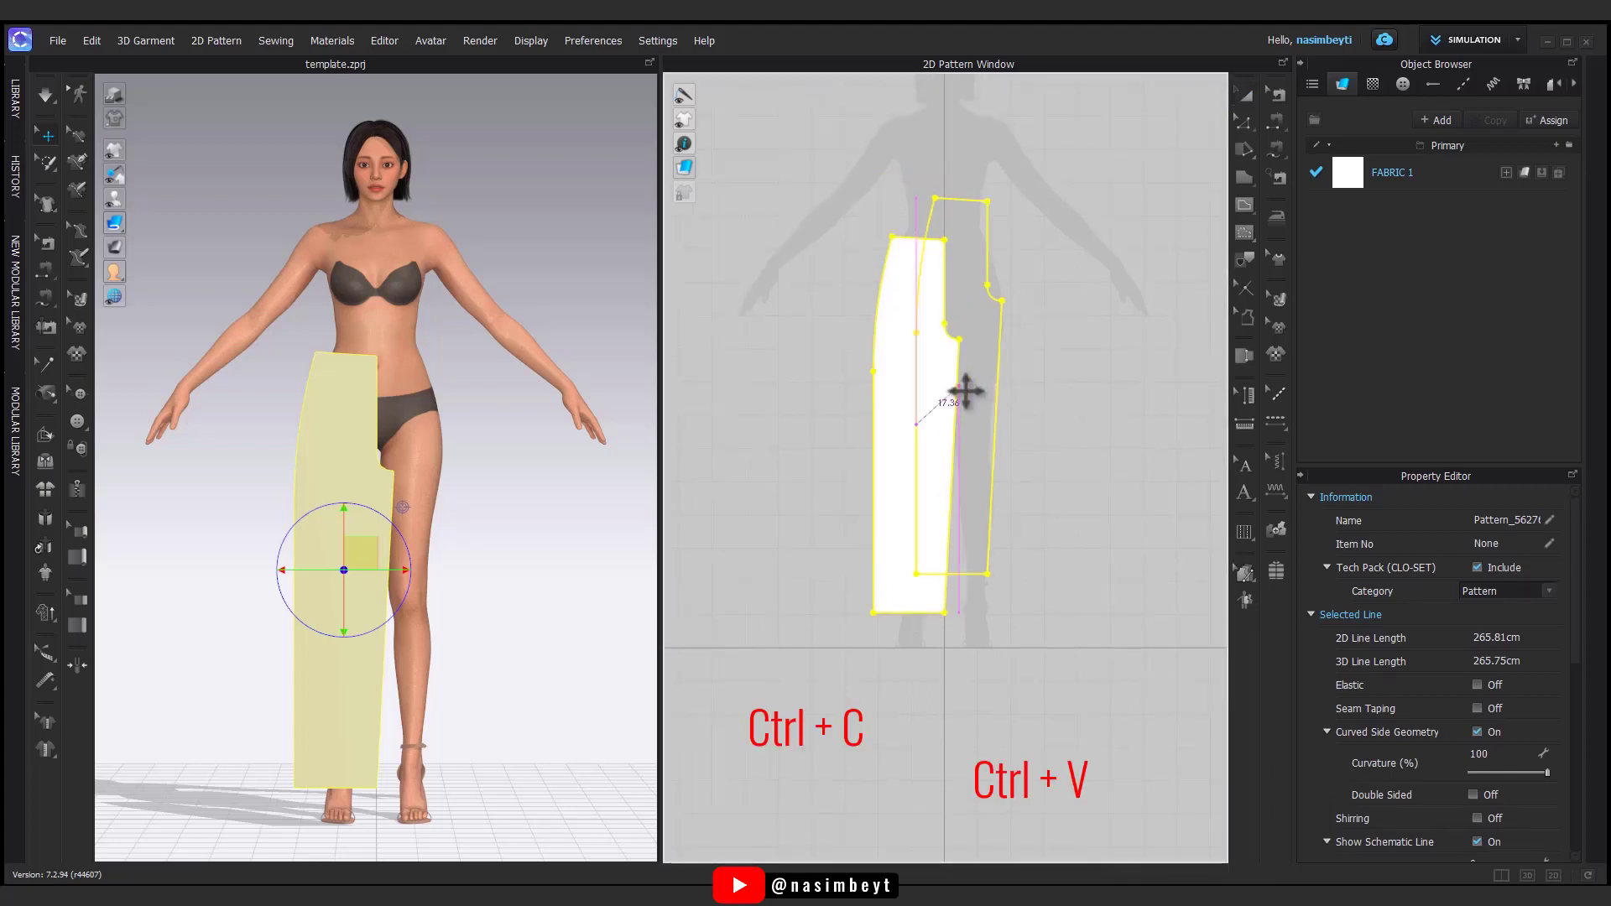
left_click(1025, 424)
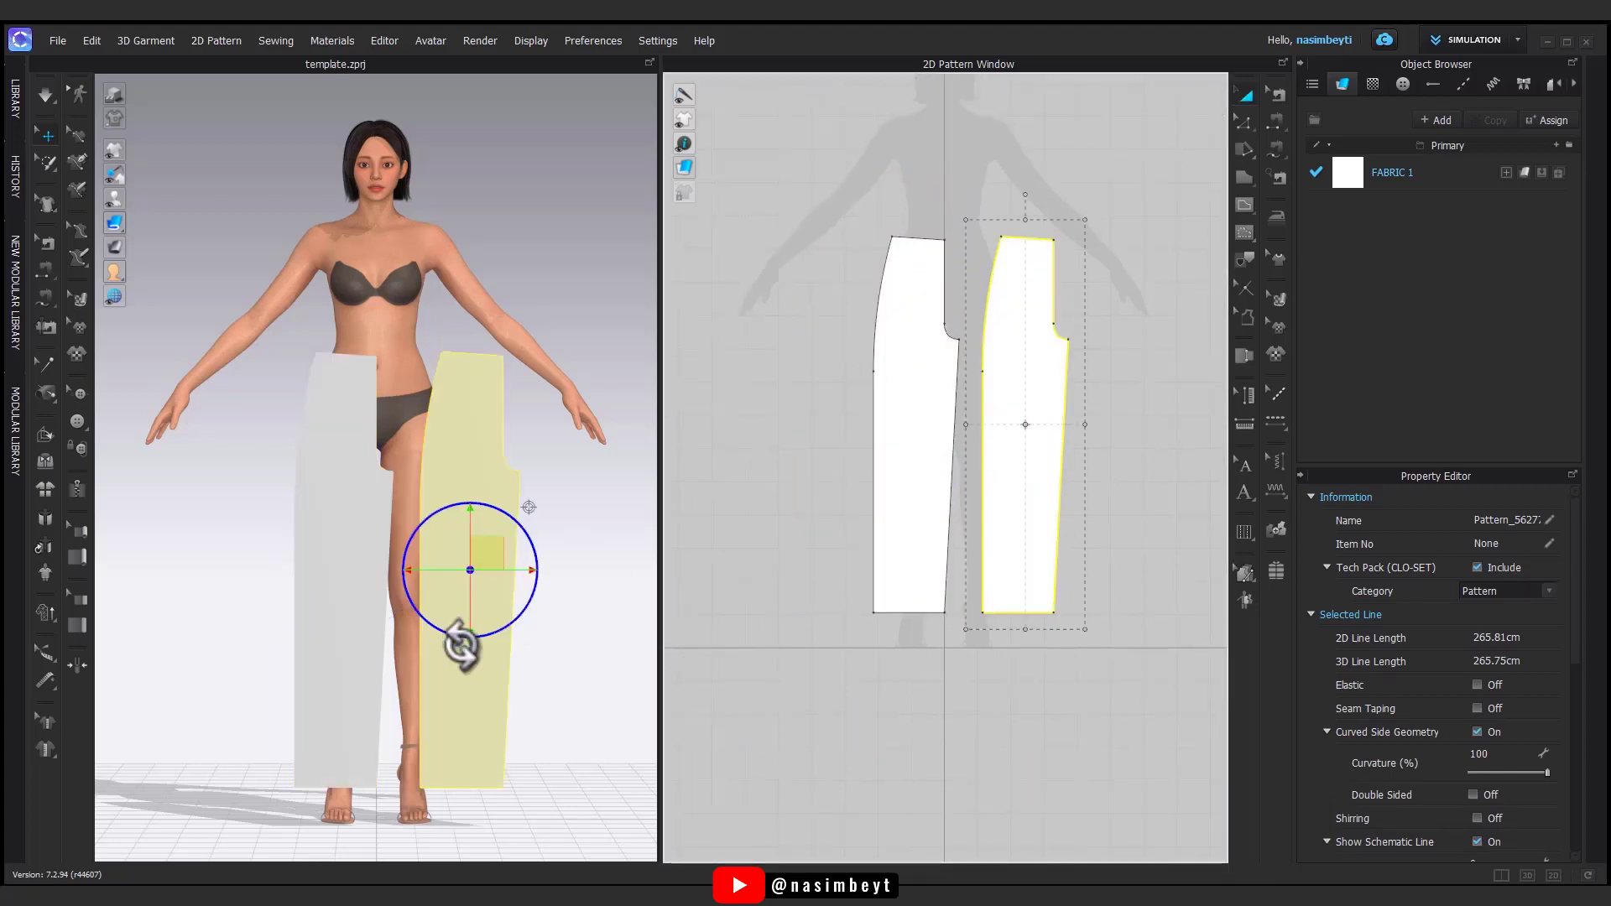
- Move the copied panel behind the avatar's leg in the 3D window to serve as the back panel
right_click_drag(540, 528, 525, 677)
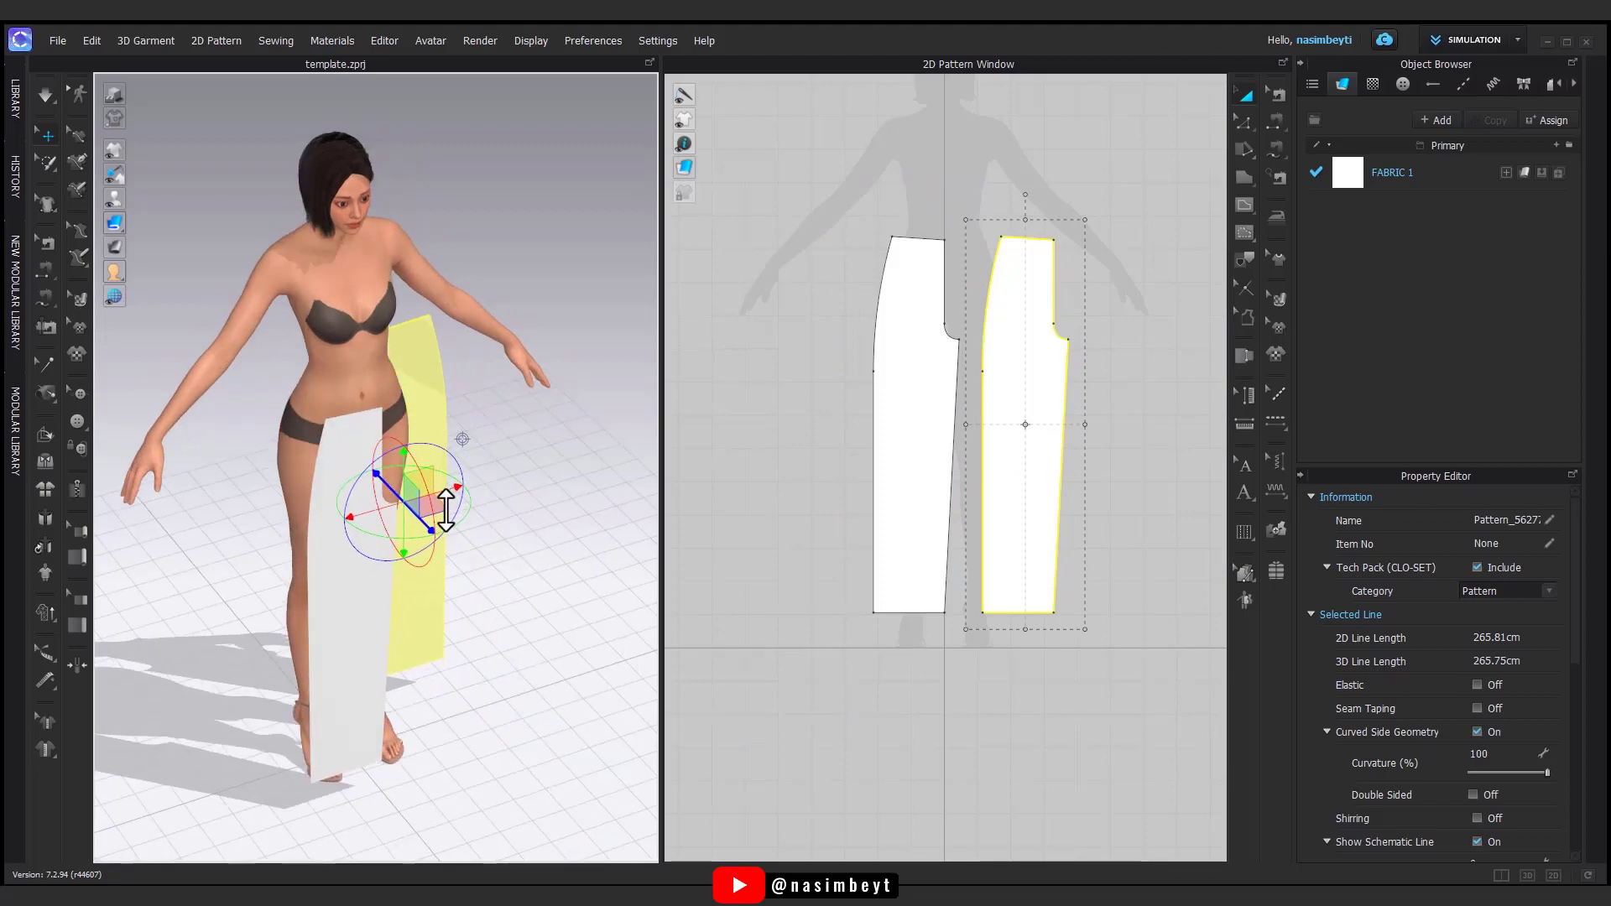
left_click_drag(446, 509, 316, 407)
right_click_drag(312, 527, 305, 554)
mouse_move(306, 554)
left_mouse_down()
mouse_move(328, 548)
mouse_move(313, 554)
left_mouse_up()
right_click_drag(312, 553, 310, 569)
mouse_move(119, 225)
right_click_drag(352, 517, 451, 534)
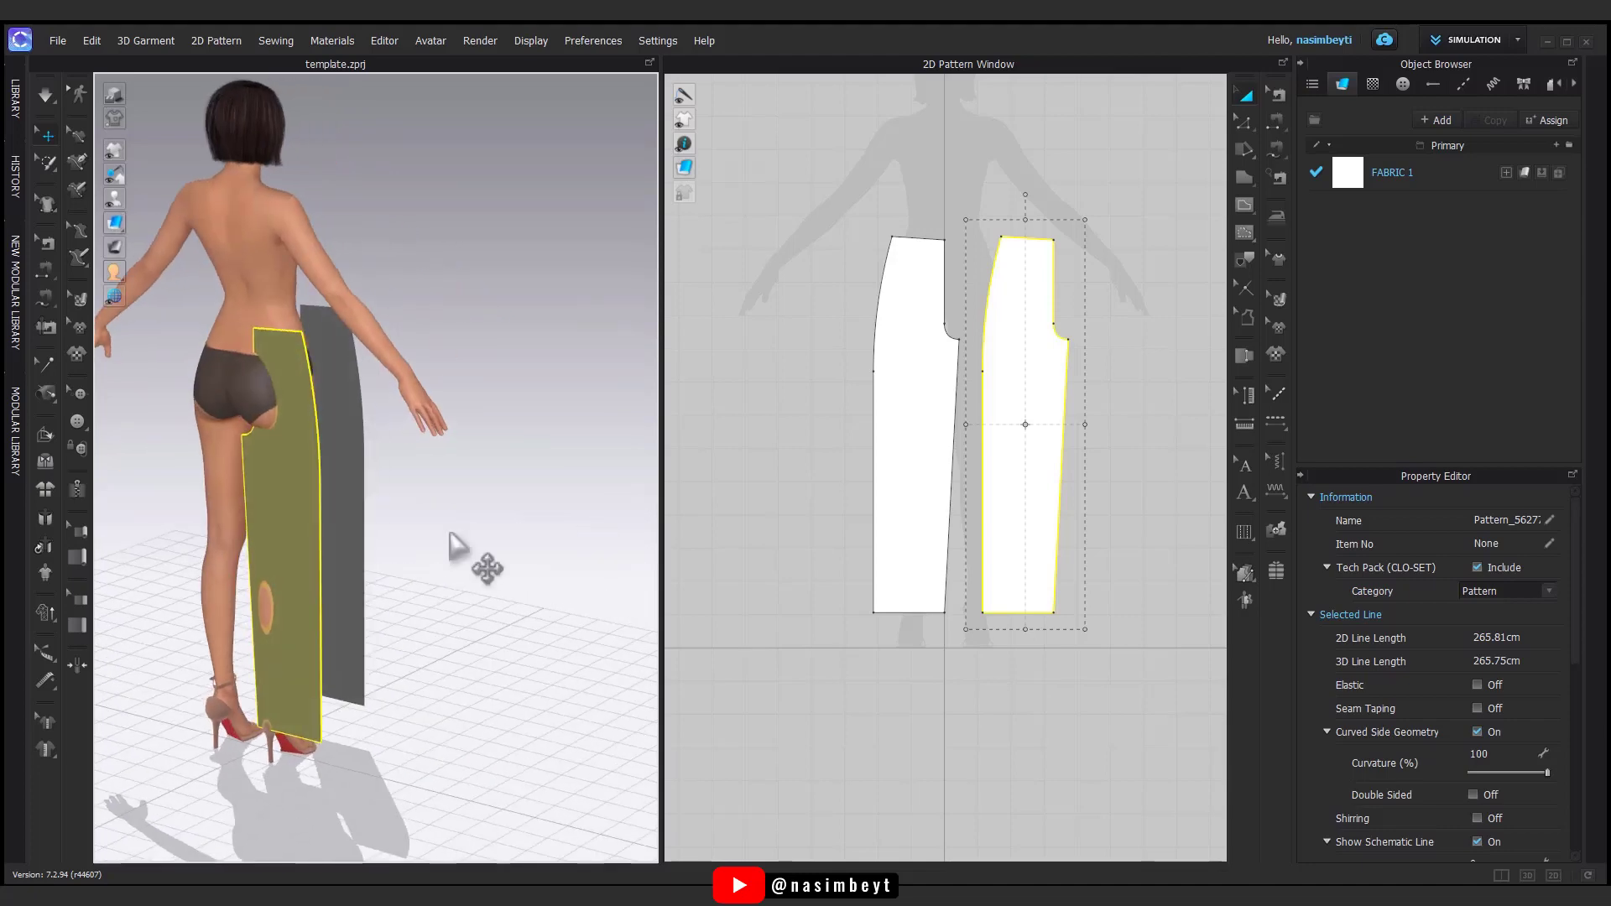
left_click_drag(279, 534, 256, 546)
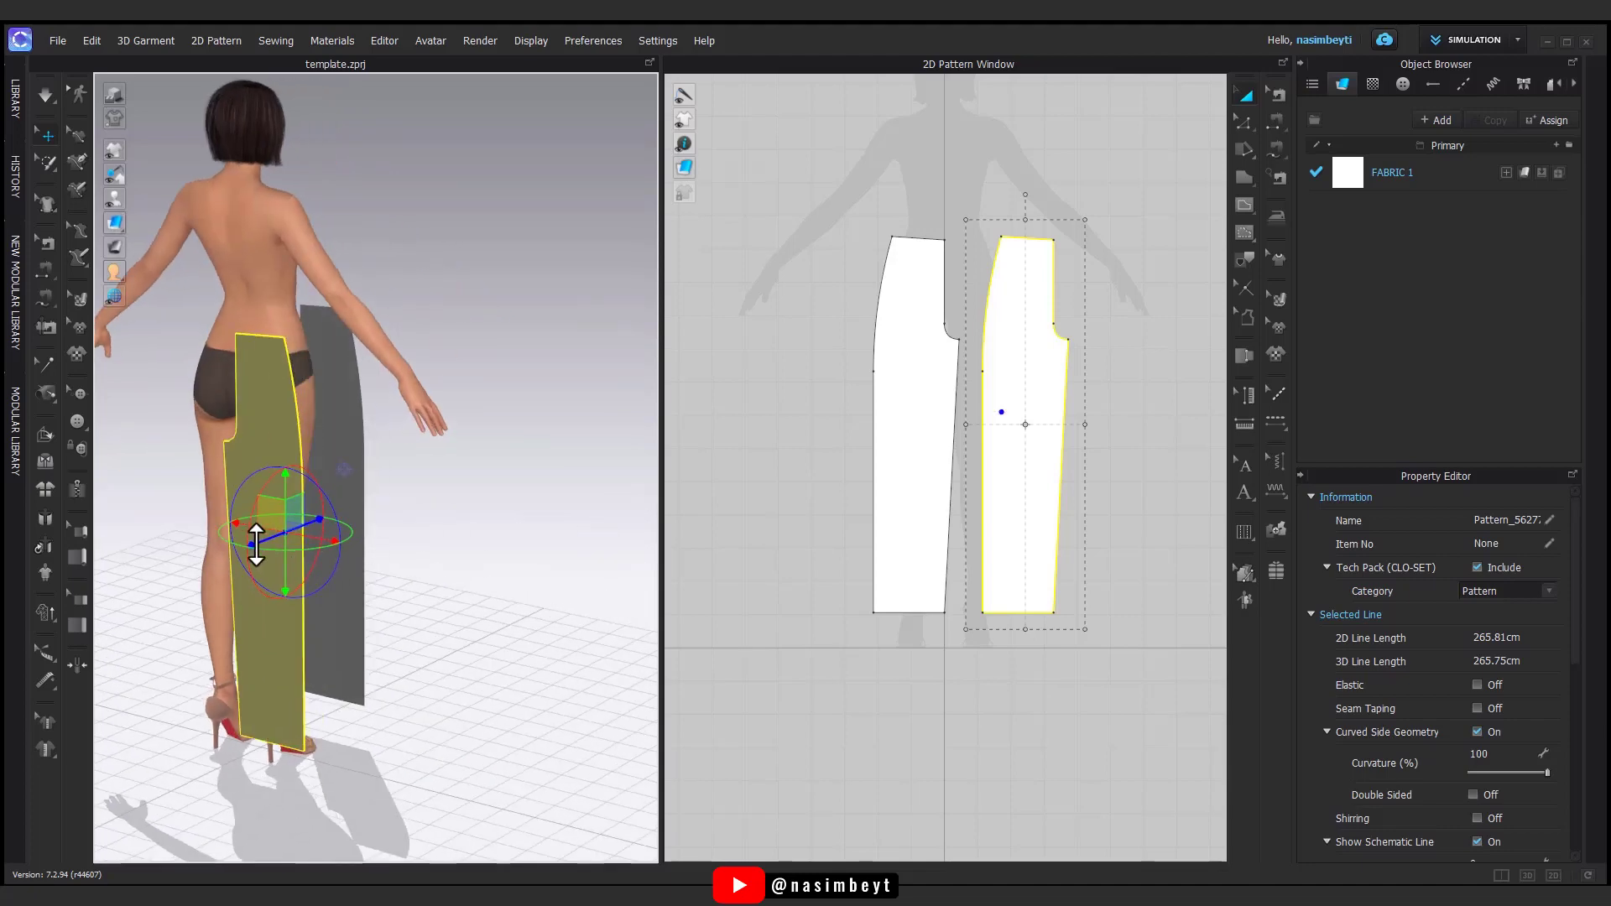
- Apply Flip Normal to the back panel and shift it sideways behind the avatar
right_click(272, 455)
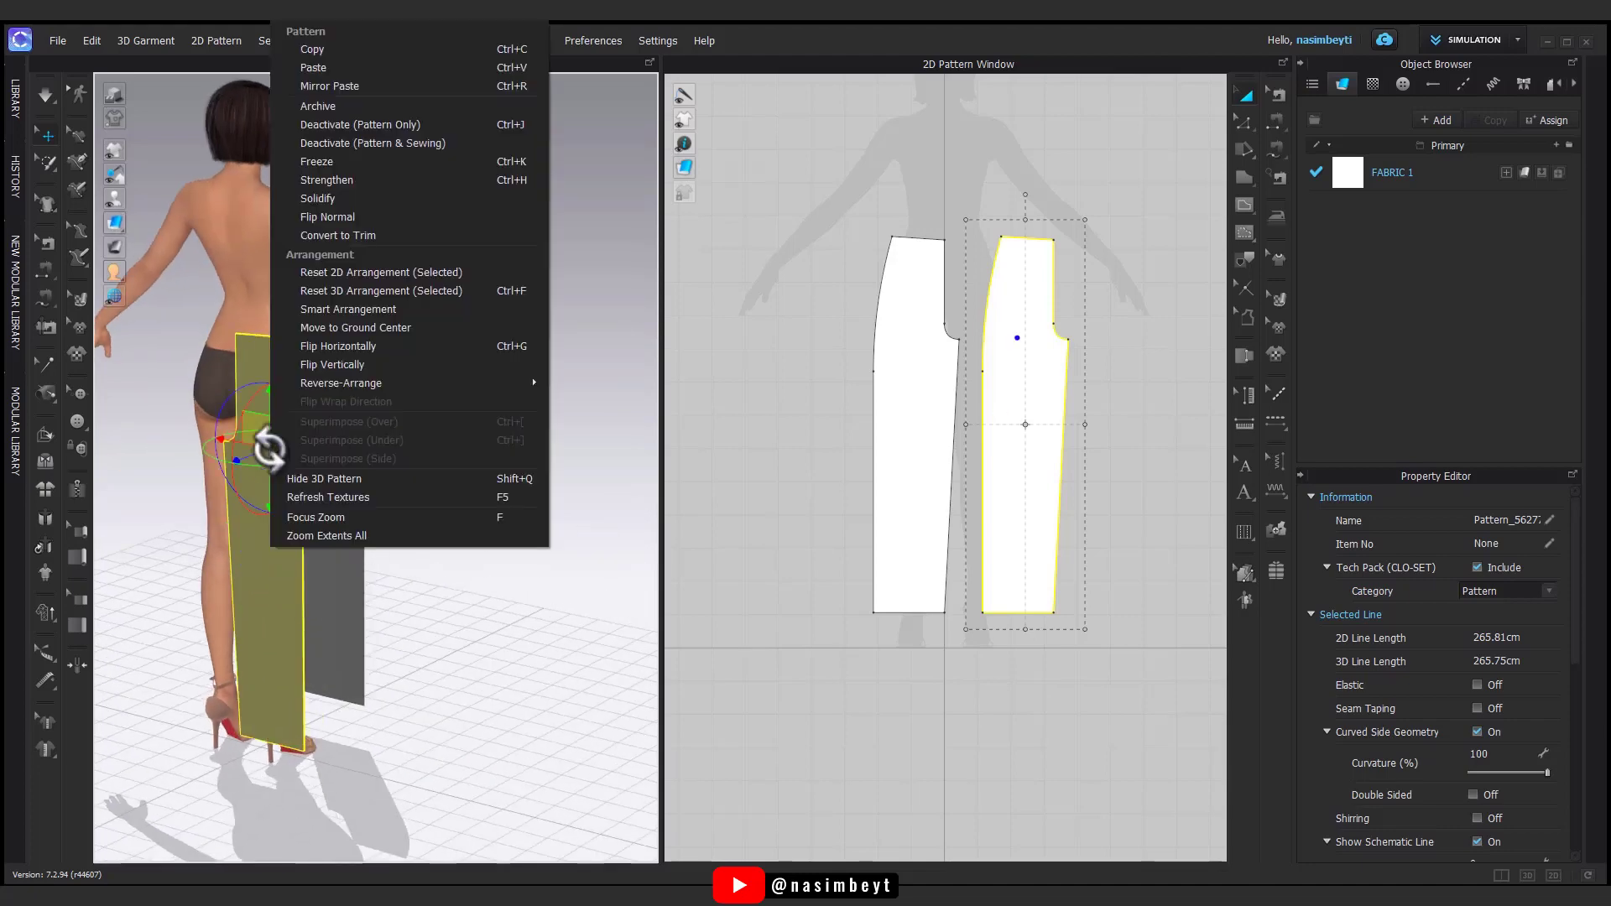
left_click(342, 219)
right_click_drag(364, 471, 294, 480)
left_click_drag(331, 532, 373, 532)
right_click_drag(374, 534, 461, 537)
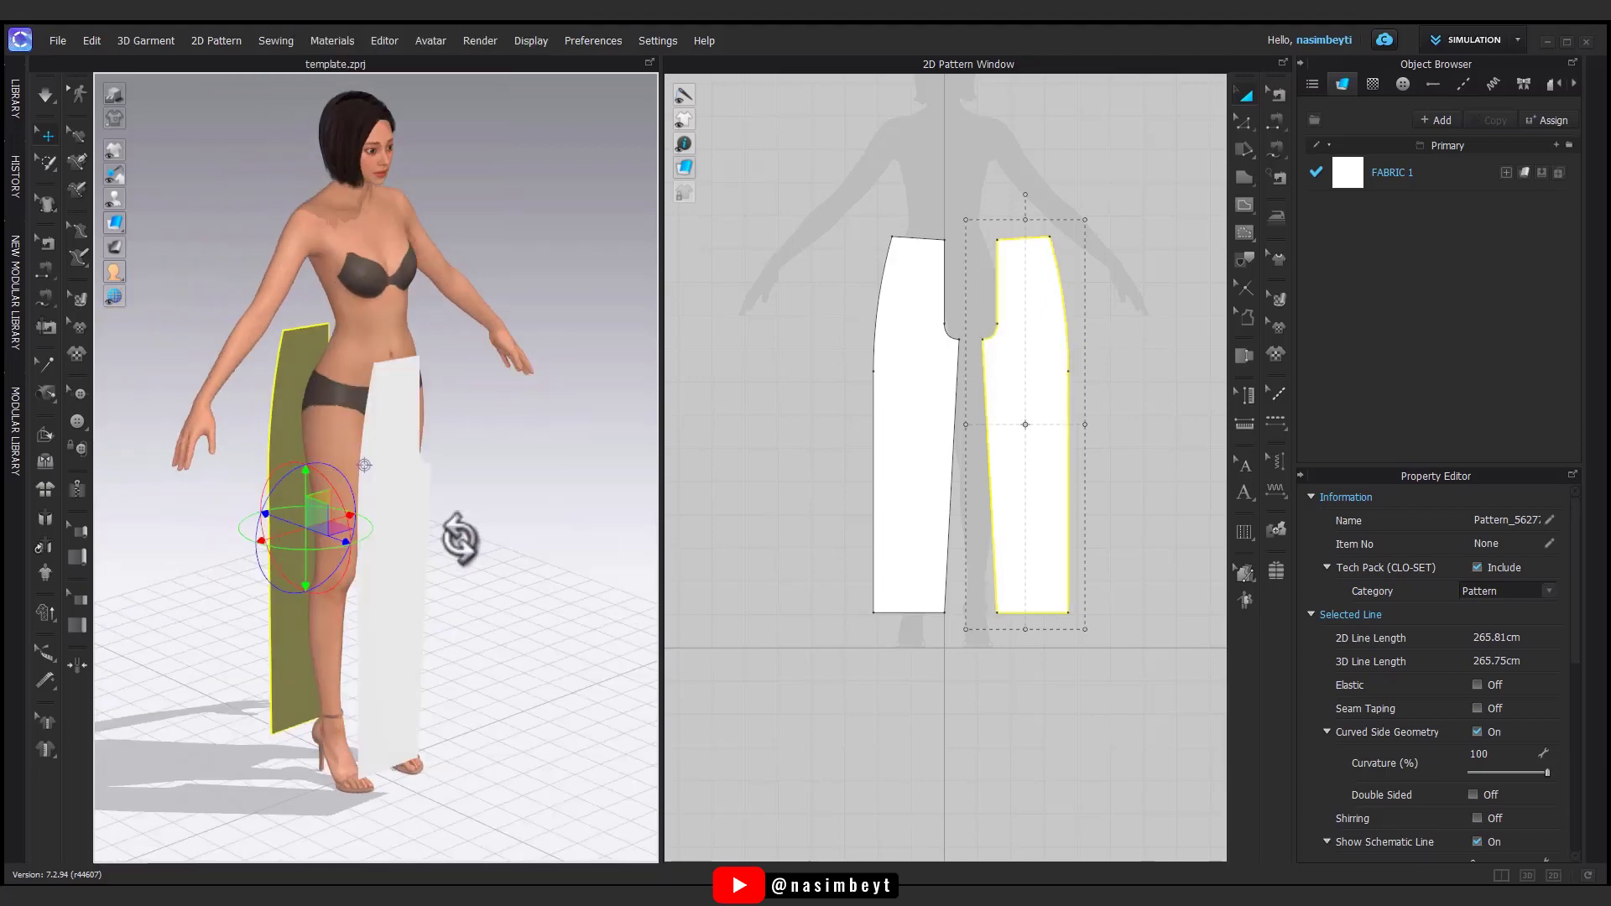
- Adjust the back panel's distance behind the avatar's leg in the 3D window
left_click(407, 547)
right_click_drag(468, 621, 491, 625)
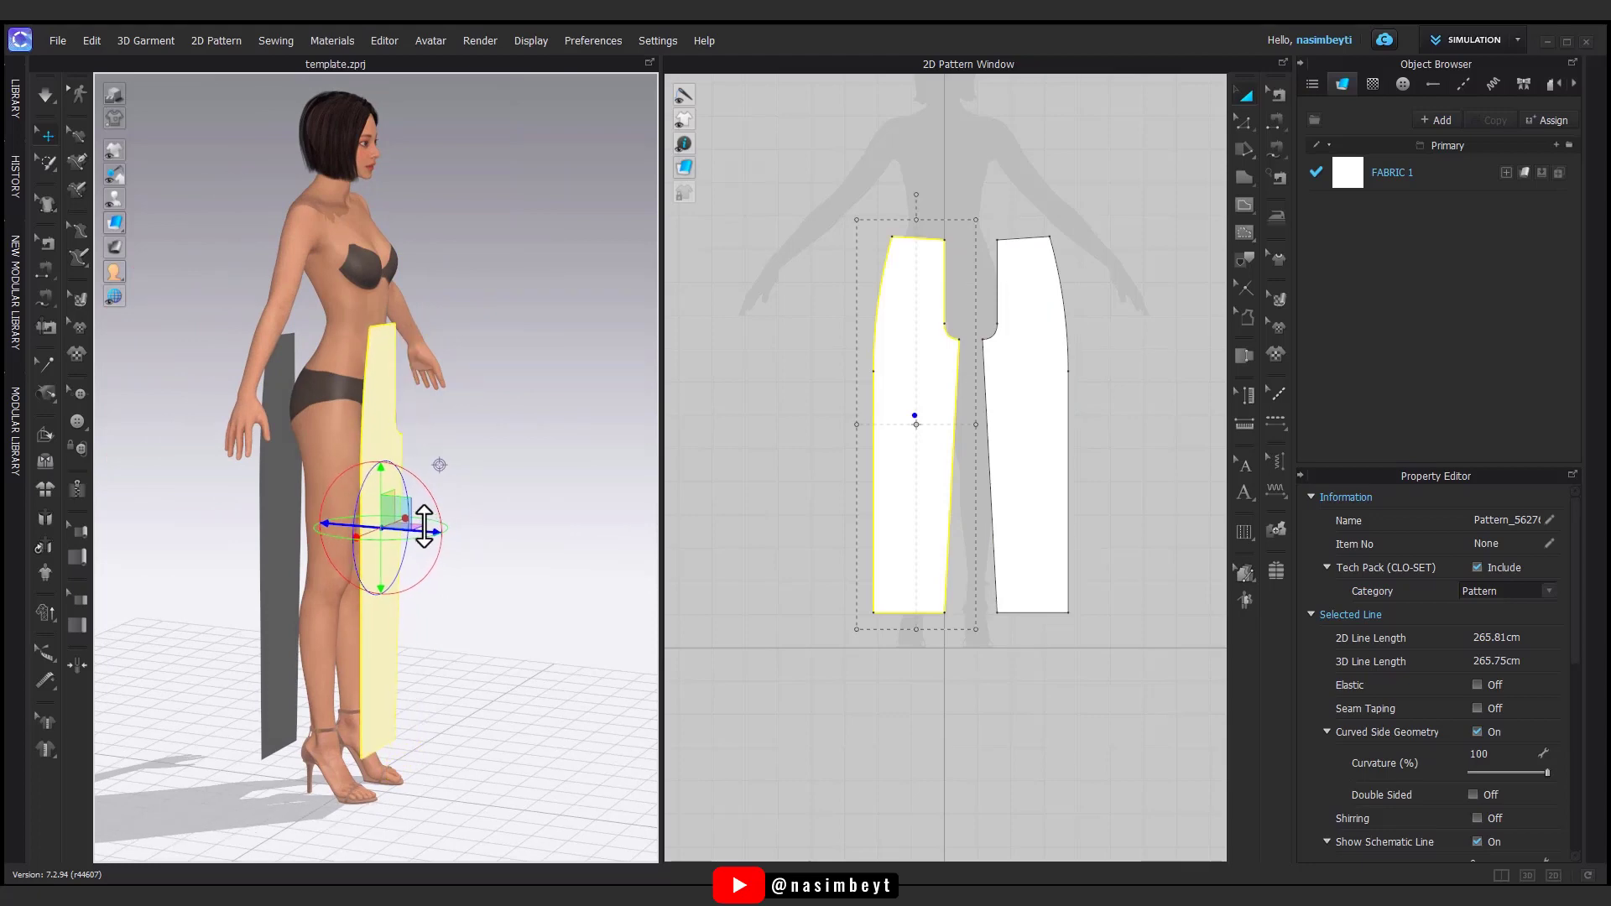
right_click_drag(424, 532, 560, 592)
left_click(278, 511)
right_click_drag(278, 511, 352, 610)
left_click_drag(248, 513, 285, 450)
right_click_drag(419, 545, 248, 593)
middle_click_drag(459, 569, 491, 502)
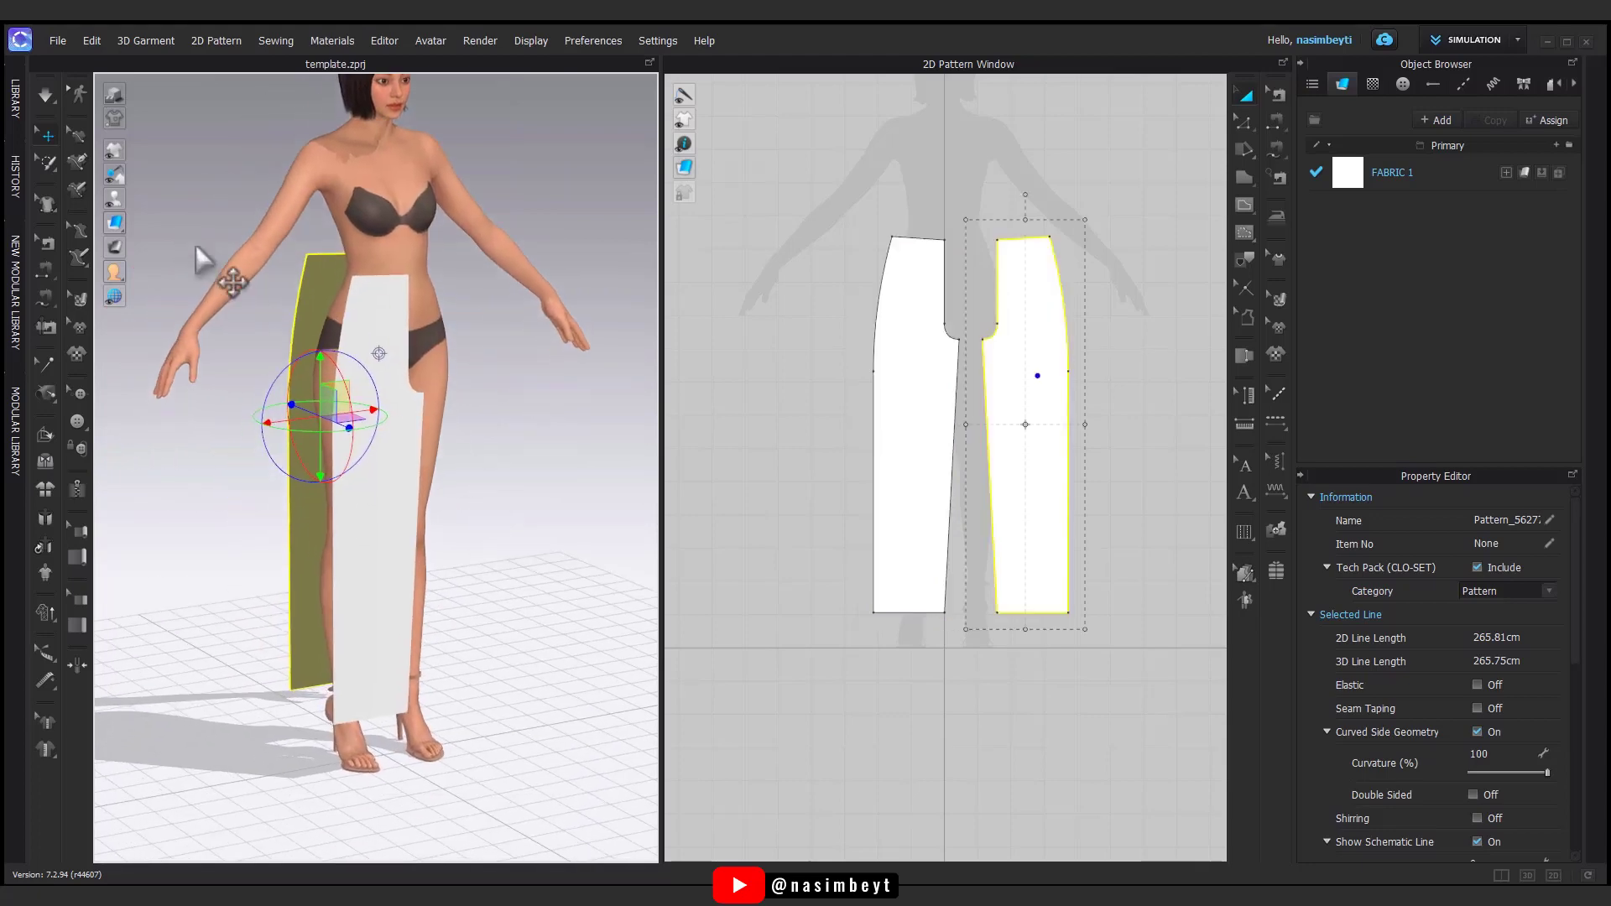
- Shift the back panel sideways in the 3D window to line it up with the leg seen from behind
left_click(495, 570)
middle_click_drag(495, 570, 518, 533)
right_click_drag(554, 503, 873, 522)
scroll(475, 331, "down", 2)
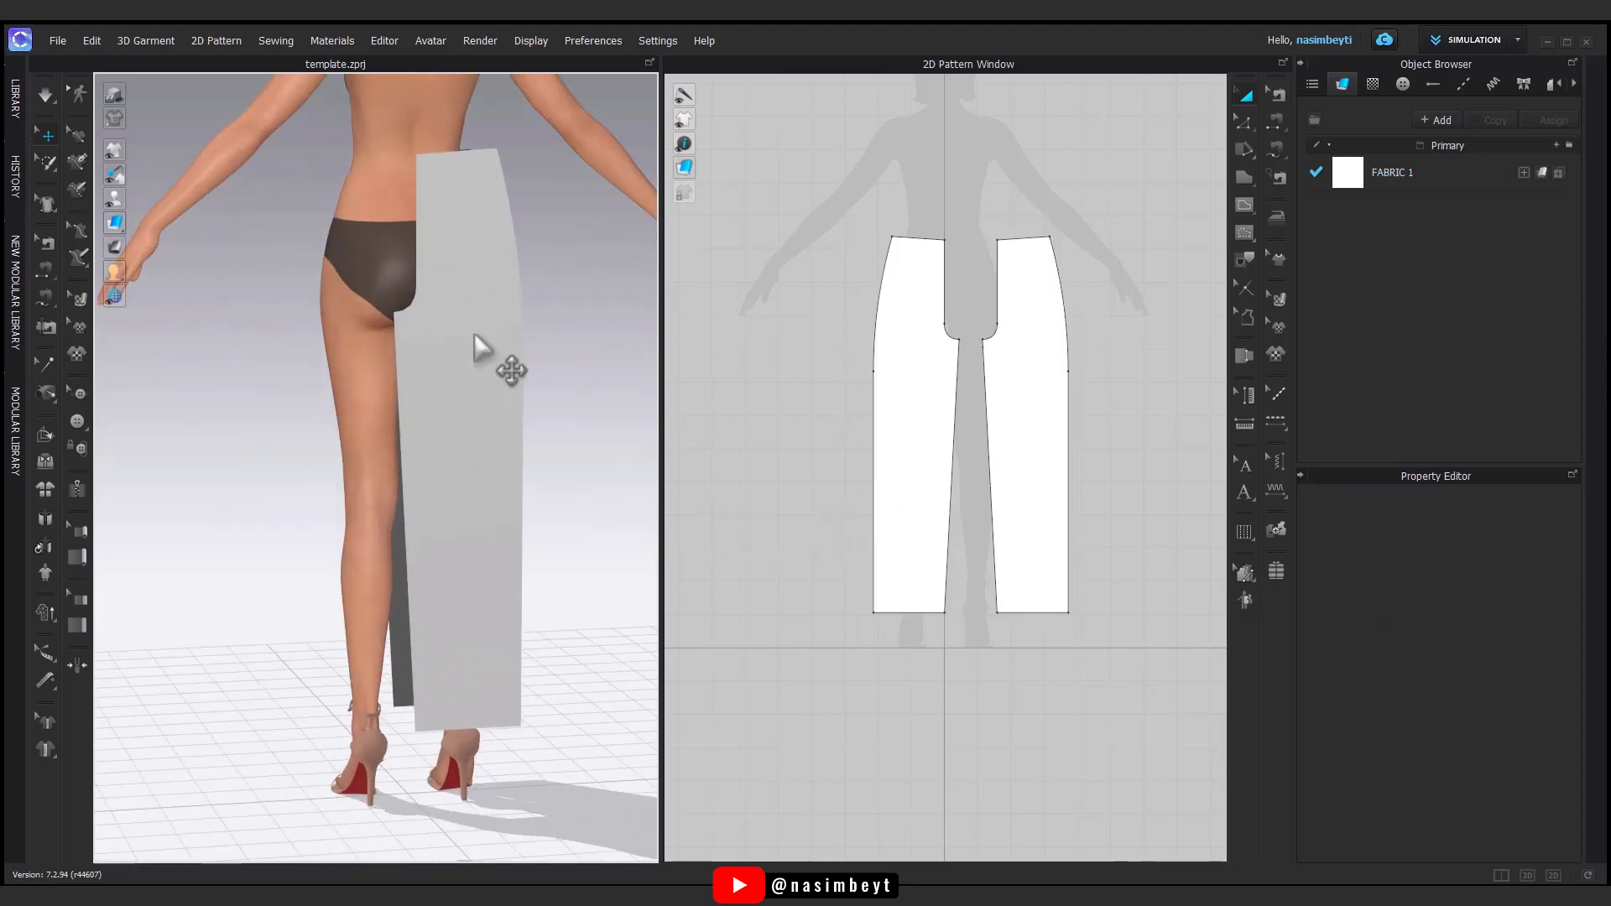
right_click_drag(475, 331, 434, 392)
left_click(433, 397)
left_click_drag(487, 396, 504, 395)
left_click(1154, 281)
- Use Edit Pattern to move the back panel's waist edge and upper side curve slightly outward
middle_click_drag(1155, 281, 1131, 363)
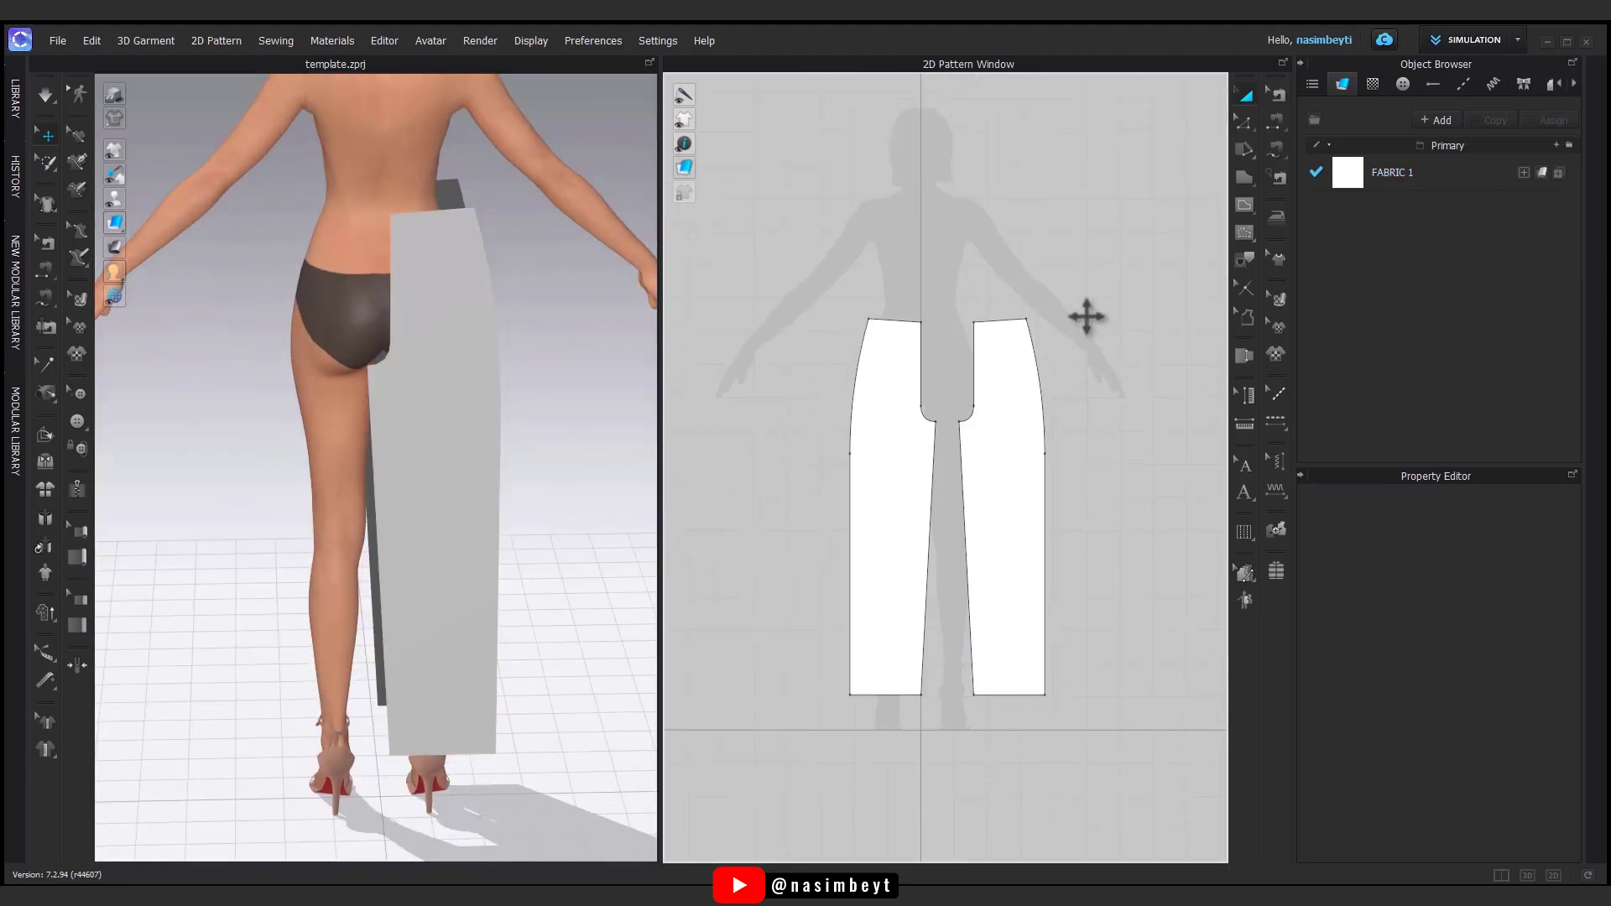
left_click(1247, 121)
scroll(1050, 360, "up", 5)
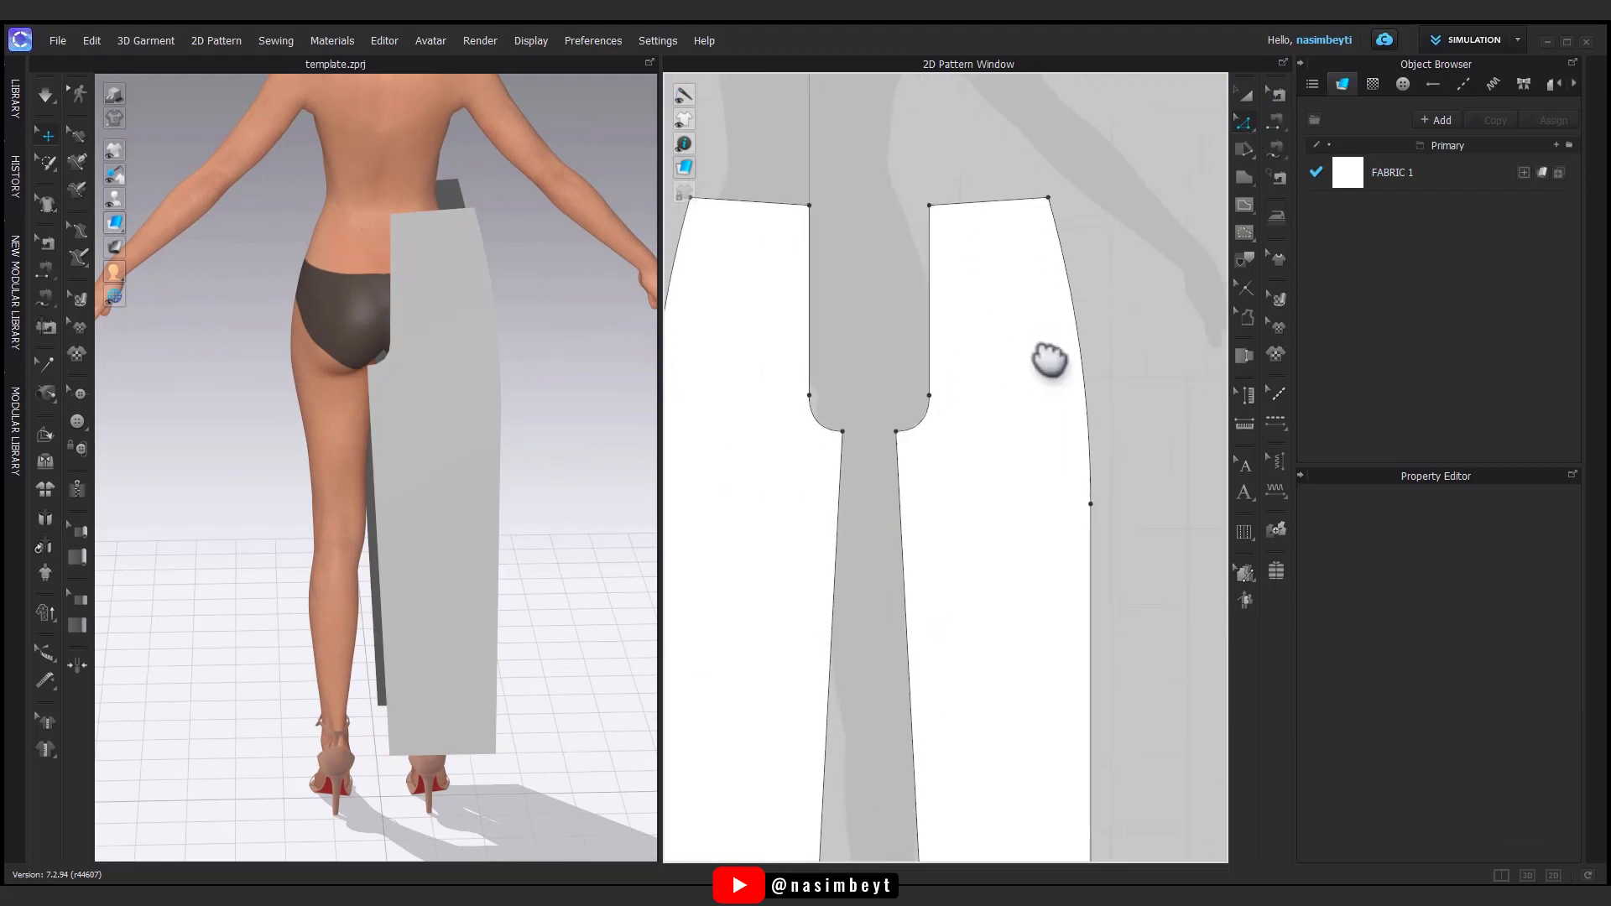
scroll(1115, 223, "down", 3)
left_click(1010, 245)
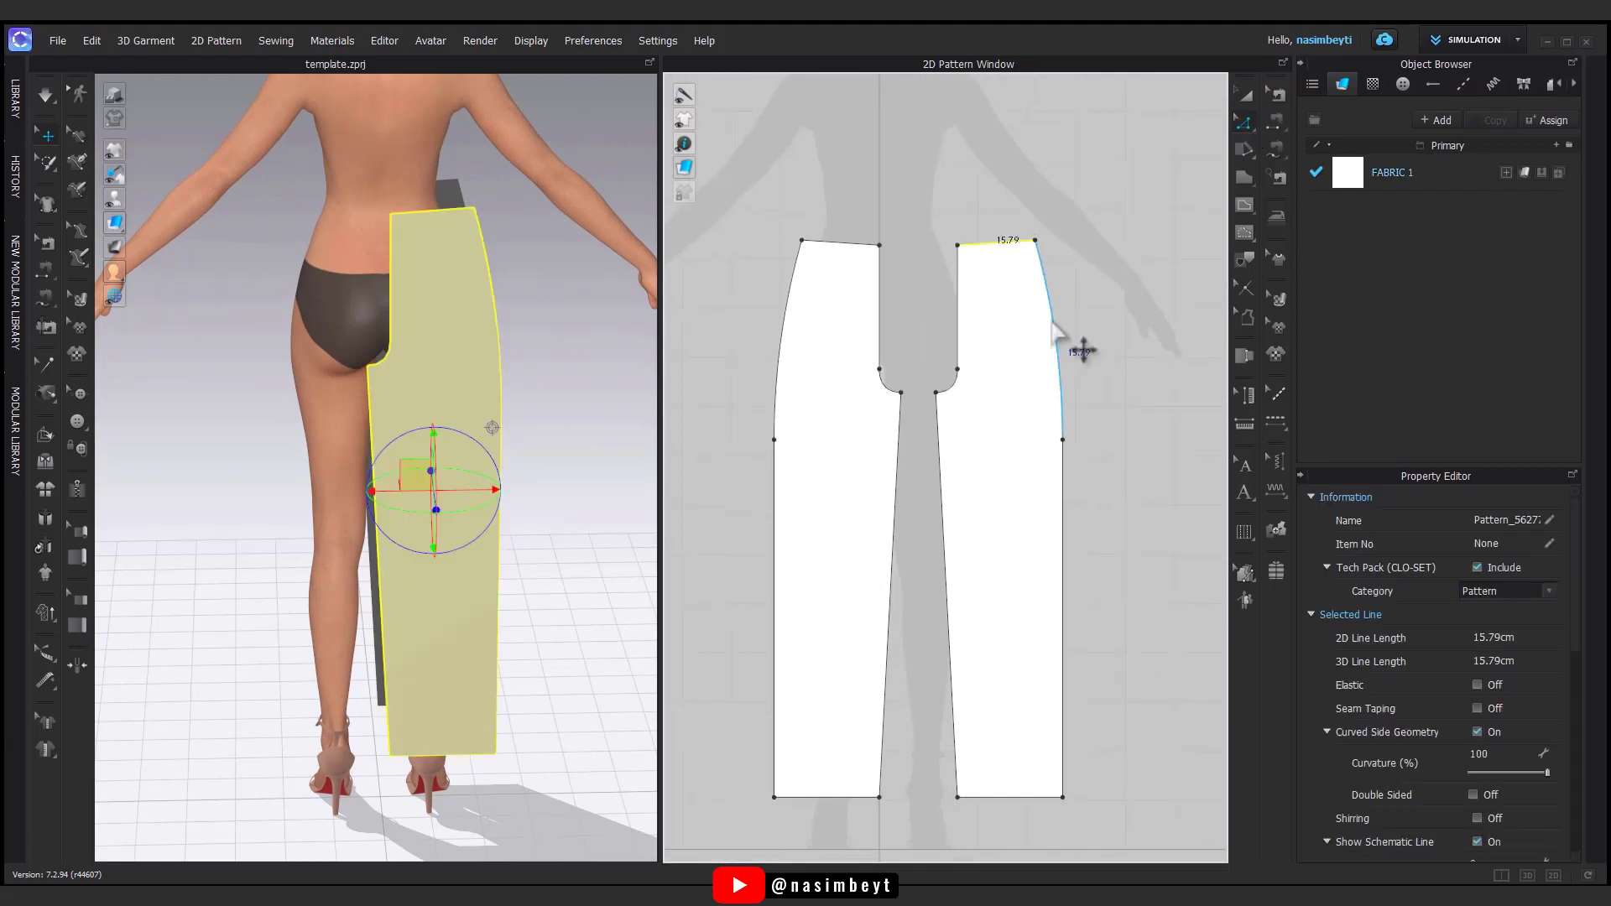
left_click_drag(1056, 326, 1070, 332)
- Extend the back panel's crotch point toward the front panel and round out the crotch curve
left_click(937, 395)
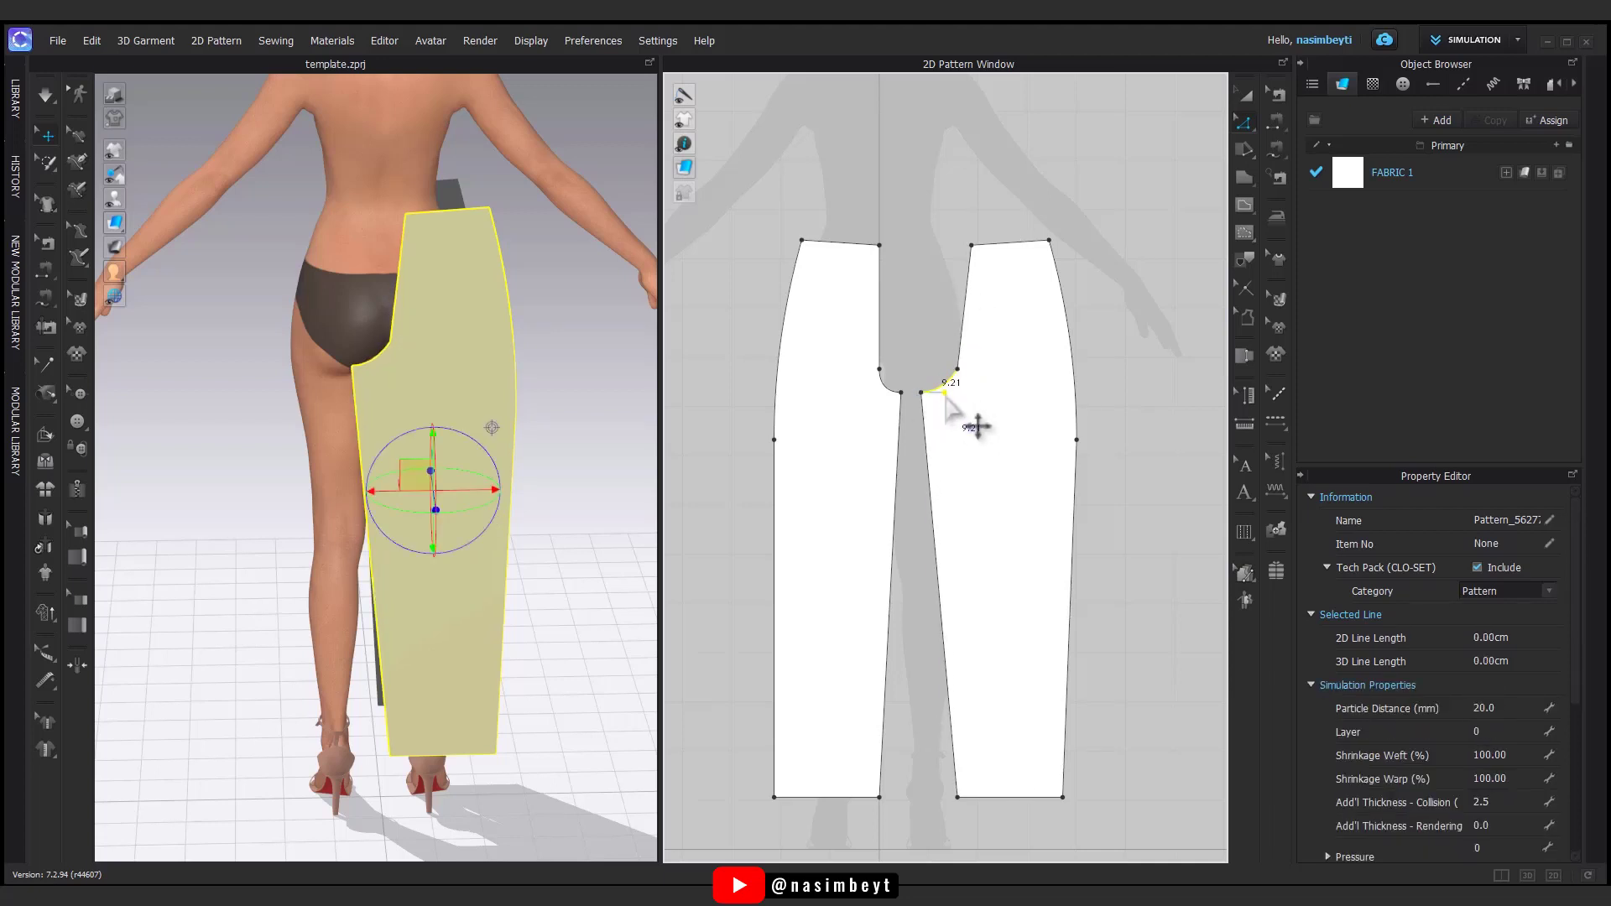
left_click_drag(950, 402, 951, 402)
left_click(997, 238)
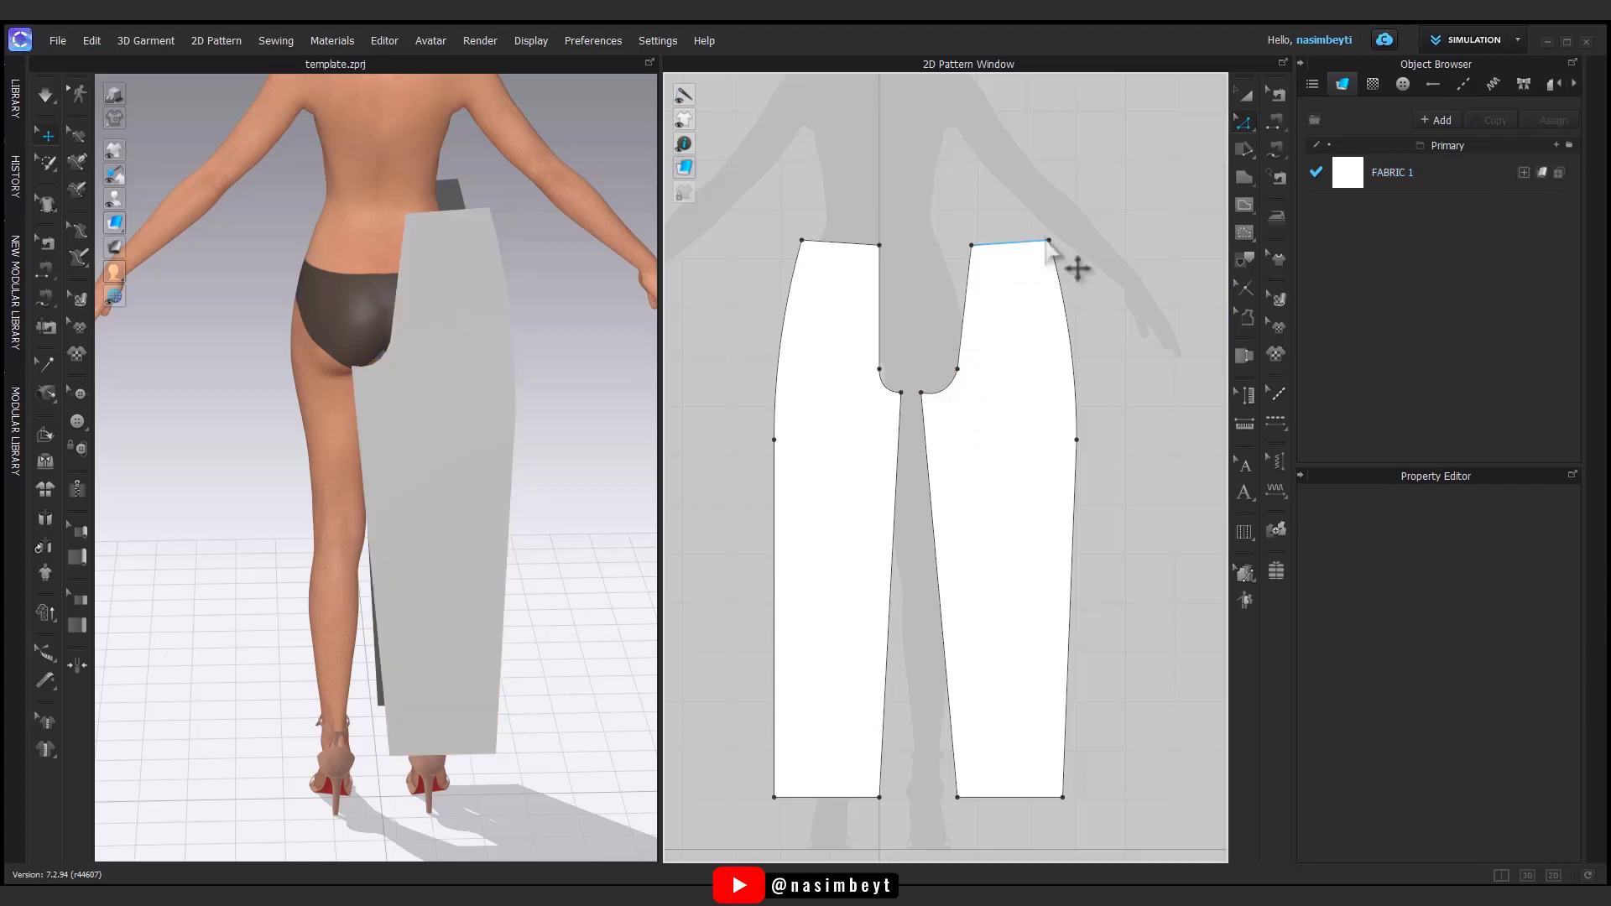
- Raise the back panel's centre-back waist corner and move its side waist corner outward
left_click(973, 246)
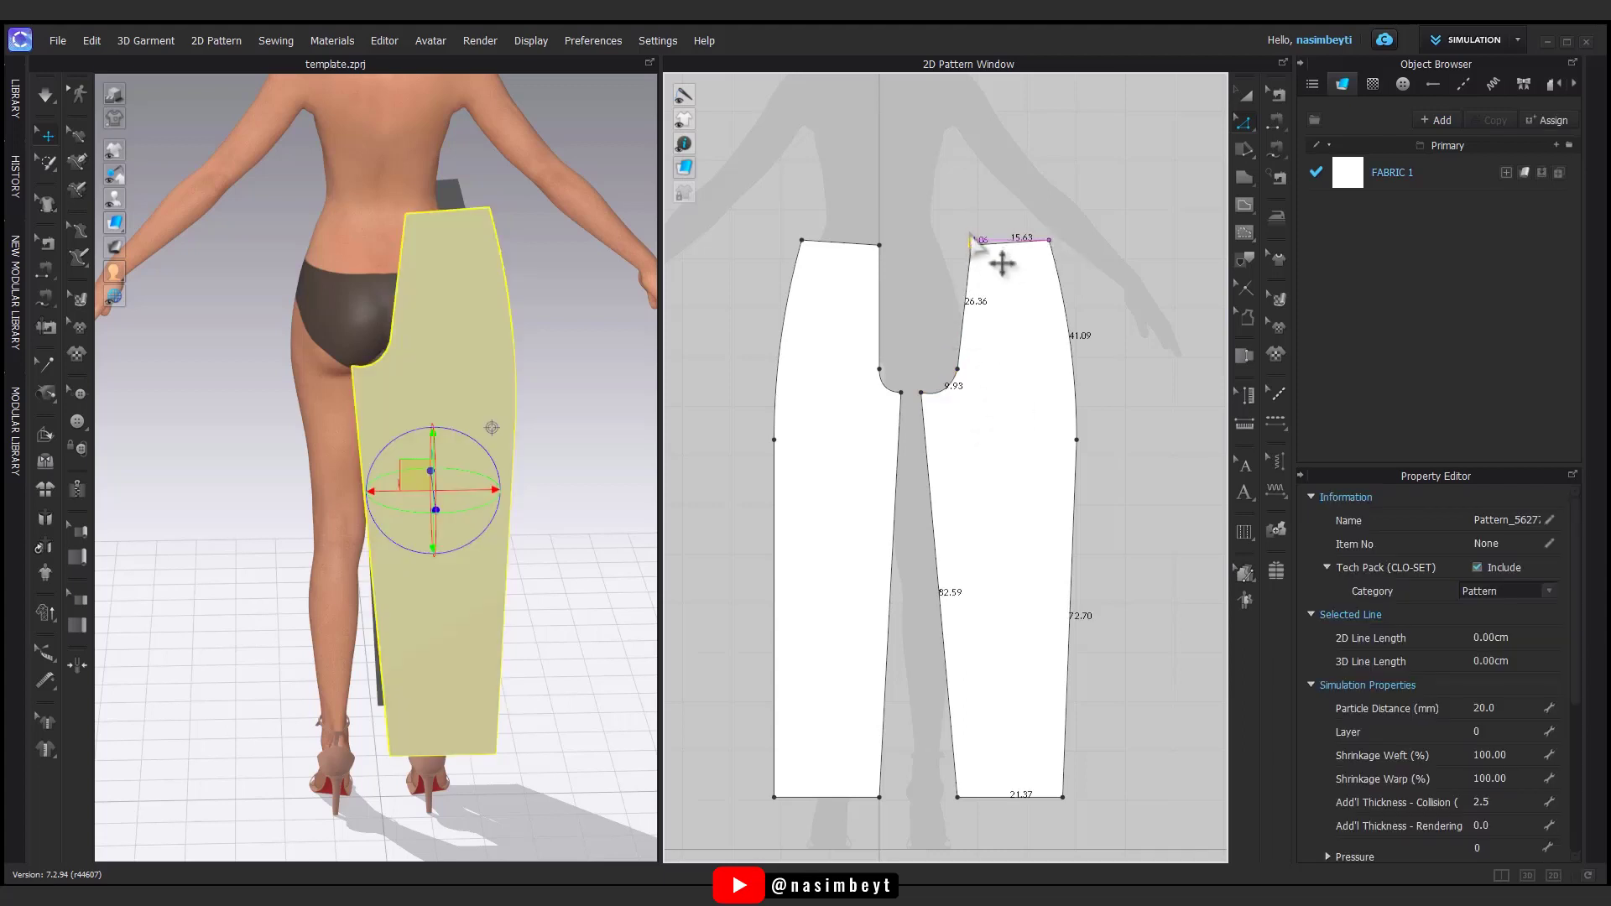
left_click_drag(970, 234, 970, 228)
left_click(1124, 320)
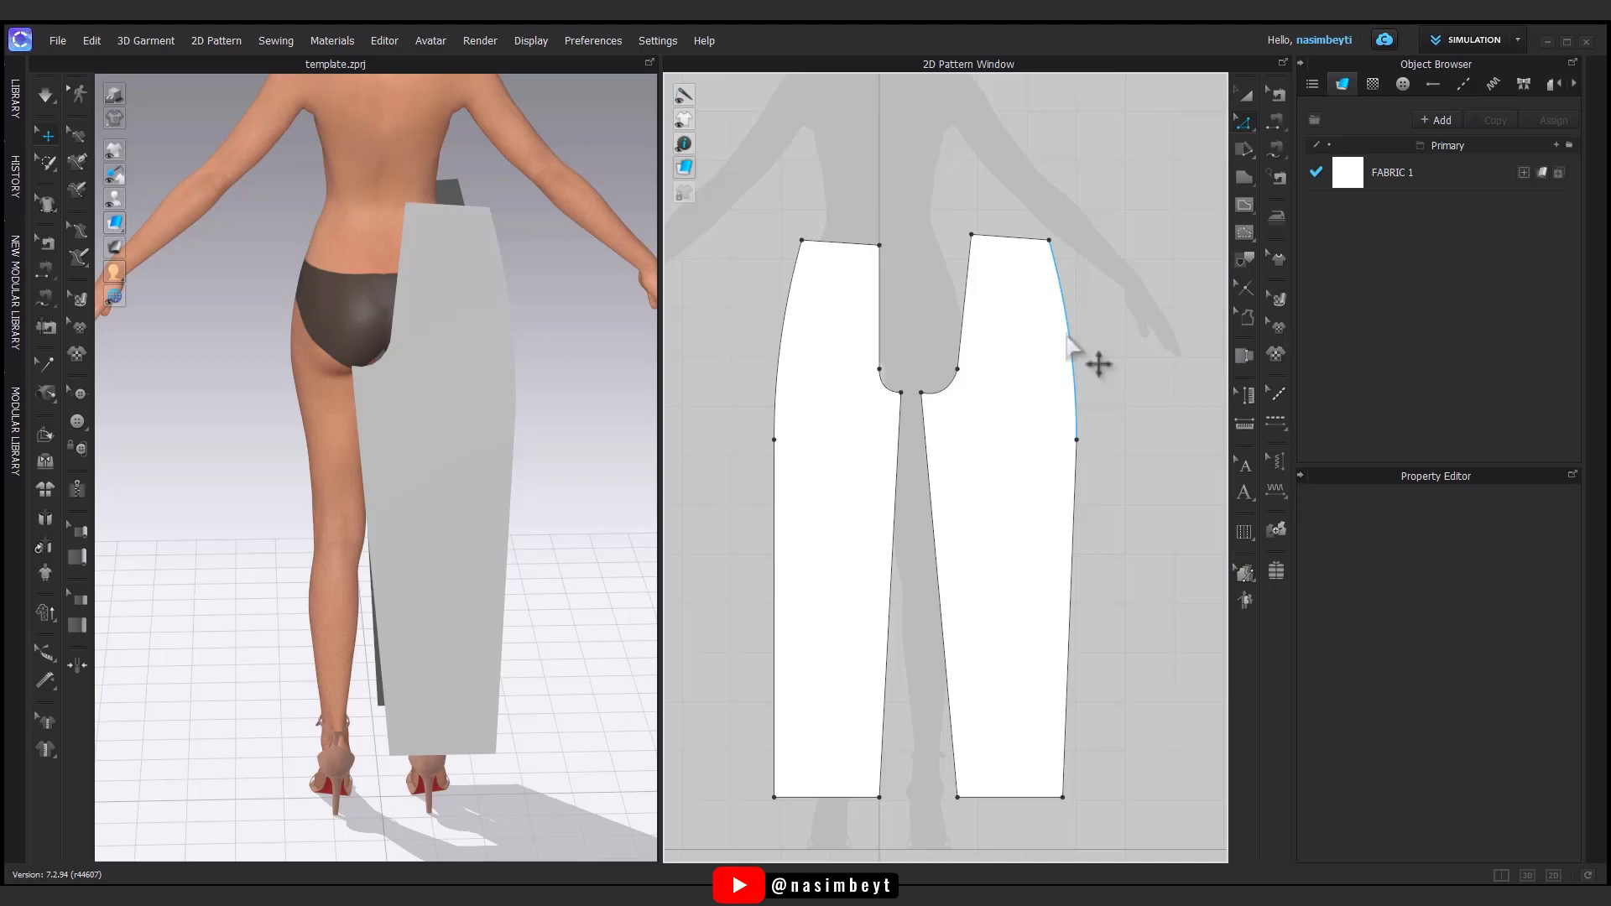
left_click_drag(1050, 241, 1062, 241)
left_click(1201, 155)
- Draw a V-shaped internal dart line, about 22 cm in total, from the back panel's waist and align its open end with the edge
mouse_move(1242, 210)
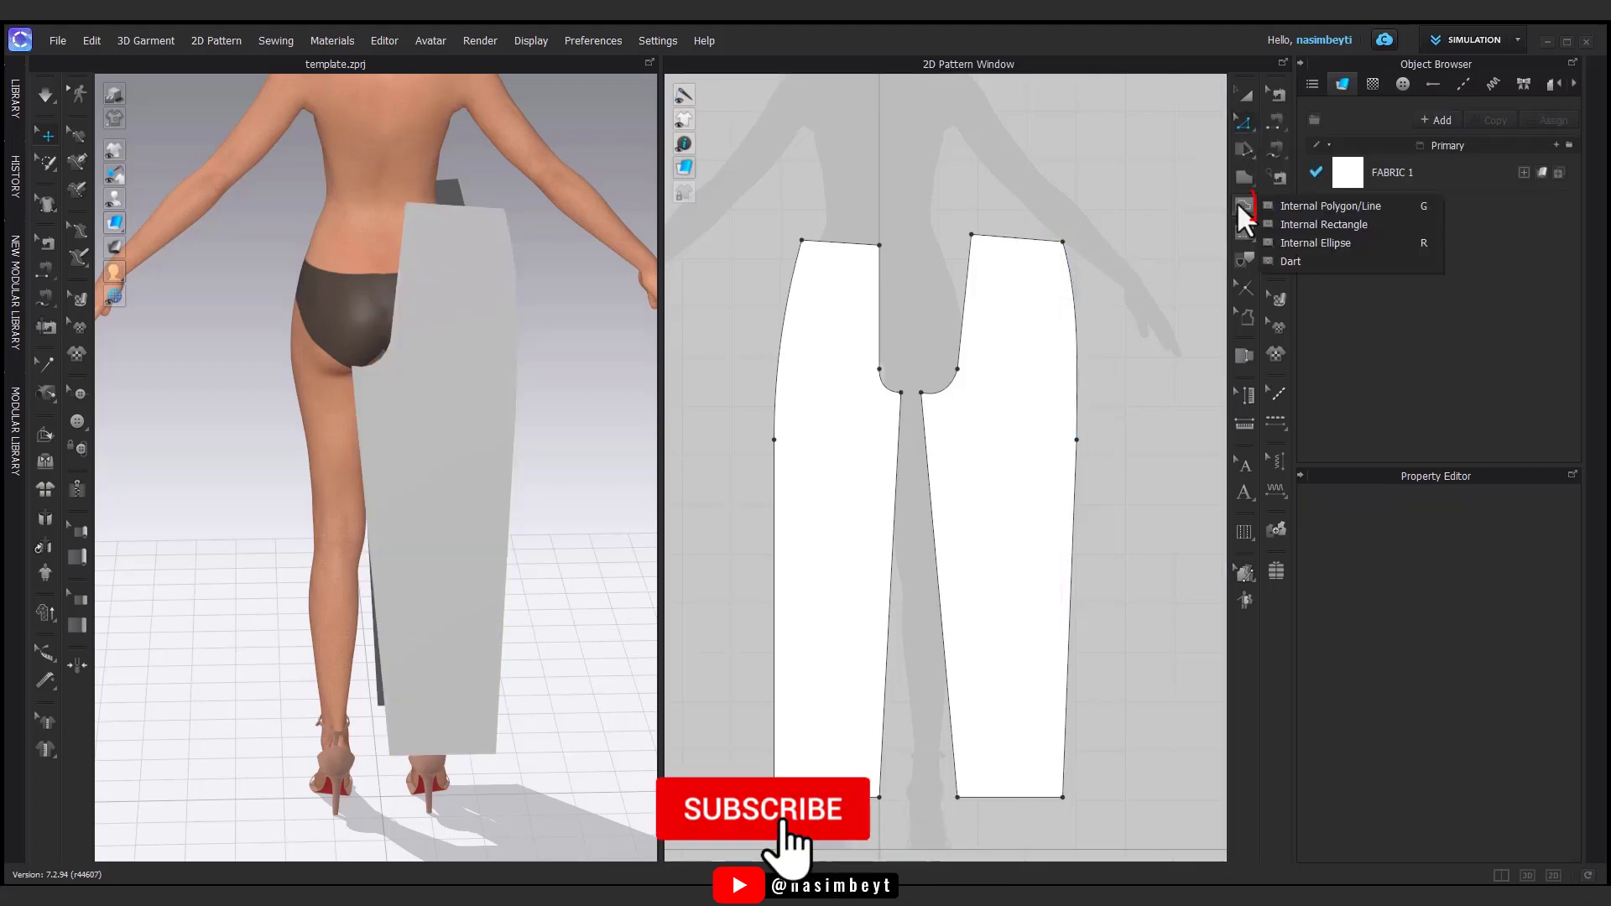
left_click(1317, 205)
scroll(1032, 239, "up", 8)
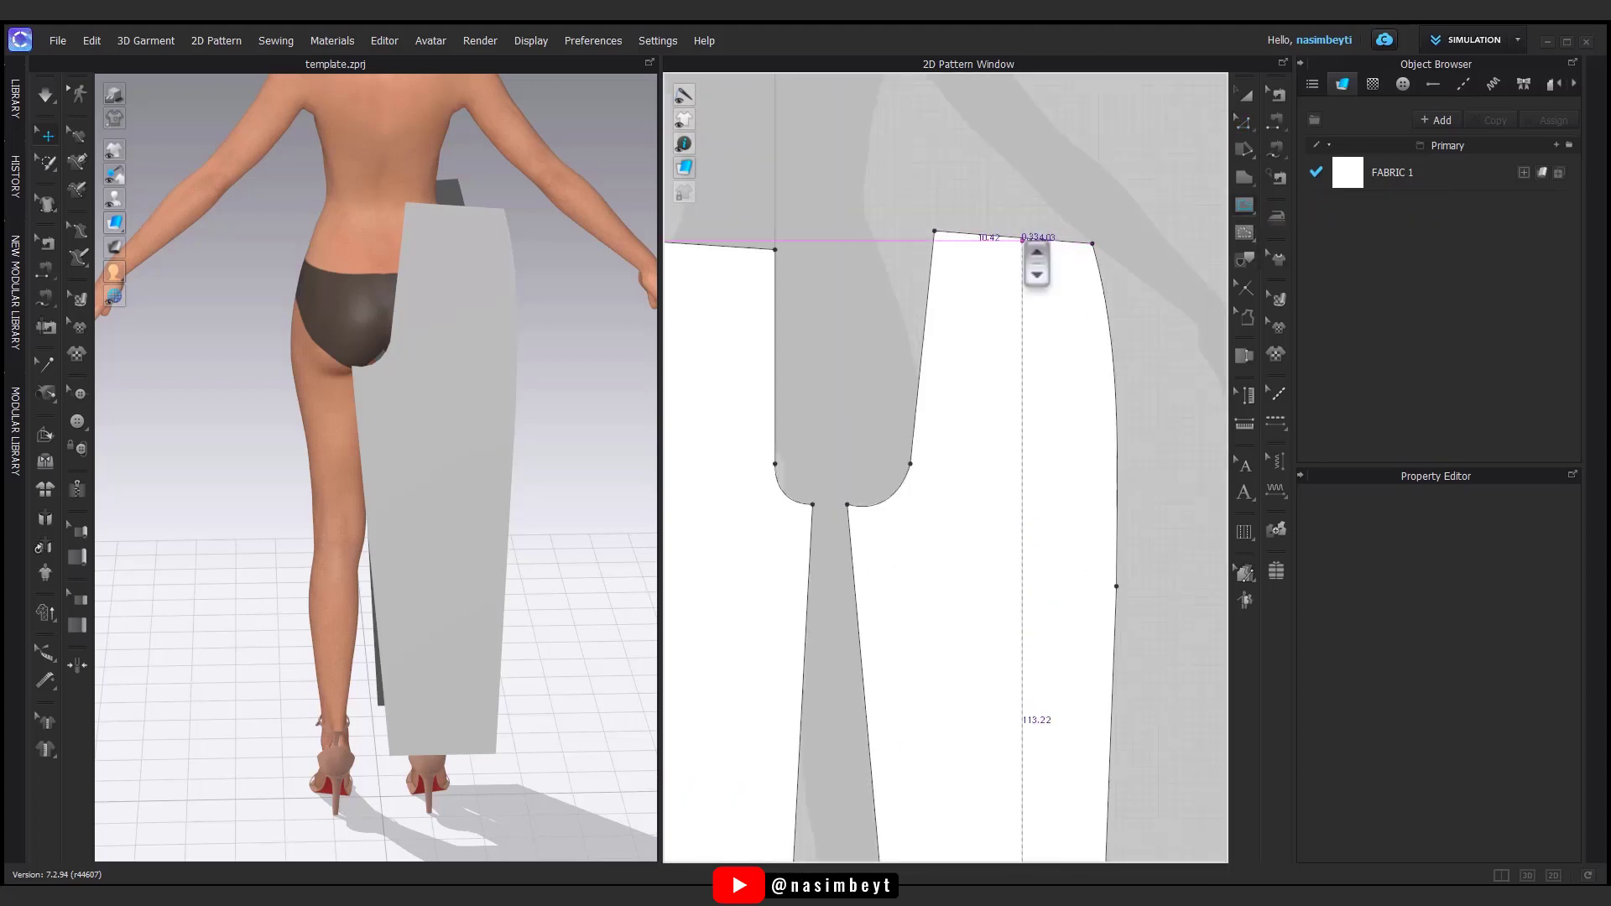
left_click(970, 237)
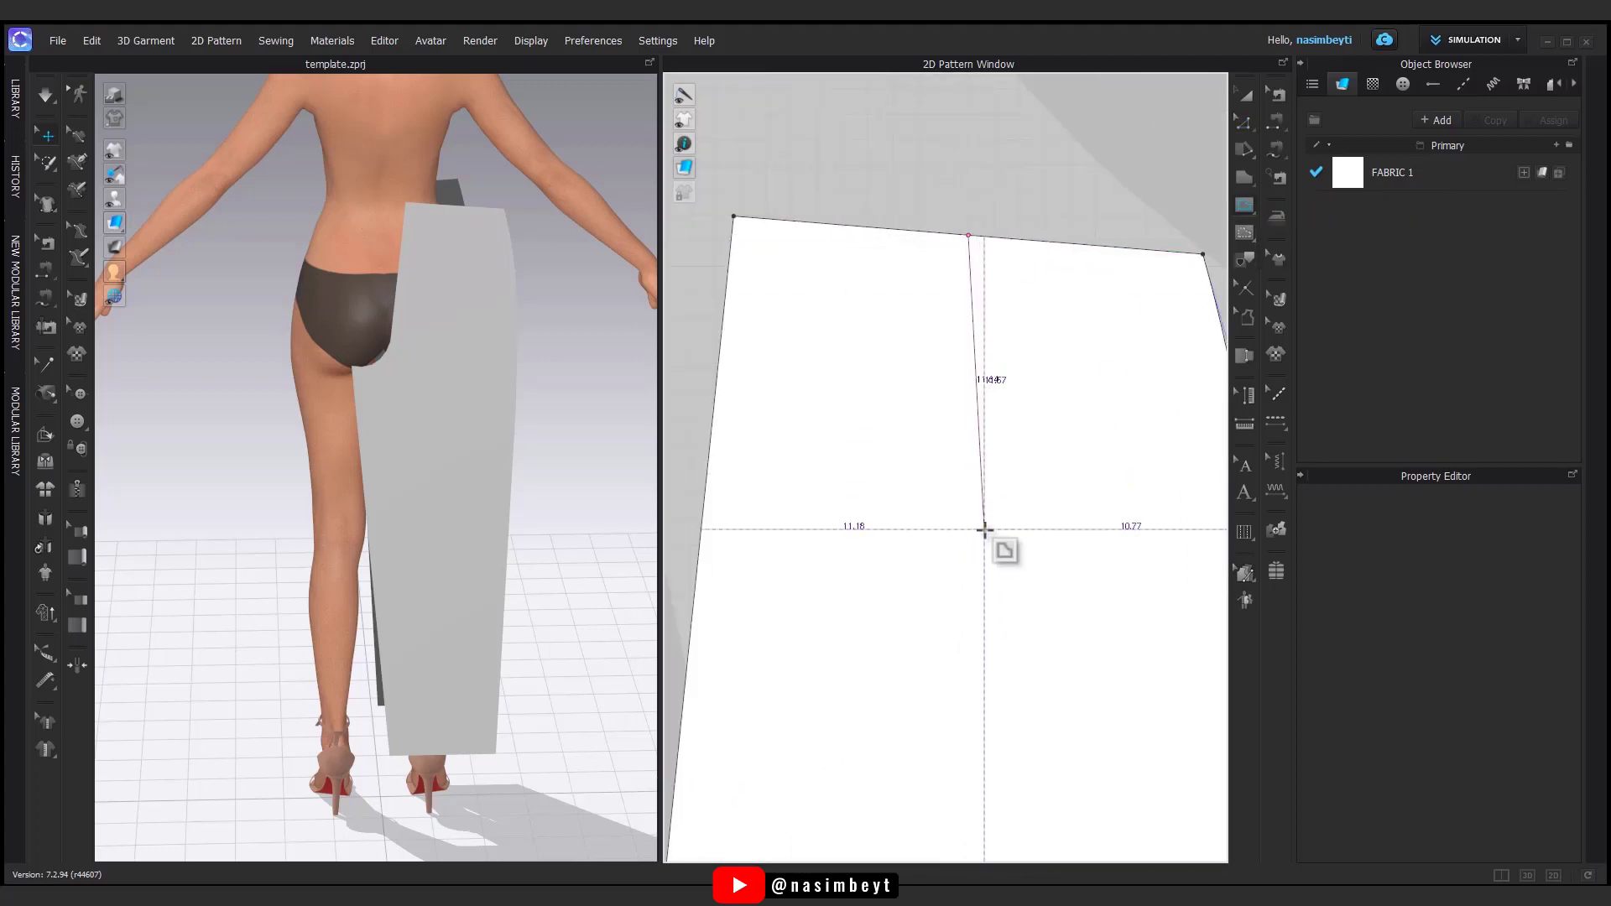
left_click(984, 520)
left_click(1033, 240)
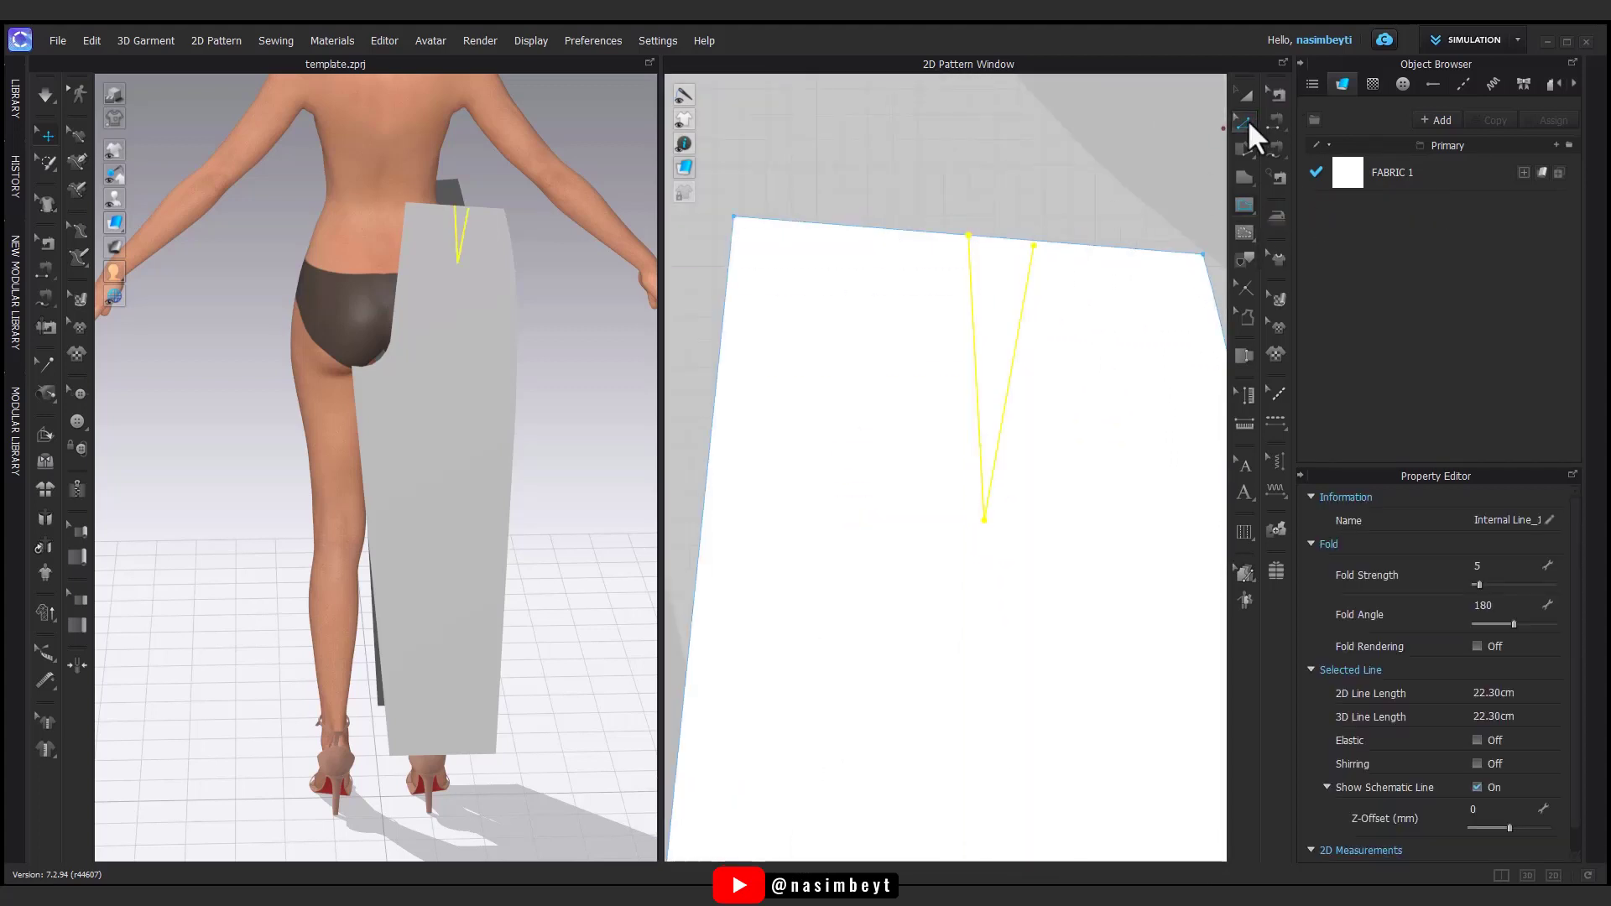
left_click(1245, 122)
scroll(1045, 246, "up", 5)
scroll(1030, 236, "down", 6)
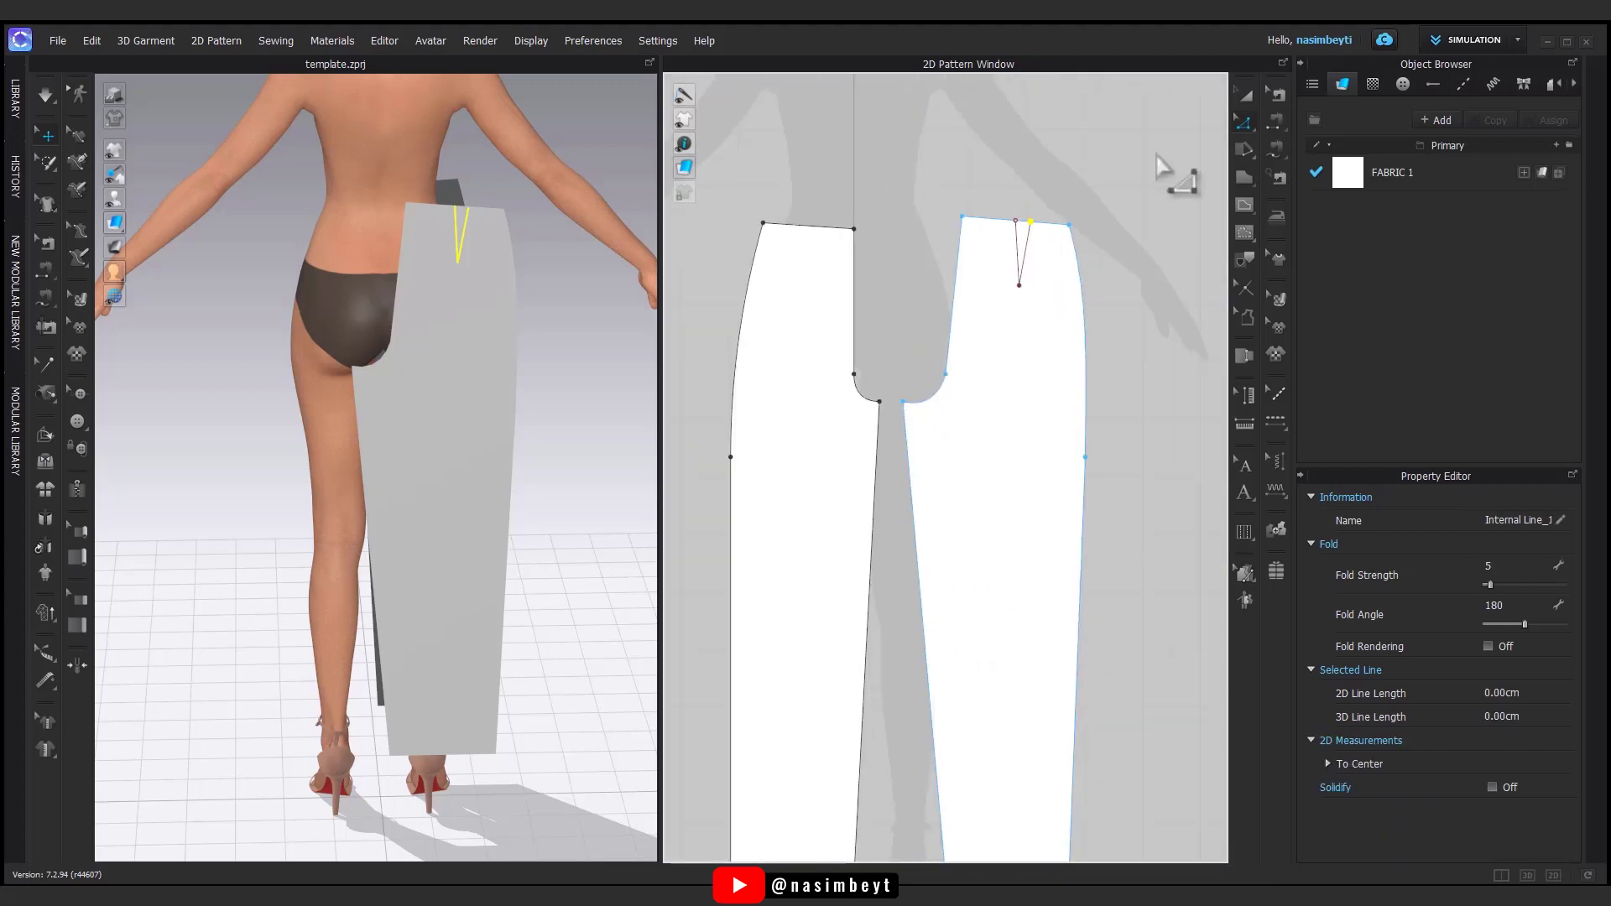
- Cut the dart shape out of the back panel and delete the cut piece
left_click(1029, 242)
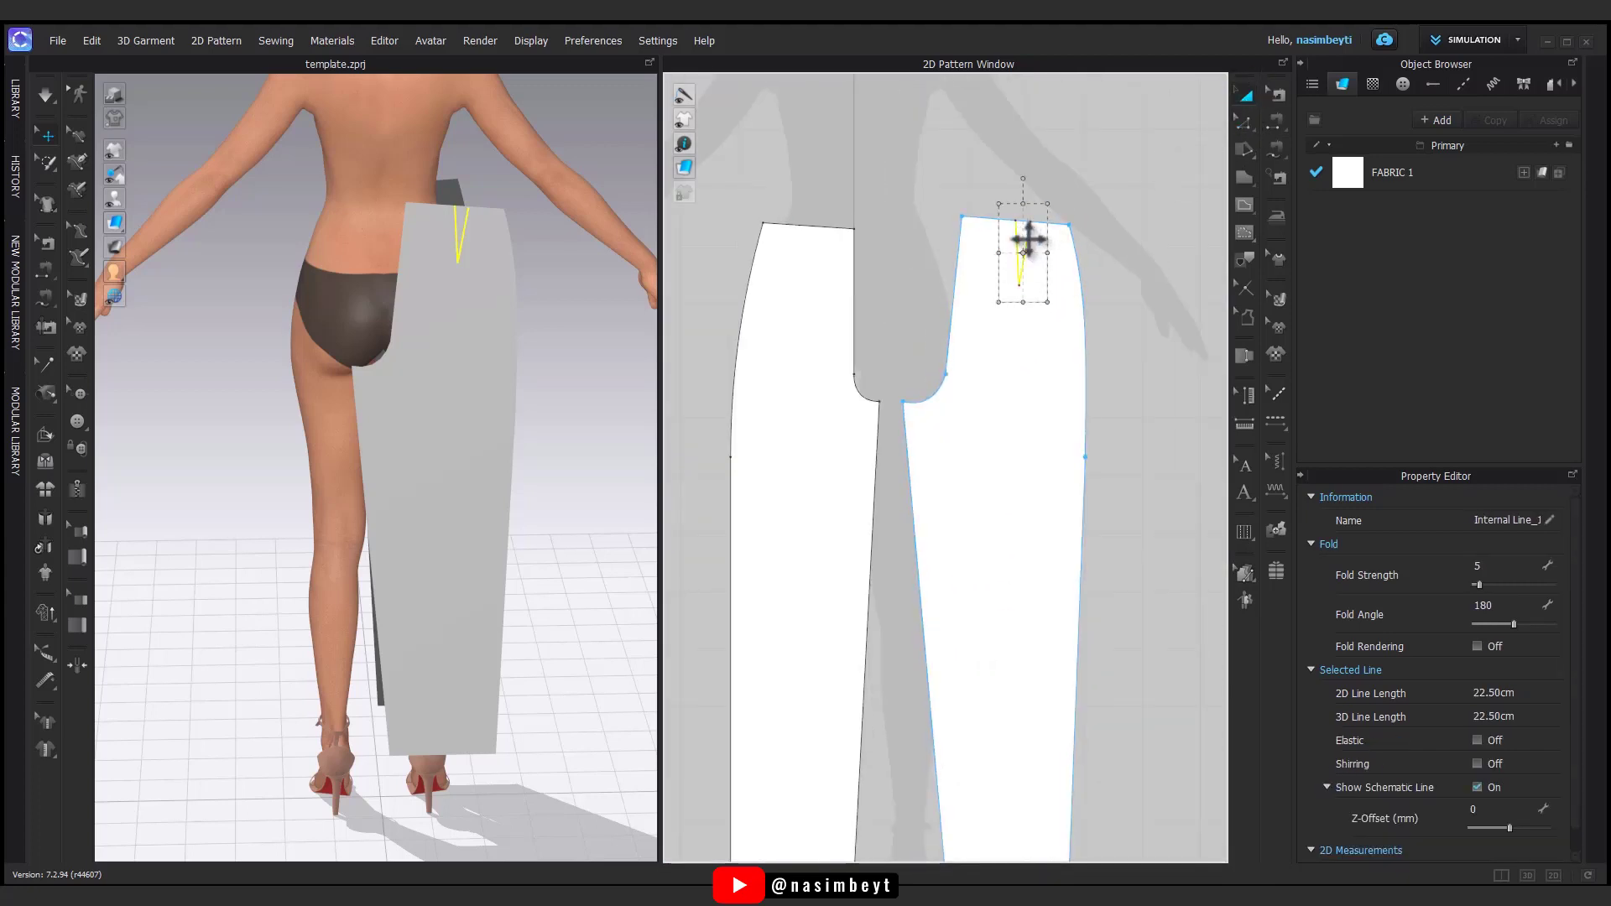
right_click(1030, 240)
left_click(1075, 483)
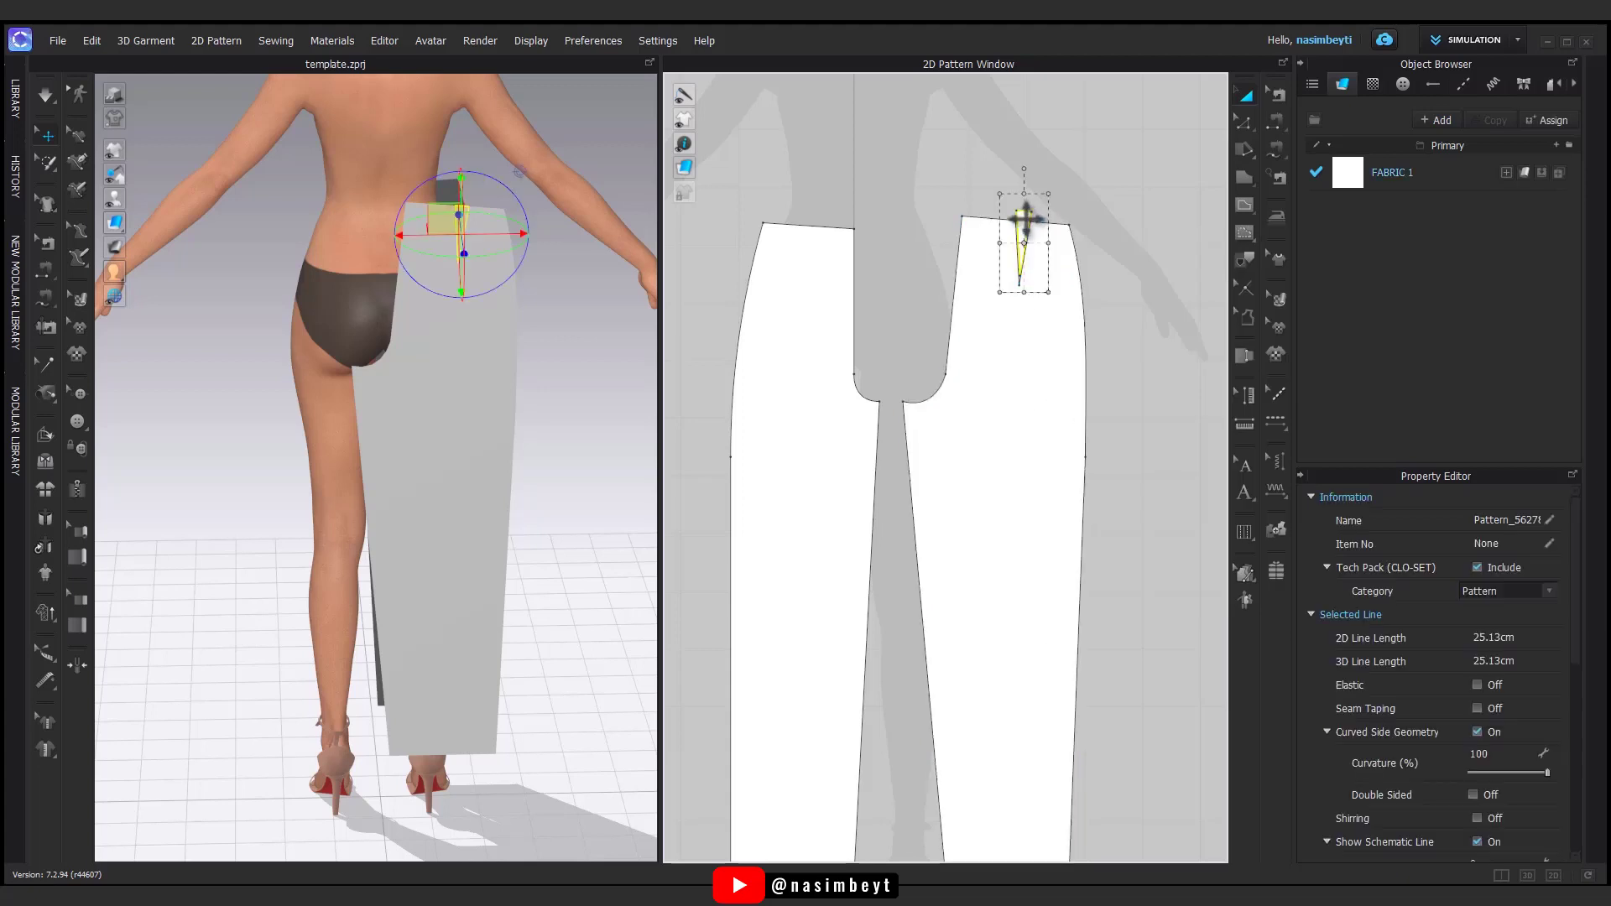
- Sew the two legs of the back waist dart together with Segment Sewing
left_click(1275, 123)
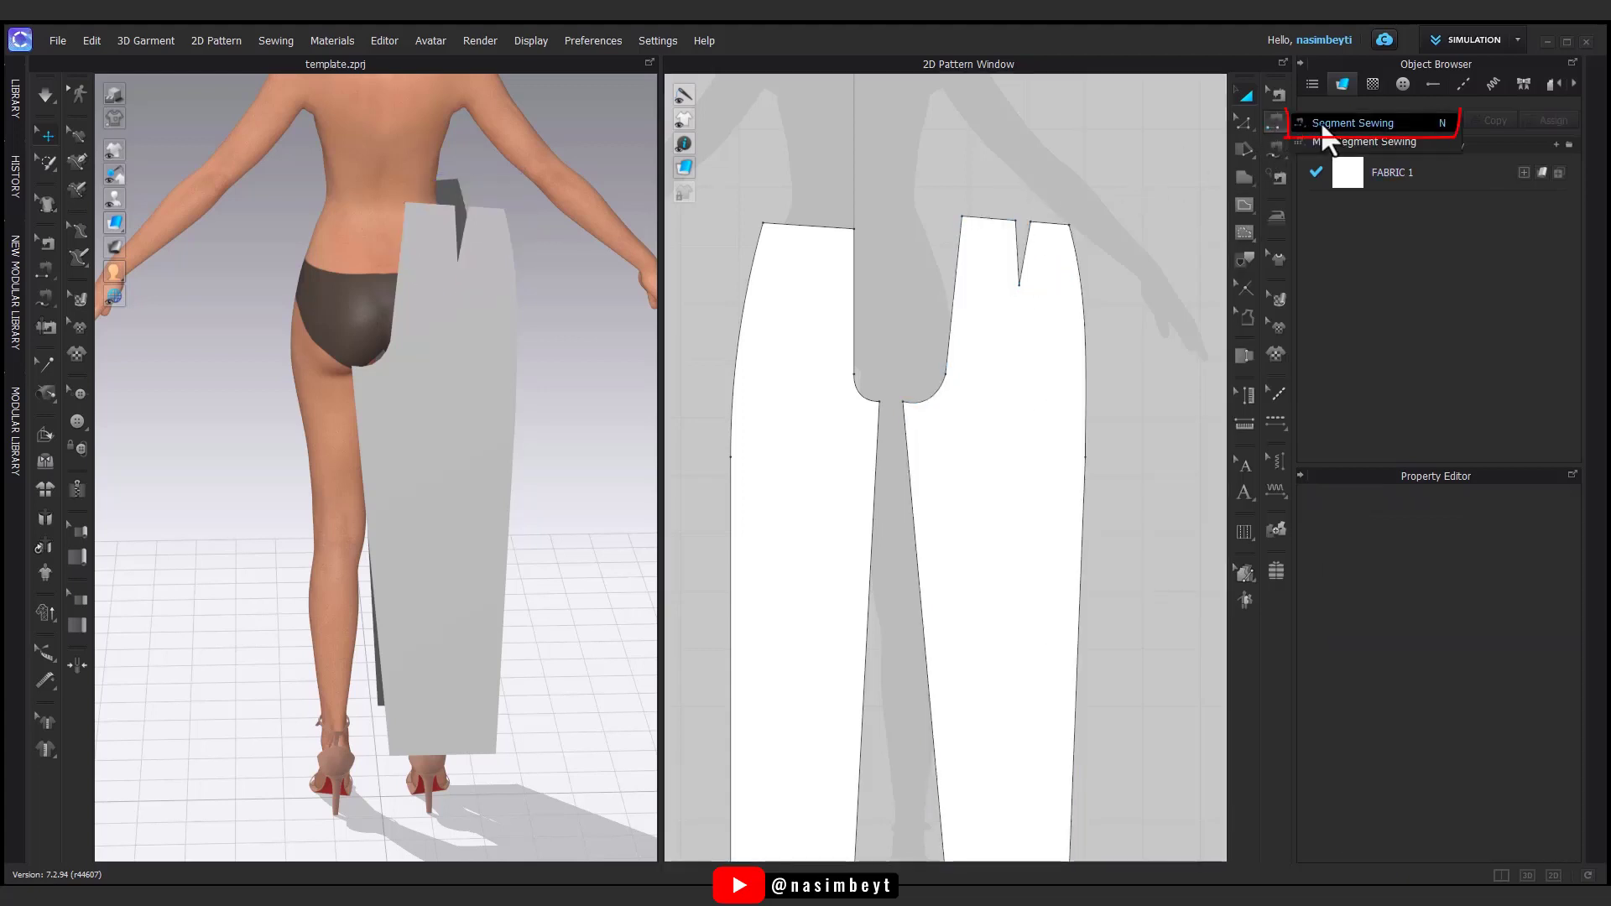
left_click(1353, 124)
left_click(1019, 252)
left_click(1027, 252)
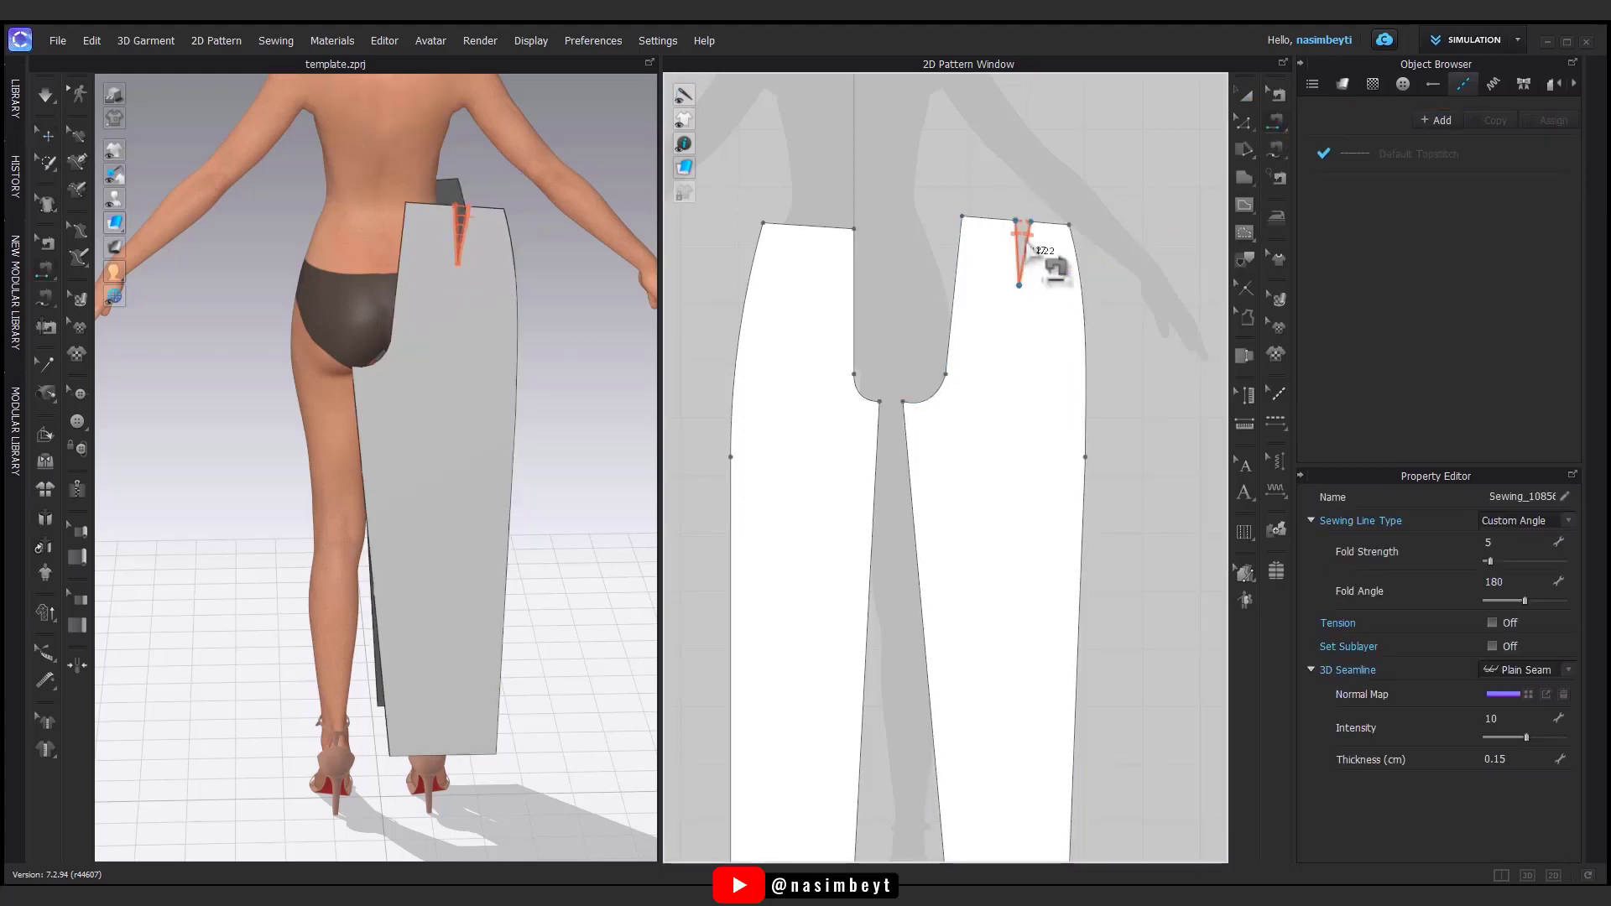
scroll(876, 382, "down", 2)
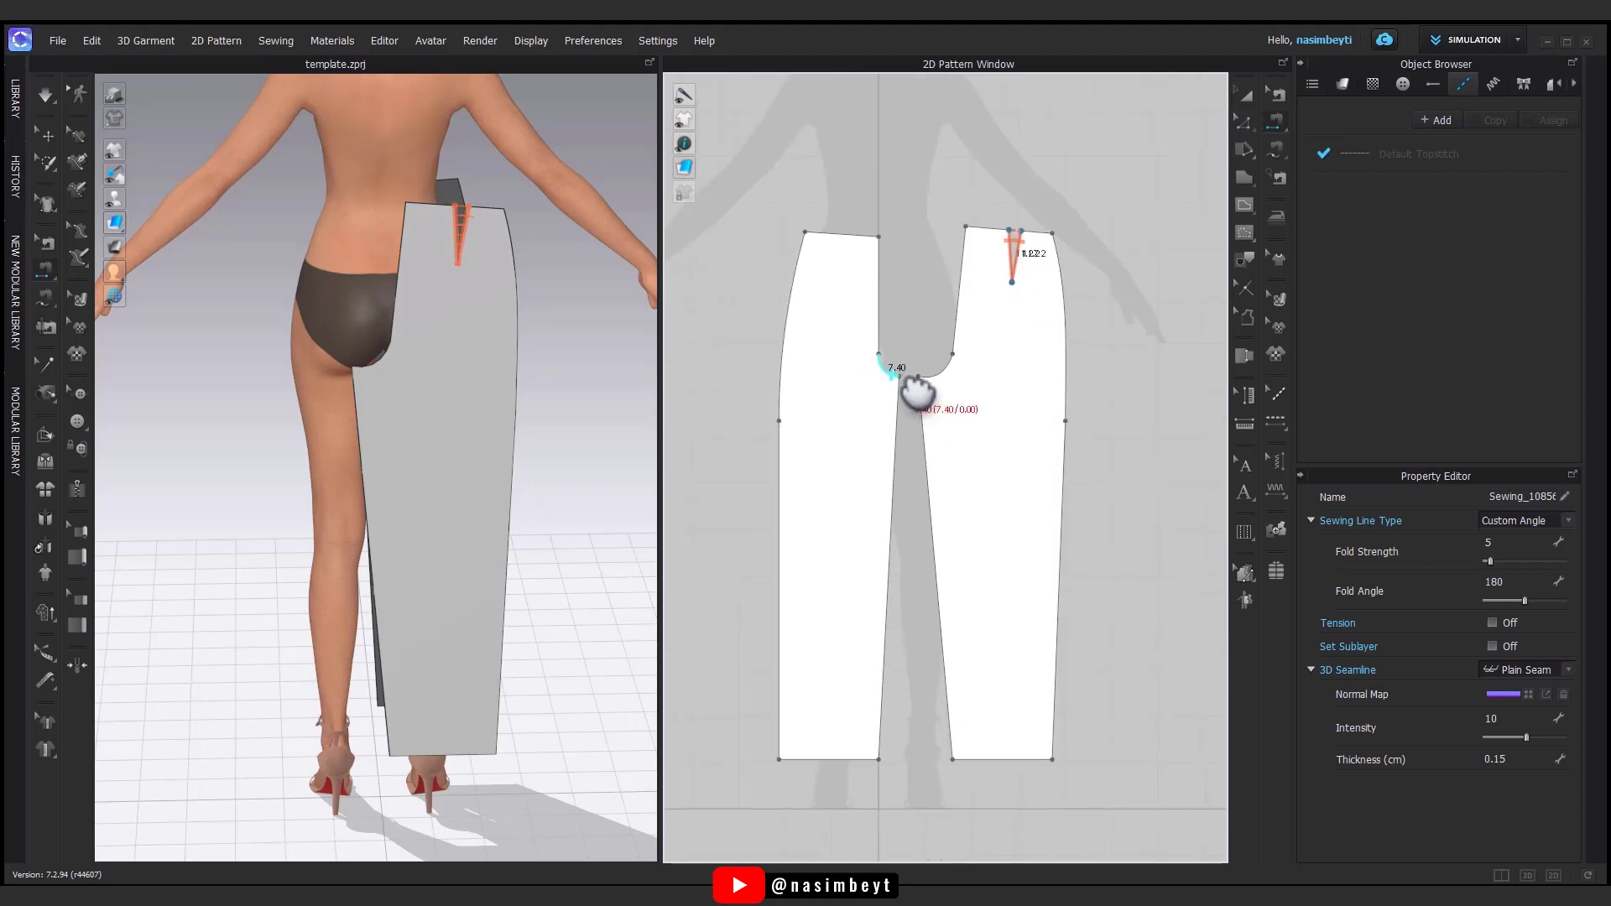
left_click(1247, 96)
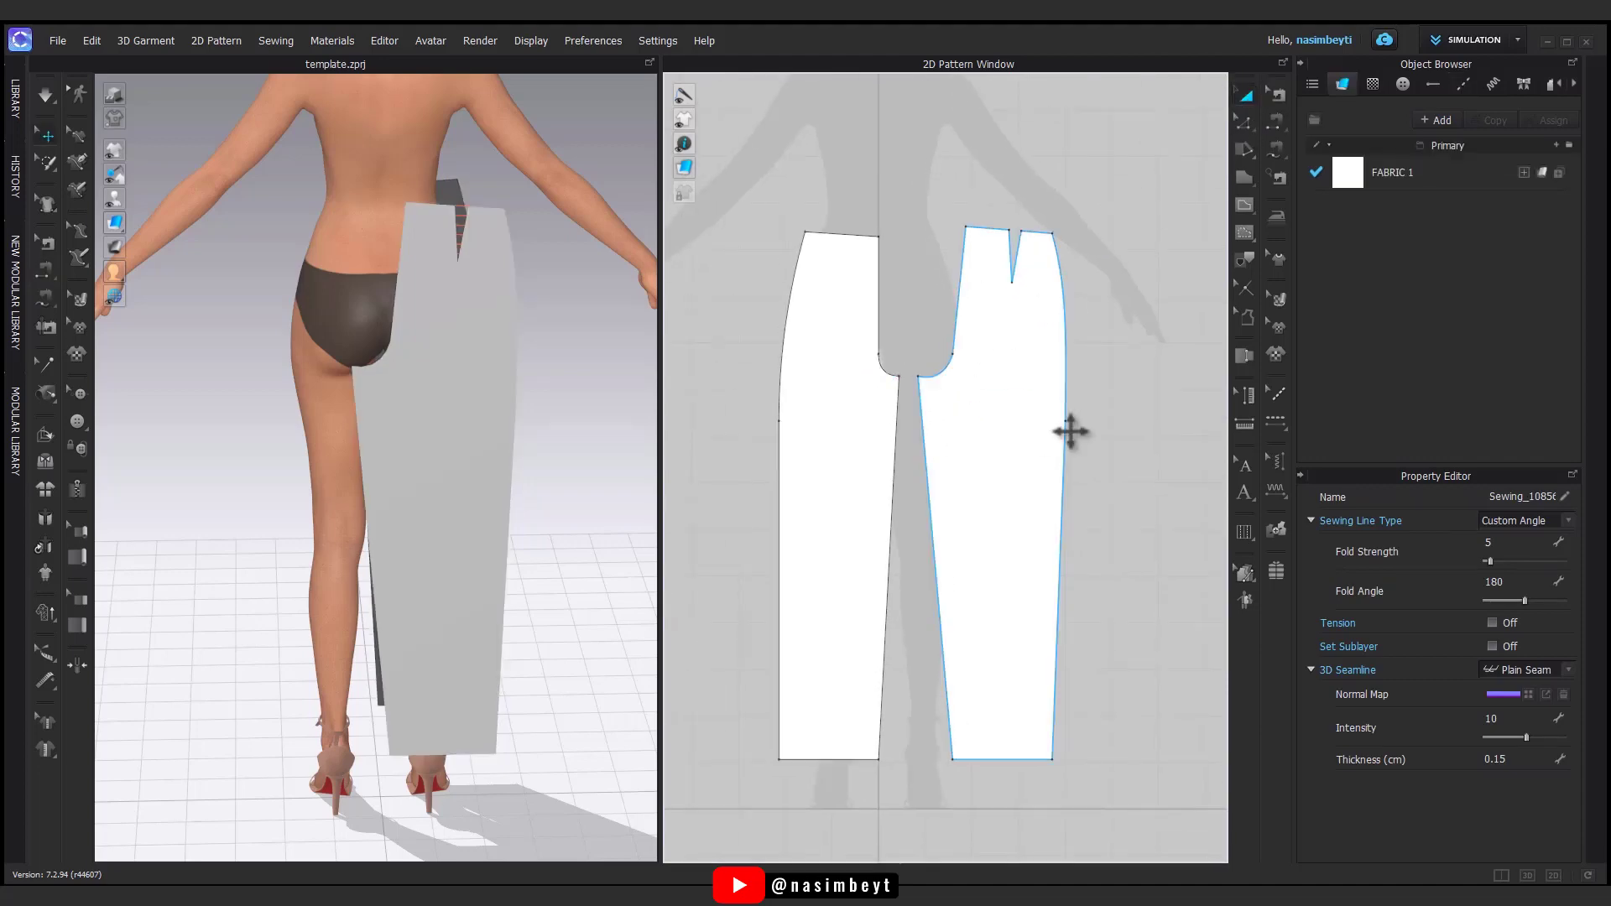
left_click(906, 657)
- Sew the front panel's outer side seam to the back panel's outer side seam from waist to hem with Free Sewing
right_click_drag(605, 630, 179, 583)
right_click_drag(809, 531, 936, 544)
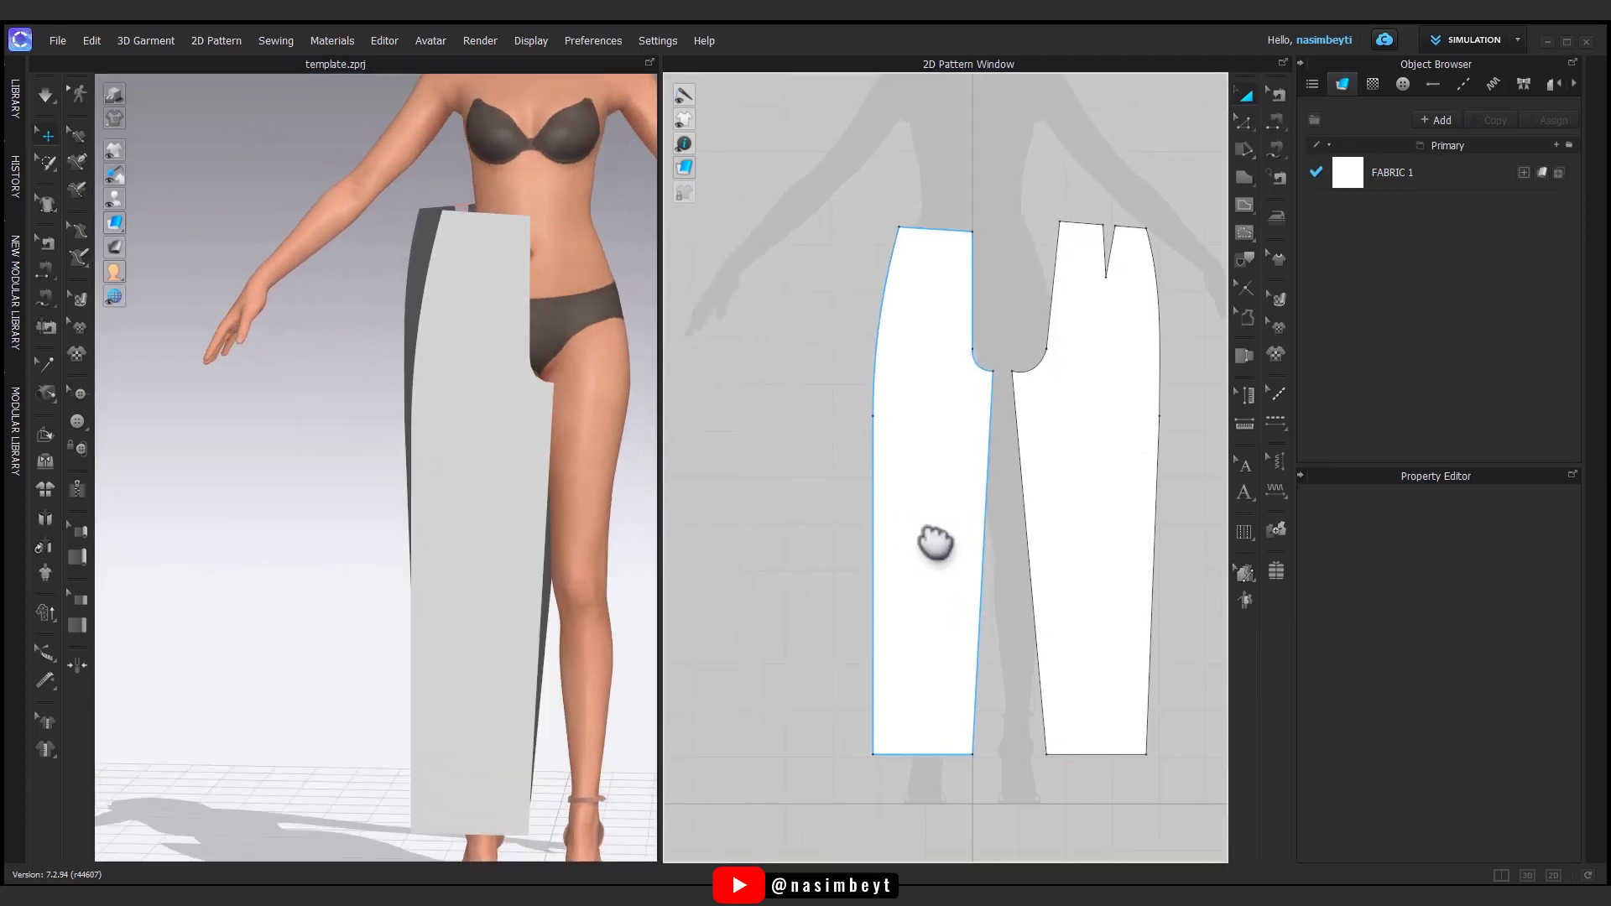
middle_click_drag(982, 349, 835, 315)
left_click(921, 356)
left_click(796, 409, "shift")
left_click(1047, 394)
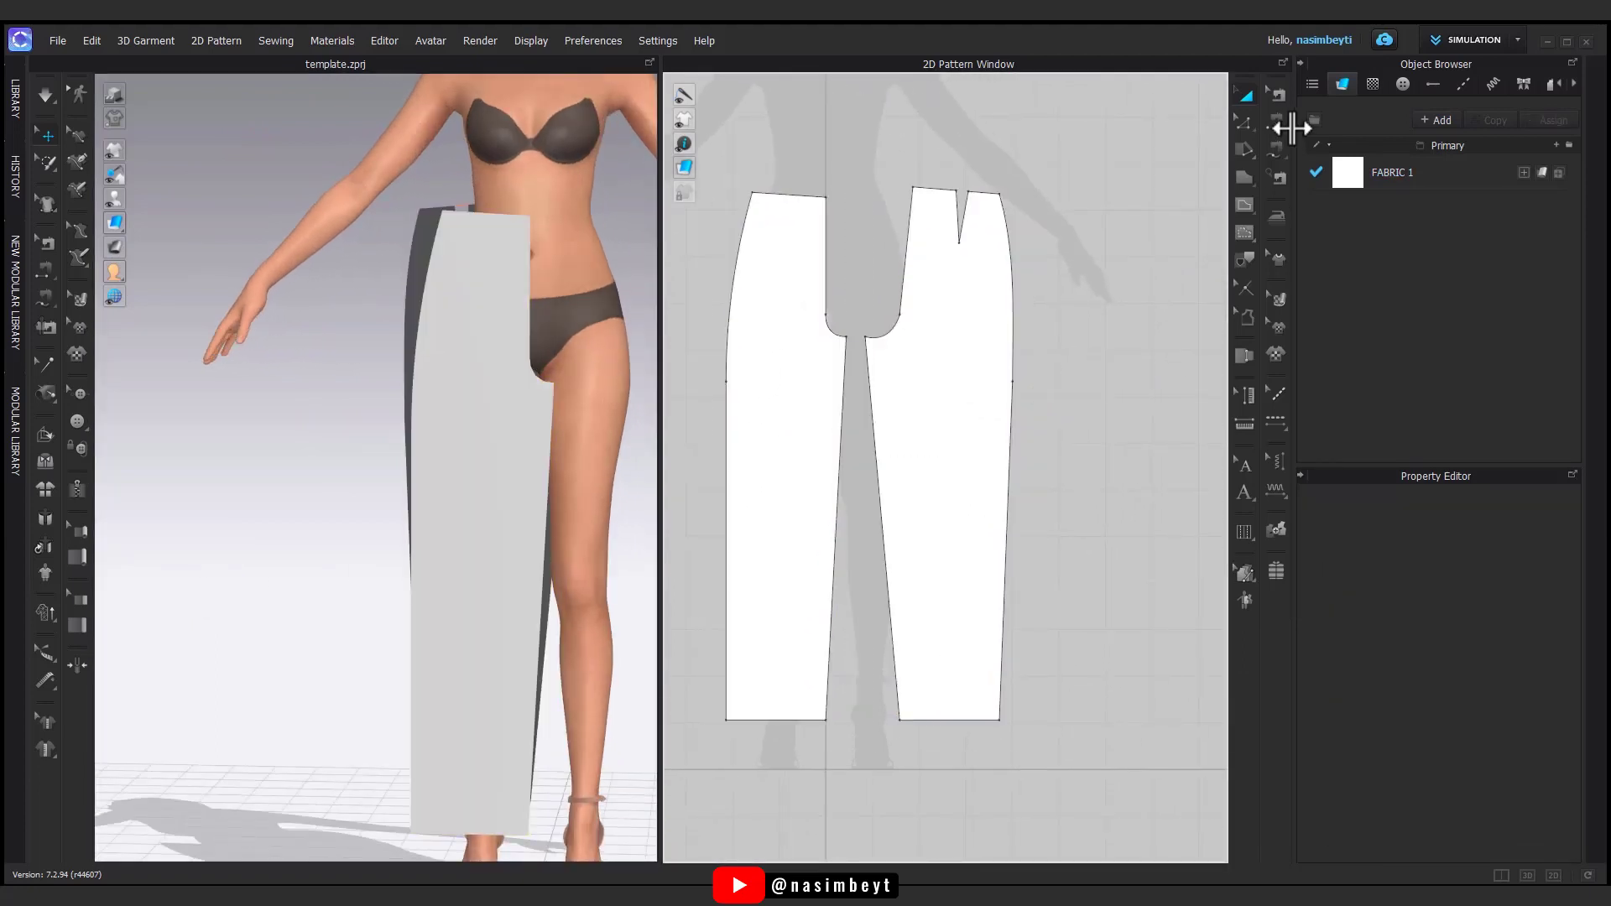
left_click(1276, 146)
left_click(1334, 156)
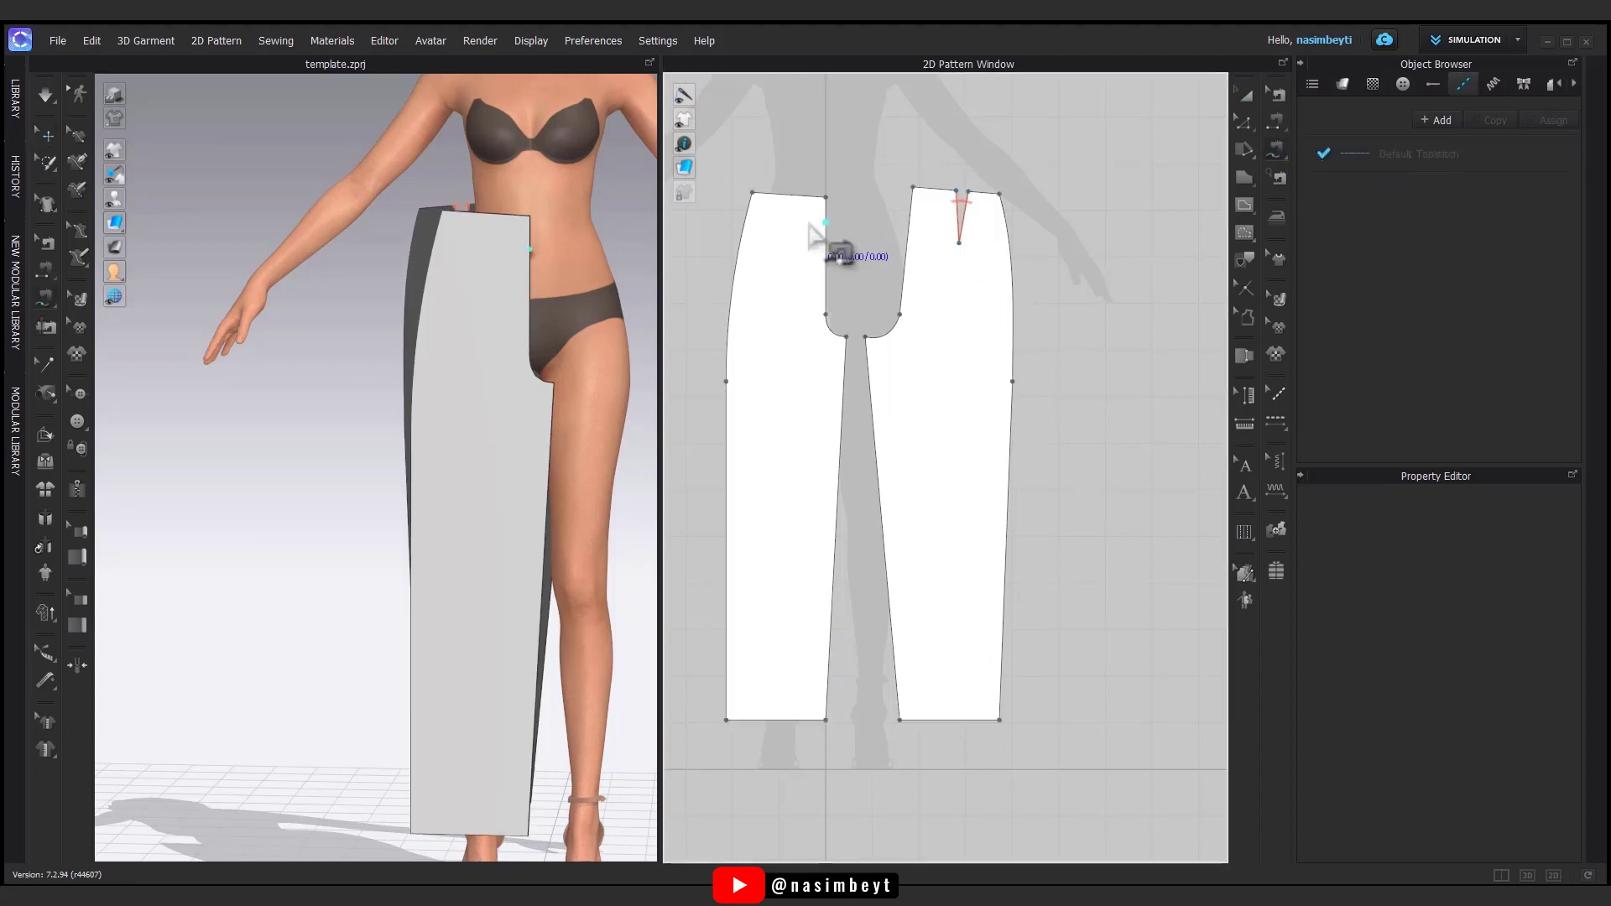
left_click(725, 719)
left_click(999, 194)
left_click(1000, 719)
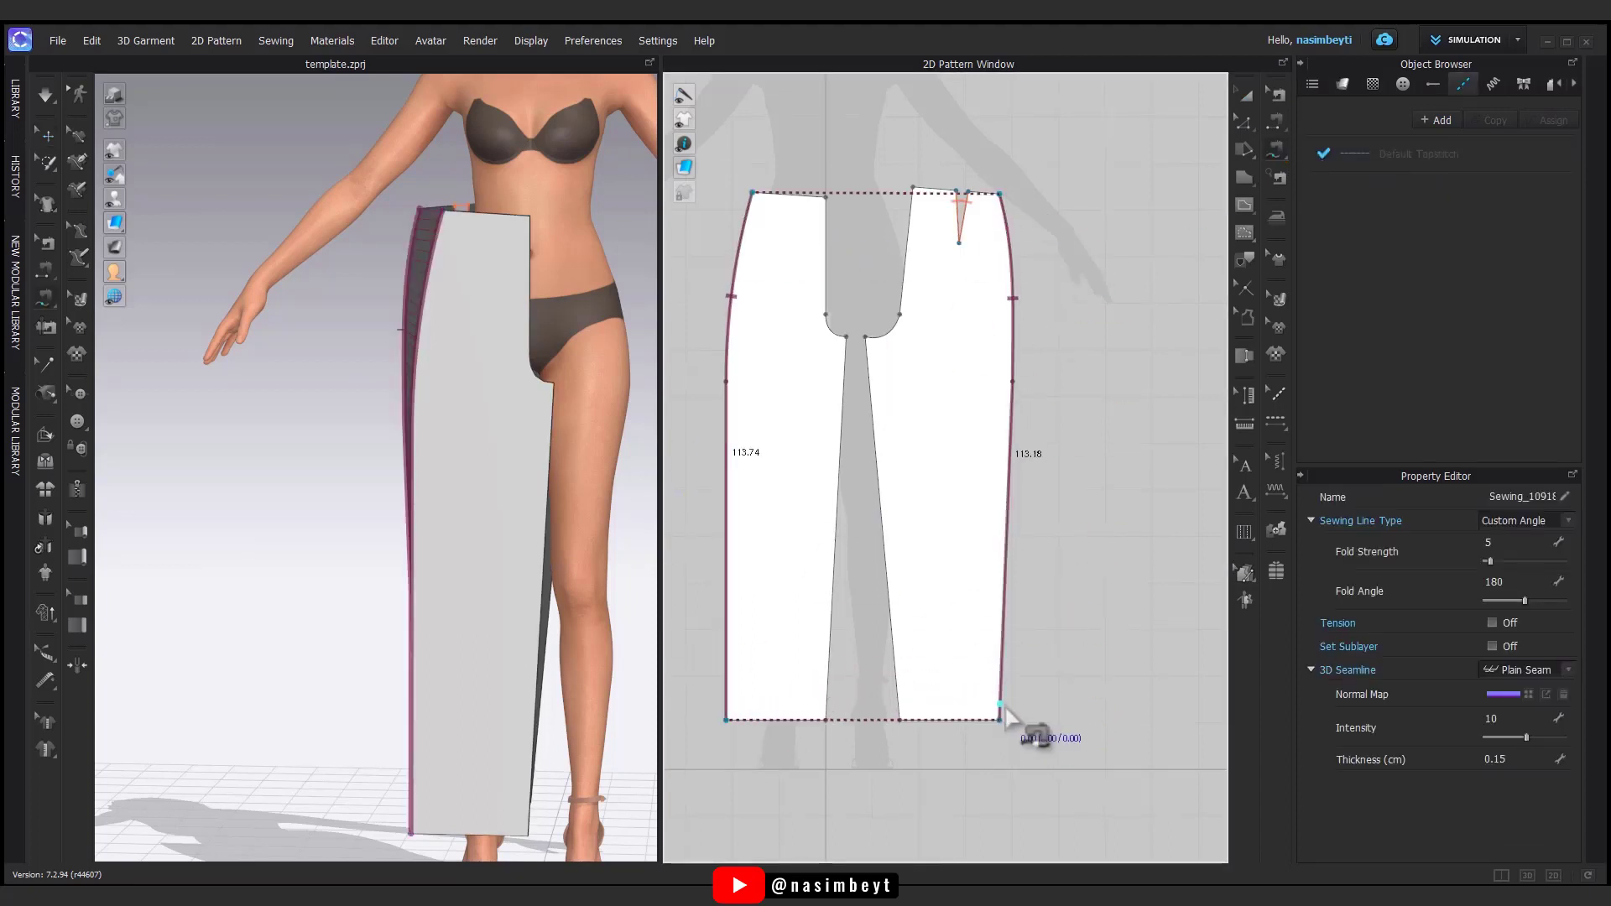
- Clone the front and back panels as Symmetric Pattern (with Sewing) and place the mirrored pair beside the originals
left_click(1247, 94)
scroll(765, 328, "down", 3)
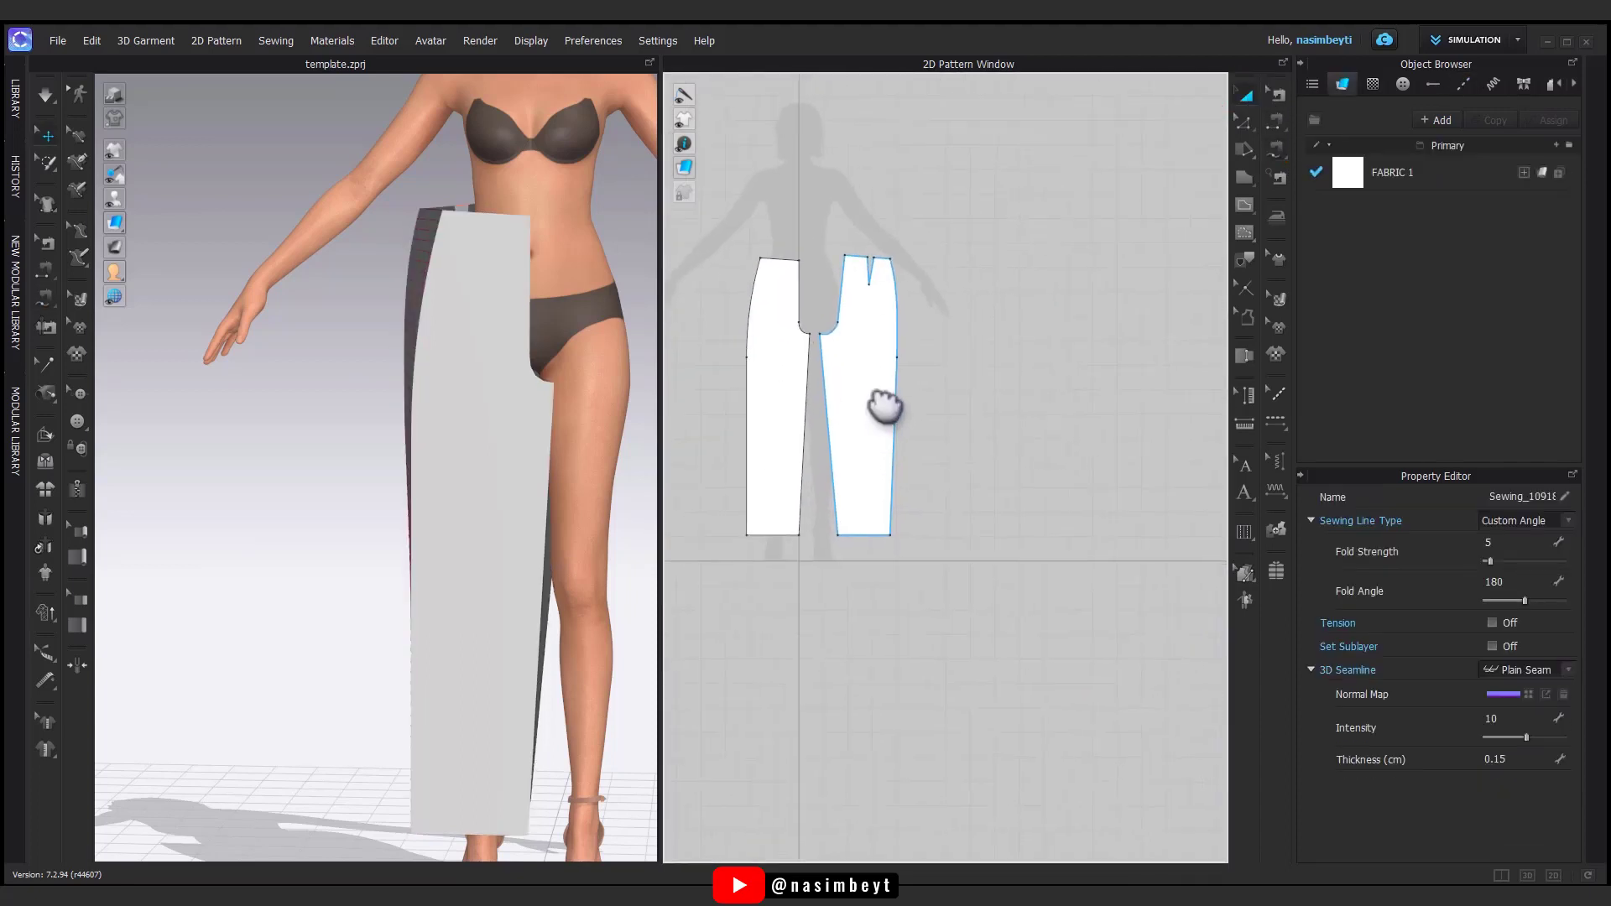
left_click(881, 406)
left_click(773, 400, "shift")
right_click(773, 399)
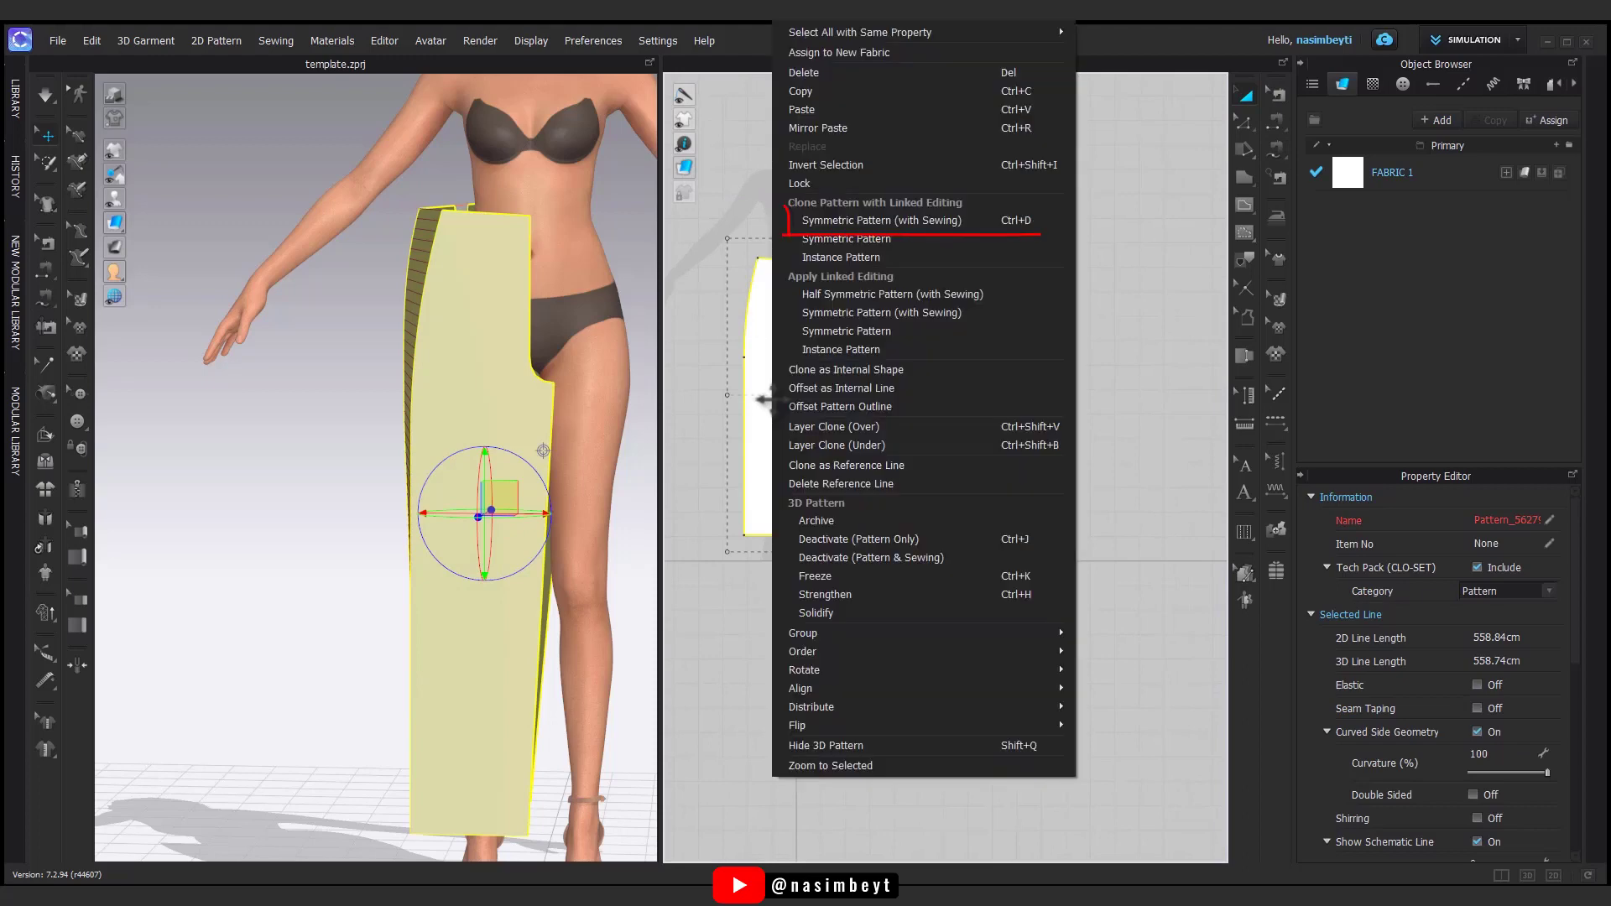
left_click(899, 218)
left_click(991, 401)
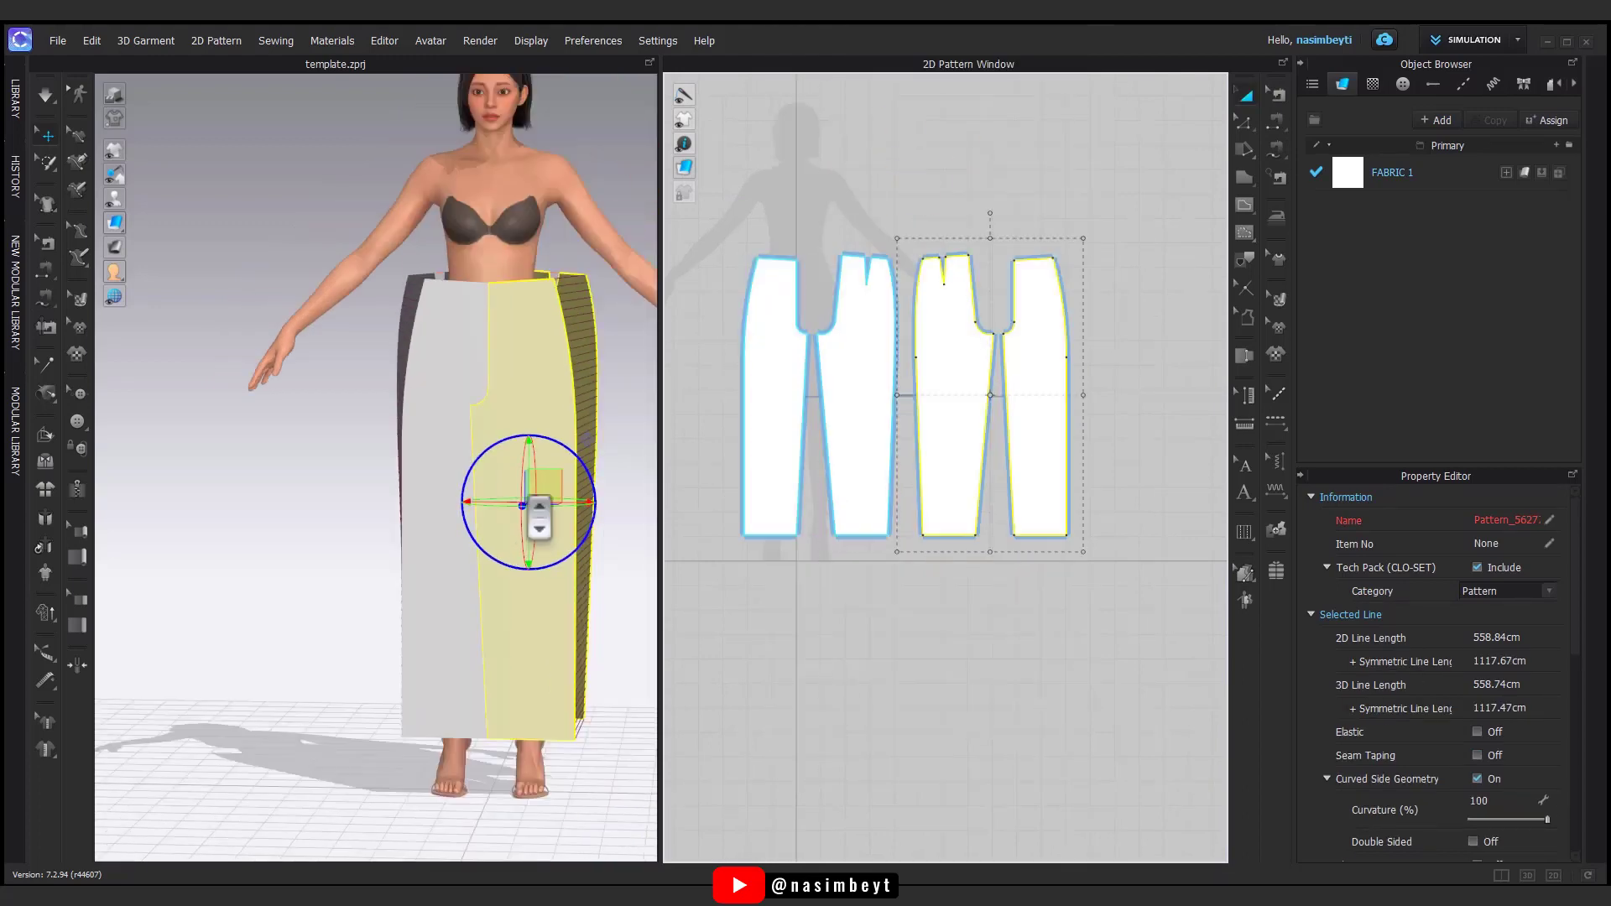
- Free Sew the front crotch seam to its mirrored counterpart, and the back crotch seam to its mirrored counterpart, from waist to crotch tip
right_click_drag(540, 516, 575, 532)
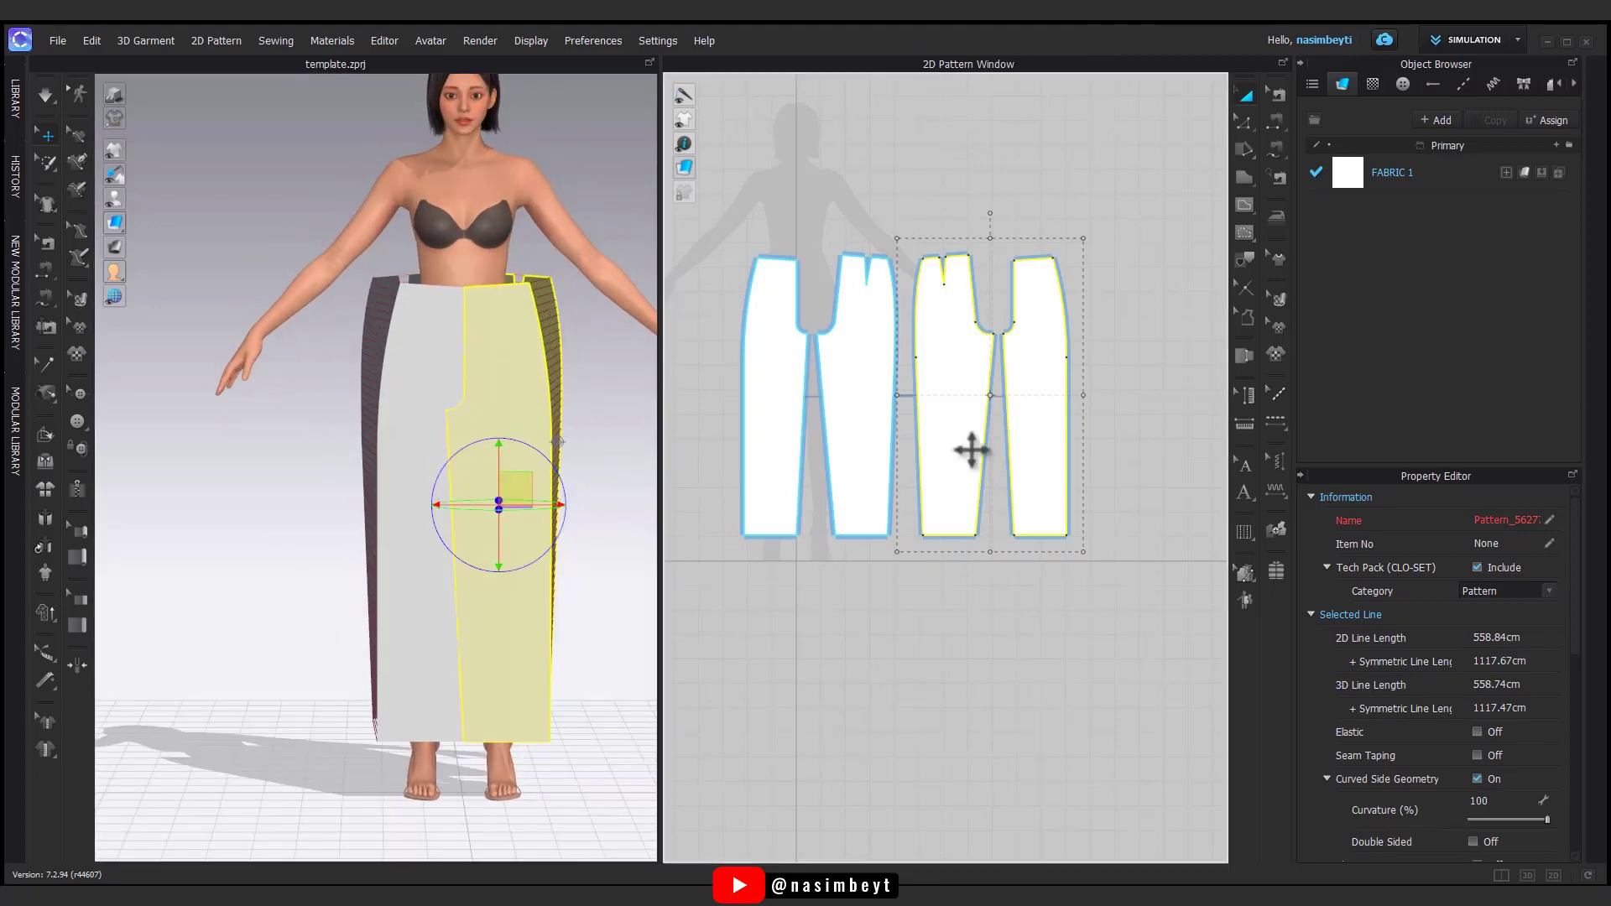
middle_click_drag(971, 450, 1007, 476)
left_click(996, 626)
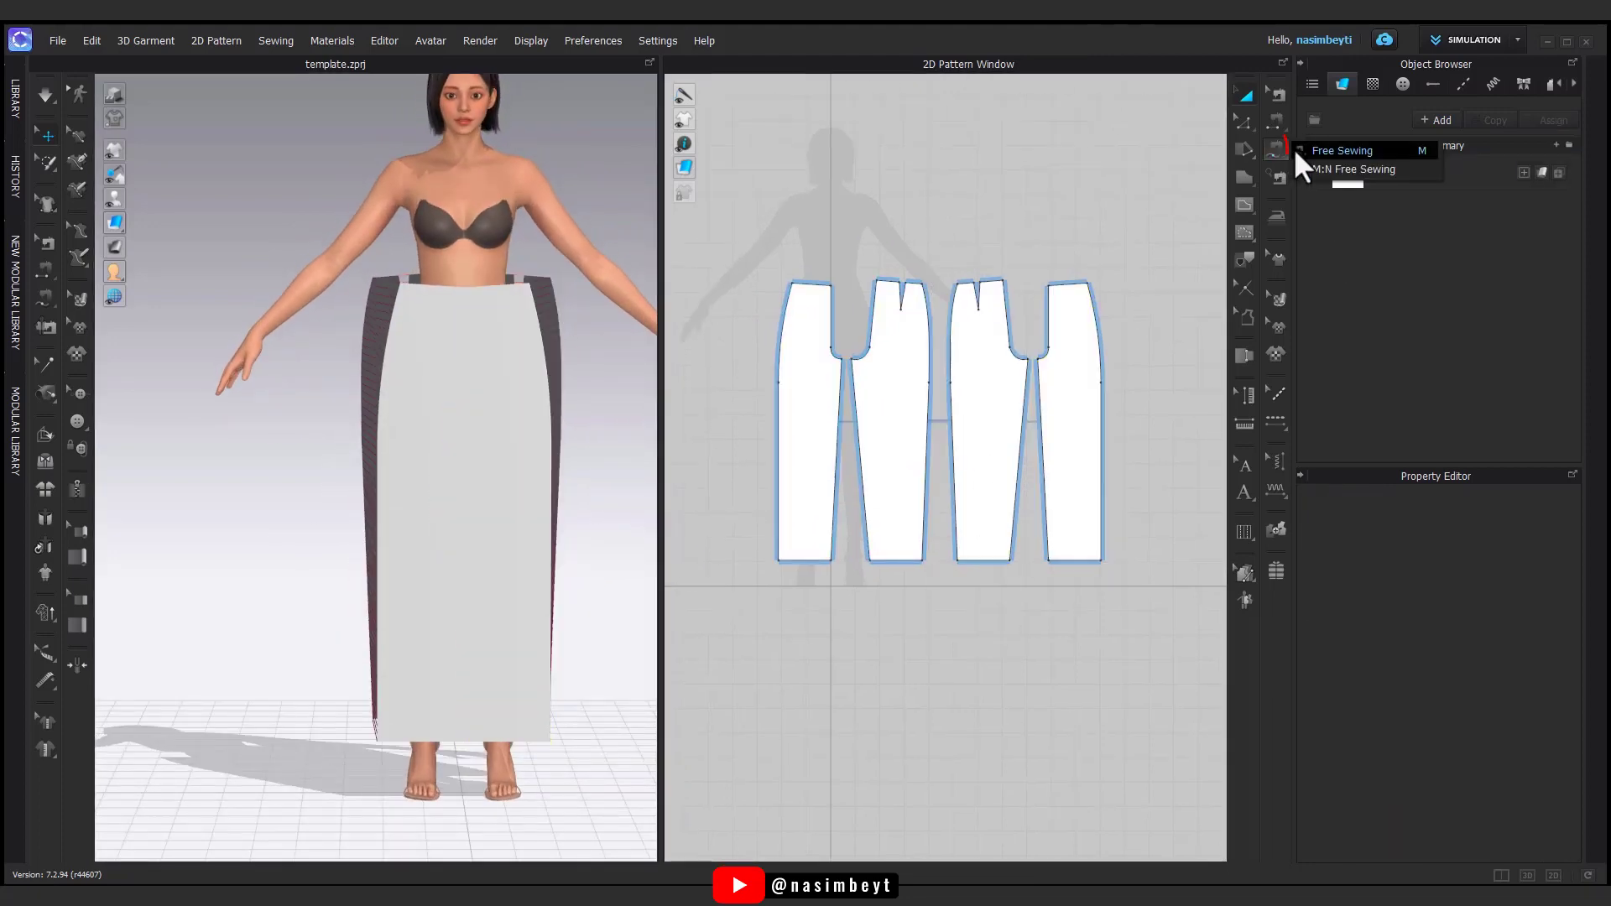
left_click(1328, 149)
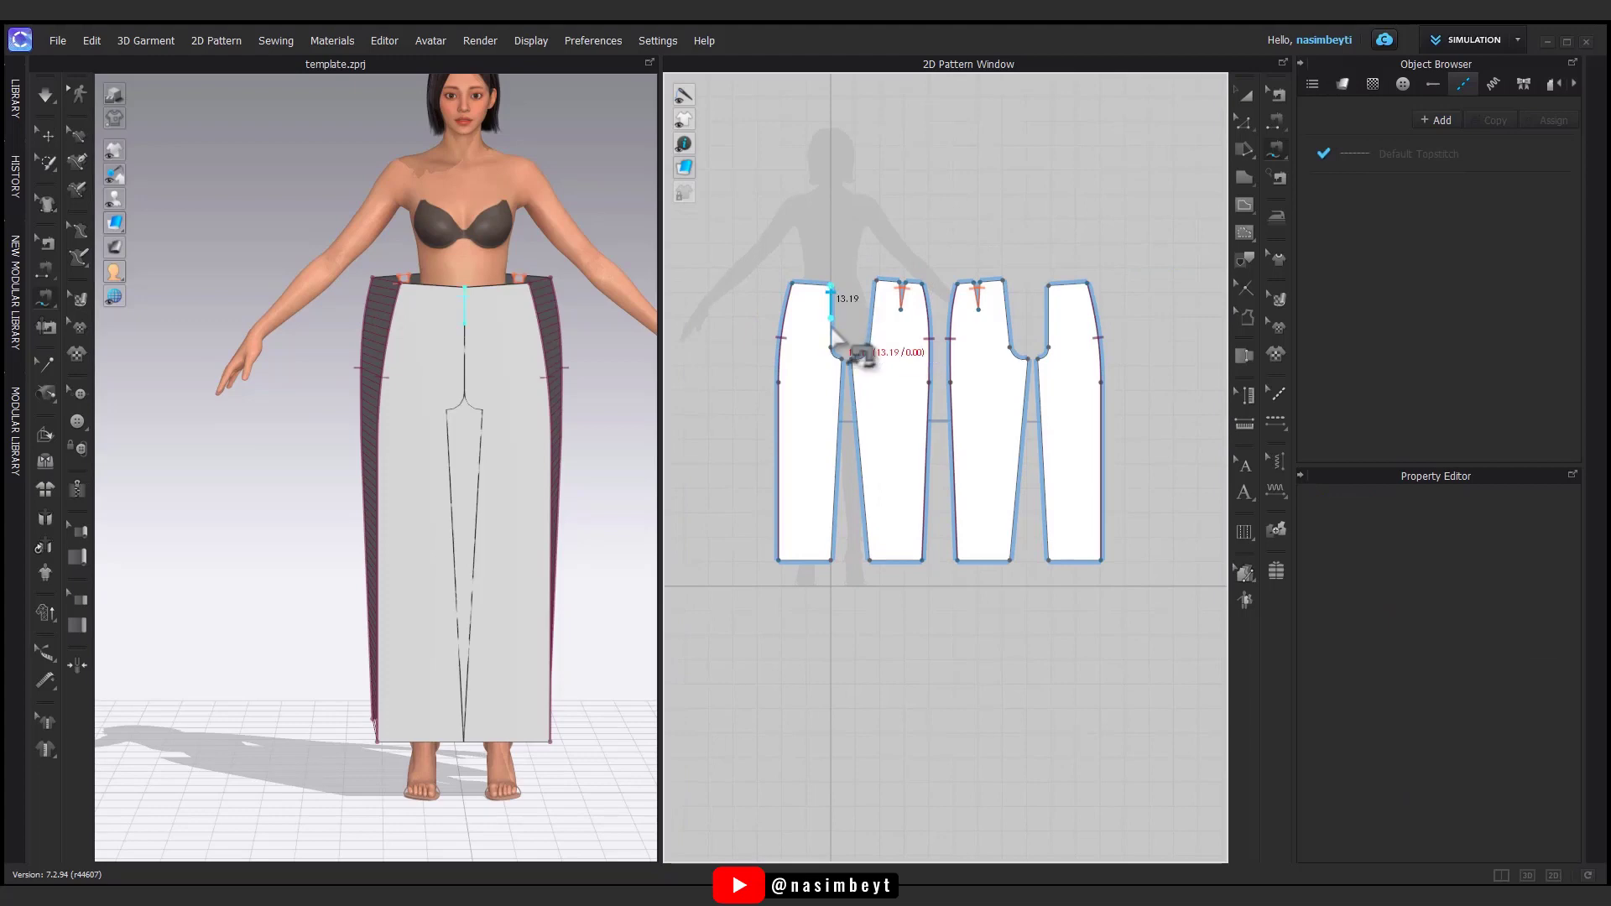
left_click(1050, 351)
left_click(1003, 280)
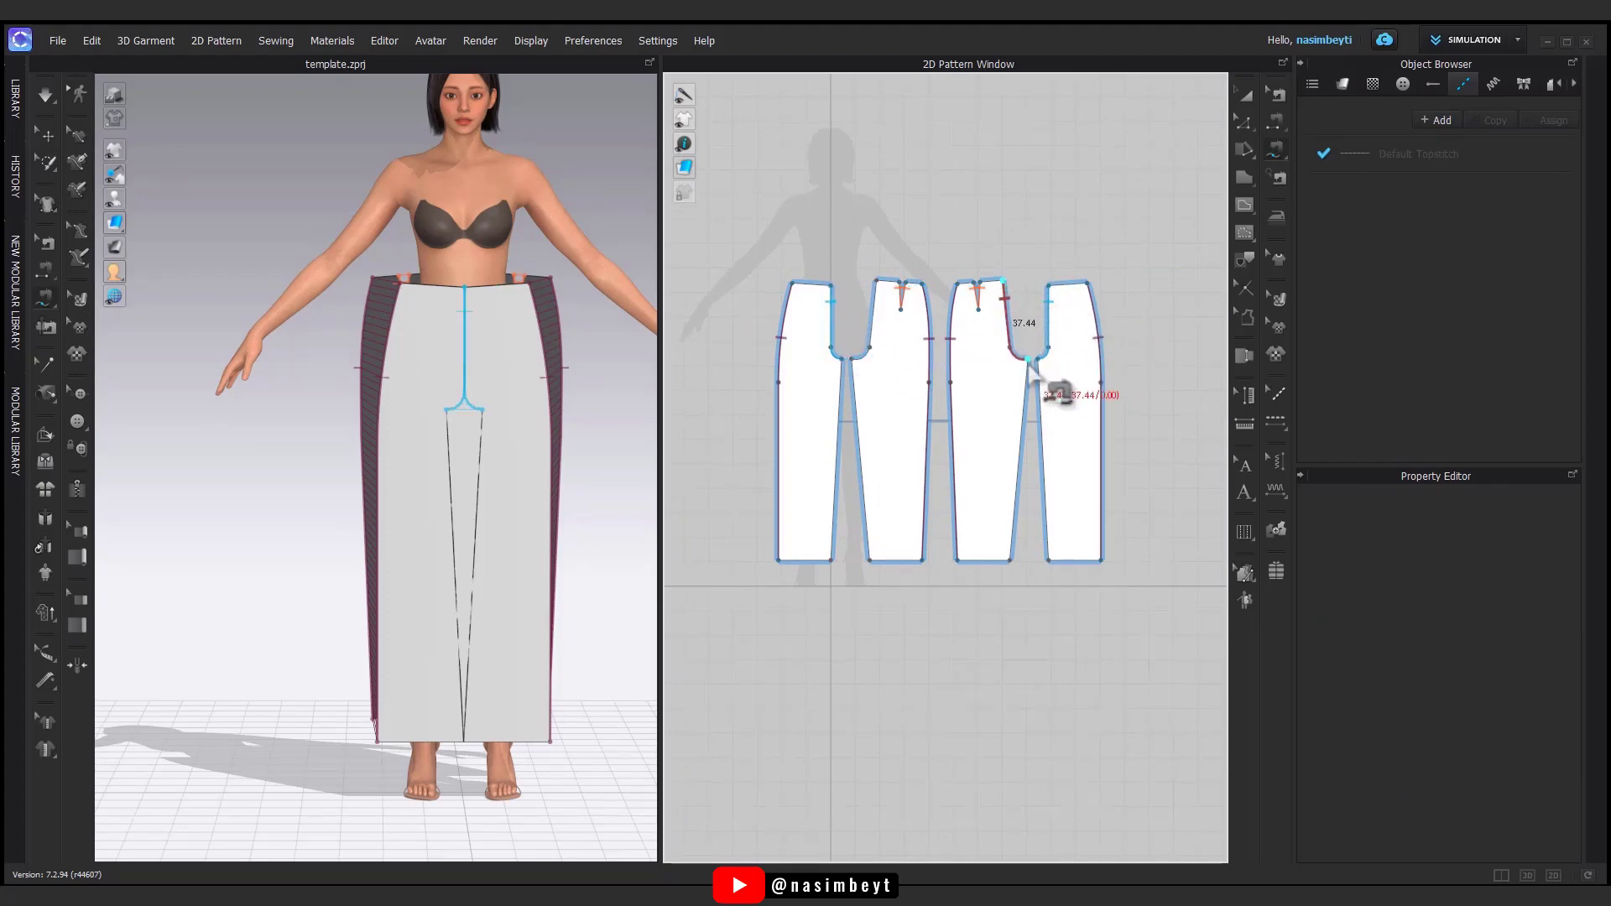
left_click(872, 331)
- Select all four trouser panels and simulate them so they drape on the avatar
left_click(1246, 93)
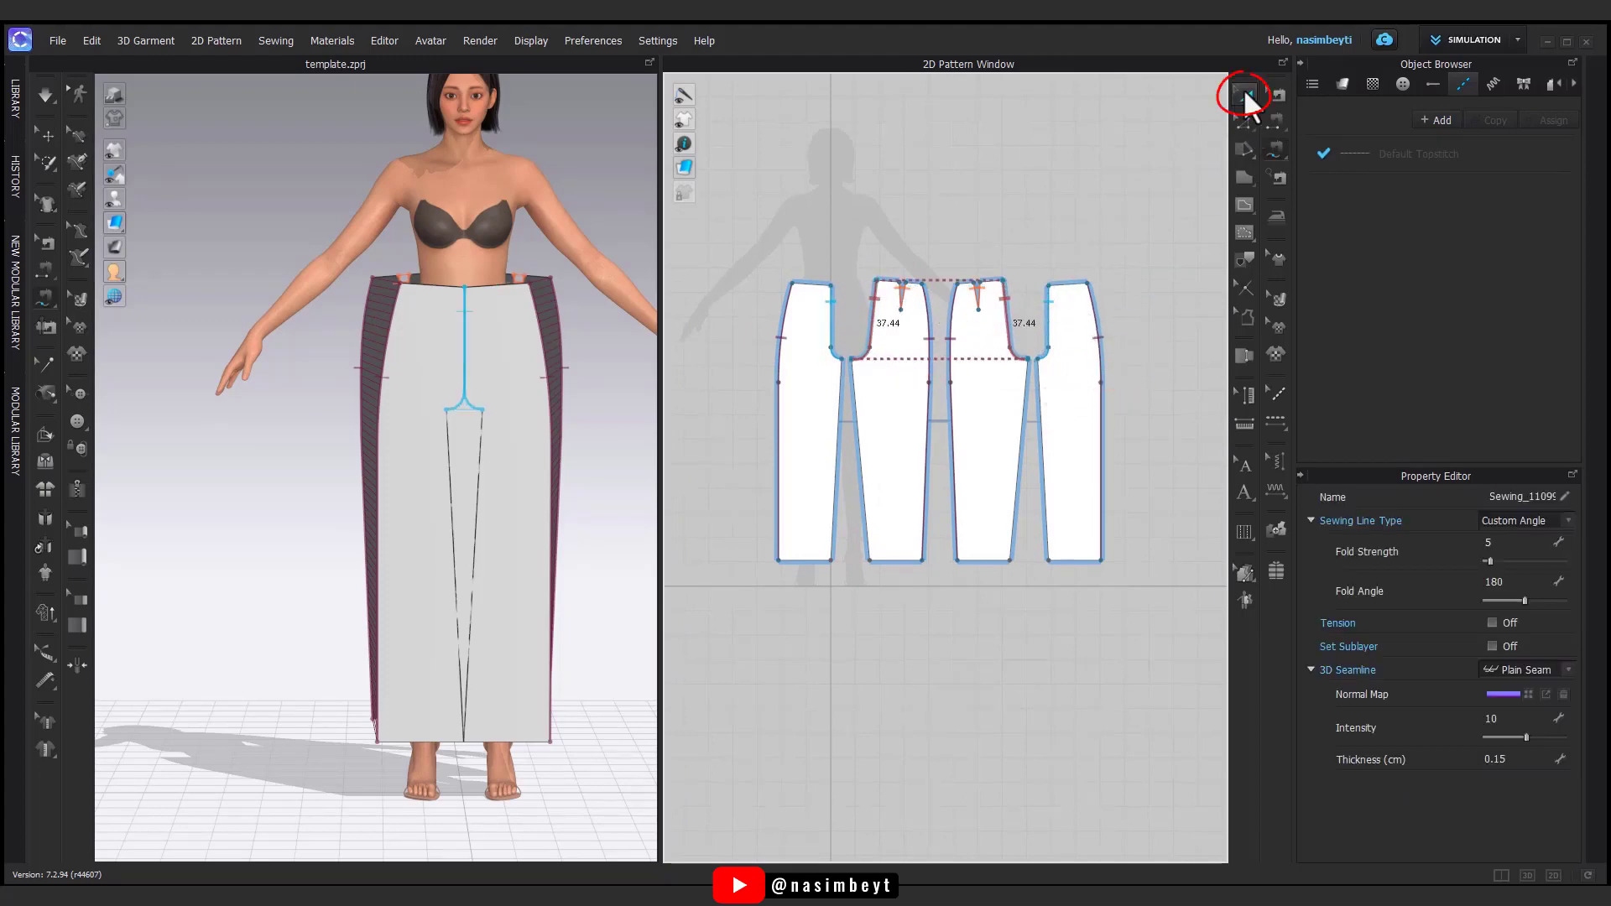
left_click_drag(1116, 215, 755, 604)
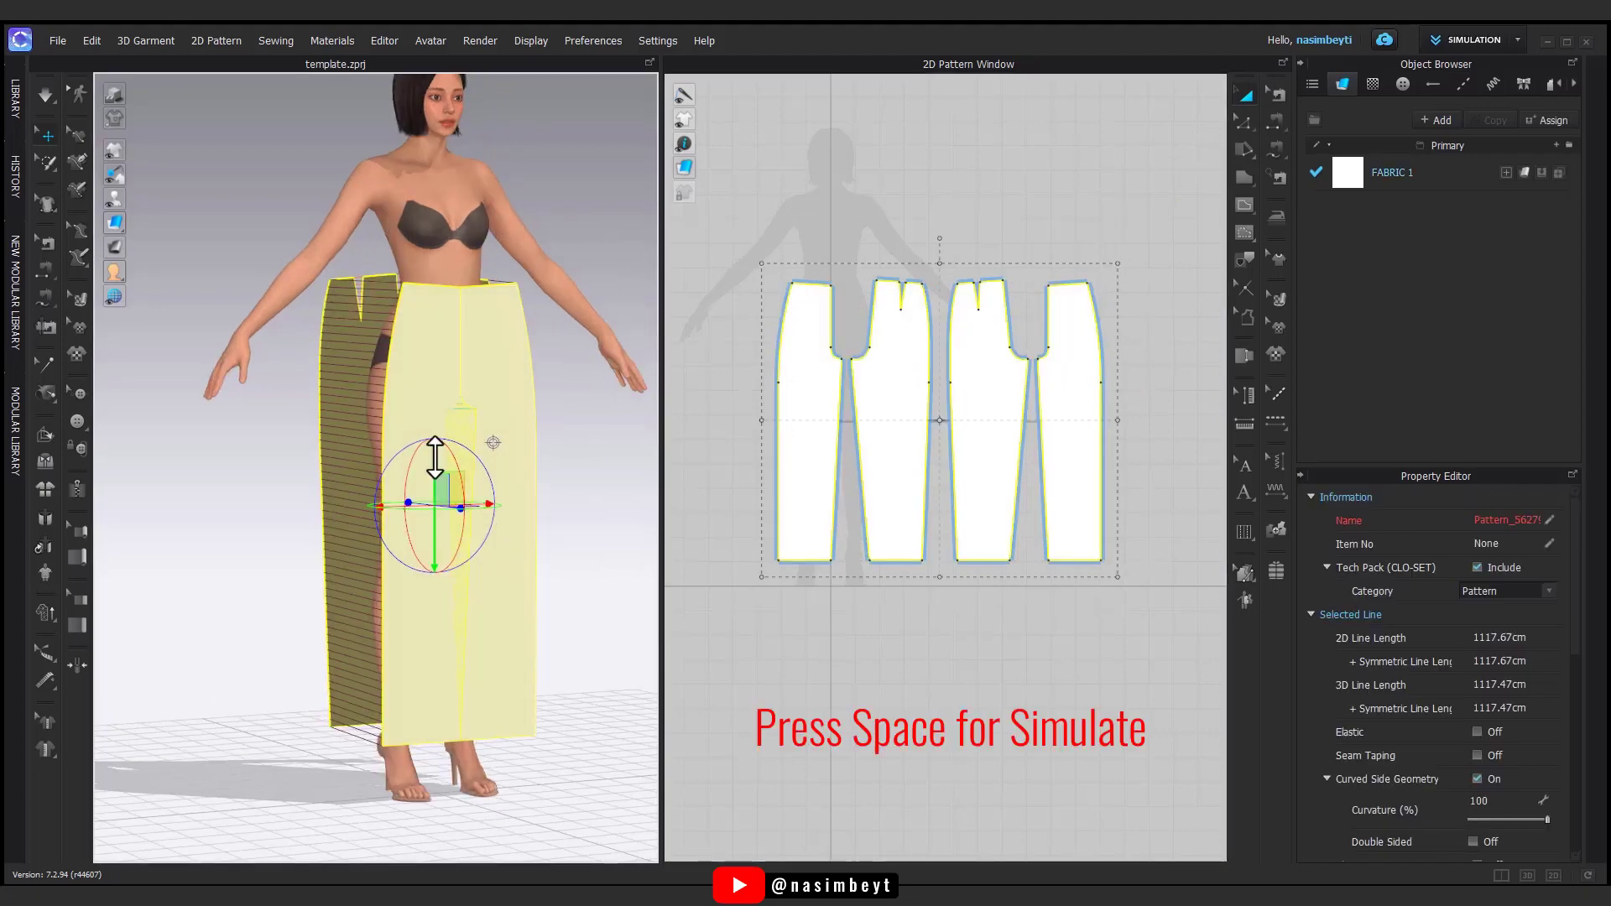
key("space")
key("space")
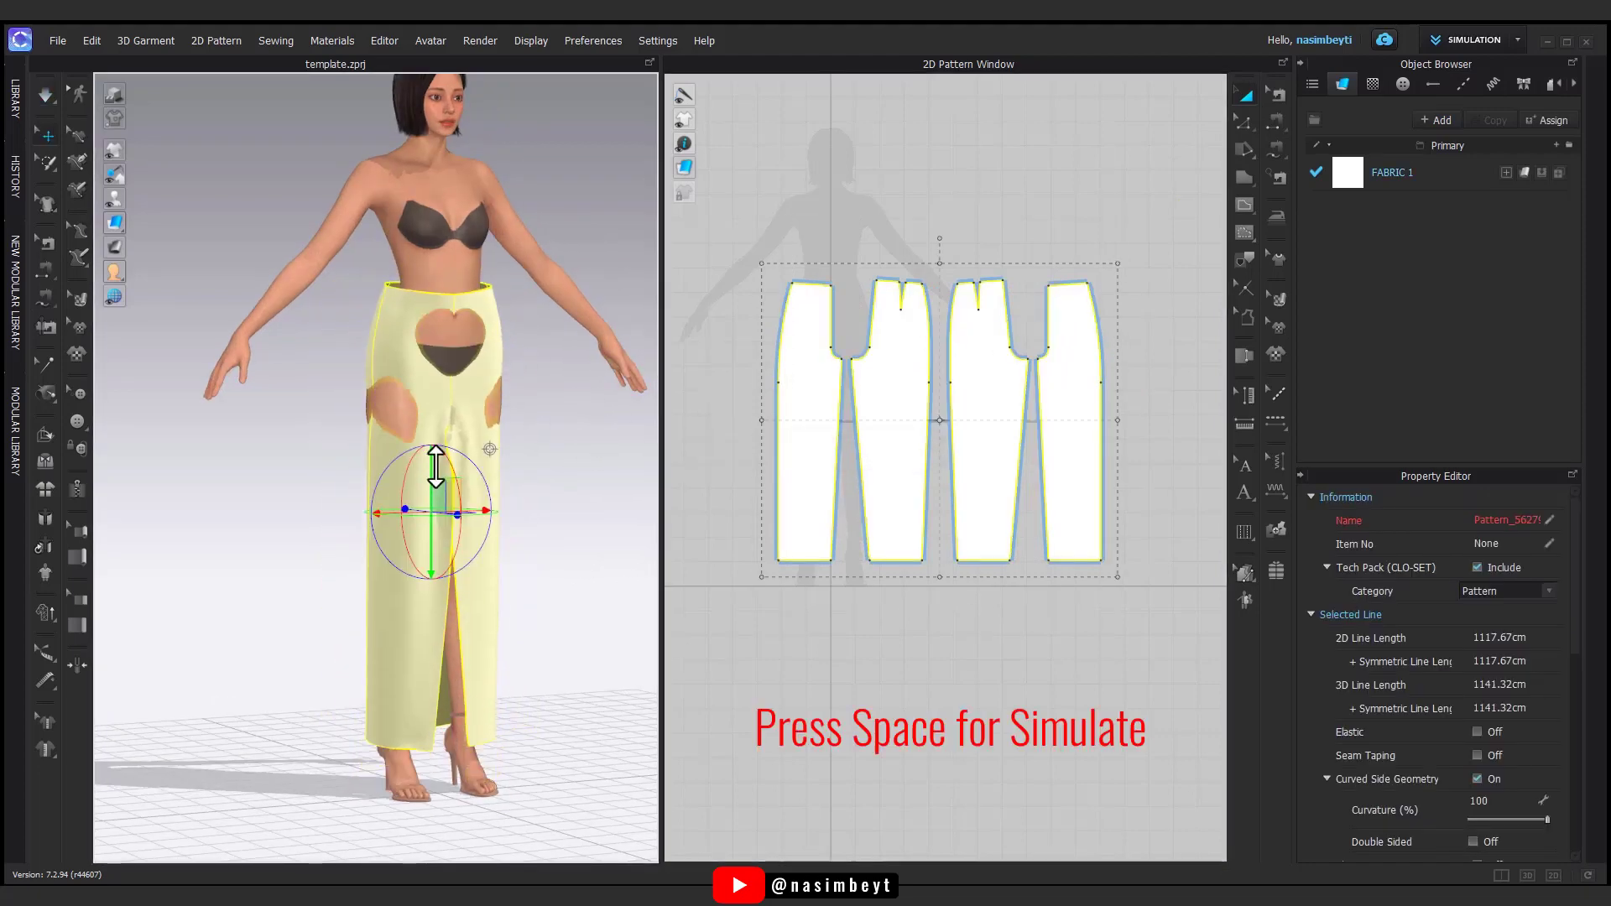
right_click_drag(522, 470, 536, 514)
key("space")
- Move the back panel's centre-back waist point inward along the waistline by 2 cm
scroll(998, 227, "up", 7)
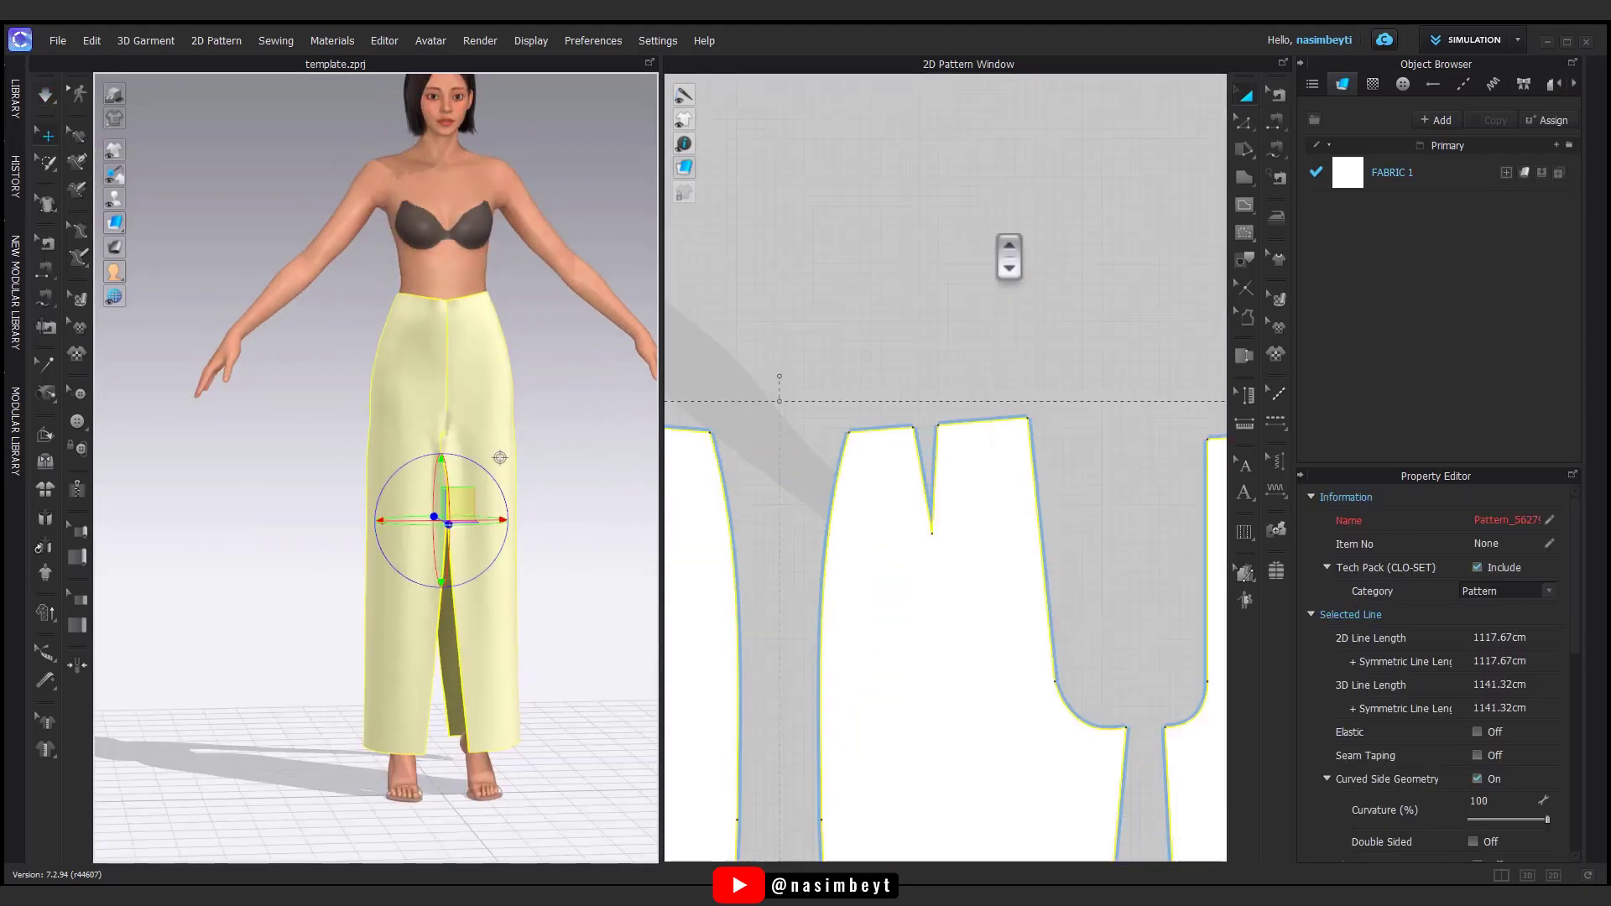
middle_click_drag(1011, 255, 1058, 193)
mouse_move(453, 420)
right_mouse_down()
mouse_move(387, 449)
mouse_move(461, 389)
right_mouse_up()
scroll(1018, 449, "down", 3)
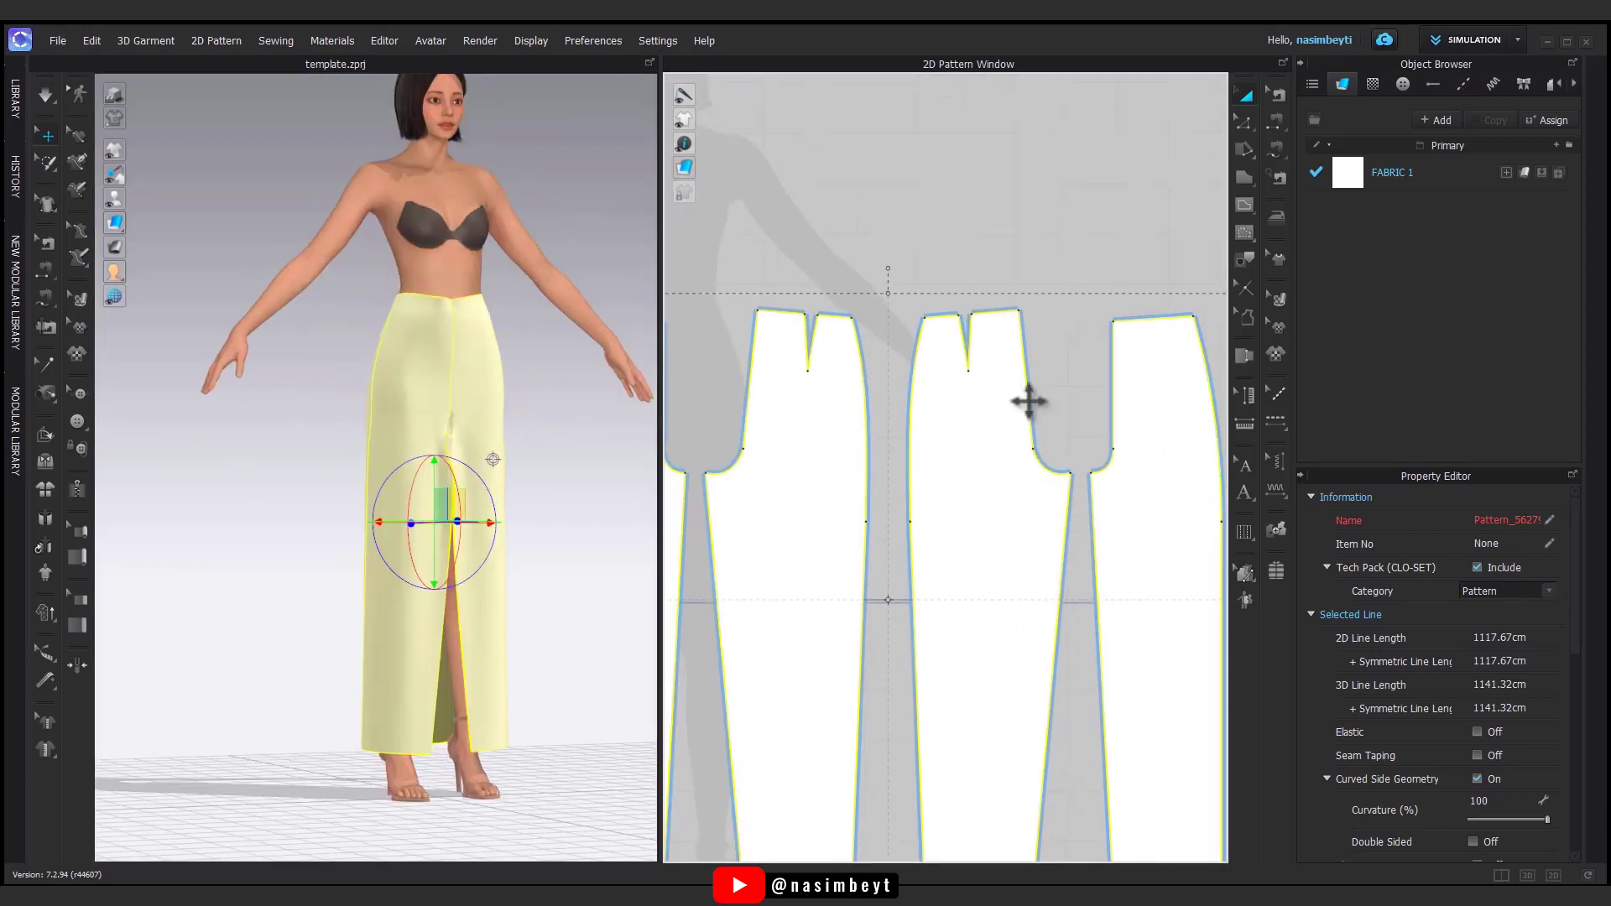
left_click(1061, 299)
left_click(1243, 118)
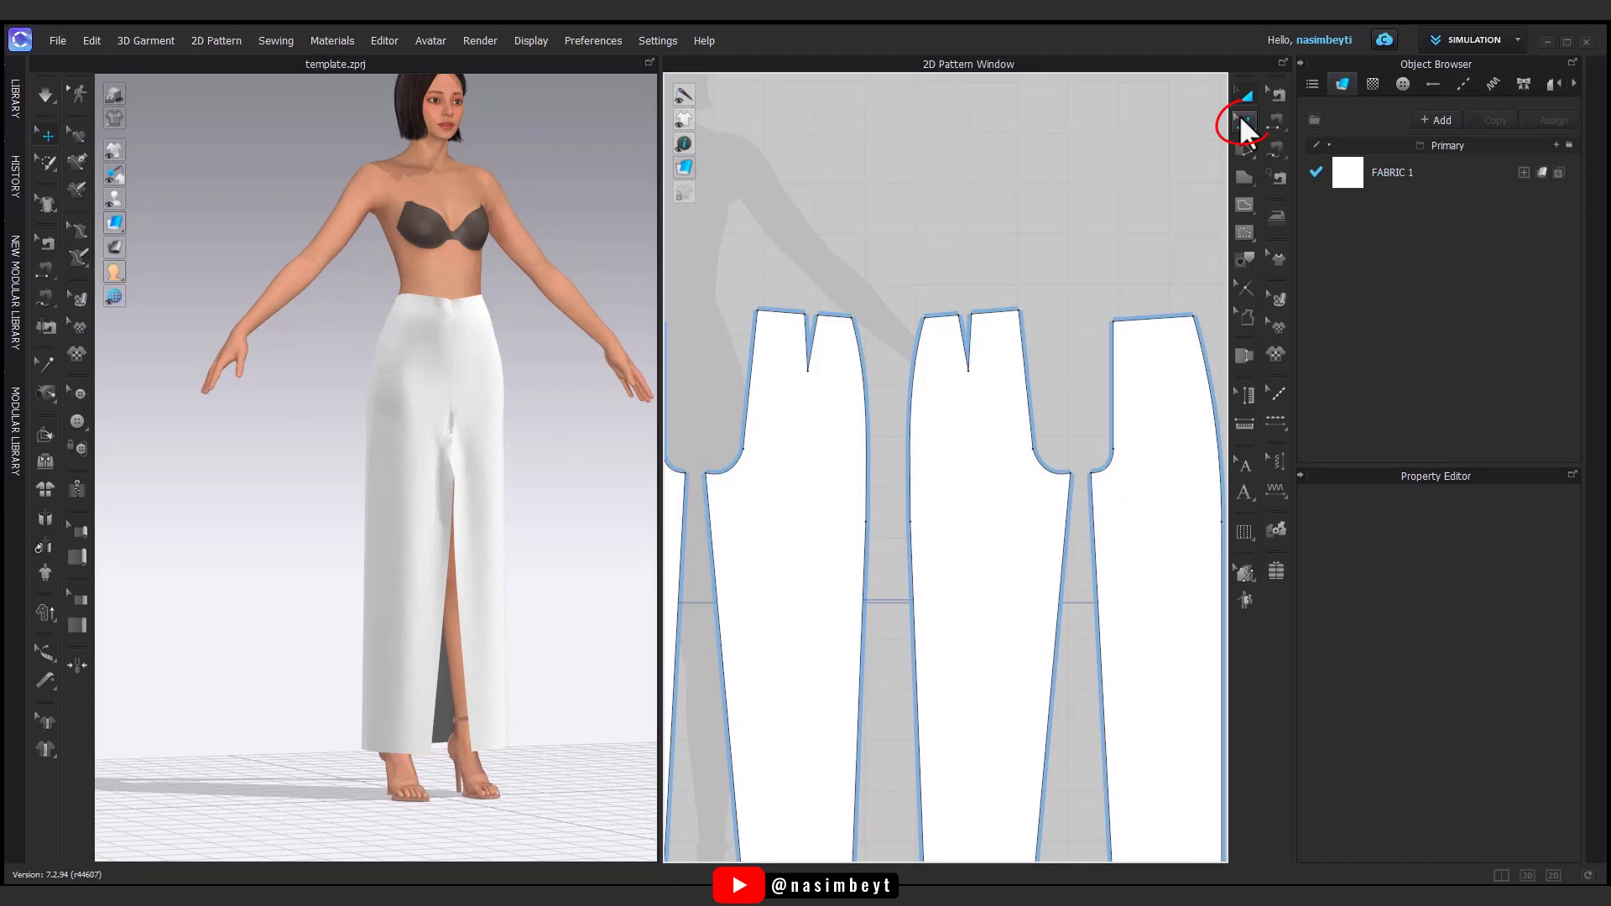
left_click(1018, 310)
scroll(1018, 311, "up", 4)
left_click_drag(1019, 311, 991, 315)
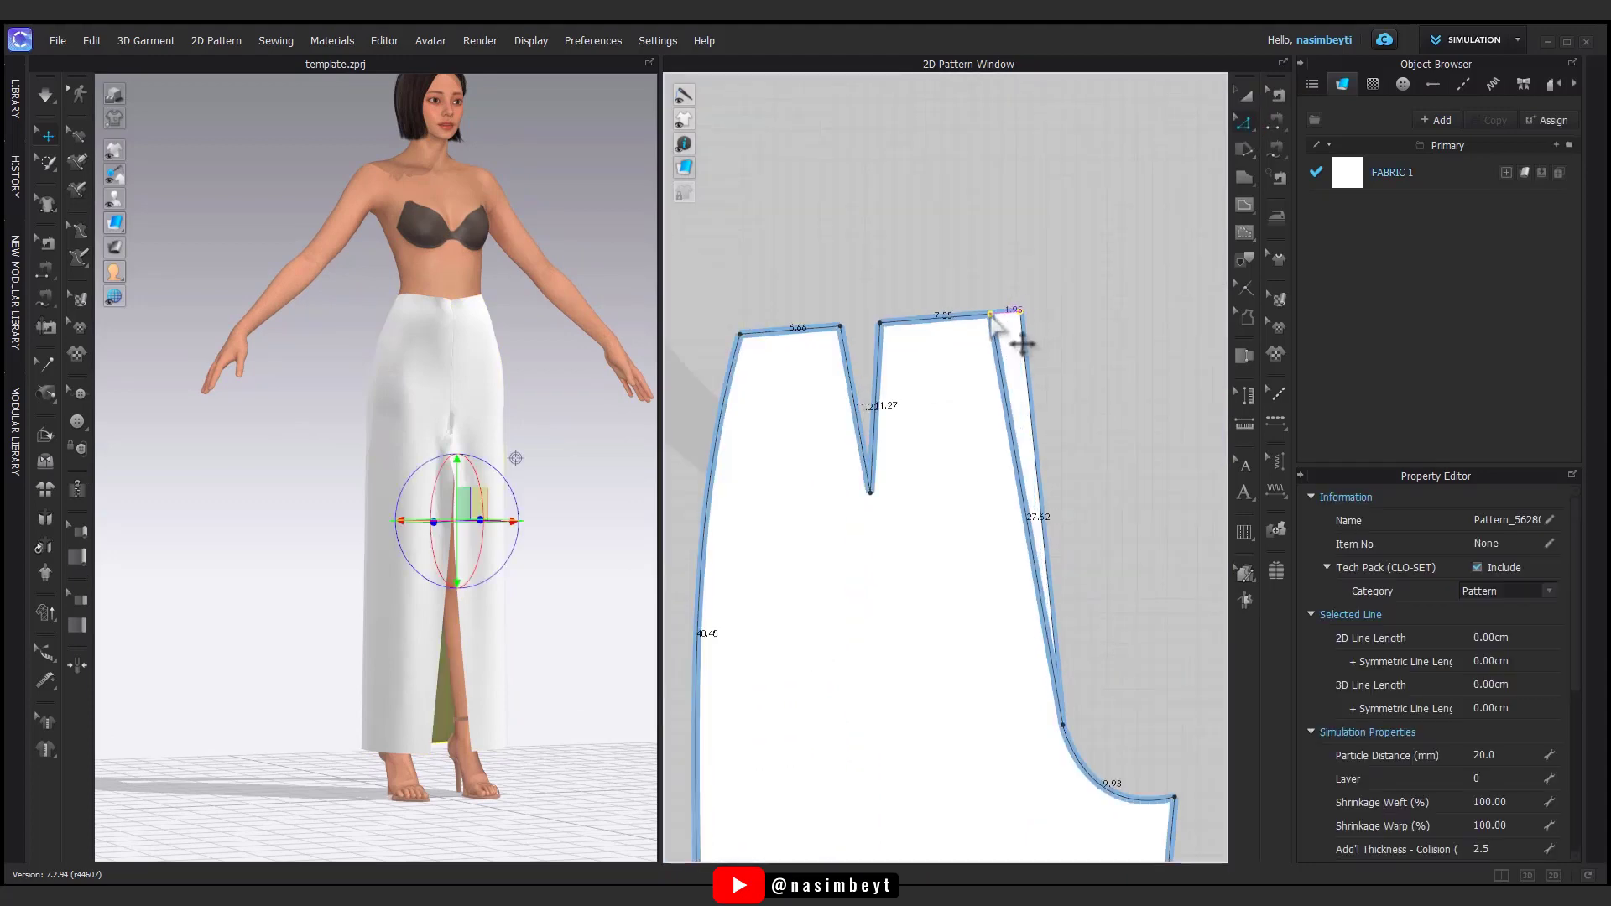
right_click(991, 314)
type("2")
left_click(760, 505)
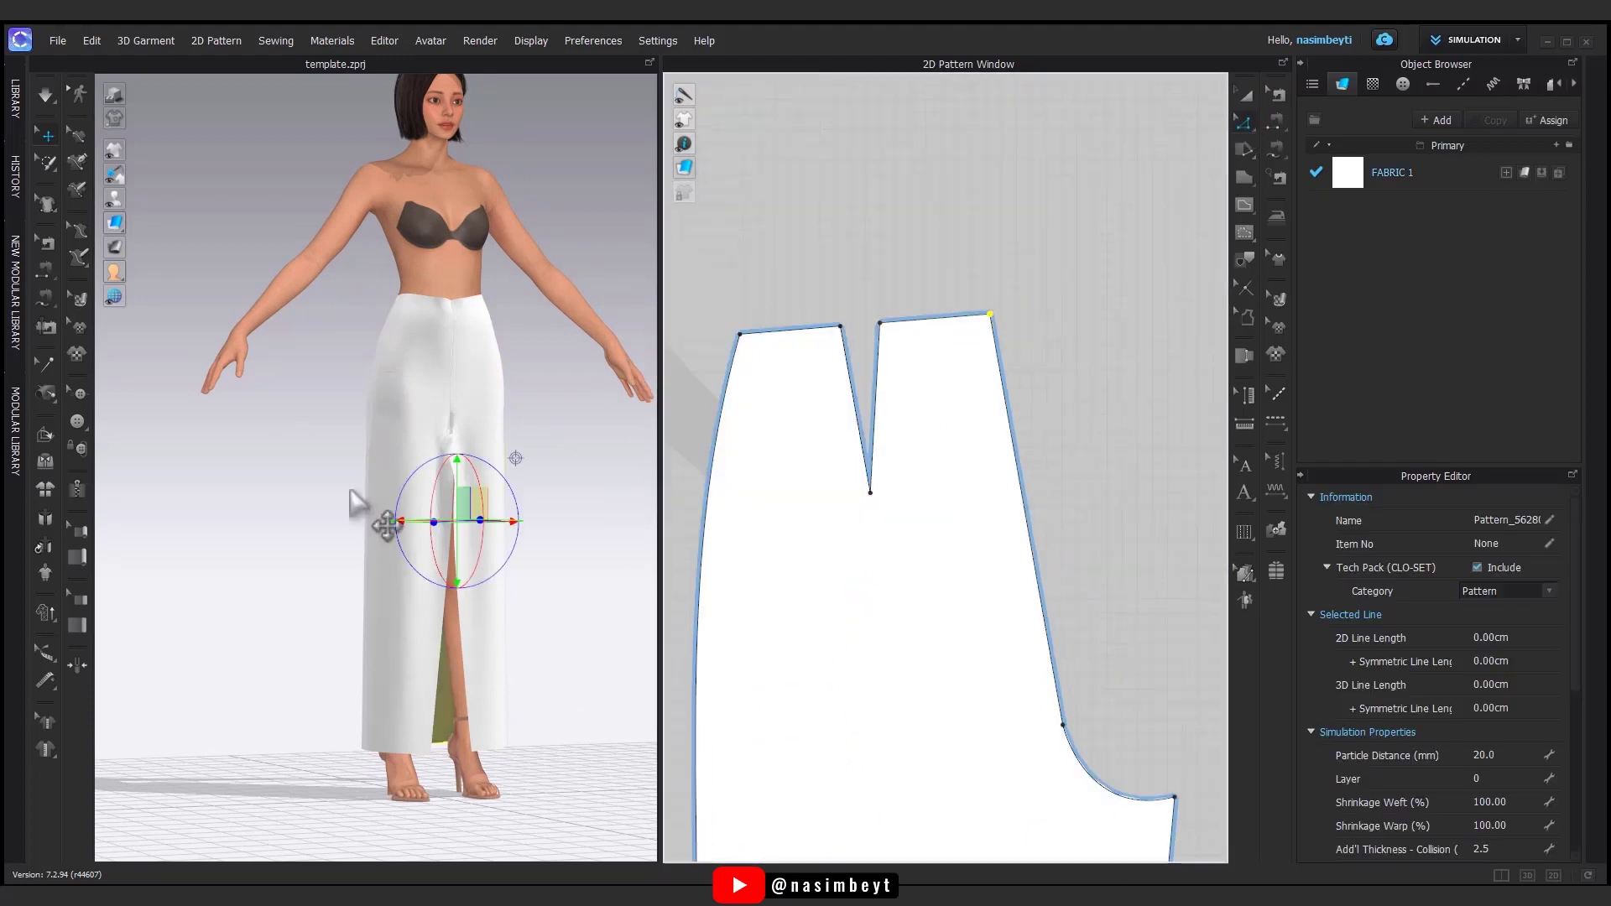
- Simulate the altered garment, adjusting the fabric on the avatar and checking the fit from several sides
right_click_drag(378, 514, 828, 420)
left_click_drag(500, 316, 530, 282)
right_click_drag(550, 323, 243, 390)
left_click(597, 359)
left_click(524, 369)
left_click(607, 366)
right_click(458, 438)
left_click(413, 383)
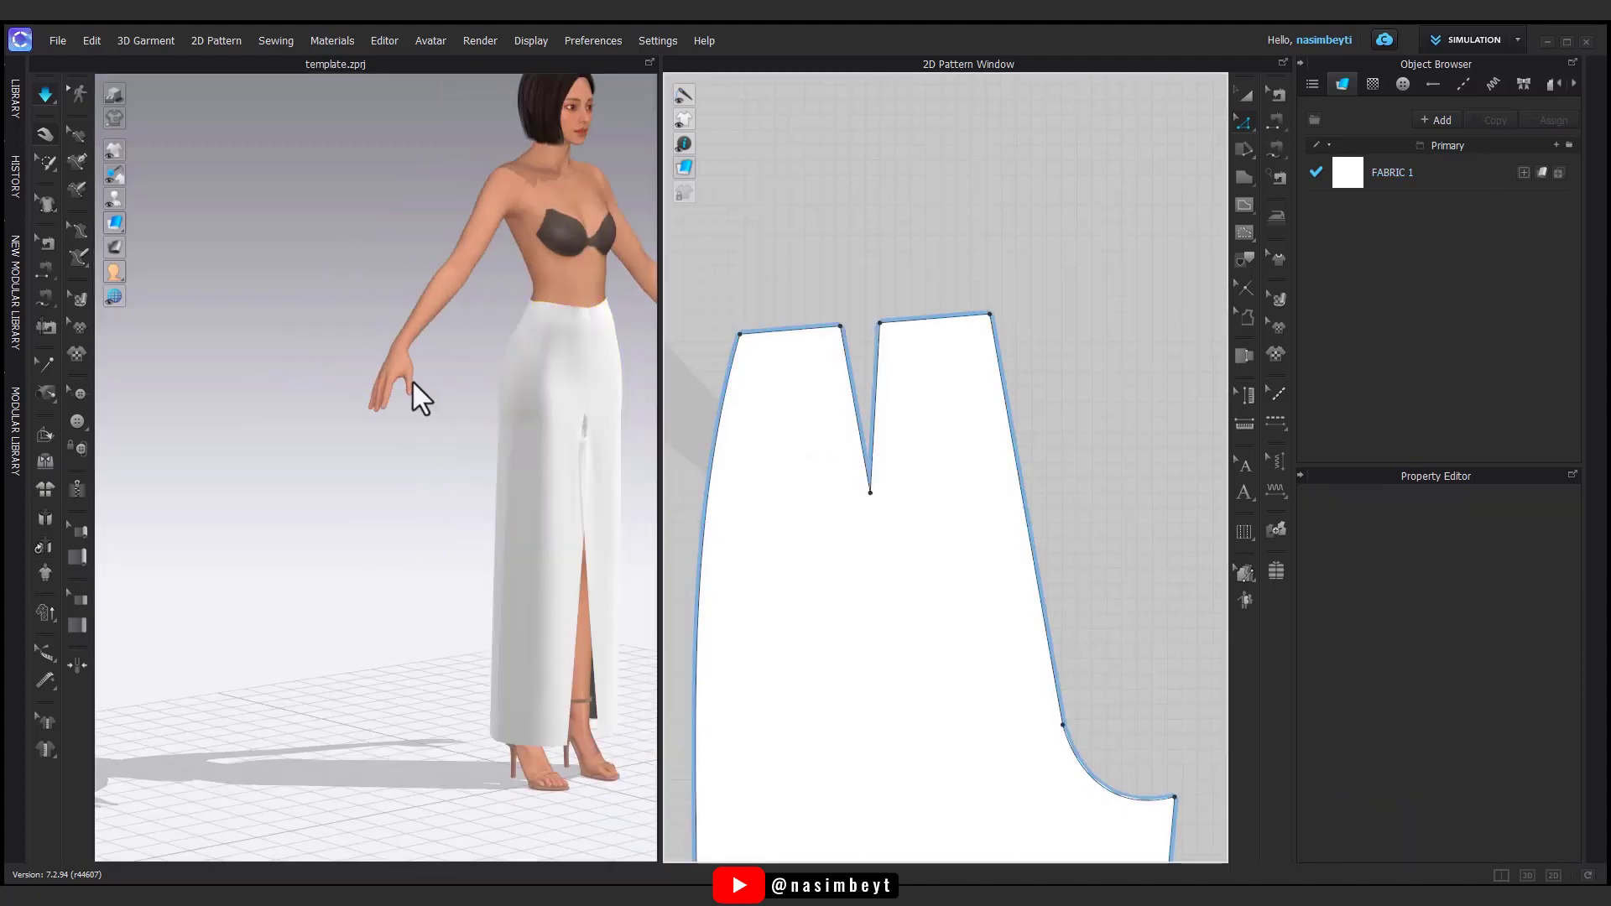
right_click_drag(587, 384, 471, 389)
left_click(609, 379)
middle_click_drag(507, 625, 431, 536)
right_click_drag(431, 535, 577, 504)
left_click(577, 504)
key("space")
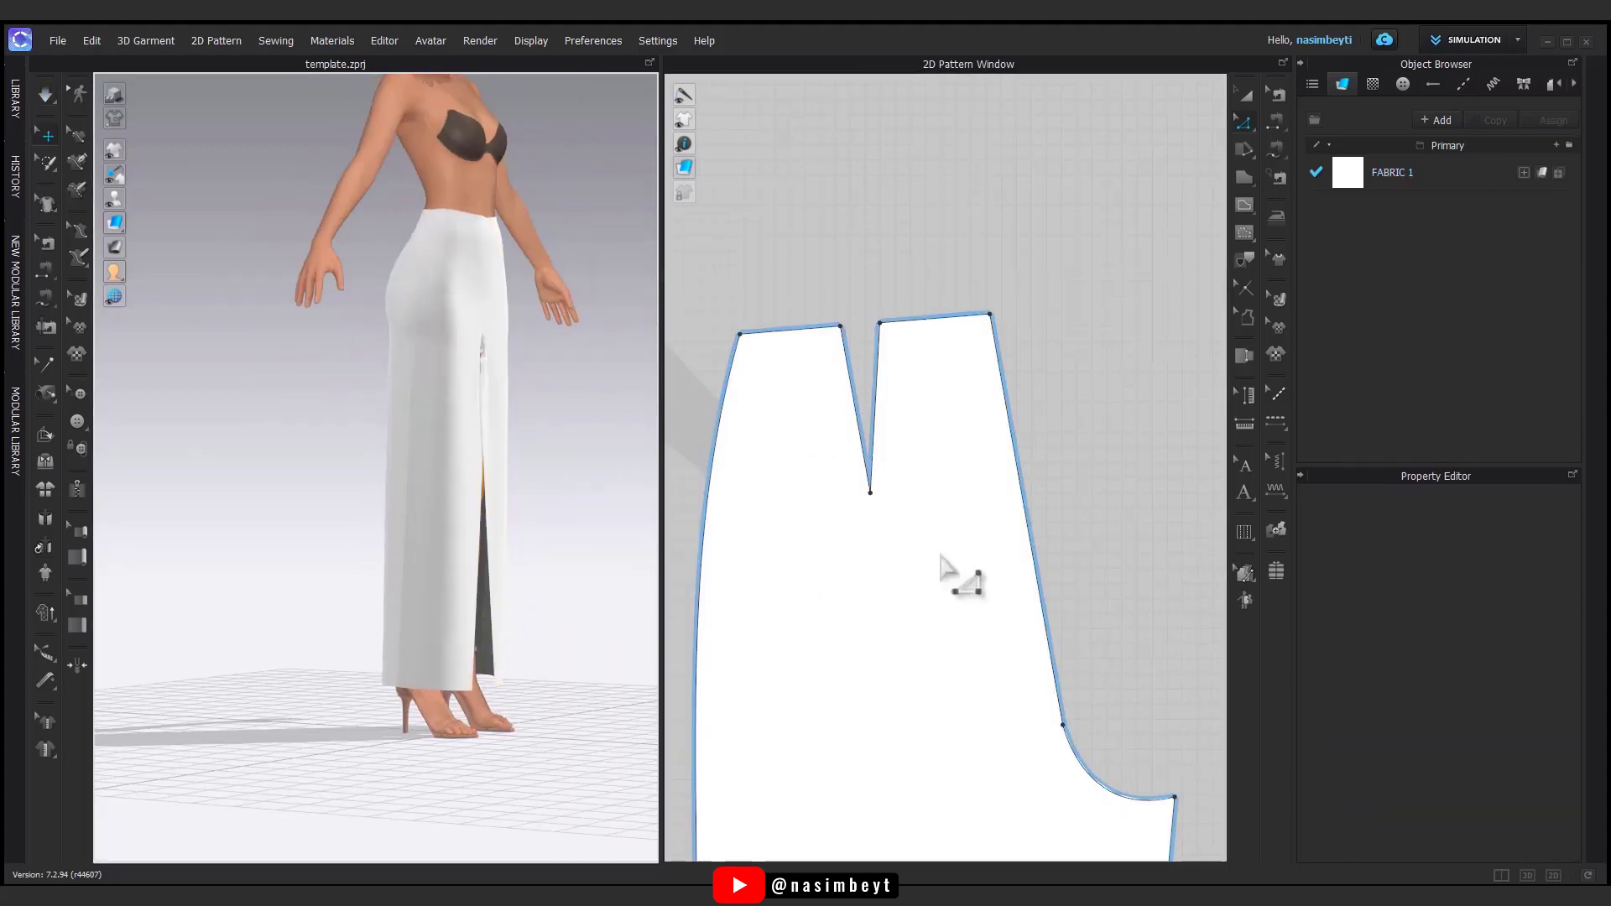
- Sew the front inseam to the back inseam on both legs with Segment Sewing
scroll(942, 559, "down", 5)
middle_click_drag(967, 625, 967, 480)
middle_click_drag(561, 625, 559, 572)
right_click_drag(561, 574, 482, 601)
left_click(480, 599)
left_click(417, 667)
left_click(1277, 120)
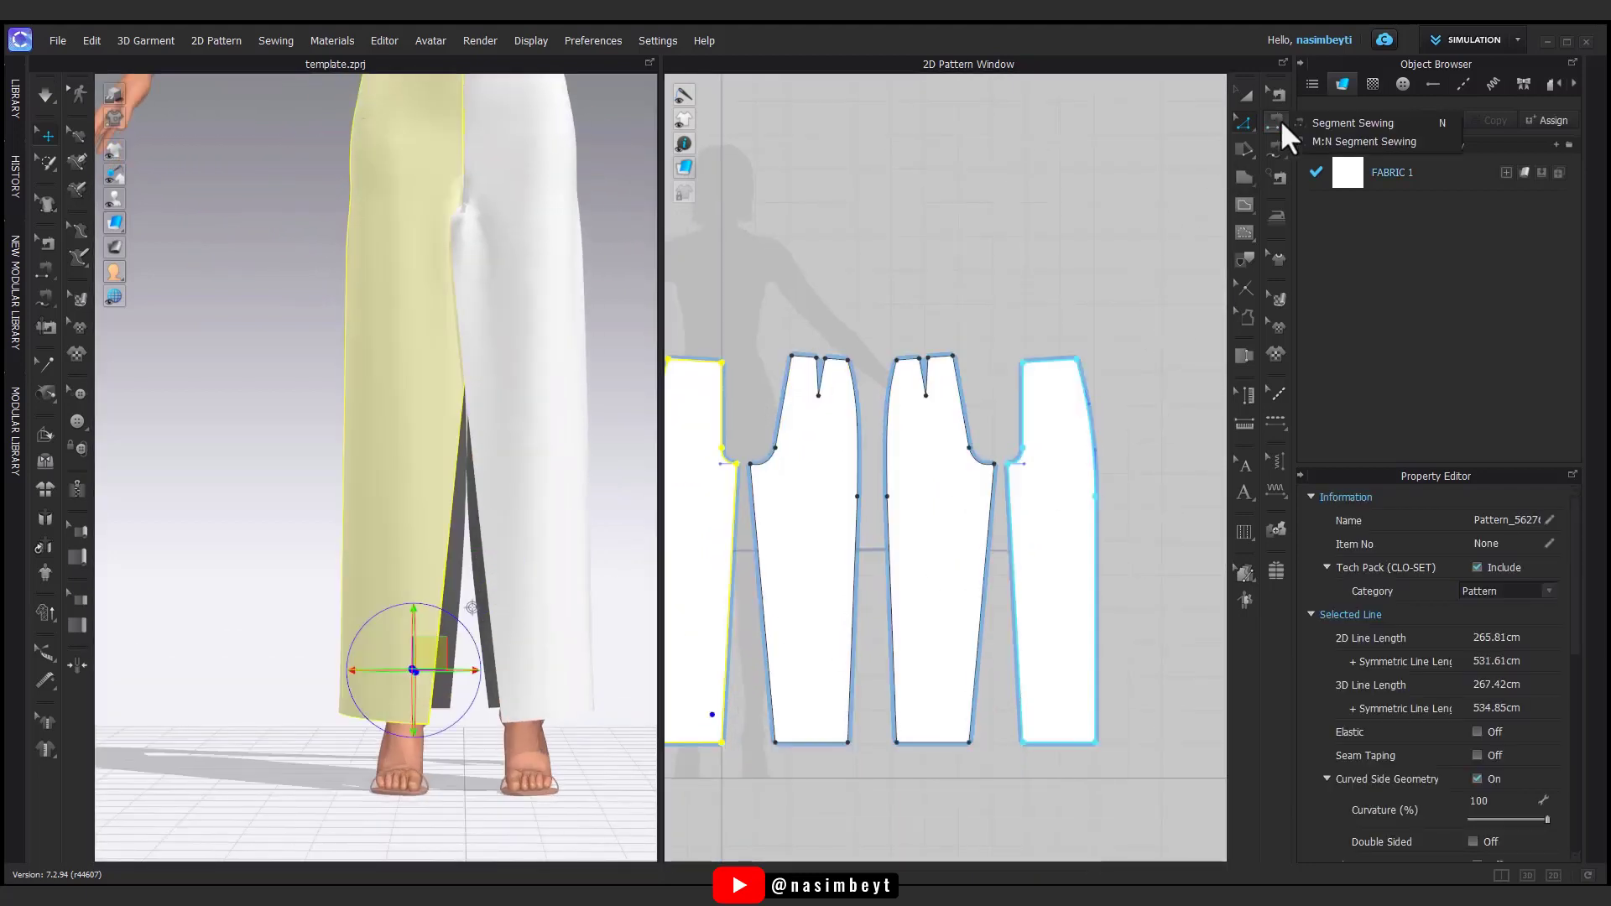
left_click(1334, 123)
left_click(730, 541)
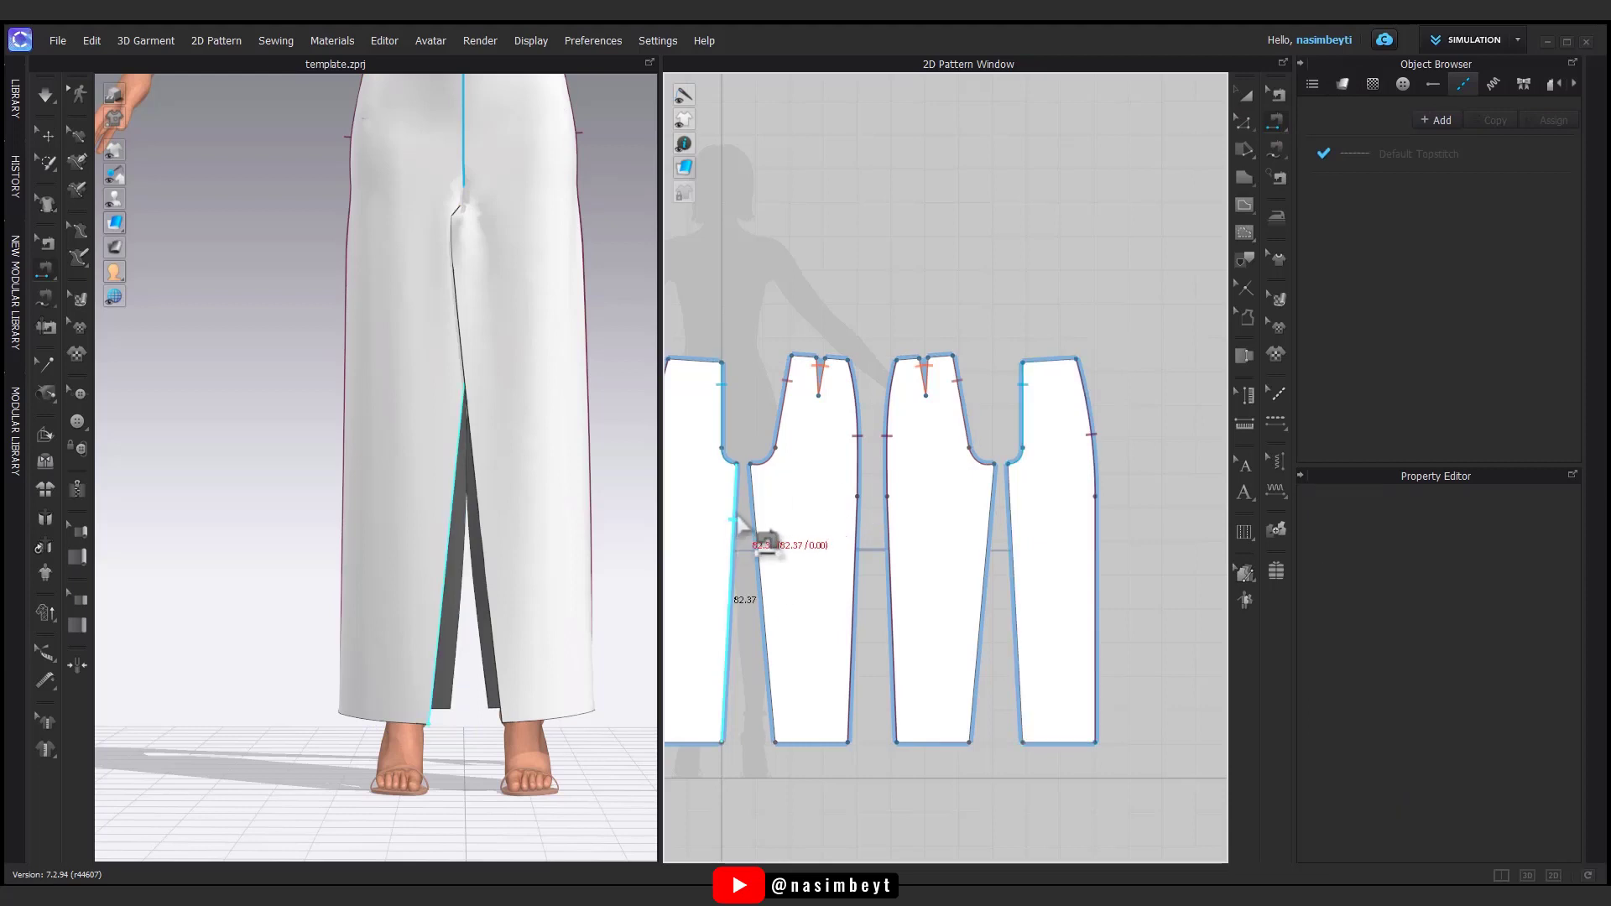
left_click(755, 541)
left_click(983, 530)
left_click(1009, 525)
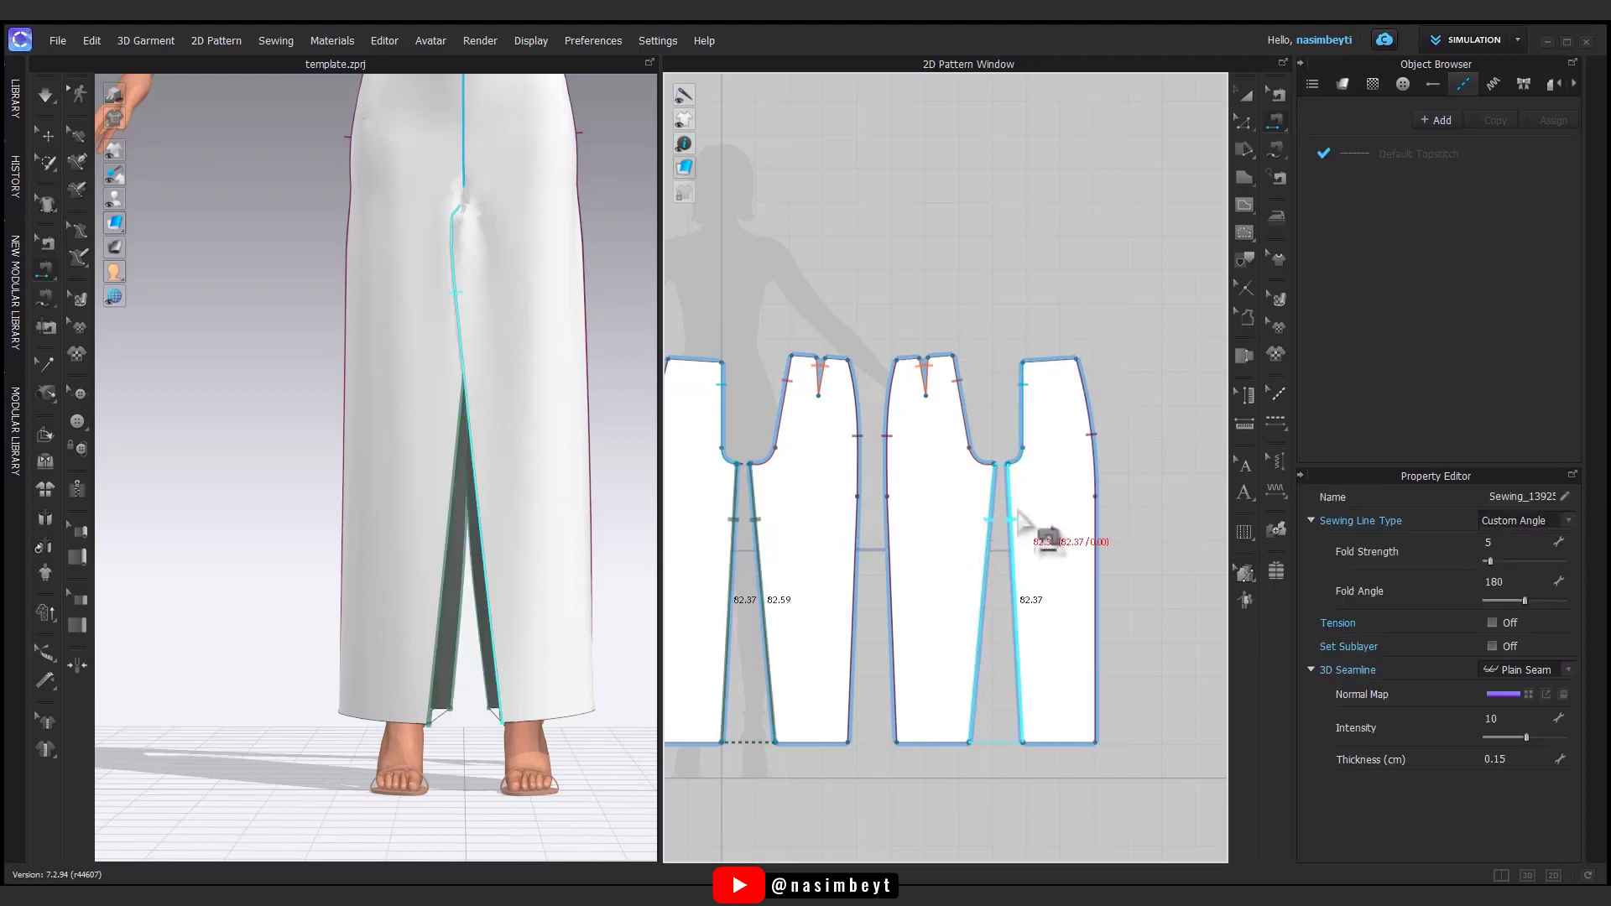
- Simulate the garment to close the inseams into two trouser legs
left_click(1246, 94)
key("space")
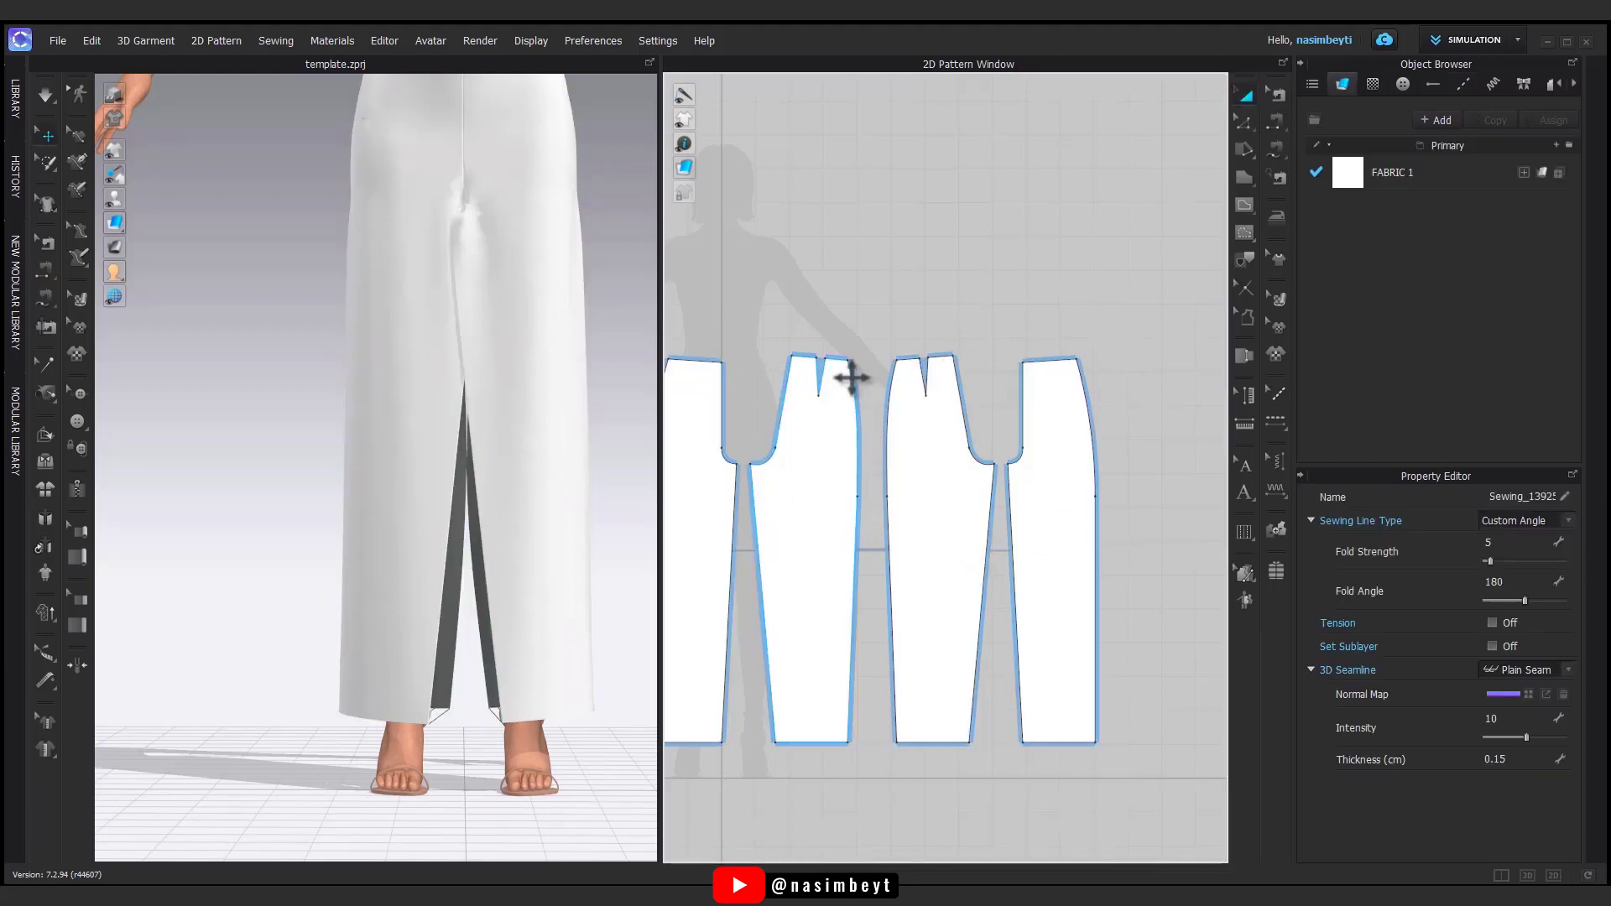
right_click_drag(421, 591, 470, 707)
- Move the front panel's inseam hem point outward by 5 cm to widen the hem
middle_click_drag(1157, 401, 1198, 282)
left_click(1245, 122)
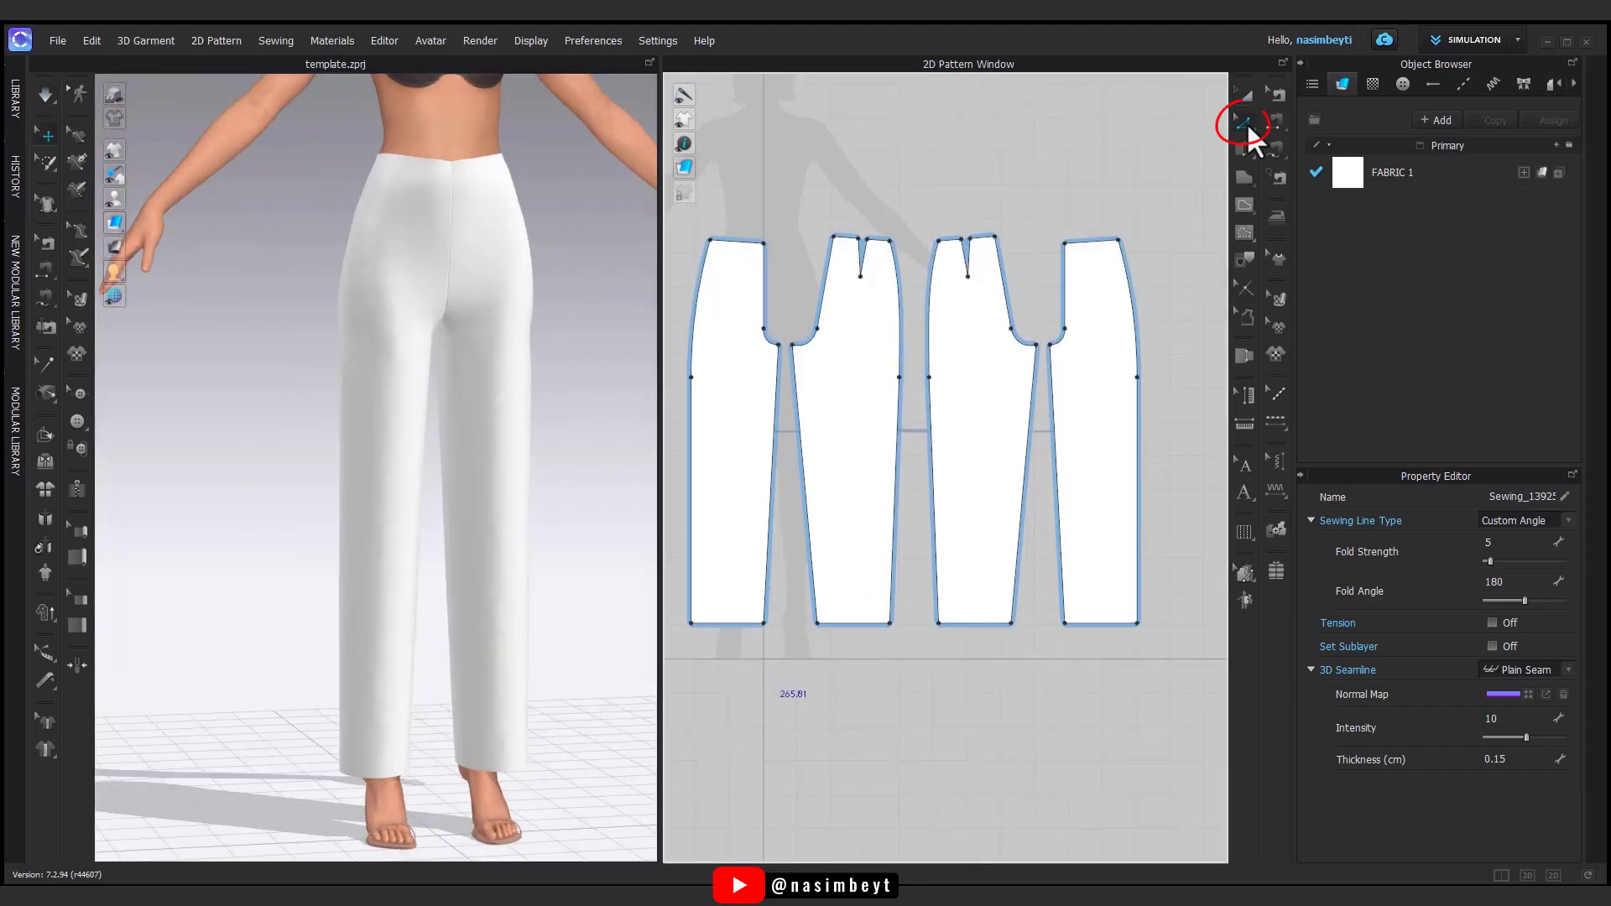
left_click(784, 582)
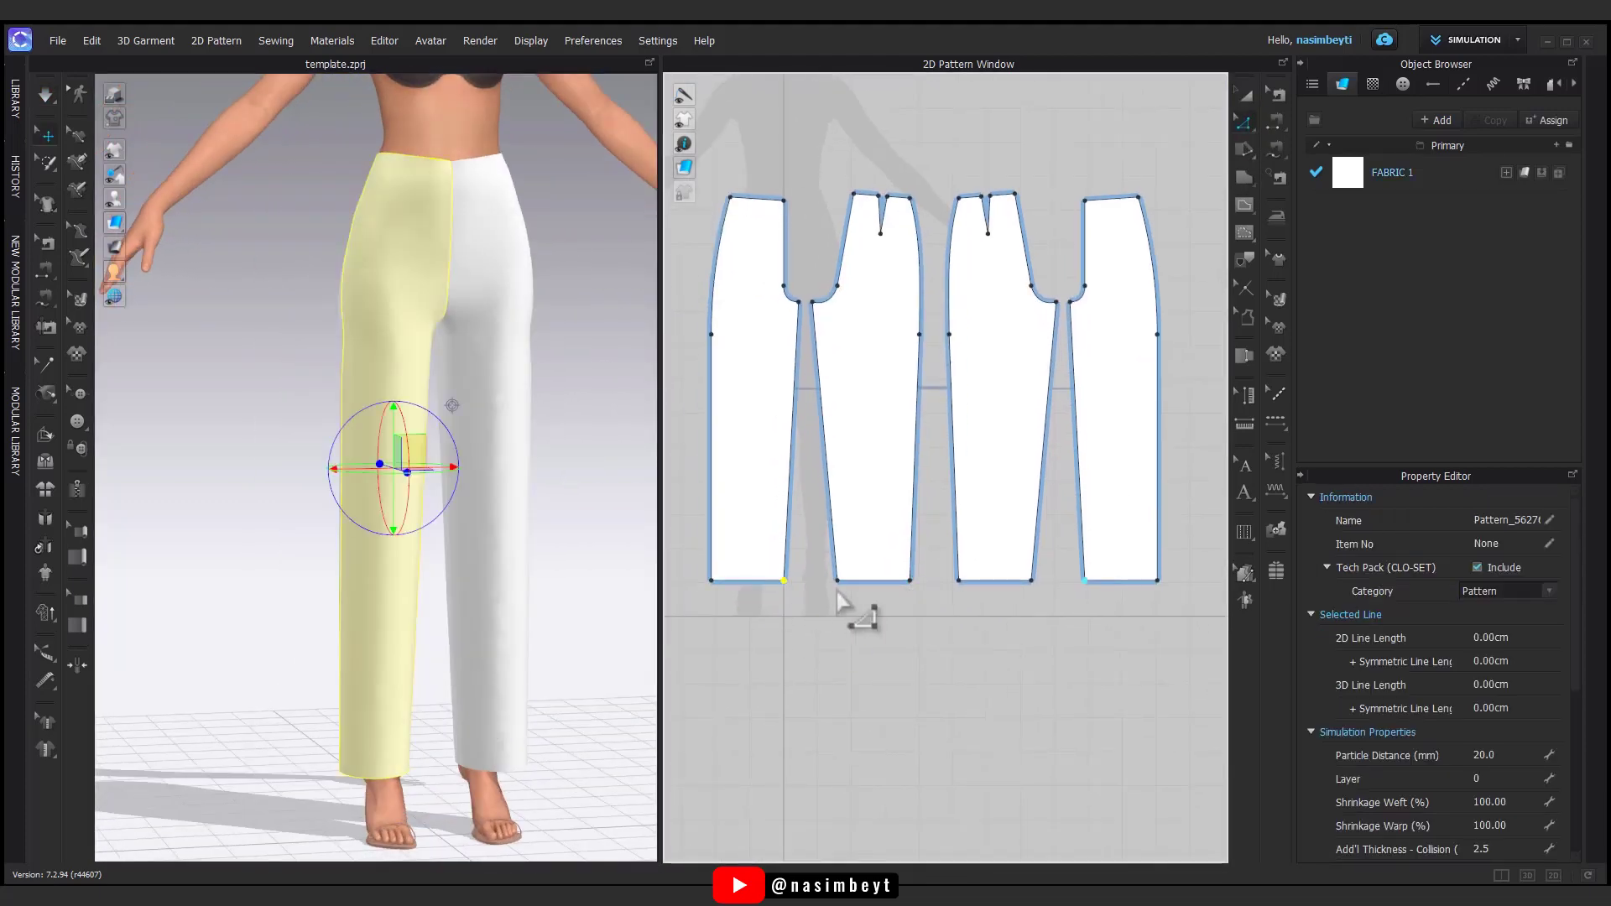
left_click_drag(784, 580, 799, 581)
right_click(799, 580)
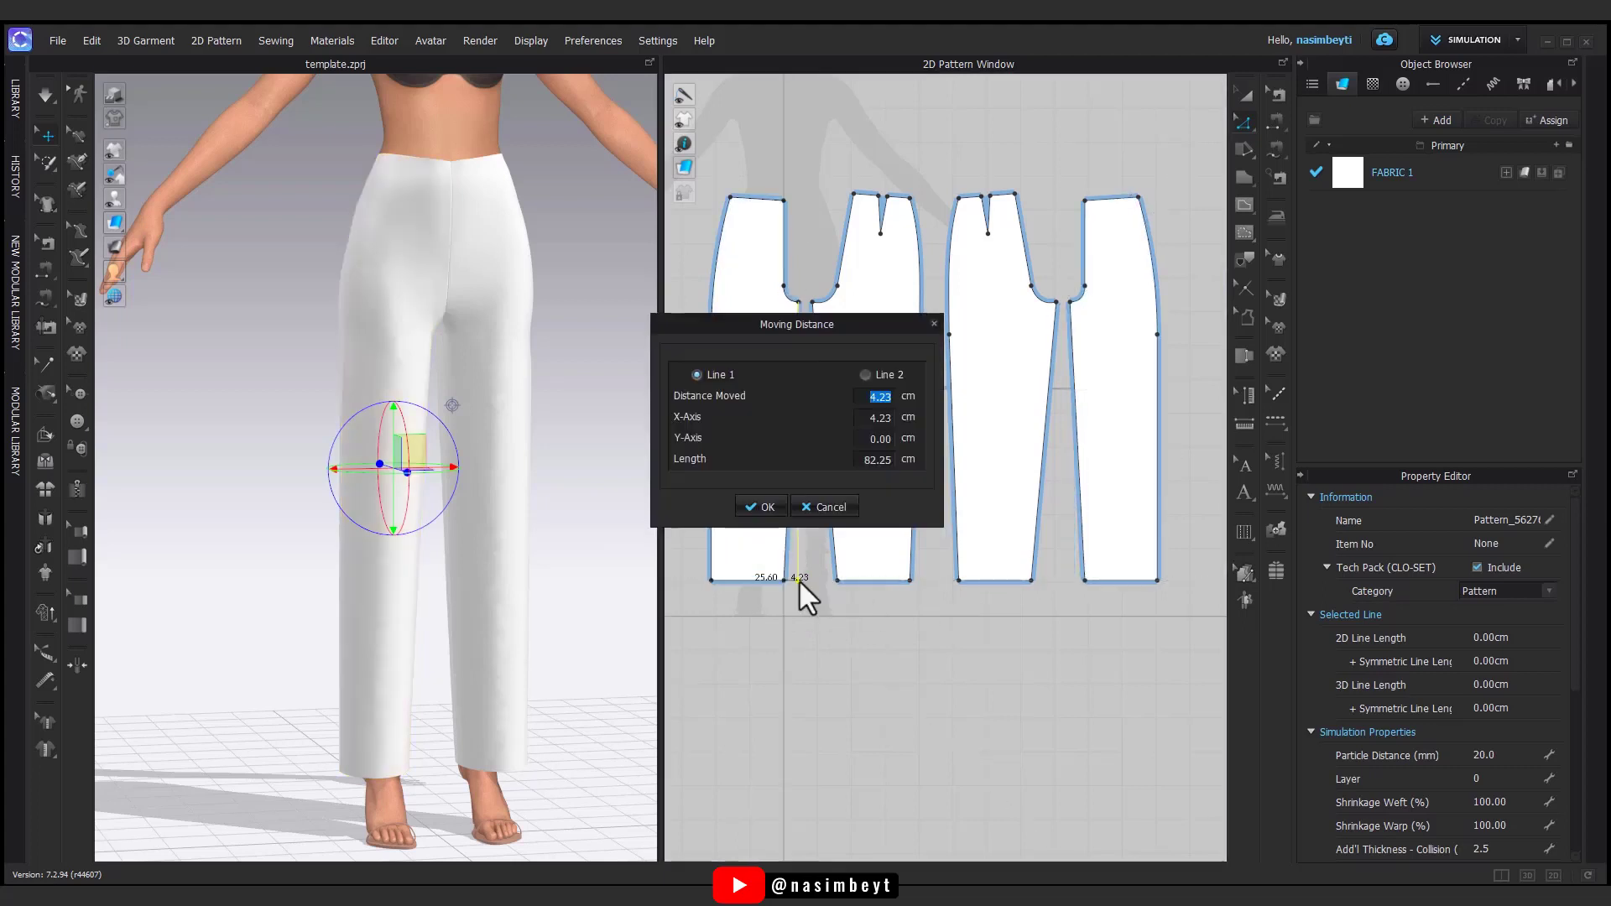
type("5")
left_click(759, 503)
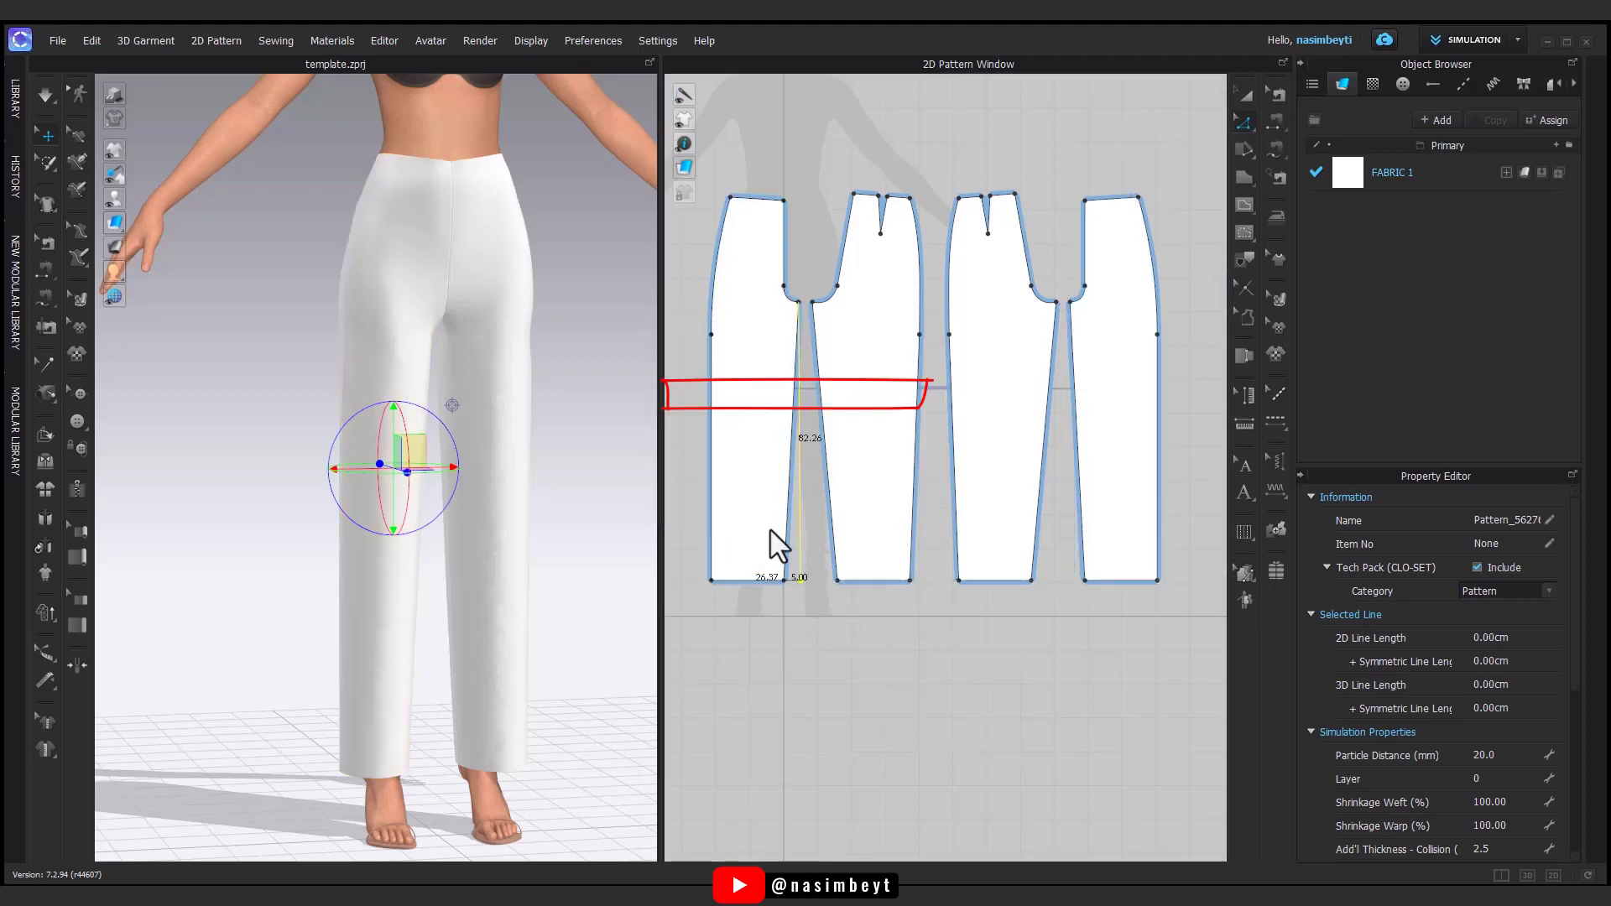
- Move the back panel's inseam hem point outward by 5 cm to widen the hem
left_click_drag(823, 584, 820, 580)
right_click(820, 581)
type("5")
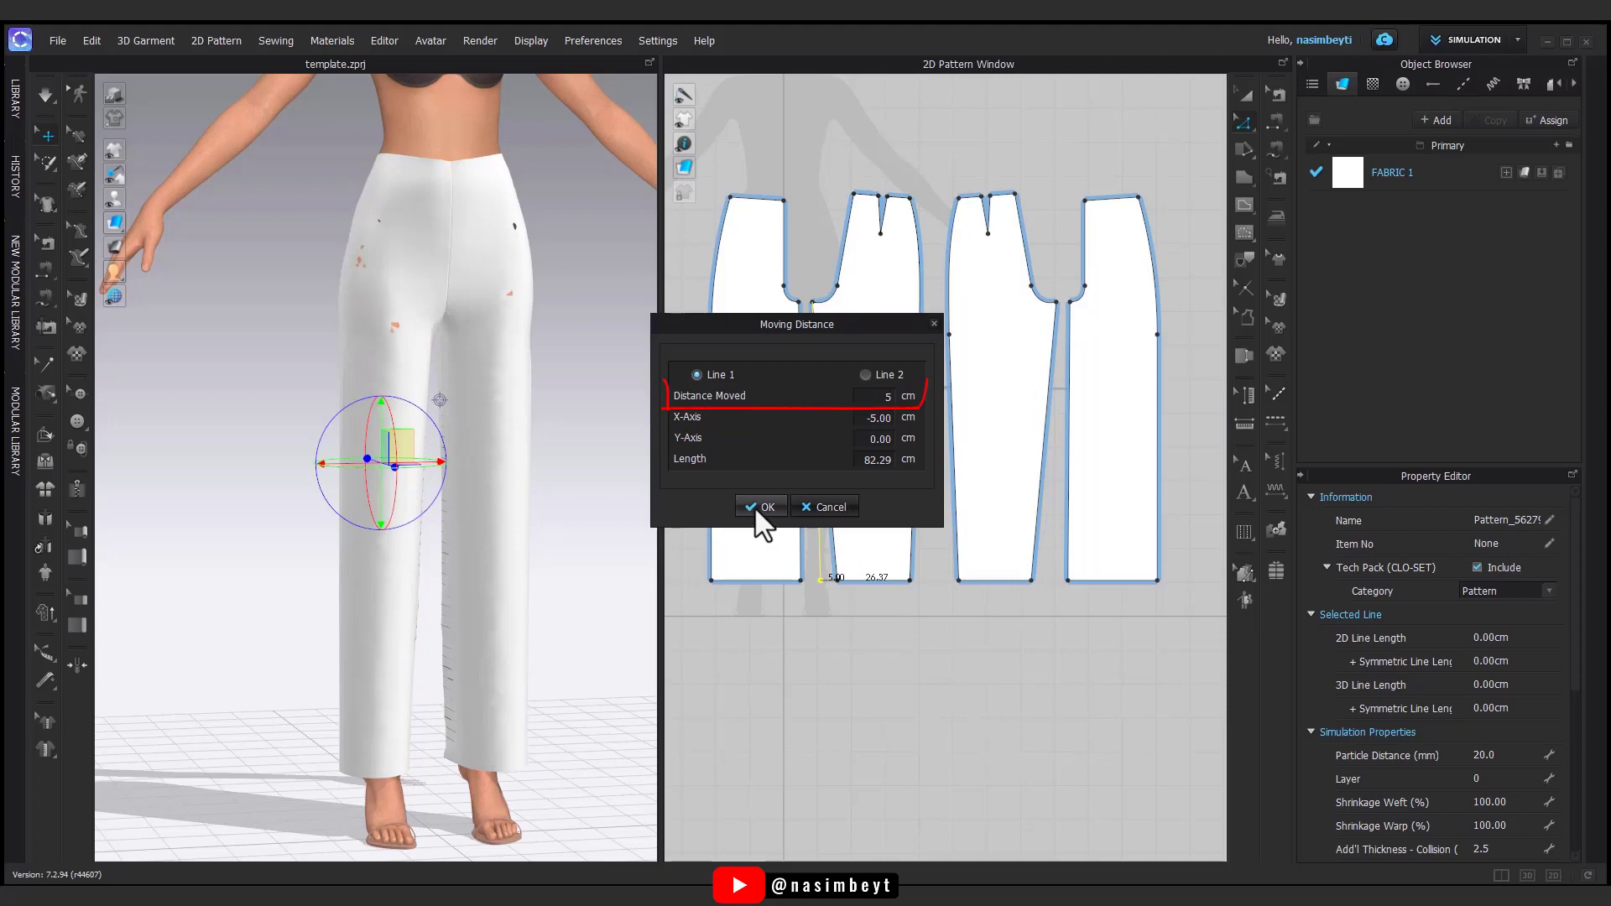
left_click(755, 509)
- Simulate the trousers with the widened hems and check the legs from the front
key("space")
left_click(394, 741)
right_click_drag(393, 741, 481, 792)
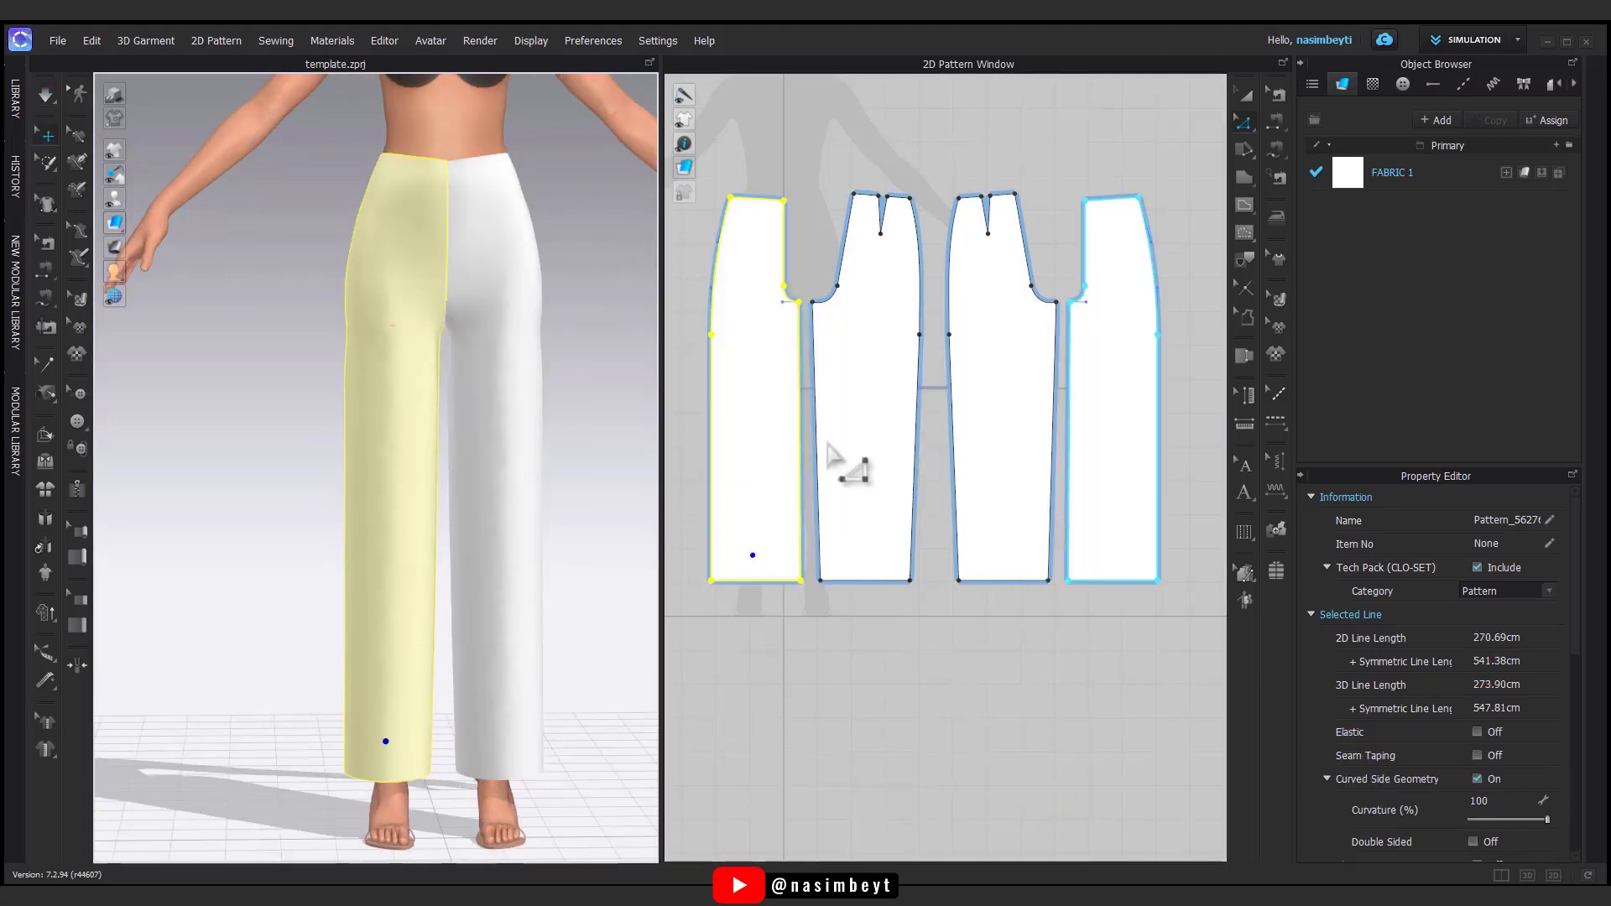
- Shift the lower outer side seams of the front and back panels slightly outward to widen the legs
left_click(728, 427)
left_click_drag(714, 398, 706, 398)
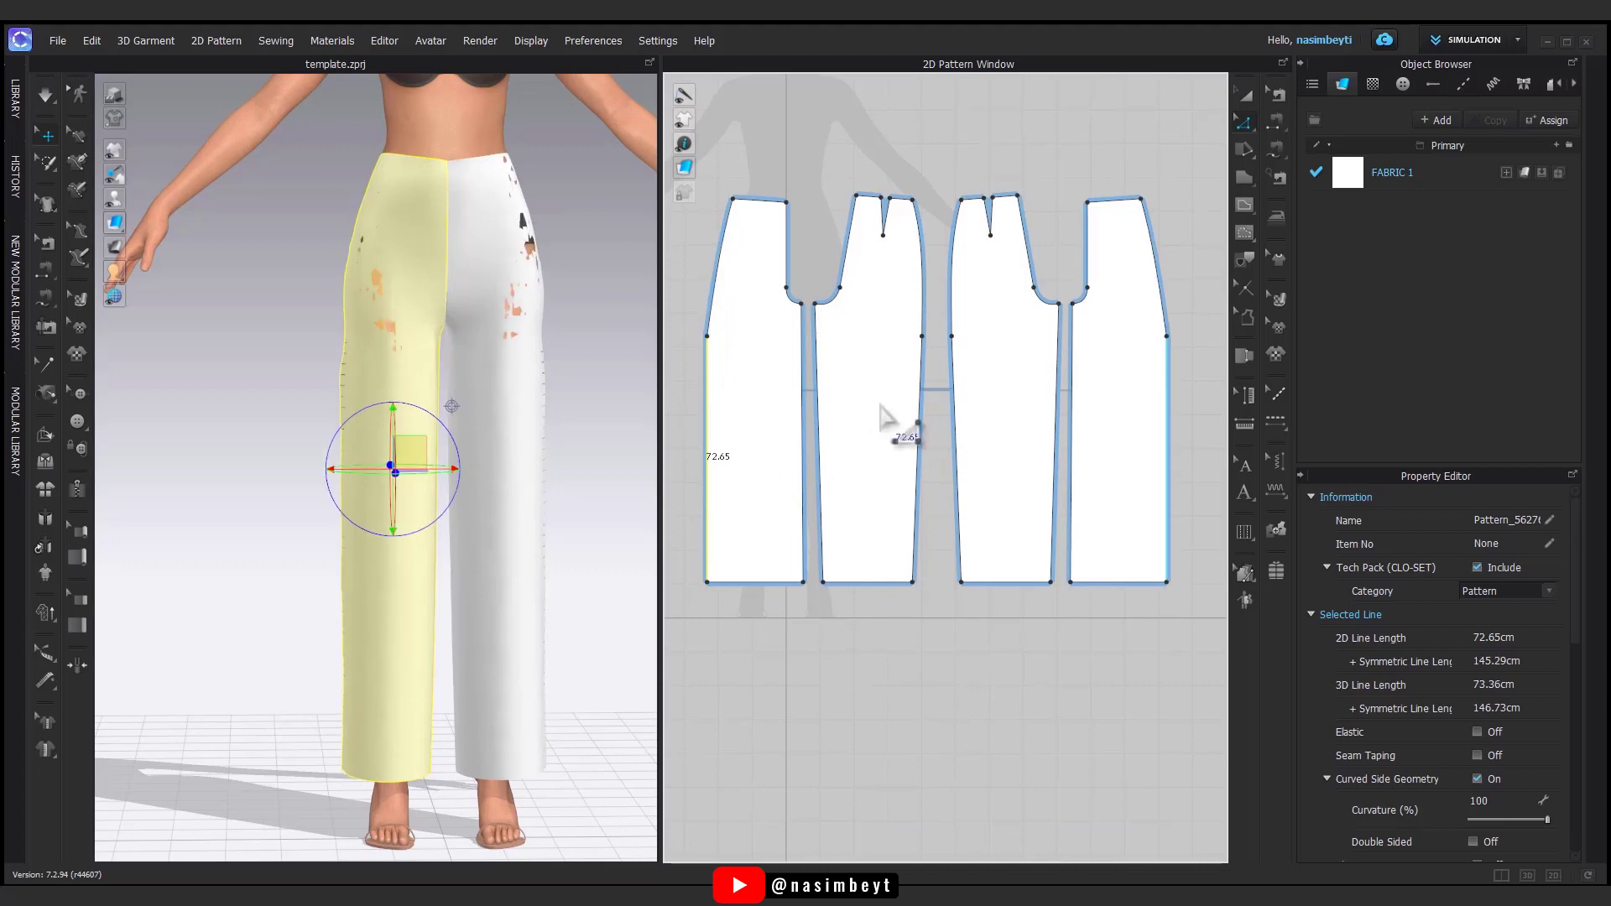
left_click_drag(919, 422, 928, 422)
- Reshape the back panel's upper side seam into a smoother hip curve by moving its curve point outward
left_click(970, 403)
left_click(951, 290)
scroll(949, 304, "up", 3)
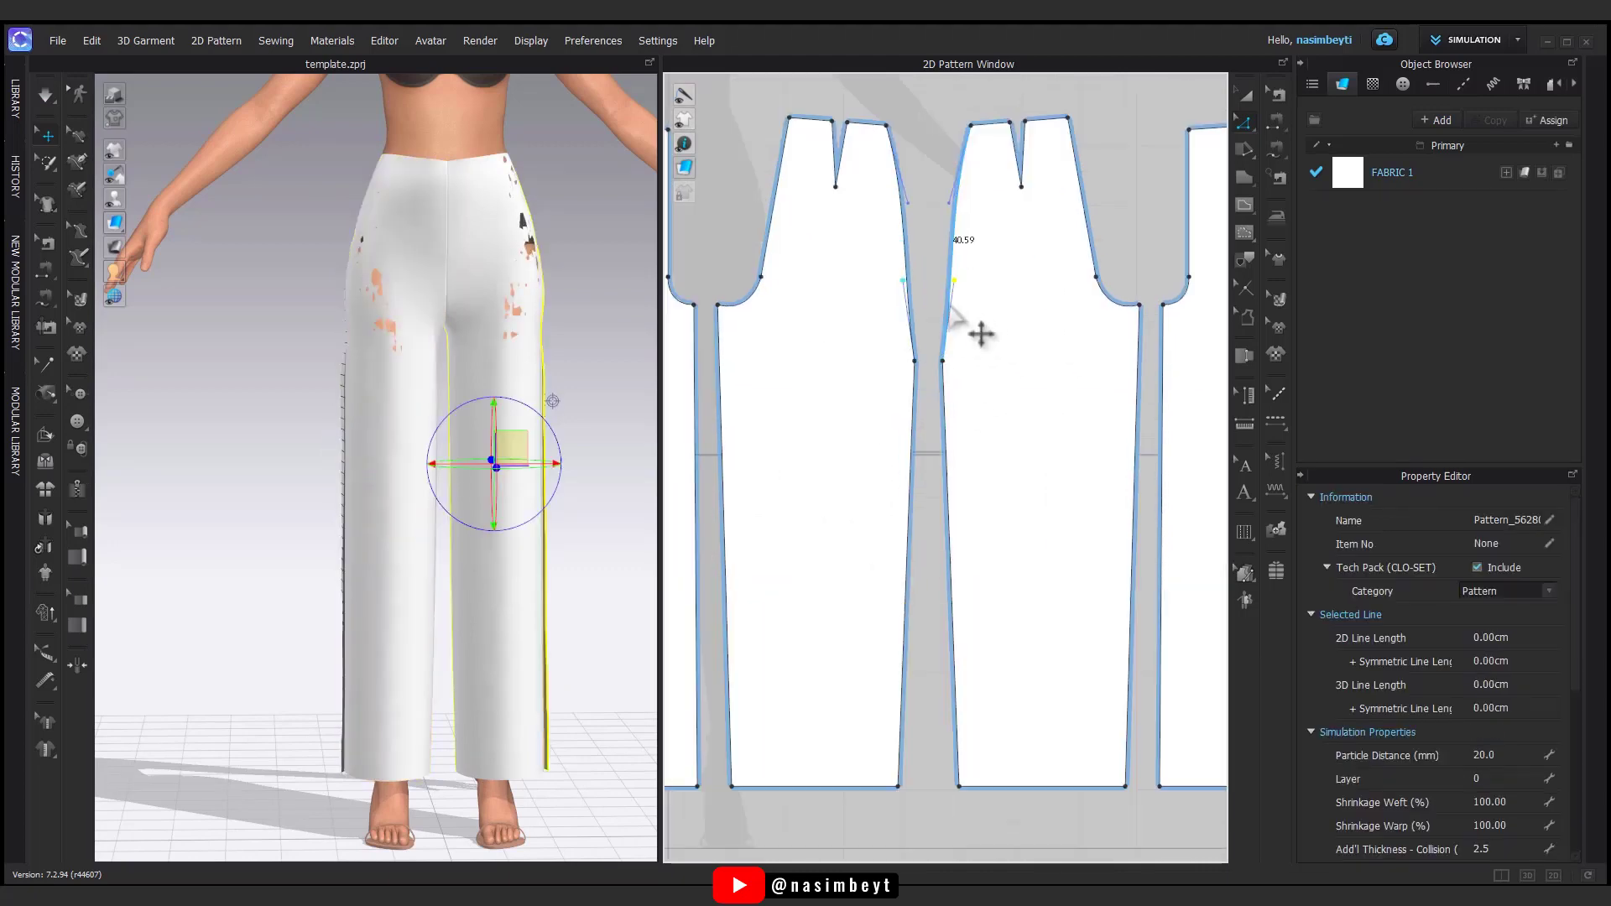
scroll(949, 306, "up", 3)
left_click_drag(959, 262, 942, 259)
scroll(928, 347, "down", 3)
middle_click_drag(704, 468, 939, 515)
- Reshape the front panel's upper side seam into a smoother hip curve and simulate the trousers
left_click(762, 424)
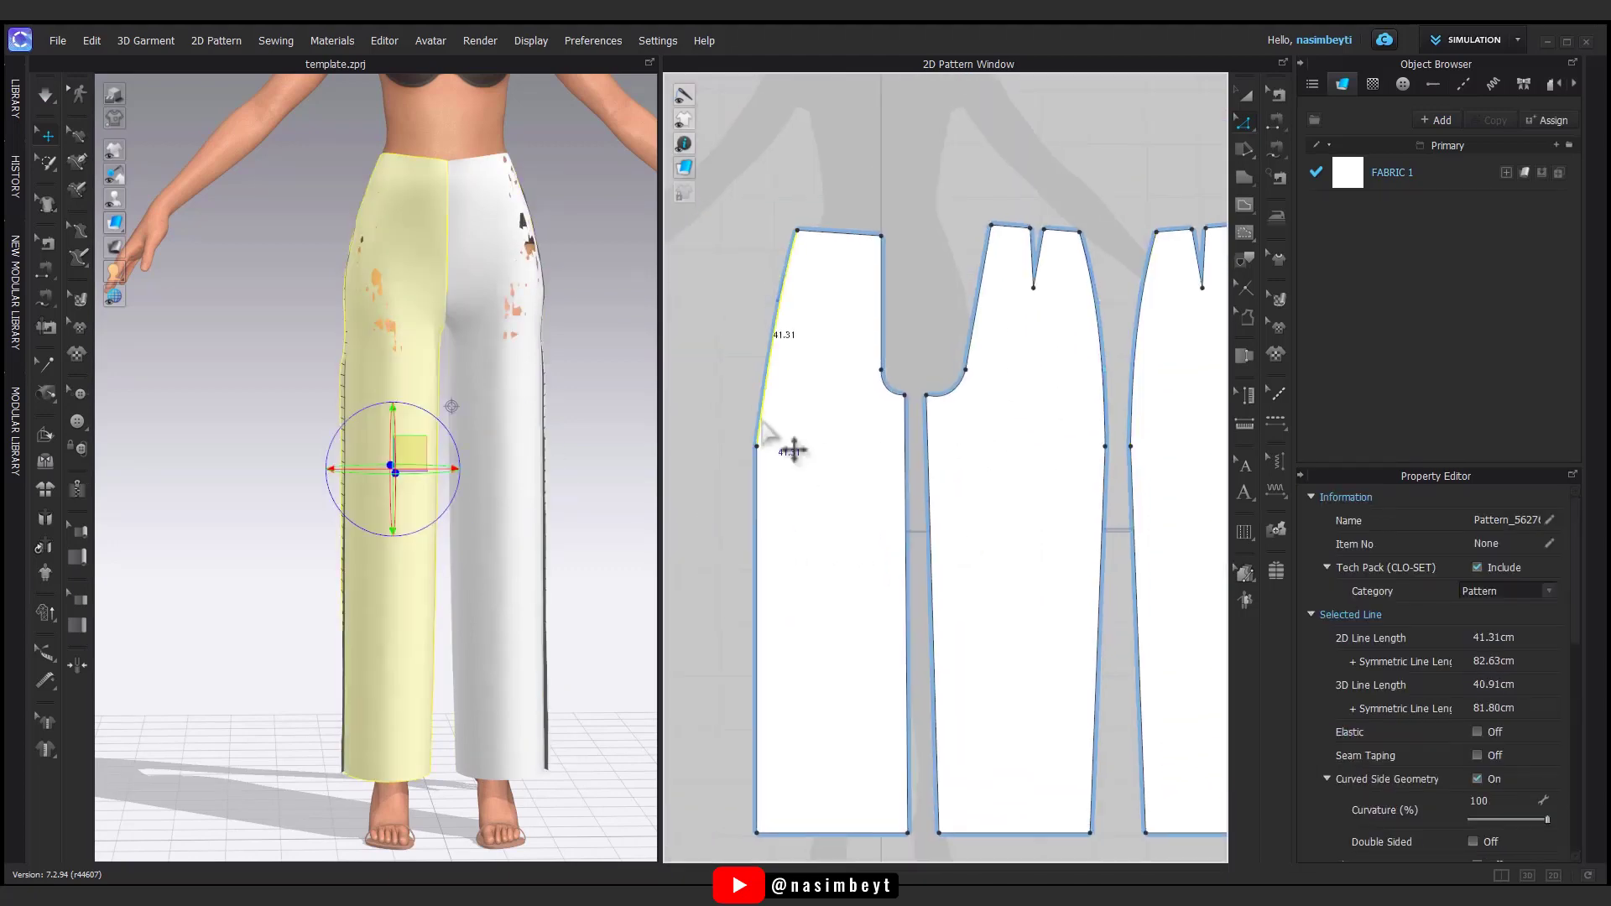
left_click(756, 446)
left_click_drag(768, 378, 757, 370)
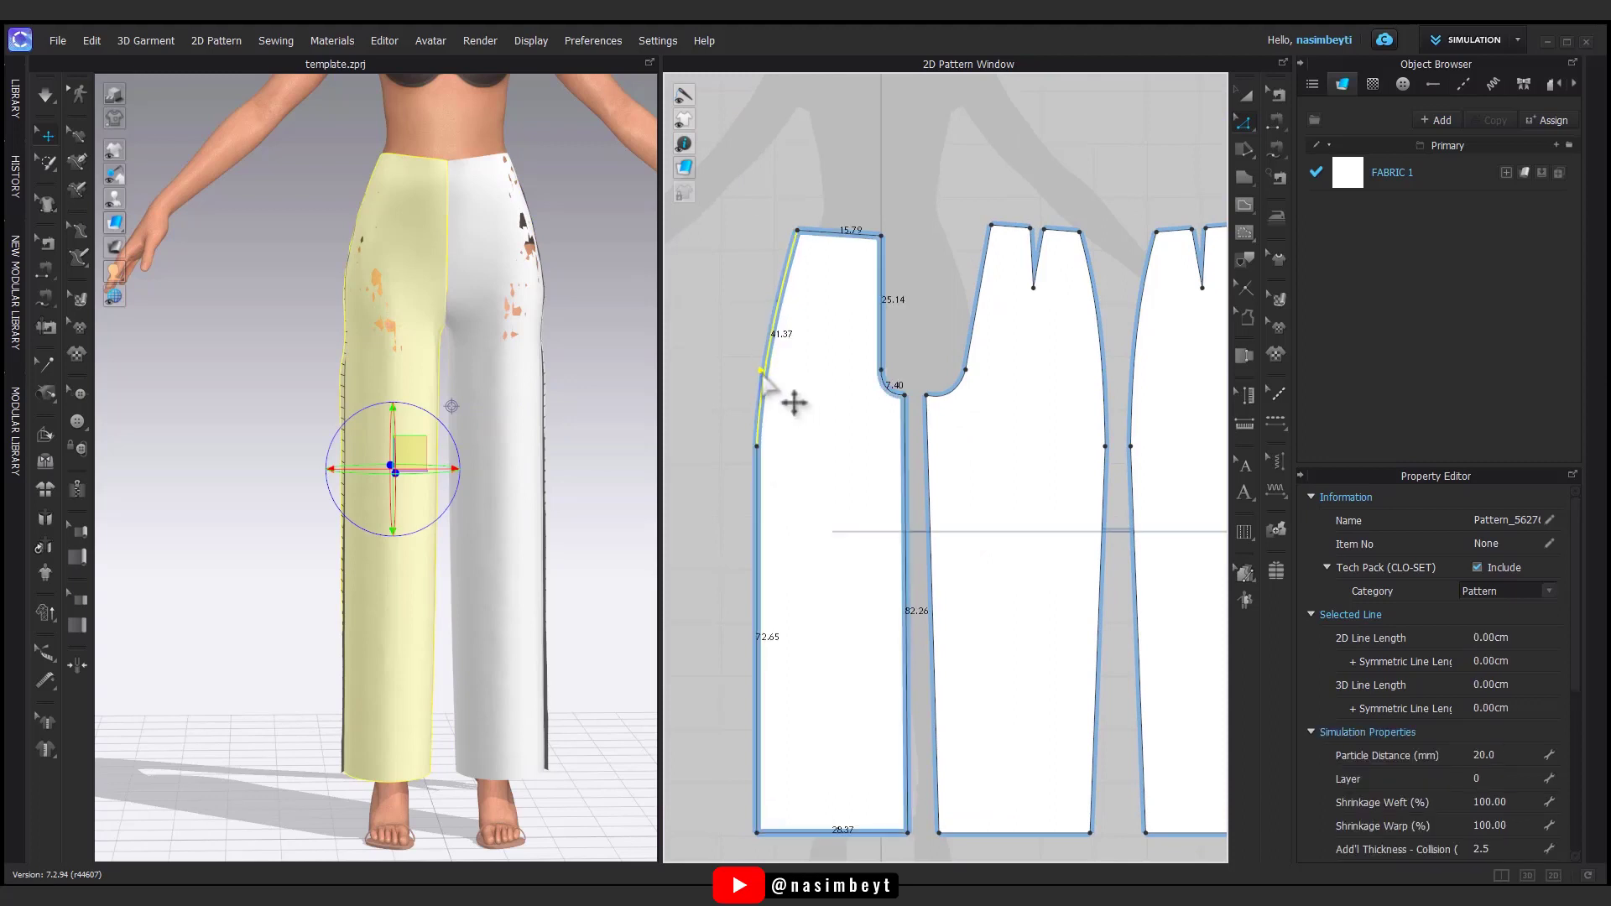
key("space")
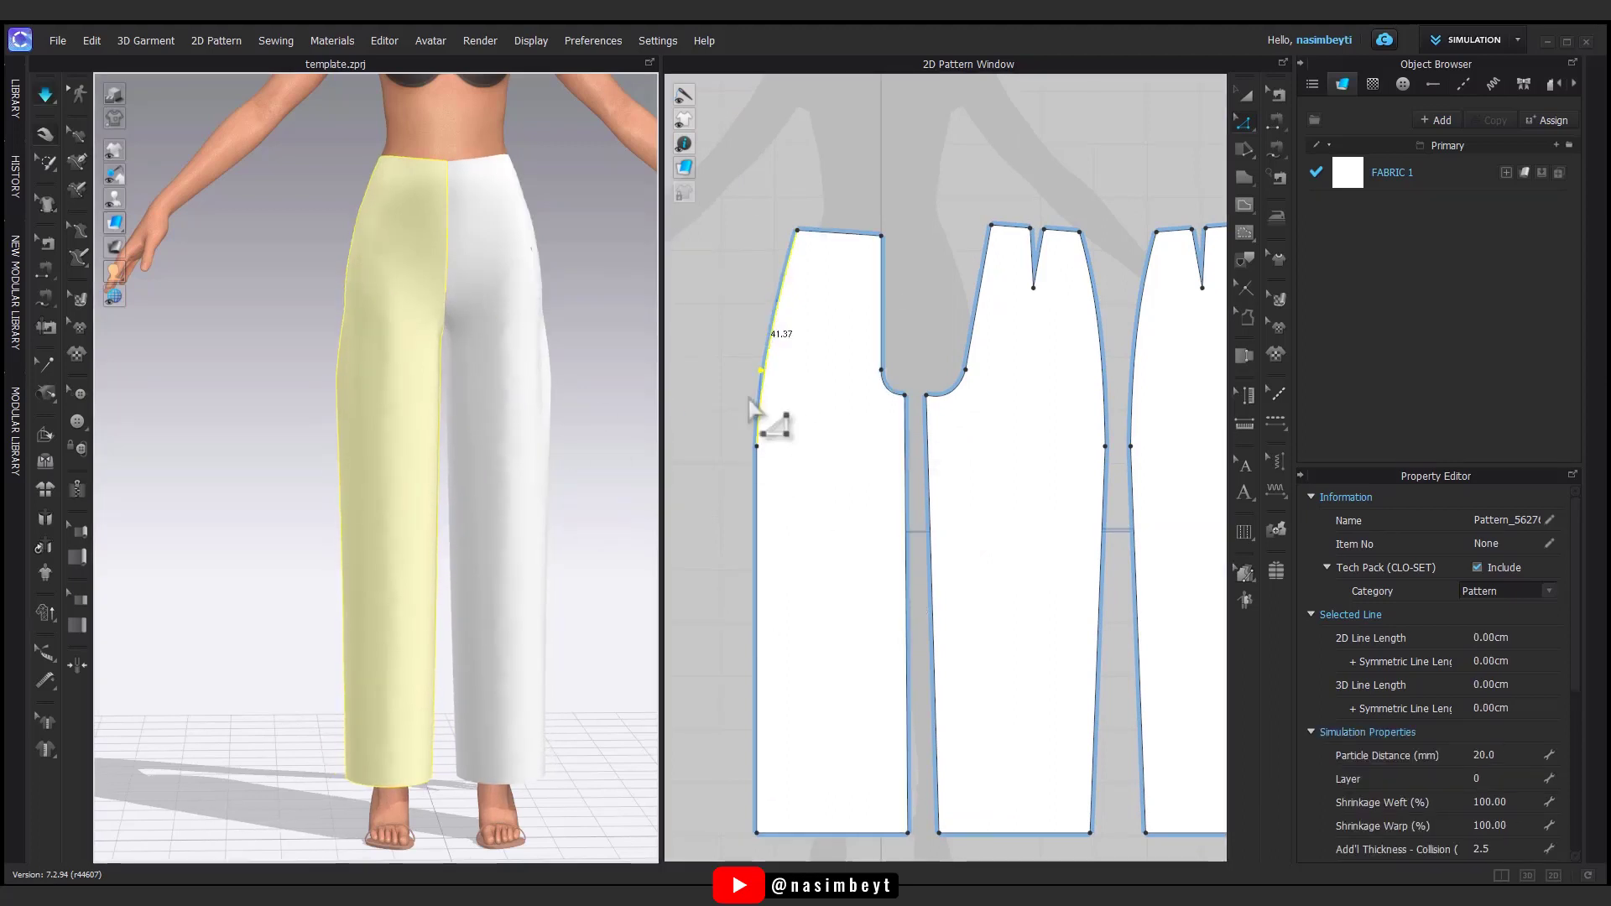
key("space")
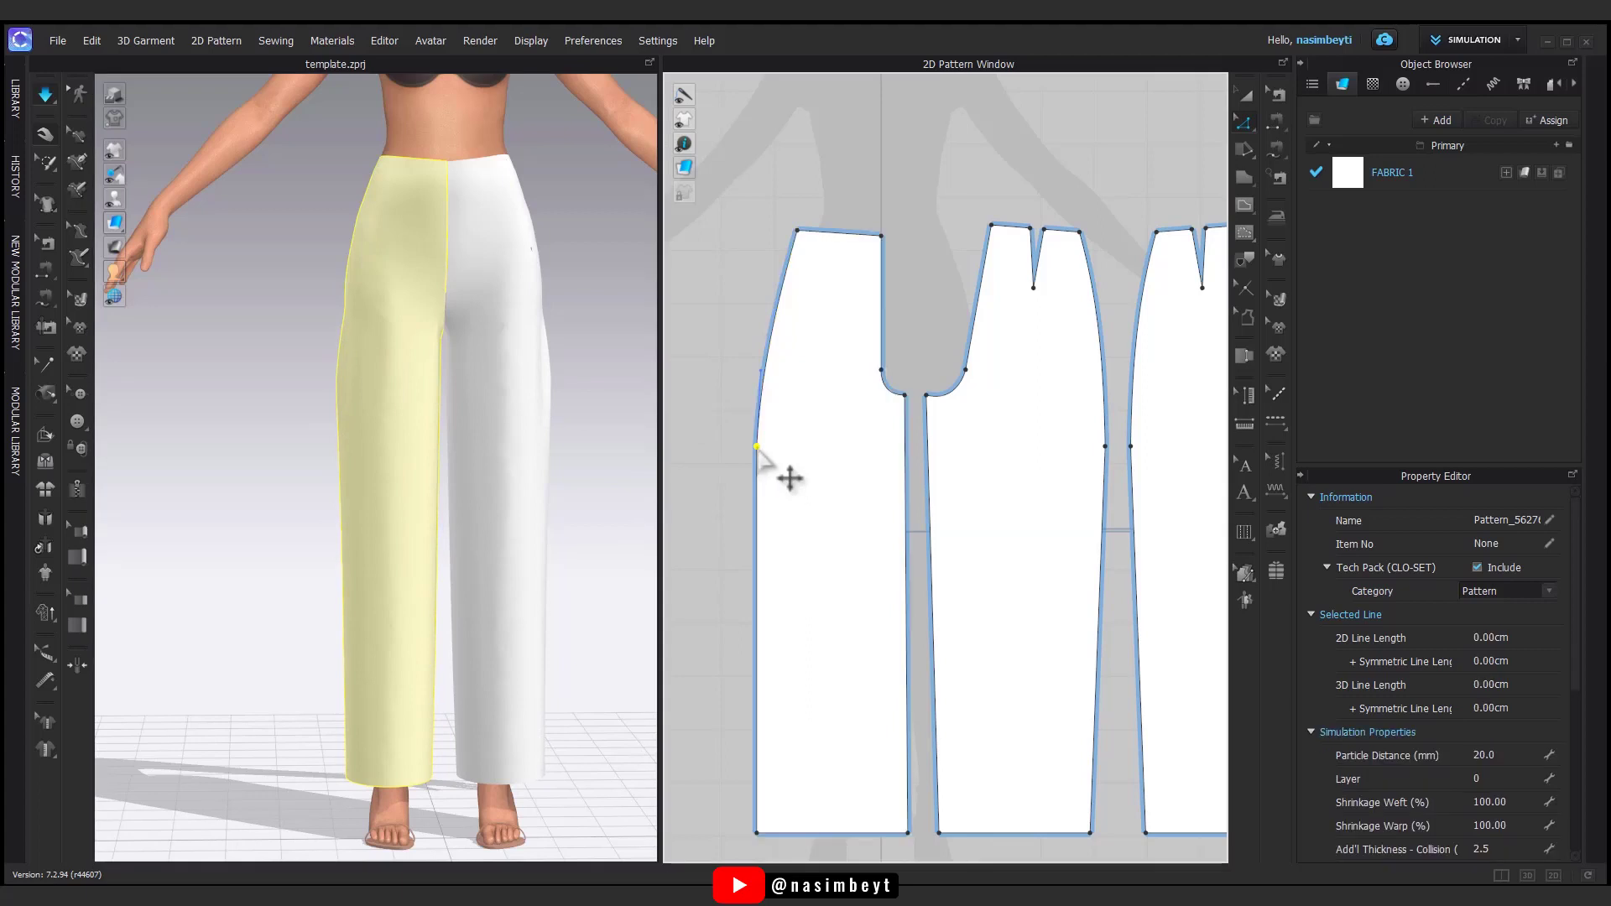
- Move the back panel's side seam point below the hip slightly inward, and check the simulated side seam
middle_click_drag(987, 489, 886, 475)
left_click_drag(1005, 432, 1000, 431)
key("space")
scroll(568, 495, "up", 5)
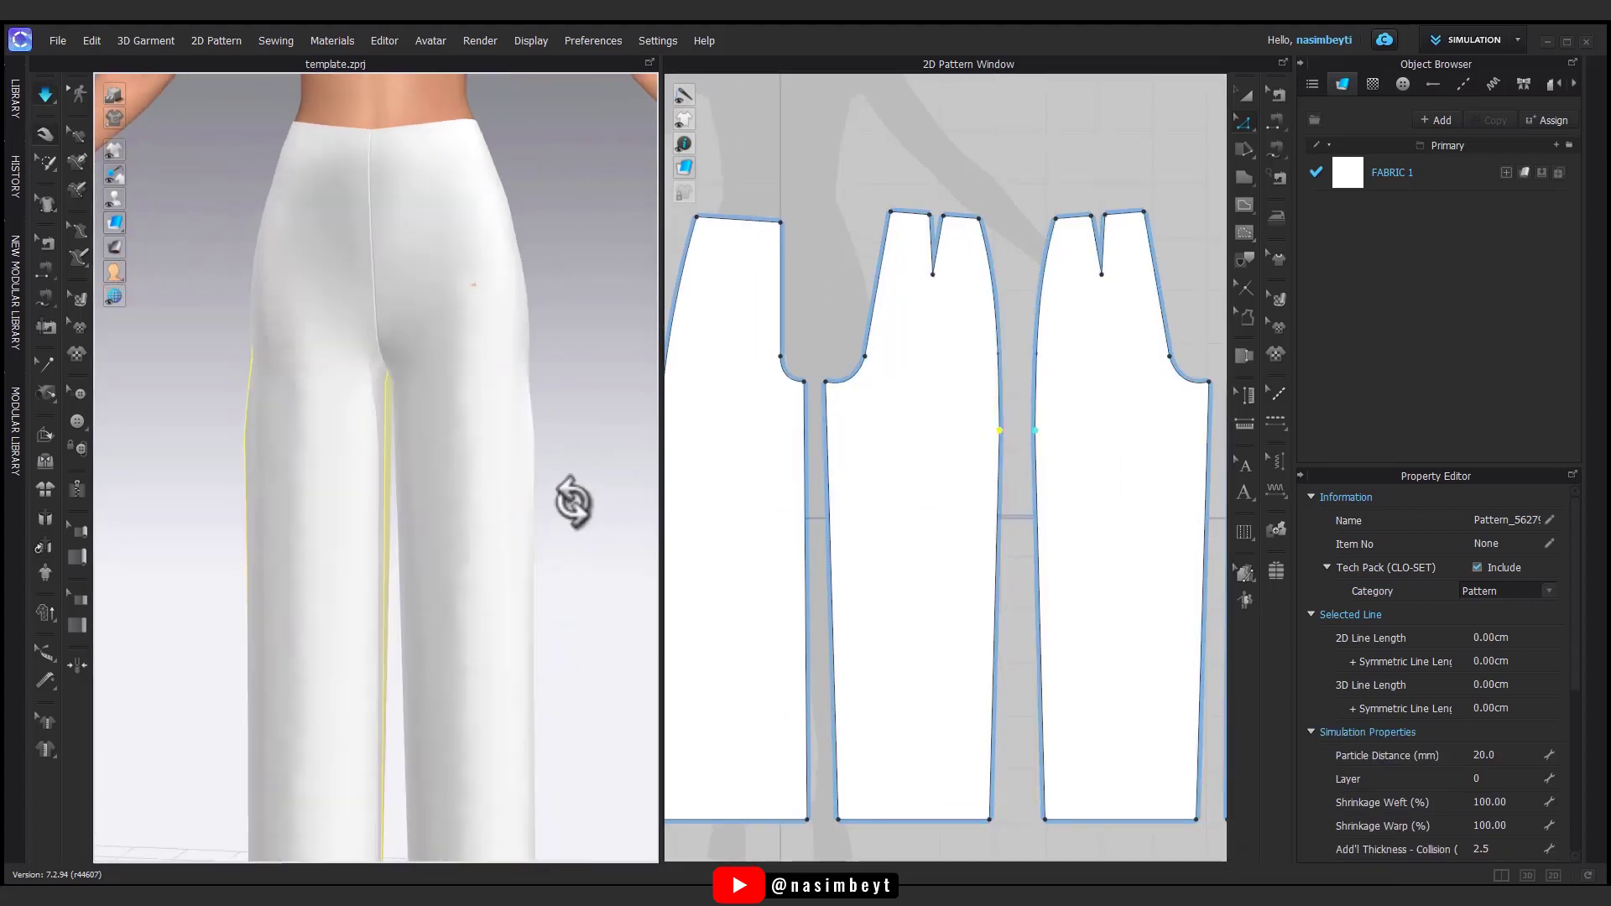
left_click(545, 449)
- Round the front panel's outer side seam corner below the hip by length, using 15 cm
scroll(791, 521, "down", 3)
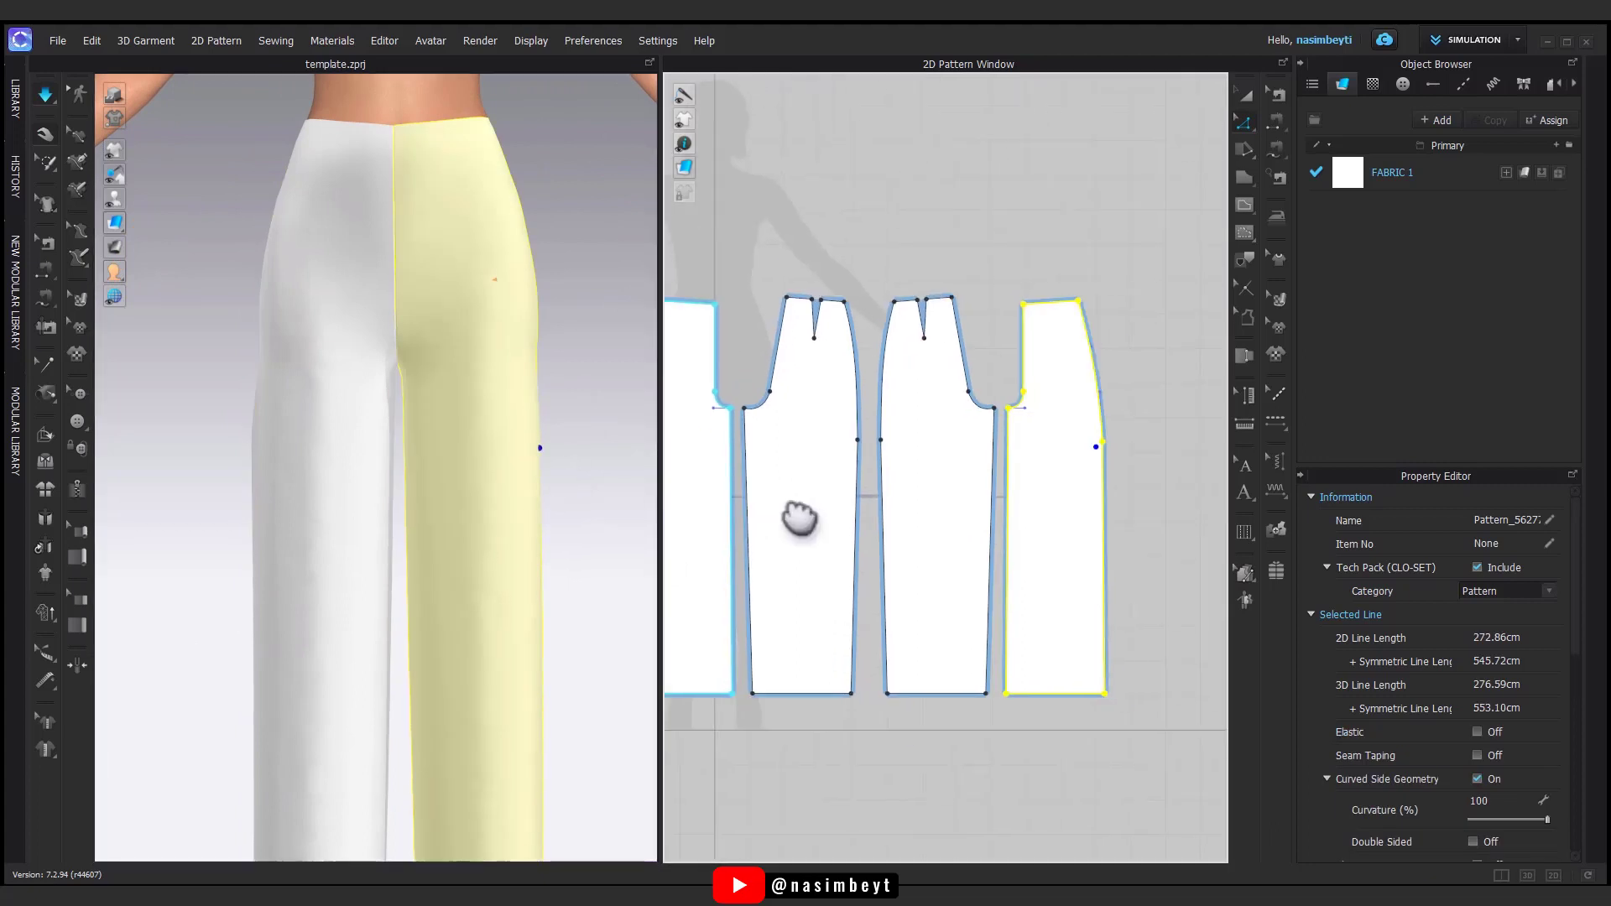
left_click(1100, 443)
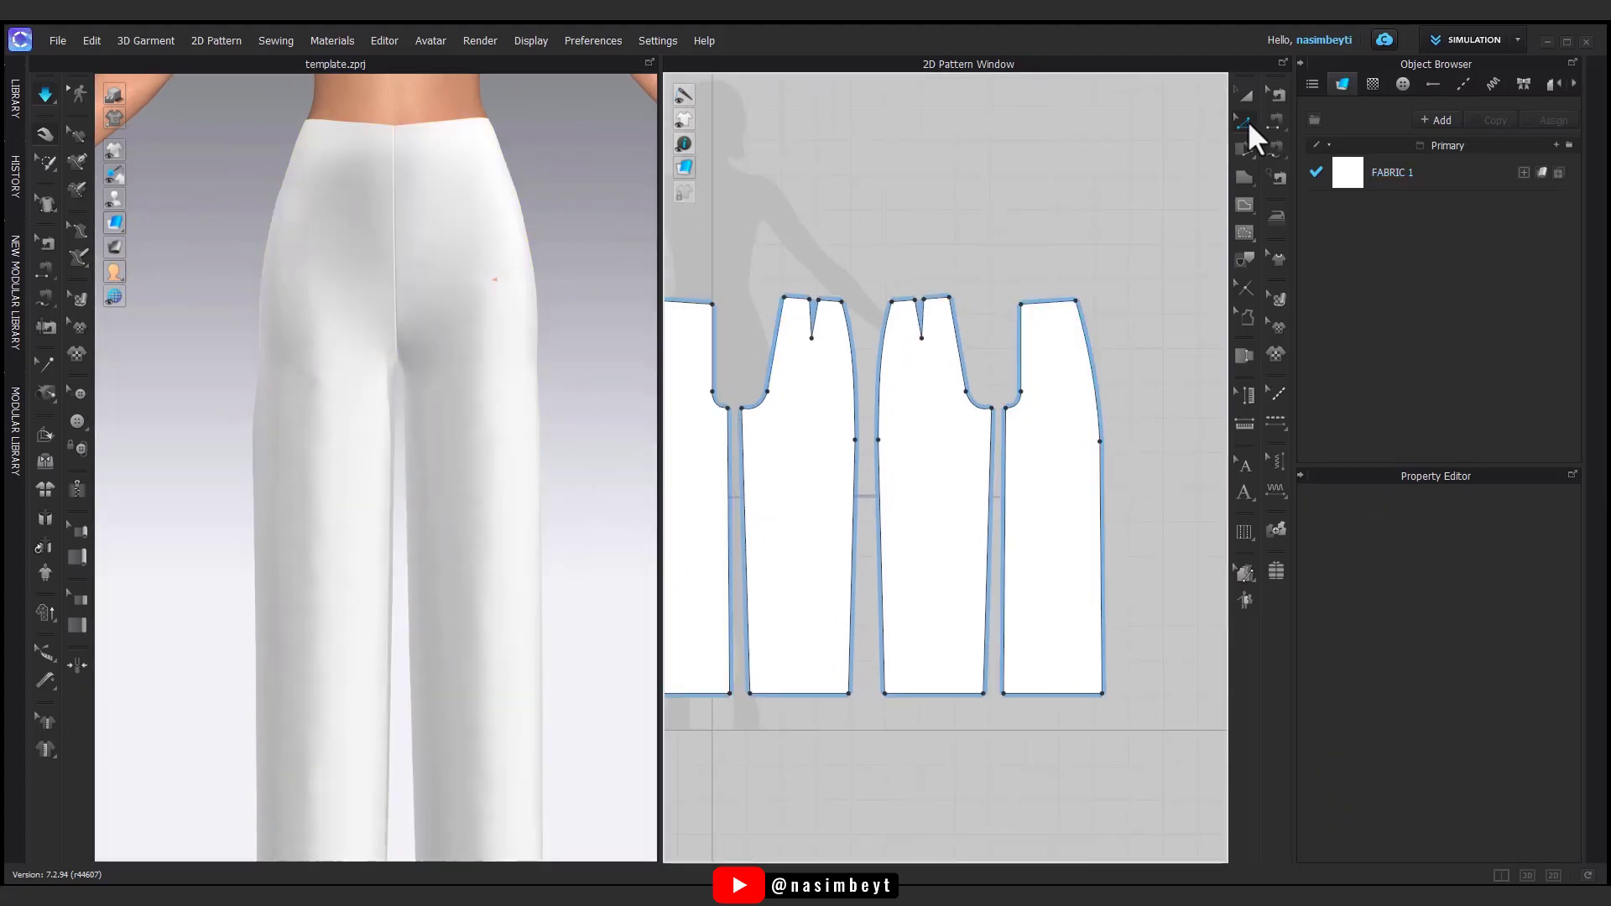
left_click(1246, 122)
left_click(1301, 196)
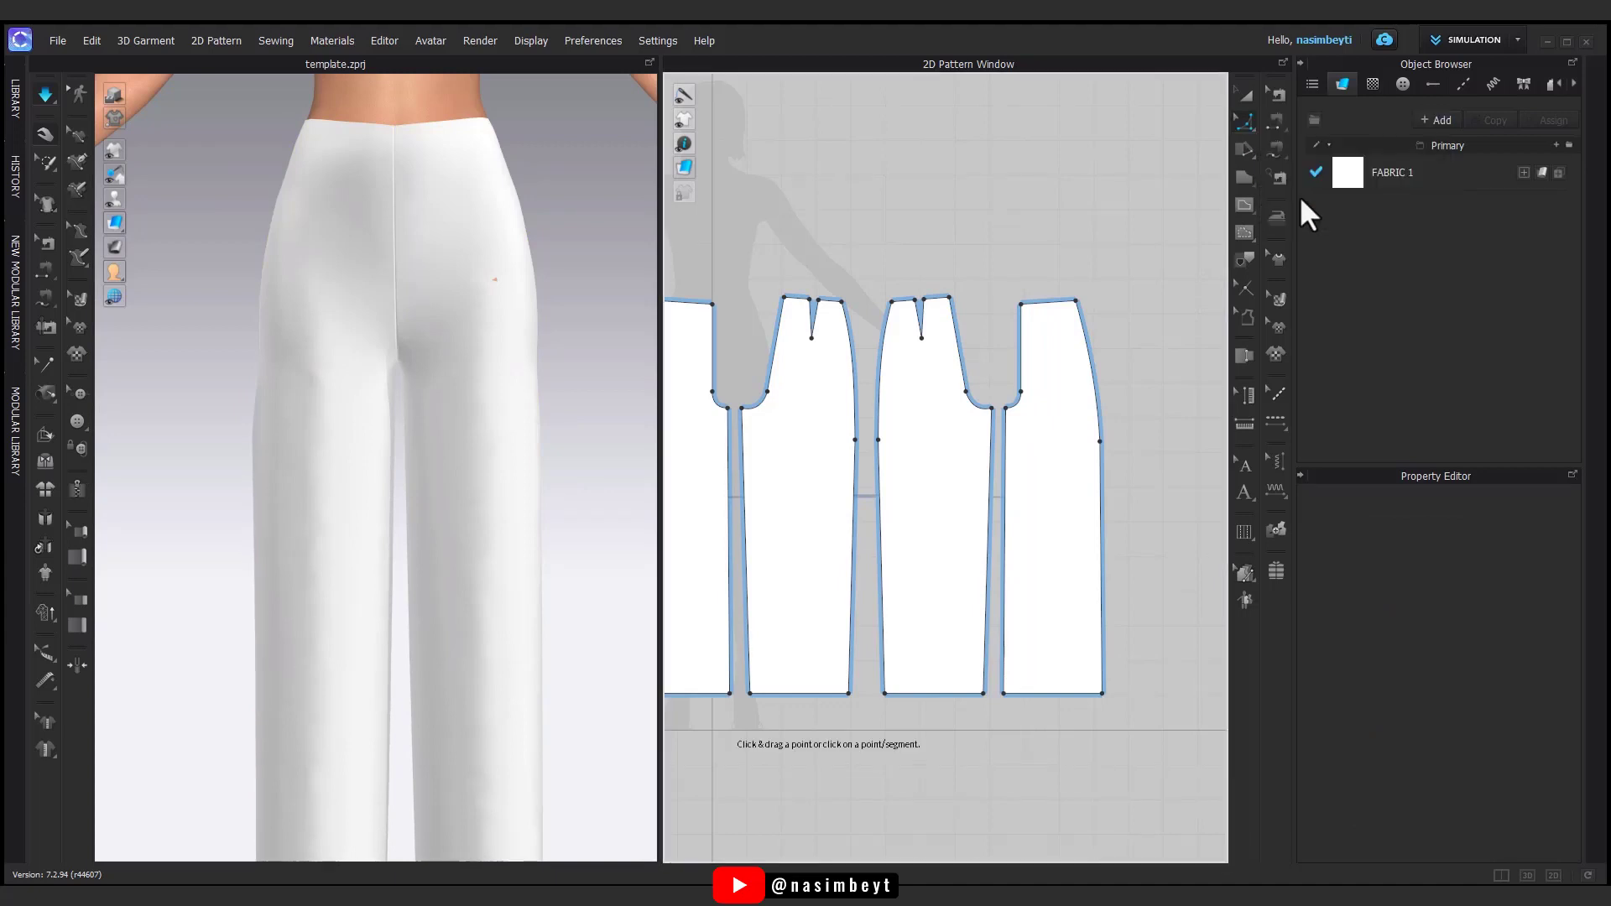
left_click_drag(1034, 446, 1044, 450)
right_click(1043, 449)
type("15")
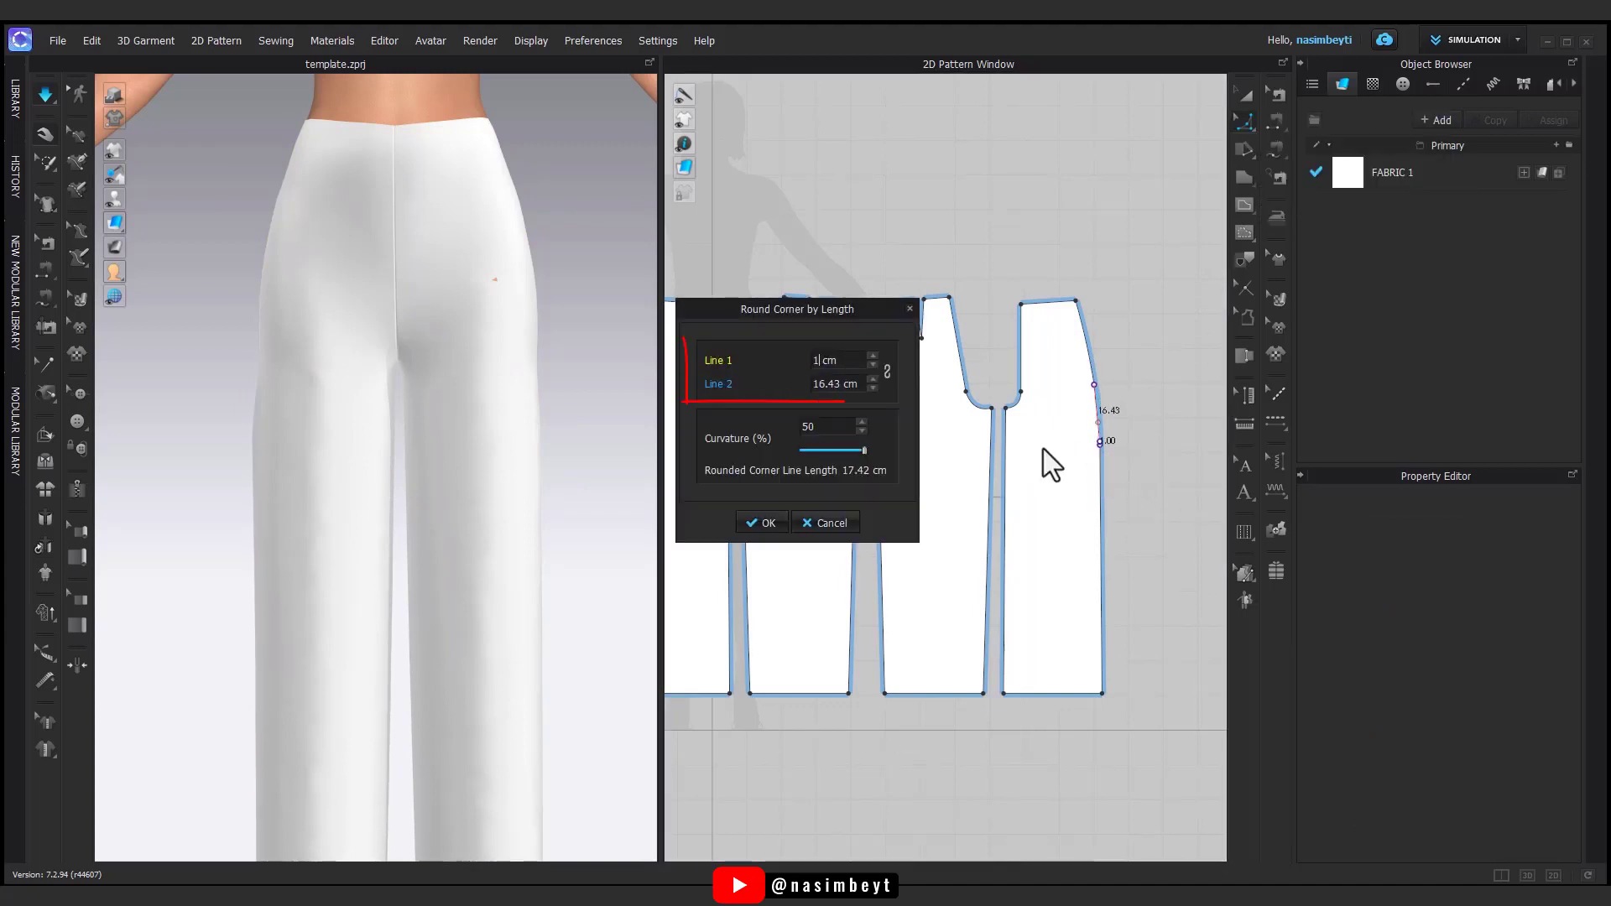
left_click(774, 518)
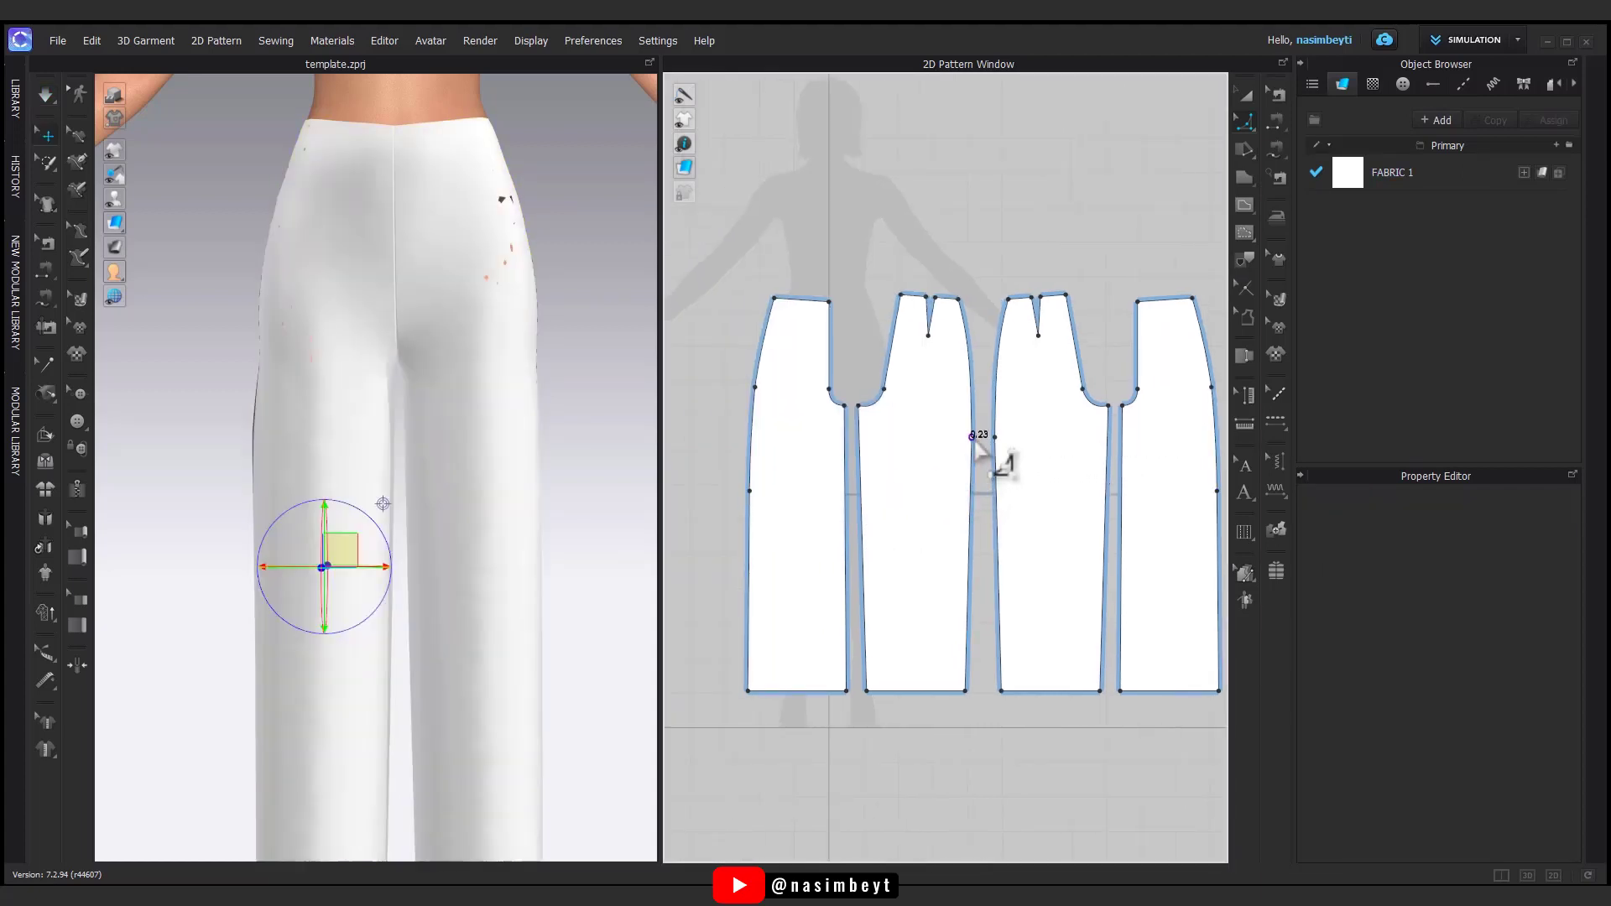
- Round the back panel's side seam corner with 10 cm on both lines, and simulate the trousers
left_click(941, 444)
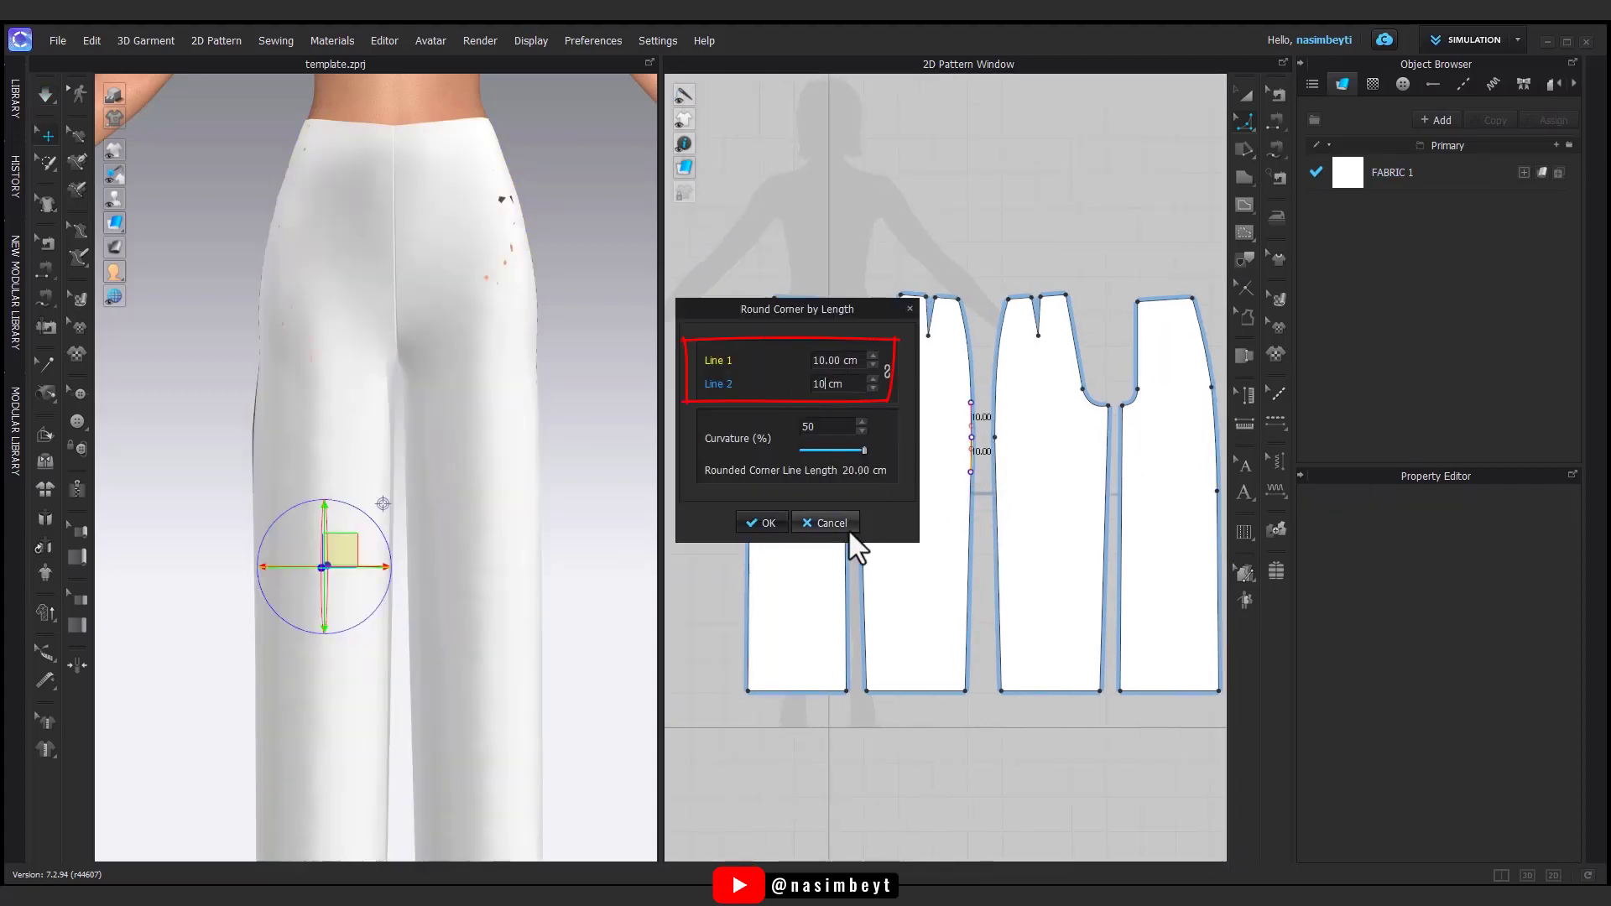
left_click(773, 525)
left_click(370, 532)
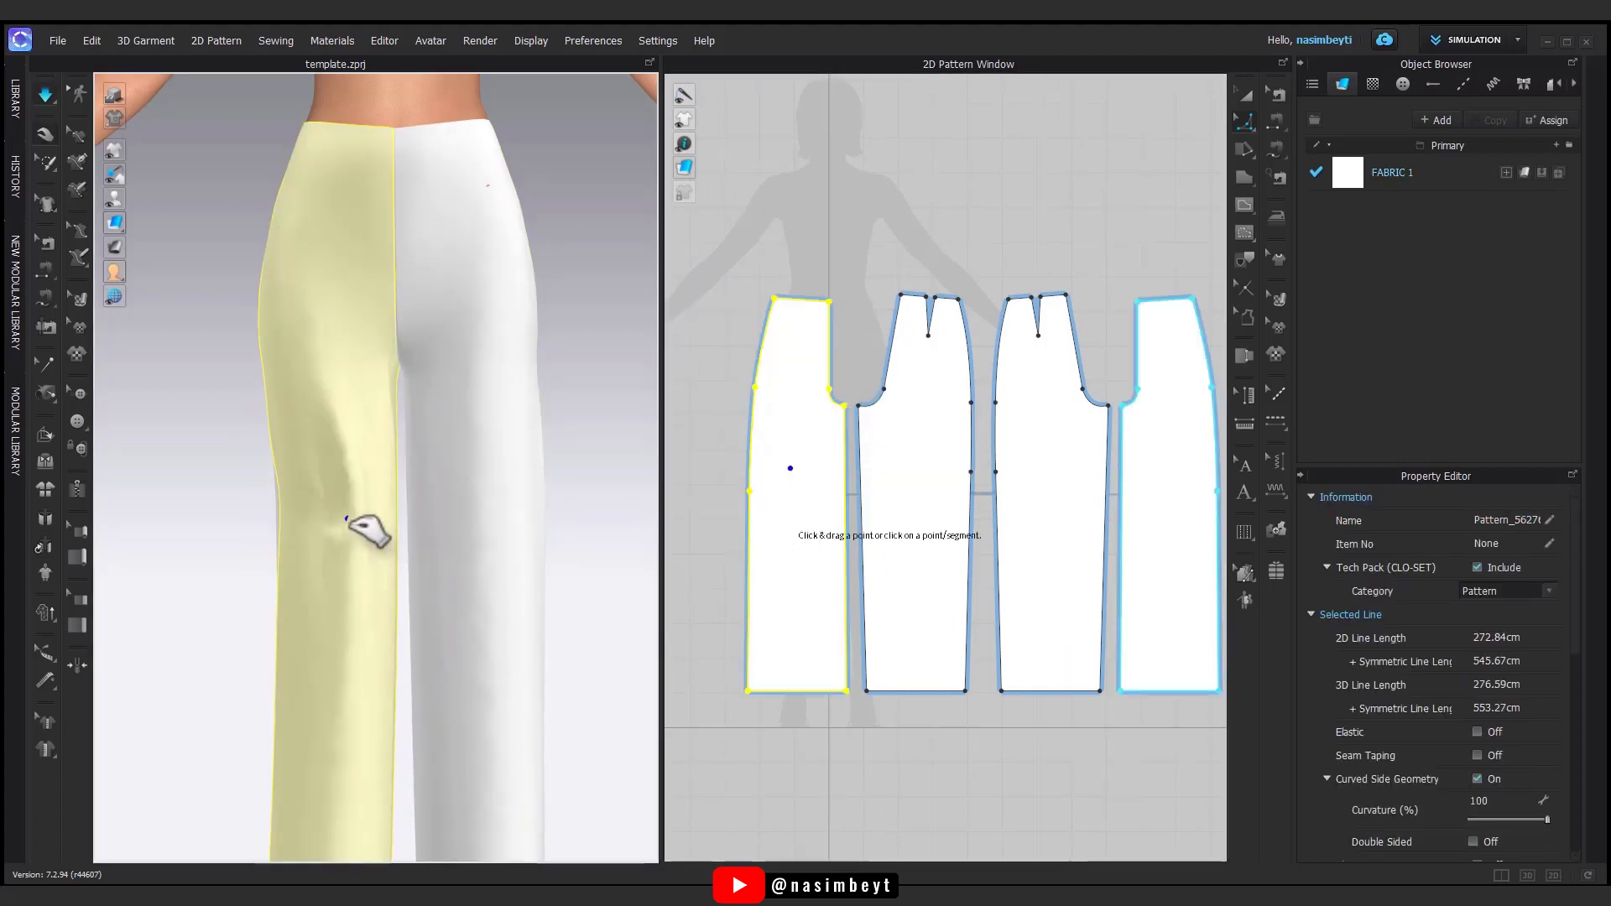
right_click_drag(270, 295, 420, 389)
left_click(738, 460)
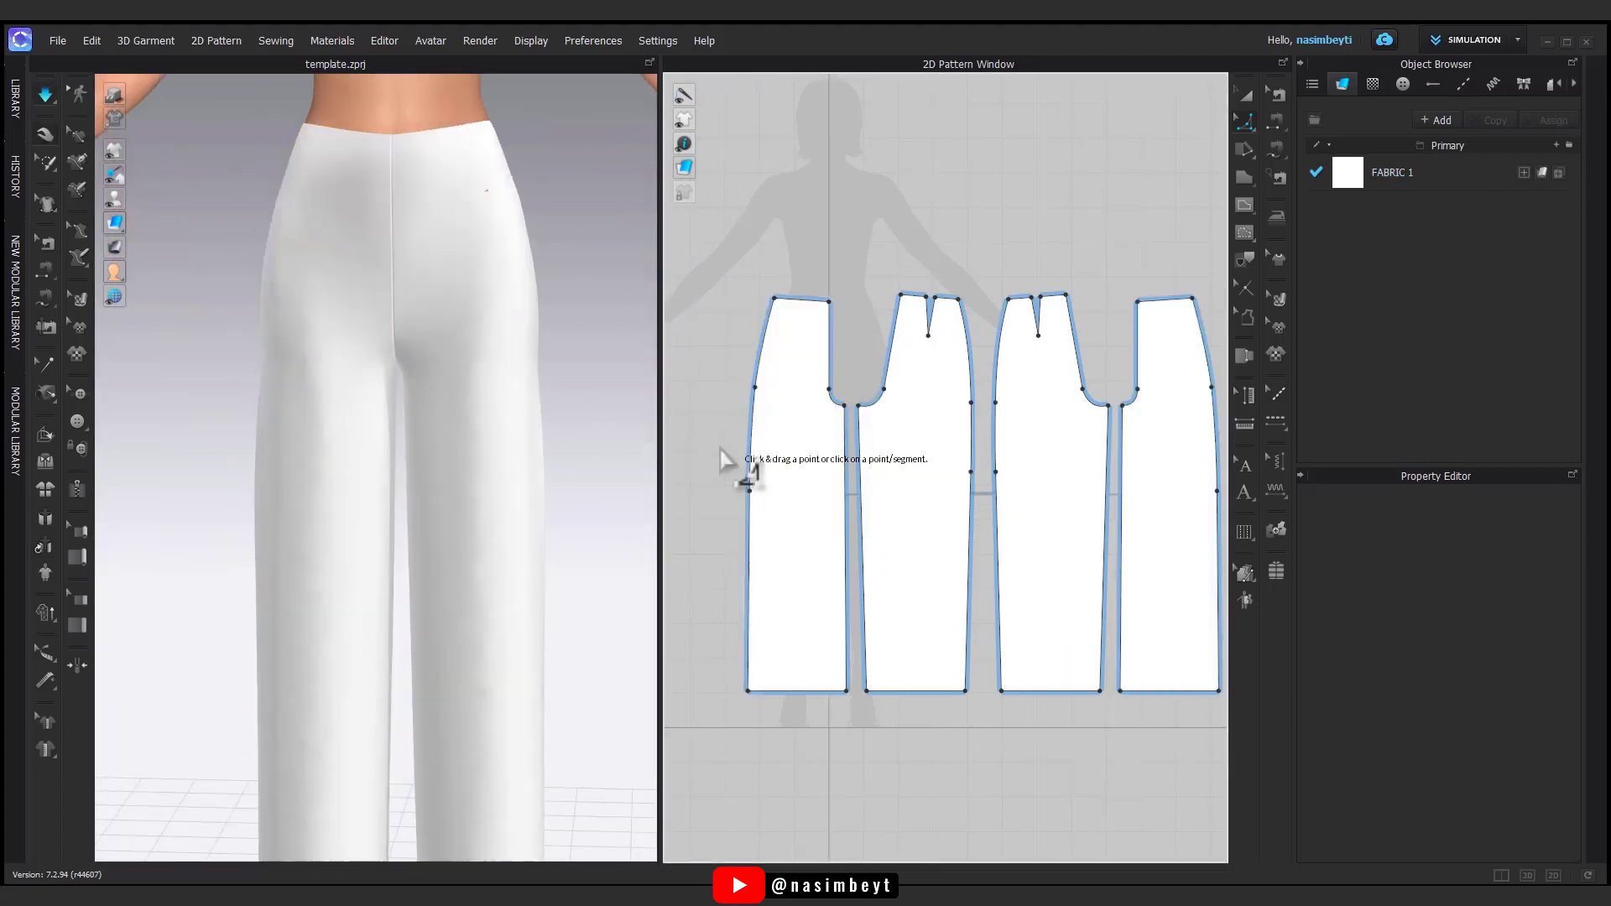
- Move the upper hip points of the front and back side seams slightly outward, and simulate the fit
left_click(1244, 126)
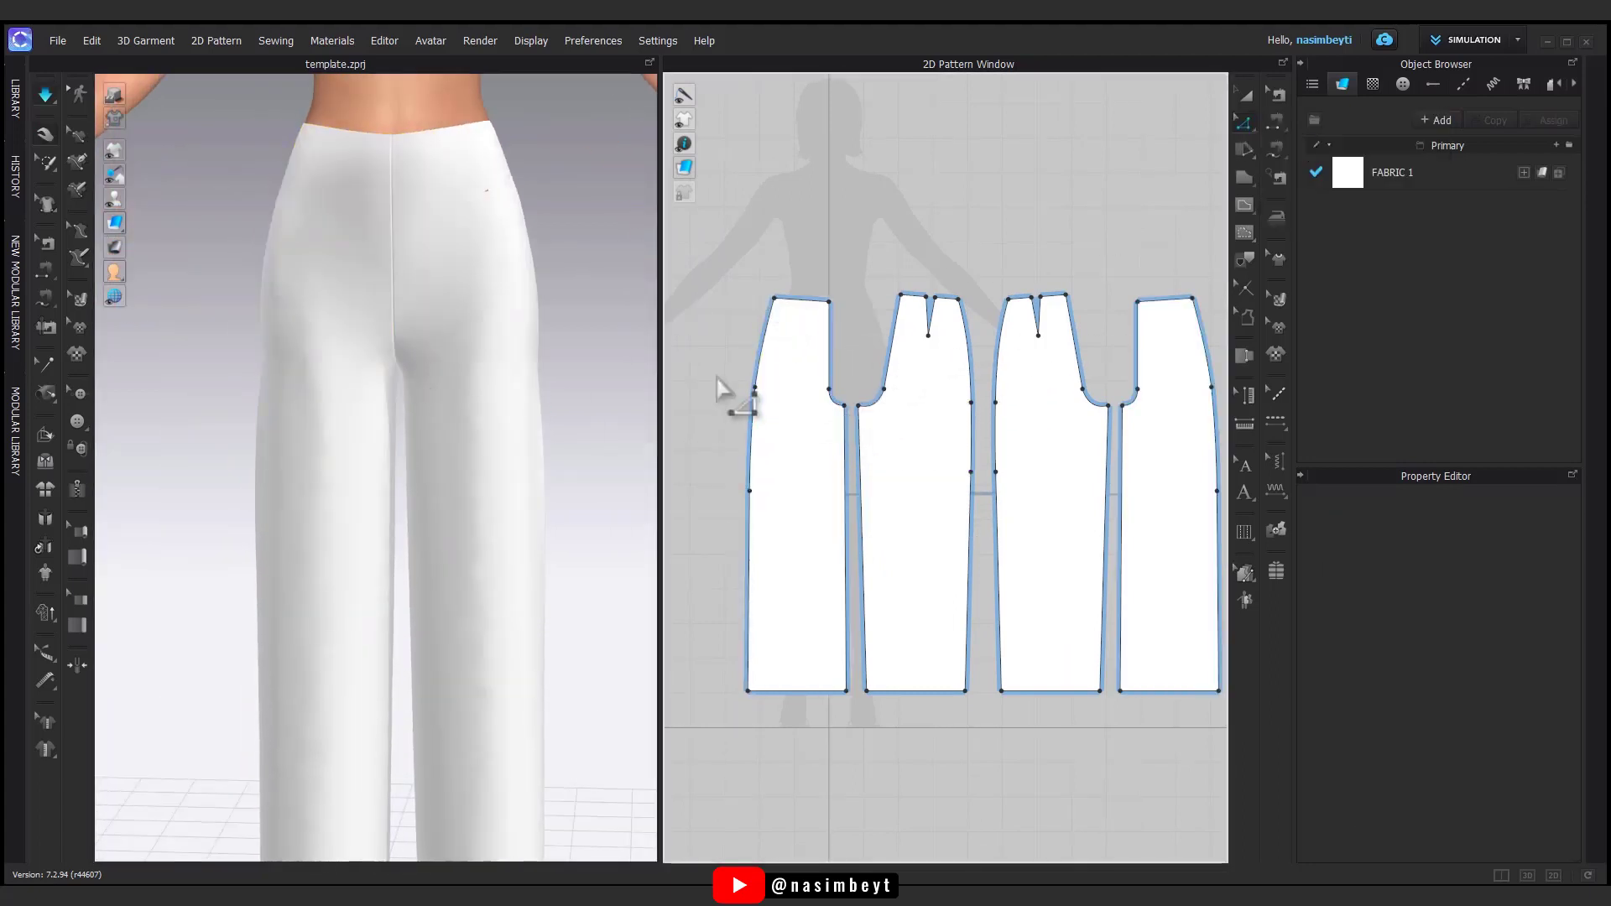
left_click_drag(756, 388, 751, 388)
left_click_drag(971, 402, 975, 403)
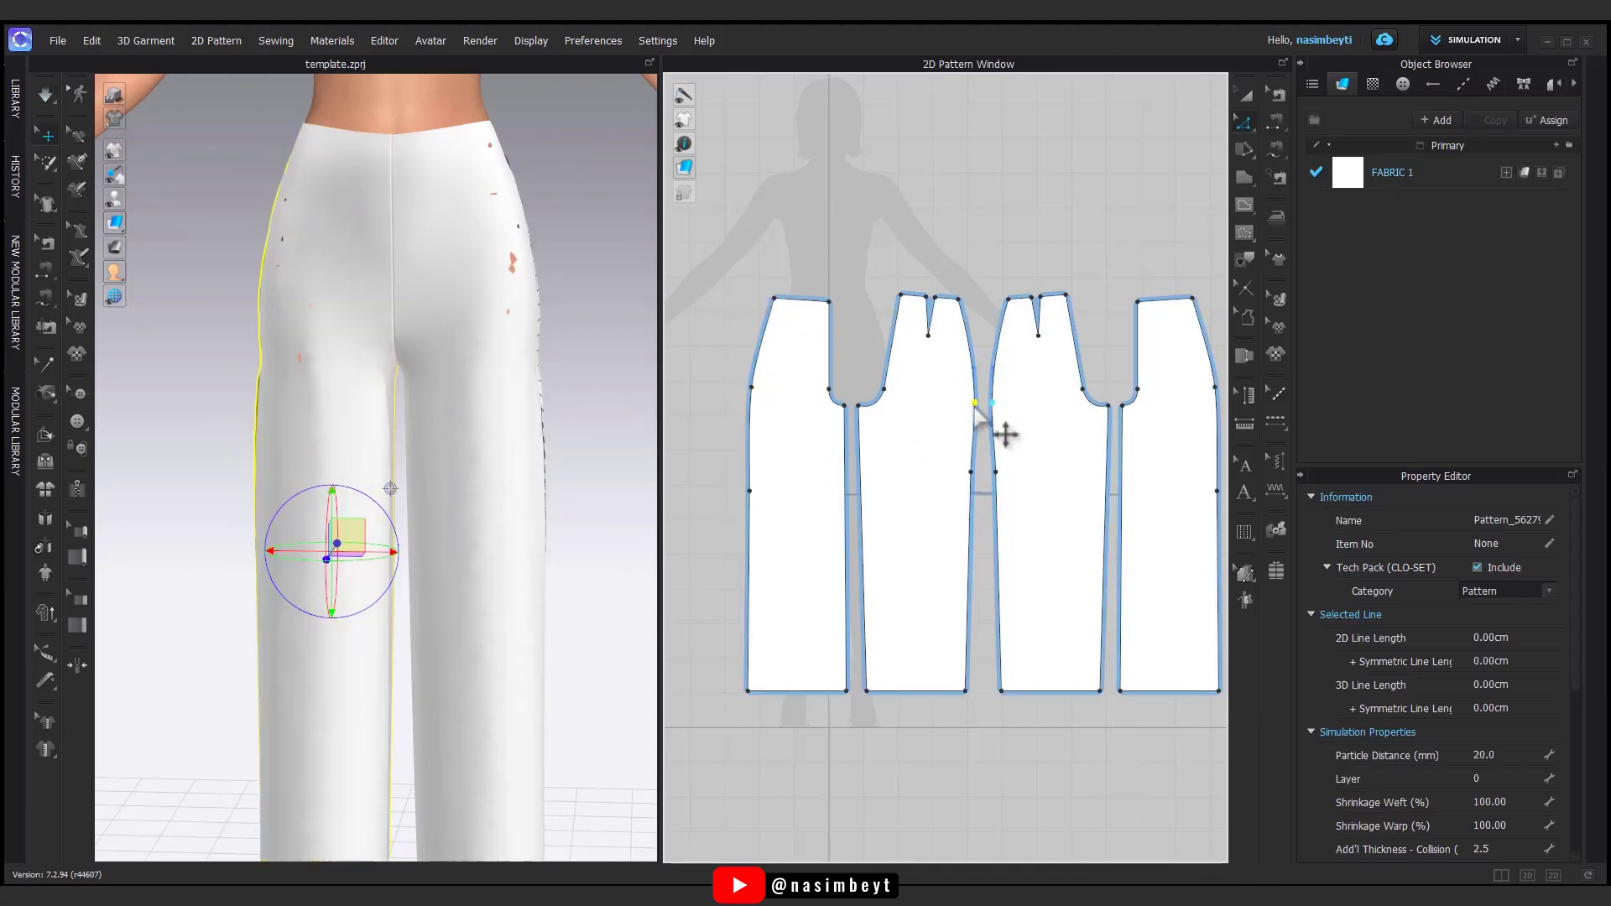
key("space")
left_click_drag(319, 423, 319, 458)
left_click_drag(281, 309, 251, 288)
left_click_drag(269, 402, 326, 502)
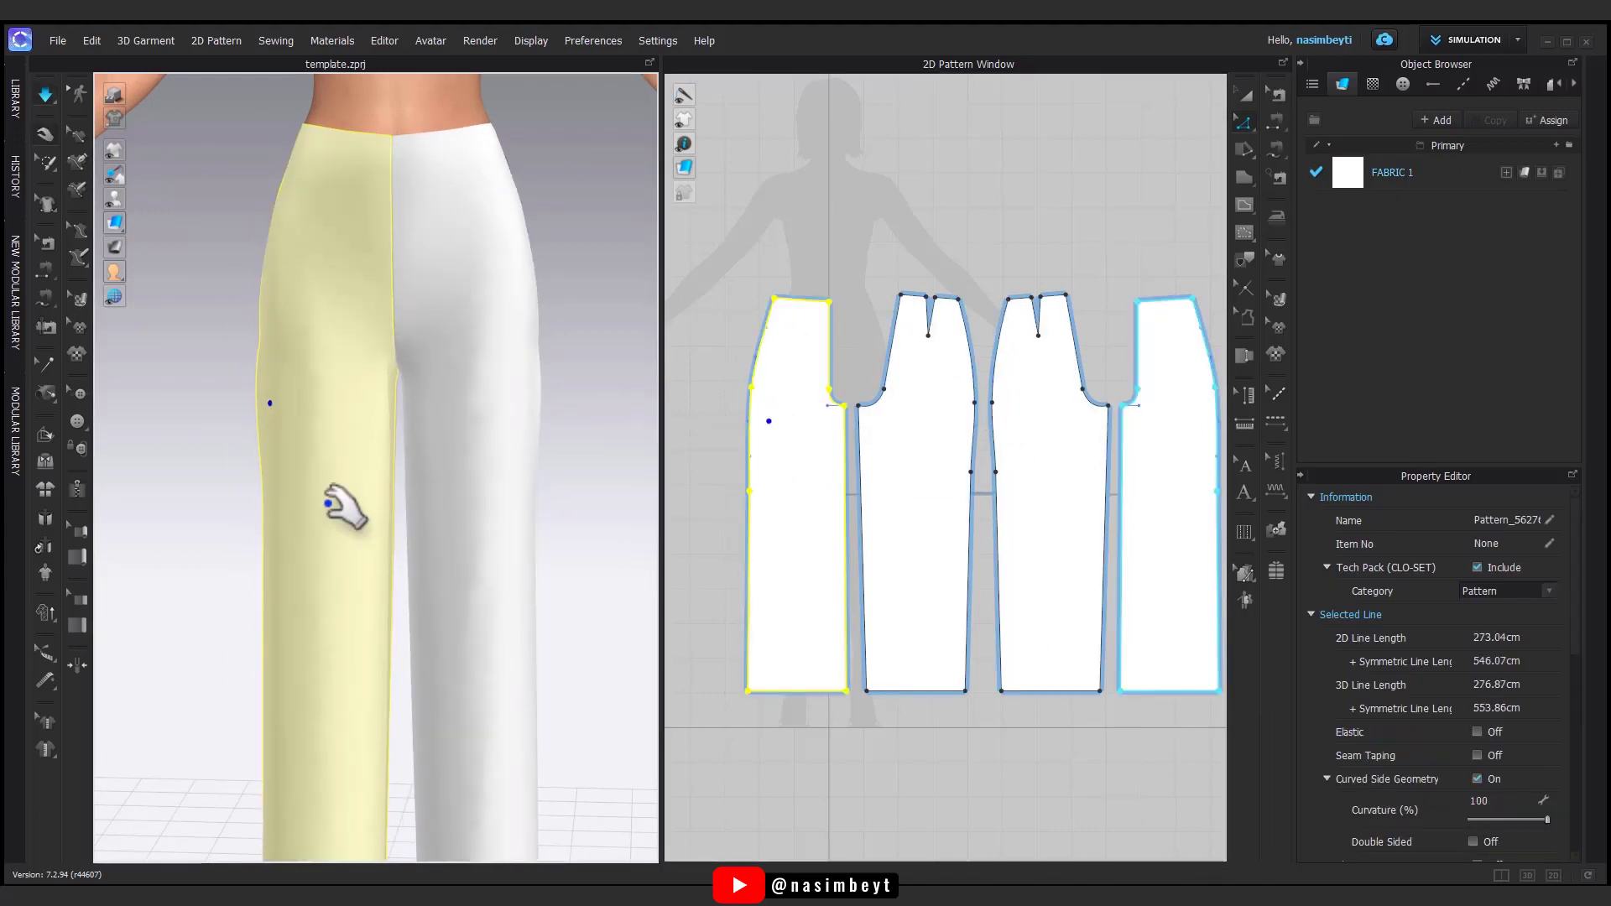
right_click_drag(327, 503, 361, 525)
key("space")
- Shift the back panel's lower side seam curve point slightly outward and simulate the trousers
scroll(993, 478, "up", 5)
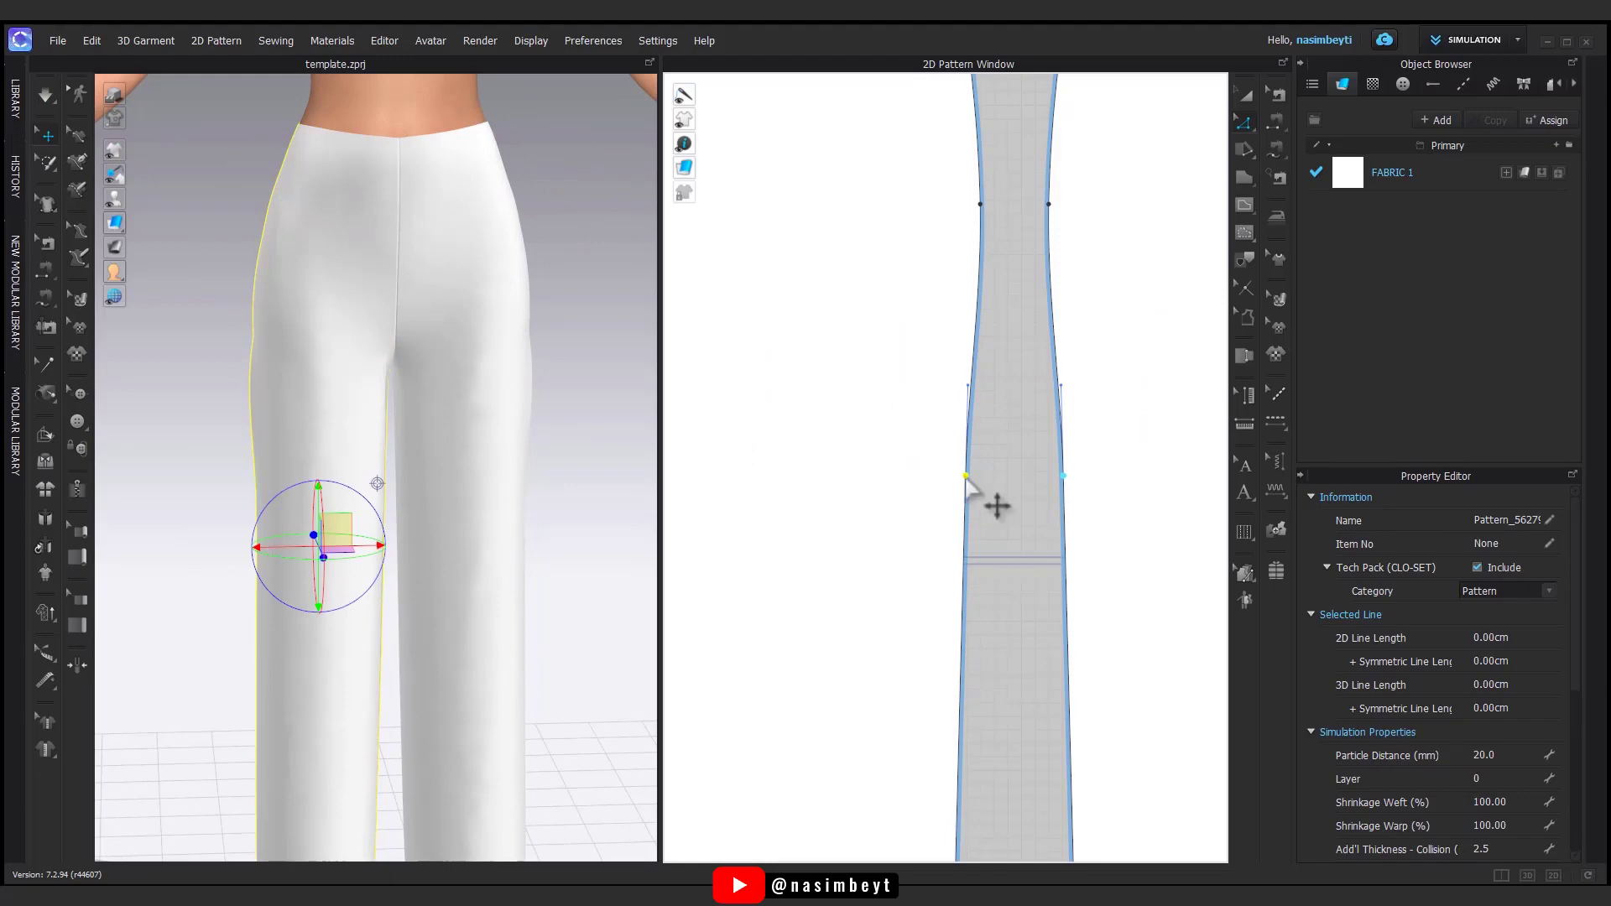
left_click_drag(965, 476, 972, 475)
key("space")
scroll(365, 522, "down", 5)
right_click_drag(457, 482, 491, 503)
left_click(479, 520)
- Lengthen the trousers by moving the hem lines of all front and back panels down to the floor, and simulate
scroll(466, 525, "down", 3)
key("2")
scroll(1091, 558, "down", 6)
middle_click_drag(1081, 557, 947, 415)
key("space")
left_click_drag(718, 621, 1175, 565)
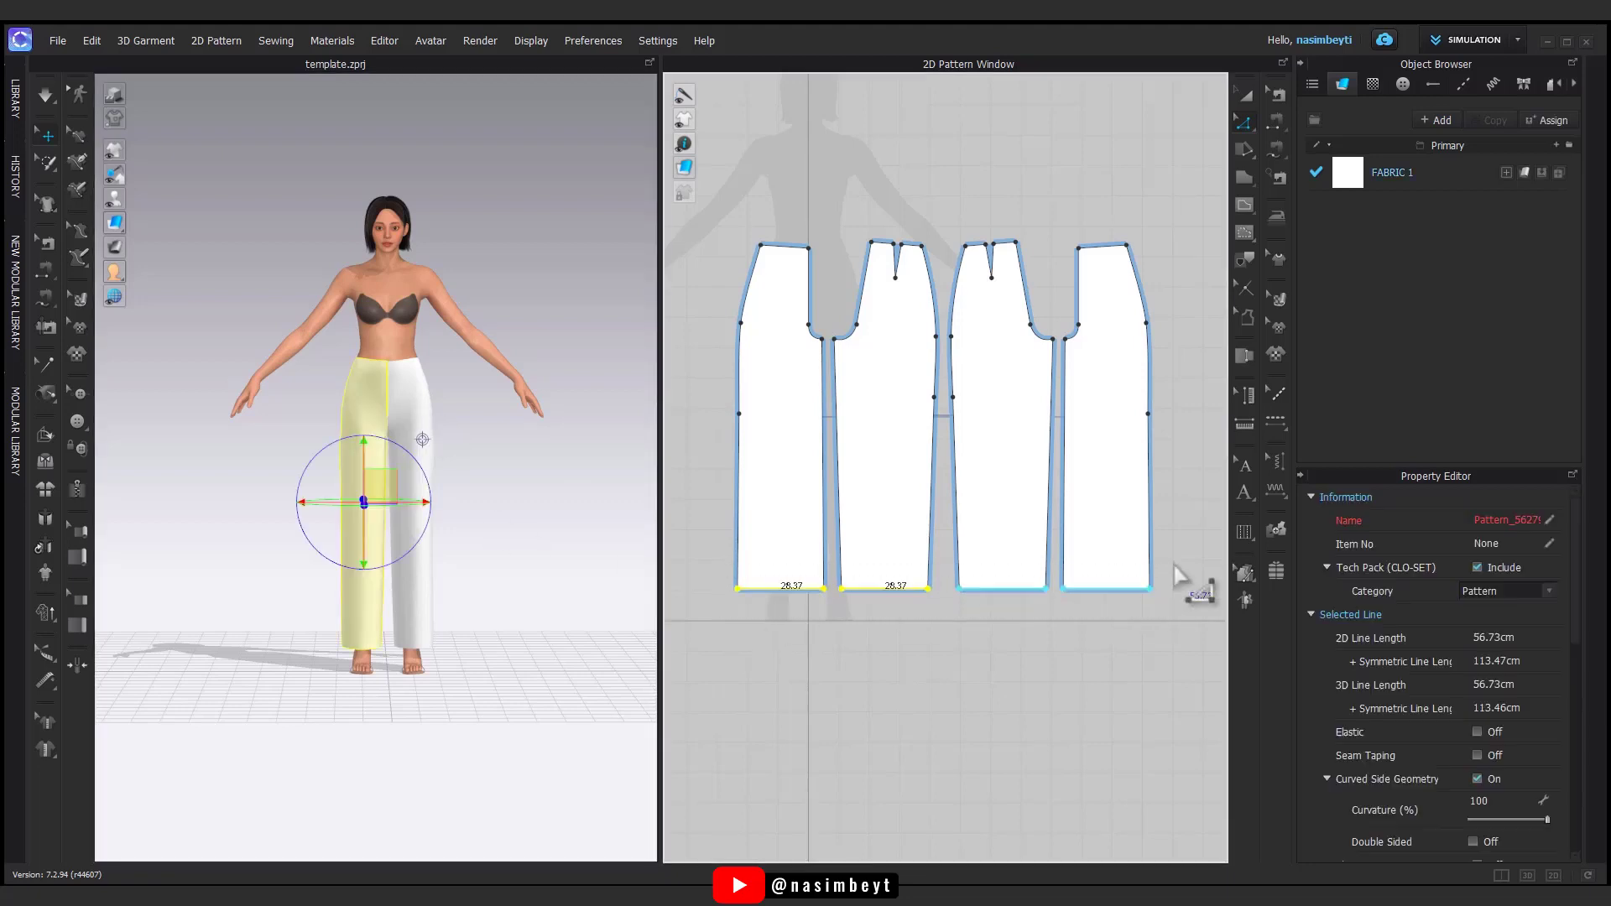
left_click_drag(863, 609, 863, 610)
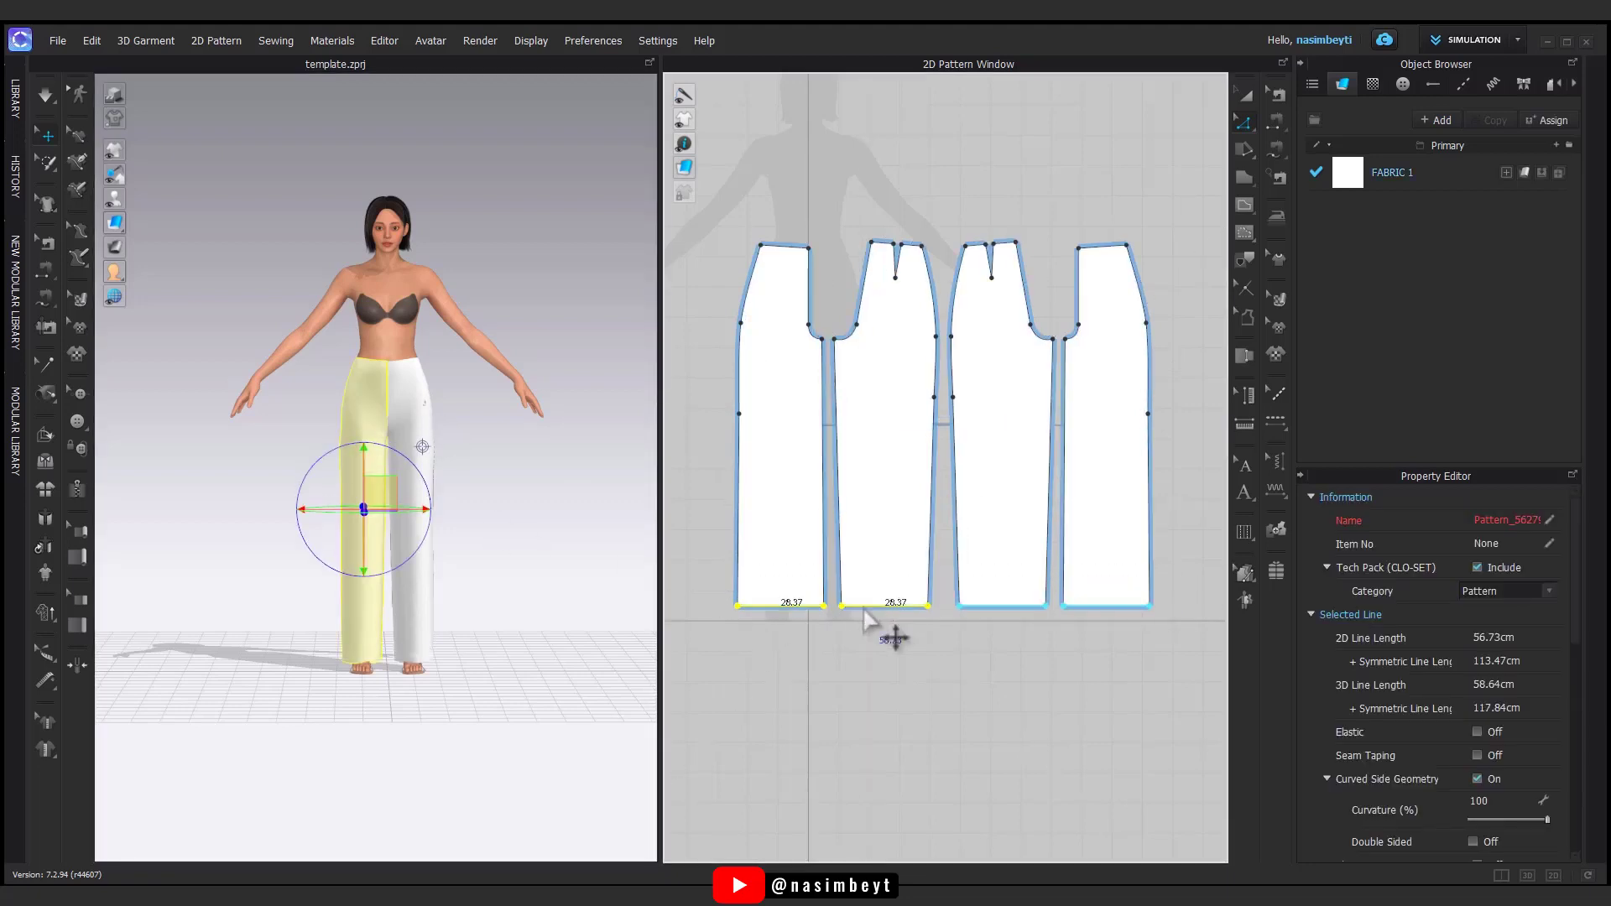
key("space")
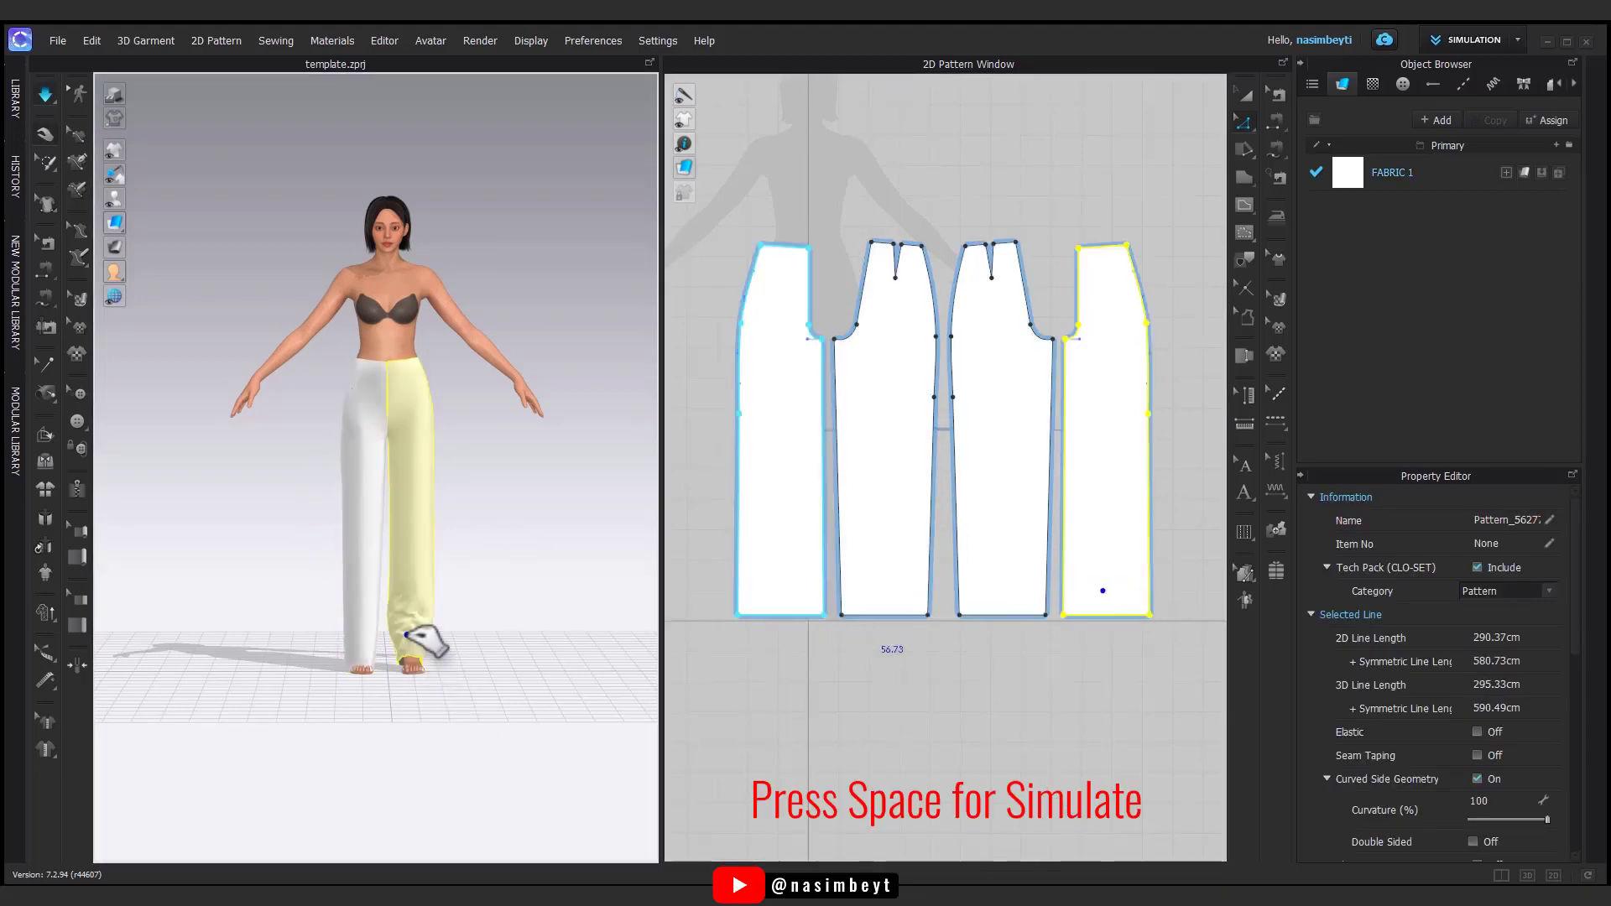
- Tug the bunched trouser hems into place around the avatar's feet while simulating
left_click_drag(355, 648, 353, 651)
right_click_drag(395, 730, 504, 727)
mouse_move(363, 635)
left_mouse_down()
mouse_move(364, 651)
mouse_move(394, 621)
mouse_move(352, 623)
left_mouse_up()
right_click_drag(394, 654, 377, 705)
scroll(440, 614, "up", 3)
left_click(447, 626)
left_click_drag(486, 730, 500, 672)
right_click_drag(564, 605, 518, 537)
key("space")
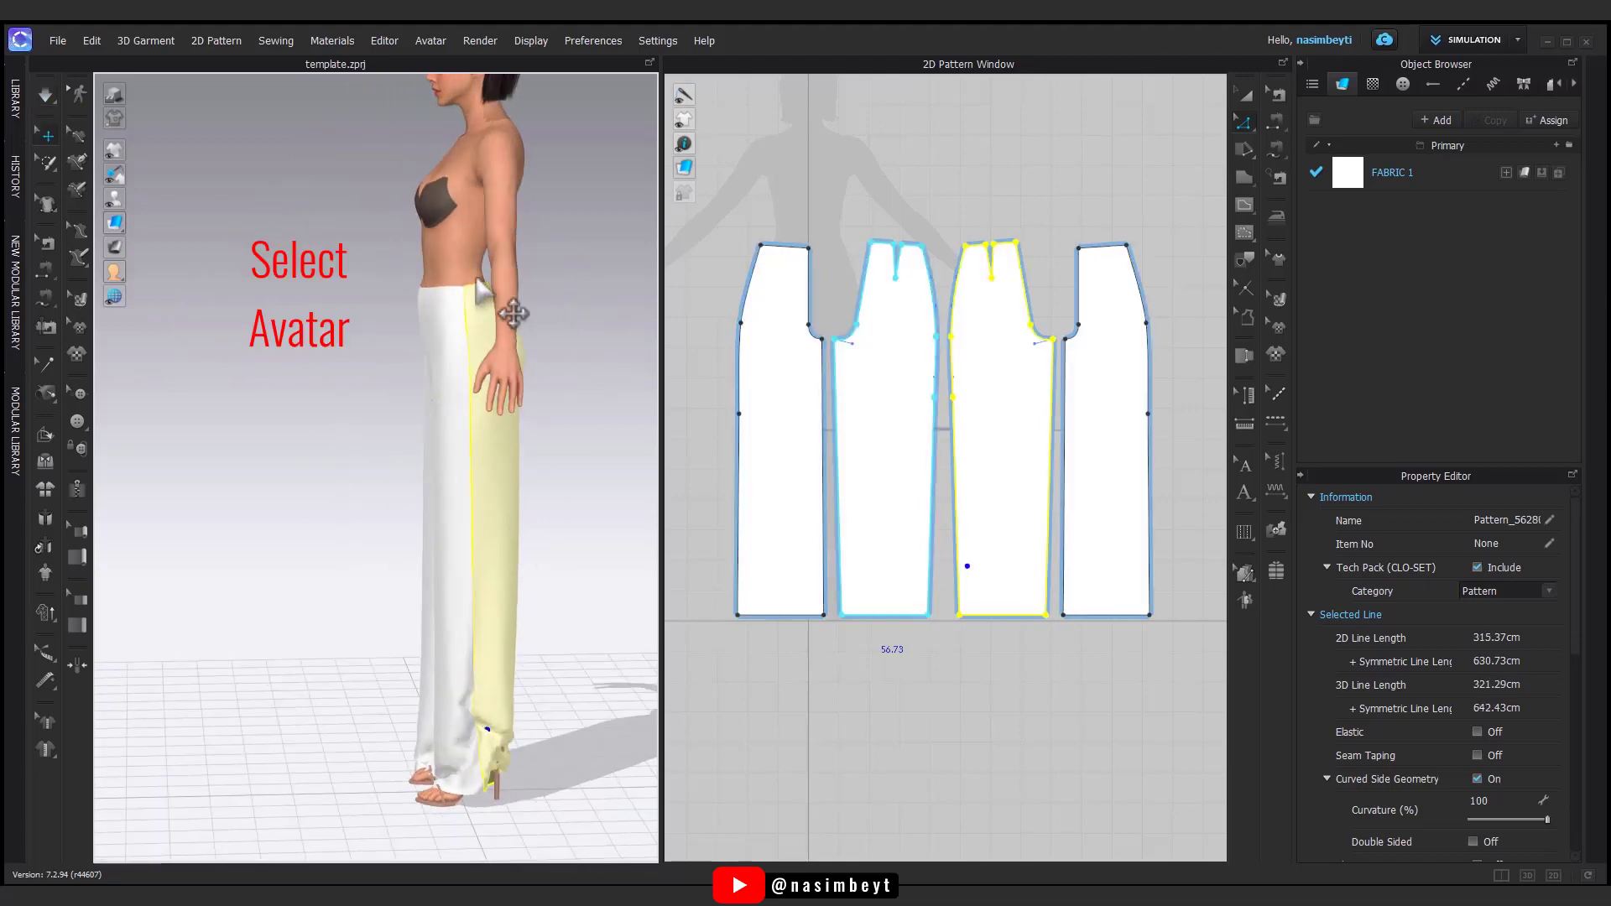
- Set the avatar's skin offset to 3 mm and restart the simulation
left_click(514, 314)
double_click(1496, 685)
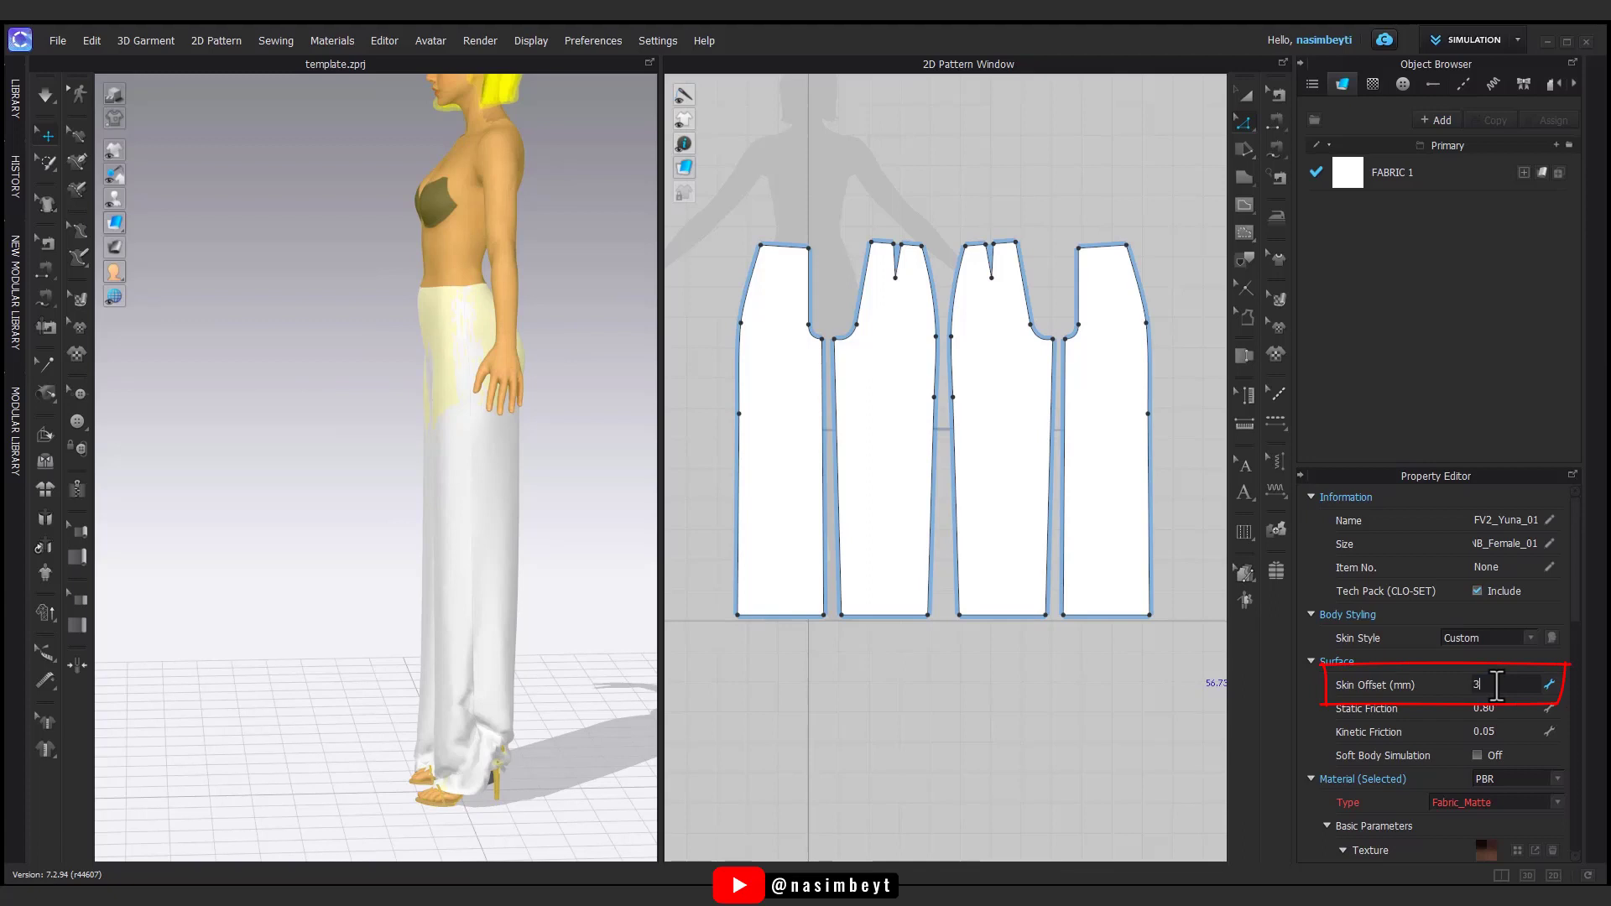
key("space")
- Pull the hems of both legs down over the heels so the trousers hang straight
left_click_drag(500, 705, 495, 845)
right_click_drag(420, 776, 497, 778)
left_click_drag(495, 780, 510, 826)
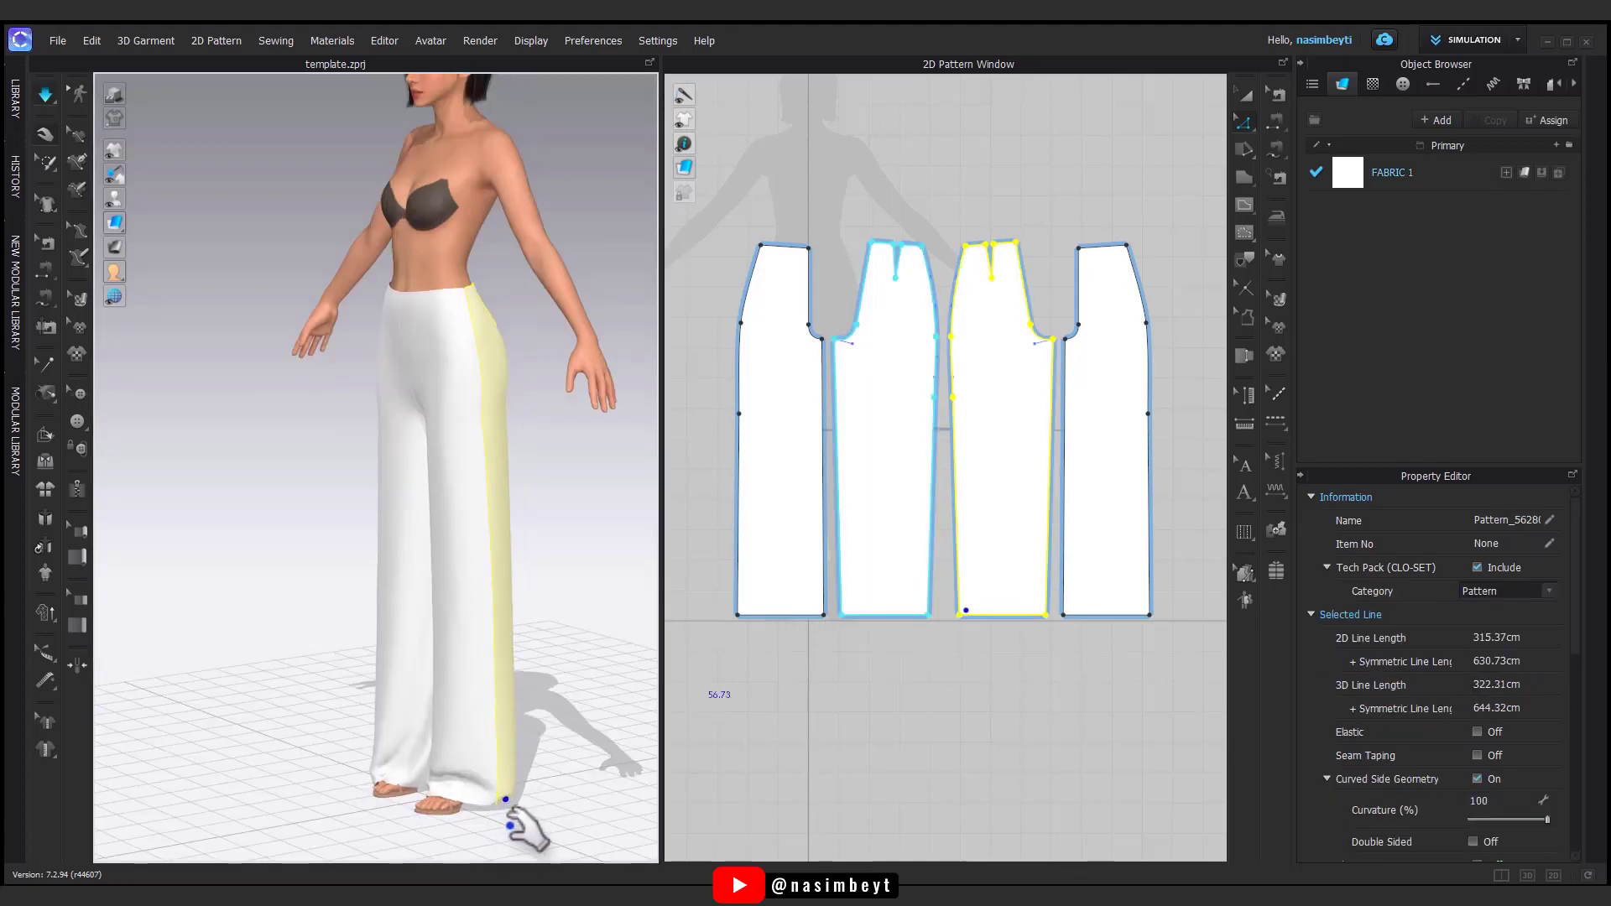
right_click_drag(378, 774, 477, 771)
left_click(440, 734)
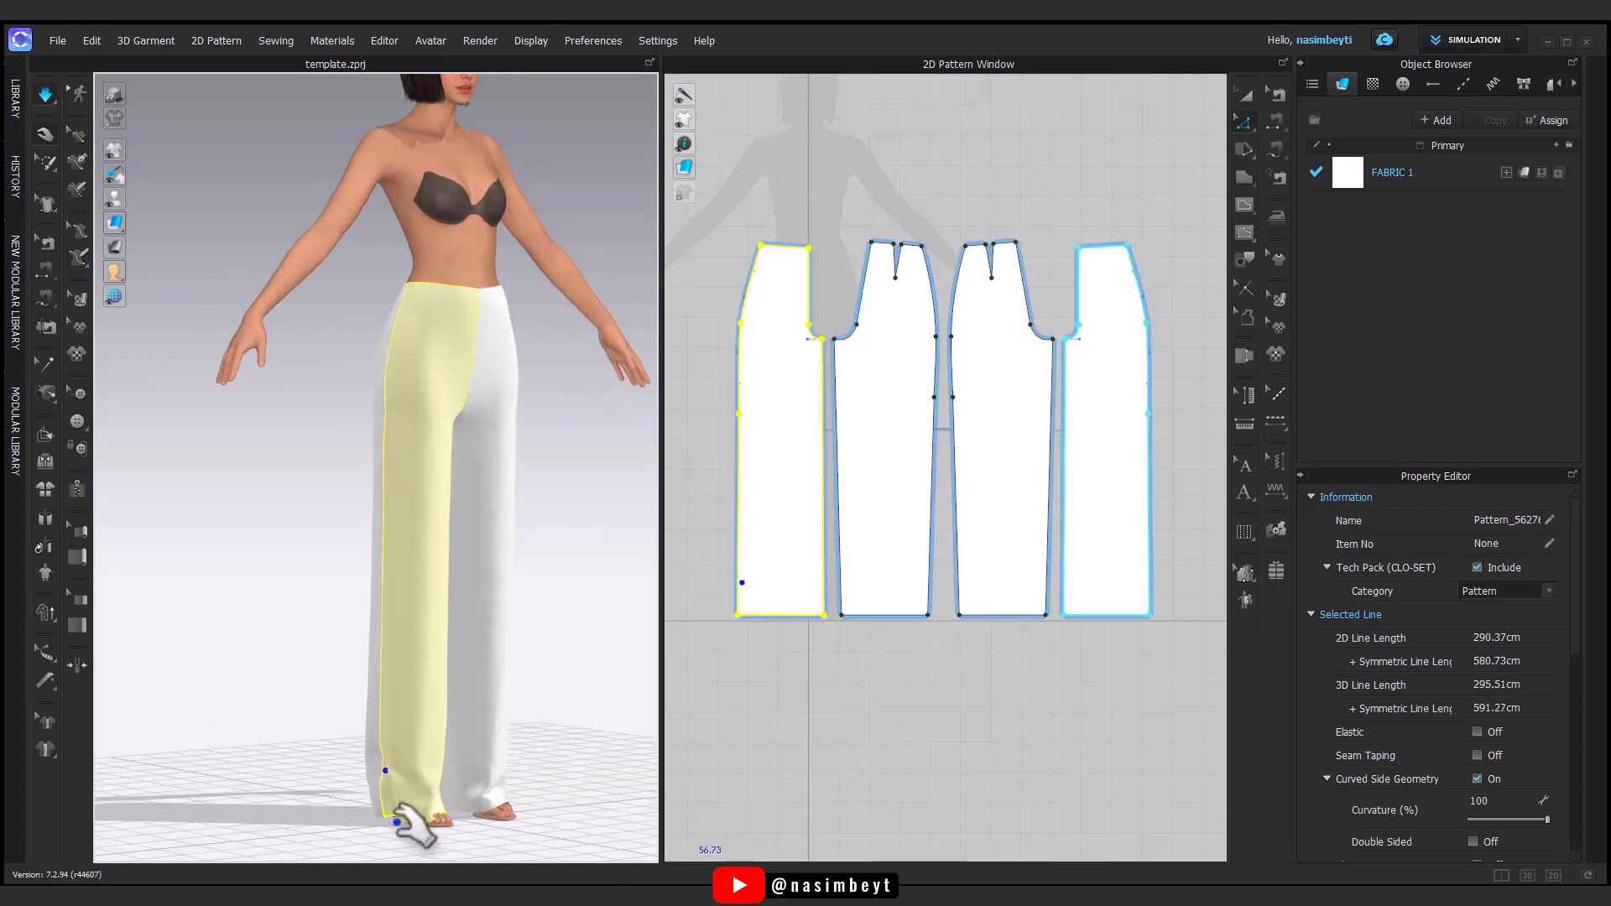
right_click_drag(411, 826, 503, 593)
left_click(331, 650)
scroll(492, 587, "down", 2)
left_click(582, 579)
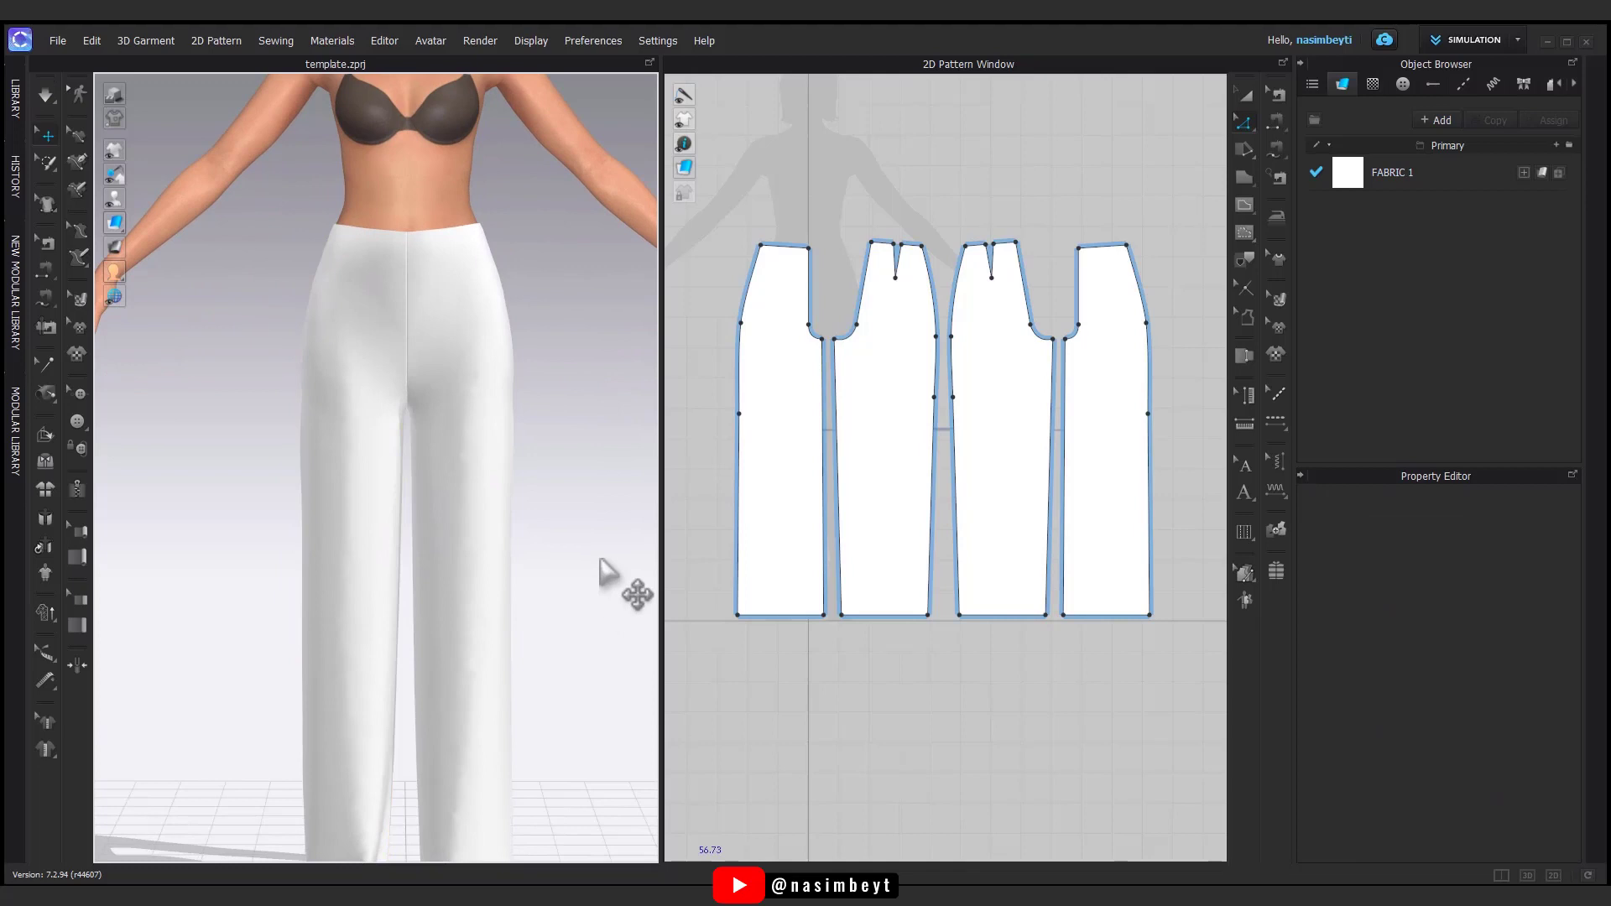
- Raise the waistline of all front and back panels by nudging their waist edges upward together
middle_click_drag(956, 371, 946, 475)
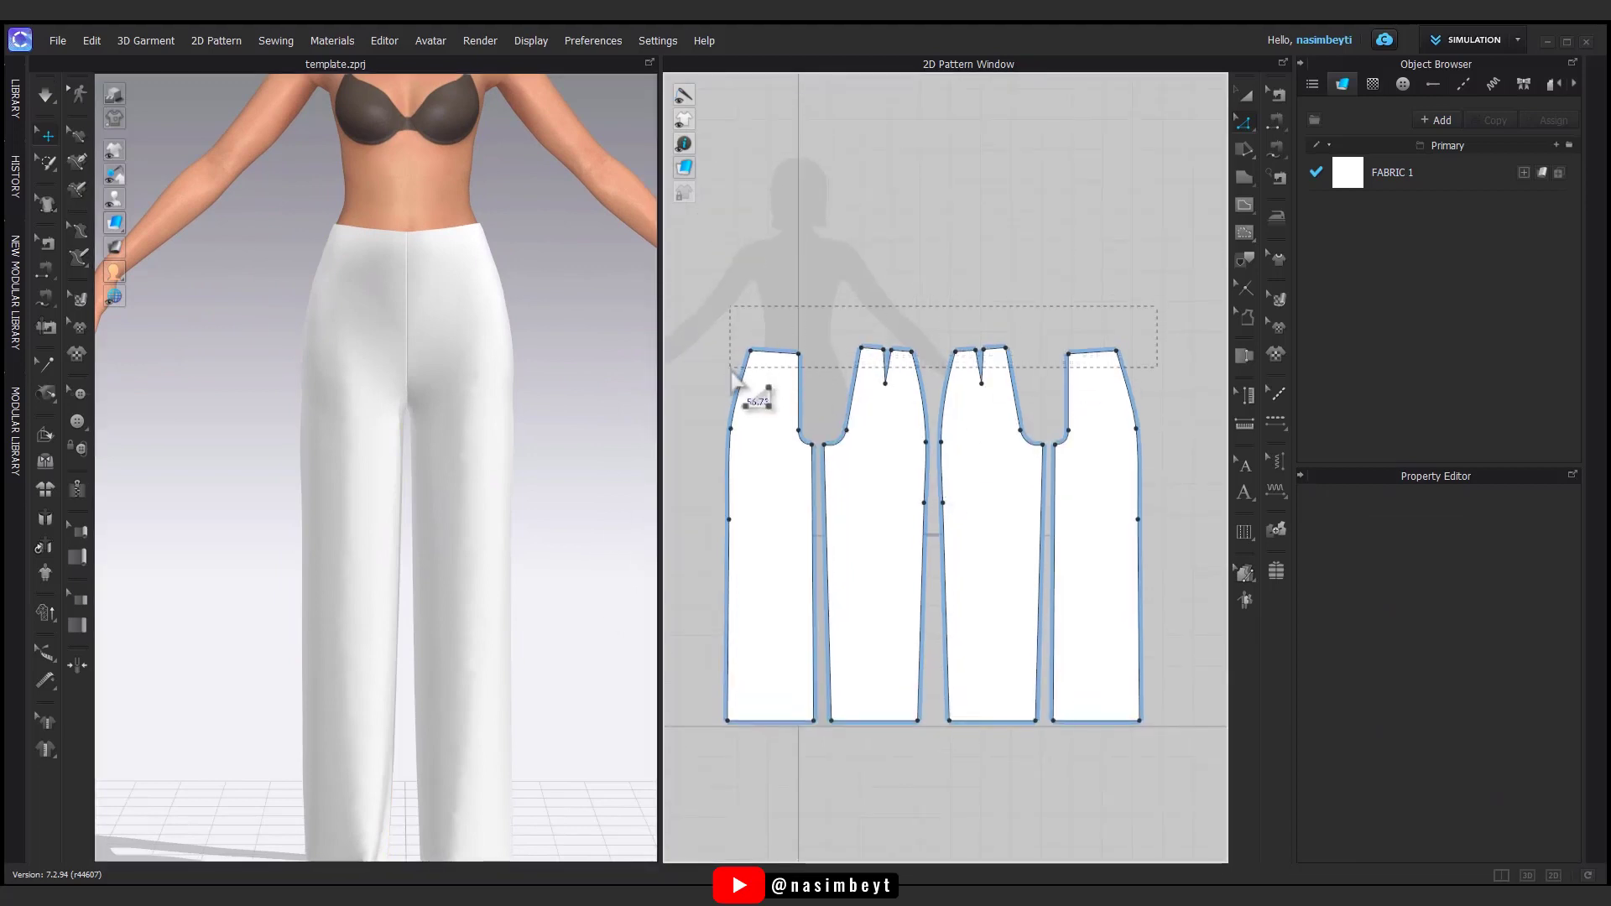
left_click_drag(731, 370, 731, 370)
key("Up")
key("Up")
key("Up")
key("Up")
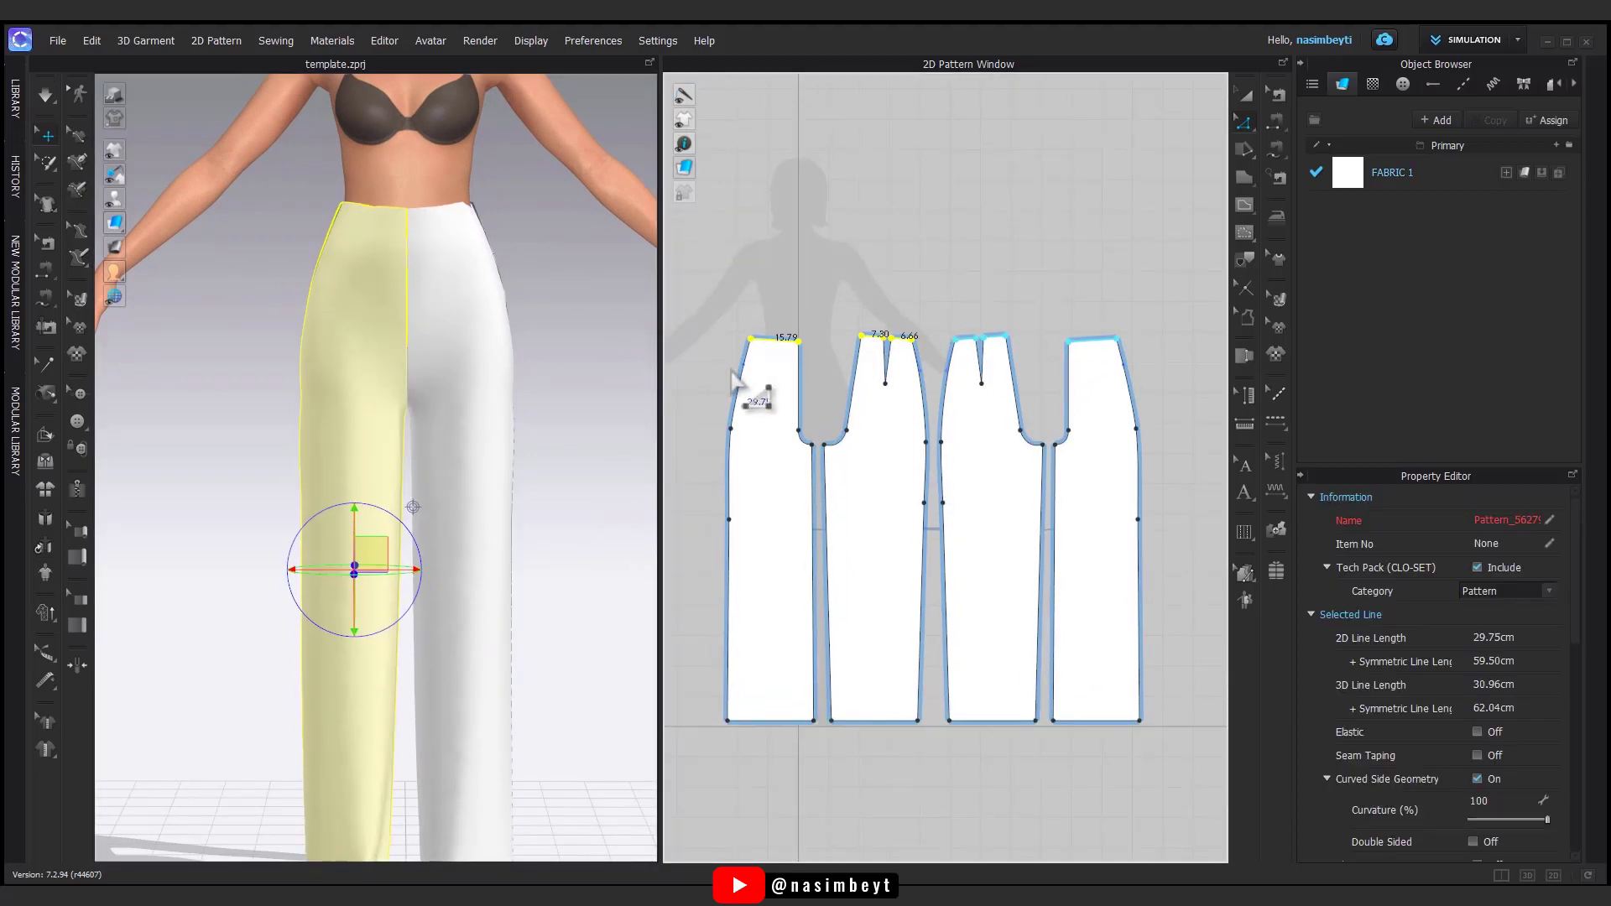
key("Up")
- Narrow the front waist by nudging the centre-front waist point inward, and simulate the trousers
right_click_drag(526, 340, 475, 346)
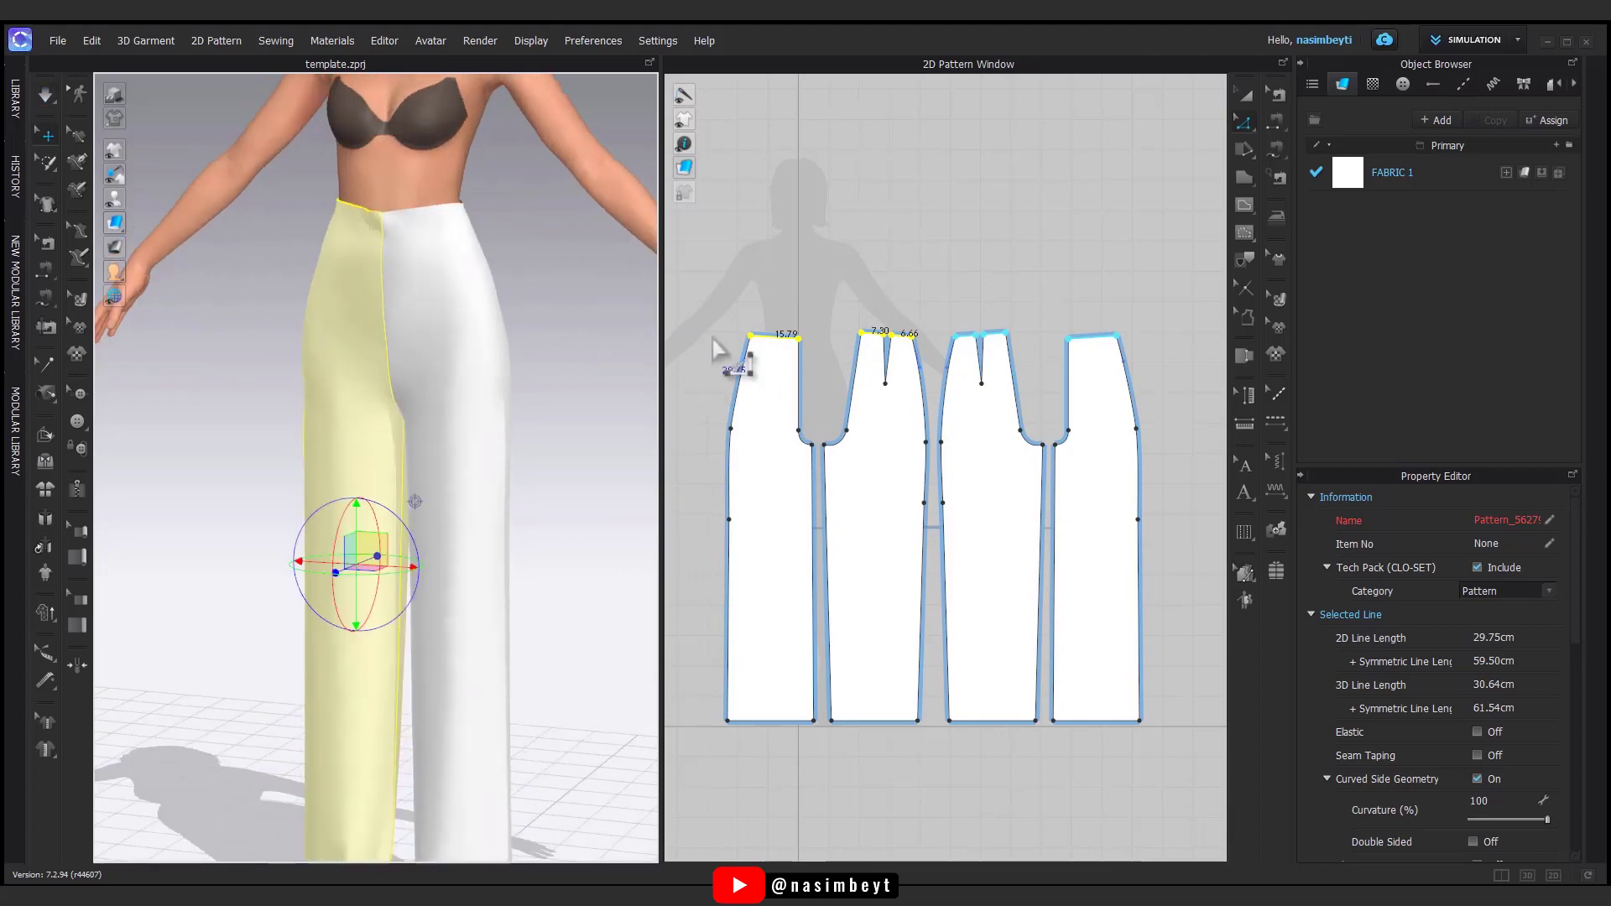
left_click(798, 338)
key("Left")
key("Left")
key("space")
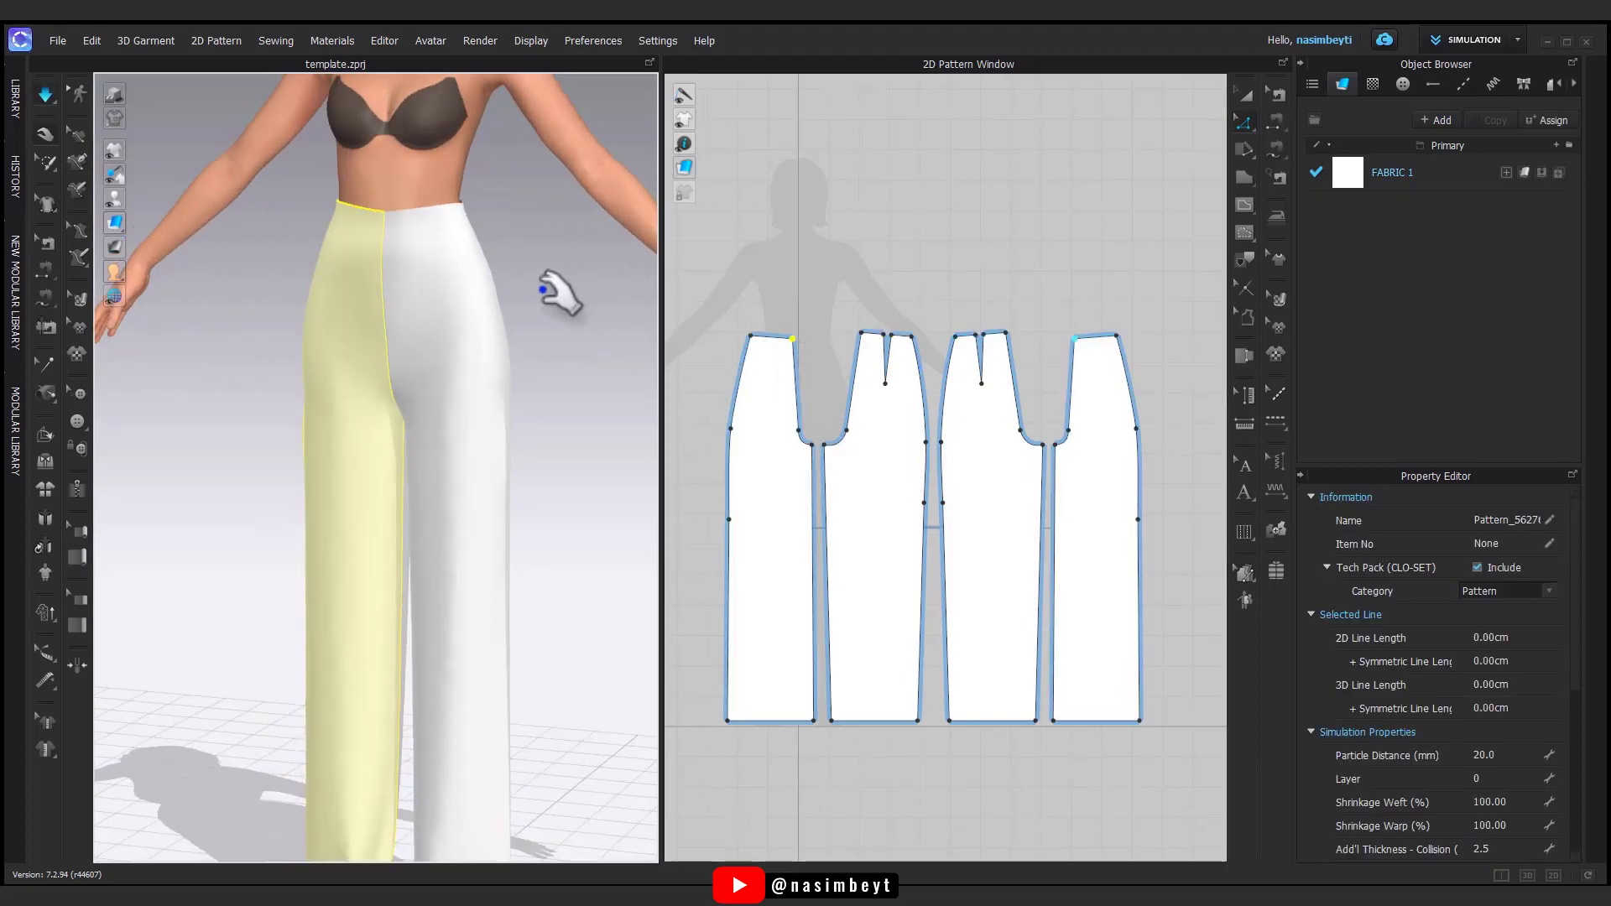
right_click_drag(558, 293, 873, 457)
left_click(557, 391)
key("space")
- Examine the drape and fit of the simulated high-waisted trousers from several angles
scroll(469, 357, "up", 4)
right_click_drag(503, 370, 419, 411)
scroll(504, 384, "down", 3)
scroll(151, 231, "up", 2)
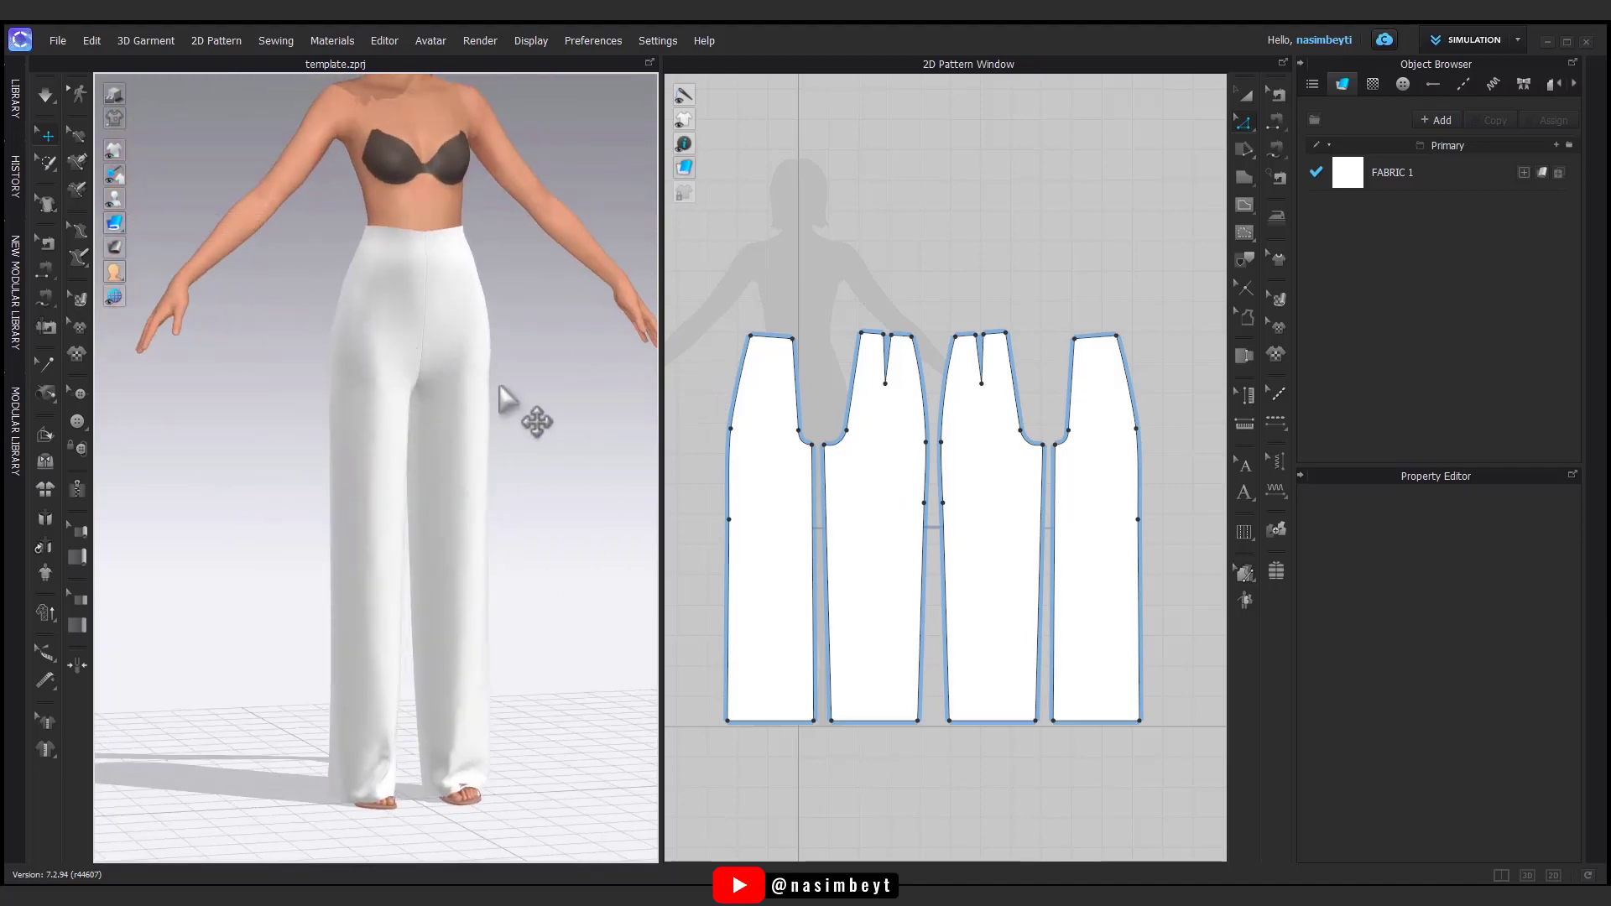
right_click_drag(537, 394, 525, 460)
scroll(526, 460, "up", 2)
middle_click_drag(526, 459, 503, 440)
scroll(504, 441, "down", 3)
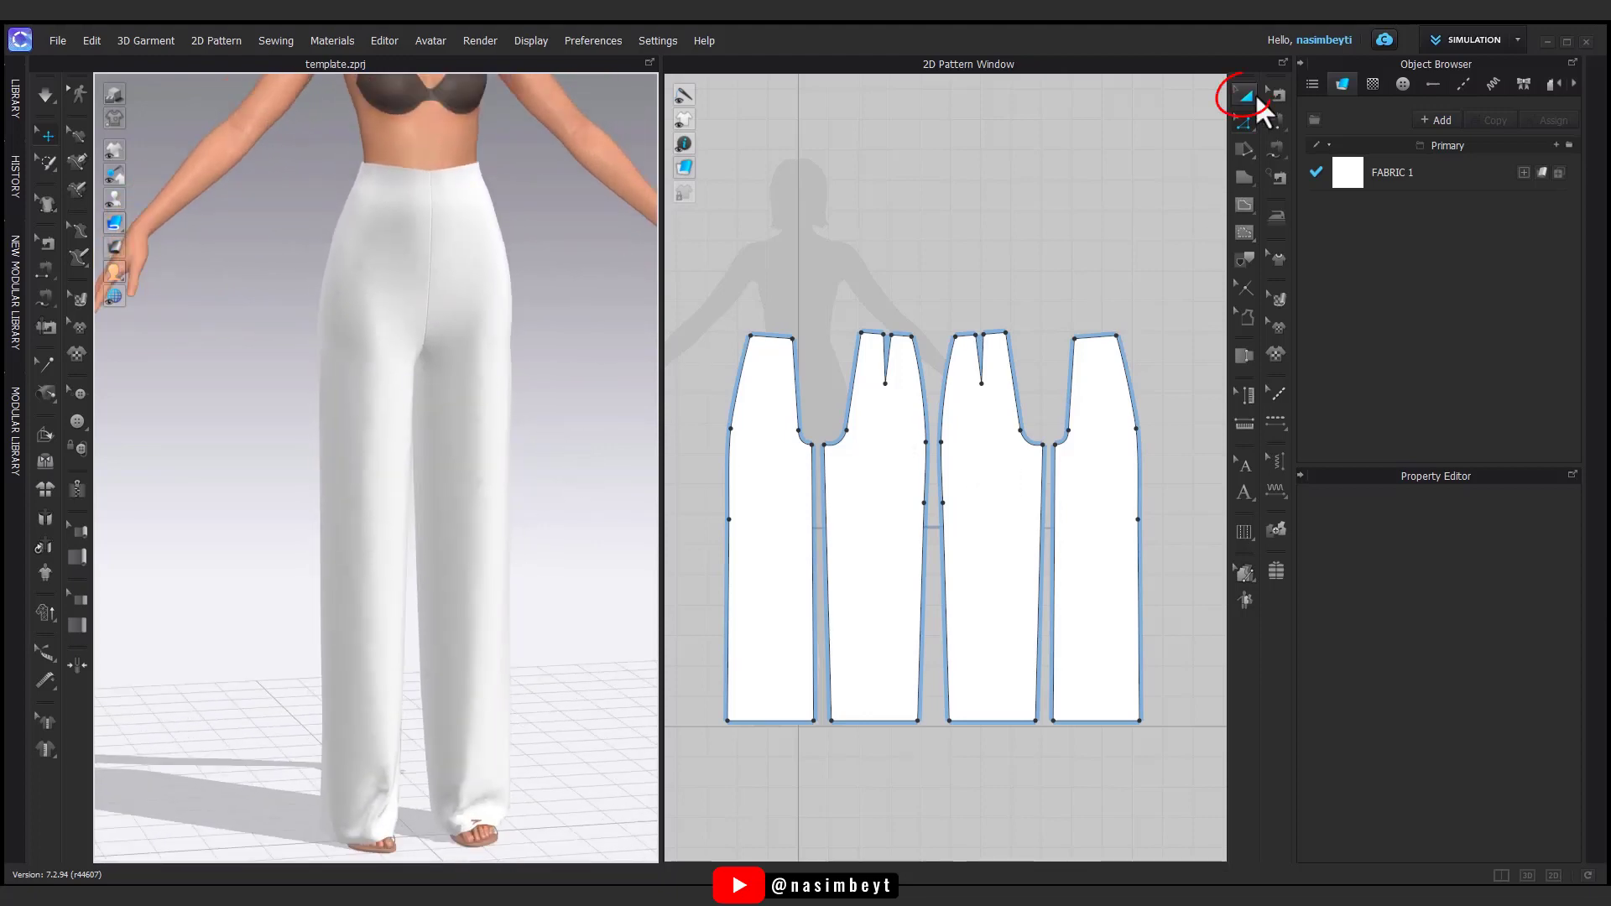
- Freeze both back panels
left_click(1251, 94)
left_click(981, 504)
left_click(846, 505, "shift")
right_click(875, 505)
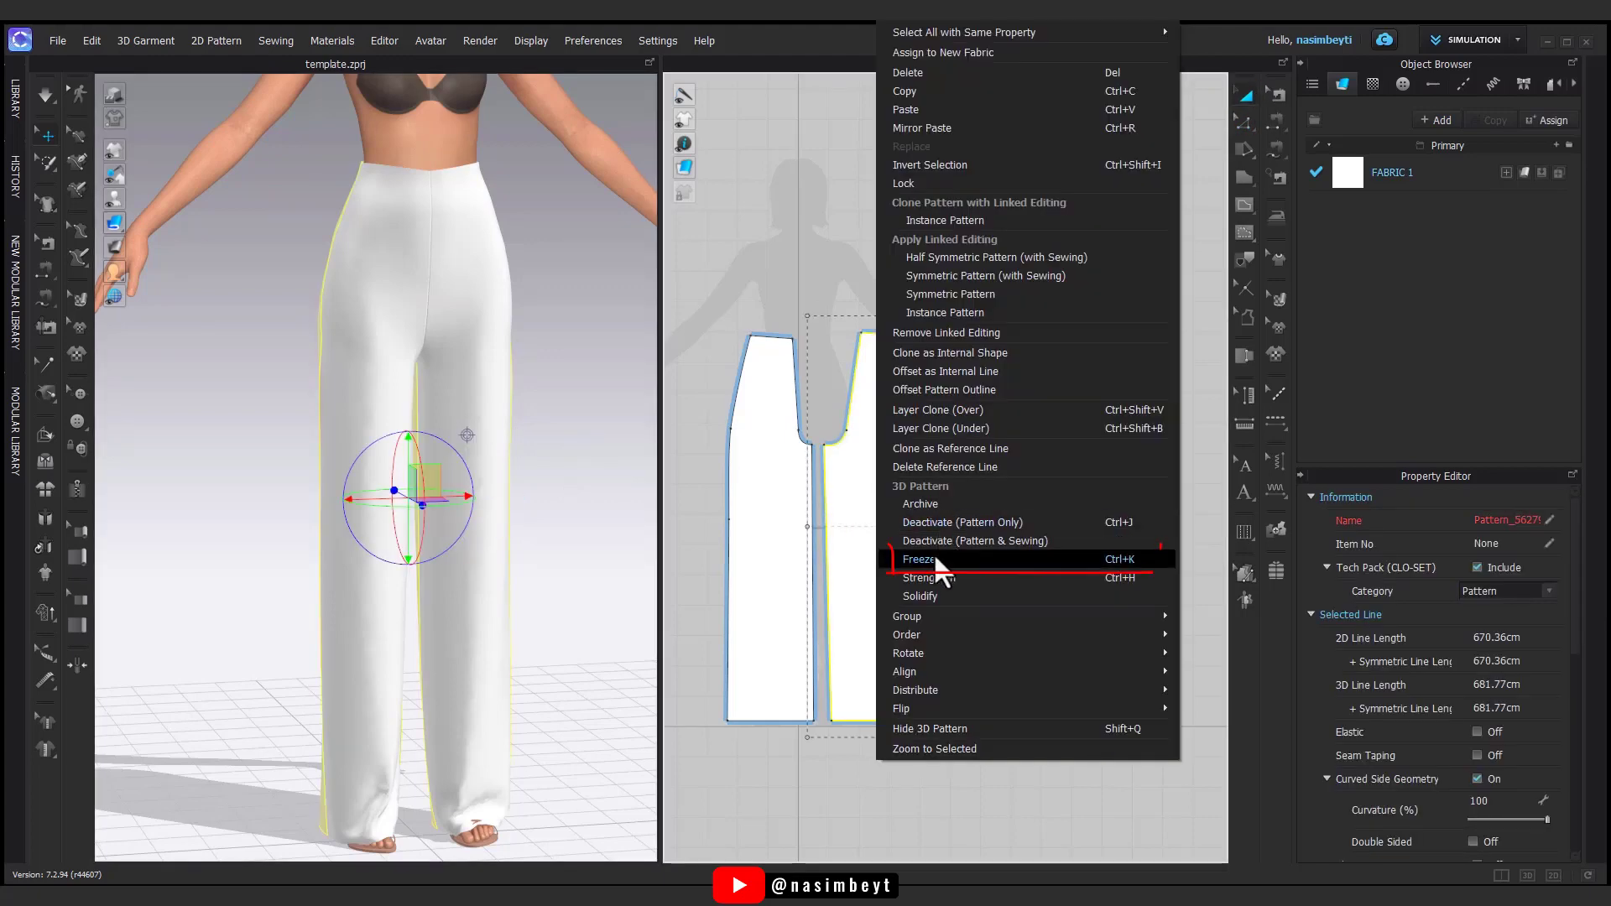
key("Escape")
- Rearrange the flat patterns so the two front panels sit together and the back panels lie beside them
scroll(934, 553, "down", 3)
middle_click_drag(934, 554, 934, 580)
left_click_drag(932, 579, 896, 598)
left_click_drag(1175, 453, 969, 631)
scroll(885, 523, "up", 3)
scroll(898, 547, "up", 2)
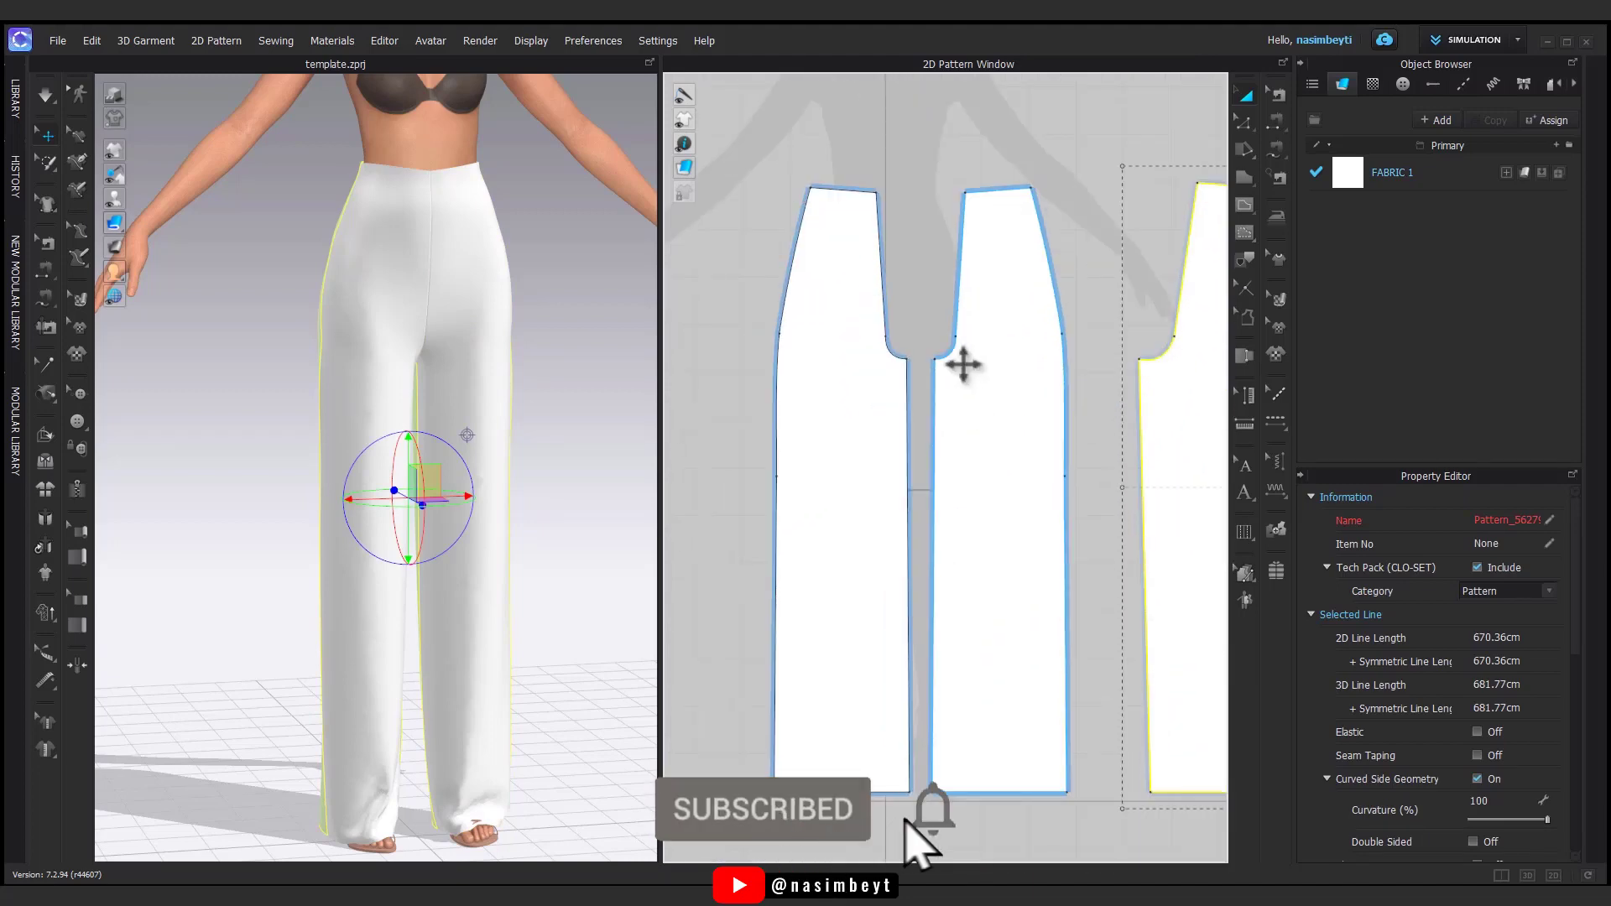
- Split the front panel's waistline with a point 6 cm from the side seam
scroll(419, 267, "up", 3)
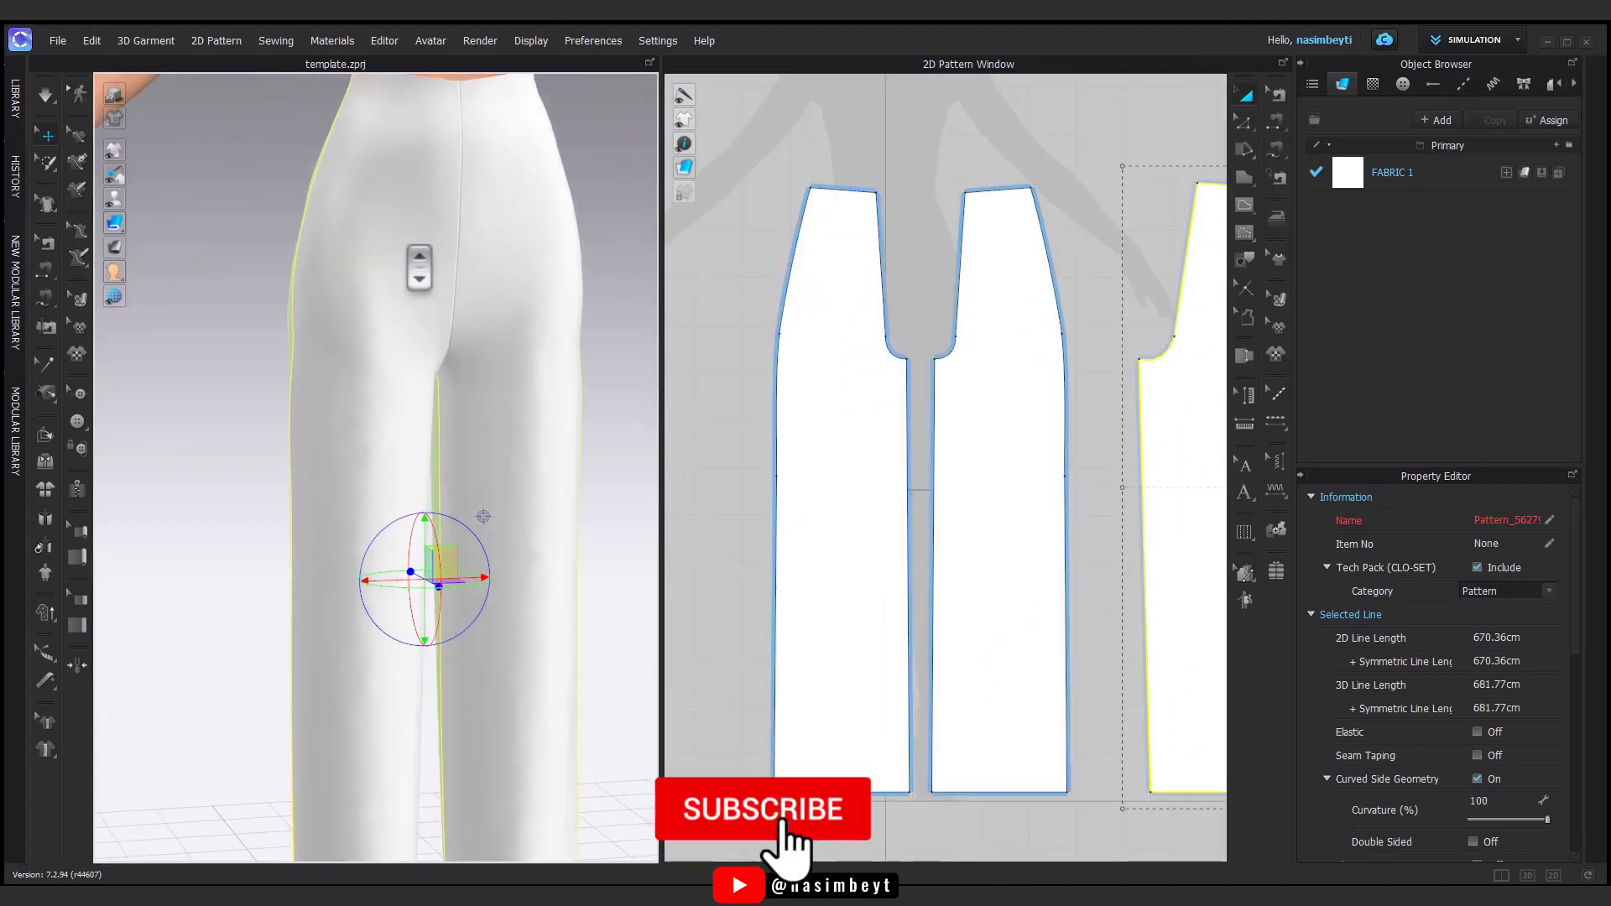
middle_click_drag(420, 269, 421, 317)
left_click(386, 289)
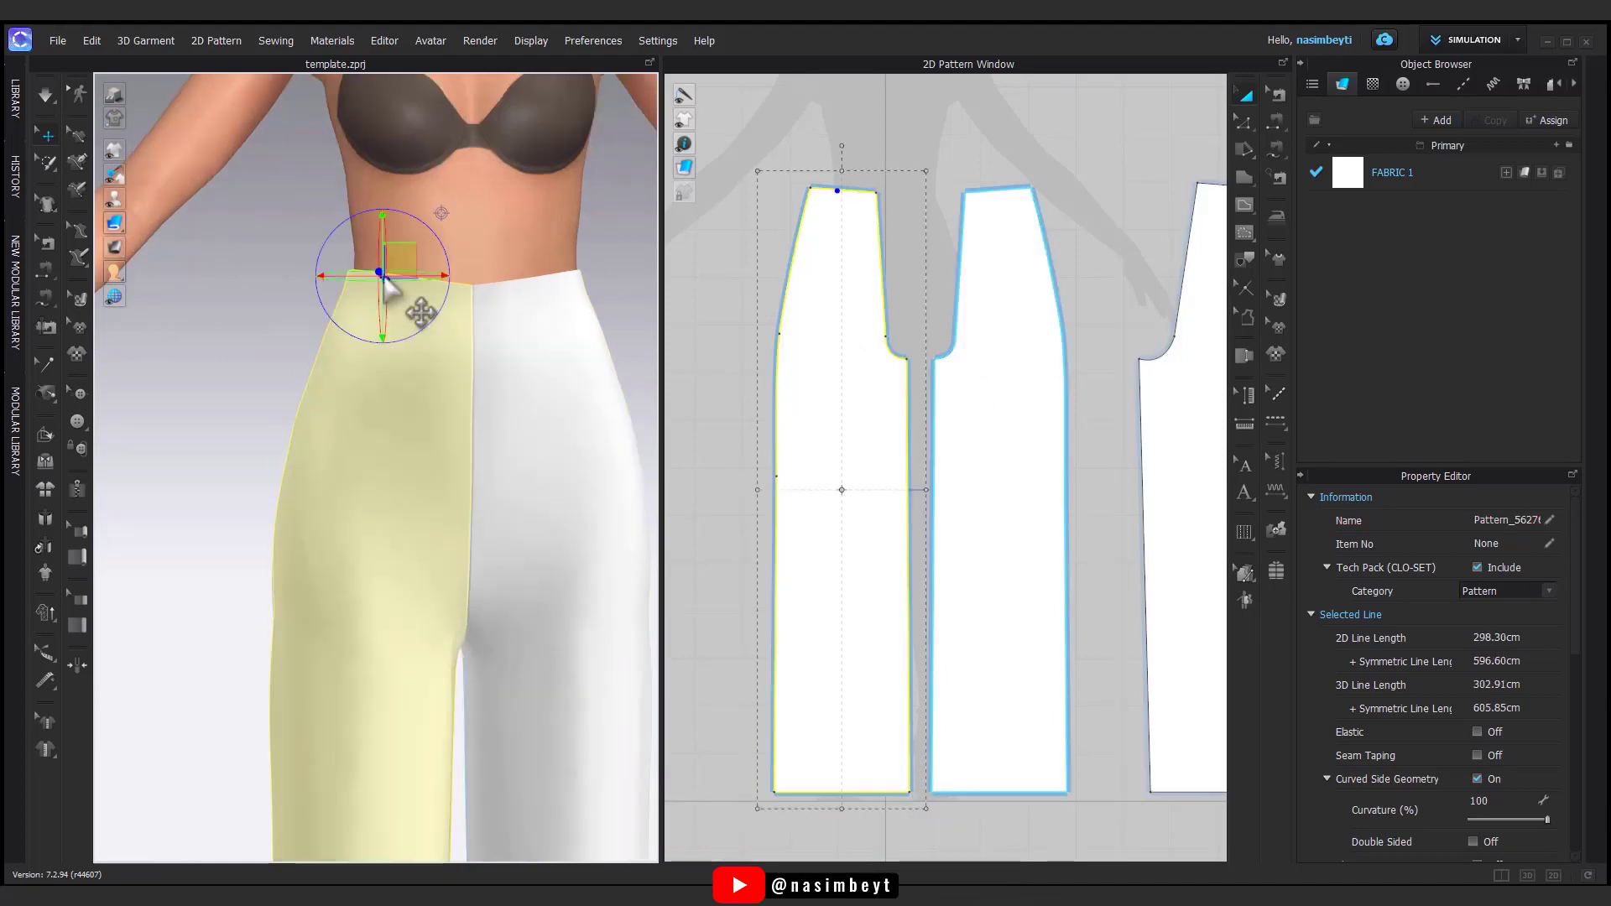
left_click(1250, 123)
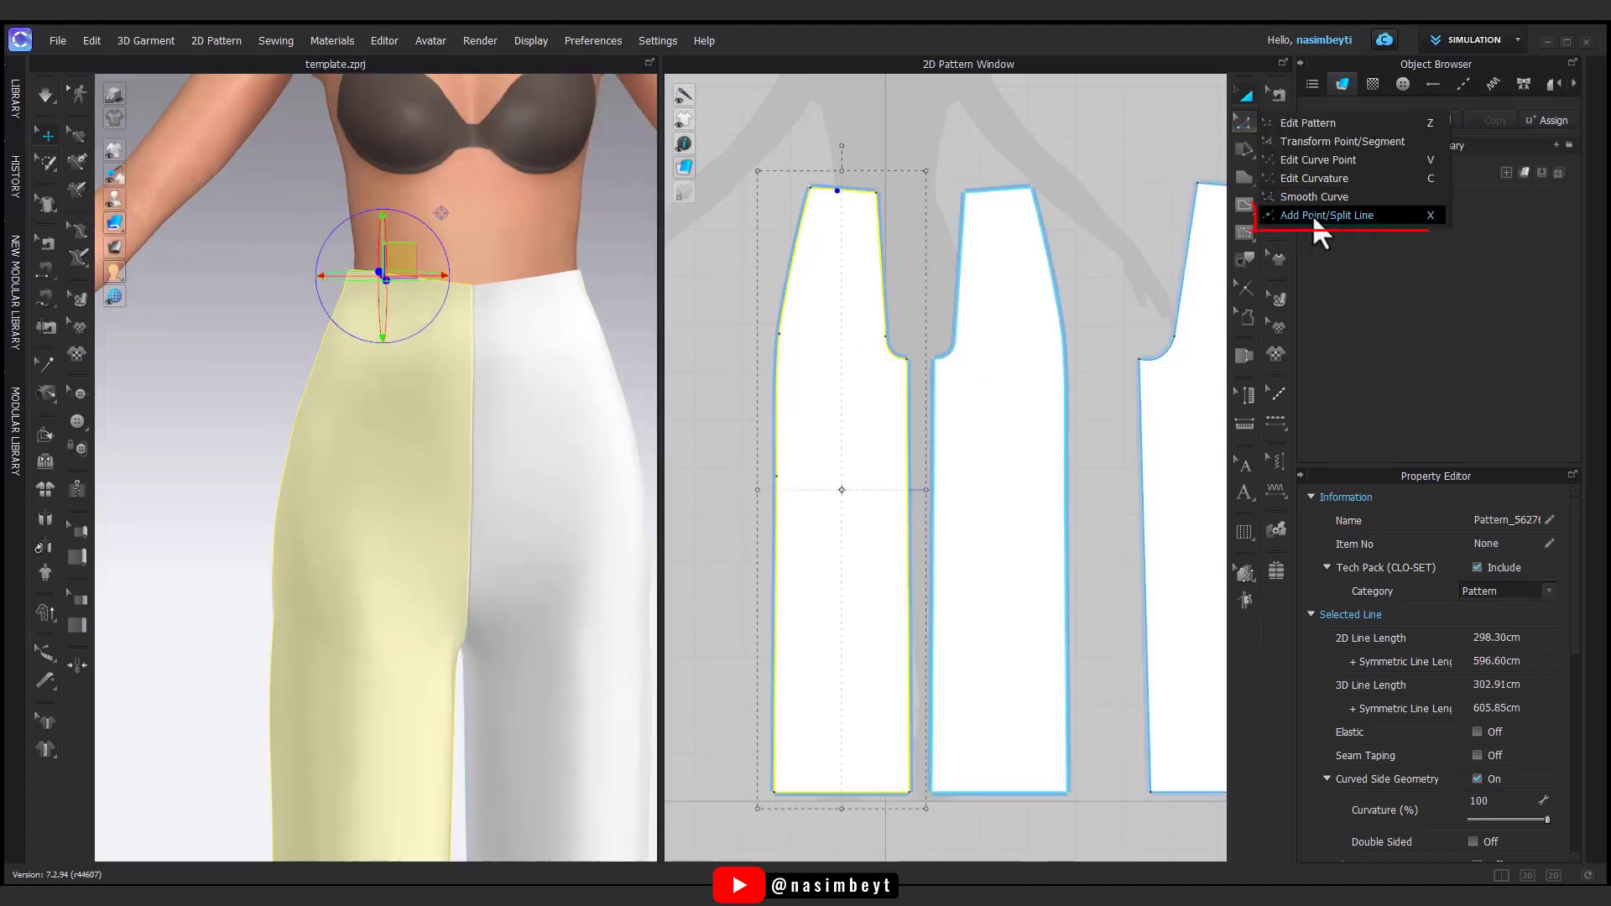
left_click(1312, 214)
left_click(1010, 187)
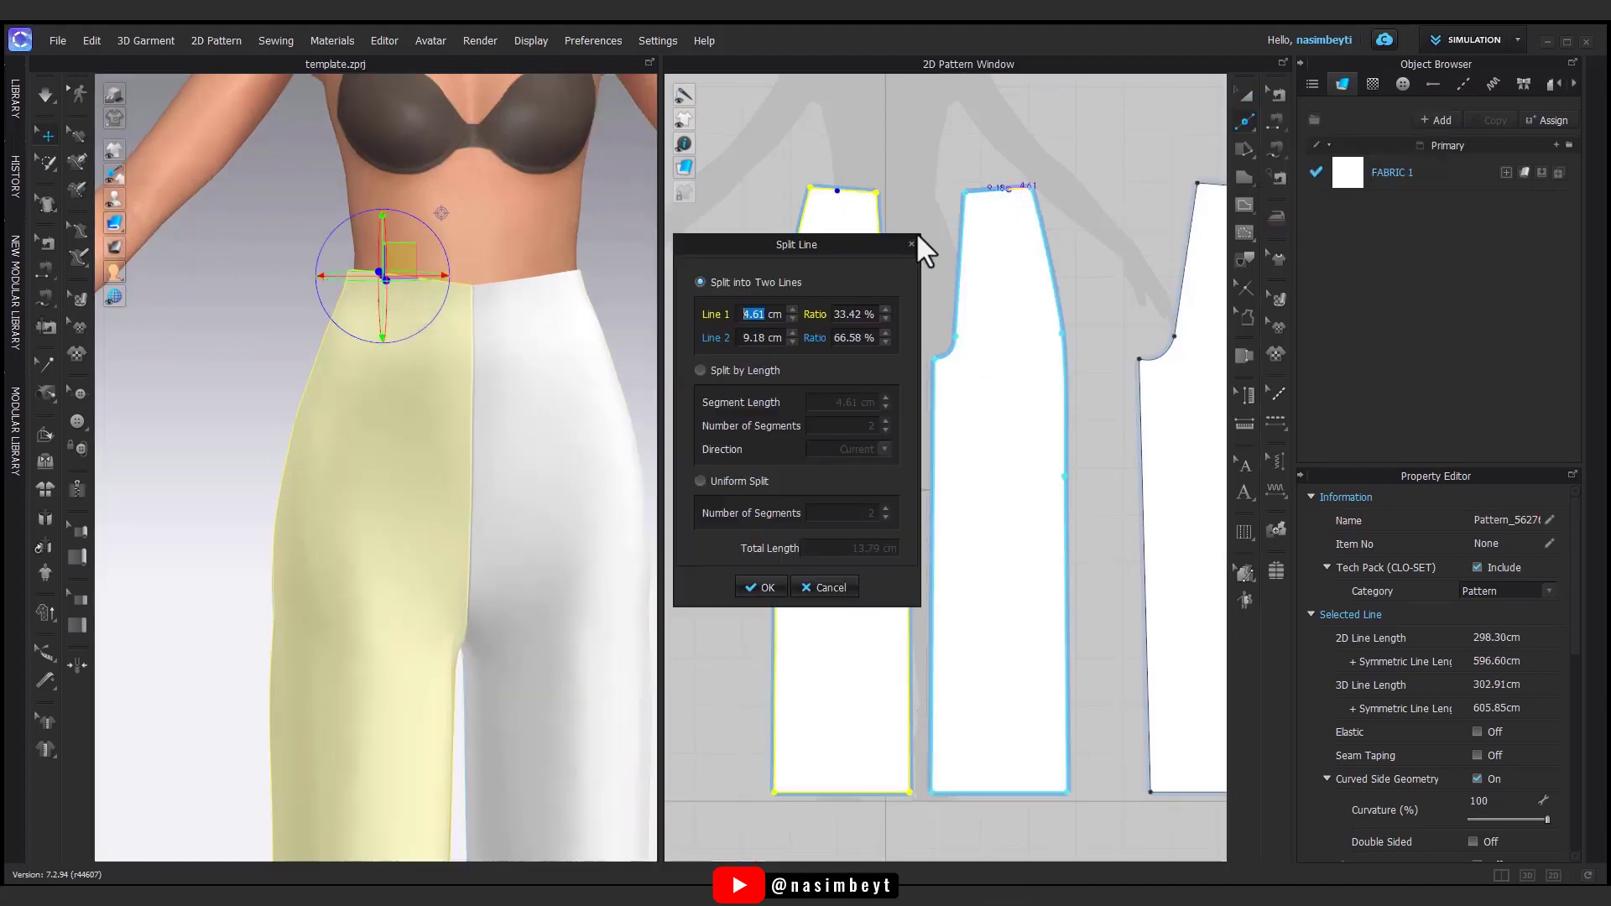
type("6")
left_click(760, 586)
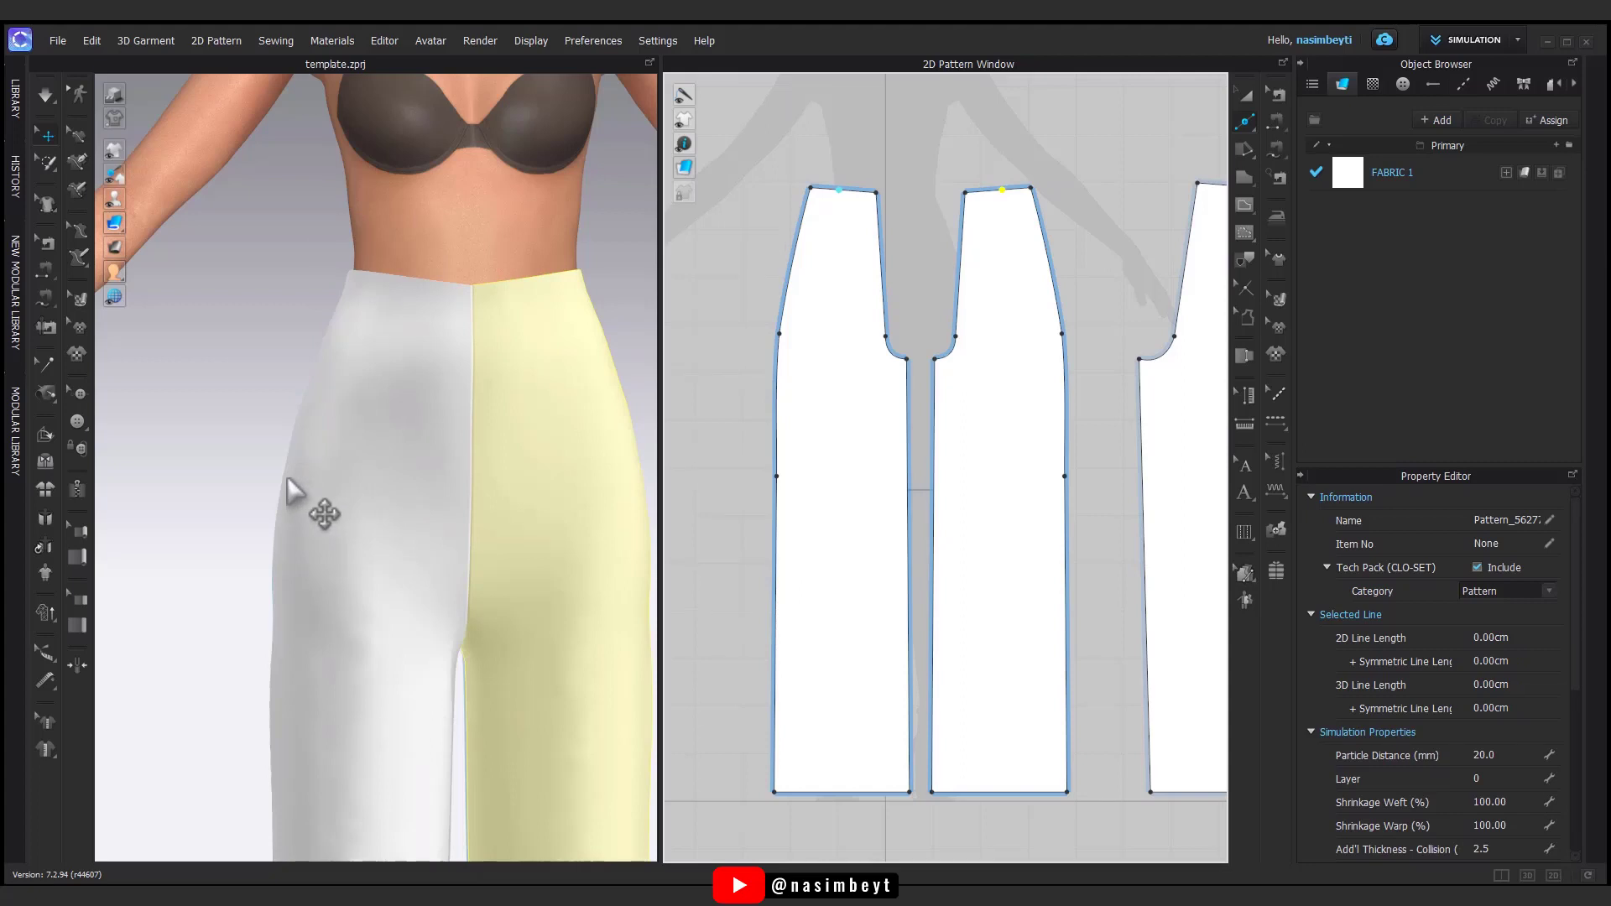
- Split the front panel's side seam with a point 16 cm below the waistline
left_click(295, 445)
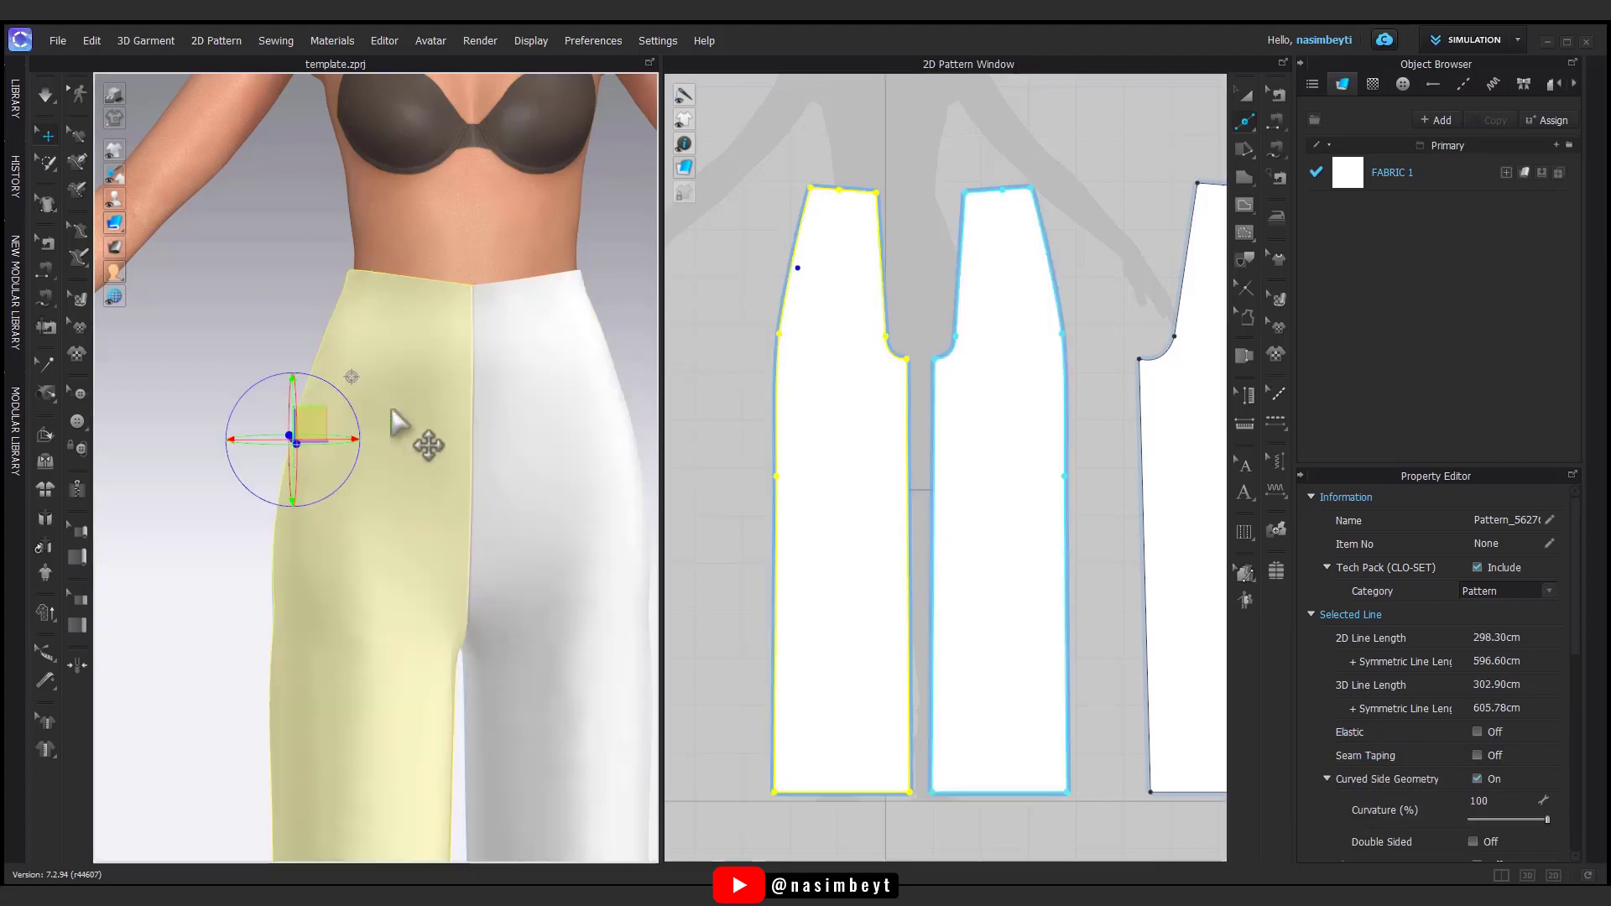
left_click(1050, 266)
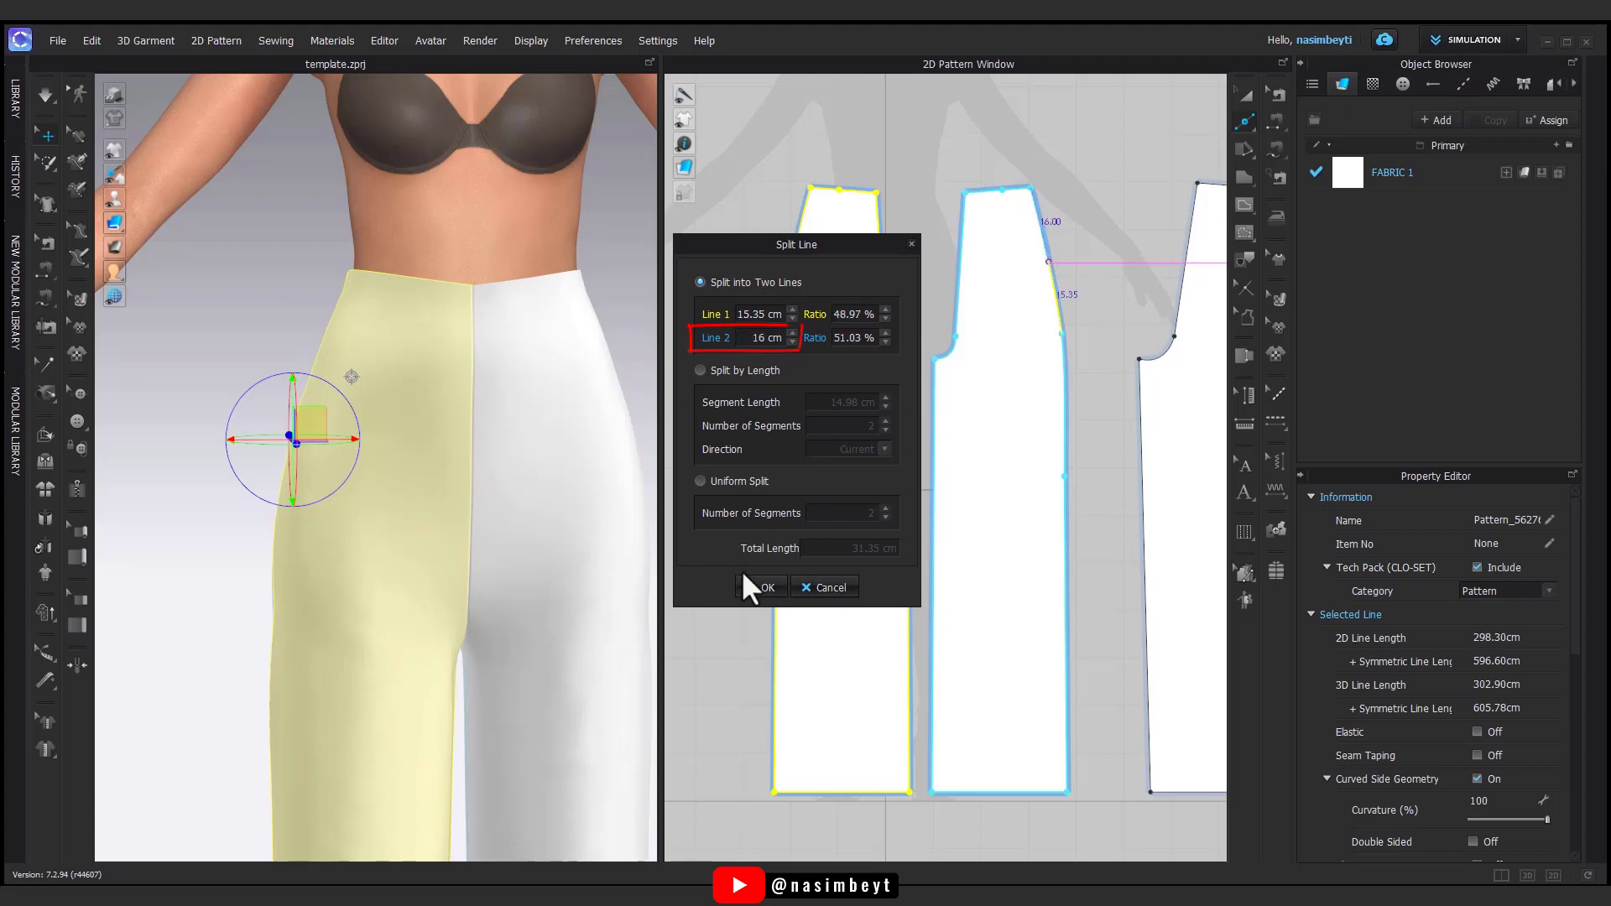
left_click(759, 587)
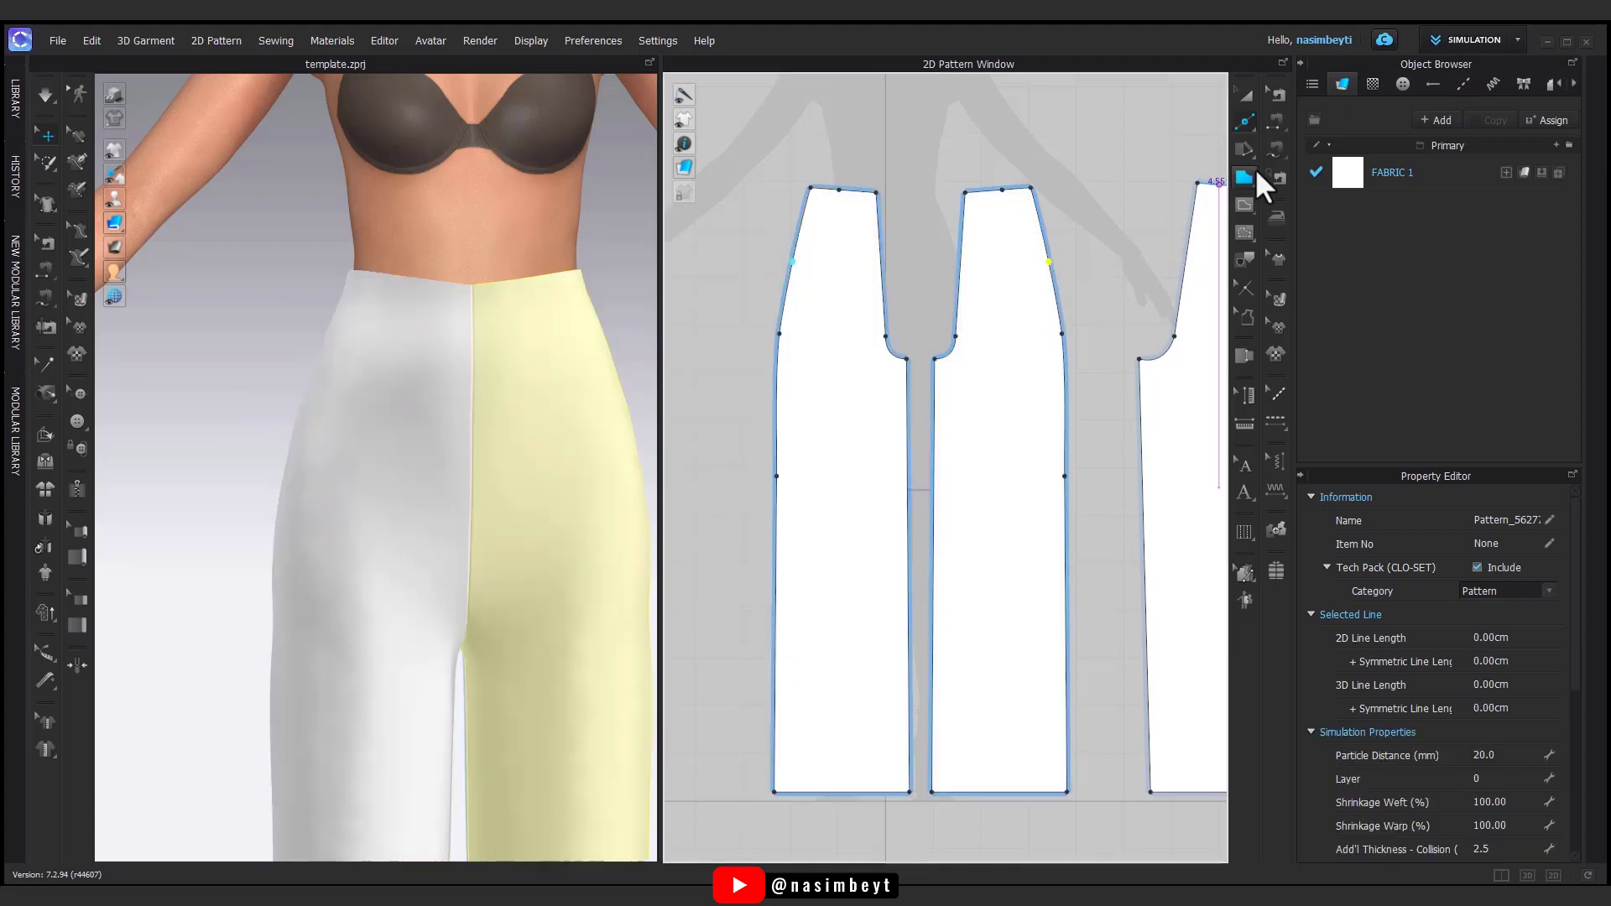
- Draw a straight internal line on the front panel from the waistline point to the side seam point
left_click(1245, 204)
left_click(1295, 203)
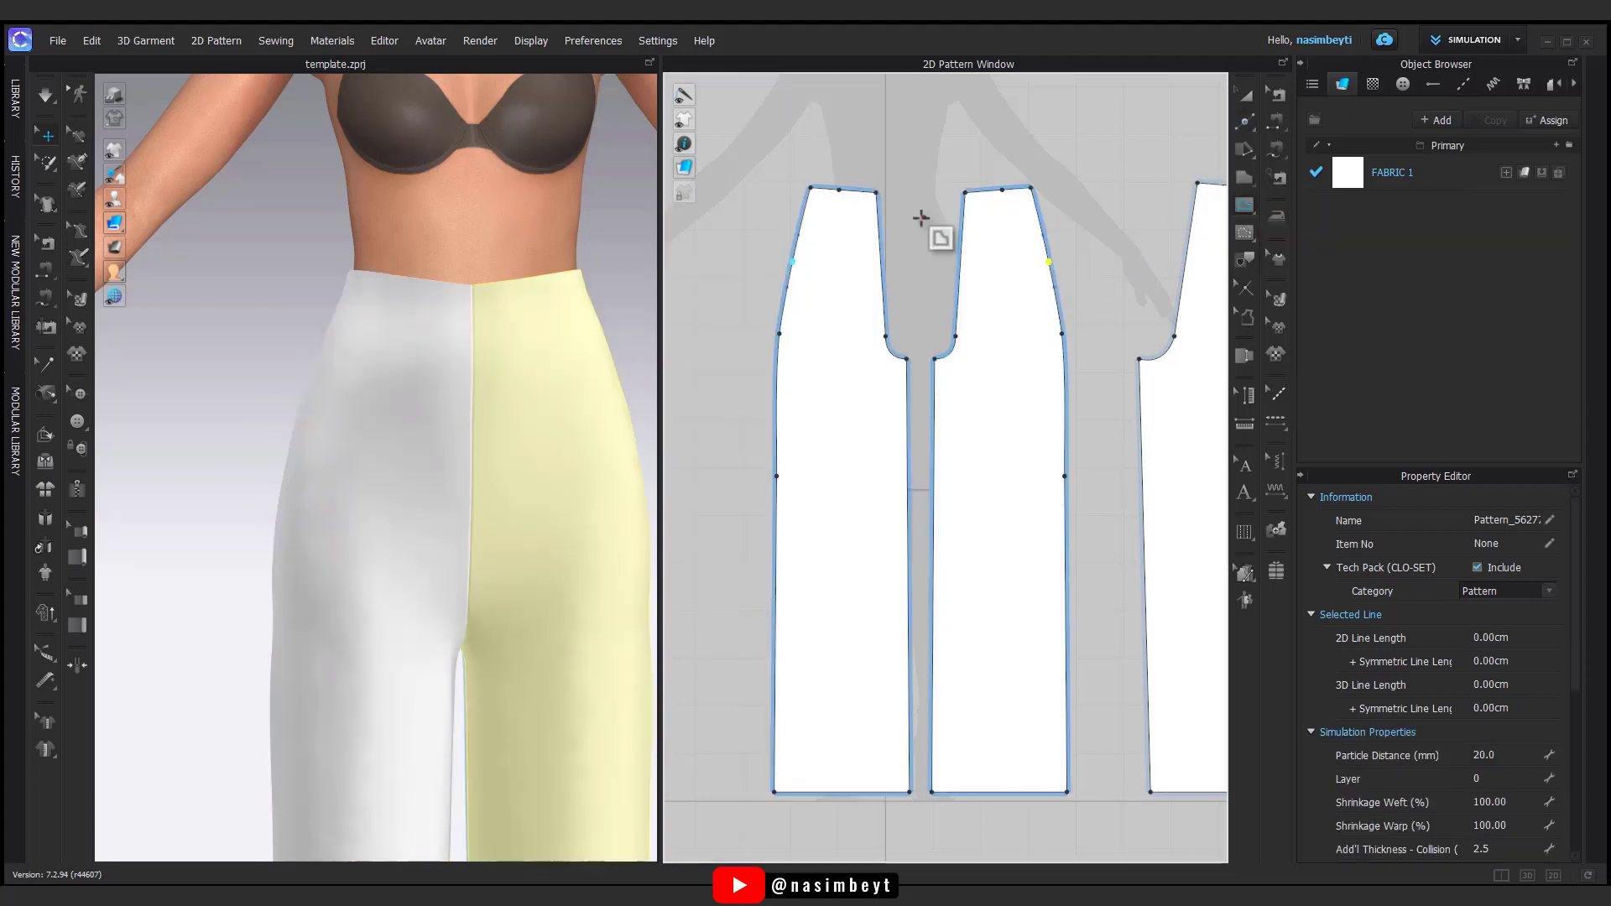
left_click(839, 190)
double_click(793, 262)
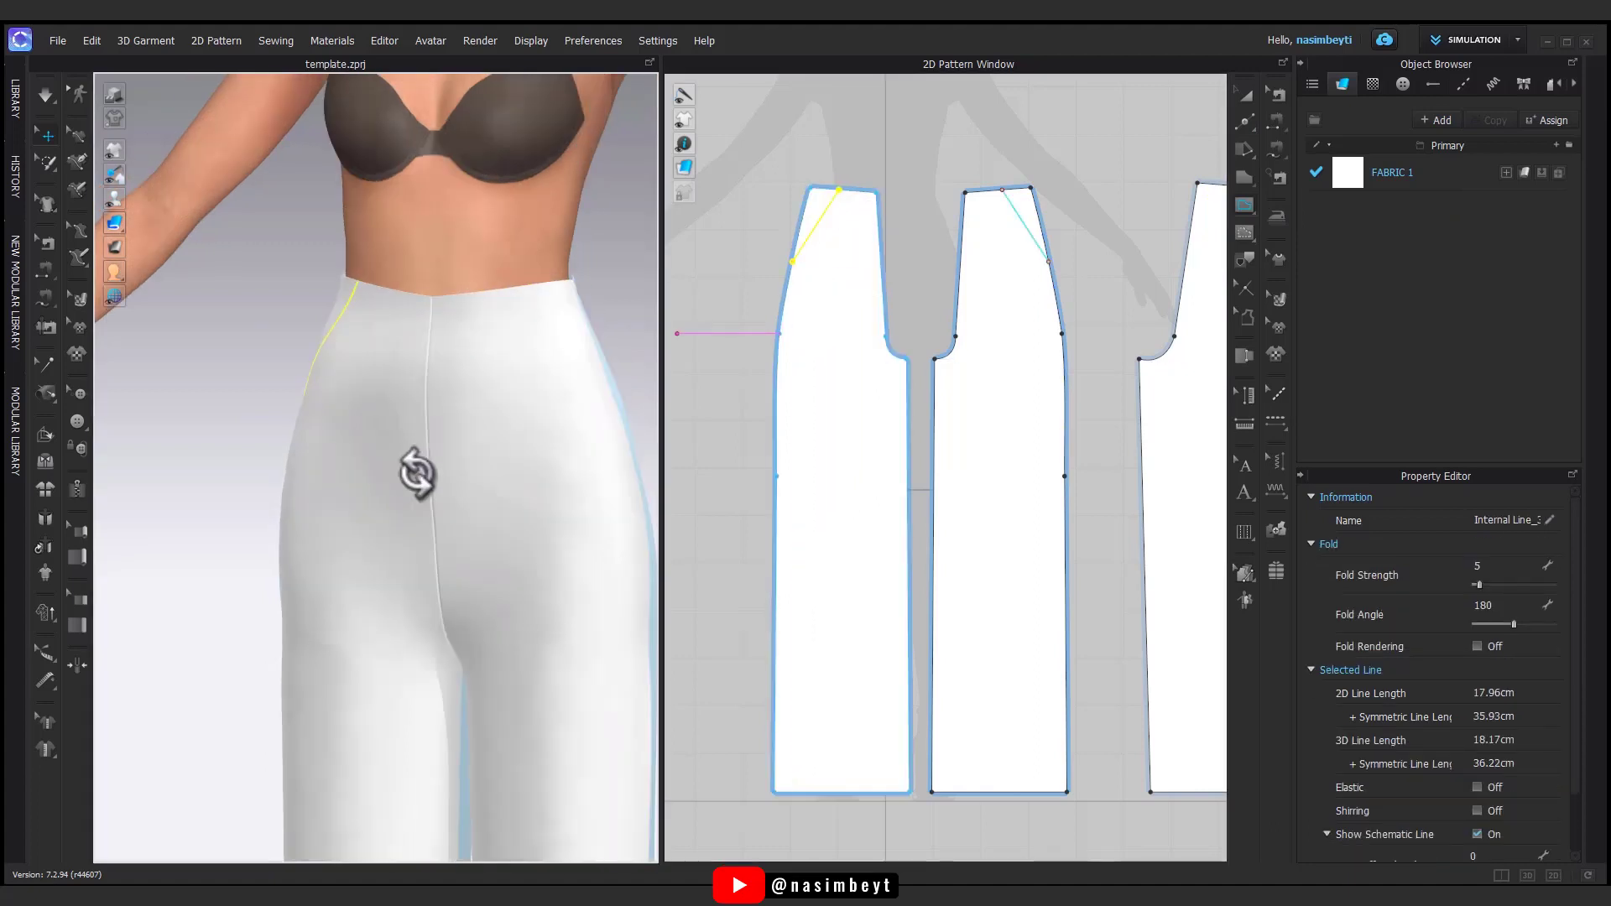
- Examine how the slanted pocket lines sit on both front panels of the trousers
right_click_drag(417, 473, 445, 456)
scroll(464, 471, "down", 4)
right_click(572, 206)
left_click(598, 219)
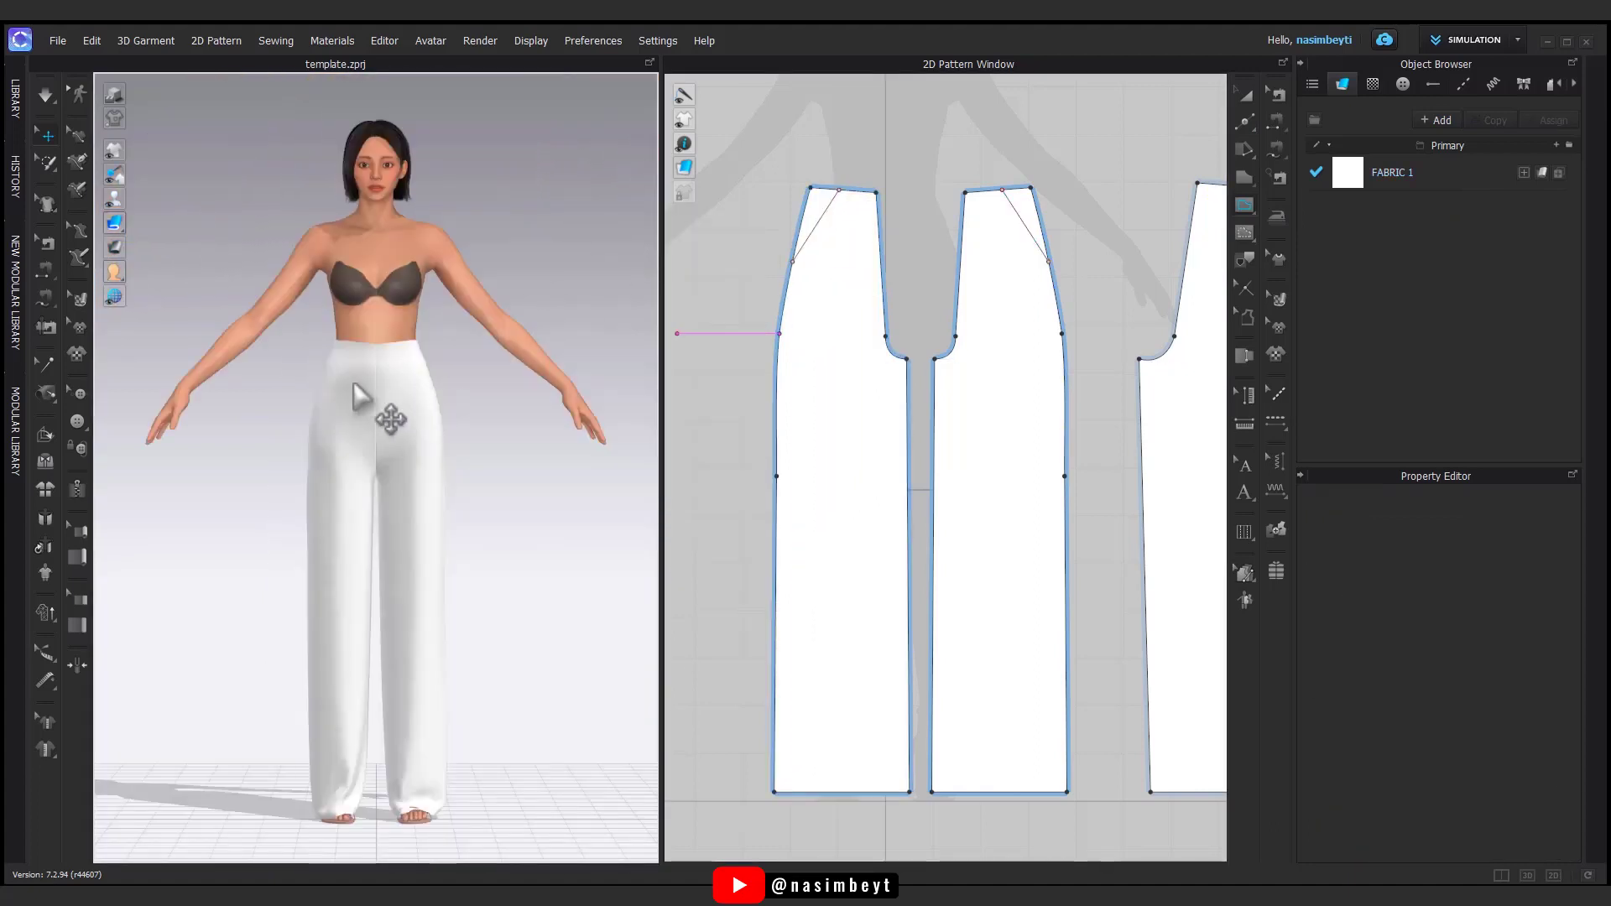
scroll(354, 380, "up", 6)
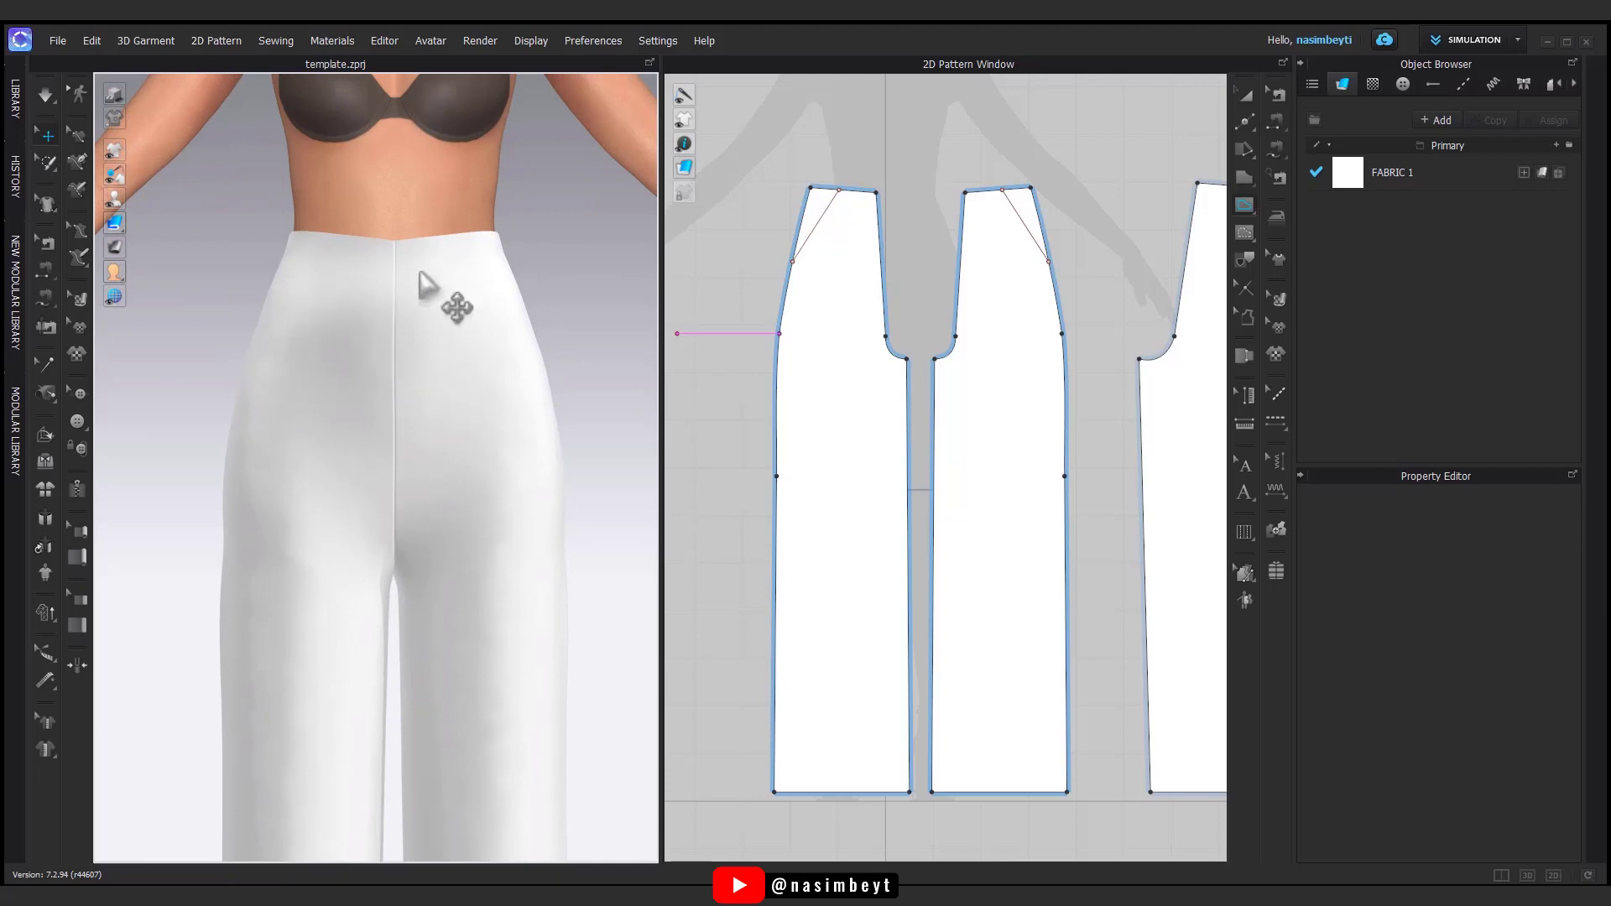
left_click(1242, 103)
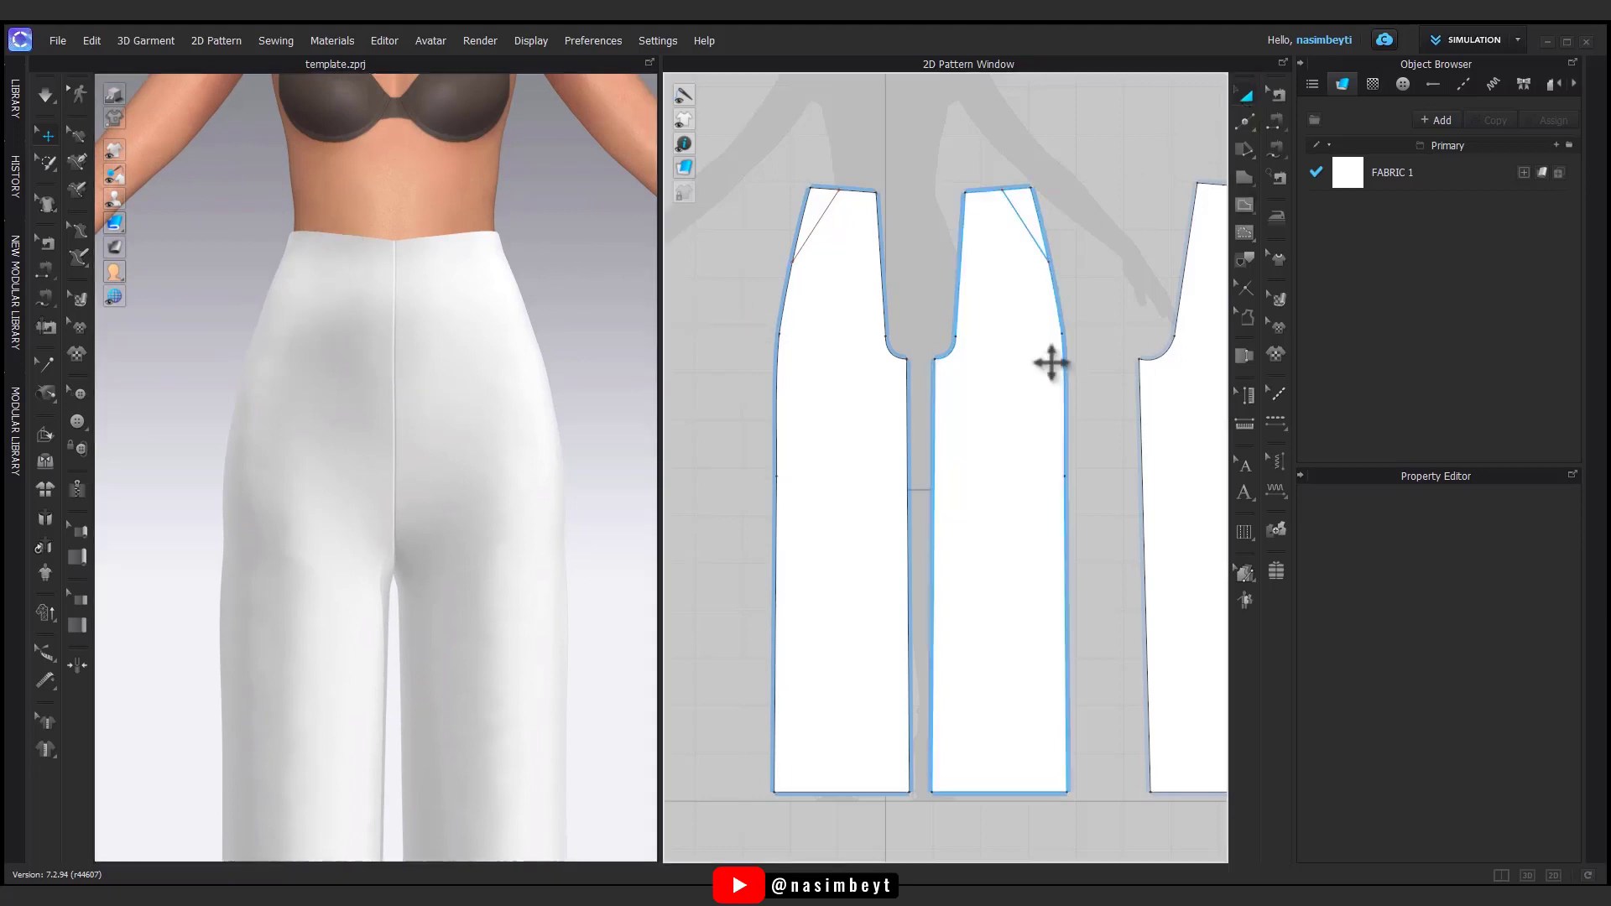
left_click(1043, 367)
left_click(853, 389, "shift")
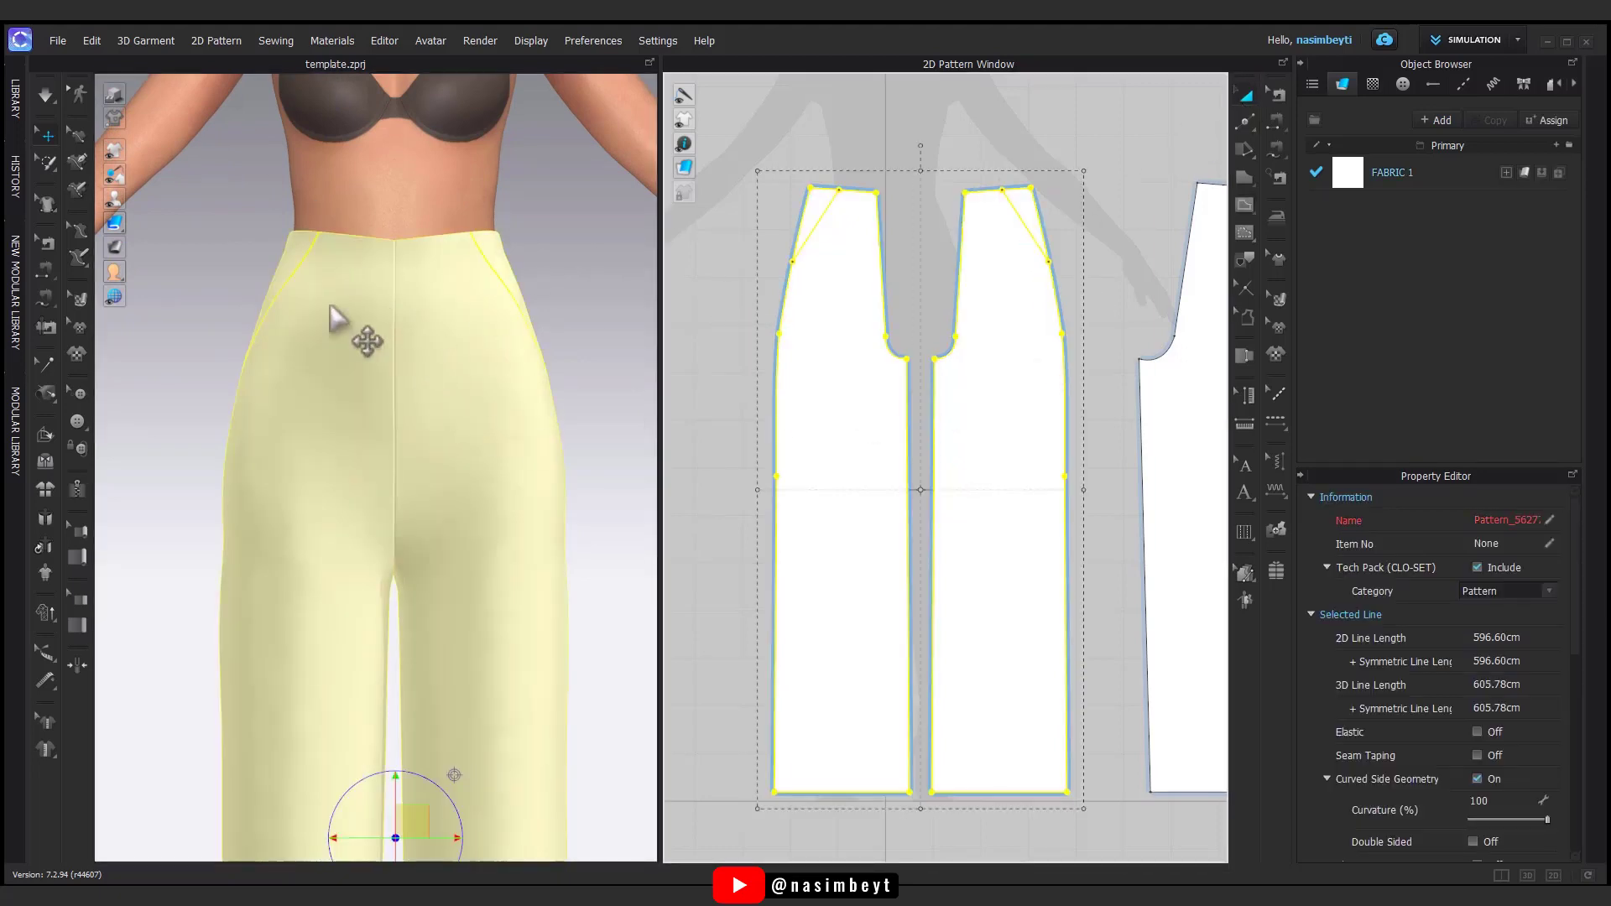
left_click(1181, 126)
- Move the pocket line's waistline end 1 cm towards the centre front
left_click(1245, 123)
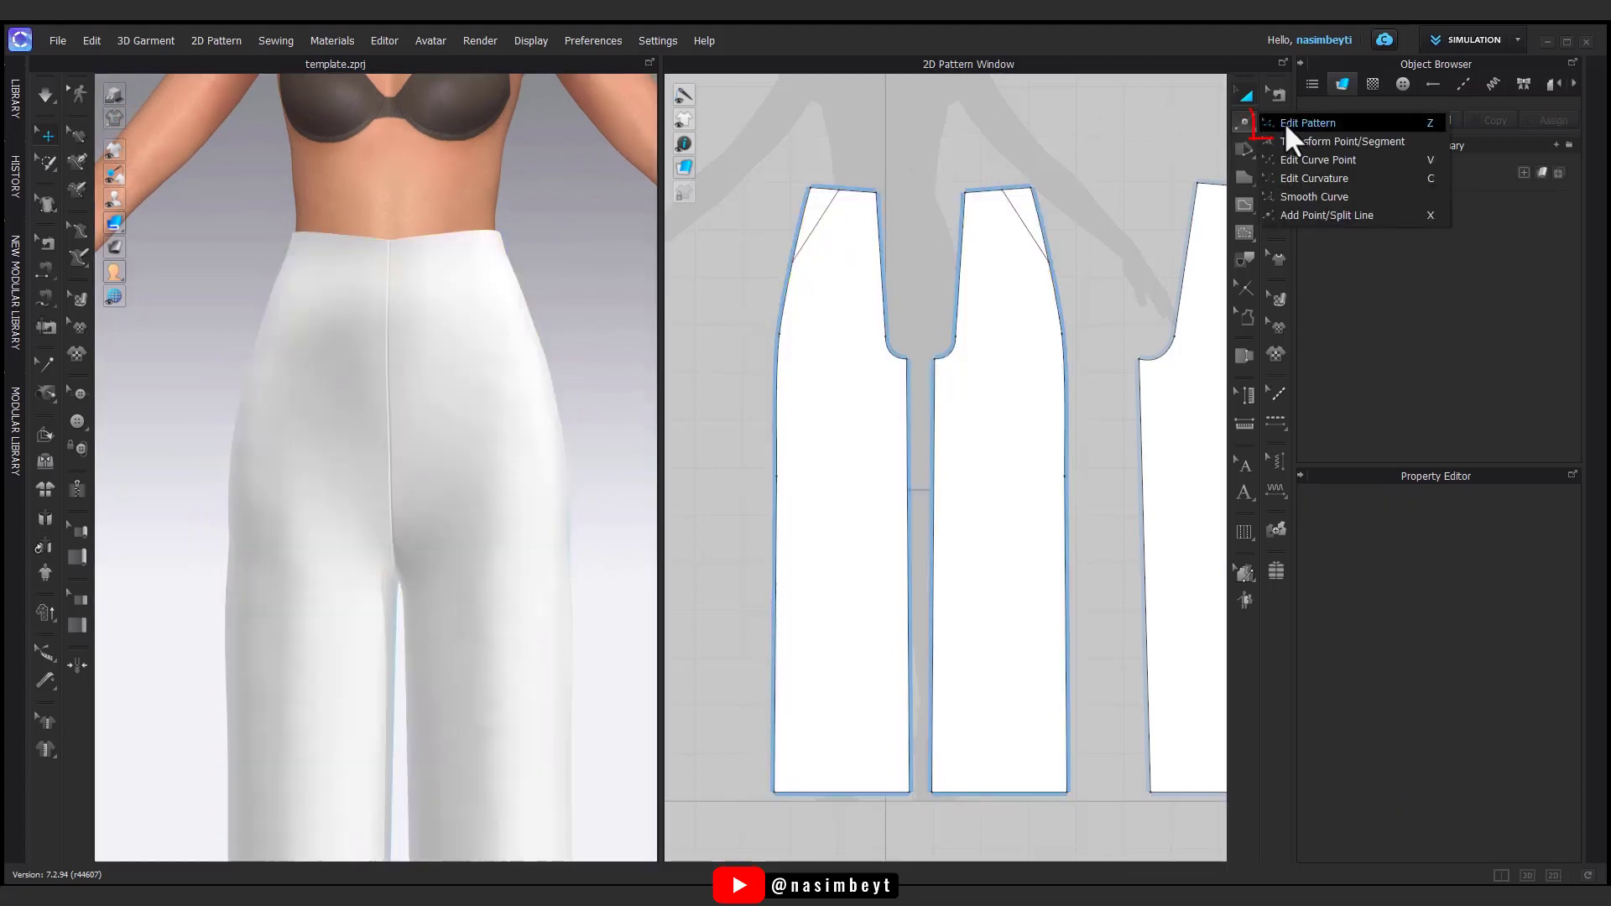
left_click(1285, 123)
left_click(835, 209)
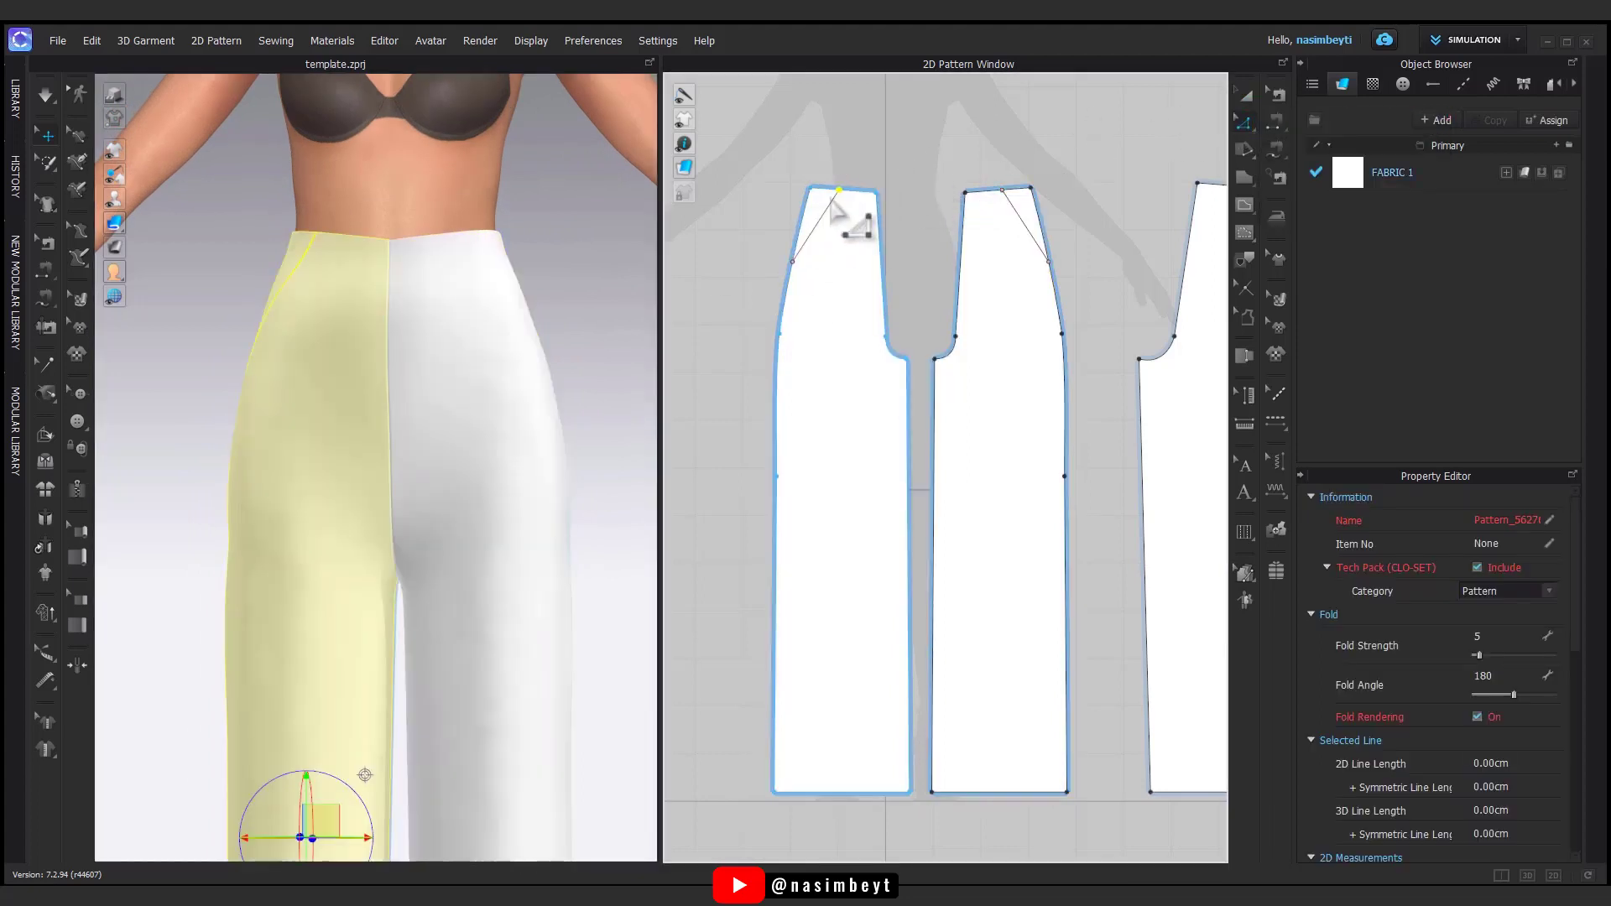
scroll(832, 195, "up", 5)
left_click_drag(877, 183, 895, 188)
right_click(895, 187)
type("1")
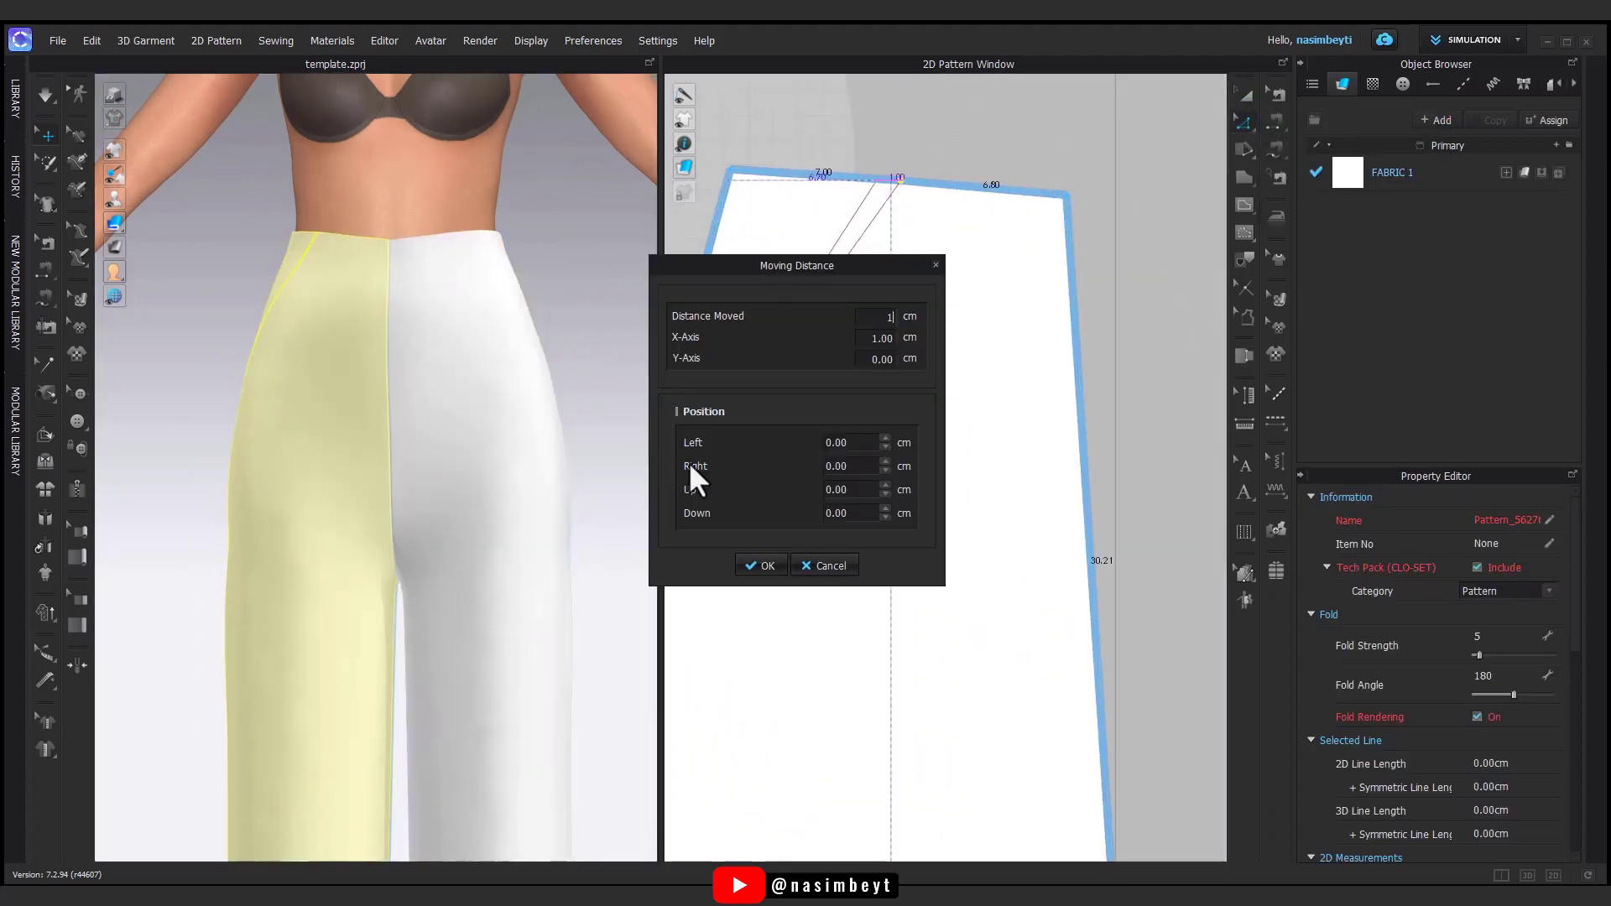
left_click(740, 565)
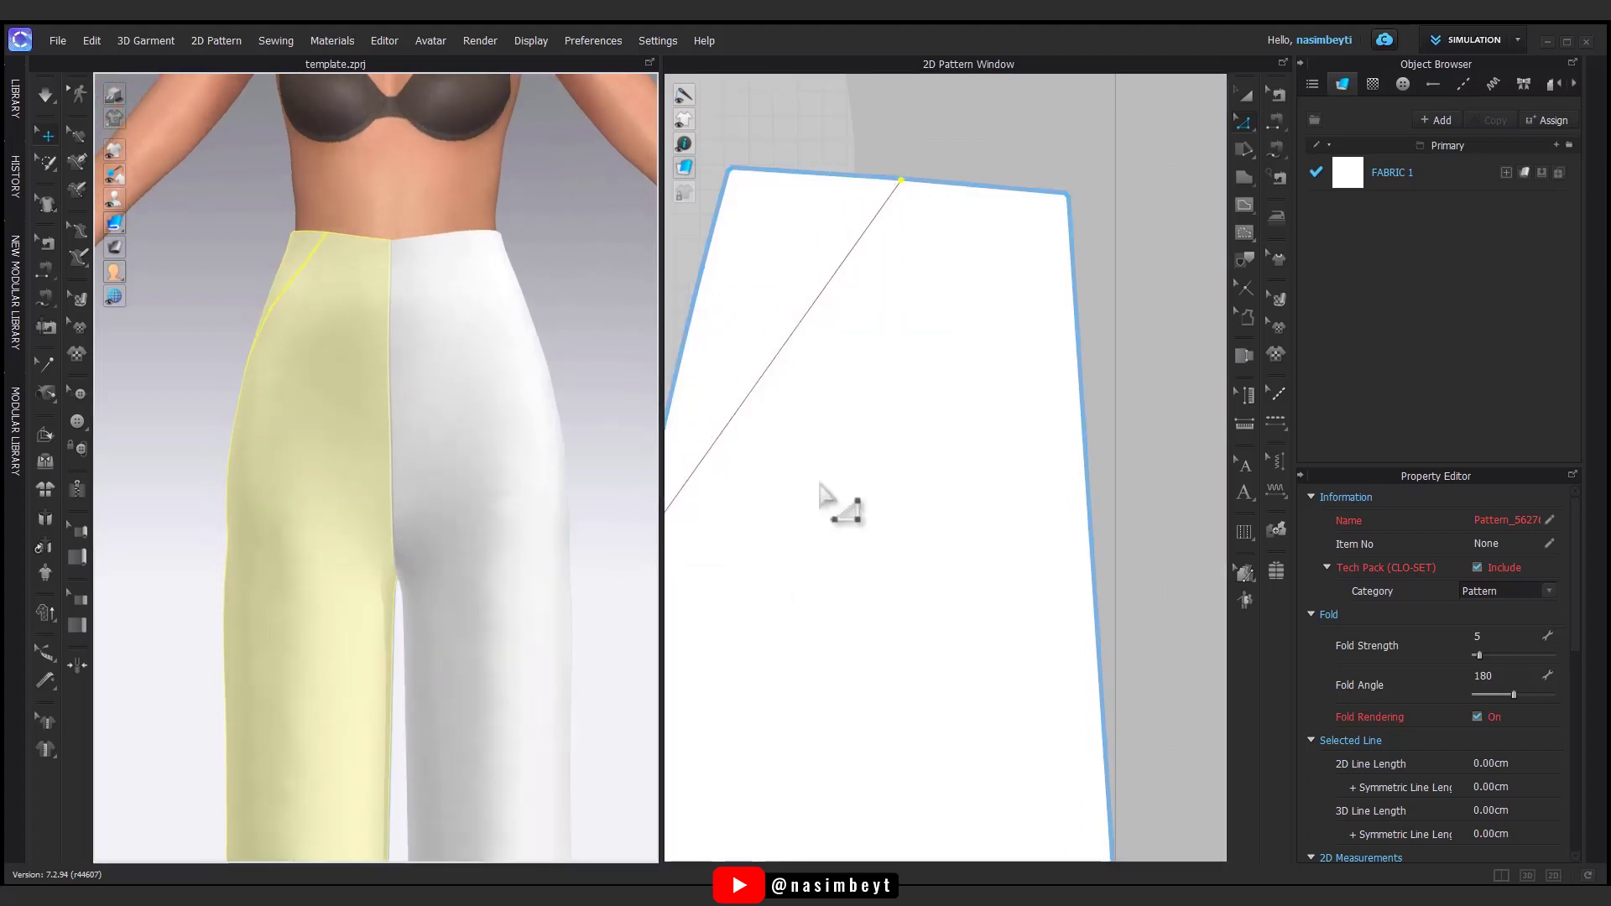
- Add a curve point midway along the pocket line, bow it inward and downward, and check the curve on both front panels
scroll(820, 491, "down", 3)
left_click(1246, 123)
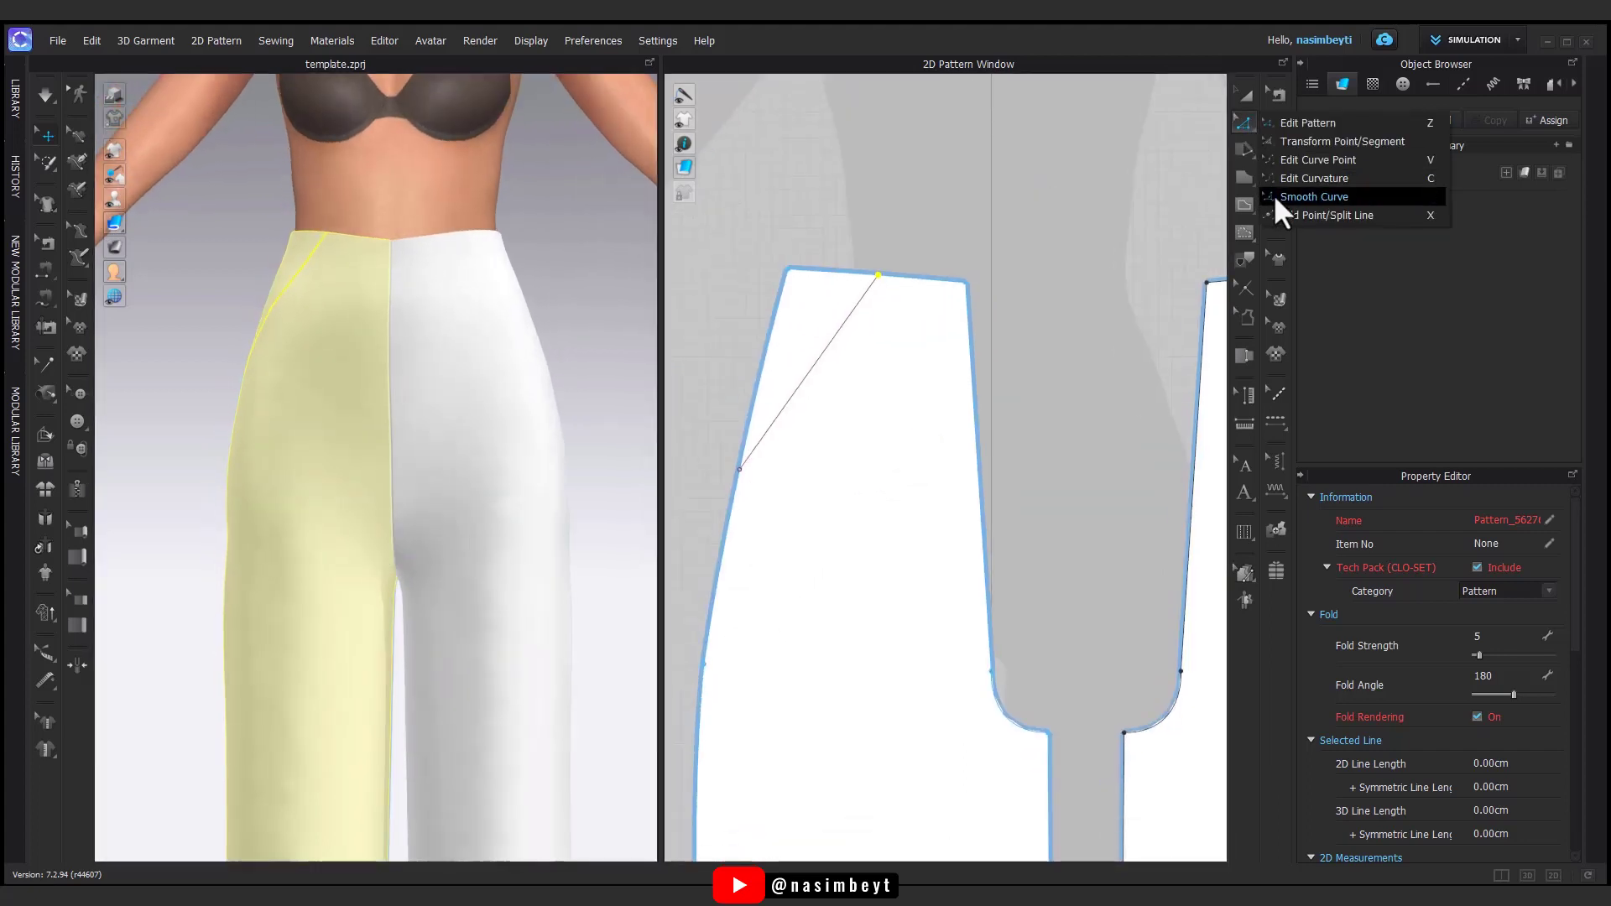
left_click(1311, 160)
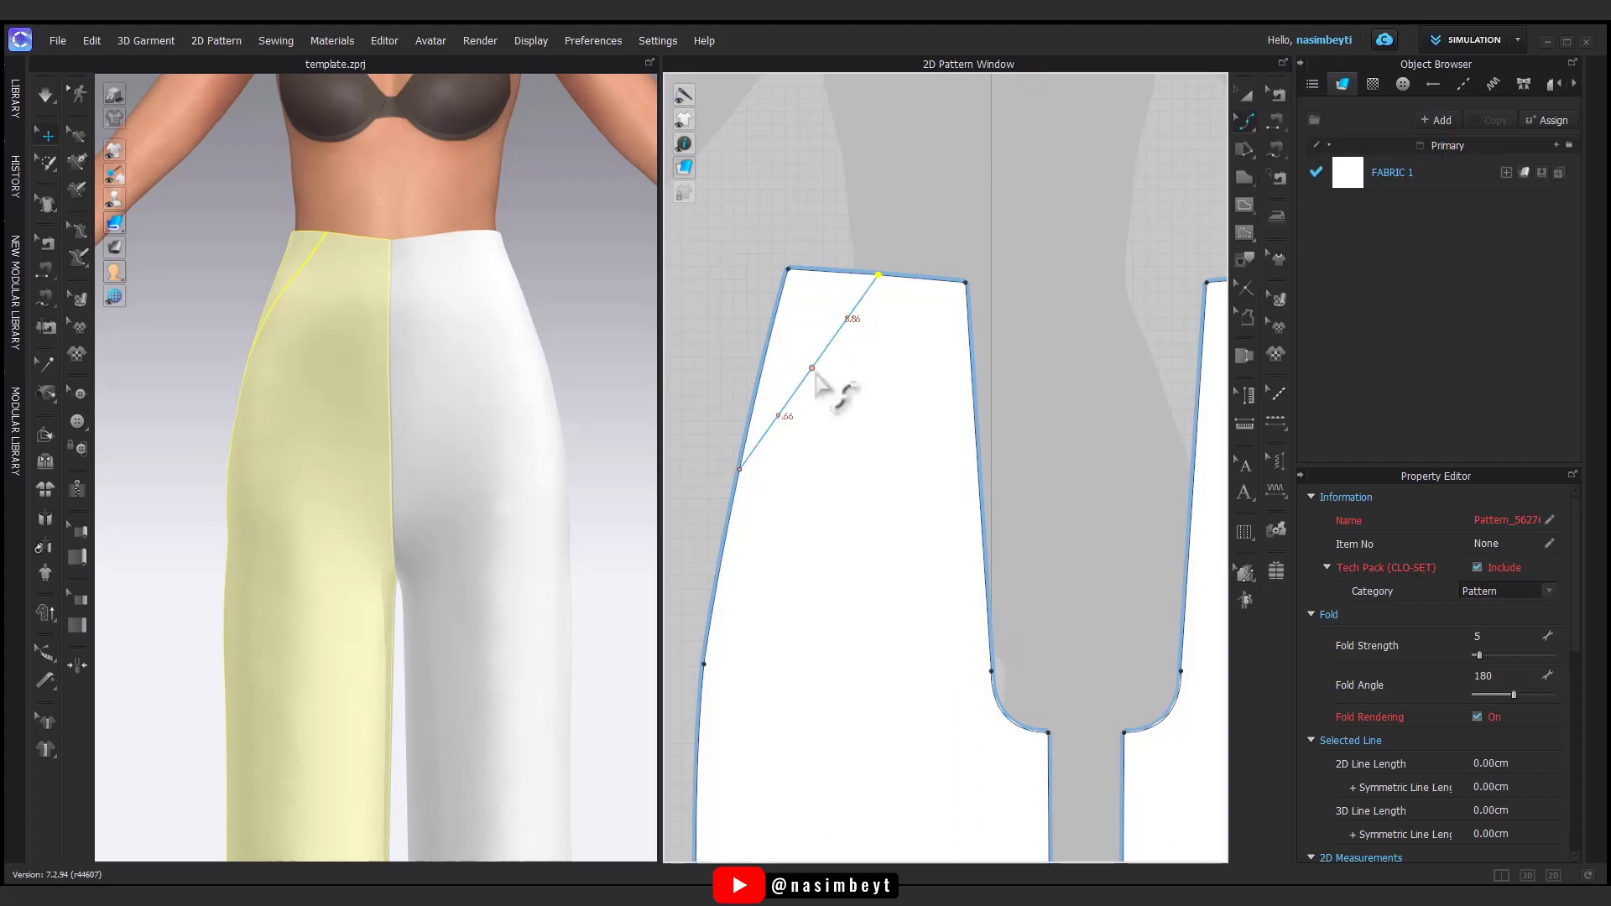
left_click(814, 371)
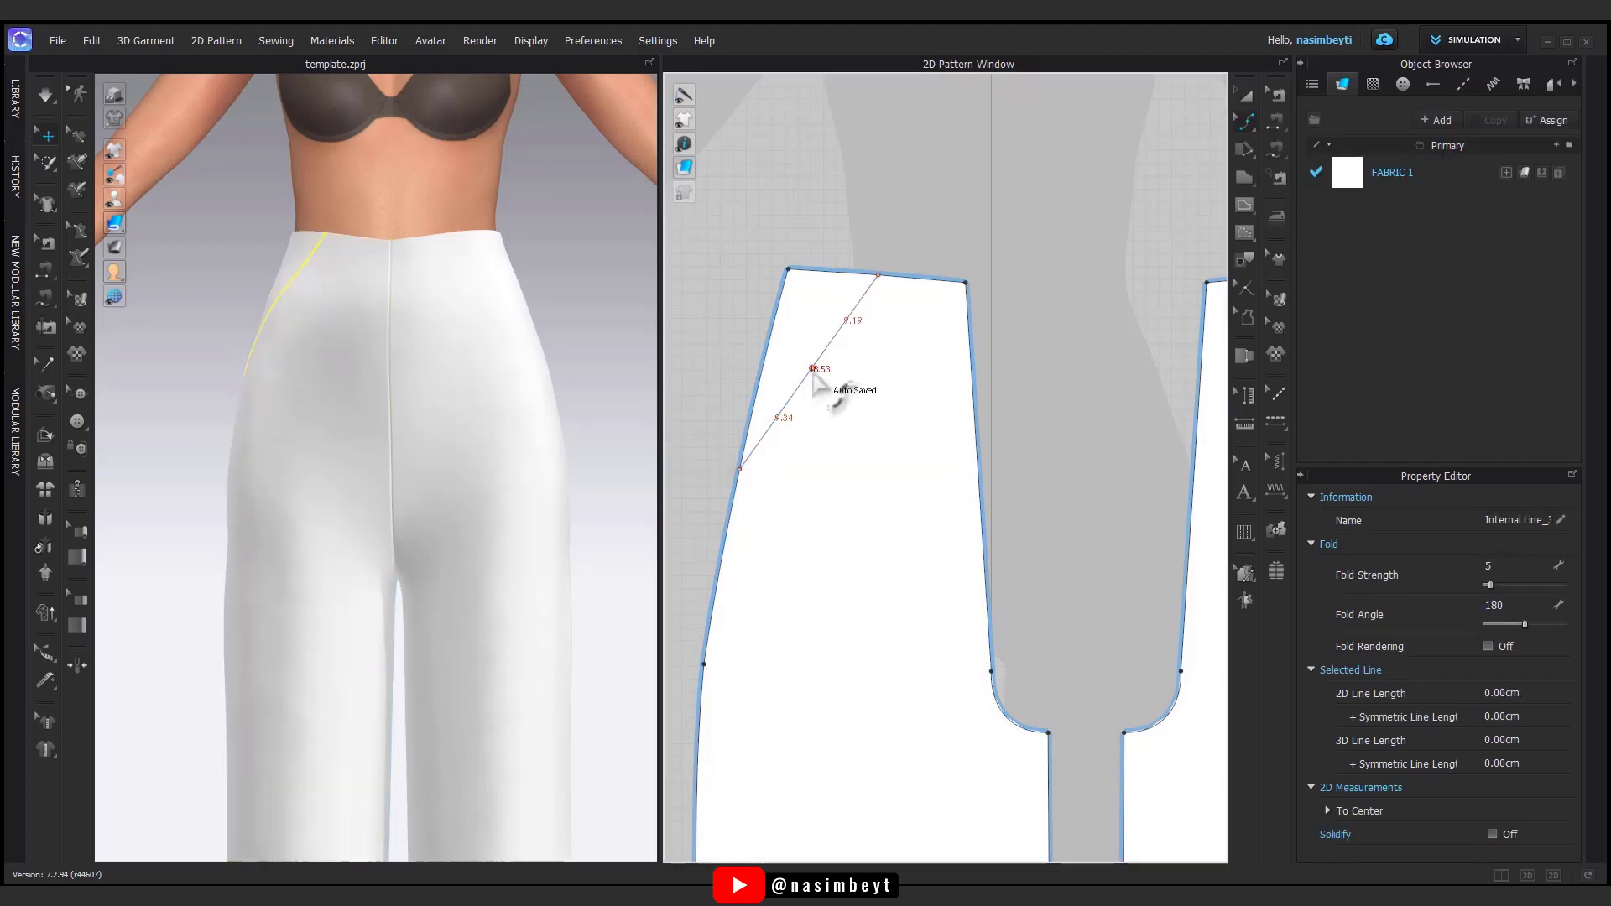
left_click_drag(816, 373, 809, 420)
right_click_drag(487, 550, 459, 548)
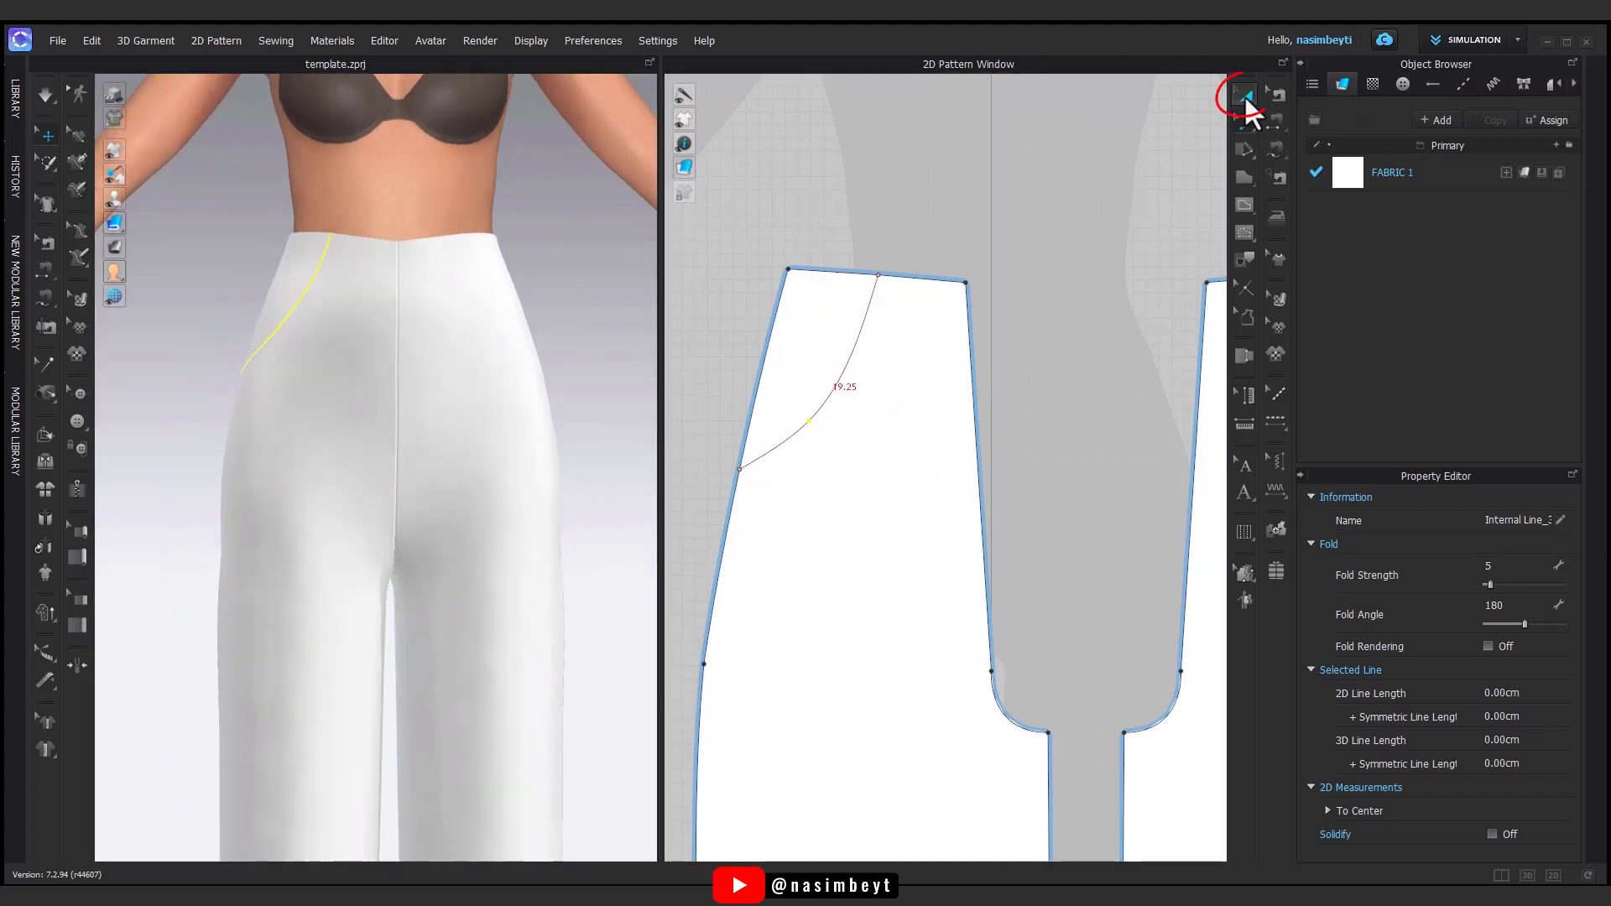
left_click(1246, 96)
scroll(991, 380, "down", 3)
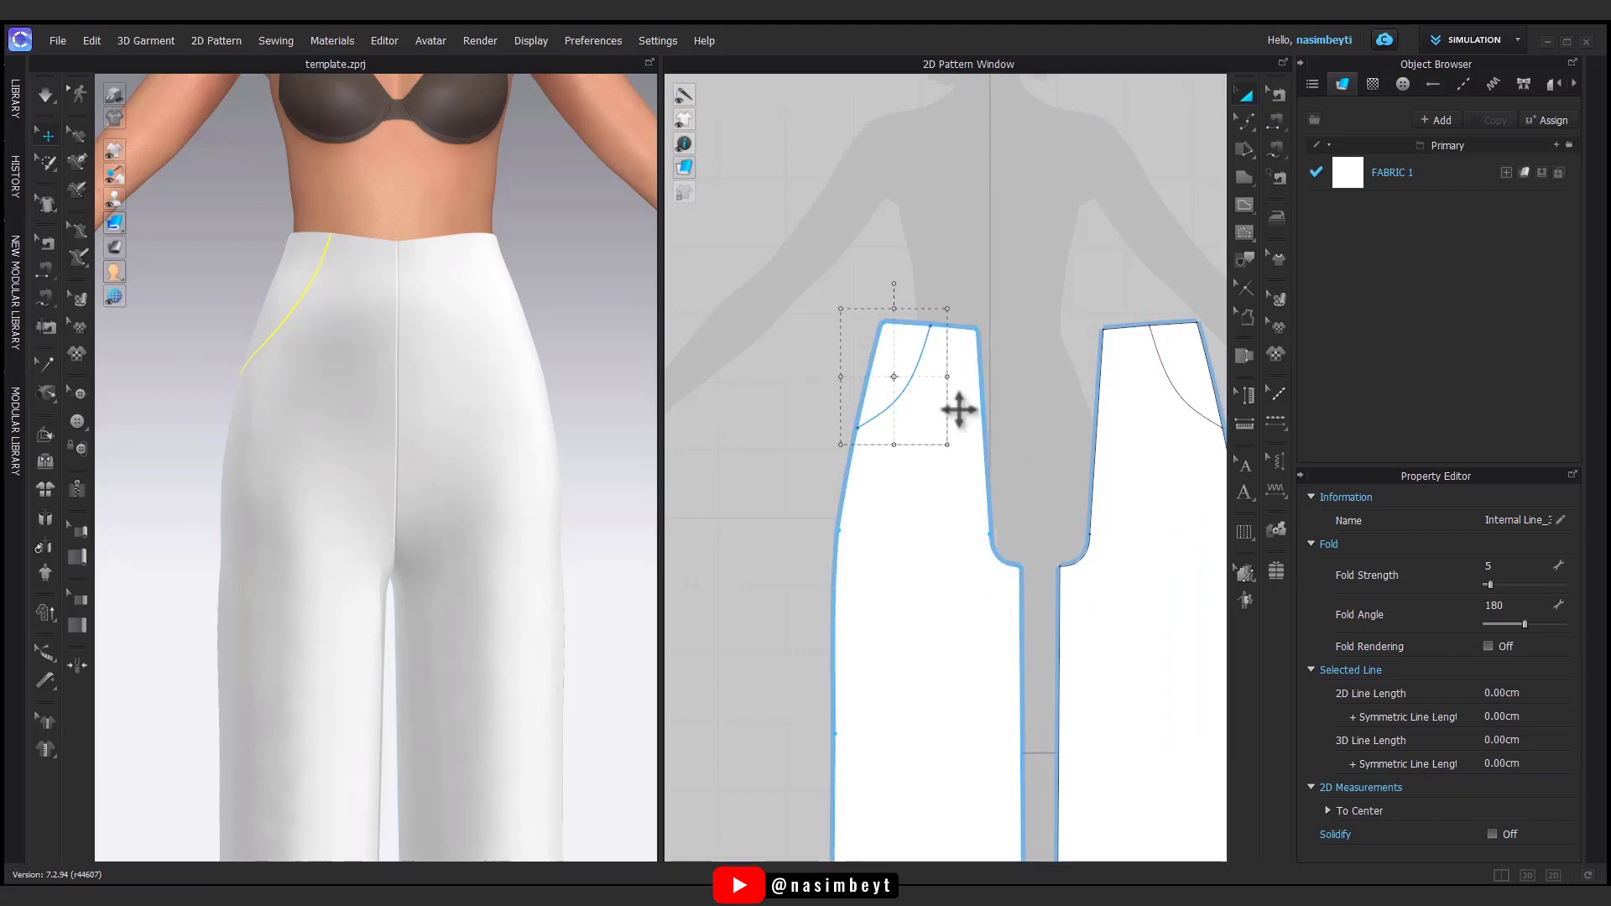
right_click_drag(432, 537, 417, 547)
left_click(977, 464)
left_click(1143, 519, "shift")
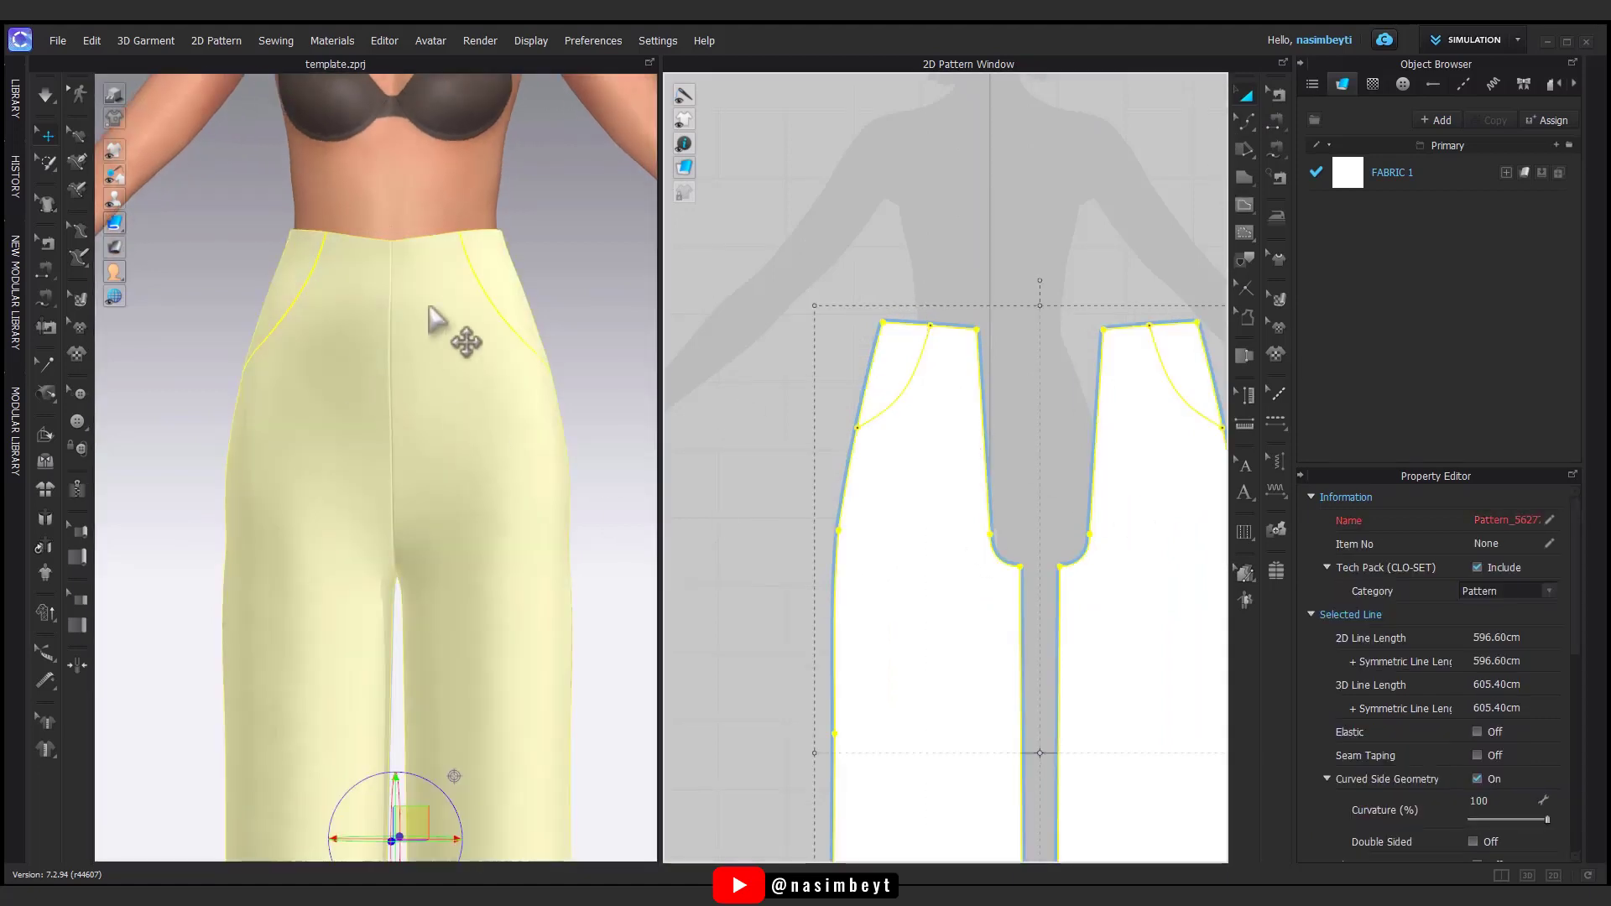
left_click(1184, 184)
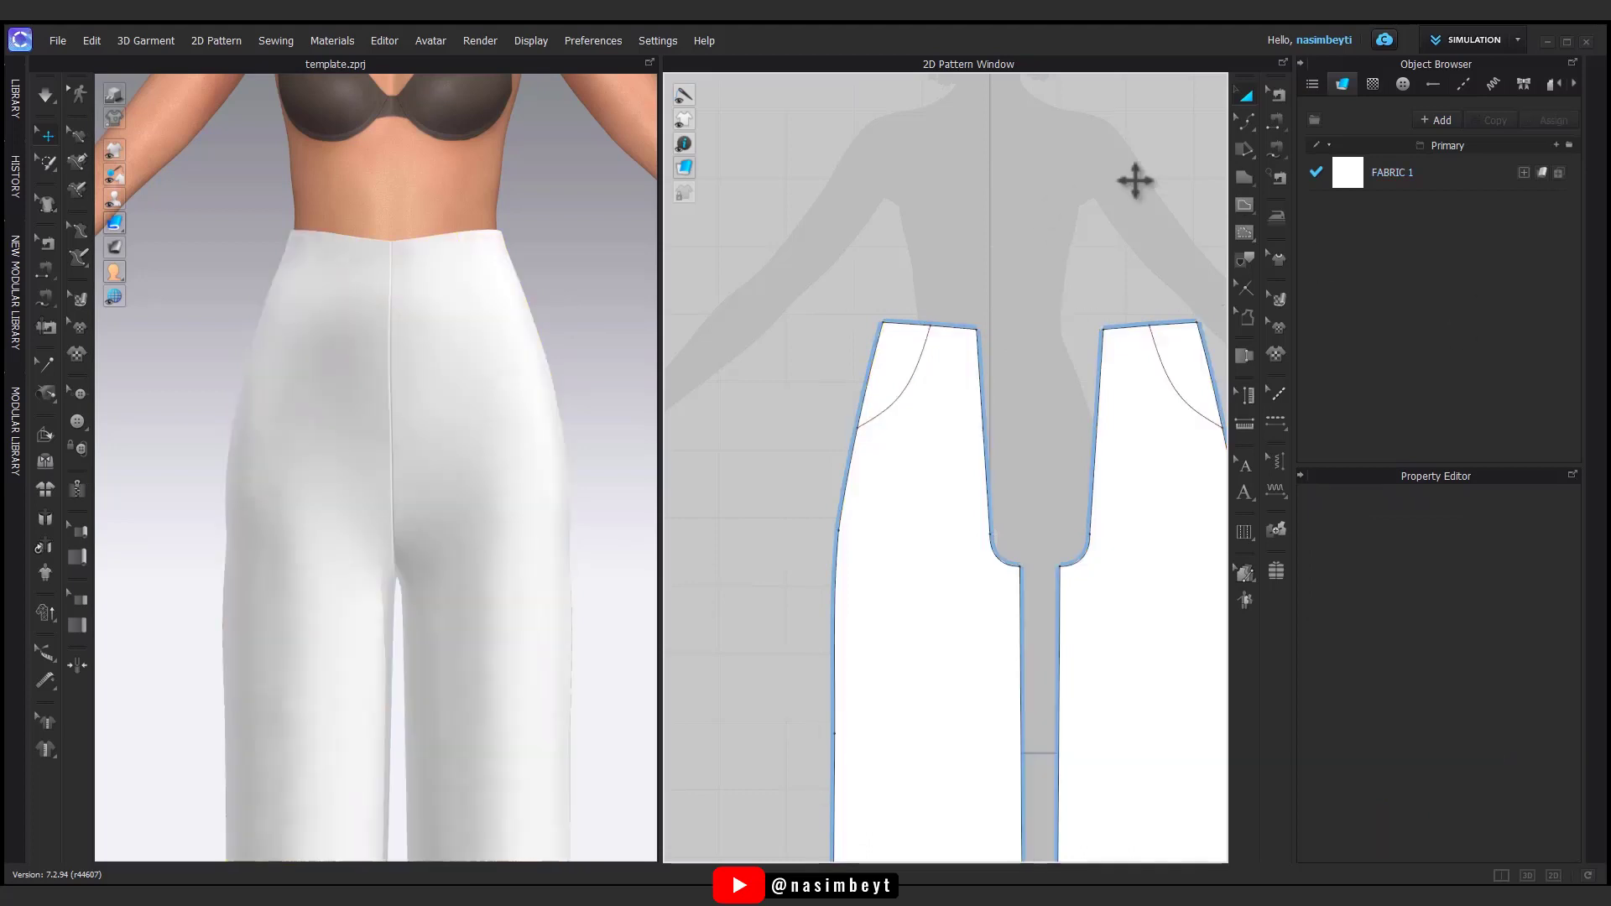
- Raise the front panels' centre-front waist corner to level the waistline, and simulate the garment
left_click(1246, 120)
left_click(1279, 123)
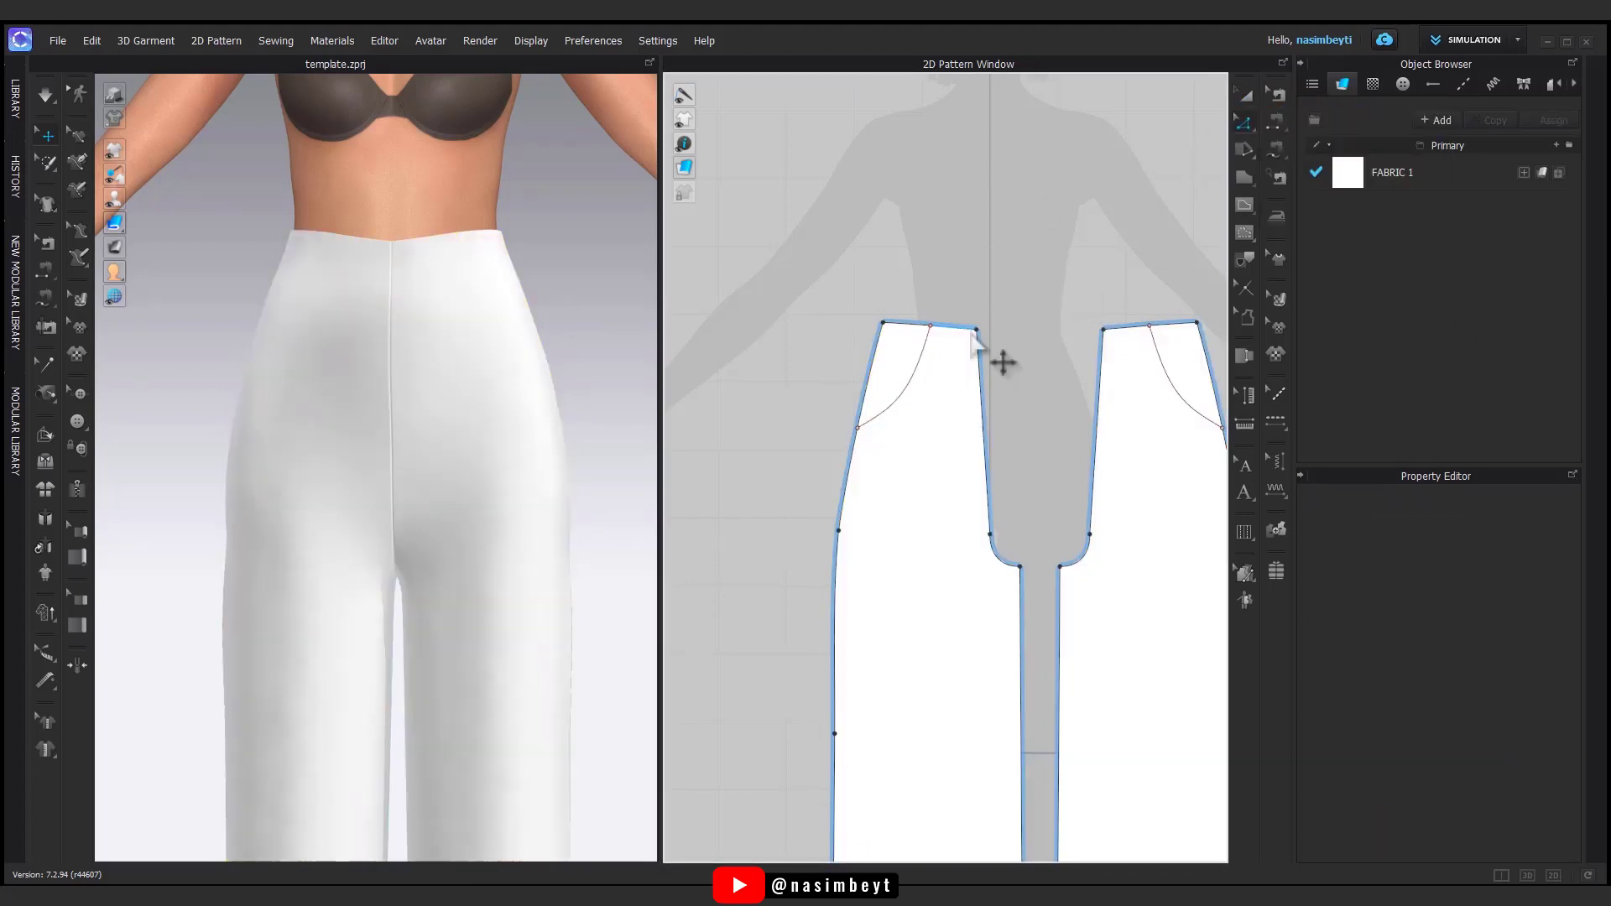
left_click(978, 330)
right_click_drag(650, 383, 491, 386)
key("space")
- Cut and sew both front panels along the curved pocket lines
scroll(993, 401, "up", 3)
middle_click_drag(1014, 441, 979, 313)
left_click(1246, 96)
left_click(1071, 264)
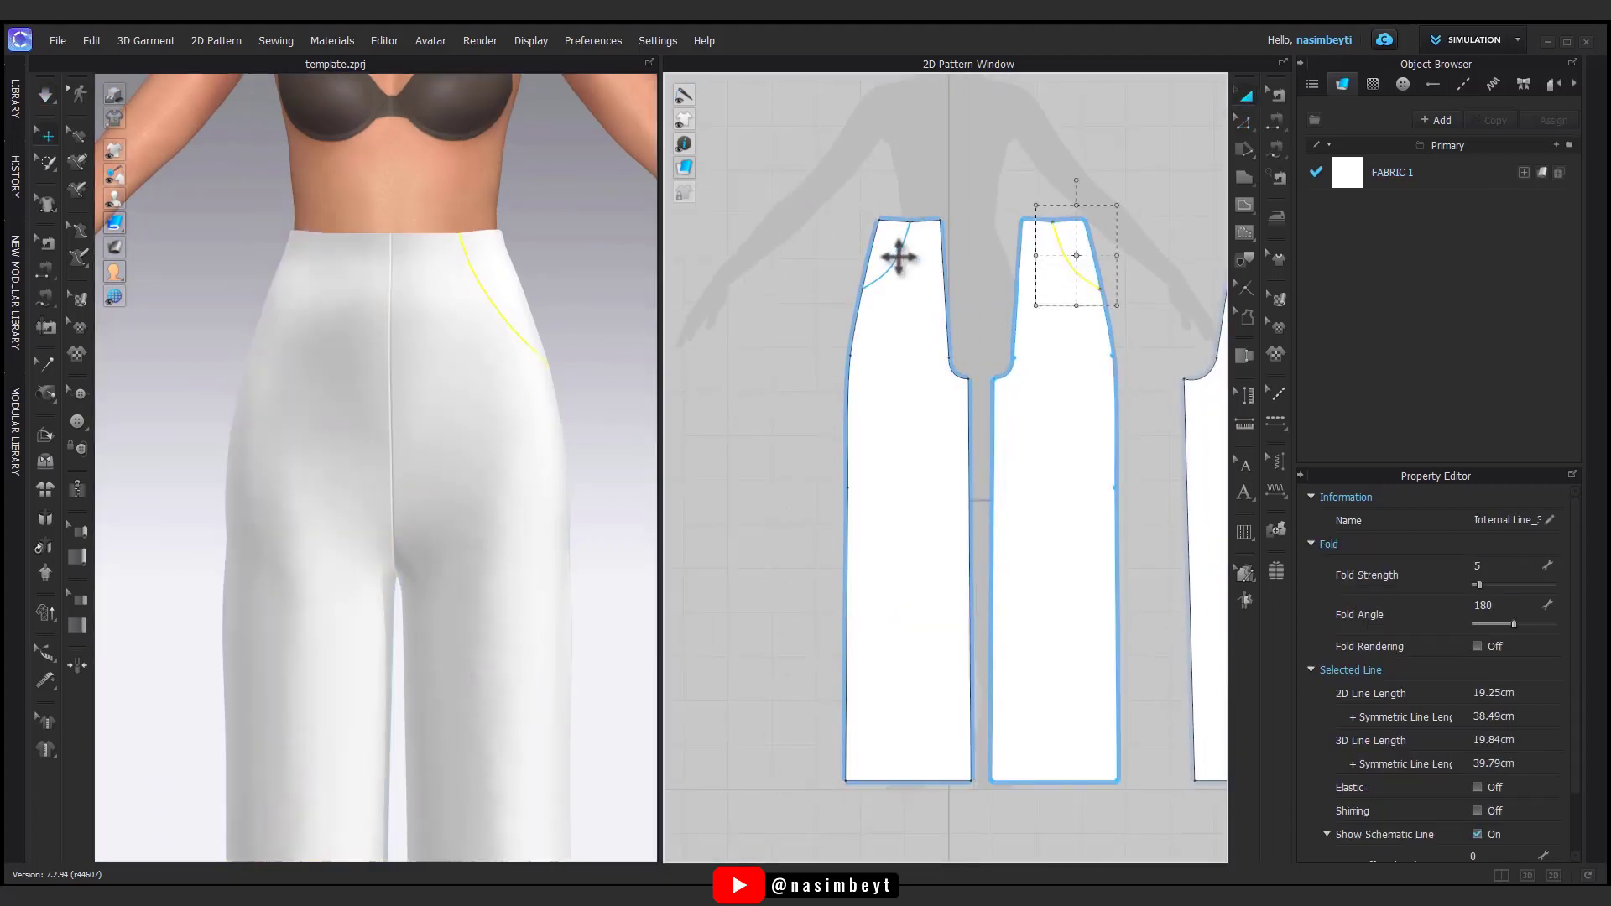
right_click(1083, 279)
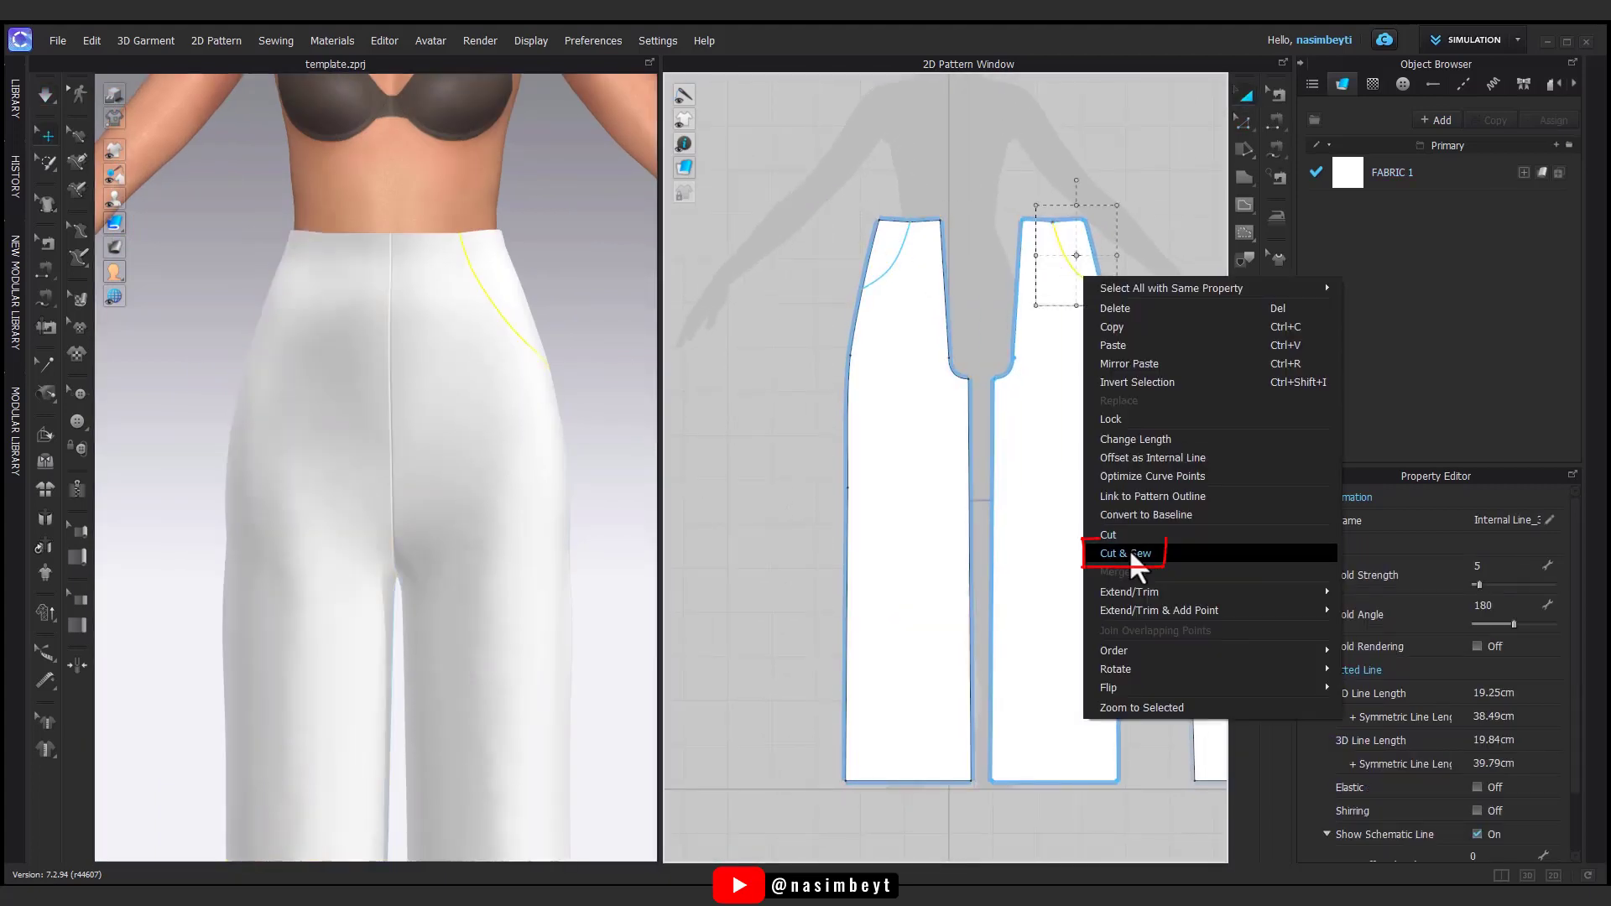
left_click(1130, 552)
- Move the two cut pocket pieces up, clear of the front panels
left_click(1097, 253)
left_click(878, 245)
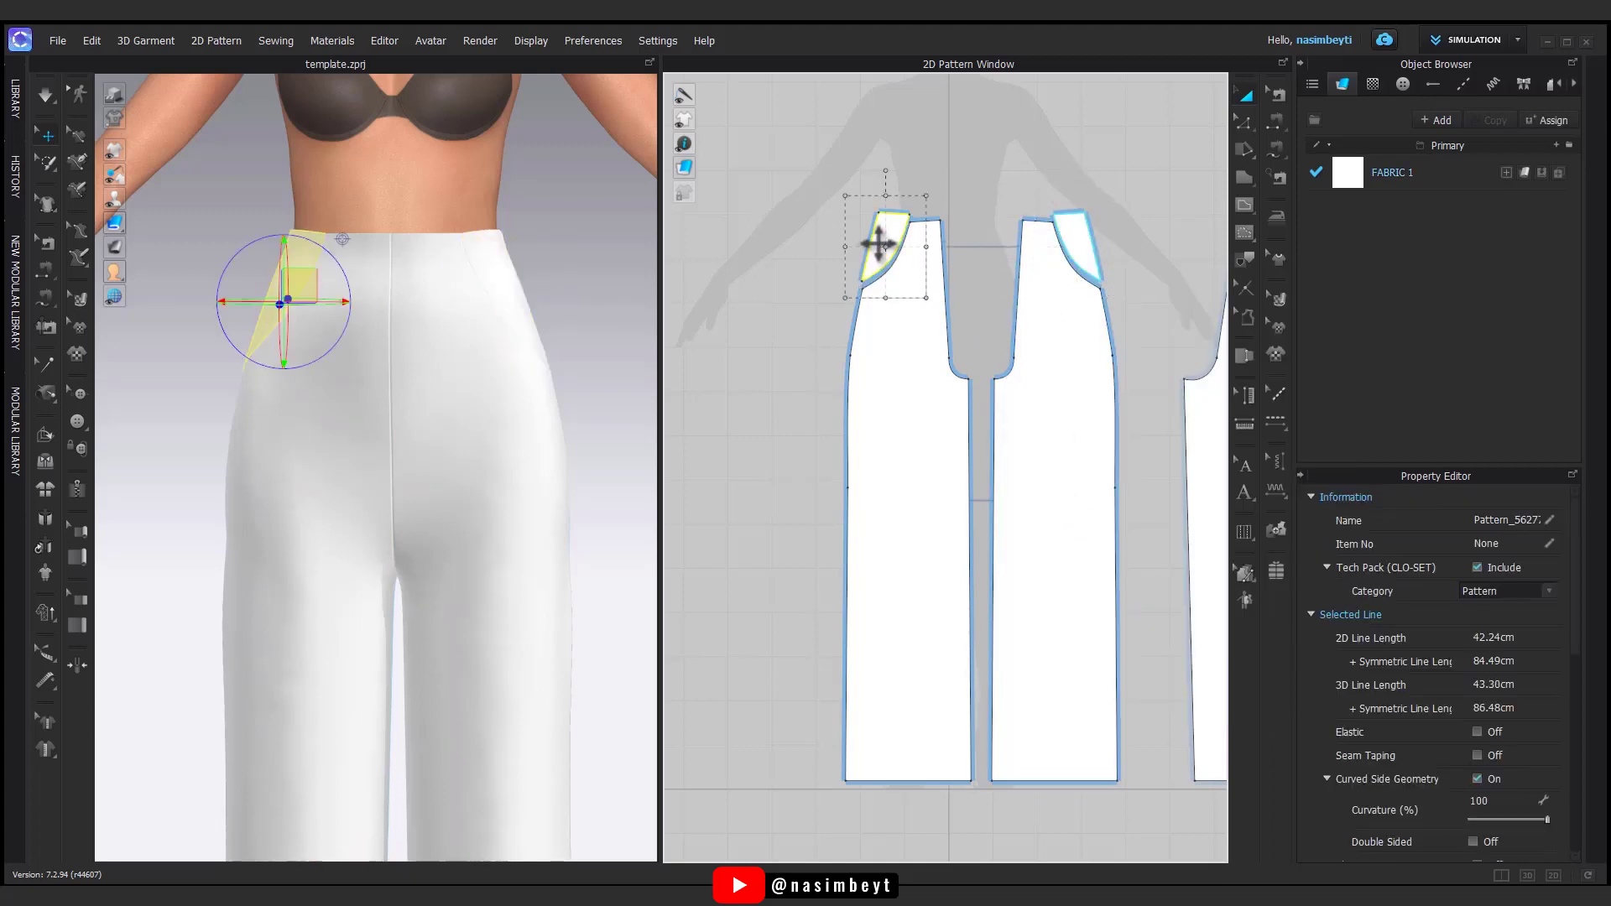
left_click(1087, 239, "shift")
scroll(967, 478, "up", 5)
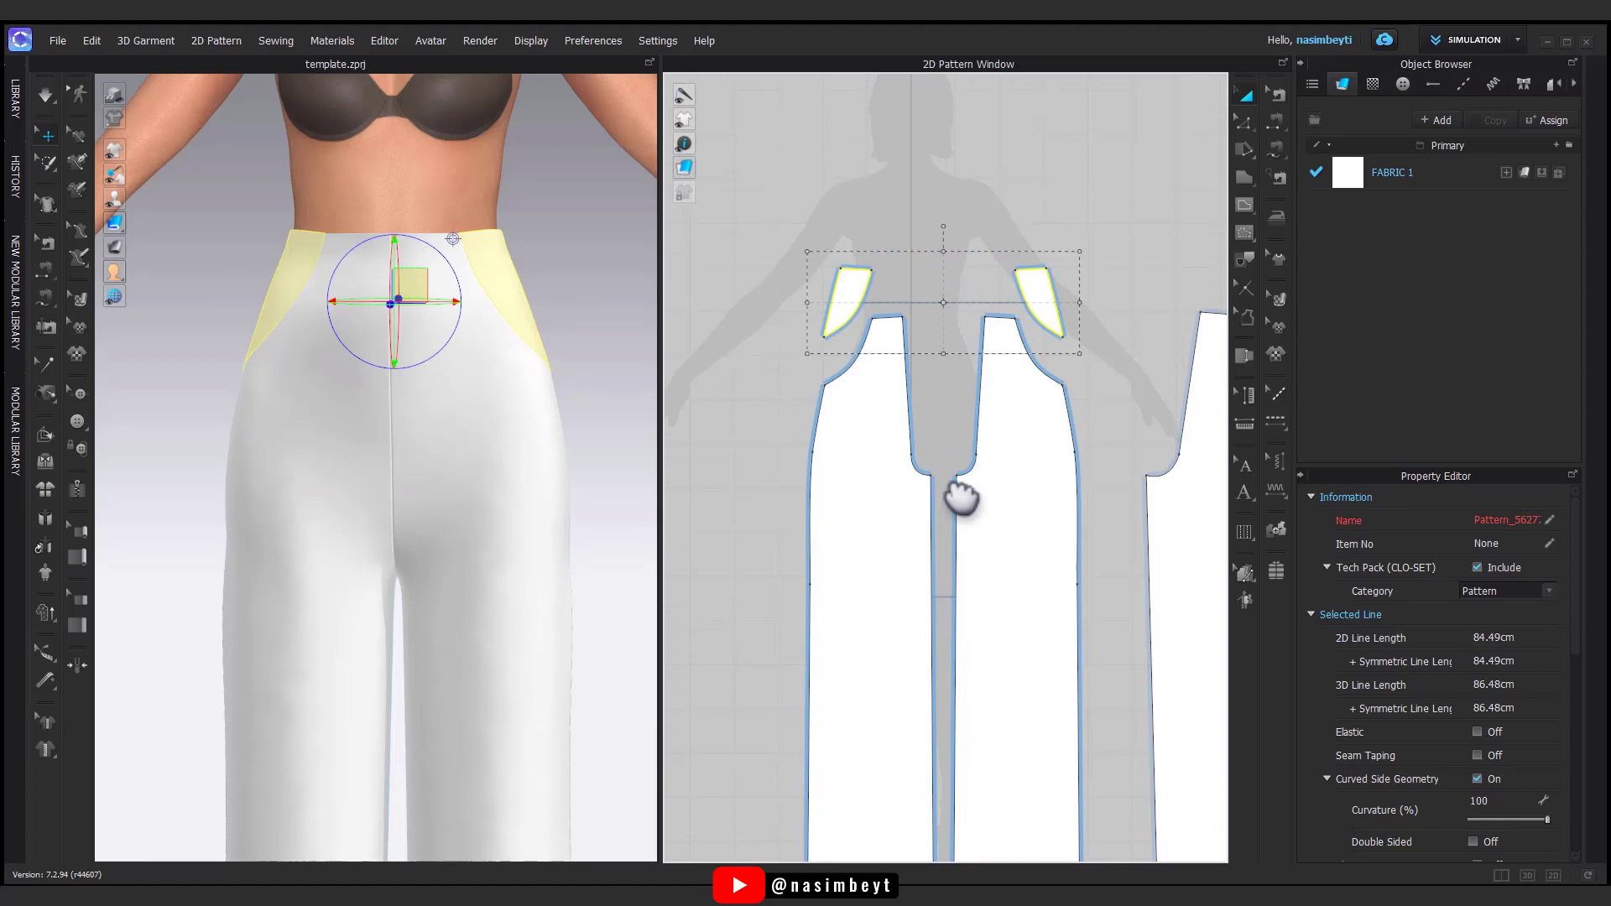
right_click_drag(571, 512, 536, 489)
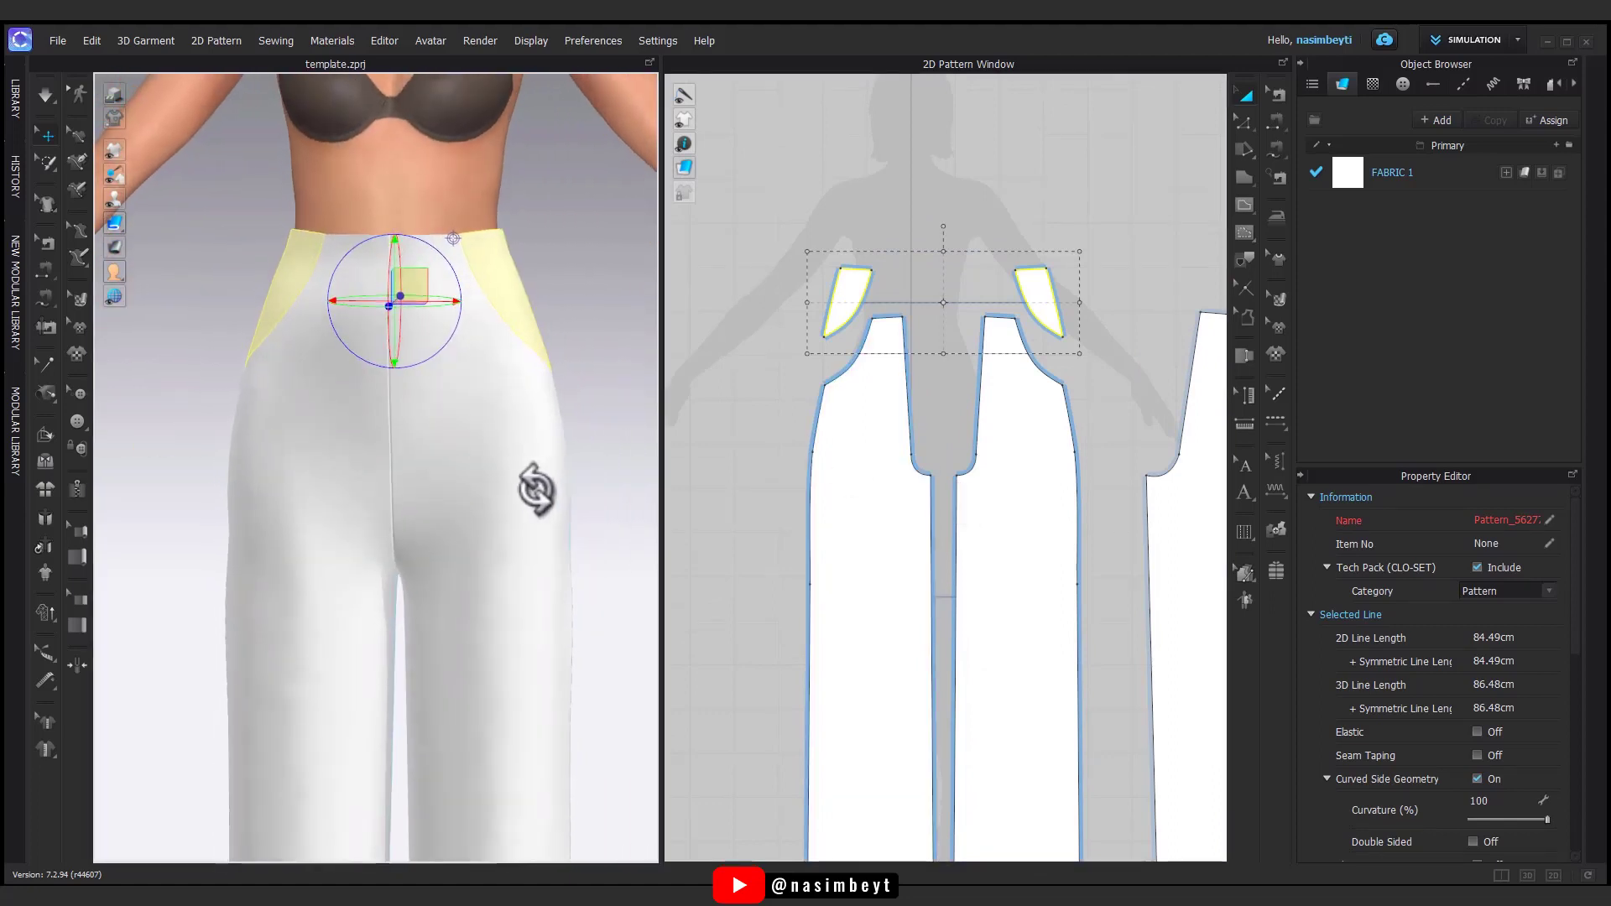
left_click(1093, 224)
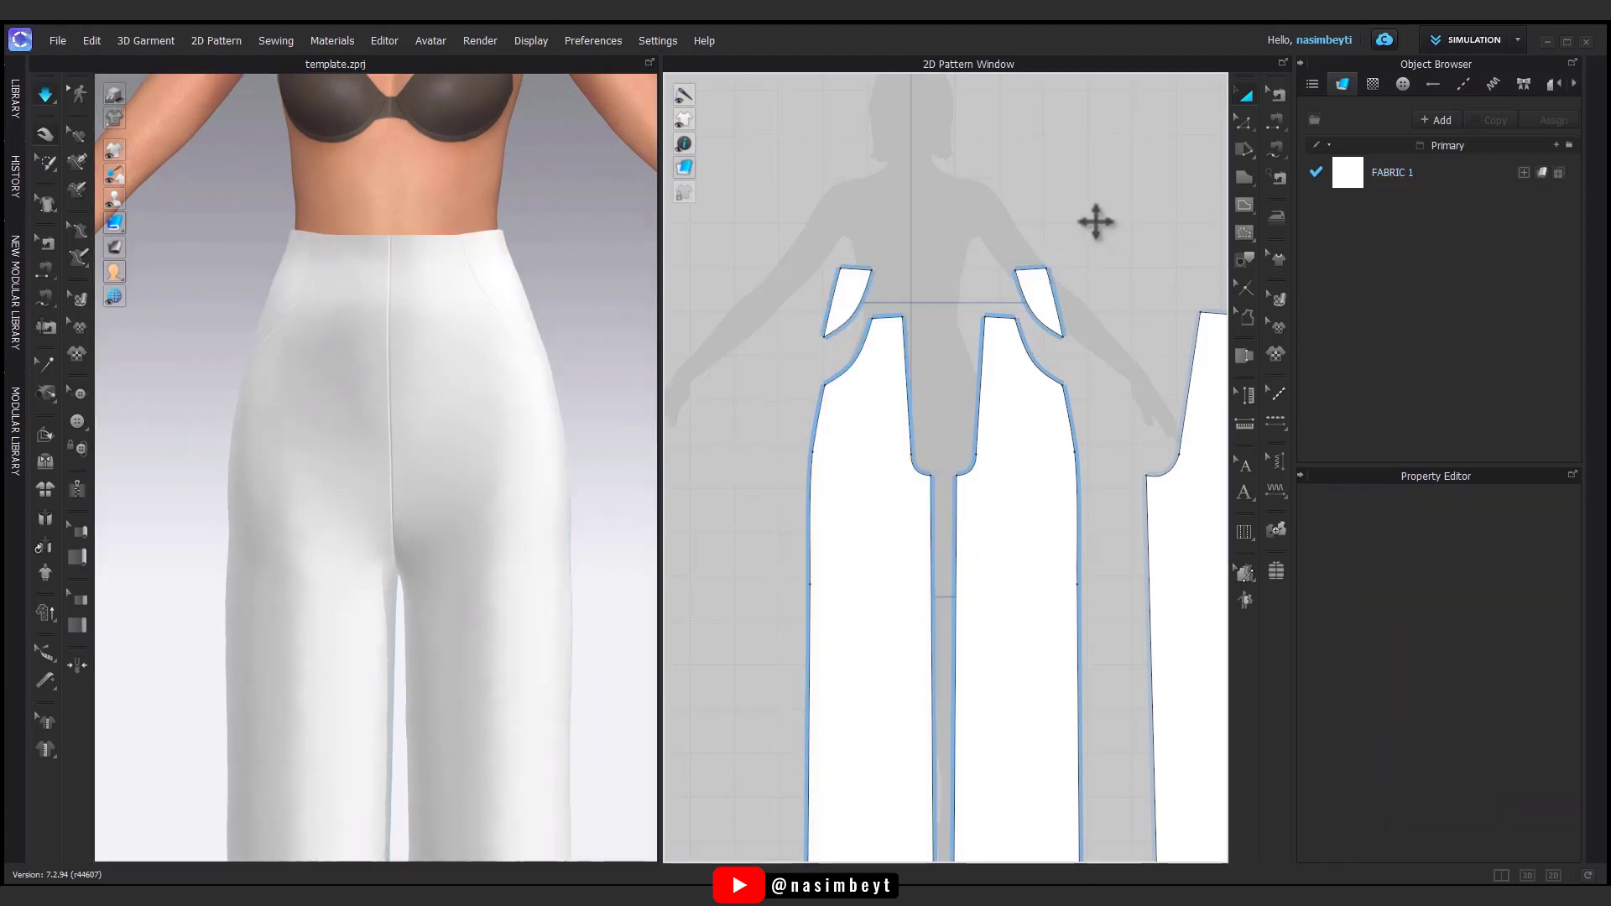
- Lower the side-seam ends of the pocket curve together on the pocket pieces and front panels, and simulate the change
left_click(1242, 126)
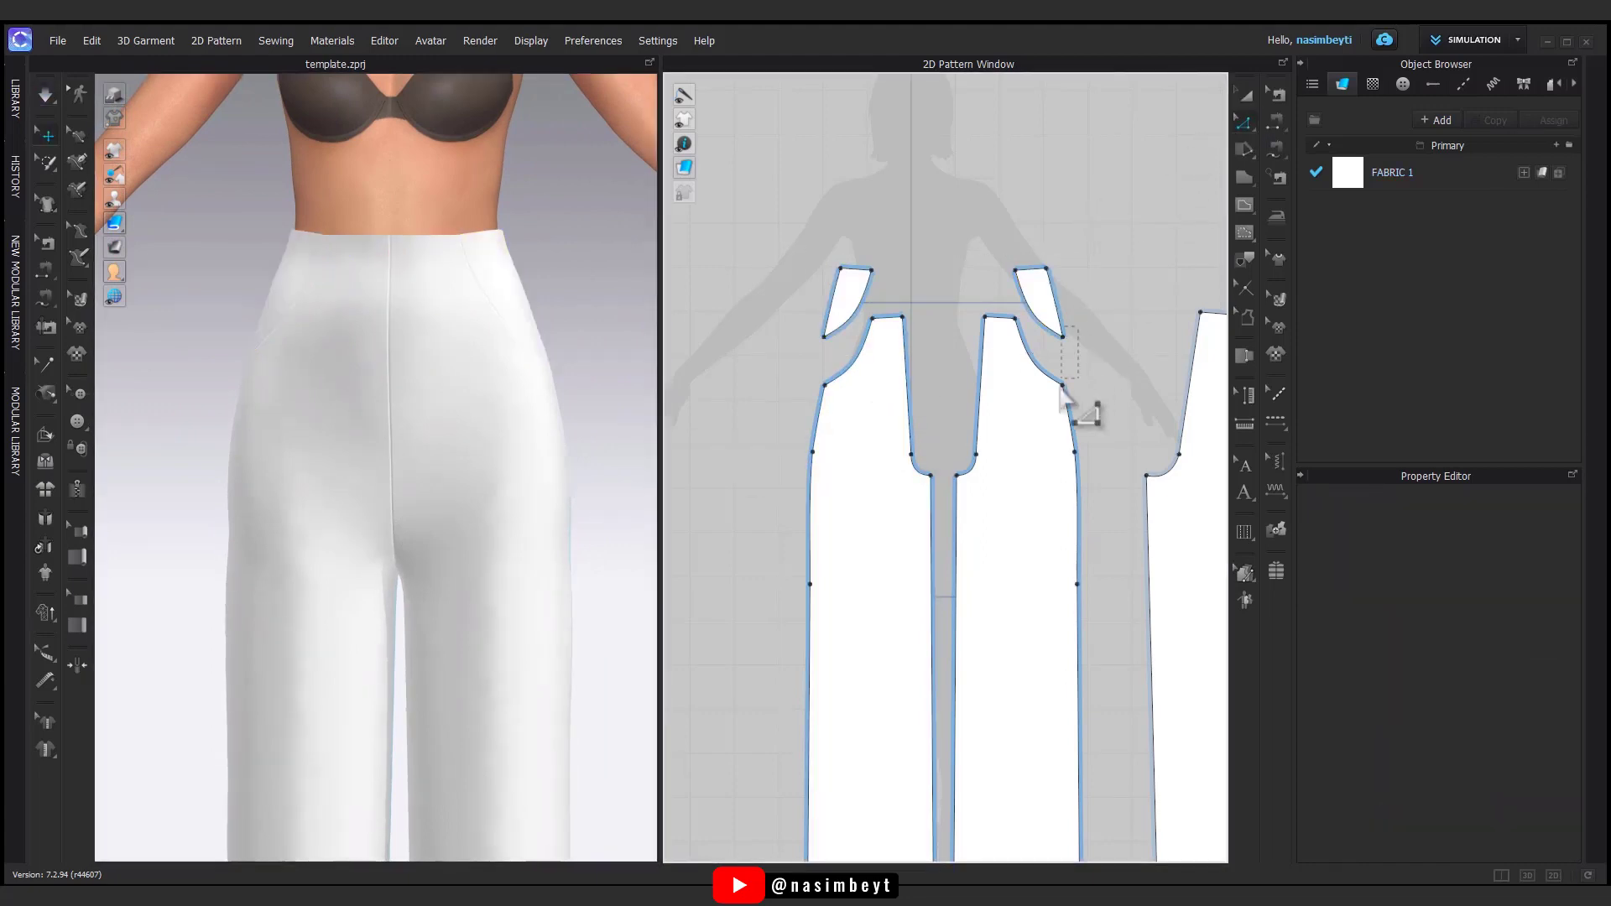
left_click_drag(1062, 389, 1068, 405)
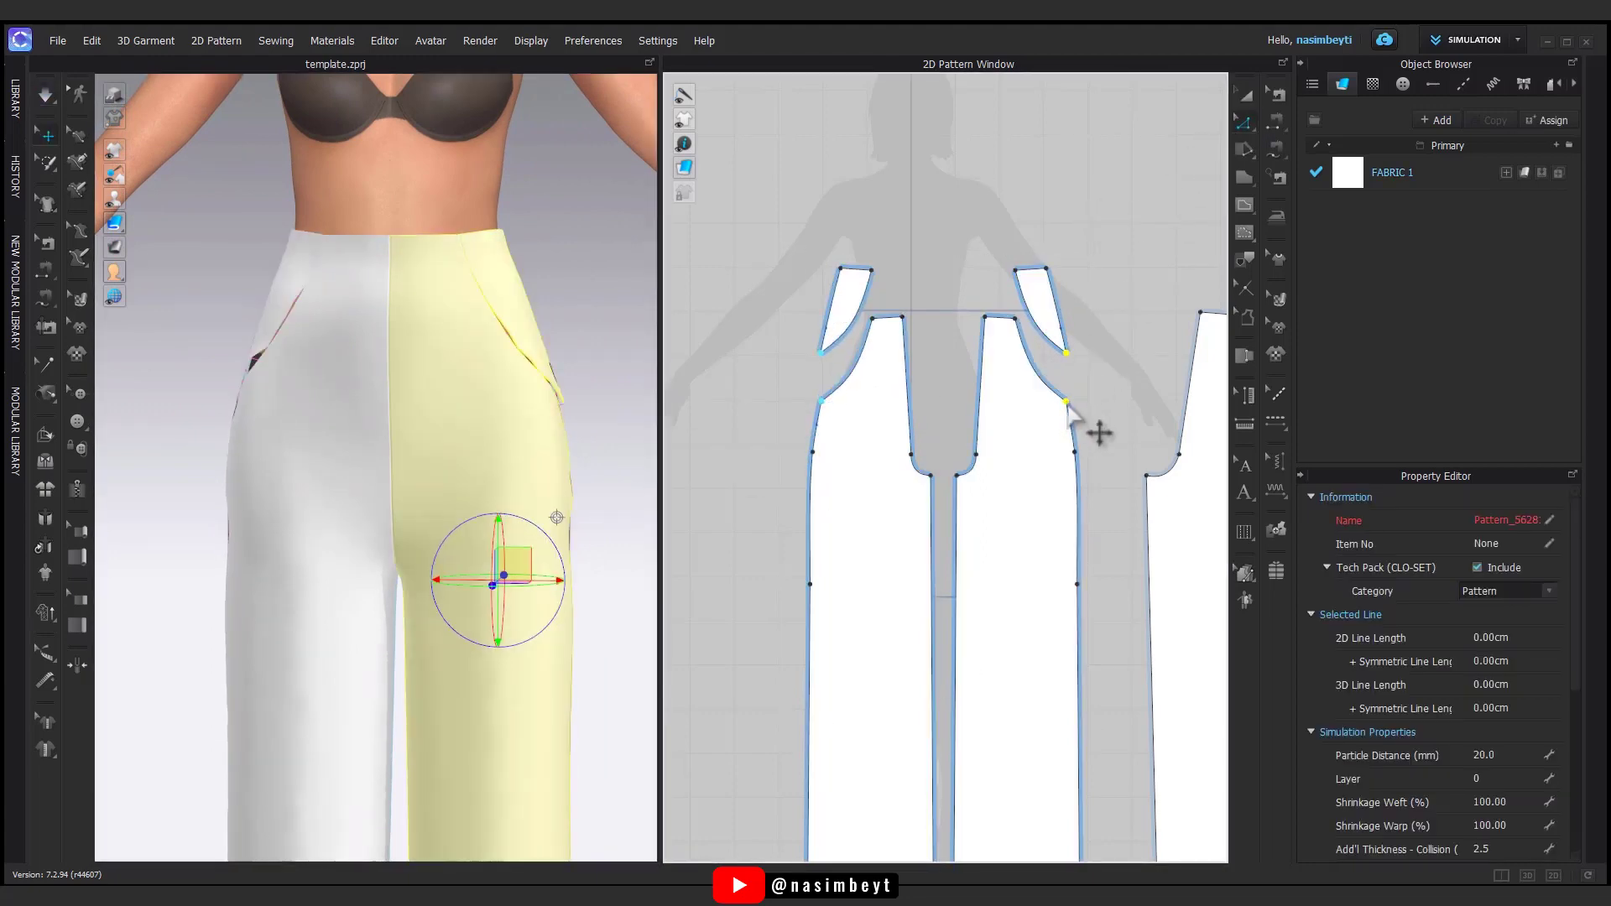
key("space")
left_click(536, 478)
right_click_drag(557, 541, 436, 547)
left_click_drag(1091, 335, 1069, 416)
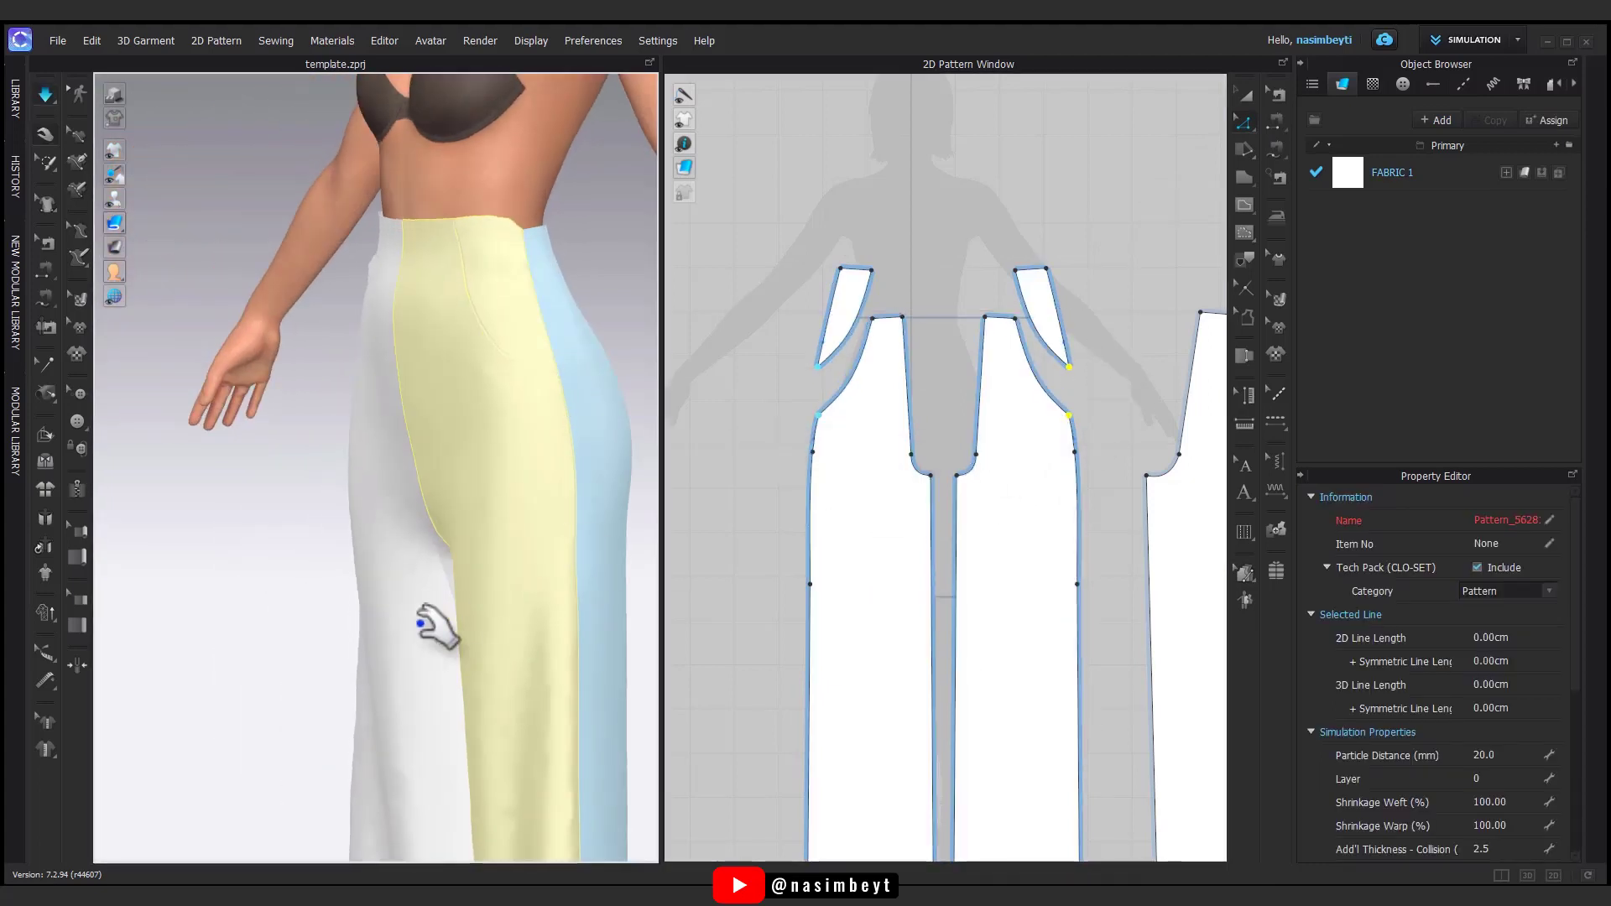
- Adjust the side-seam sewing so its end on the back panels matches the lengthened side edge of the pocket pieces
left_click(1283, 90)
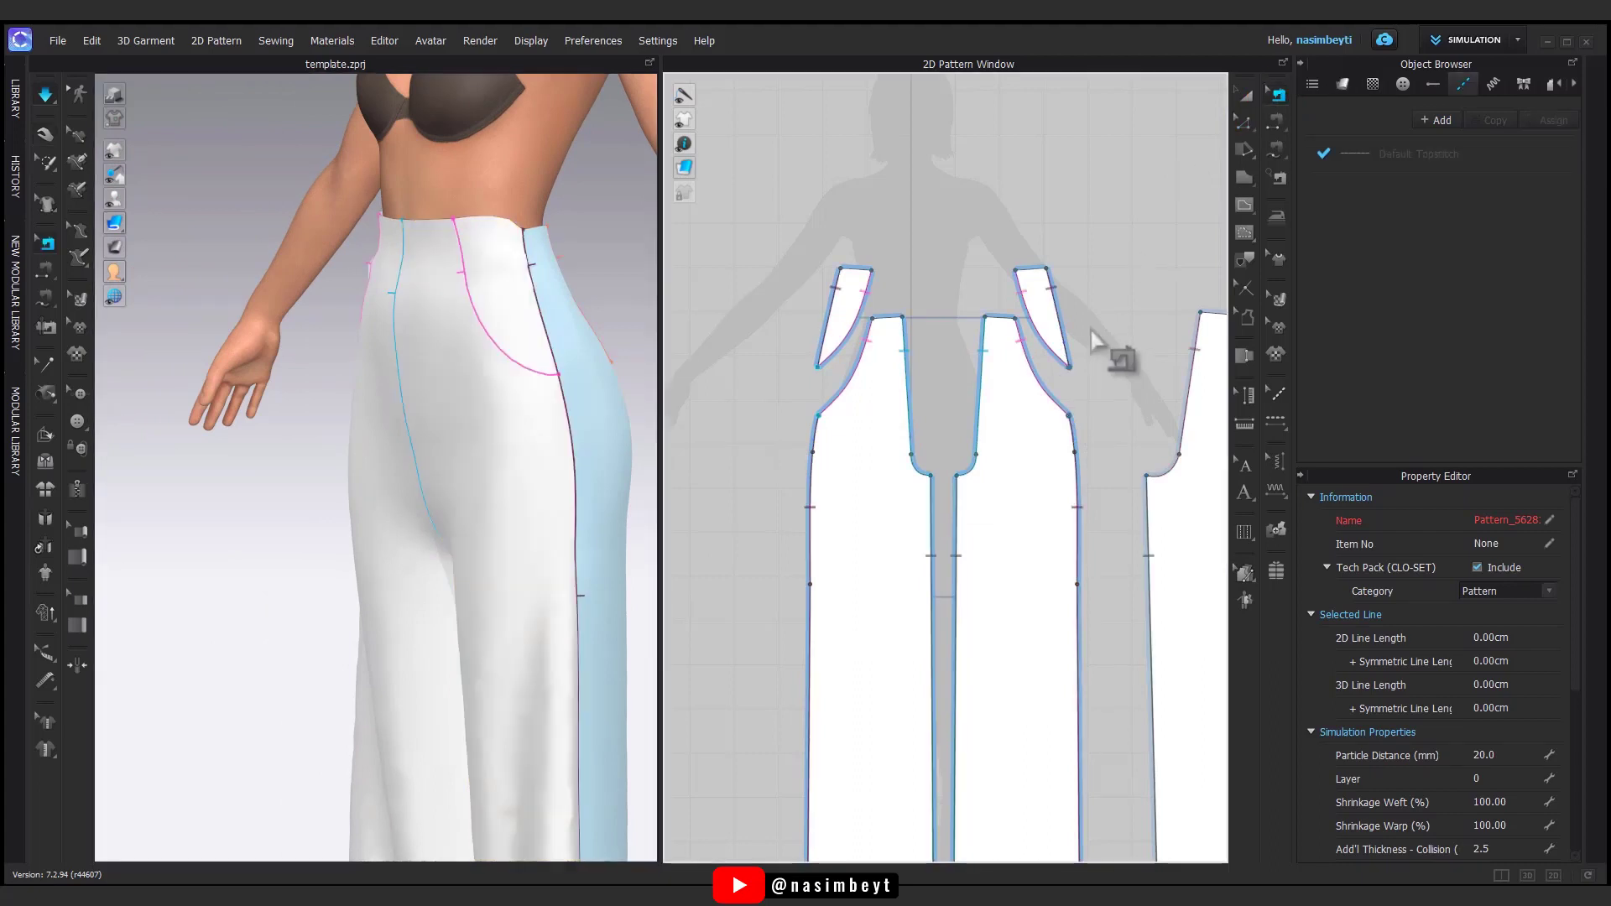
left_click(1063, 328)
scroll(1091, 411, "down", 2)
scroll(1081, 445, "up", 4)
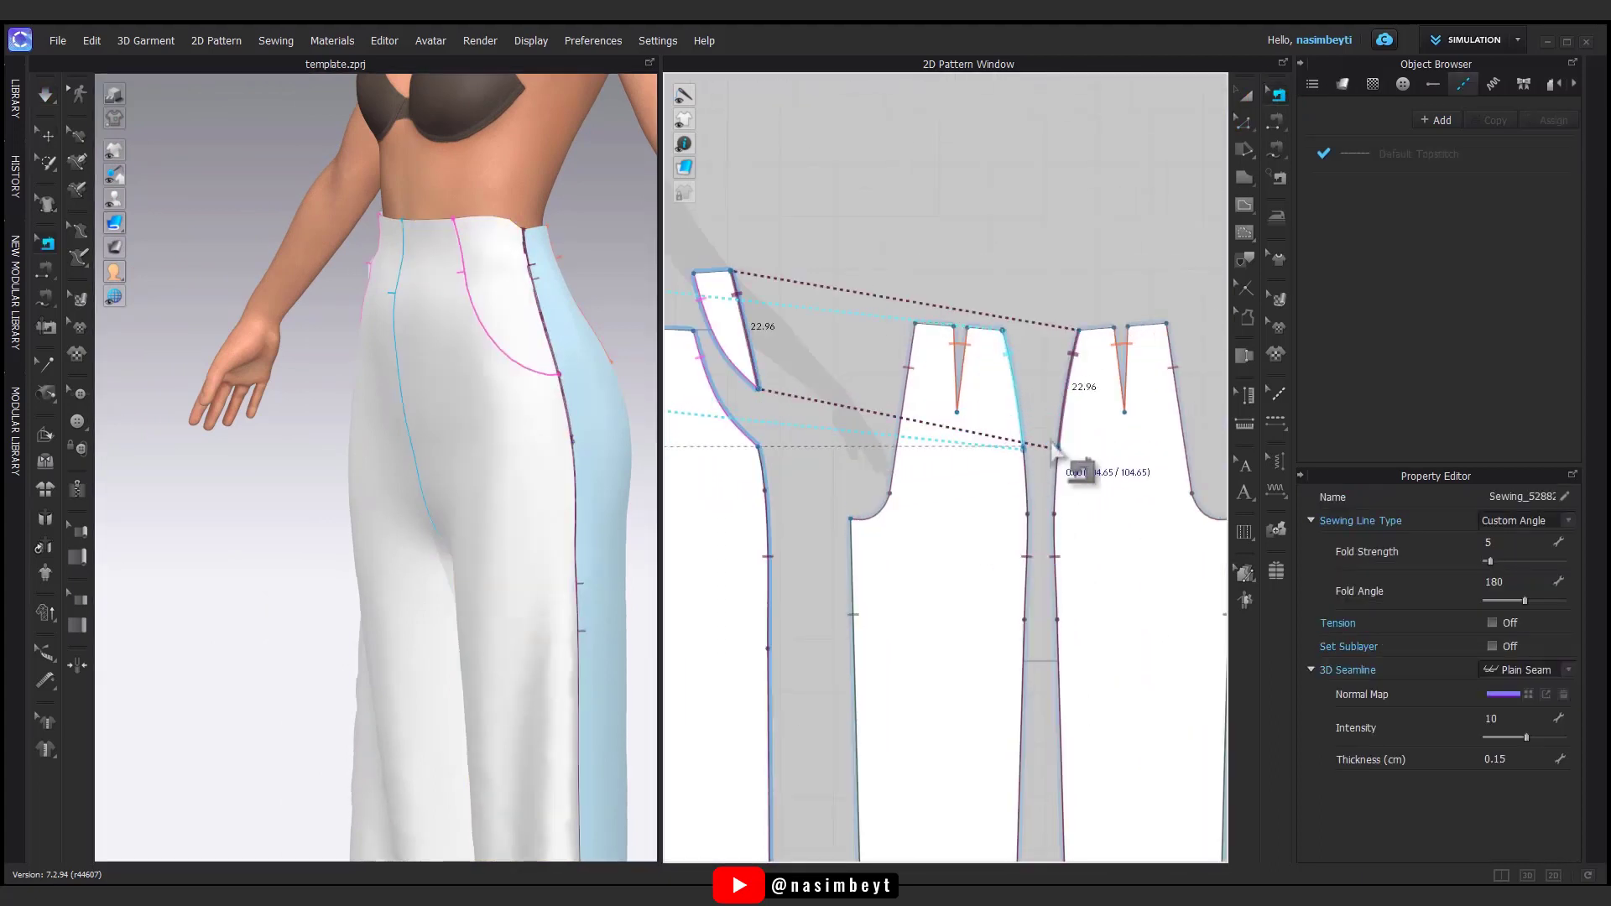
scroll(1081, 466, "up", 5)
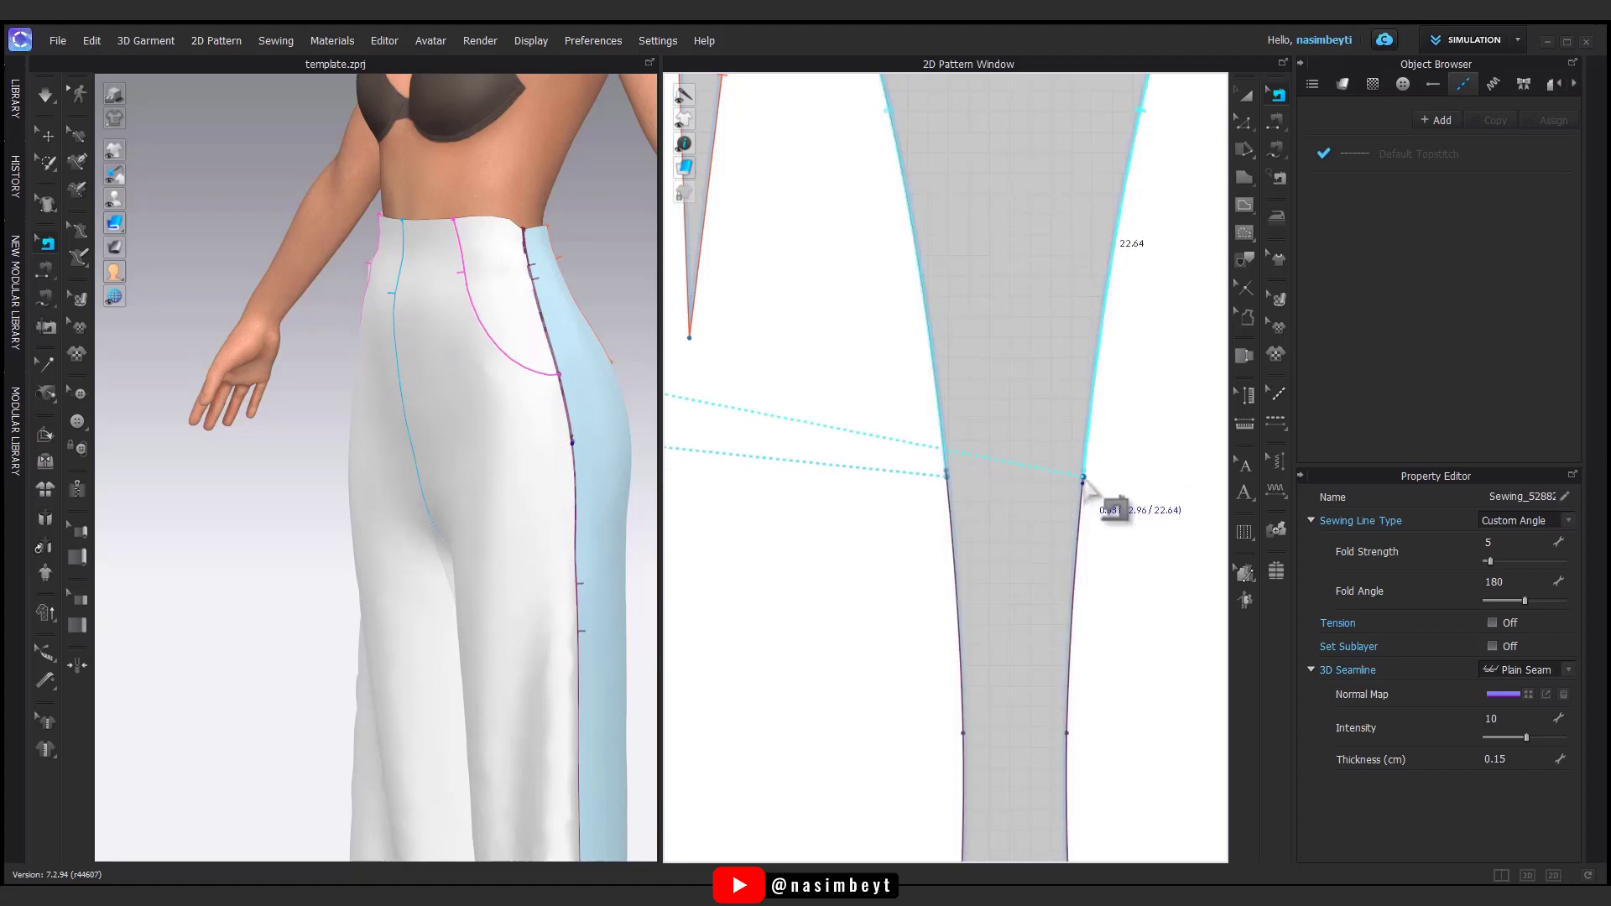
left_click(1086, 470)
- Simulate the trousers and pull the front panels in 3D to settle the fabric around the pocket curves
key("space")
left_click_drag(477, 441, 481, 399)
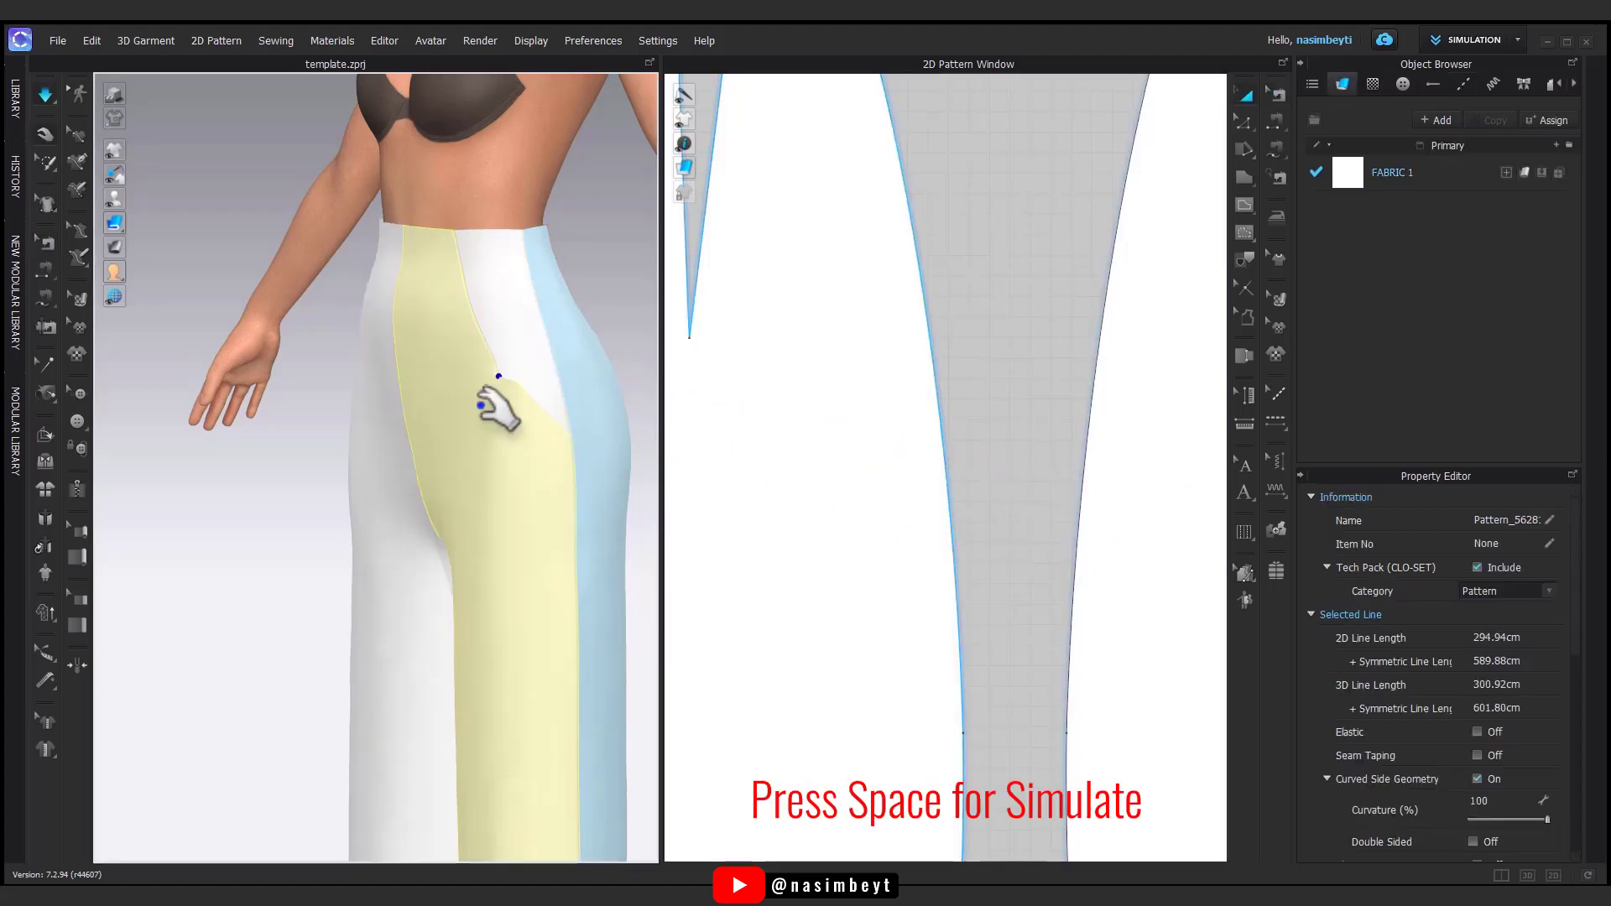
right_click_drag(482, 400, 558, 491)
left_click_drag(348, 424, 322, 464)
left_click_drag(349, 277, 317, 359)
left_click_drag(305, 489, 401, 558)
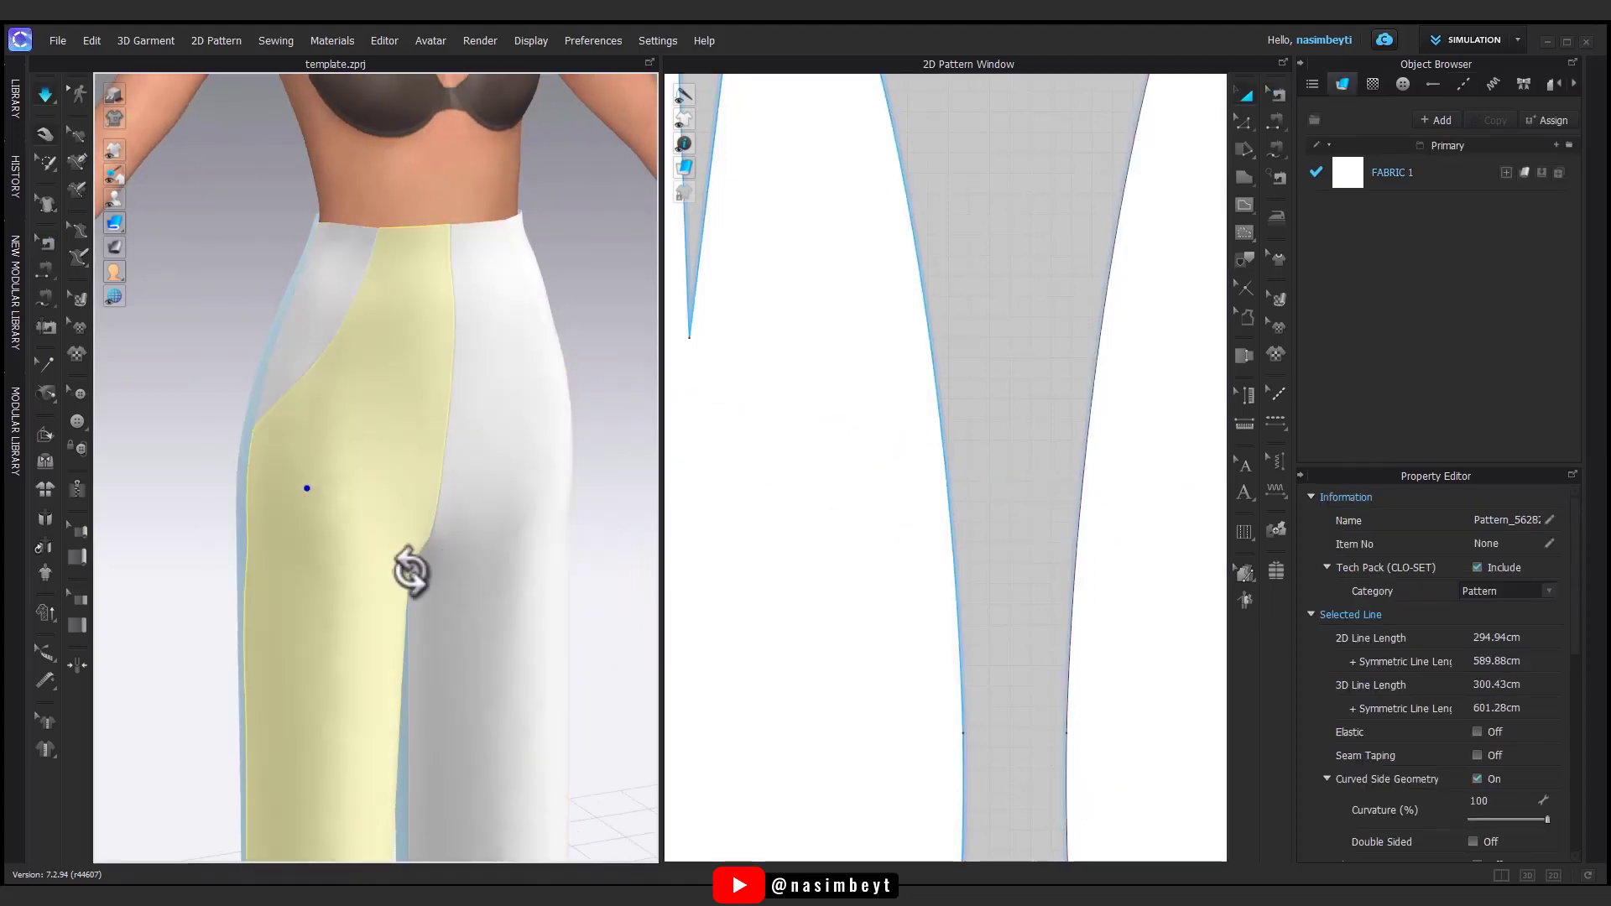
- Extend the front panels' pocket-curve outline outward by 2 cm with Offset Pattern Outline
key("b")
right_click_drag(410, 568, 489, 421)
scroll(1020, 403, "down", 5)
middle_click_drag(1021, 403, 908, 532)
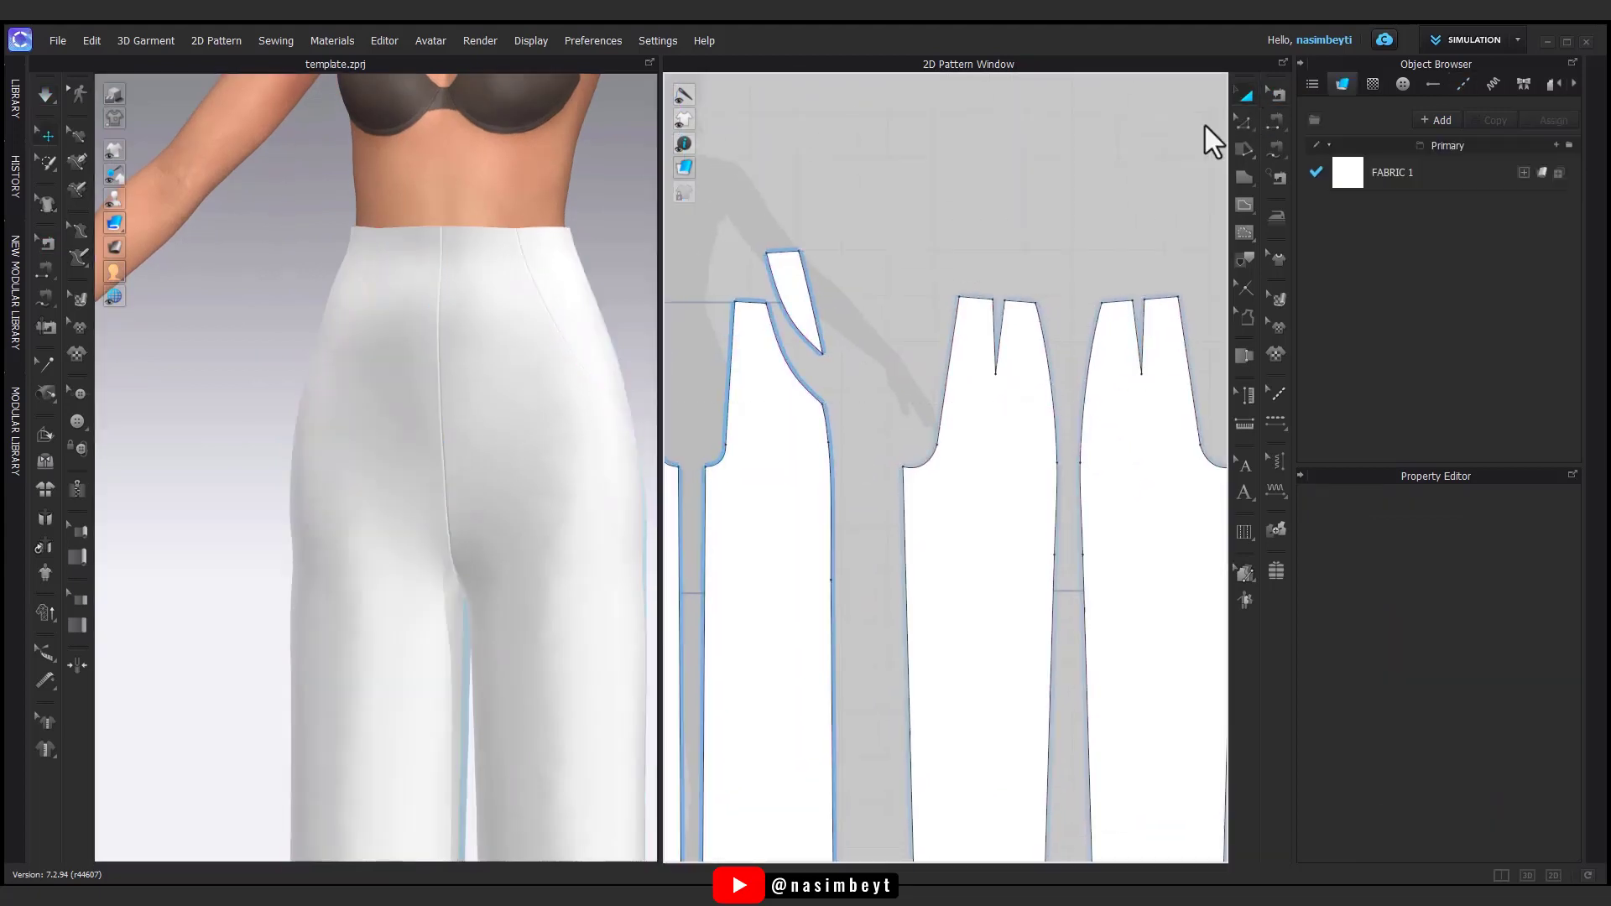
right_click_drag(378, 514, 579, 514)
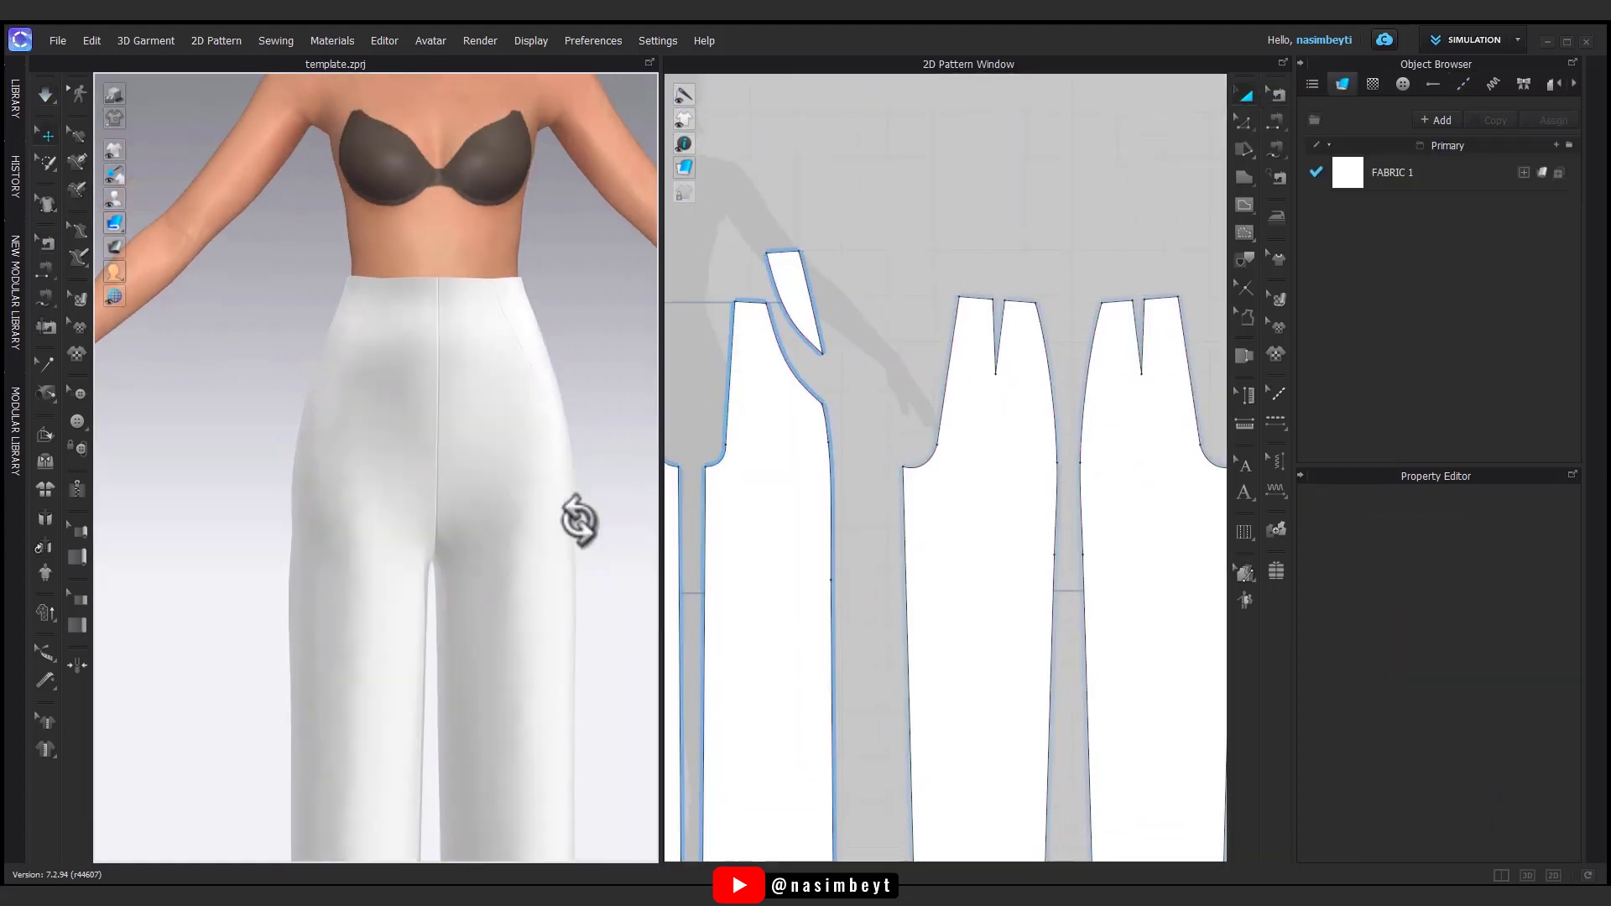
middle_click_drag(1008, 280, 1043, 351)
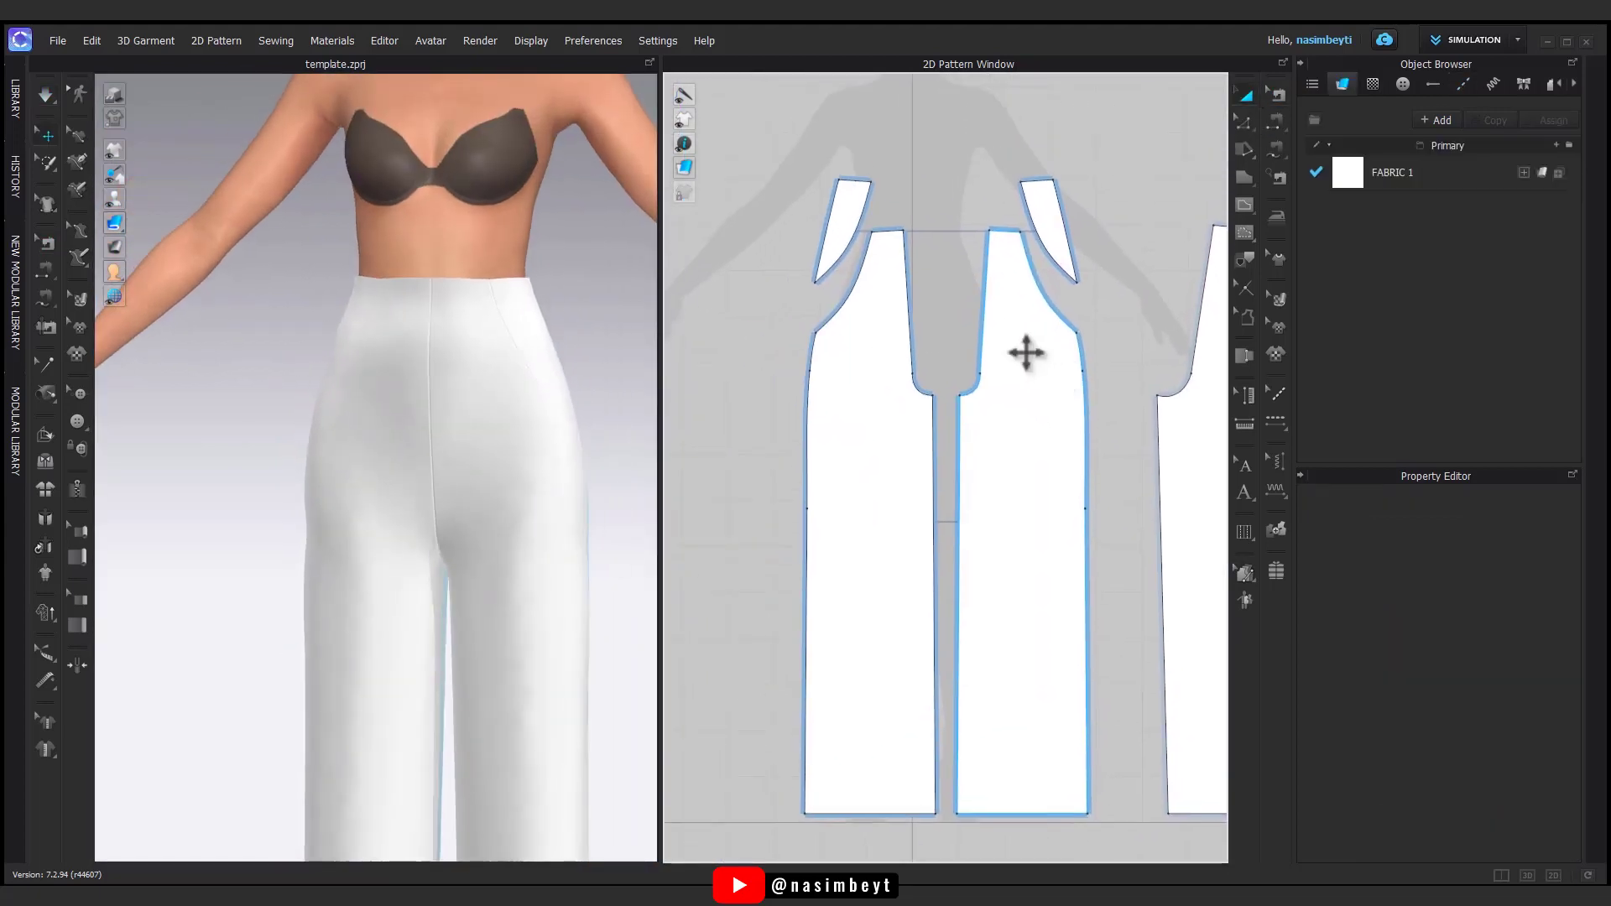
right_click_drag(626, 445, 852, 349)
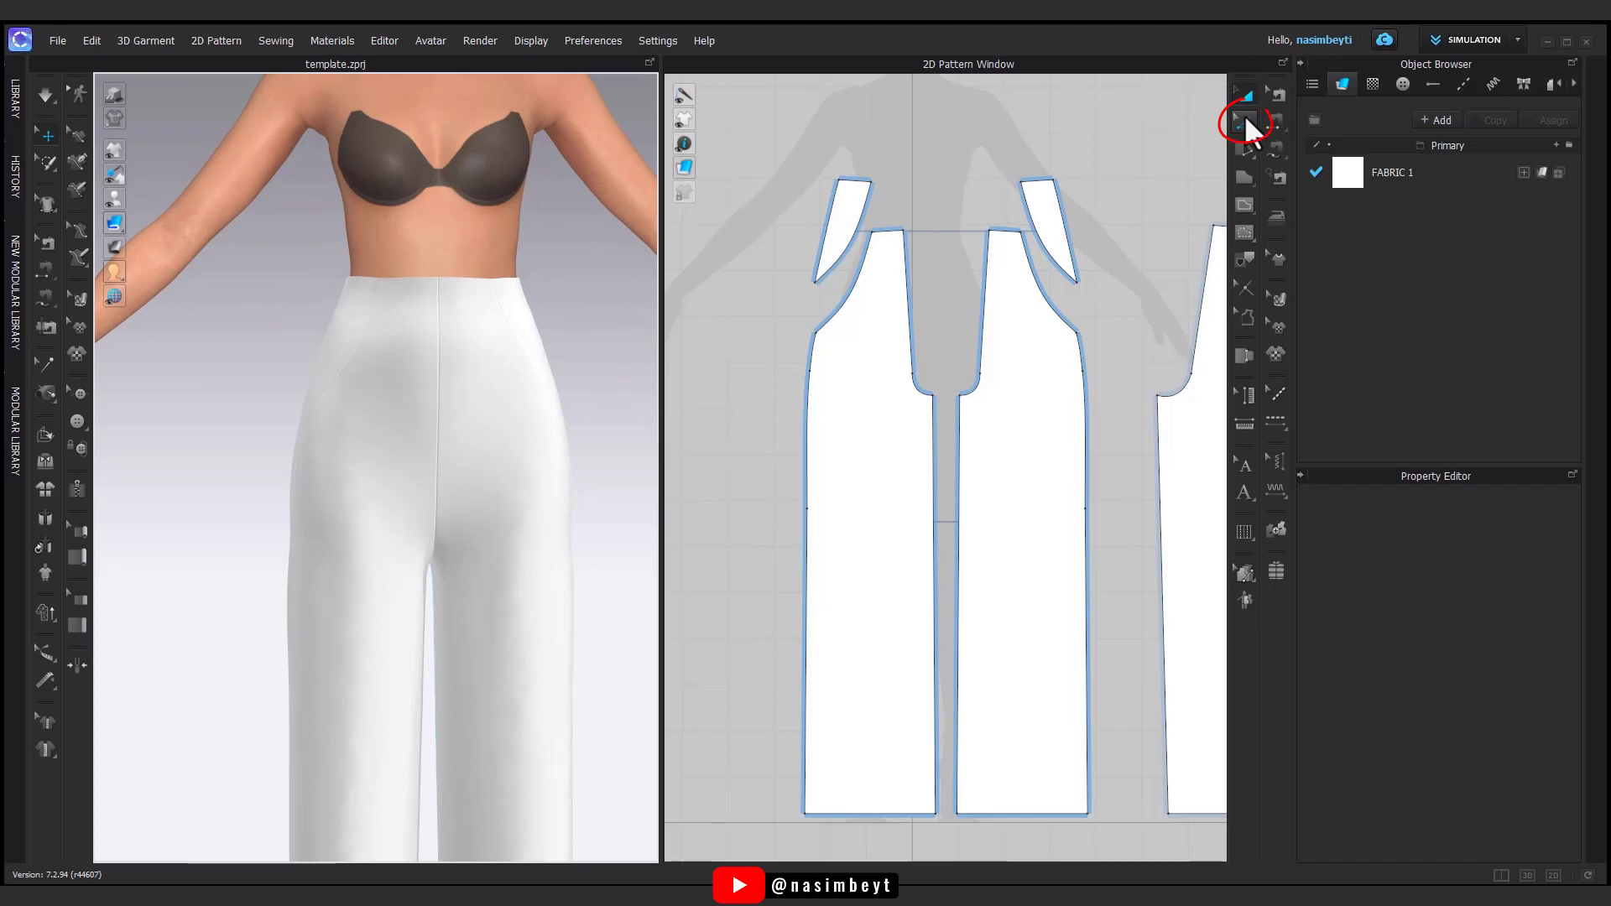
left_click(1245, 120)
left_click(852, 293)
right_click(850, 300)
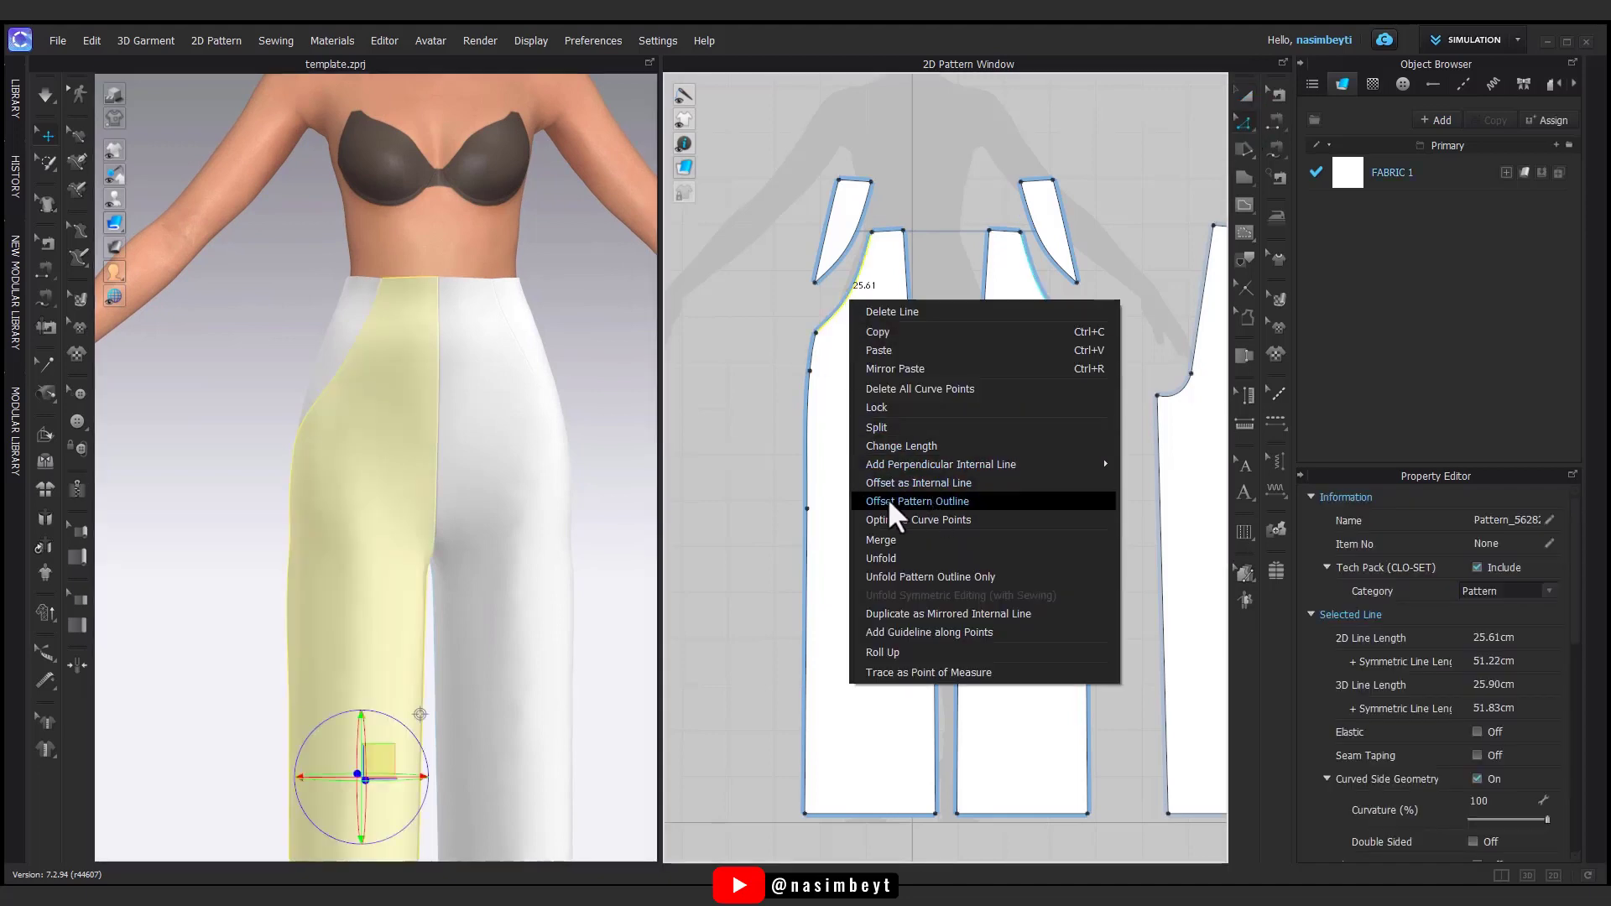
left_click(920, 501)
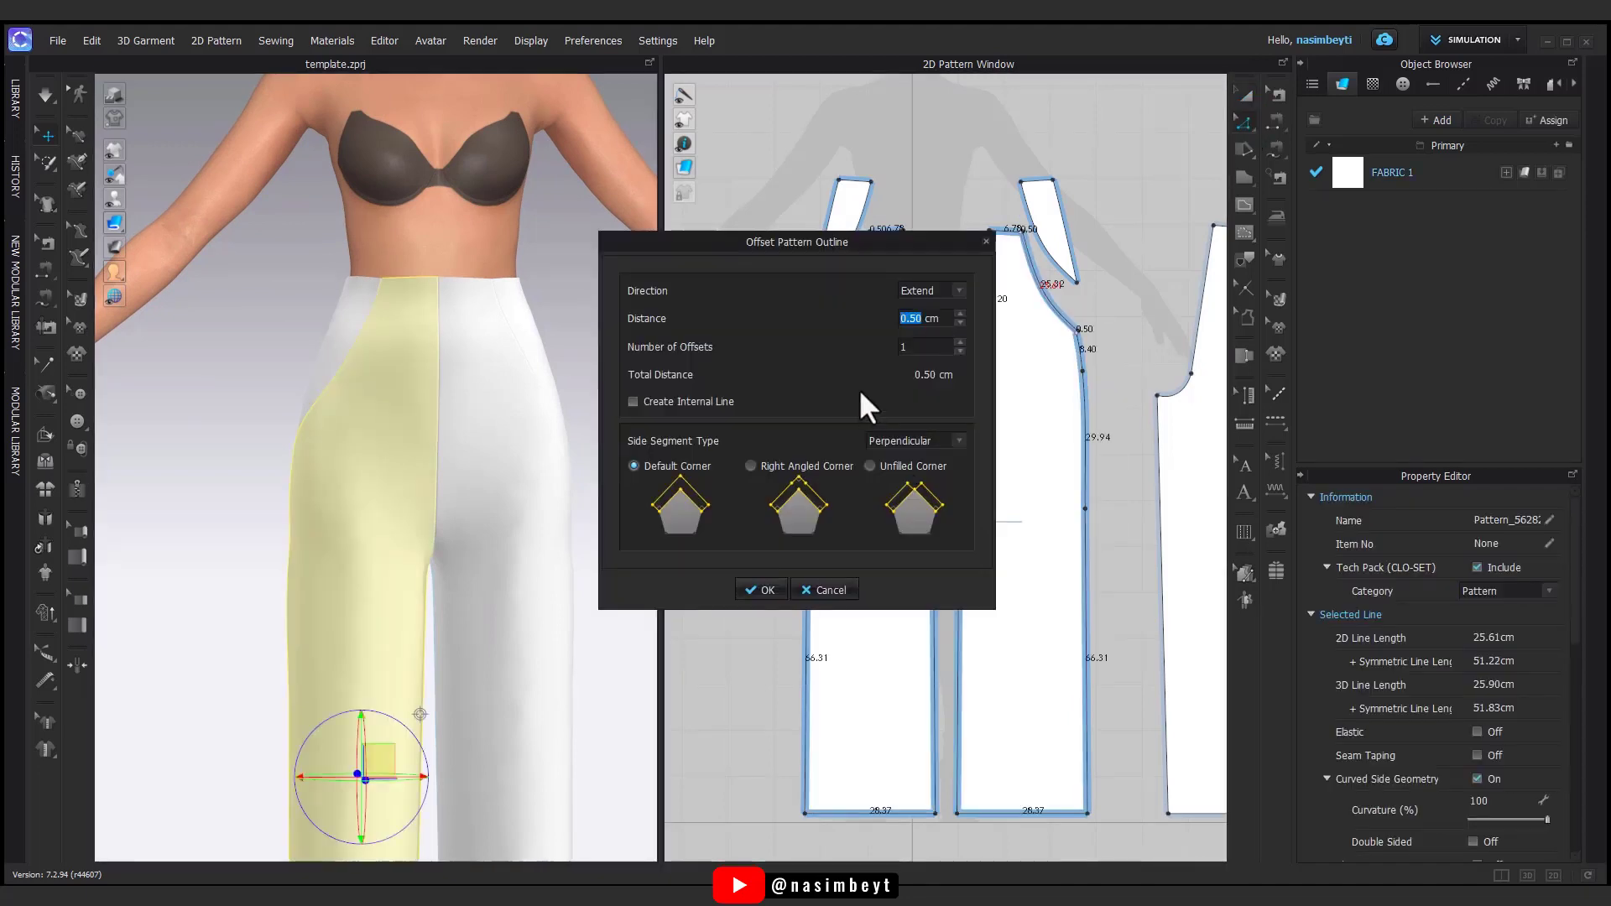
type("2")
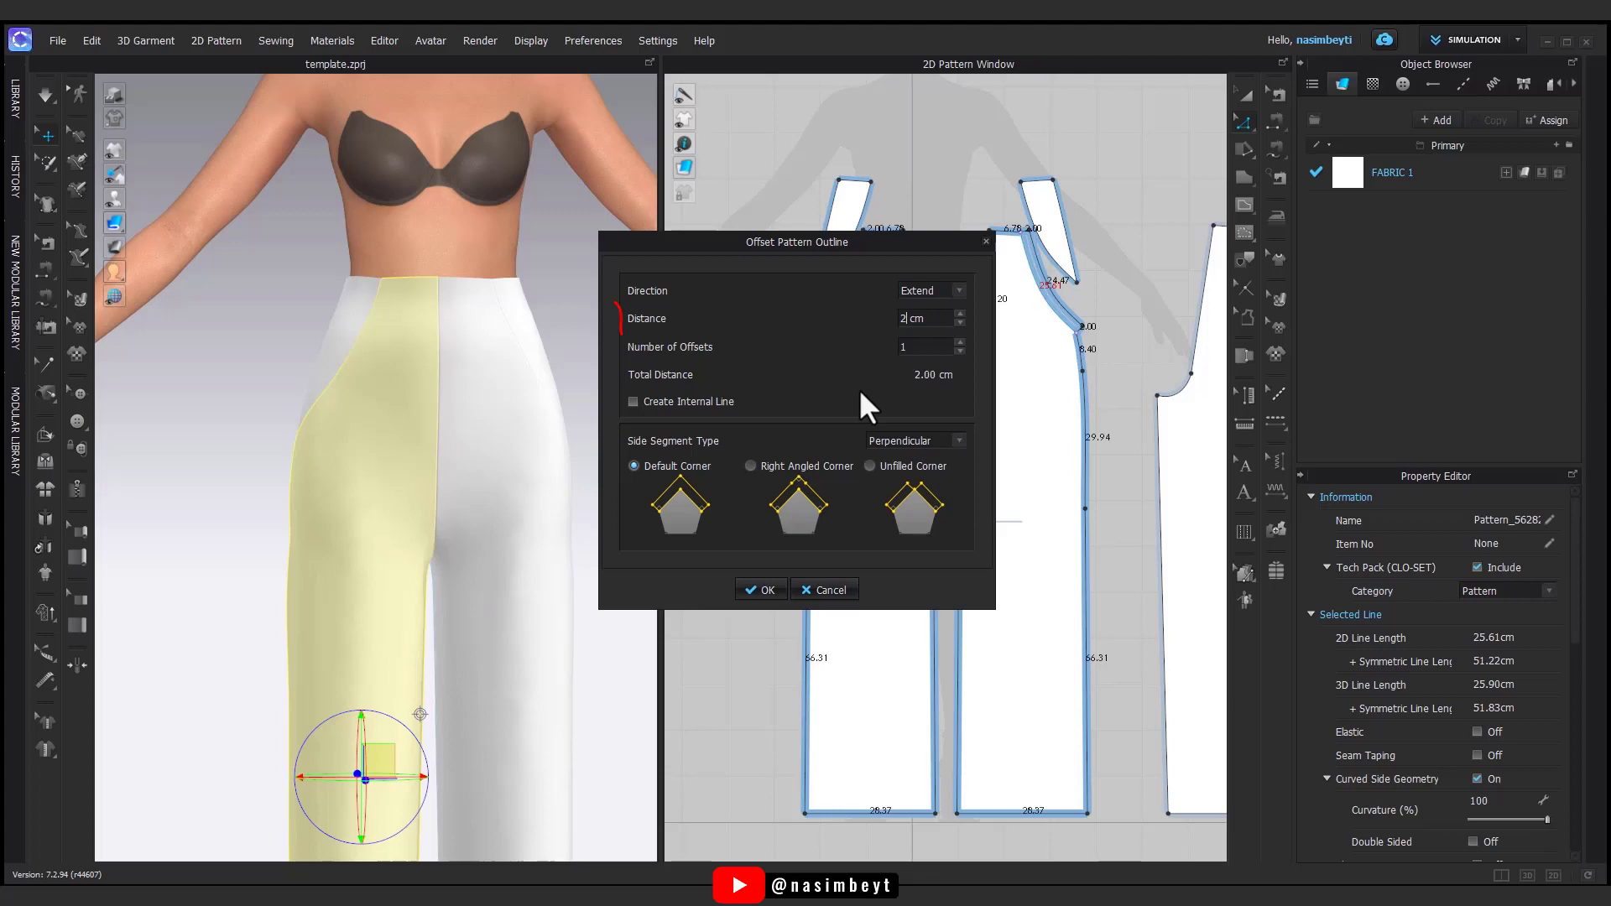
left_click(758, 587)
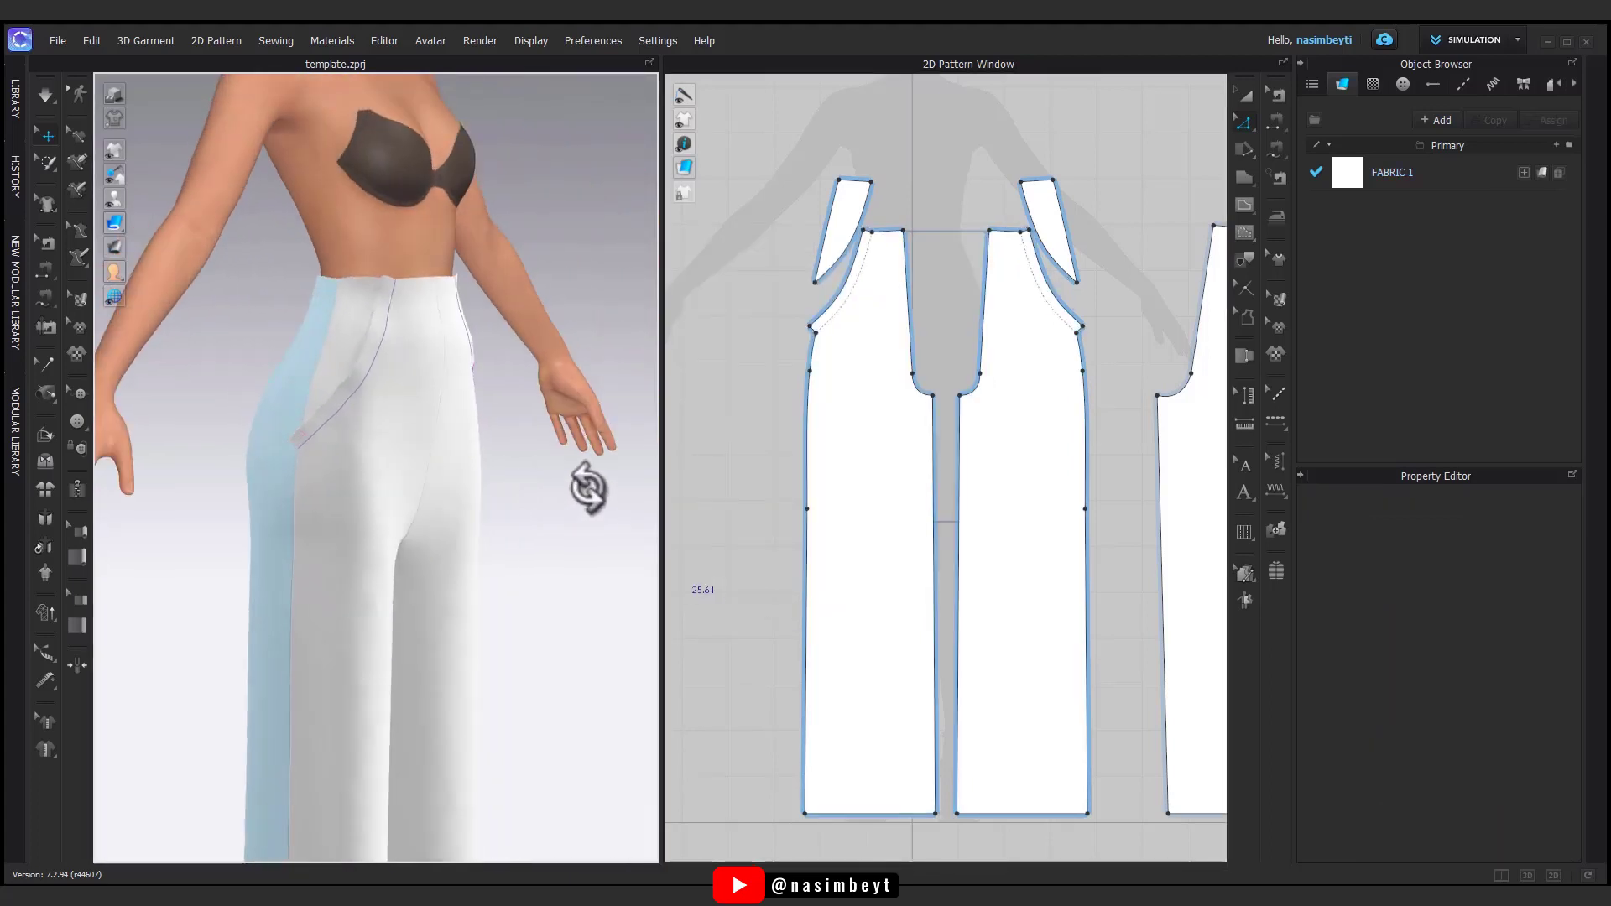
- Offset the extended pocket edge as a single internal line along the original pocket curve on both front panels
scroll(887, 369, "up", 2)
left_click(854, 356)
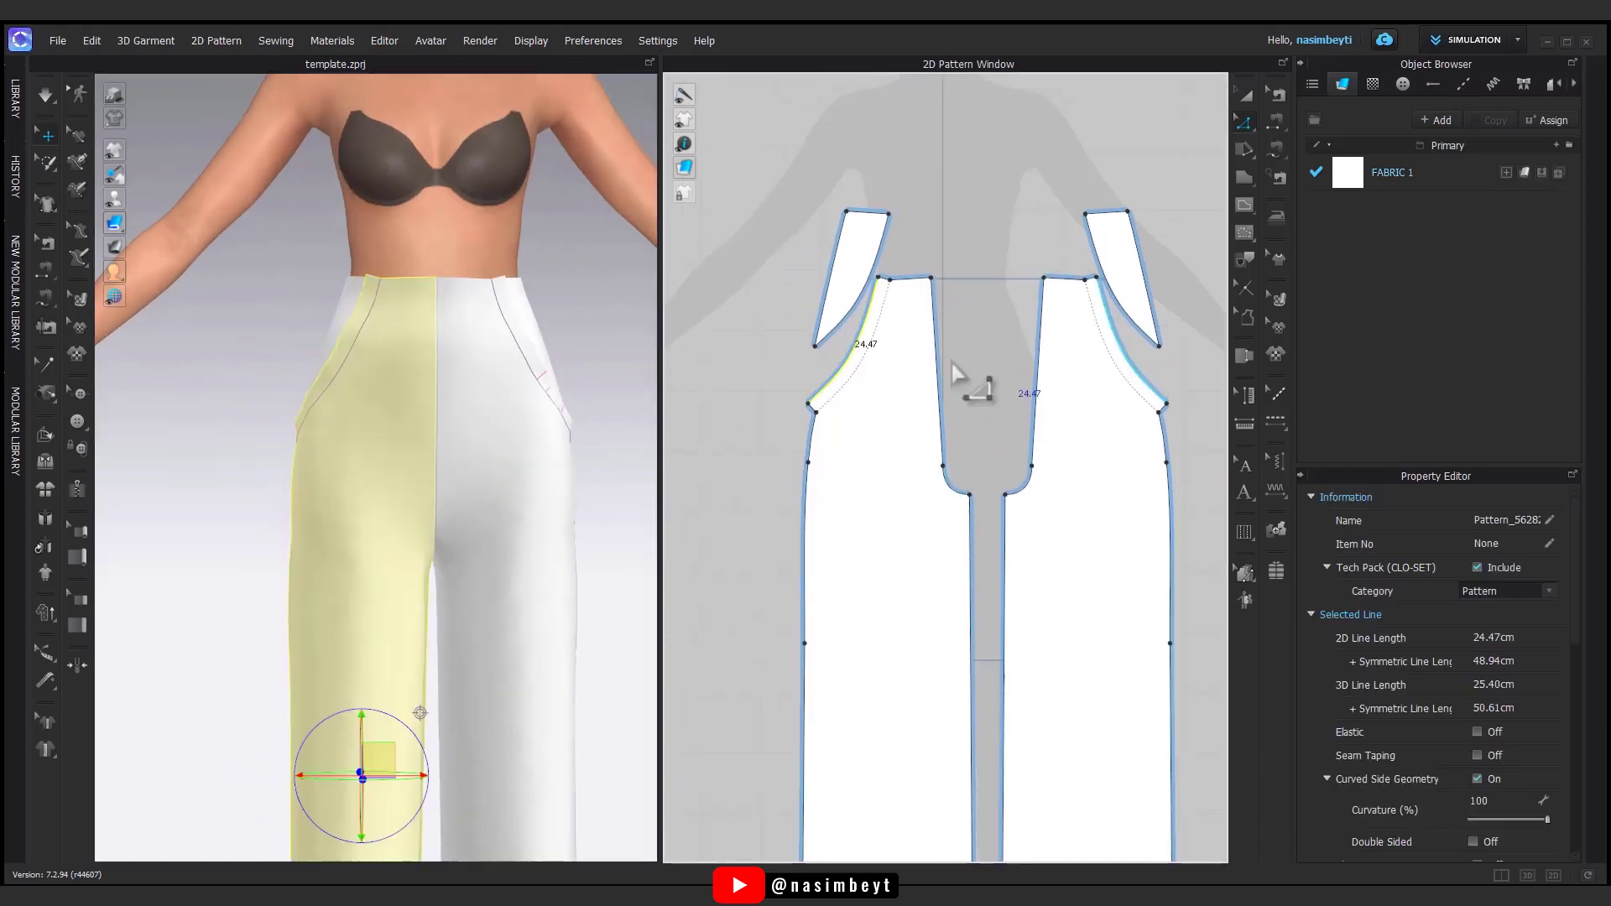
right_click(851, 356)
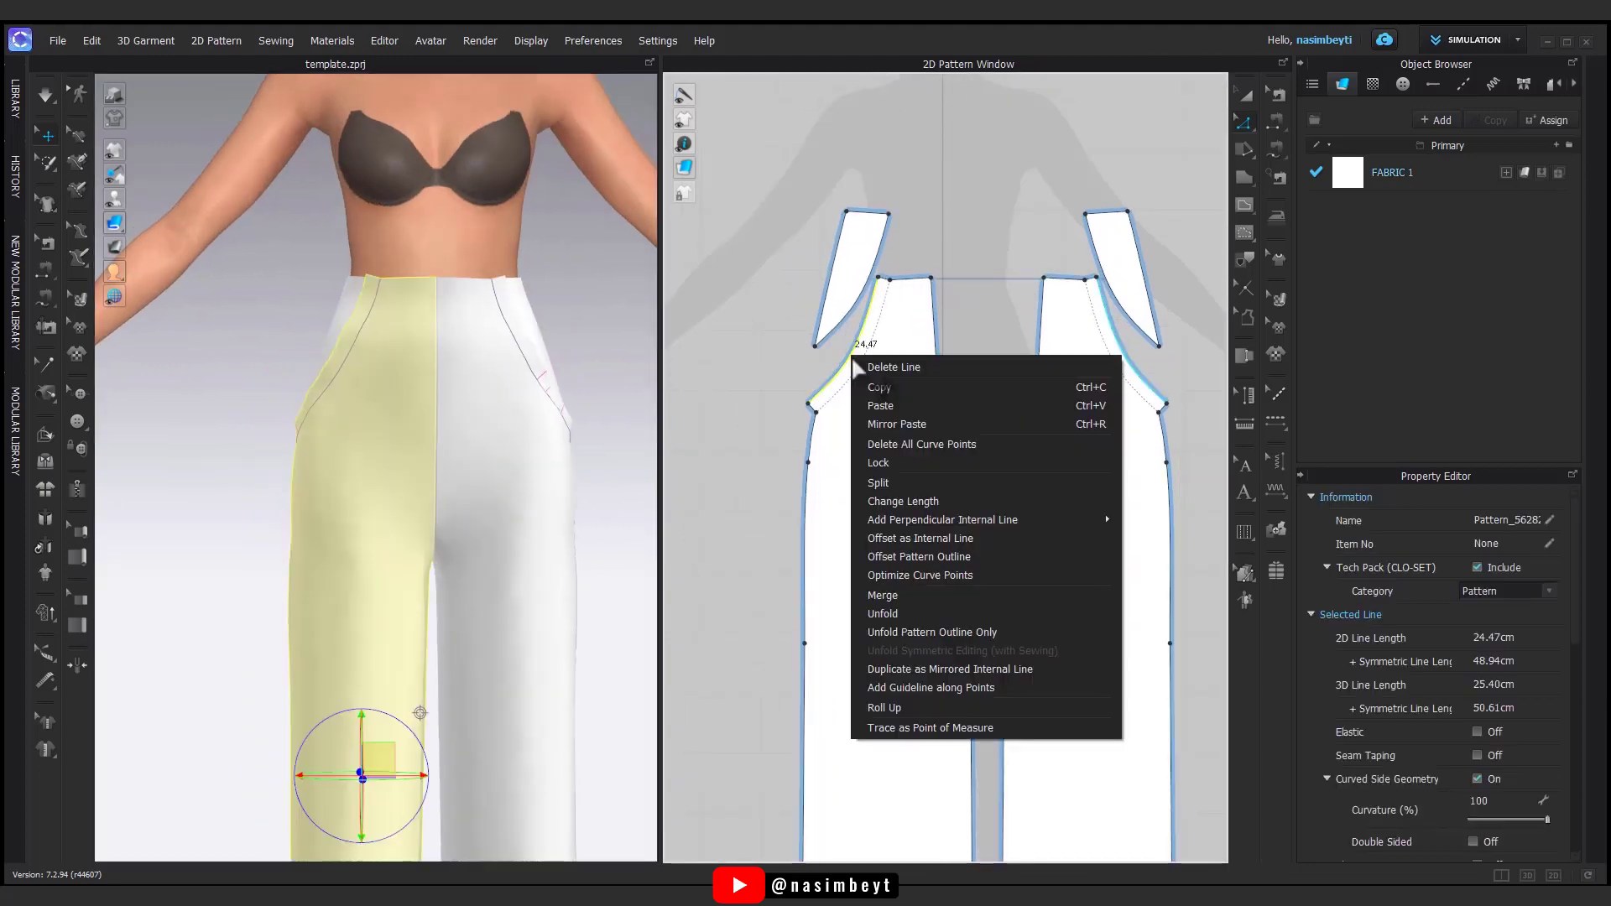
left_click(914, 536)
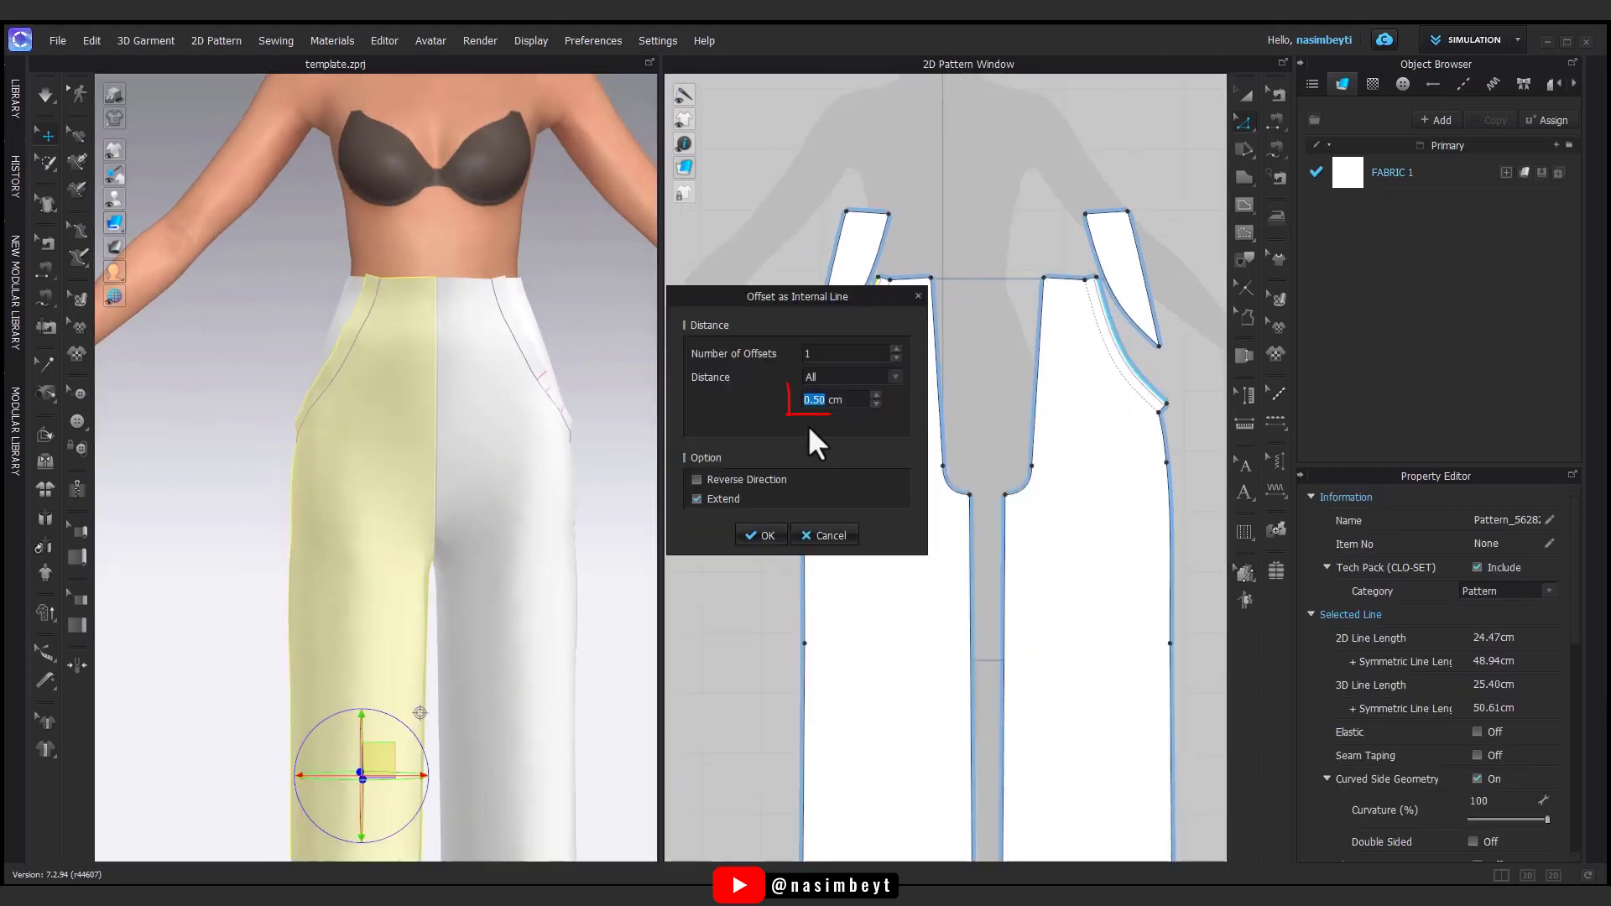
left_click(764, 535)
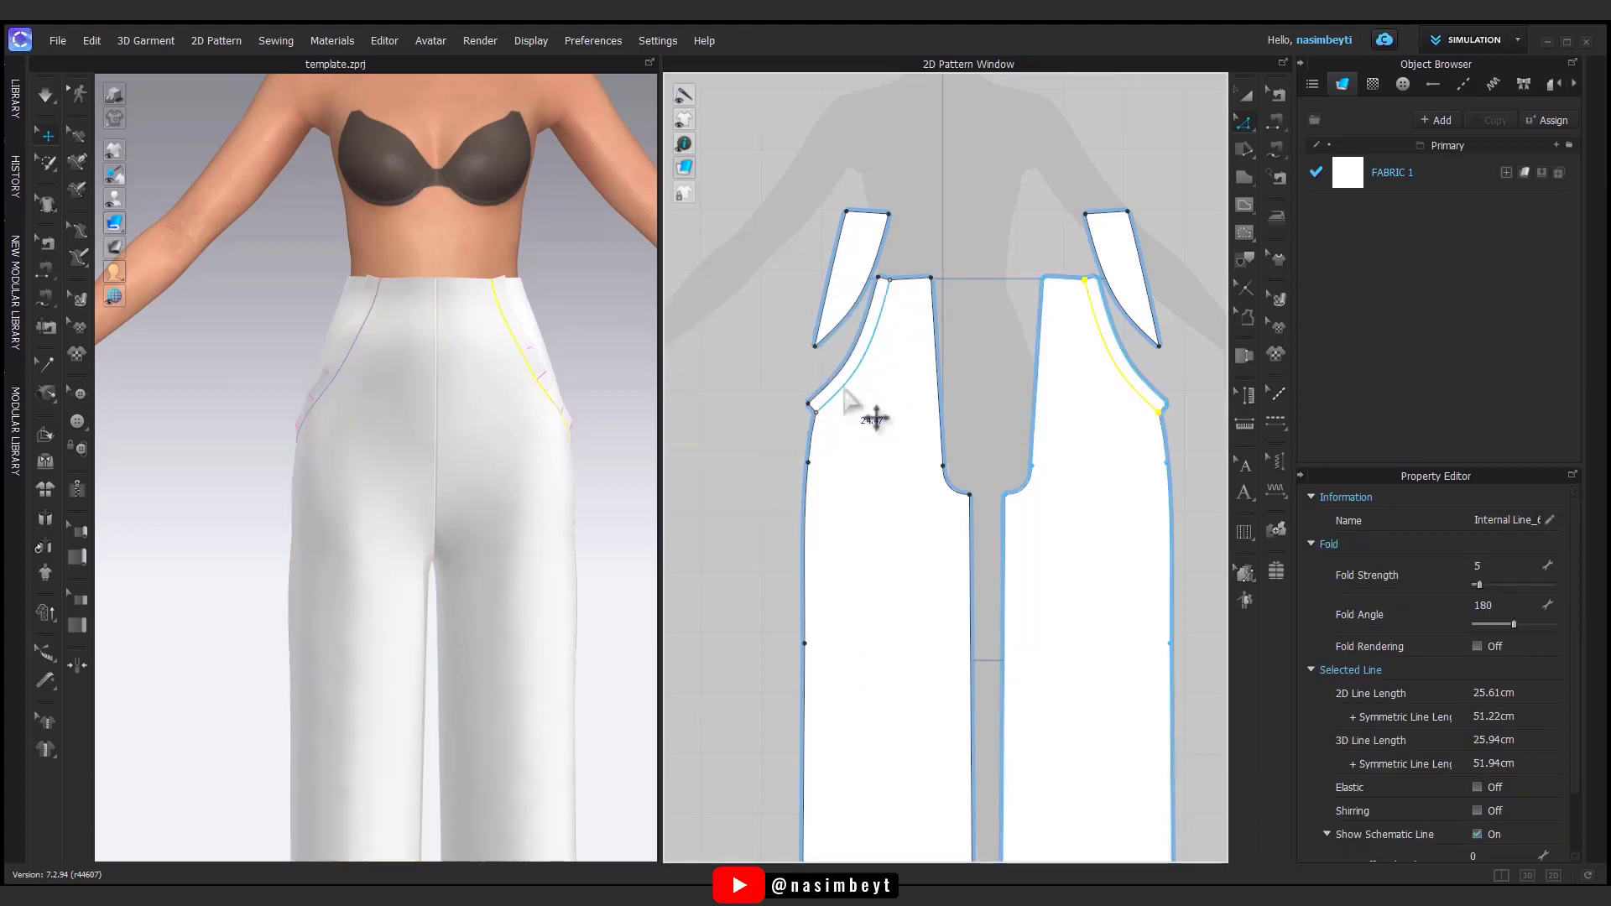
- Reposition the side-seam and waist corner points of the pocket extension to follow the side seam and waistline
scroll(876, 420, "up", 3)
left_click(831, 461)
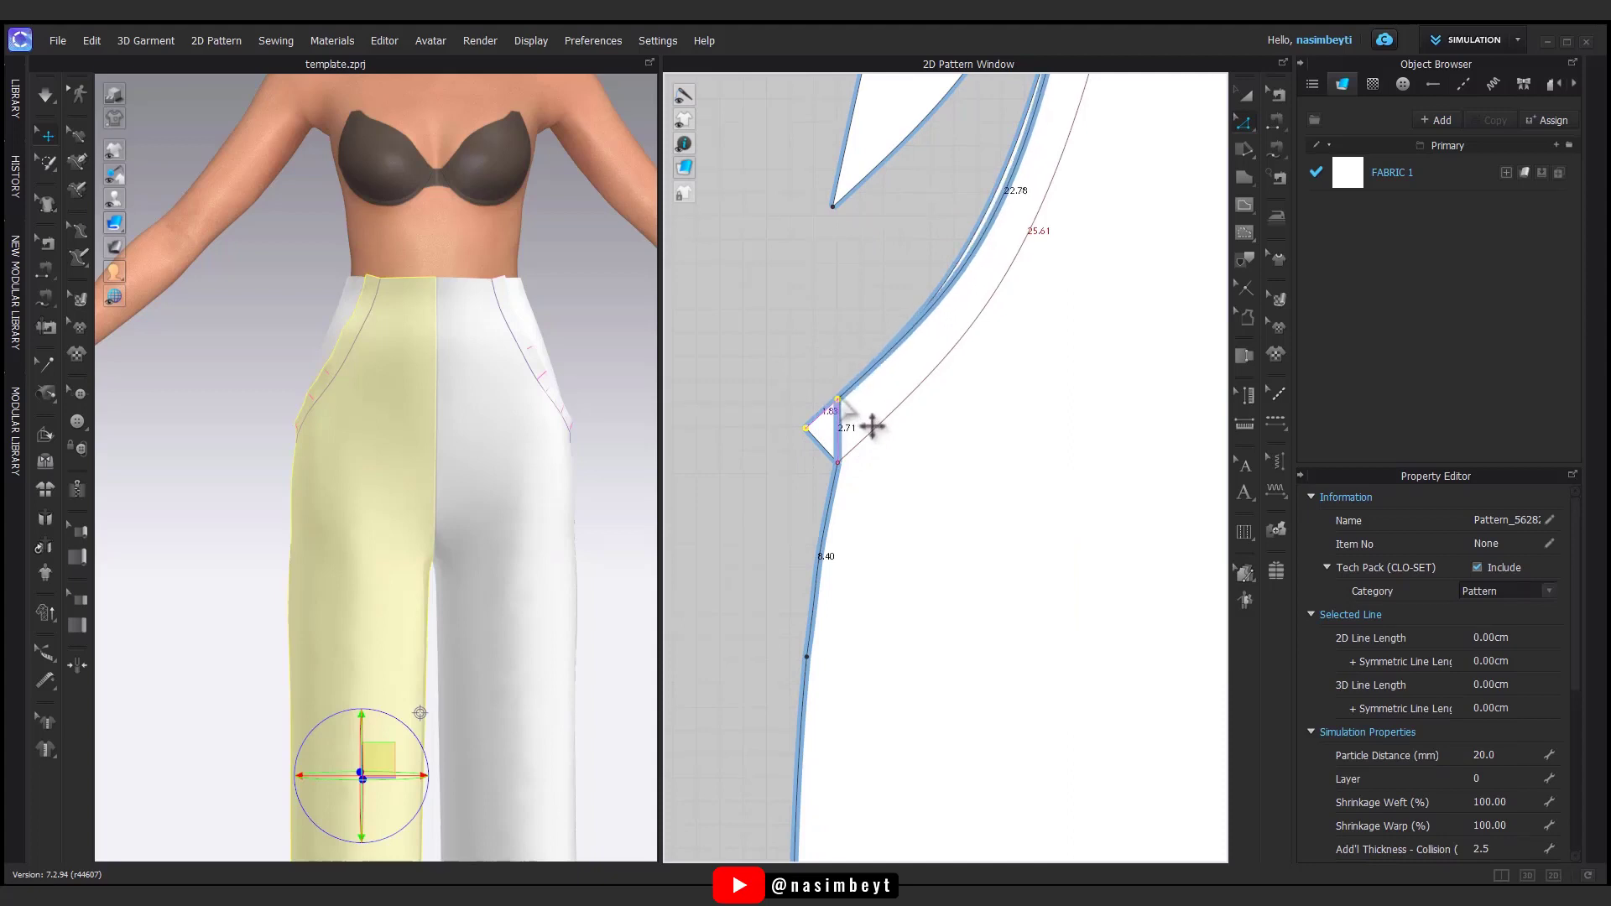
scroll(880, 428, "down", 3)
middle_click_drag(847, 473, 937, 651)
scroll(908, 481, "up", 3)
left_click(907, 482)
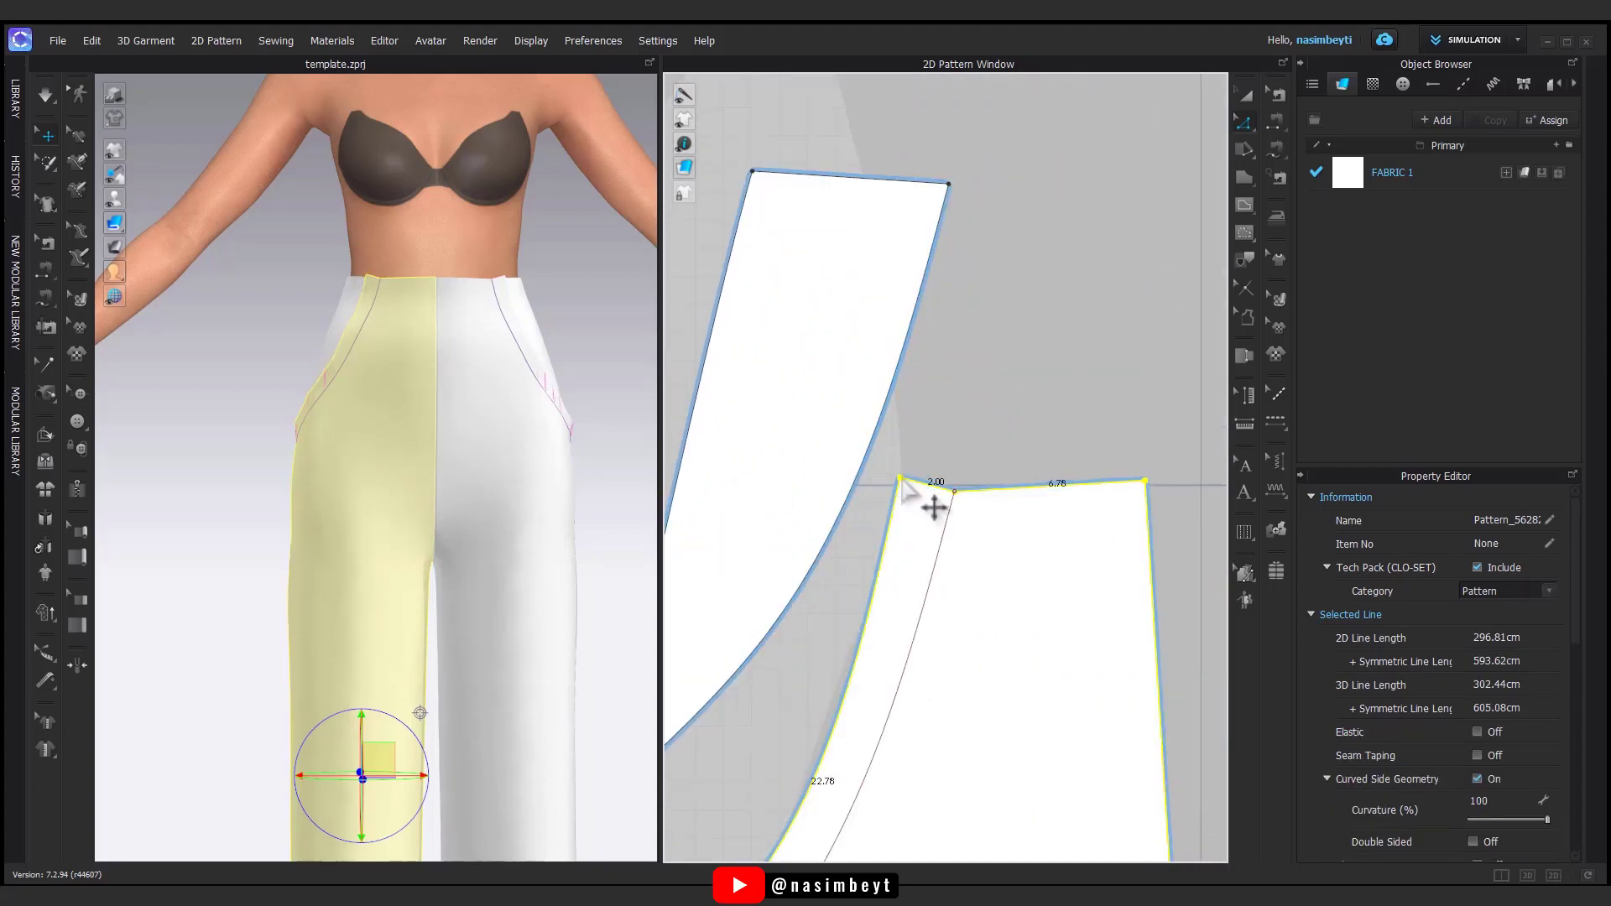
left_click(887, 485)
left_click(927, 504)
scroll(964, 539, "down", 4)
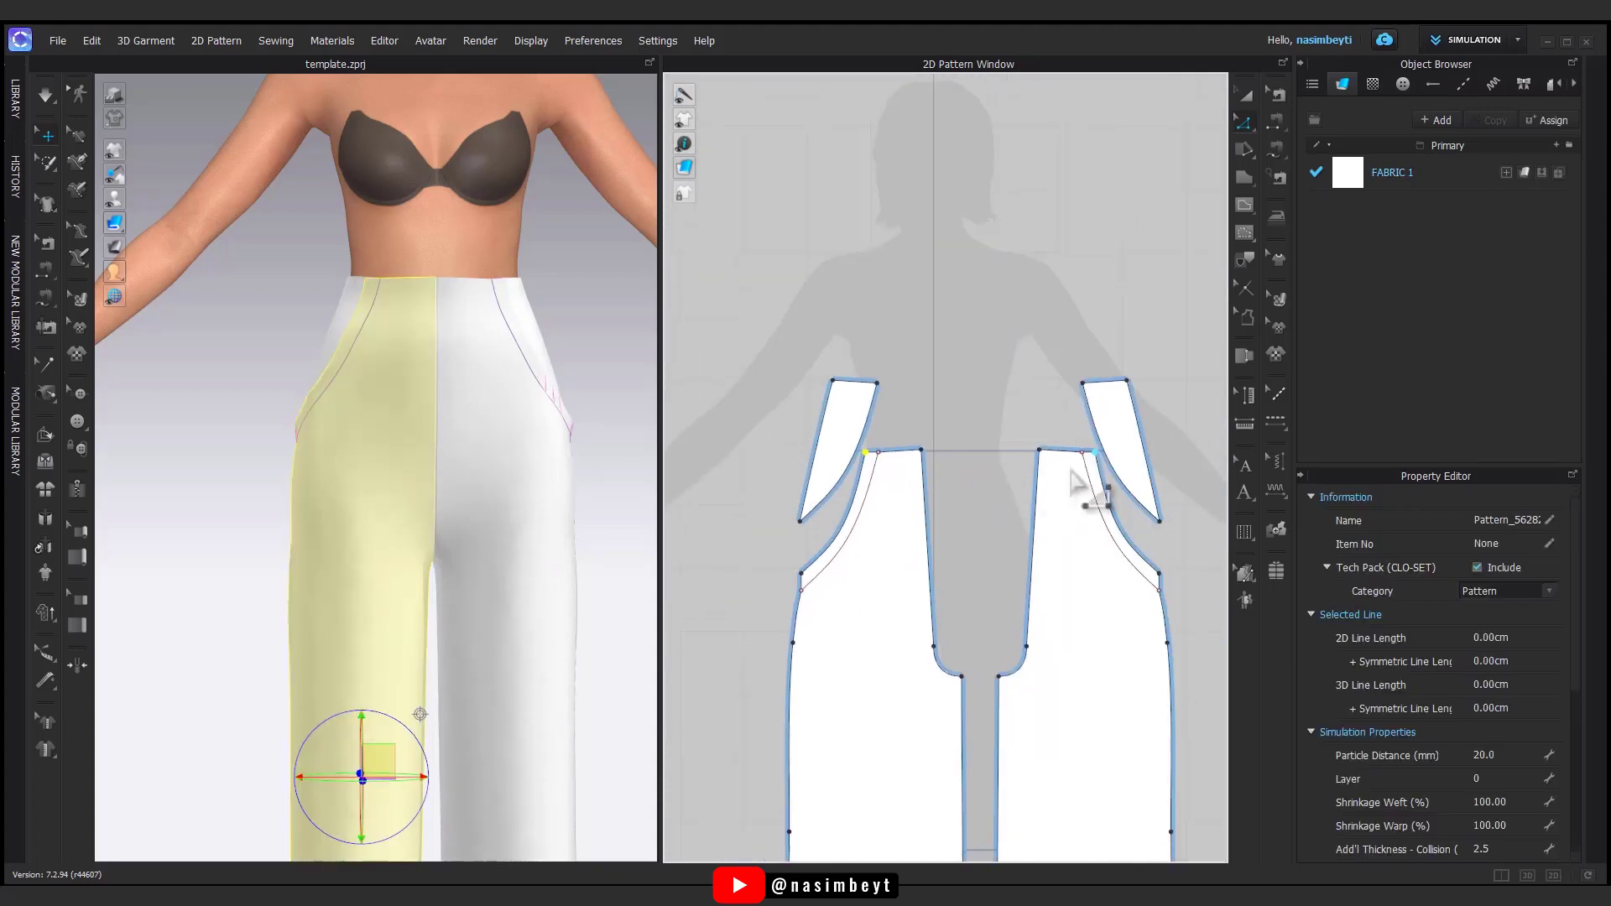
- Delete the sewing between the pocket pieces' curved edges and the outer edges of the front extensions
left_click(1277, 95)
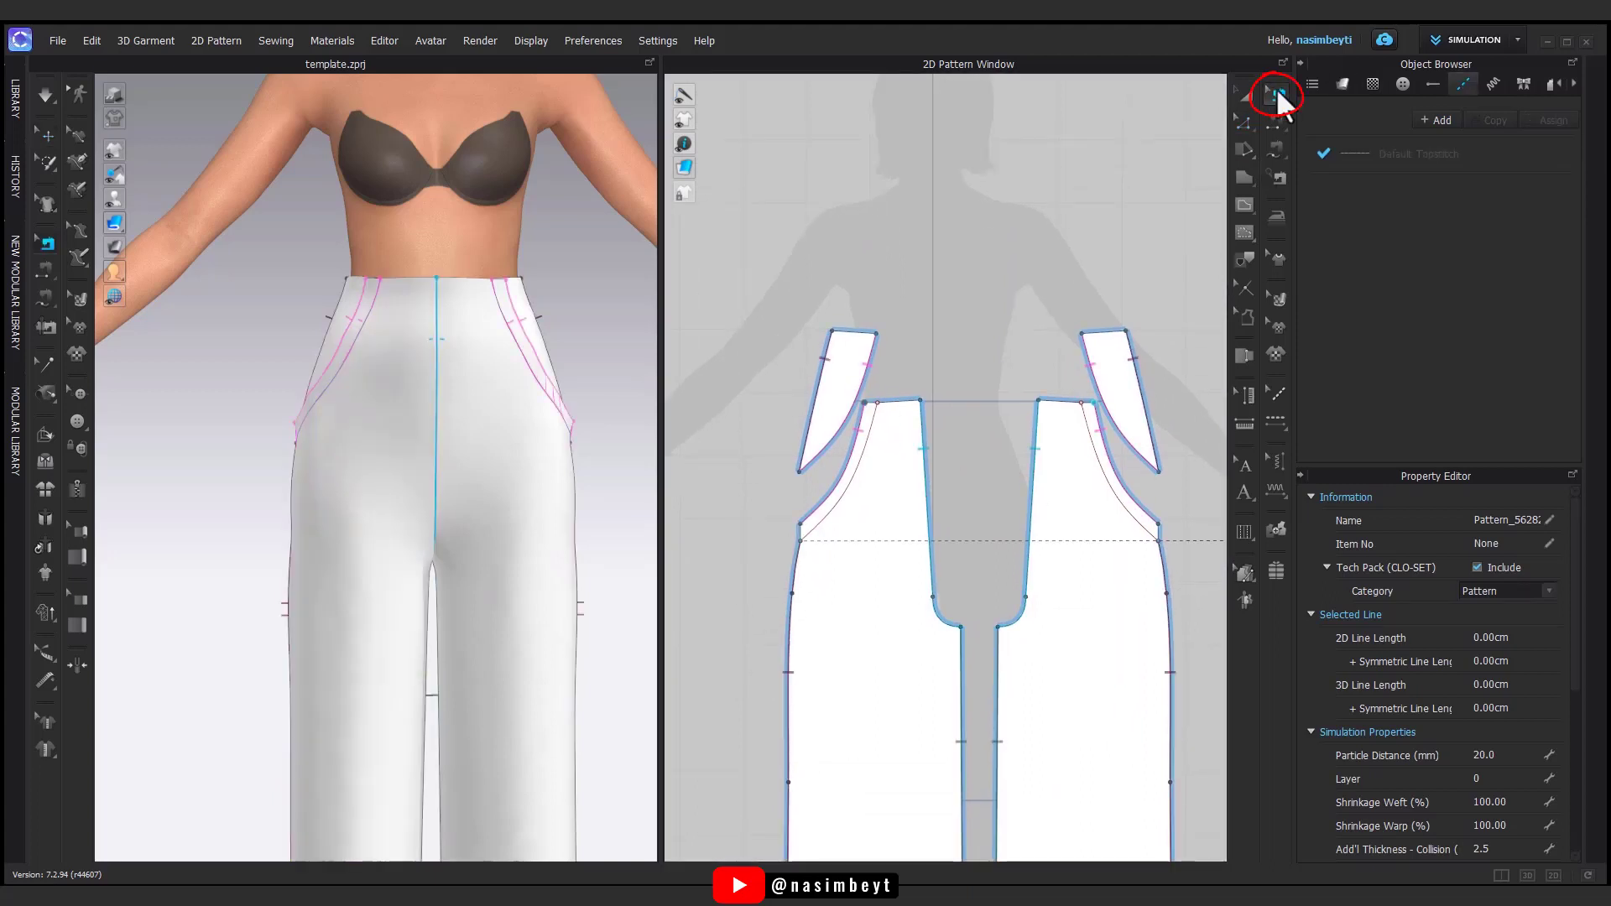
left_click(843, 395)
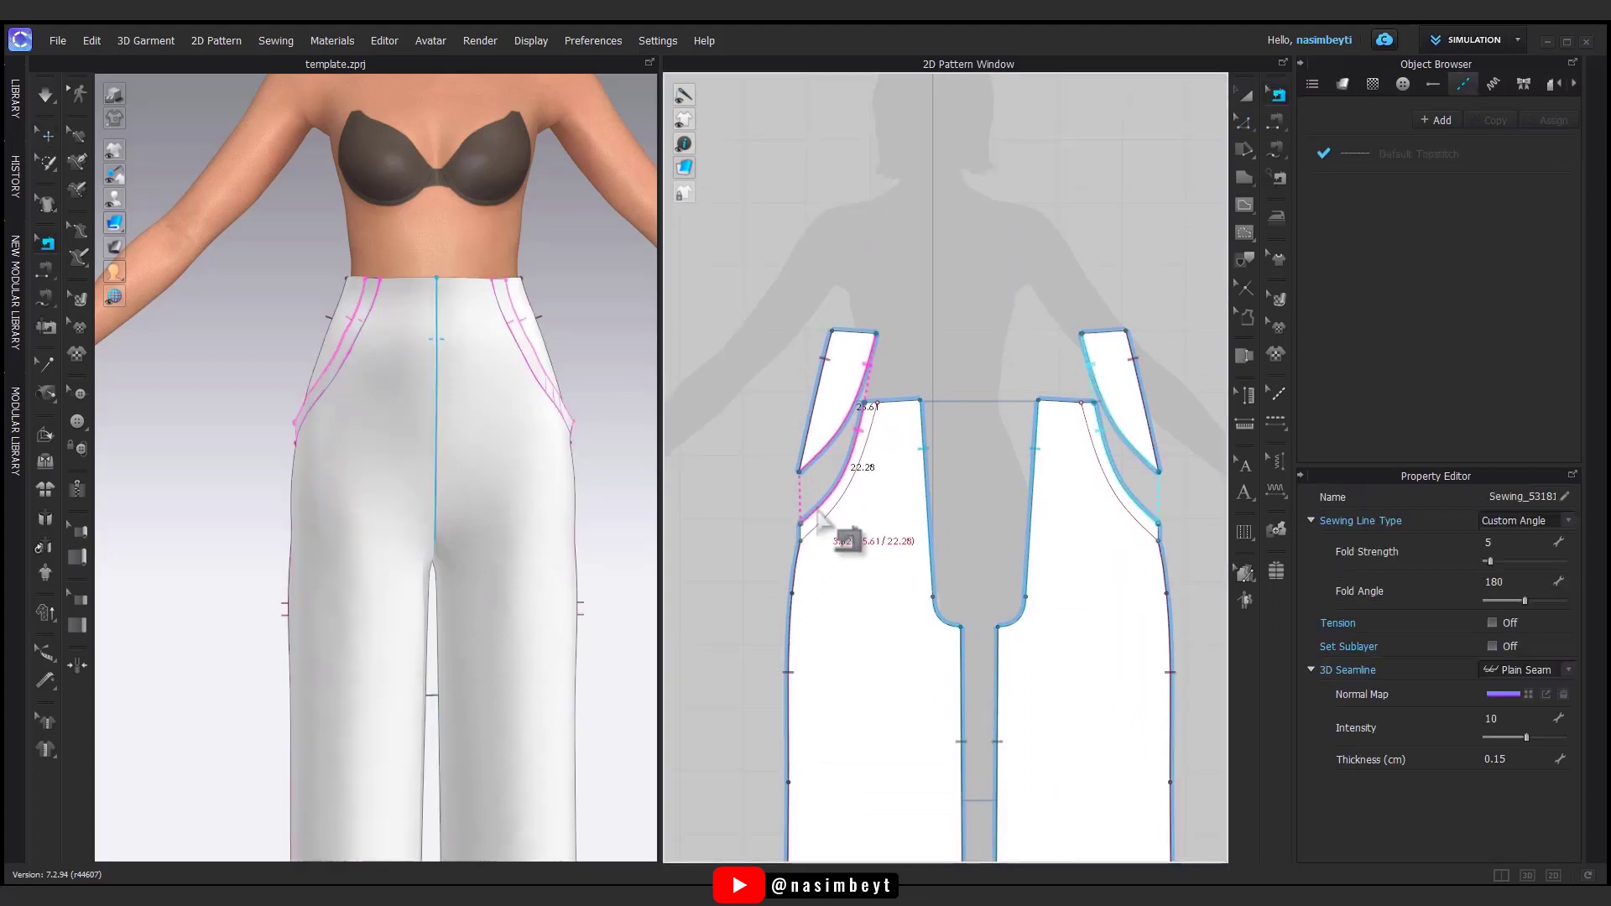
- Free-sew the waist edge of the front extensions to the matching stretch of the pocket pieces' top edge
left_click(1276, 150)
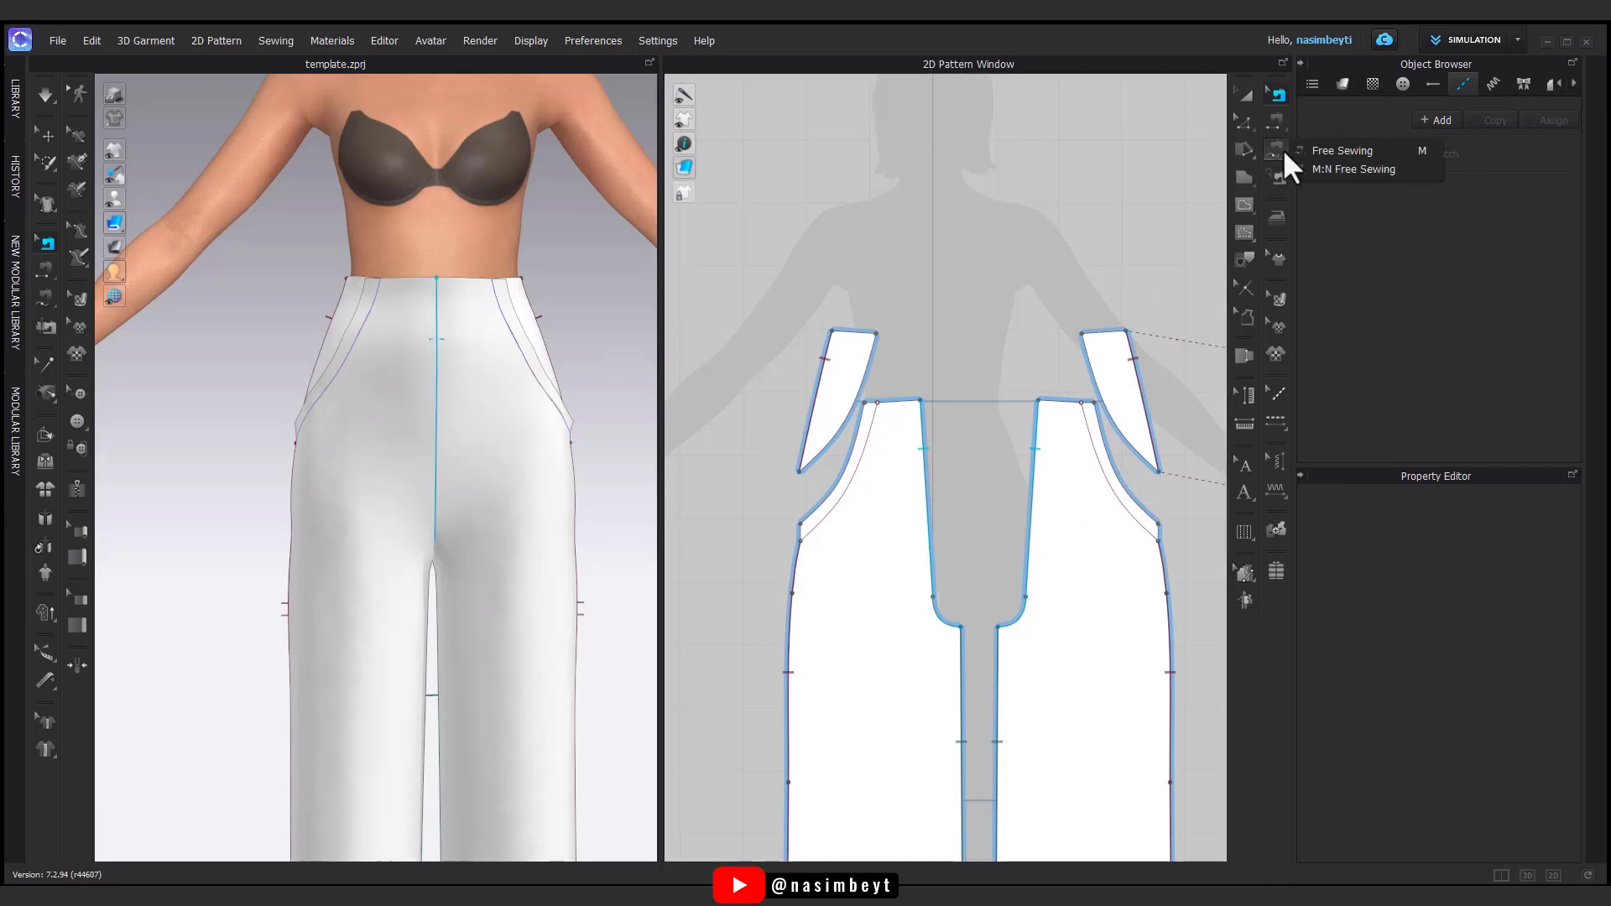
left_click(1334, 150)
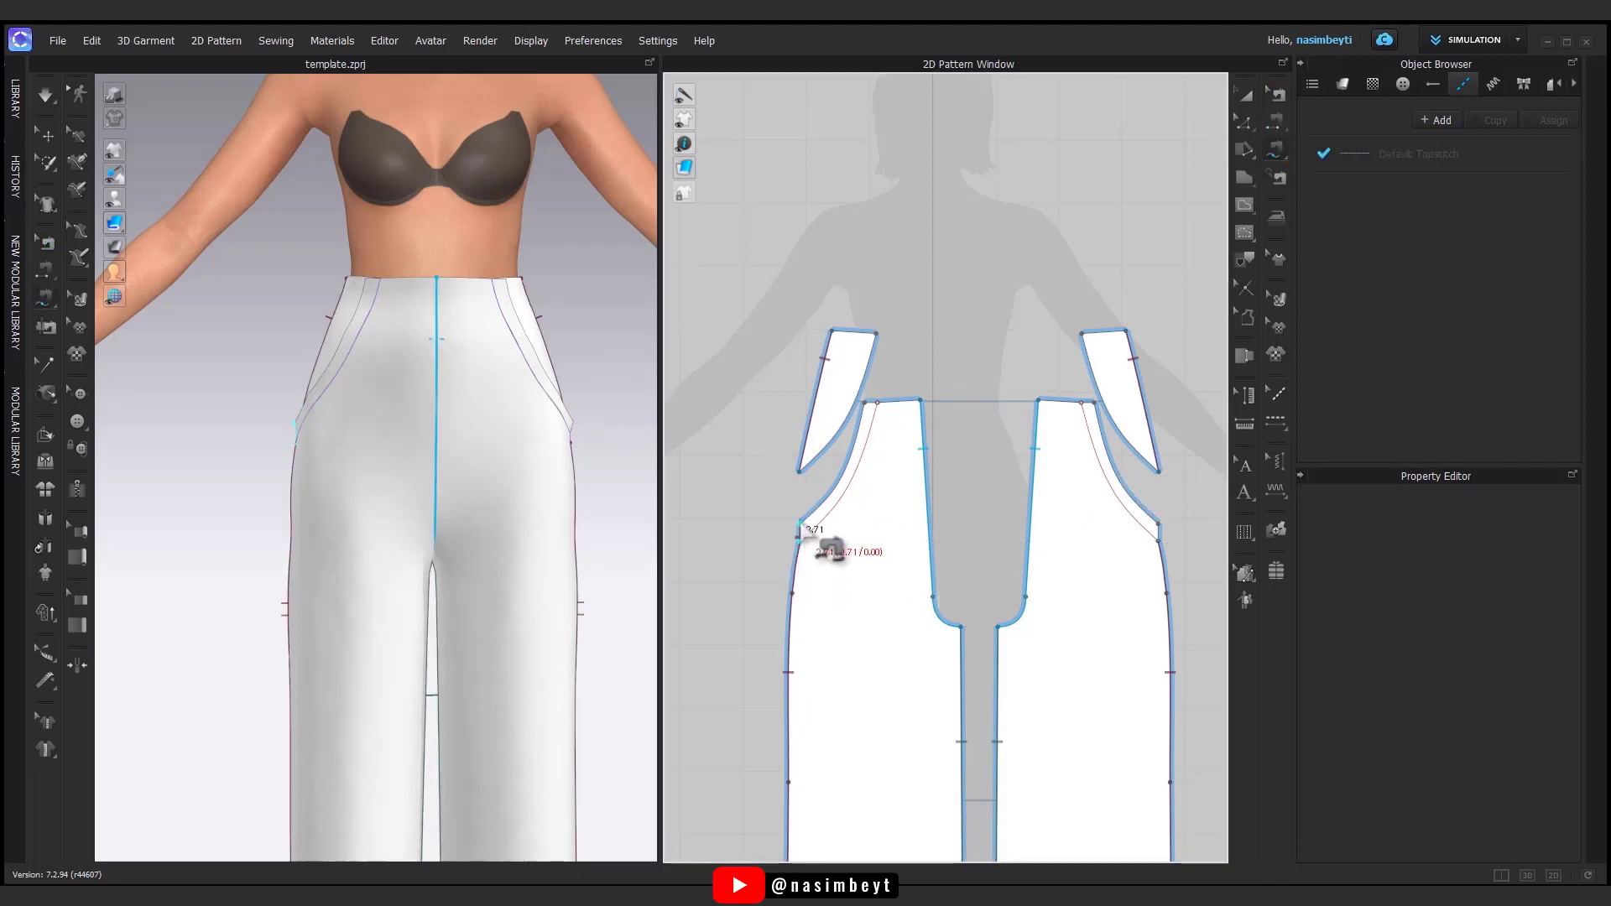
left_click(799, 472)
left_click(877, 404)
scroll(876, 344, "up", 5)
left_click(880, 332)
scroll(923, 420, "down", 3)
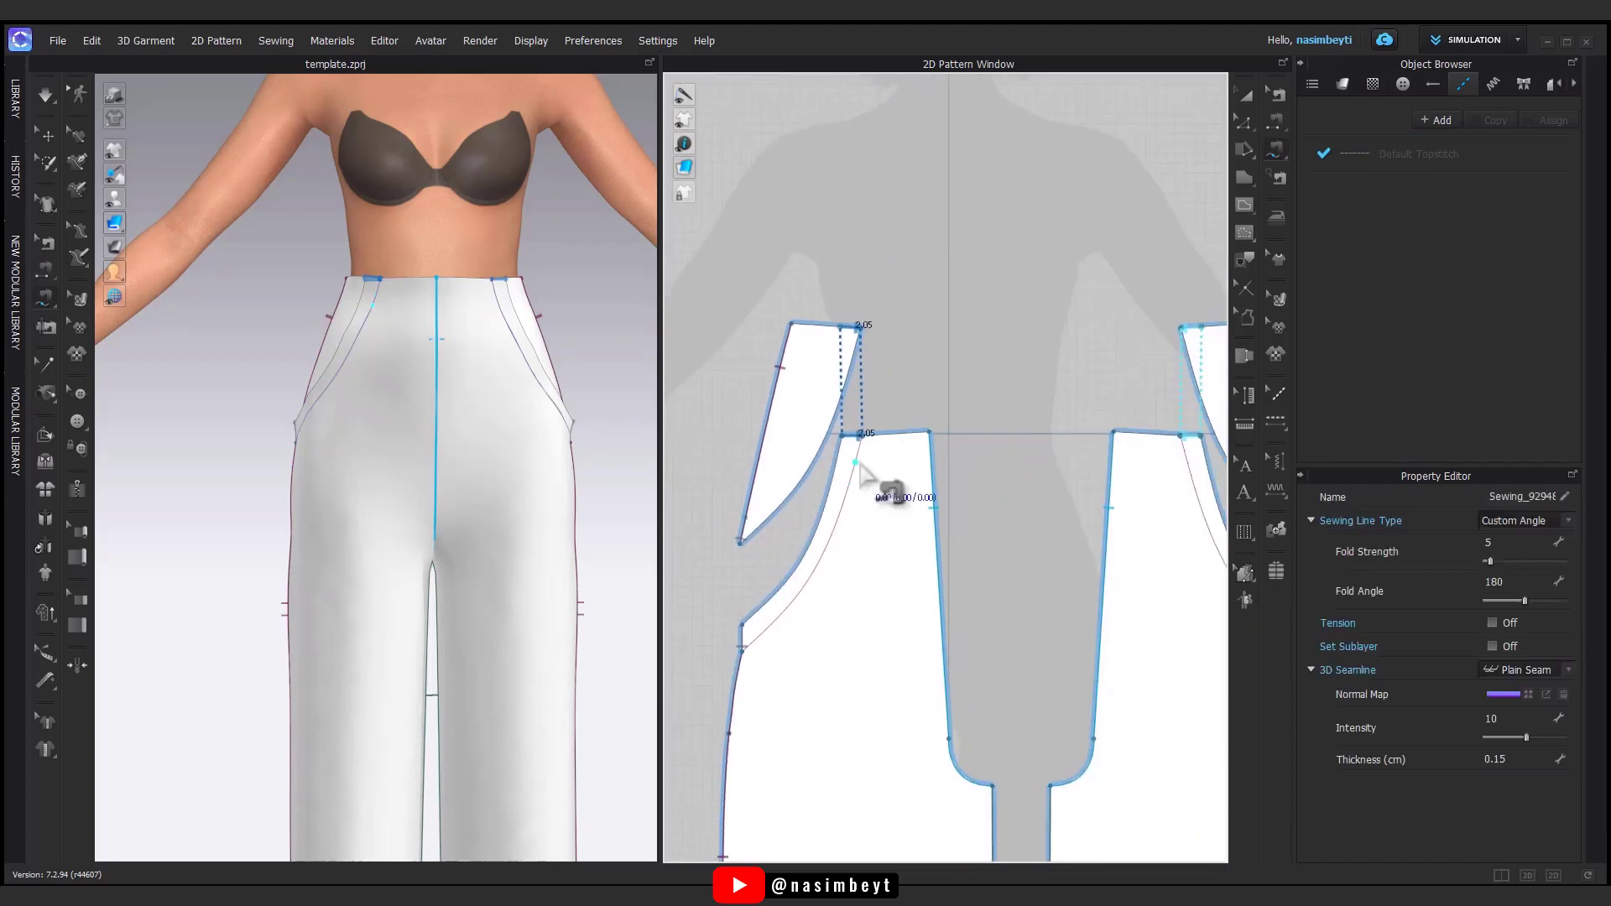
- Free-sew the full internal pocket curve on the front panels to the curved edge of the pocket pieces
left_click(862, 435)
left_click(858, 329)
left_click(740, 542)
scroll(902, 557, "down", 3)
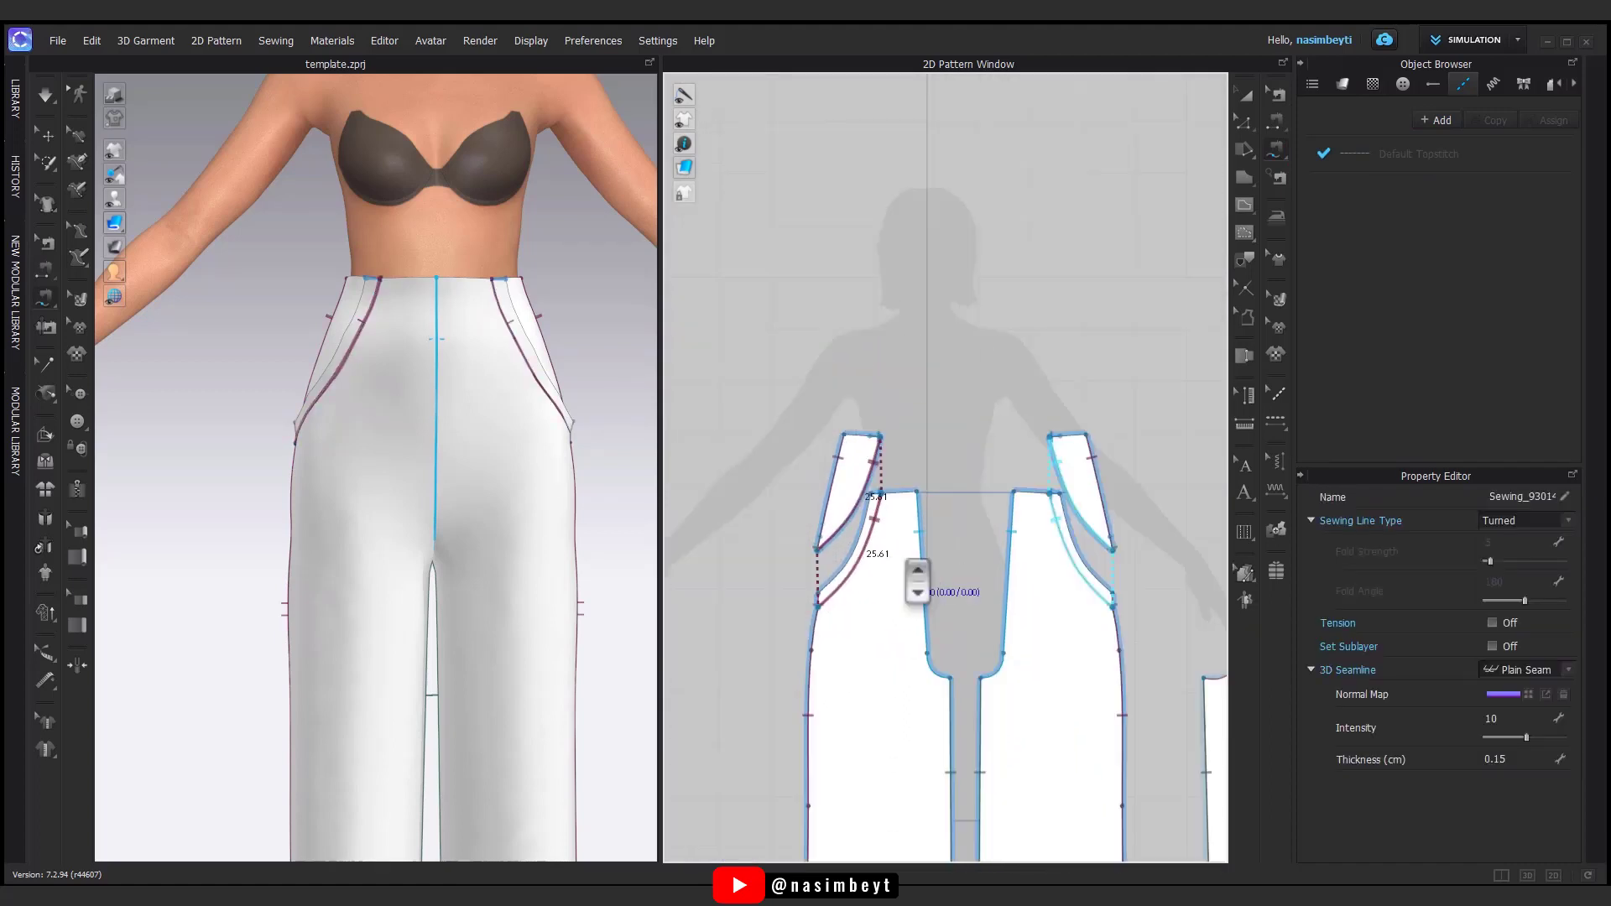
- Shorten the waist sewing between the pocket pieces and front extensions by moving its ends toward the internal pocket curve
middle_click_drag(902, 557, 894, 495)
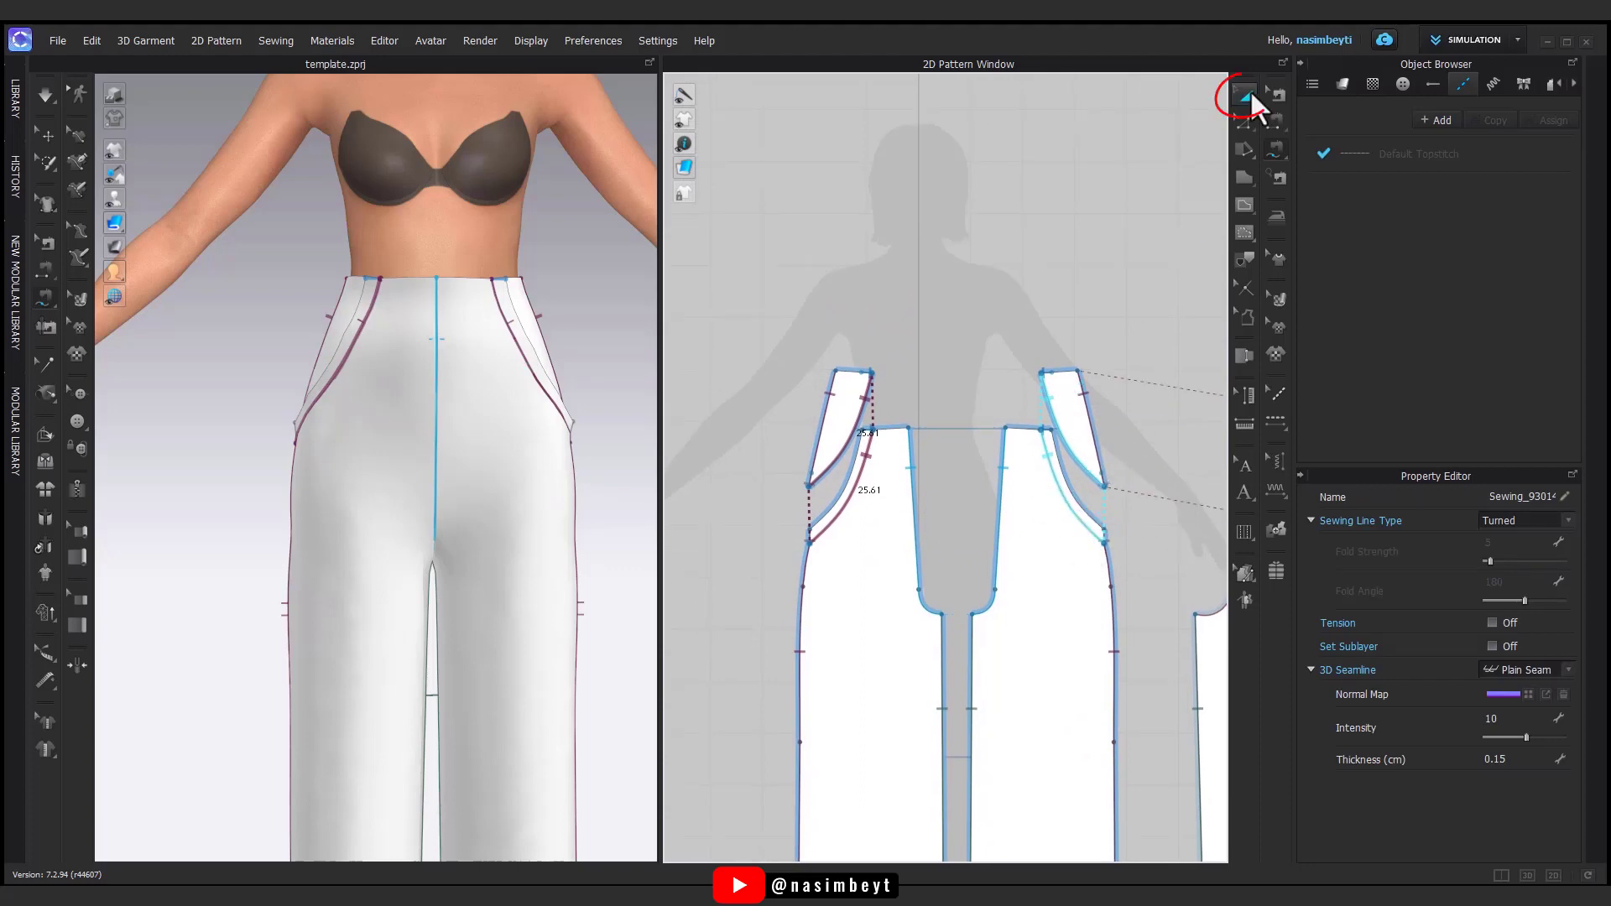
left_click(1247, 96)
middle_click_drag(973, 501, 918, 406)
right_click_drag(495, 572, 367, 544)
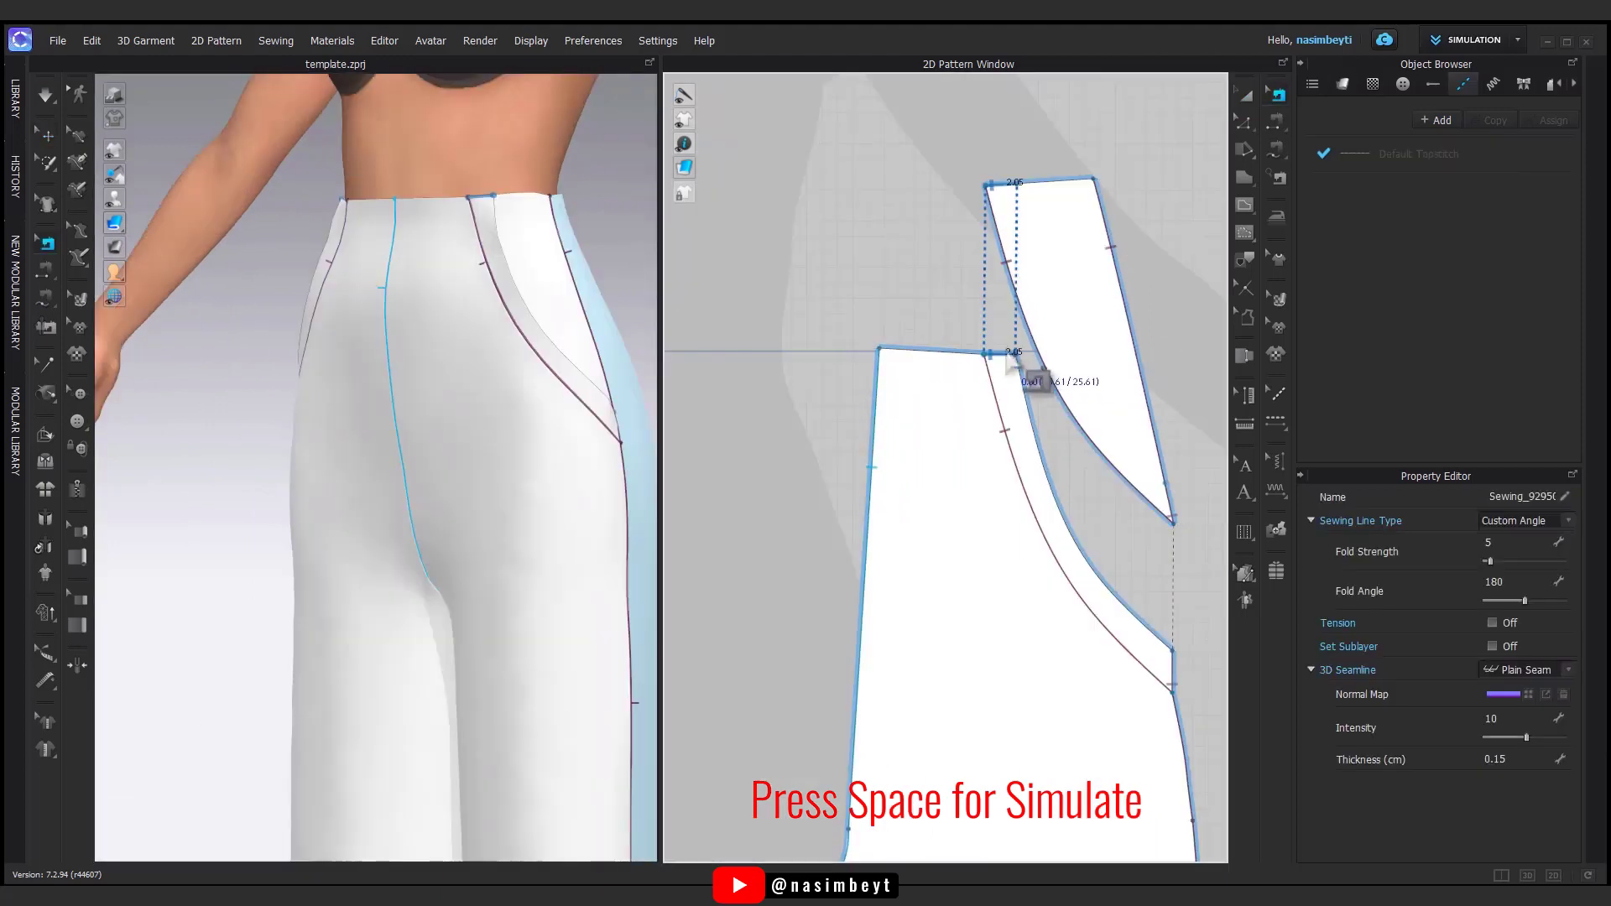
scroll(993, 359, "down", 3)
middle_click_drag(999, 251, 998, 577)
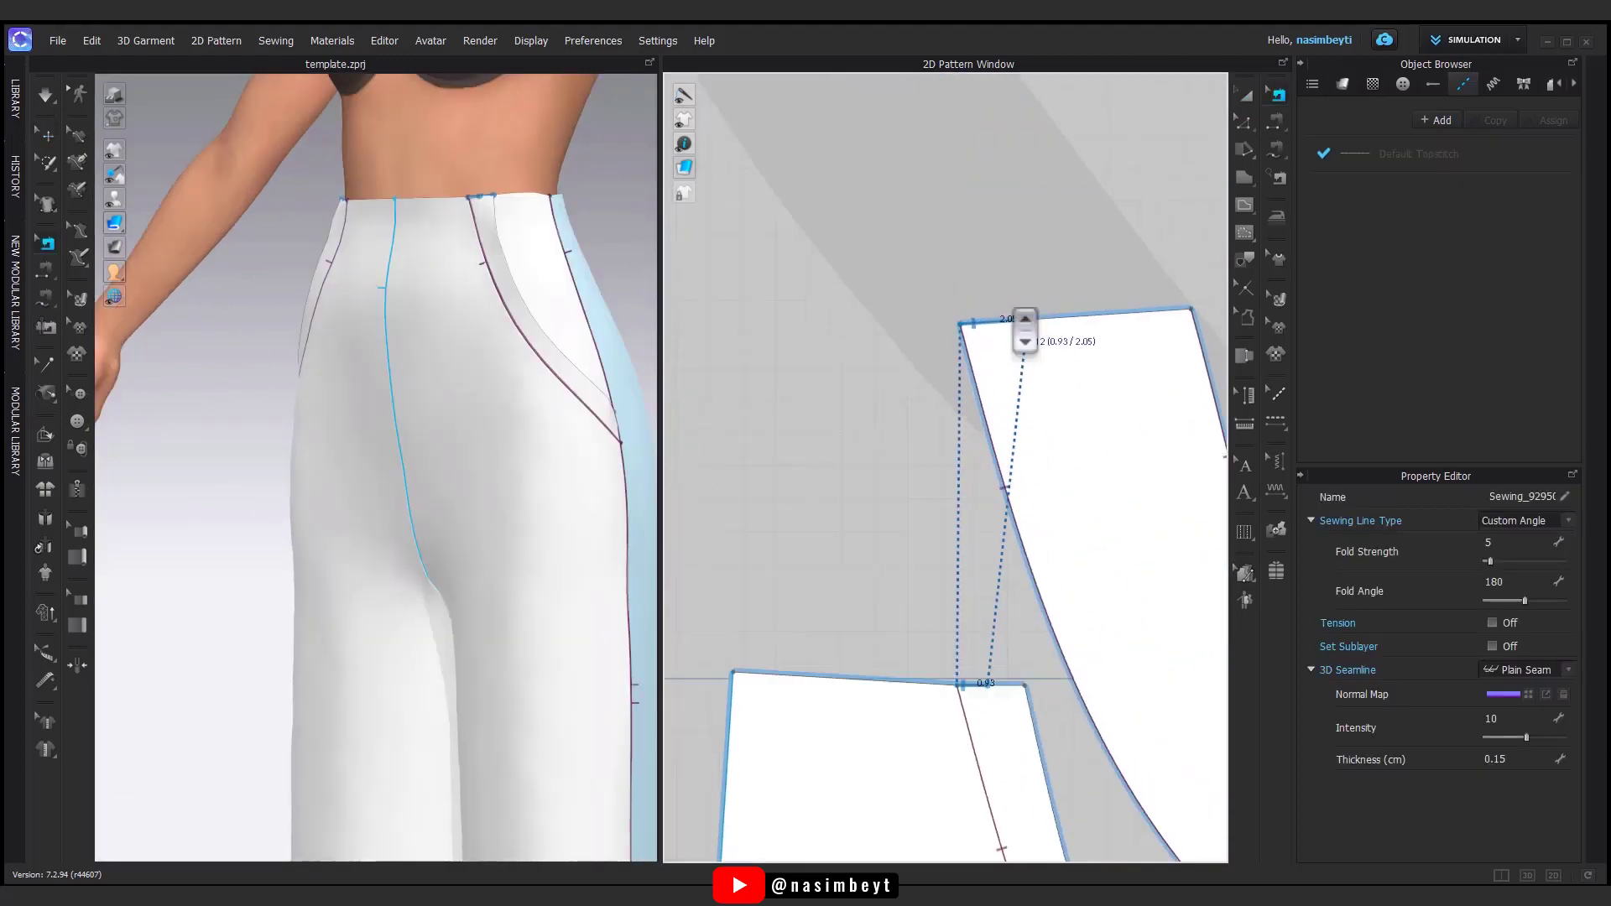
scroll(1025, 327, "up", 1)
left_click_drag(1027, 325, 982, 326)
scroll(970, 352, "down", 4)
middle_click_drag(831, 449, 1166, 432)
scroll(827, 442, "up", 3)
- Simulate the trousers with the revised pocket sewing and check the pockets from the front and side
key("space")
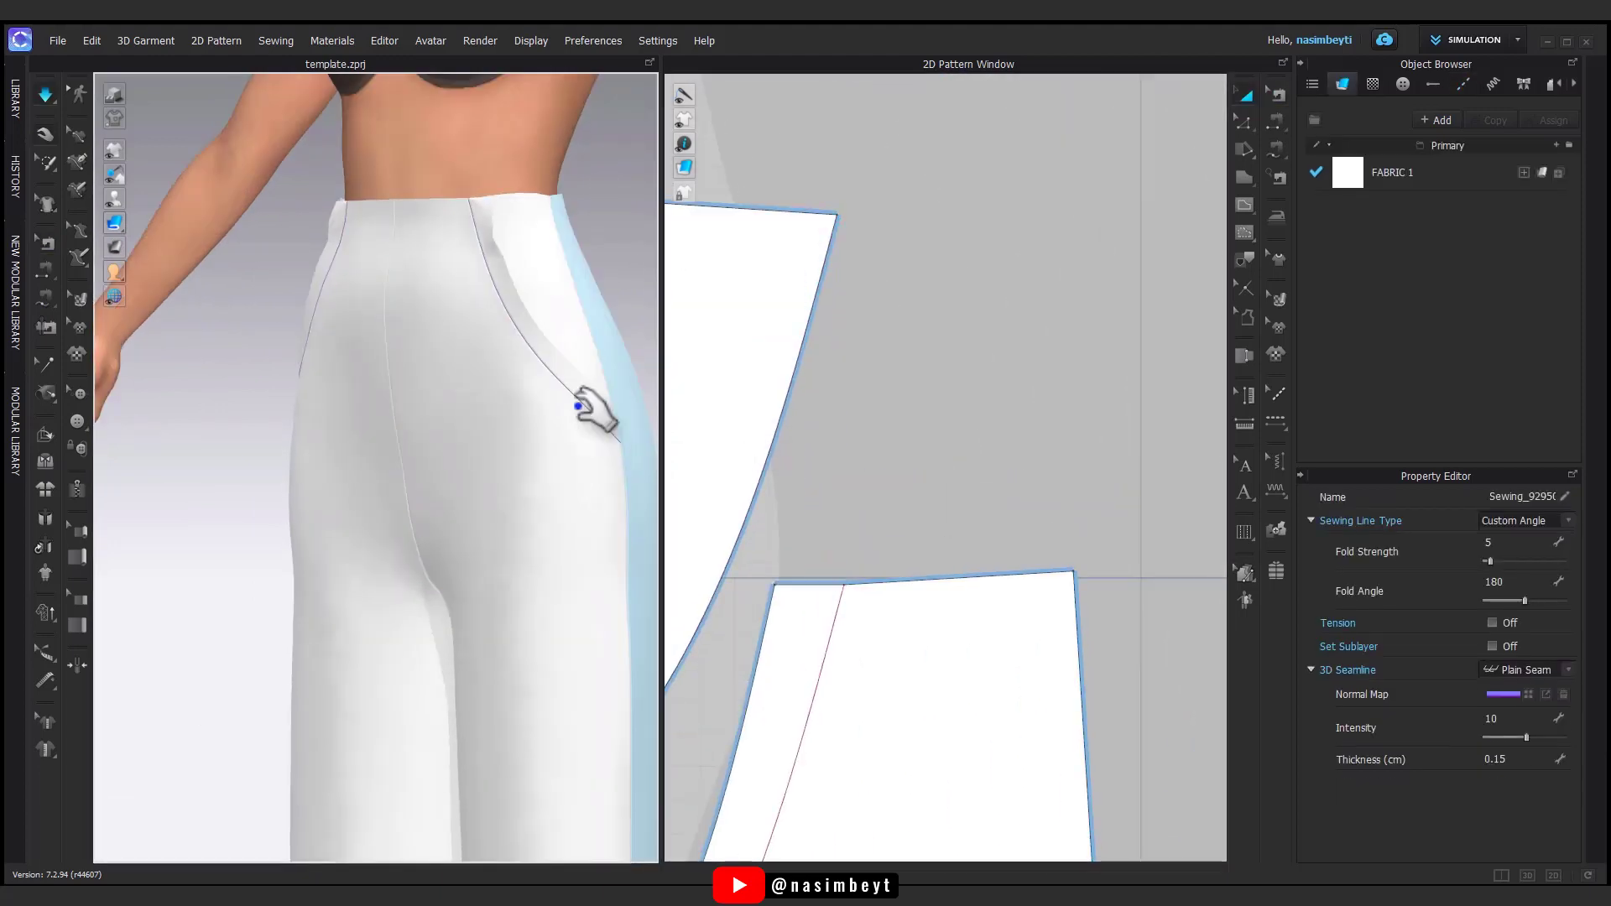
right_click_drag(584, 406, 565, 442)
scroll(622, 406, "down", 4)
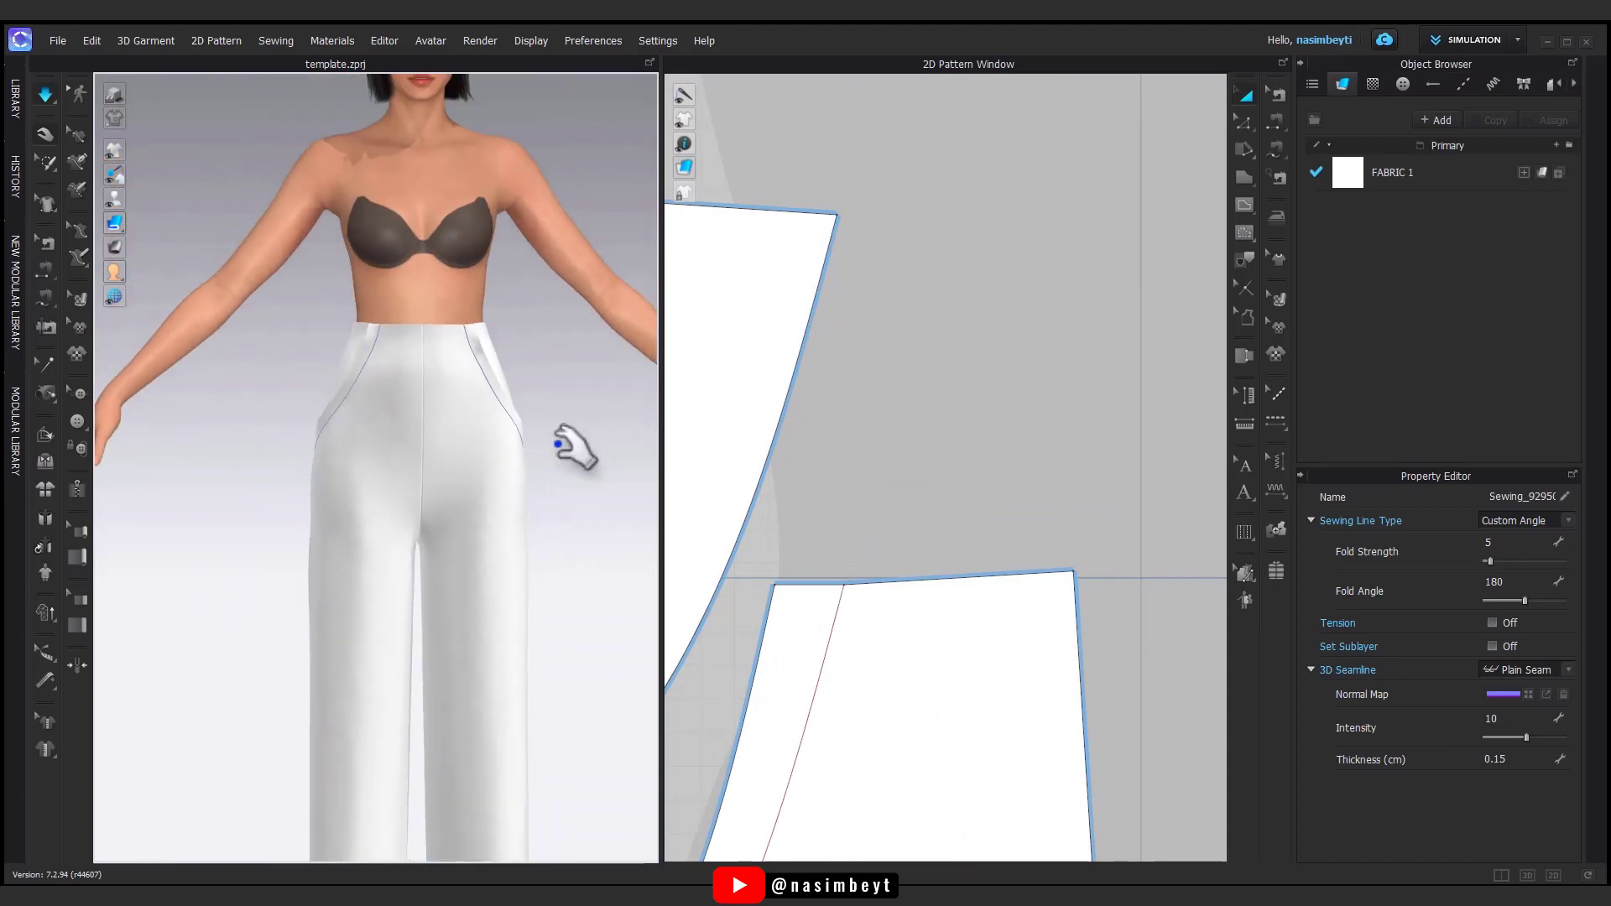
middle_click_drag(565, 442, 568, 323)
right_click_drag(567, 324, 570, 399)
key("b")
scroll(1067, 275, "down", 3)
left_click(1246, 99)
scroll(965, 458, "down", 5)
middle_click_drag(1031, 582, 838, 359)
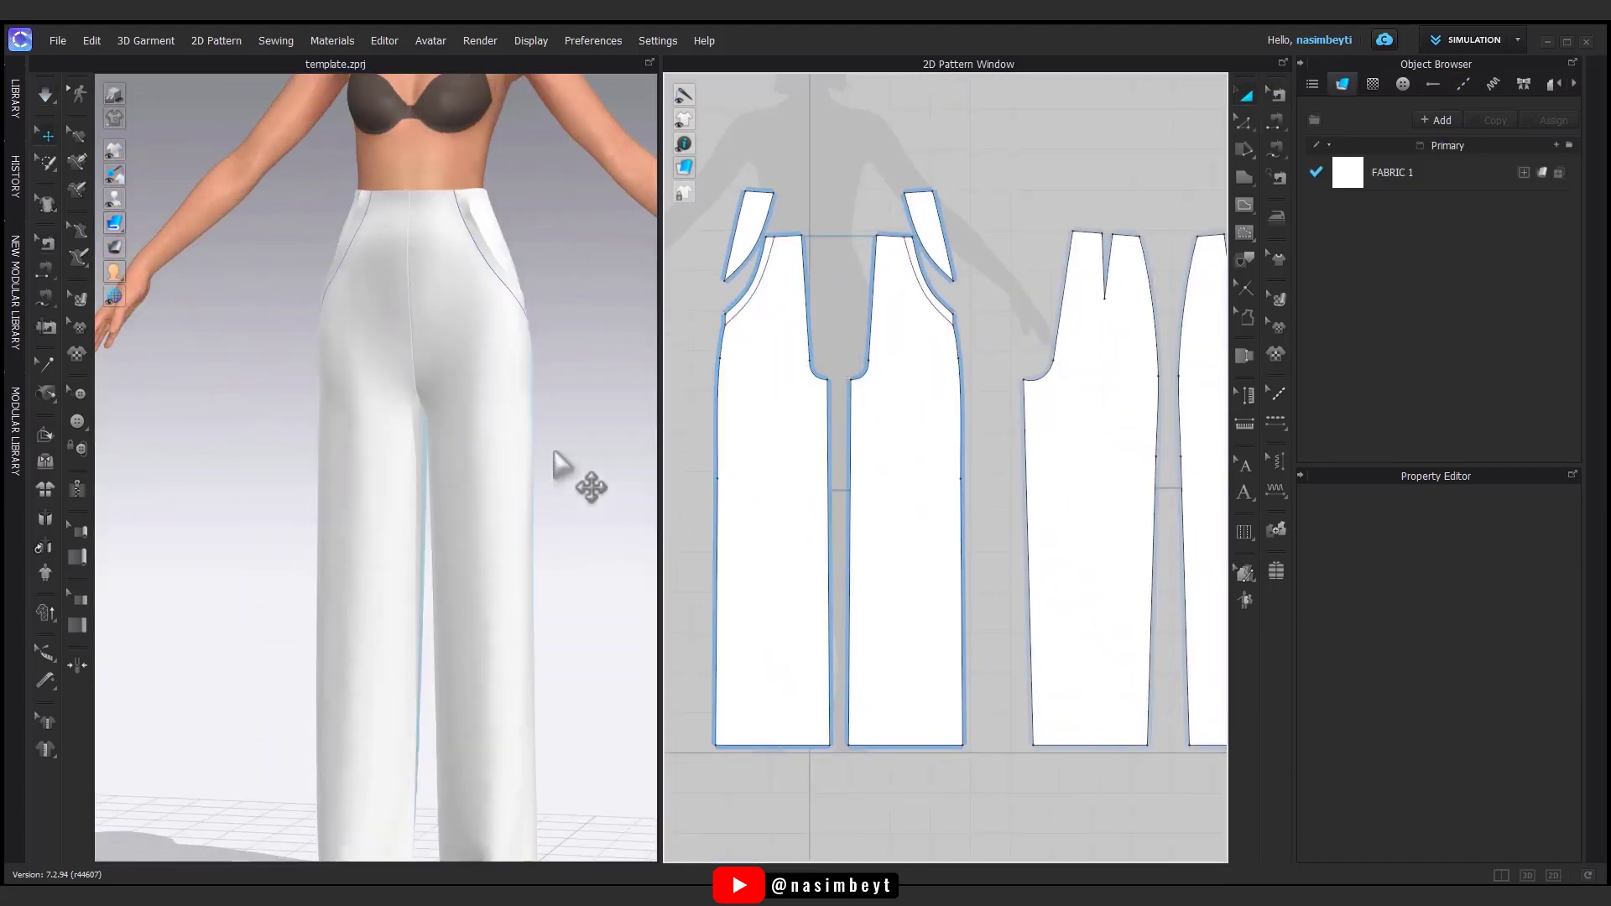
scroll(561, 464, "down", 3)
right_click_drag(547, 478, 705, 522)
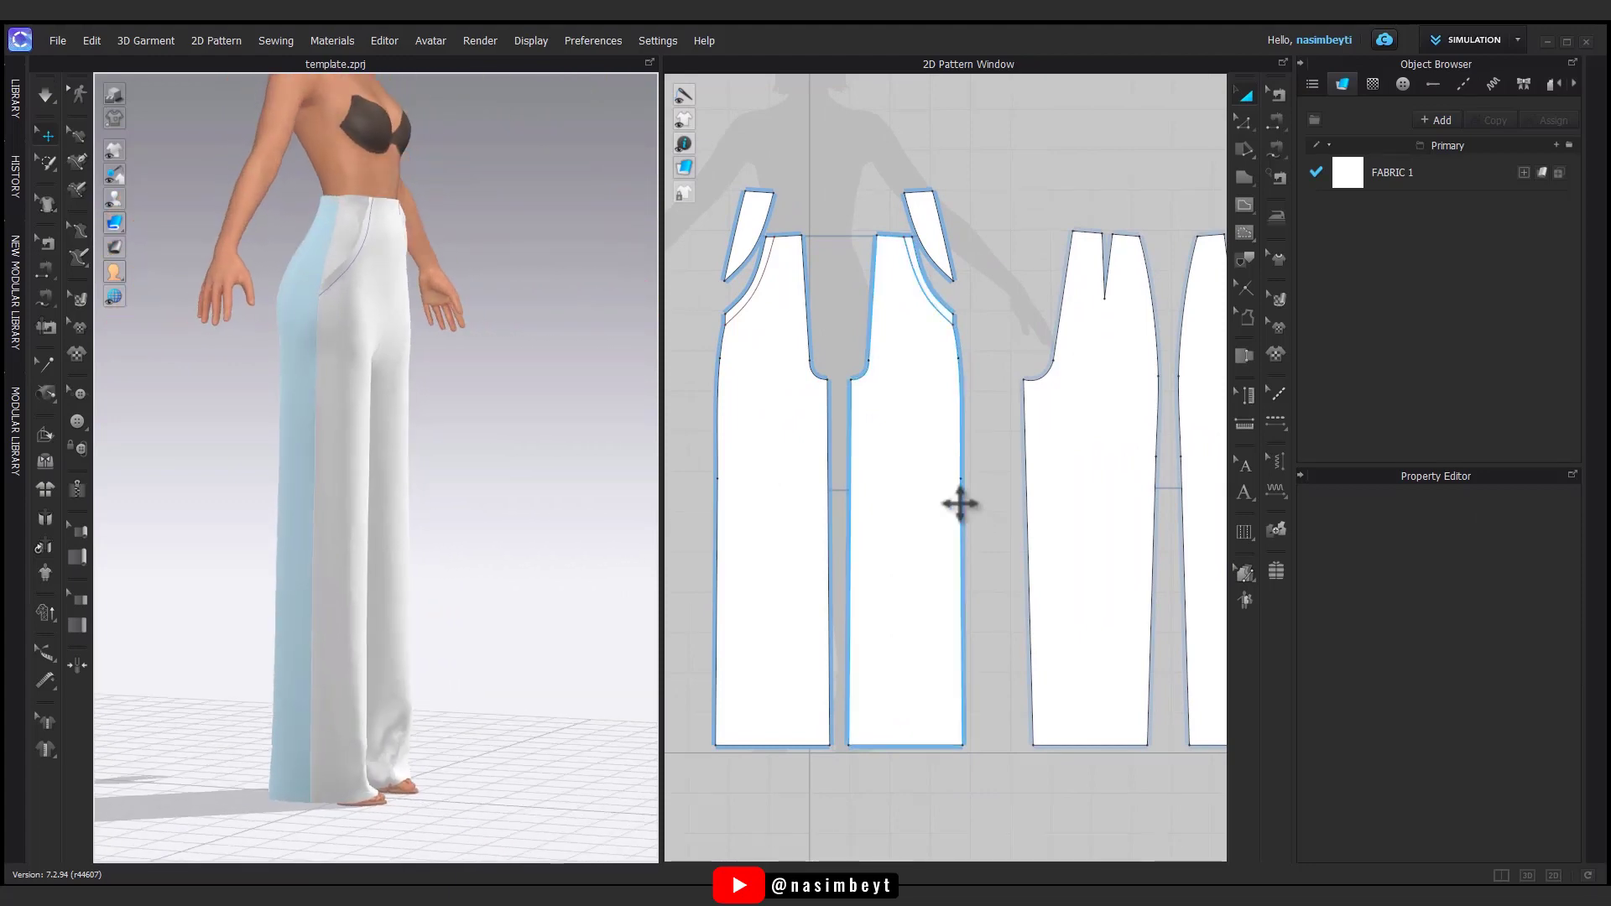
- Unfreeze both back panels and adjust the trousers at the hem in 3D
left_click(1197, 515)
right_click(1199, 514)
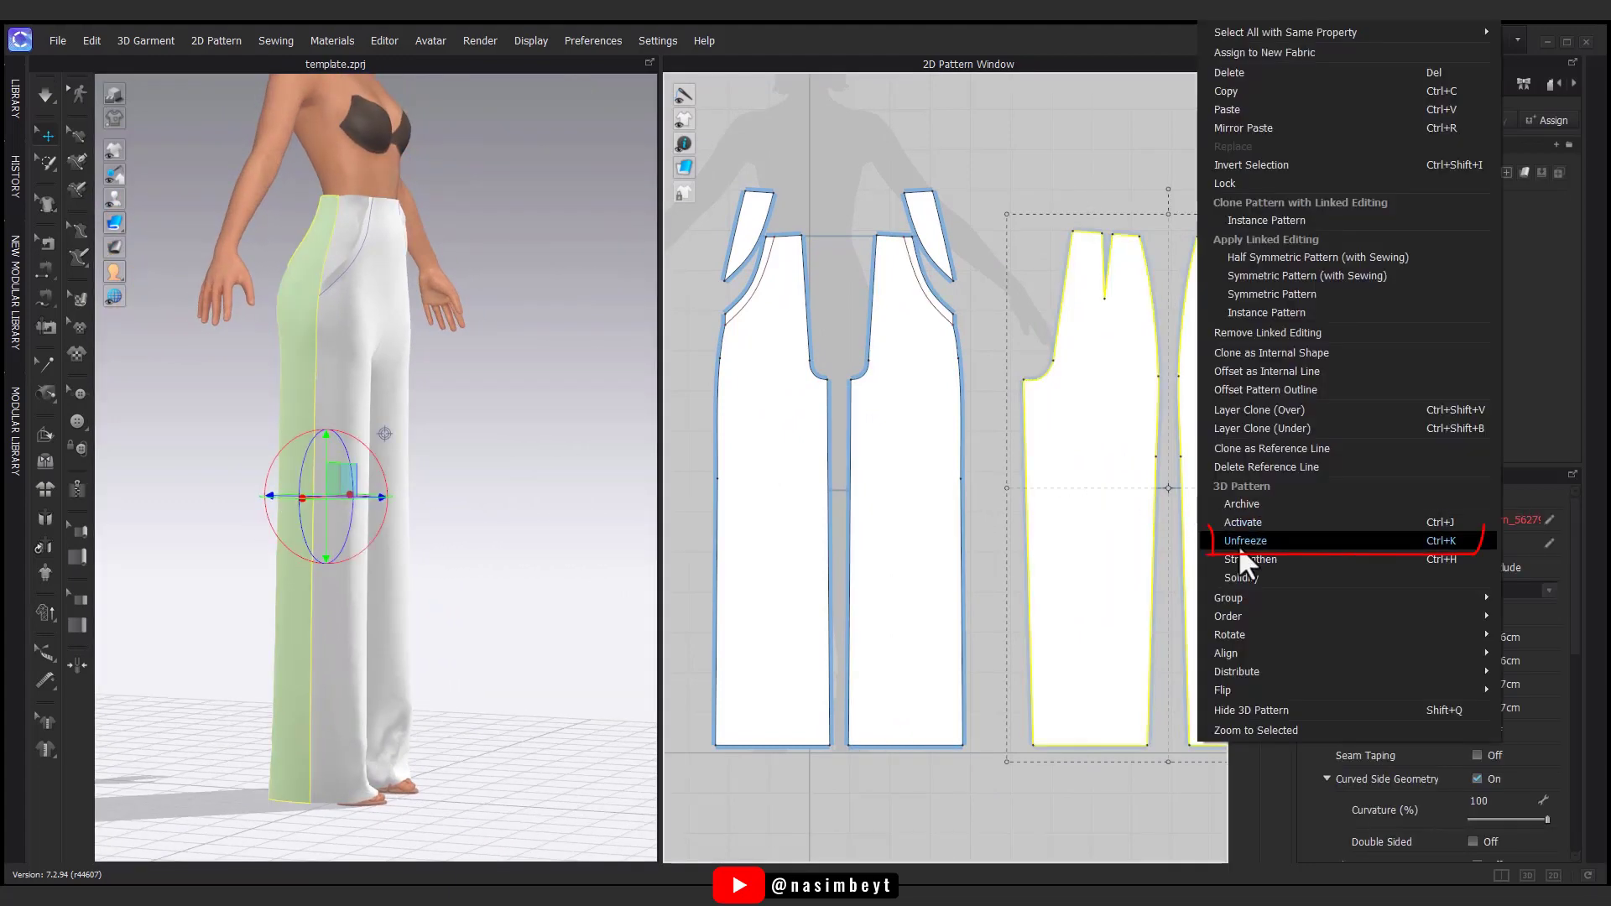
left_click(1241, 542)
right_click_drag(486, 564, 320, 821)
left_click(320, 820)
left_click_drag(321, 776, 336, 811)
- Examine the fit of the back panels around the waist, darts and seat
right_click_drag(352, 814, 669, 482)
scroll(431, 278, "up", 3)
middle_click_drag(432, 278, 389, 410)
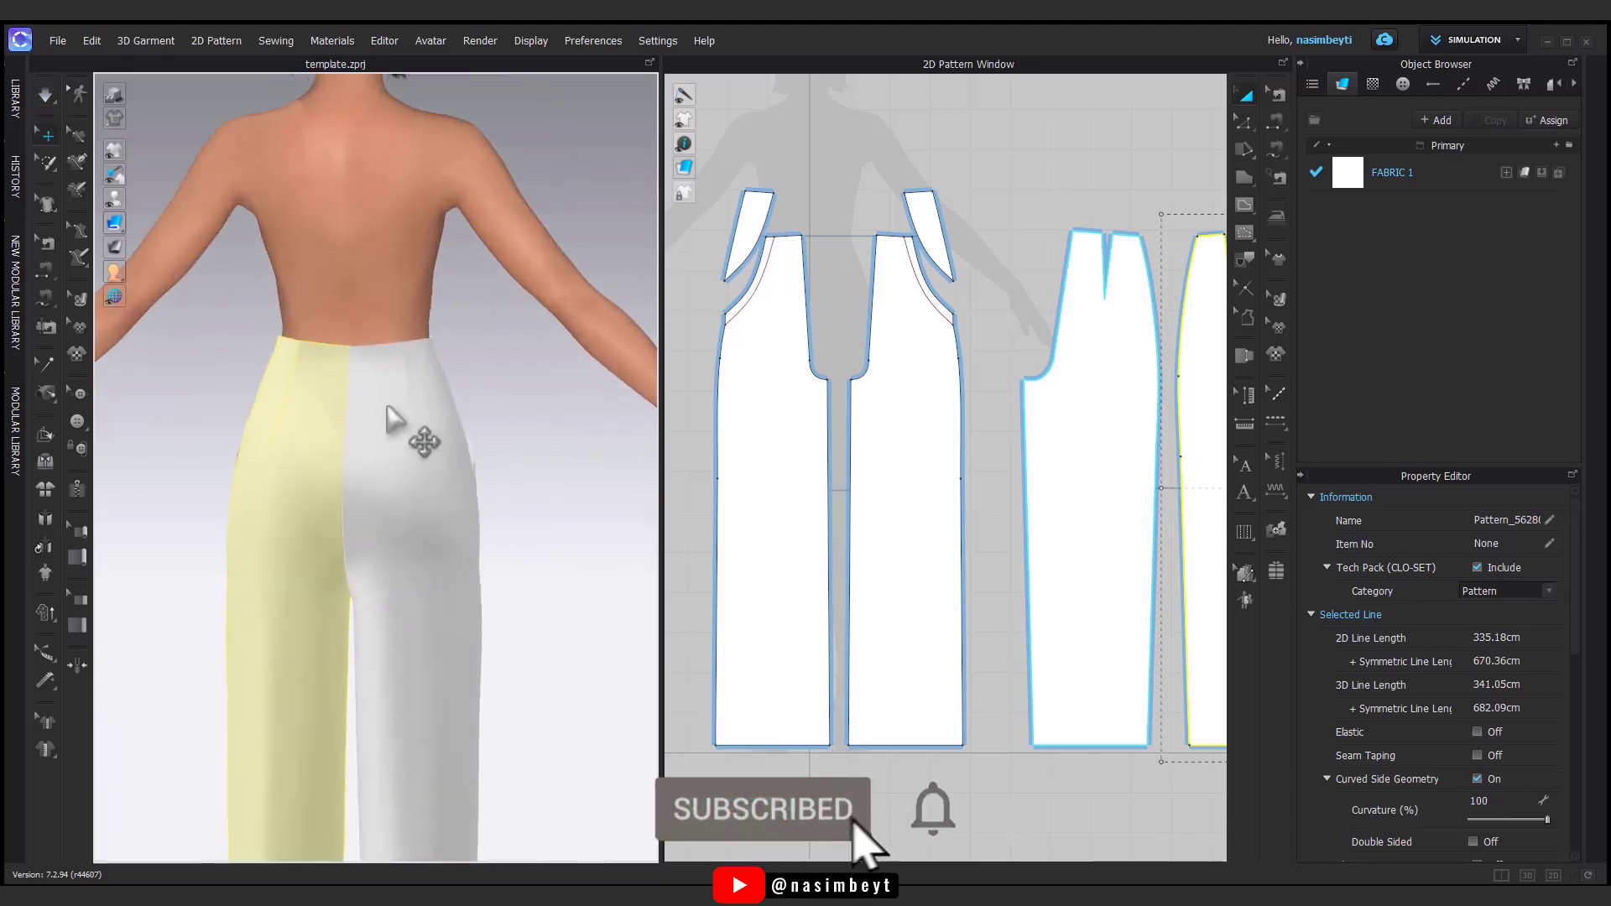
scroll(403, 424, "up", 3)
right_click_drag(403, 424, 420, 453)
scroll(352, 417, "down", 1)
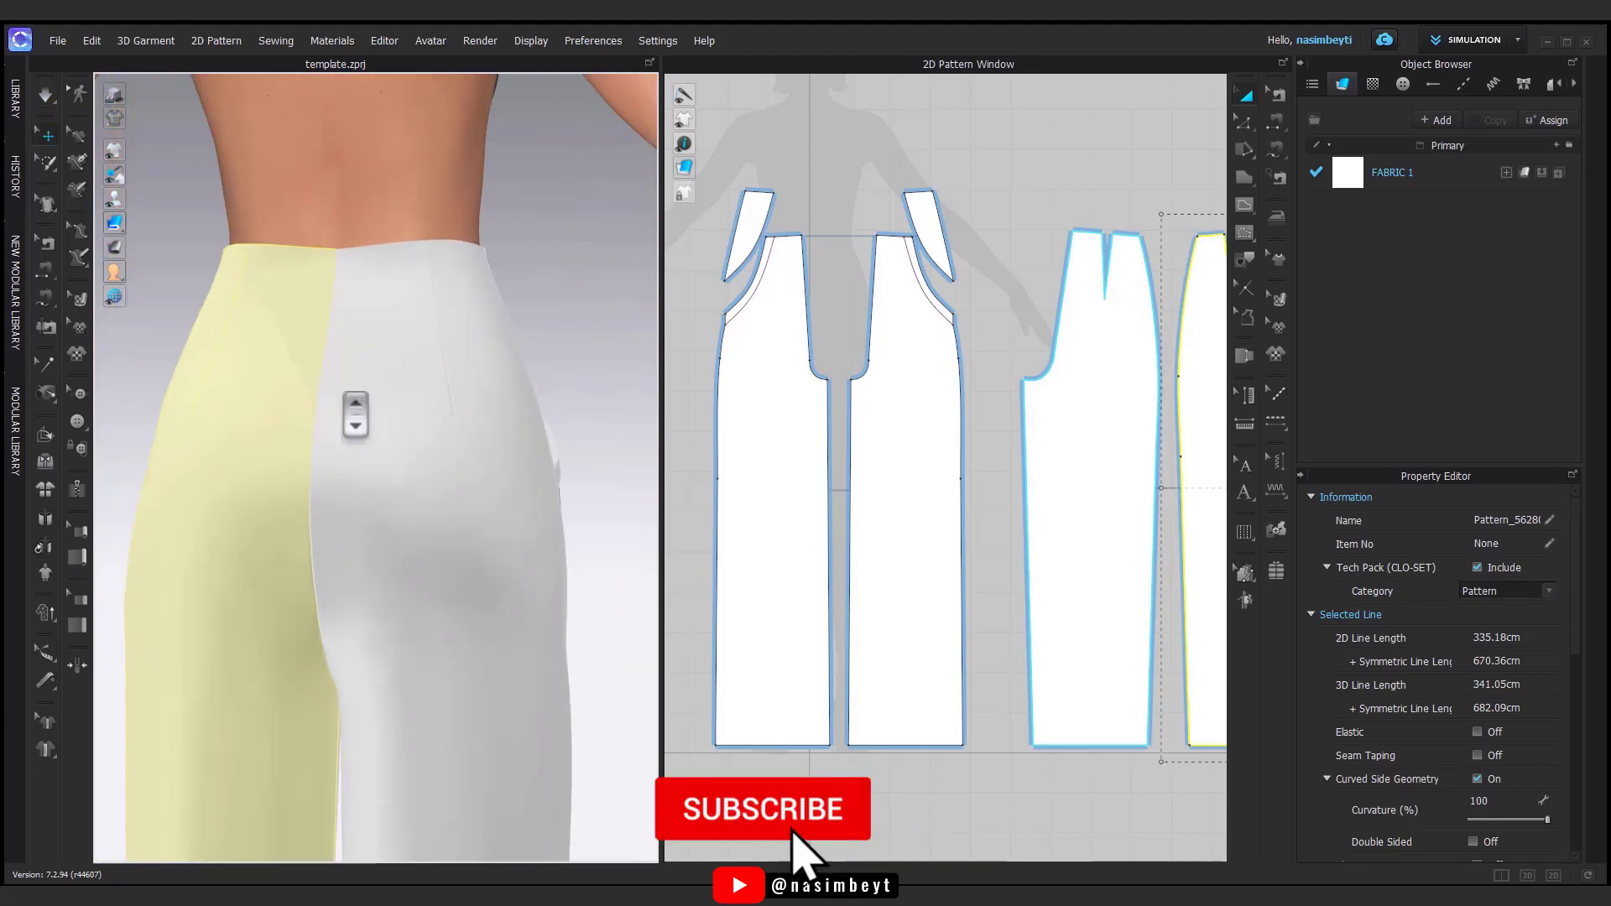
middle_click_drag(277, 395, 323, 516)
left_click(353, 549)
right_click_drag(353, 651, 390, 637)
- Add two closely spaced points on the center back seam of the back panels, near the dart-tip level
scroll(1015, 378, "up", 5)
left_click(1246, 123)
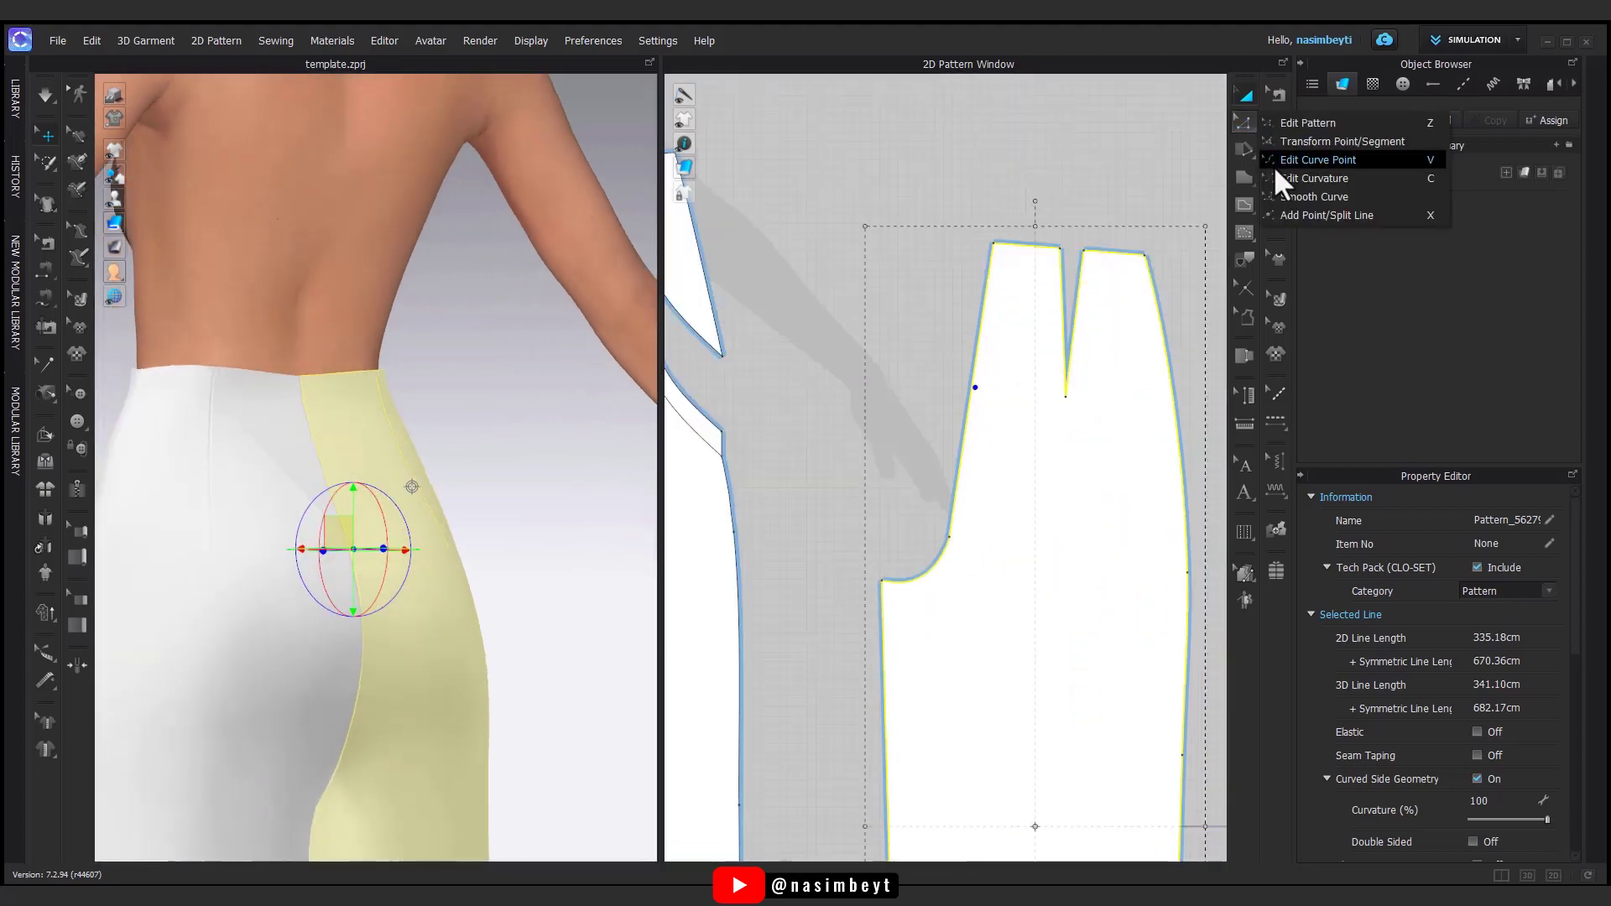
left_click(1330, 216)
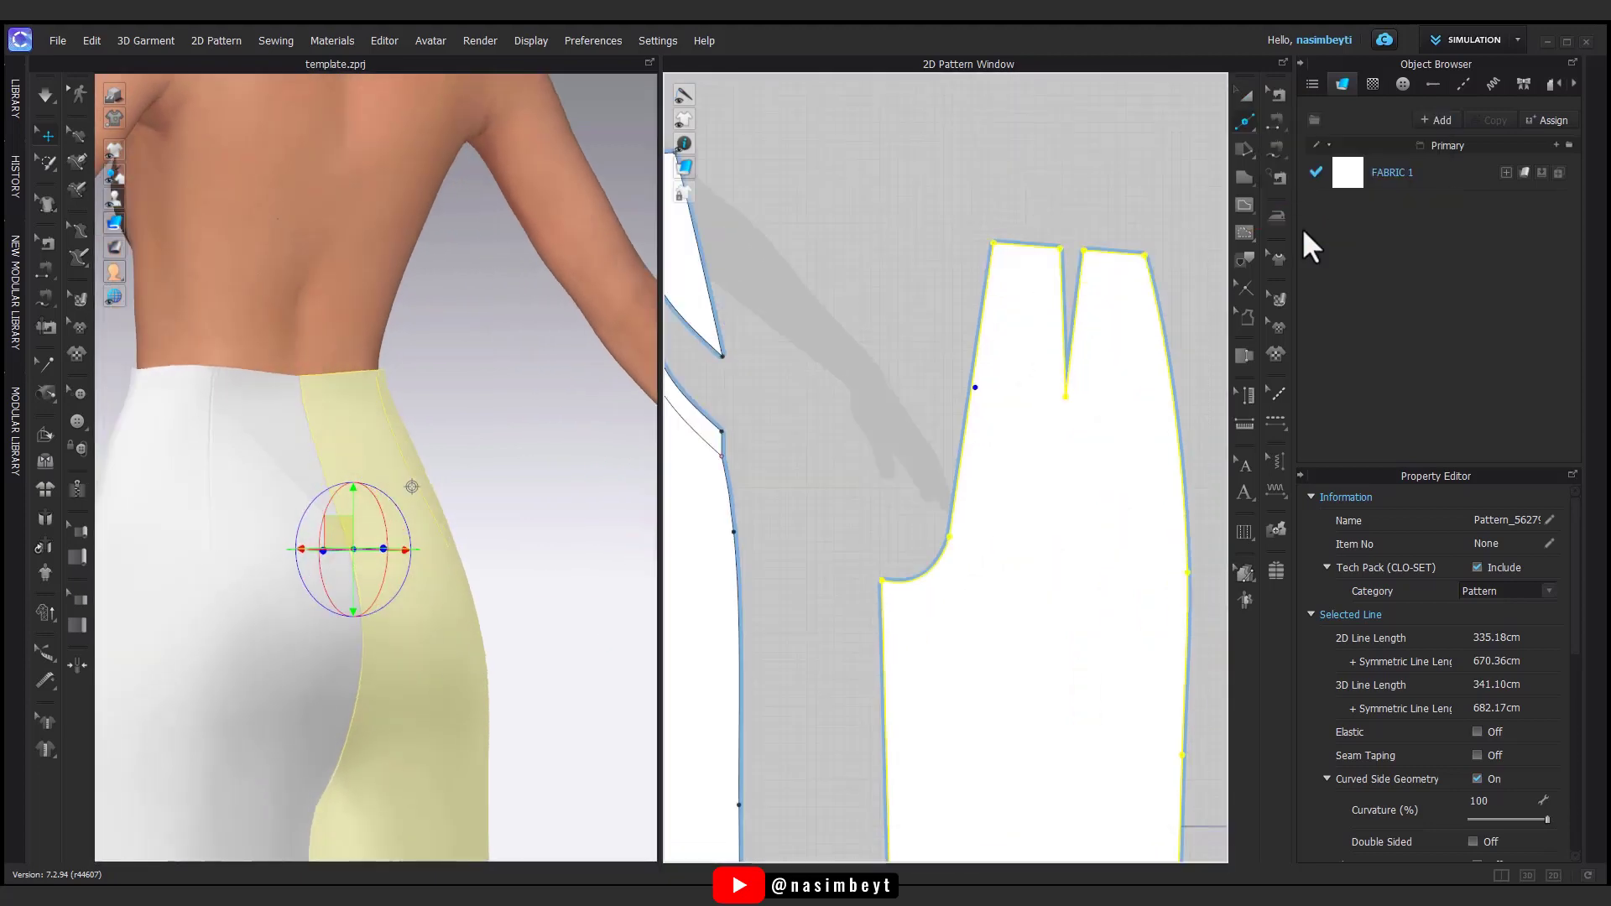
left_click(970, 397)
scroll(1021, 381, "down", 2)
middle_click_drag(1046, 402, 970, 392)
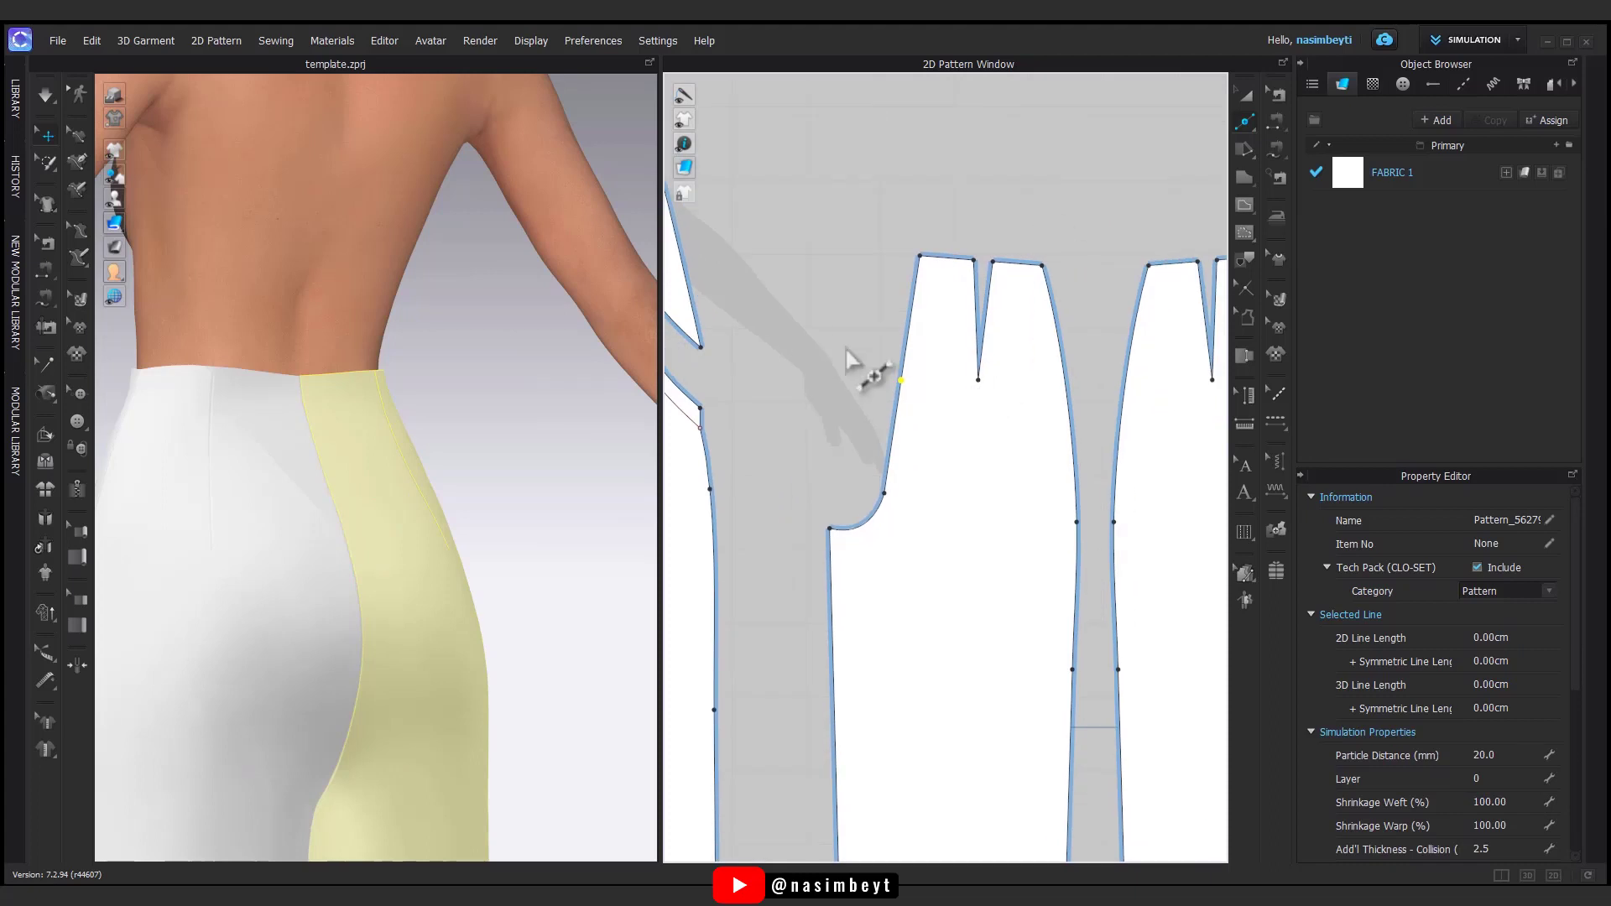
scroll(851, 352, "up", 4)
left_click(938, 385)
scroll(994, 428, "down", 5)
middle_click_drag(1124, 388, 1014, 385)
- Move the upper added center back point inward at dart-tip level, forming a small step in the back panels' seam
left_click(1248, 119)
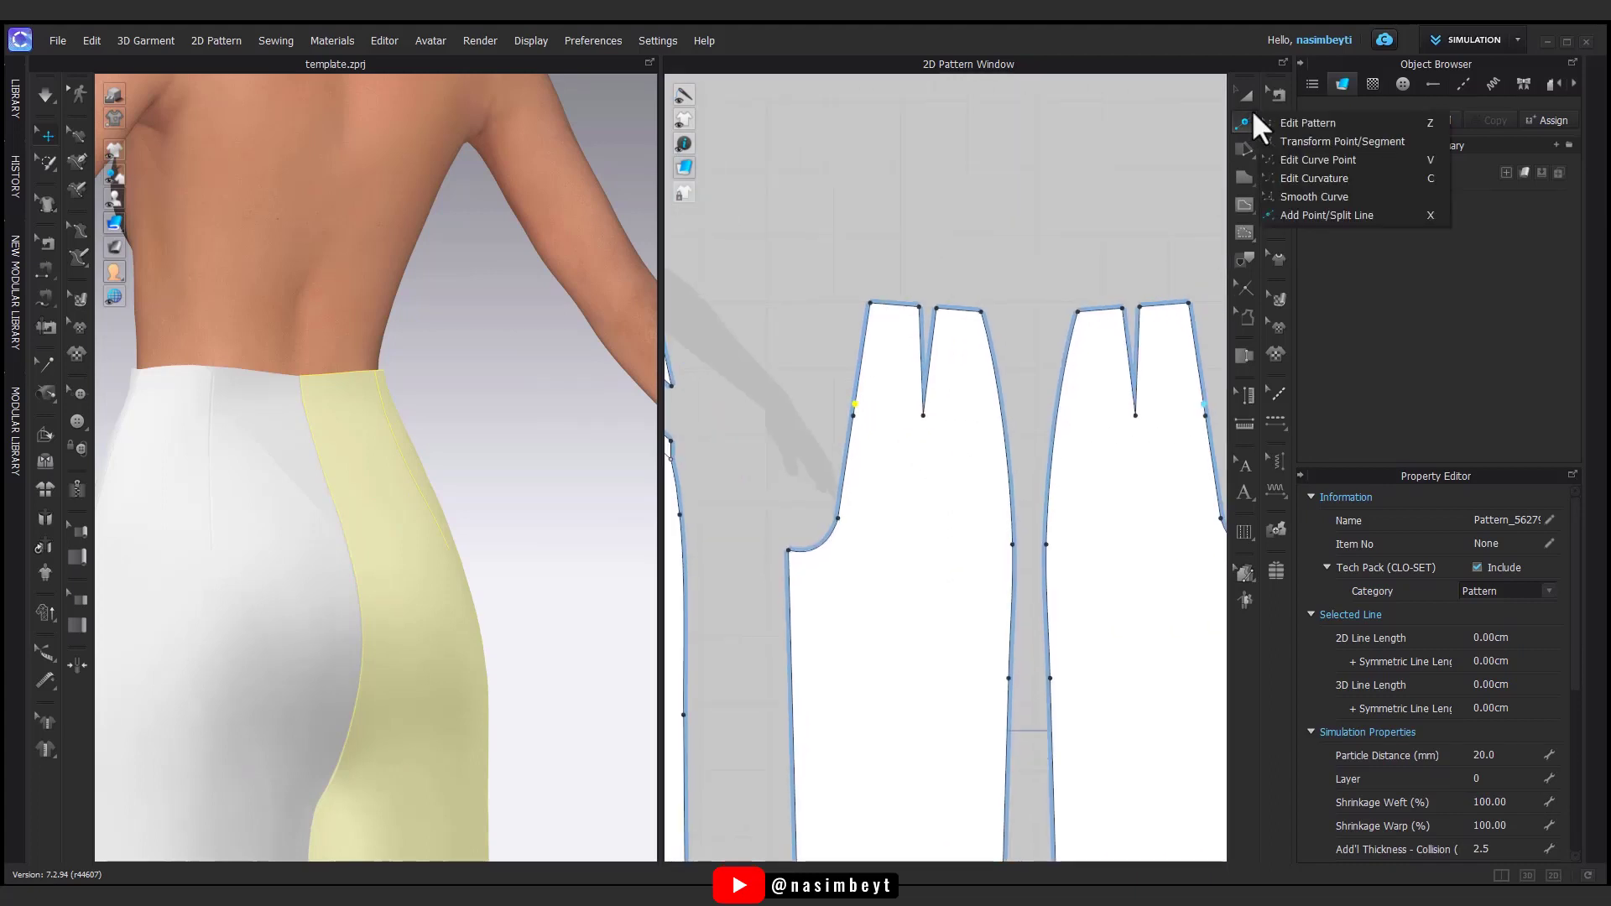
left_click(1299, 117)
right_click_drag(992, 512, 979, 509)
middle_click_drag(979, 510, 882, 449)
scroll(740, 346, "up", 7)
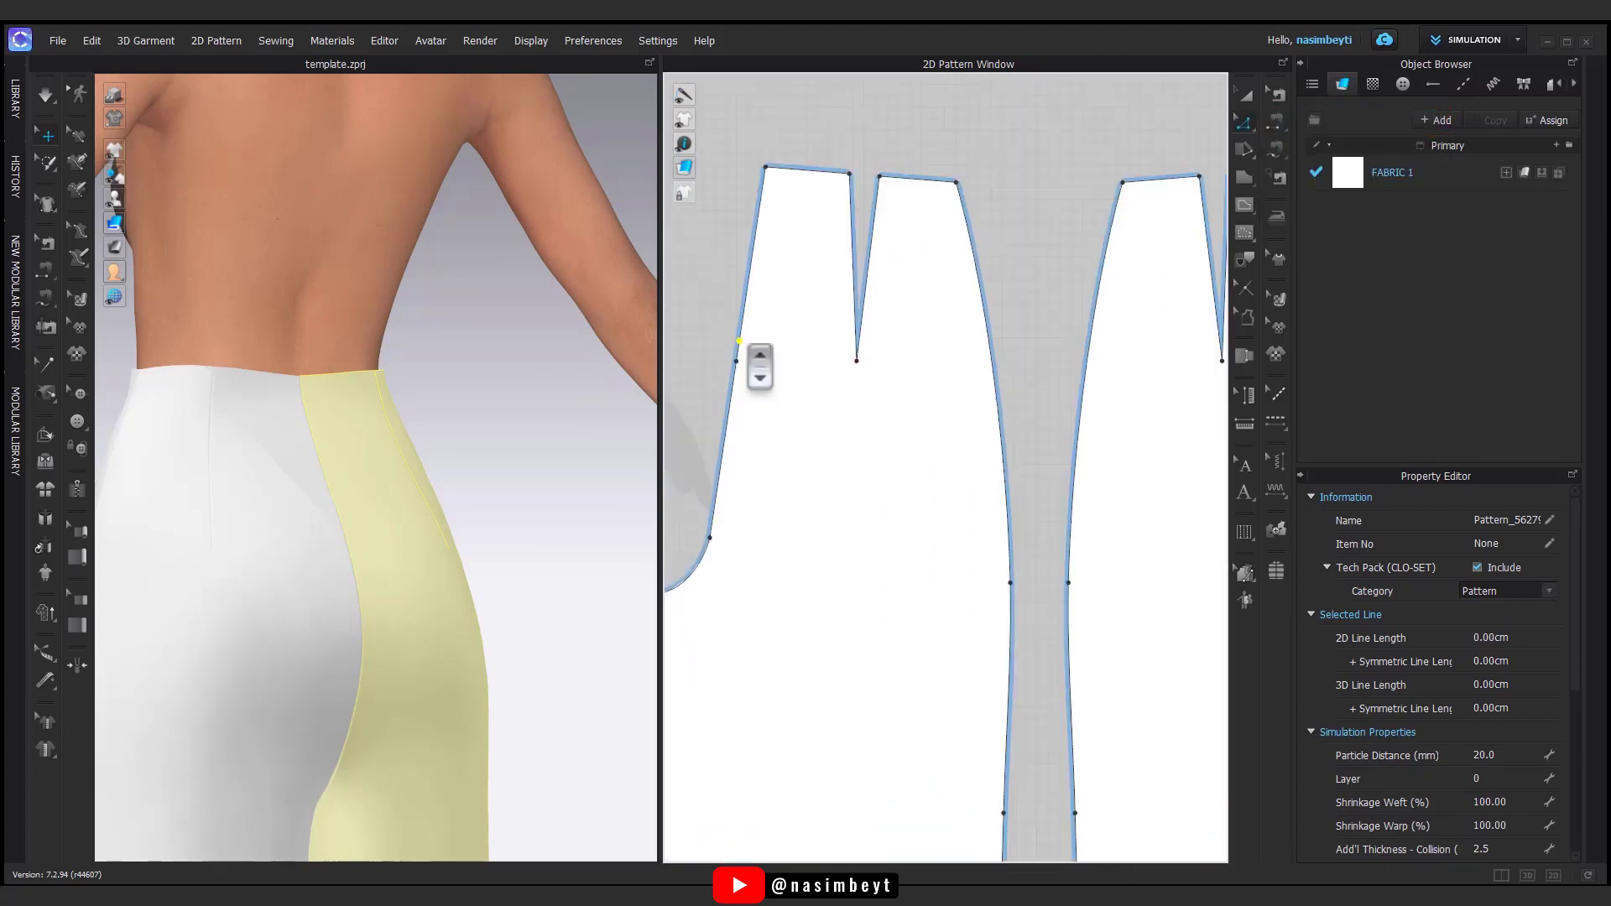
left_click_drag(734, 334, 743, 412)
scroll(746, 412, "down", 6)
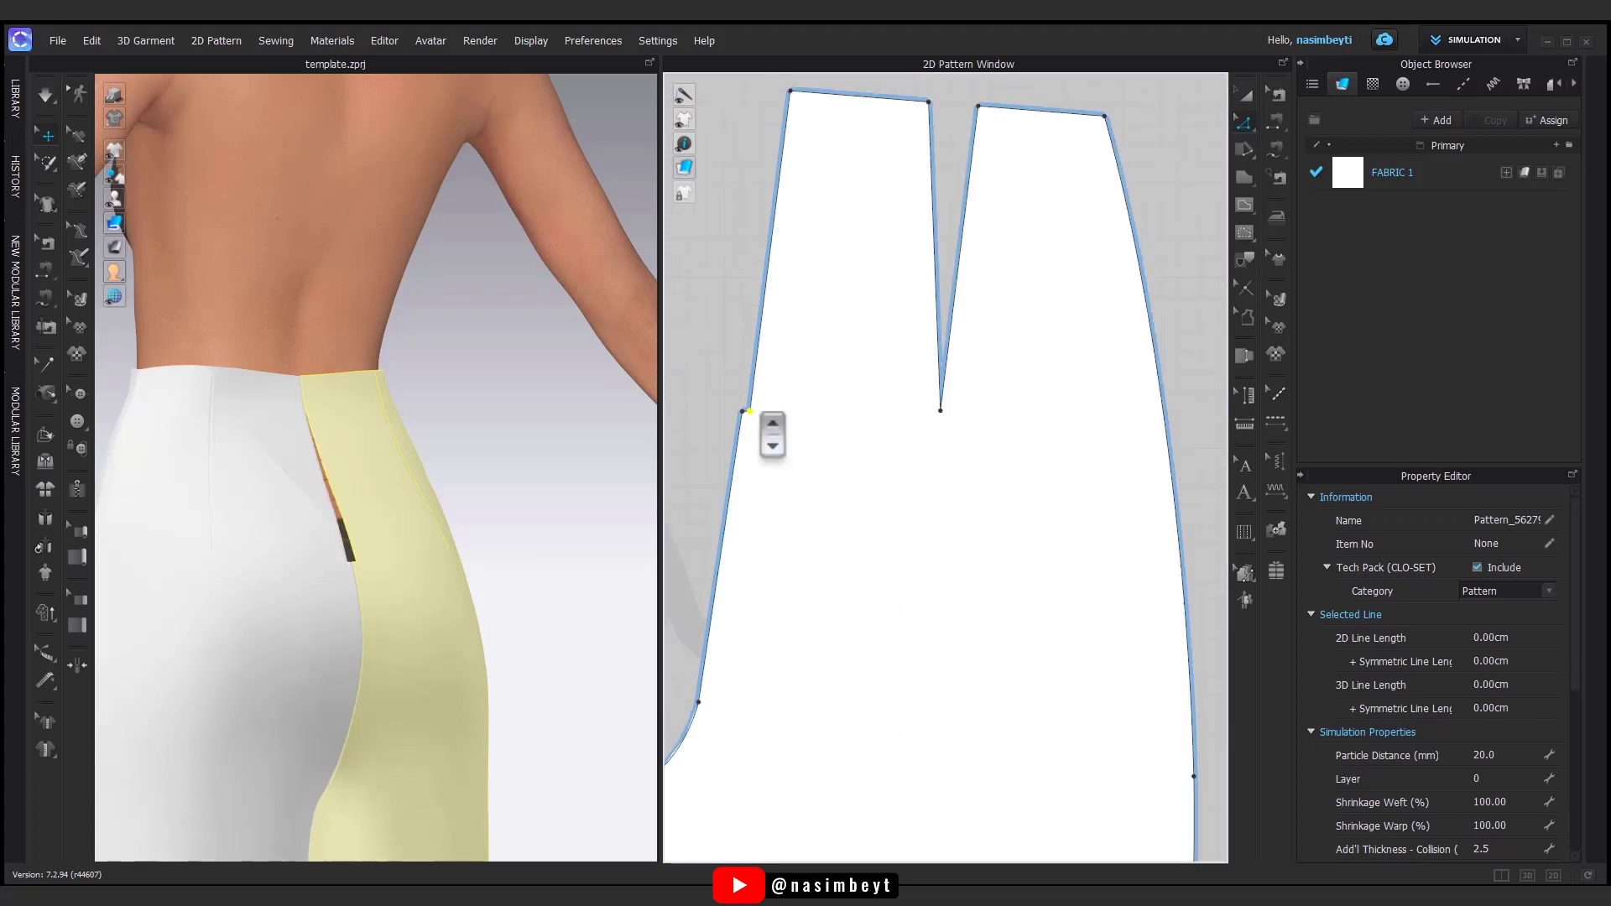
mouse_move(887, 465)
middle_mouse_down()
mouse_move(820, 464)
mouse_move(886, 489)
middle_mouse_up()
right_click_drag(887, 488, 816, 433)
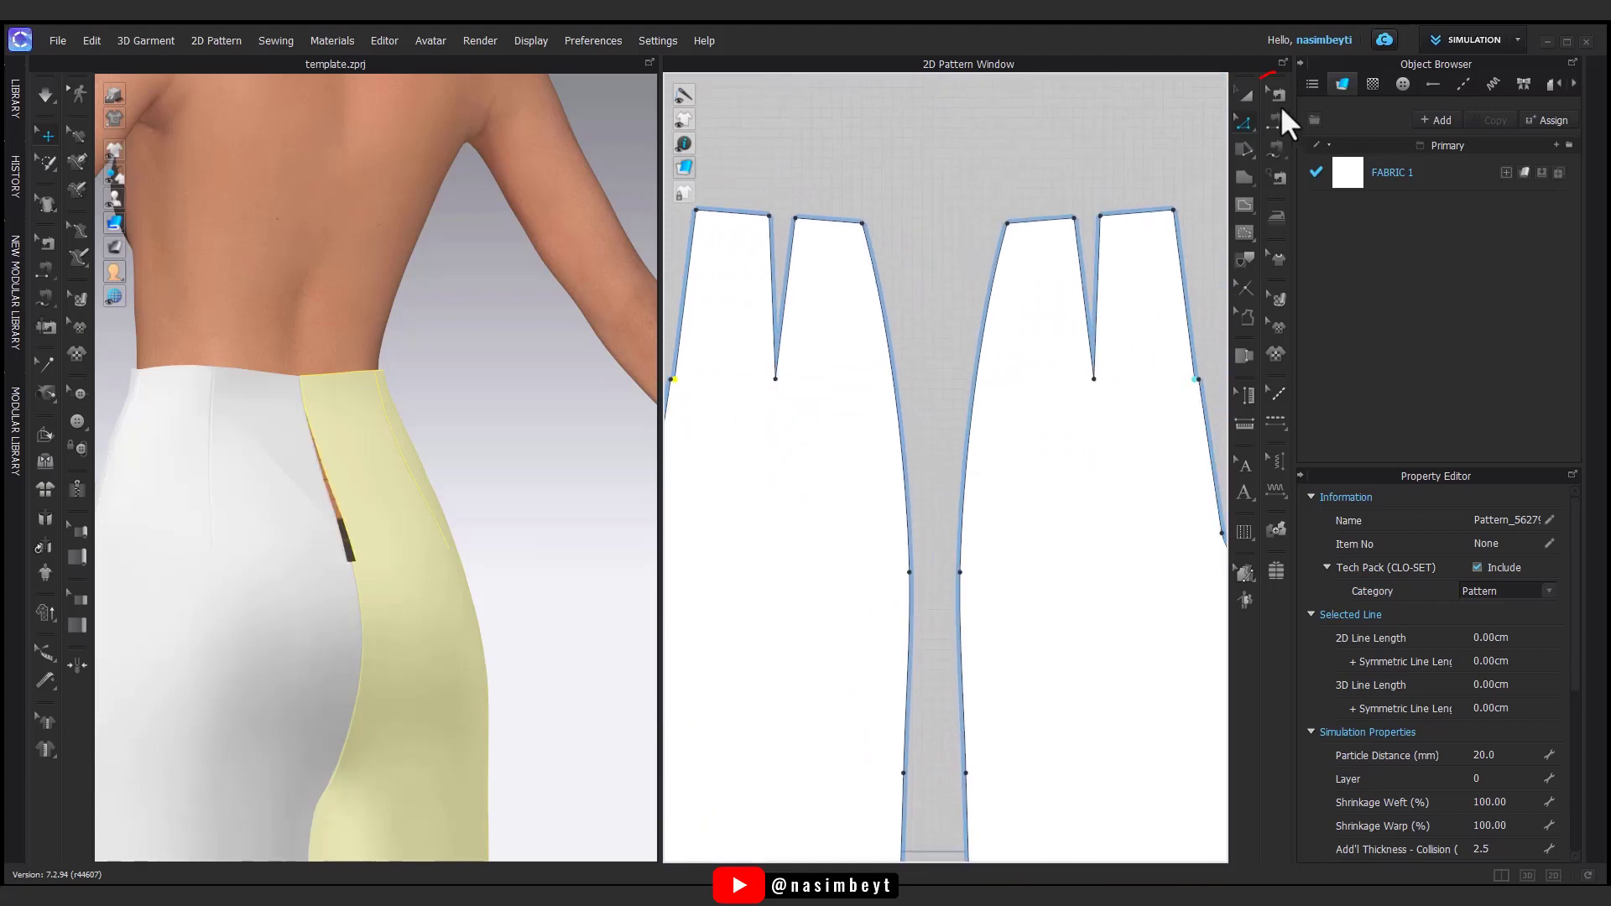
- Sew the two back panels together along the center back from the small step down to the crotch
left_click(1277, 96)
left_click(1185, 289)
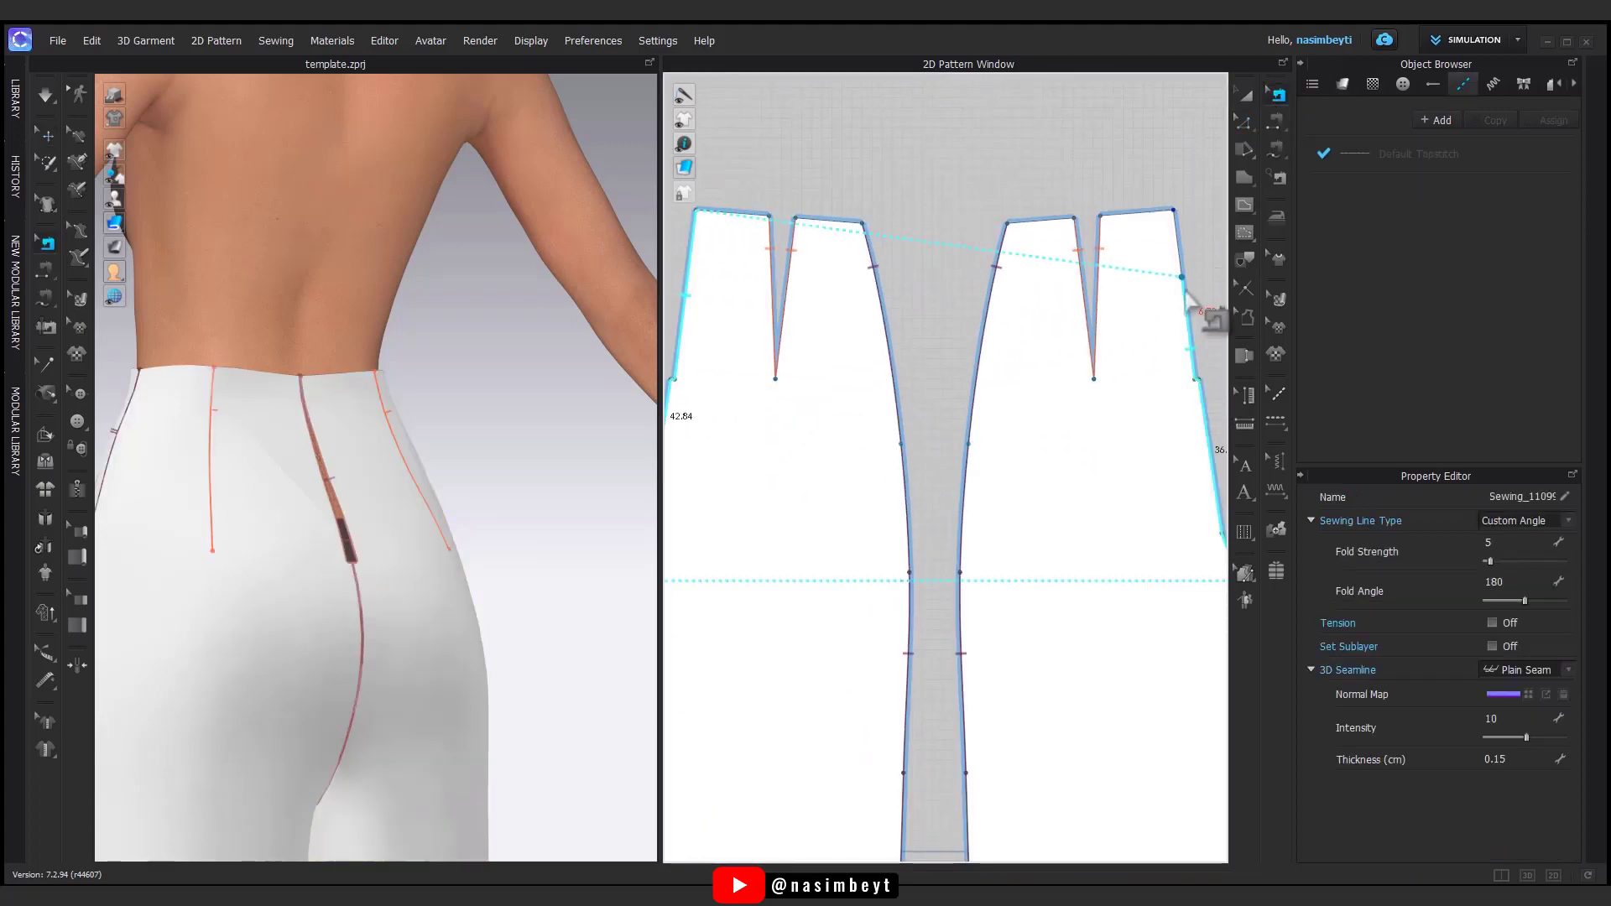
middle_click_drag(843, 387, 1031, 382)
left_click_drag(885, 206, 873, 351)
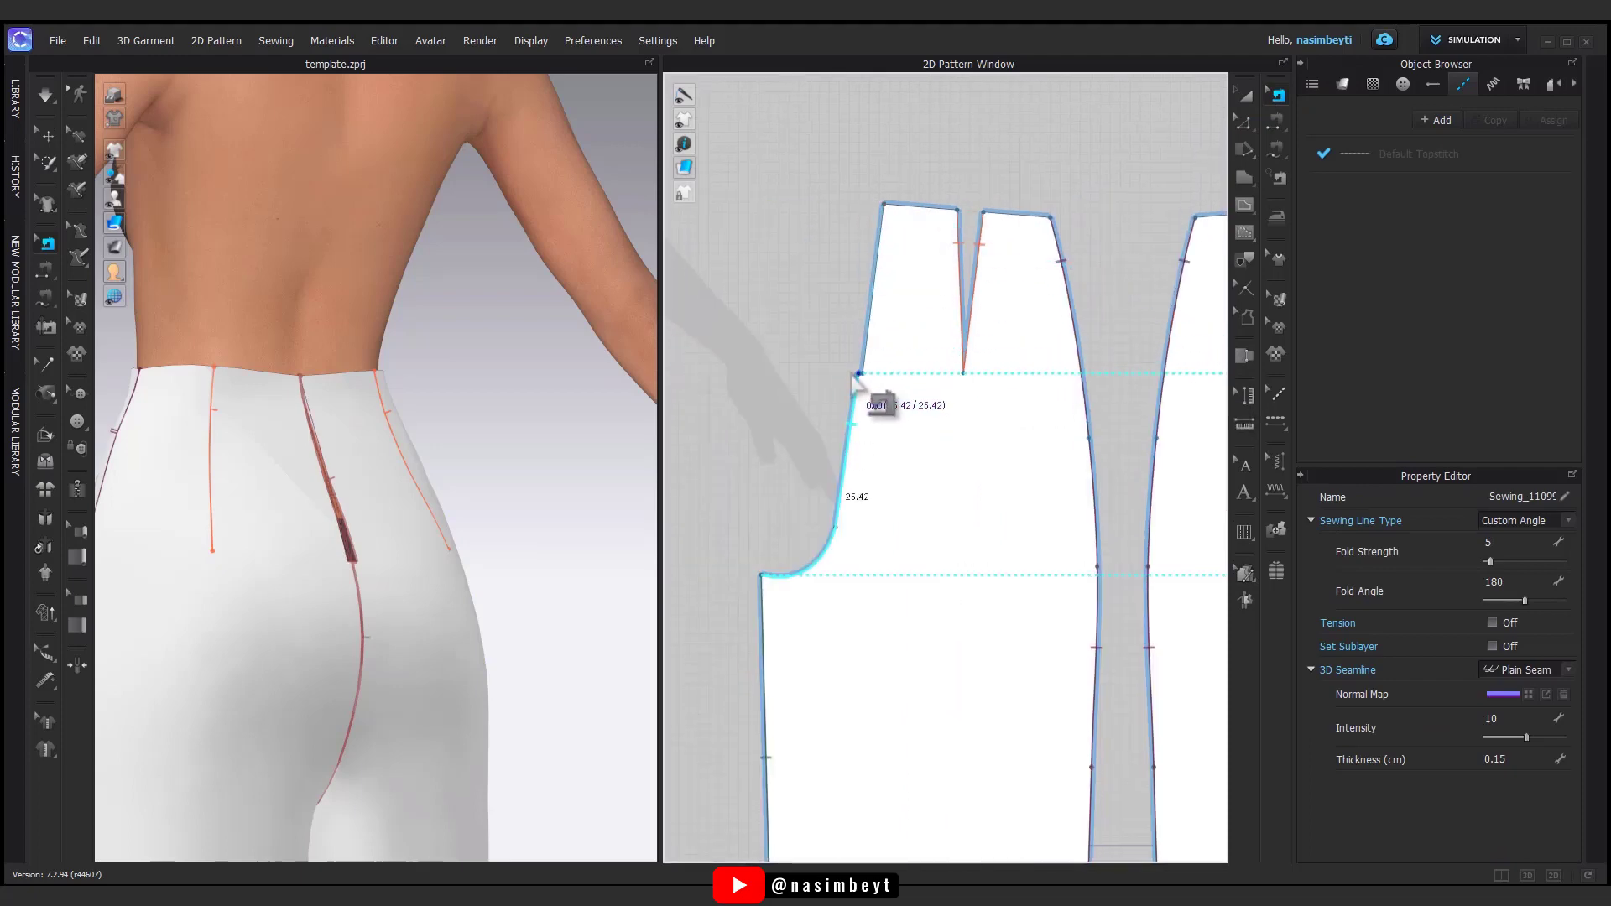
scroll(858, 375, "up", 3)
scroll(874, 405, "down", 6)
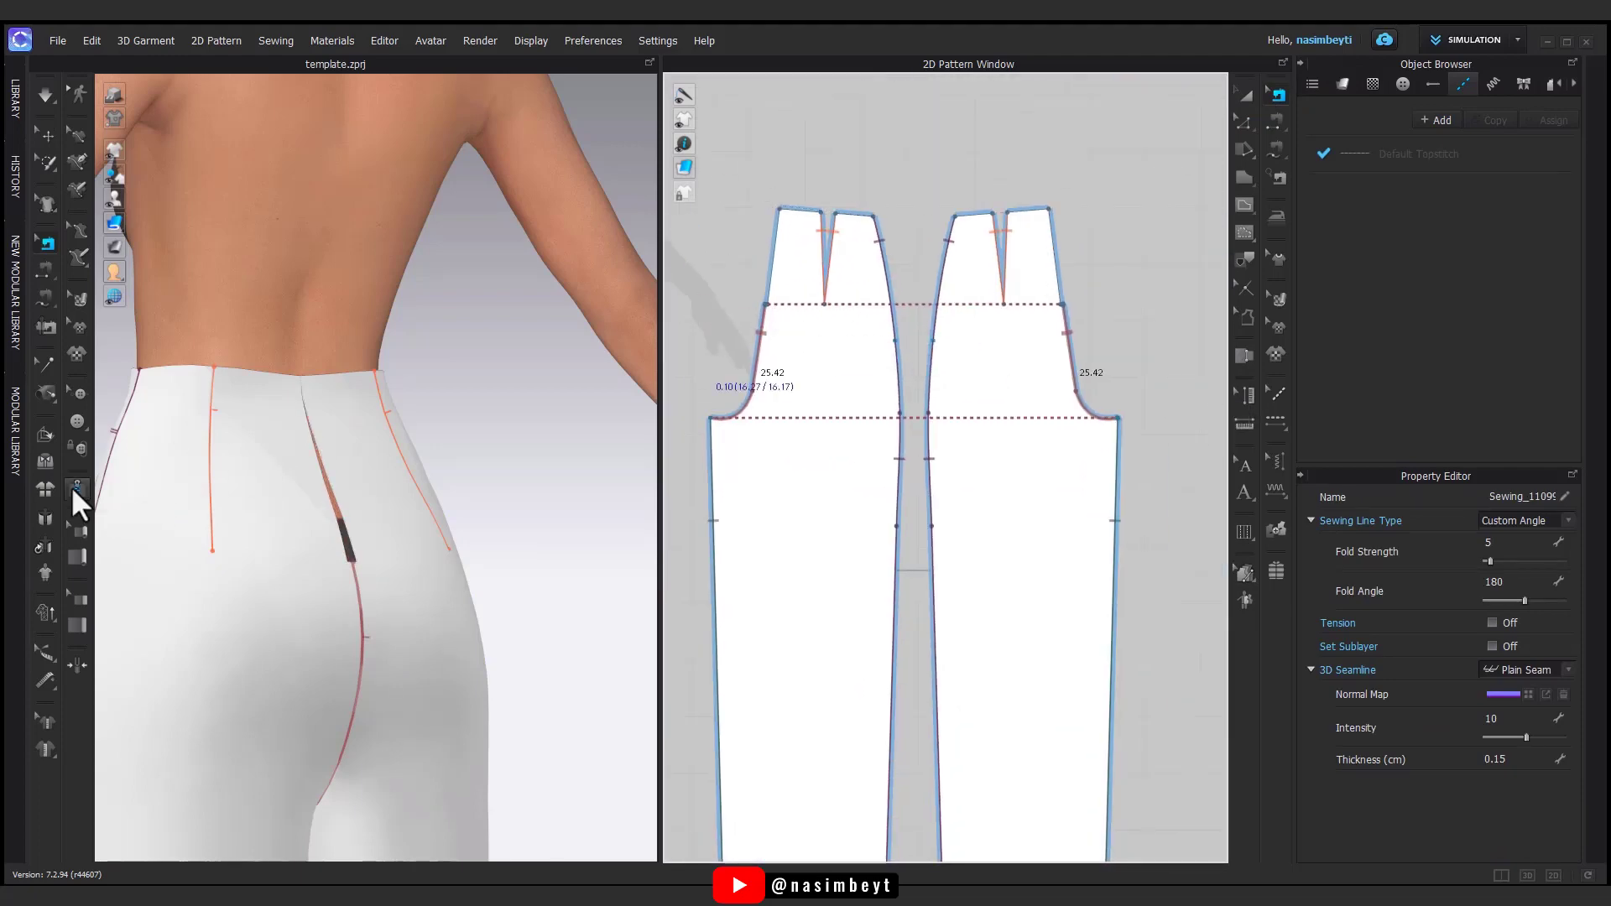
- Add a zipper between the two back panels, running from the waist down to the small step in the center back seam
left_click(76, 494)
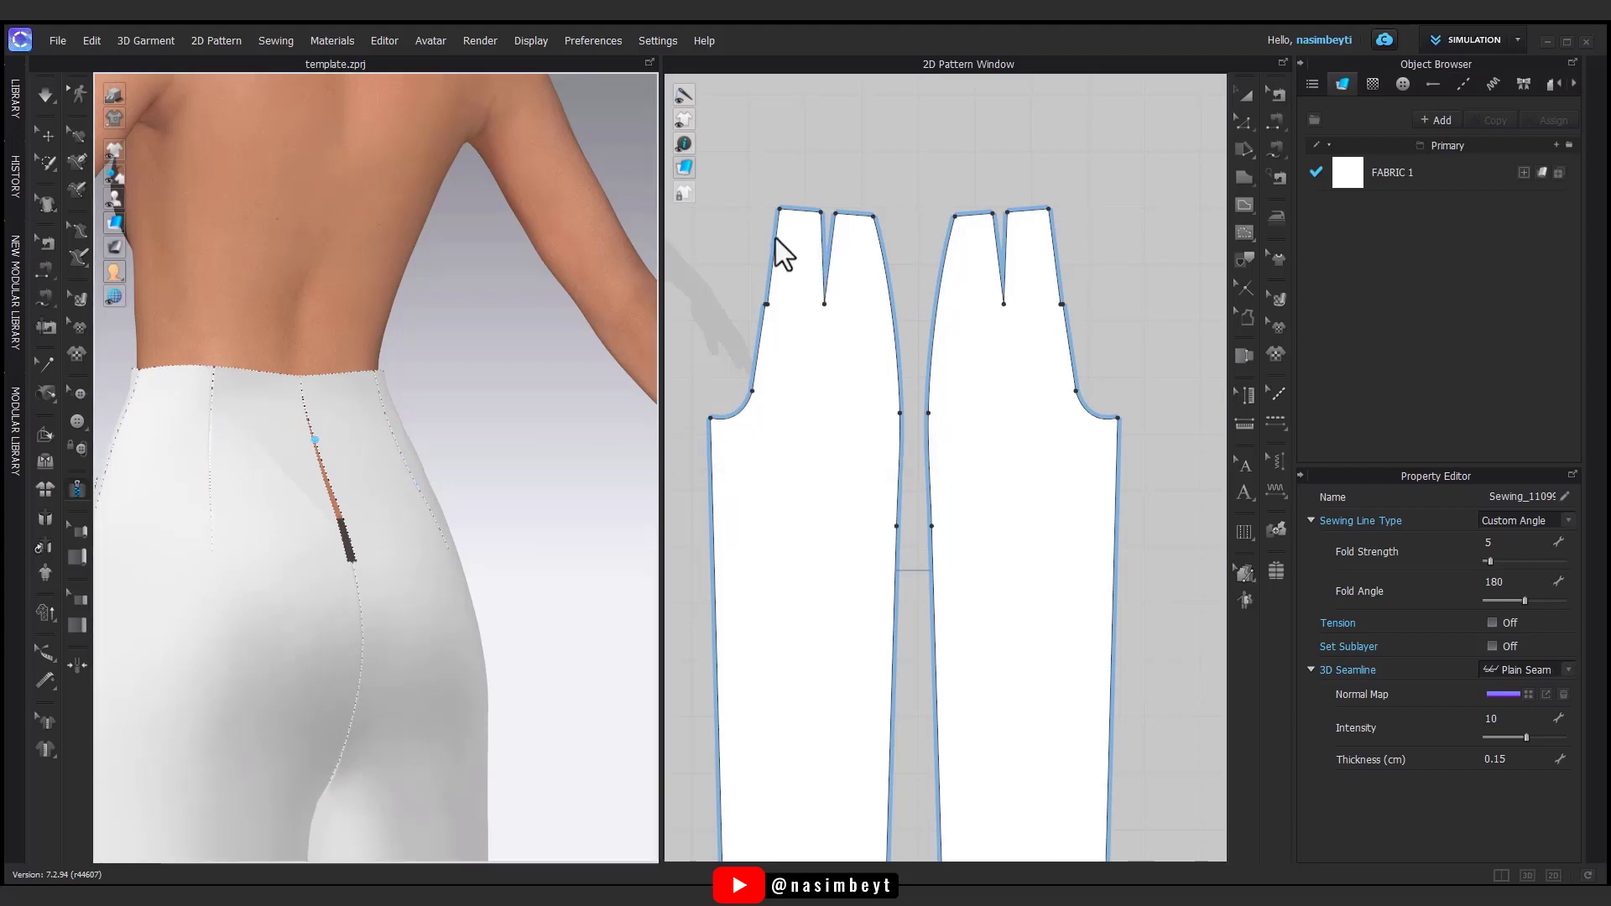
scroll(776, 238, "up", 3)
scroll(928, 434, "down", 3)
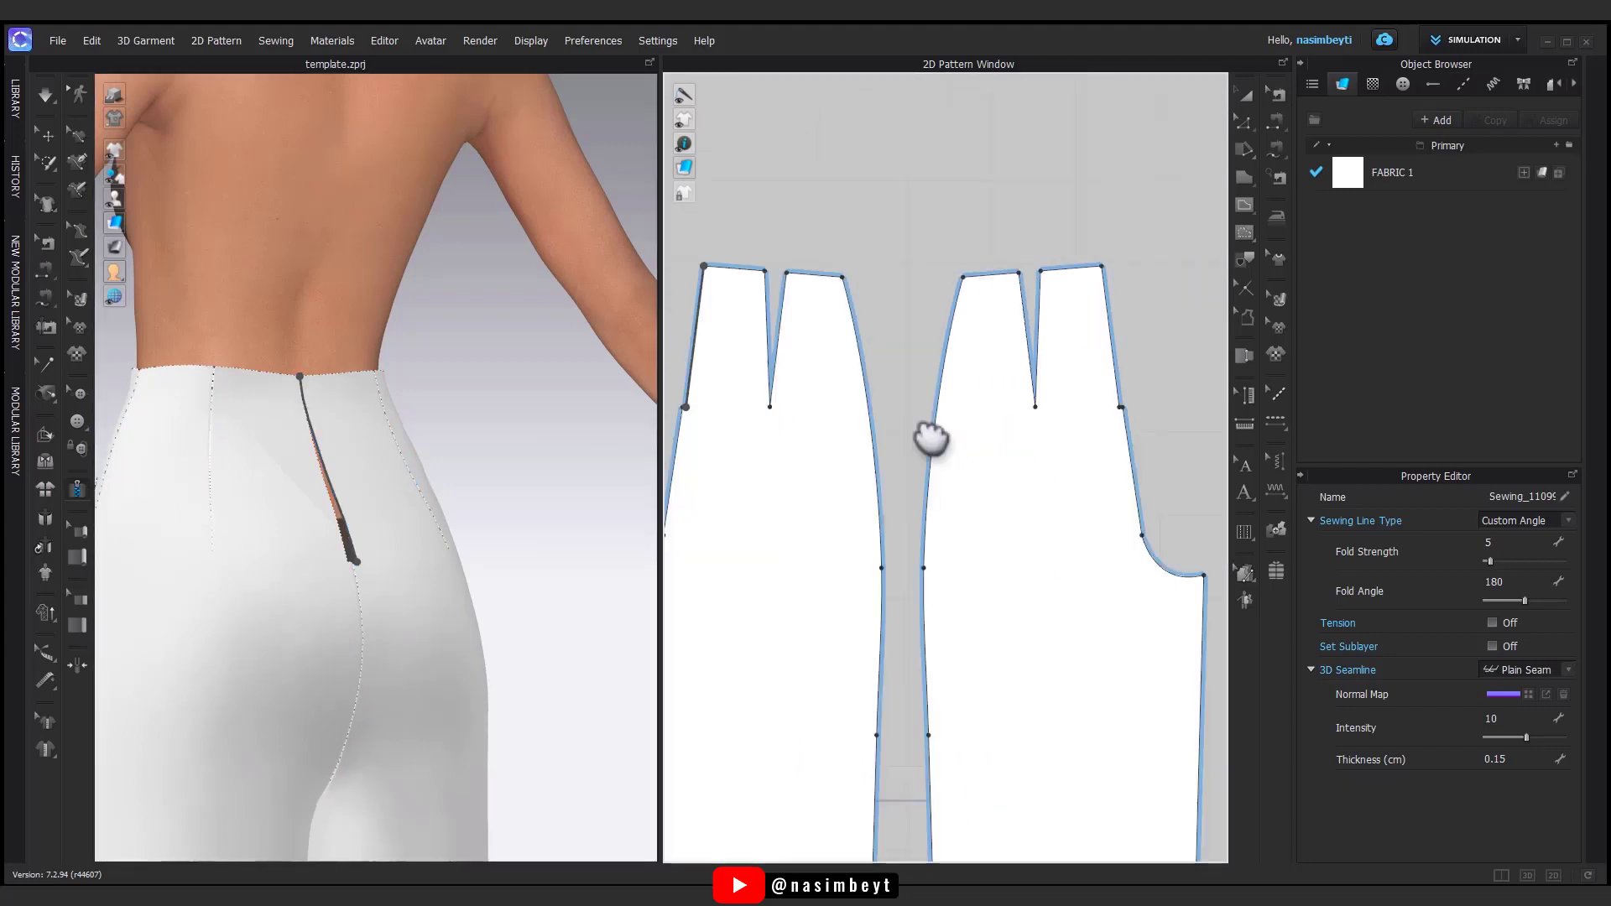
scroll(1058, 218, "up", 3)
double_click(1113, 363)
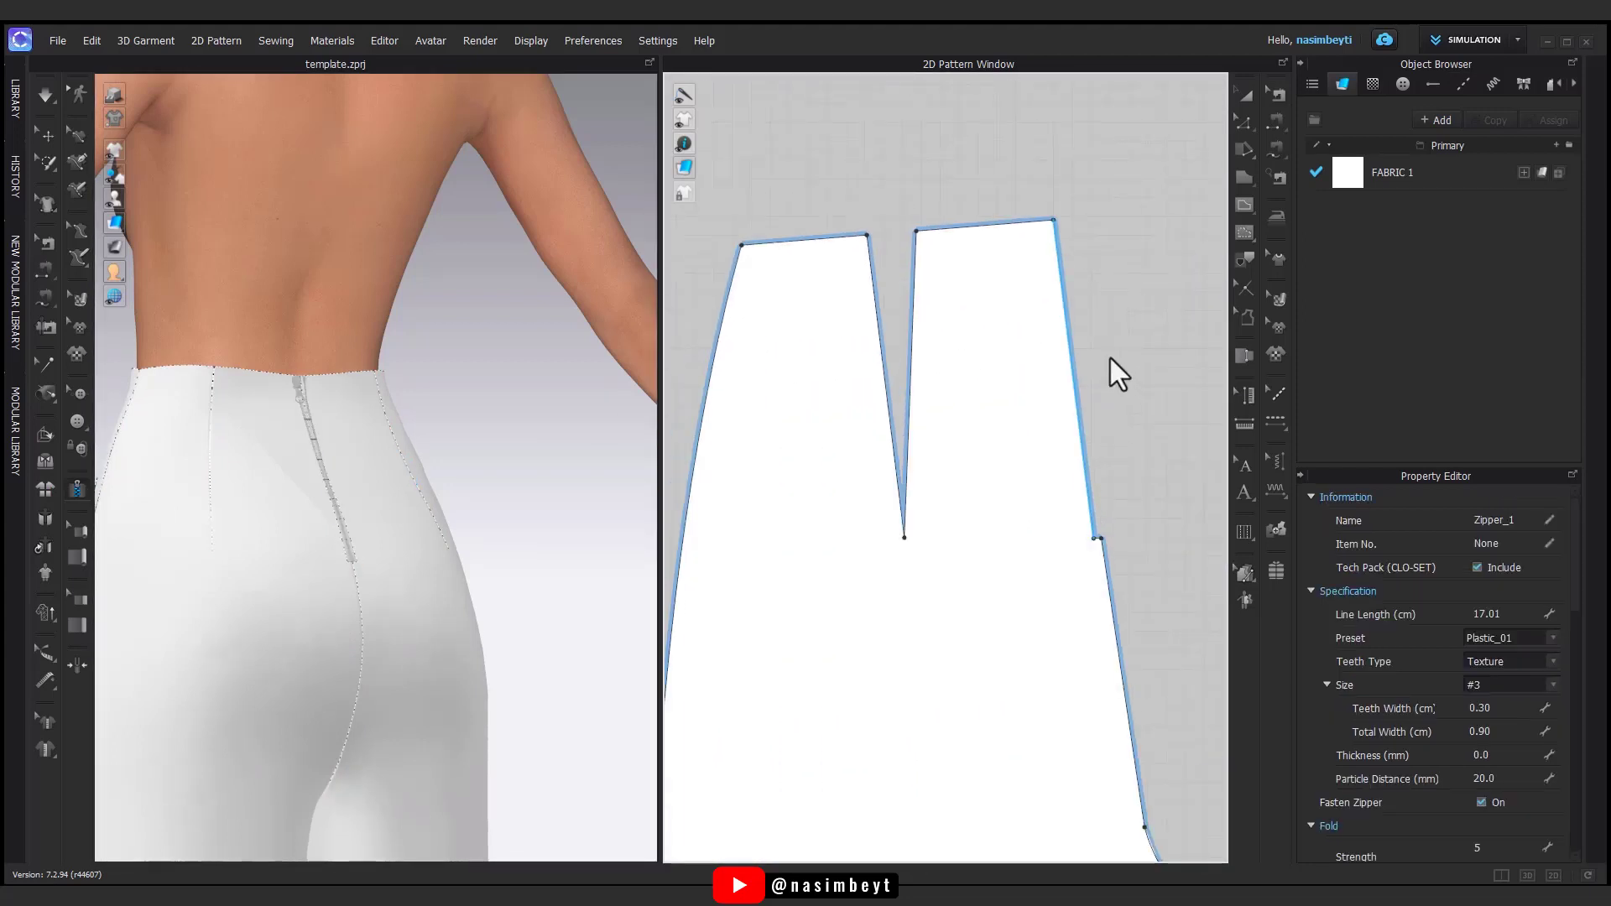
- Simulate the trousers with the center back zipper and inspect it up close
left_click(1244, 99)
key("space")
right_click_drag(470, 553, 336, 487)
scroll(379, 502, "up", 3)
key("space")
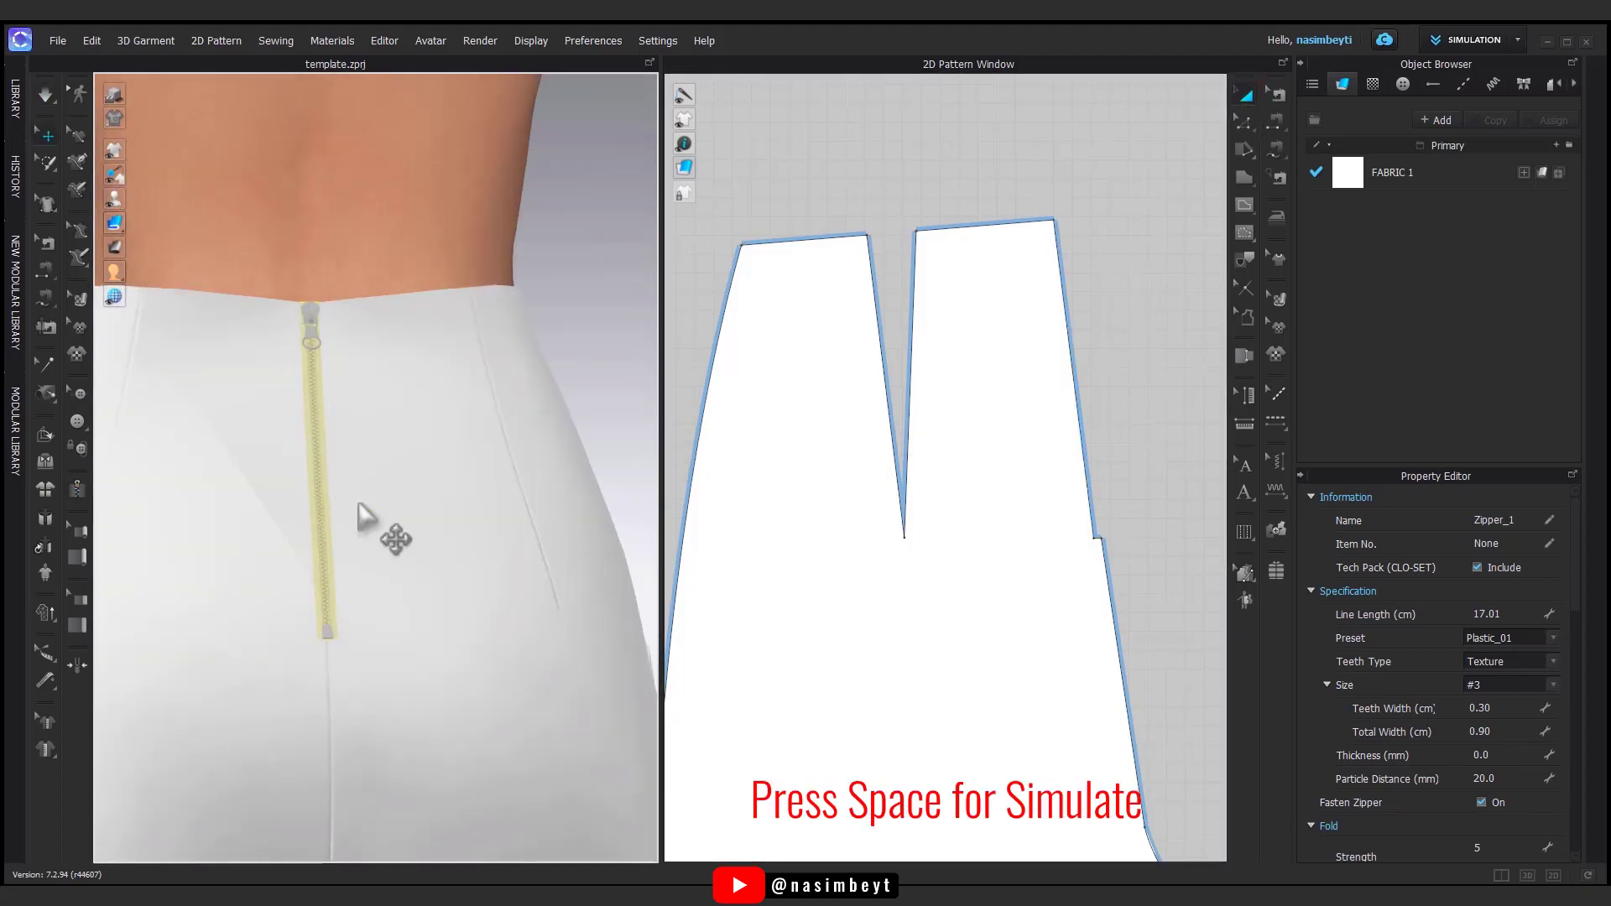
- Set the zipper's teeth width to 0.10 cm and total width to 0.50 cm, and simulate the garment
scroll(1504, 688, "down", 3)
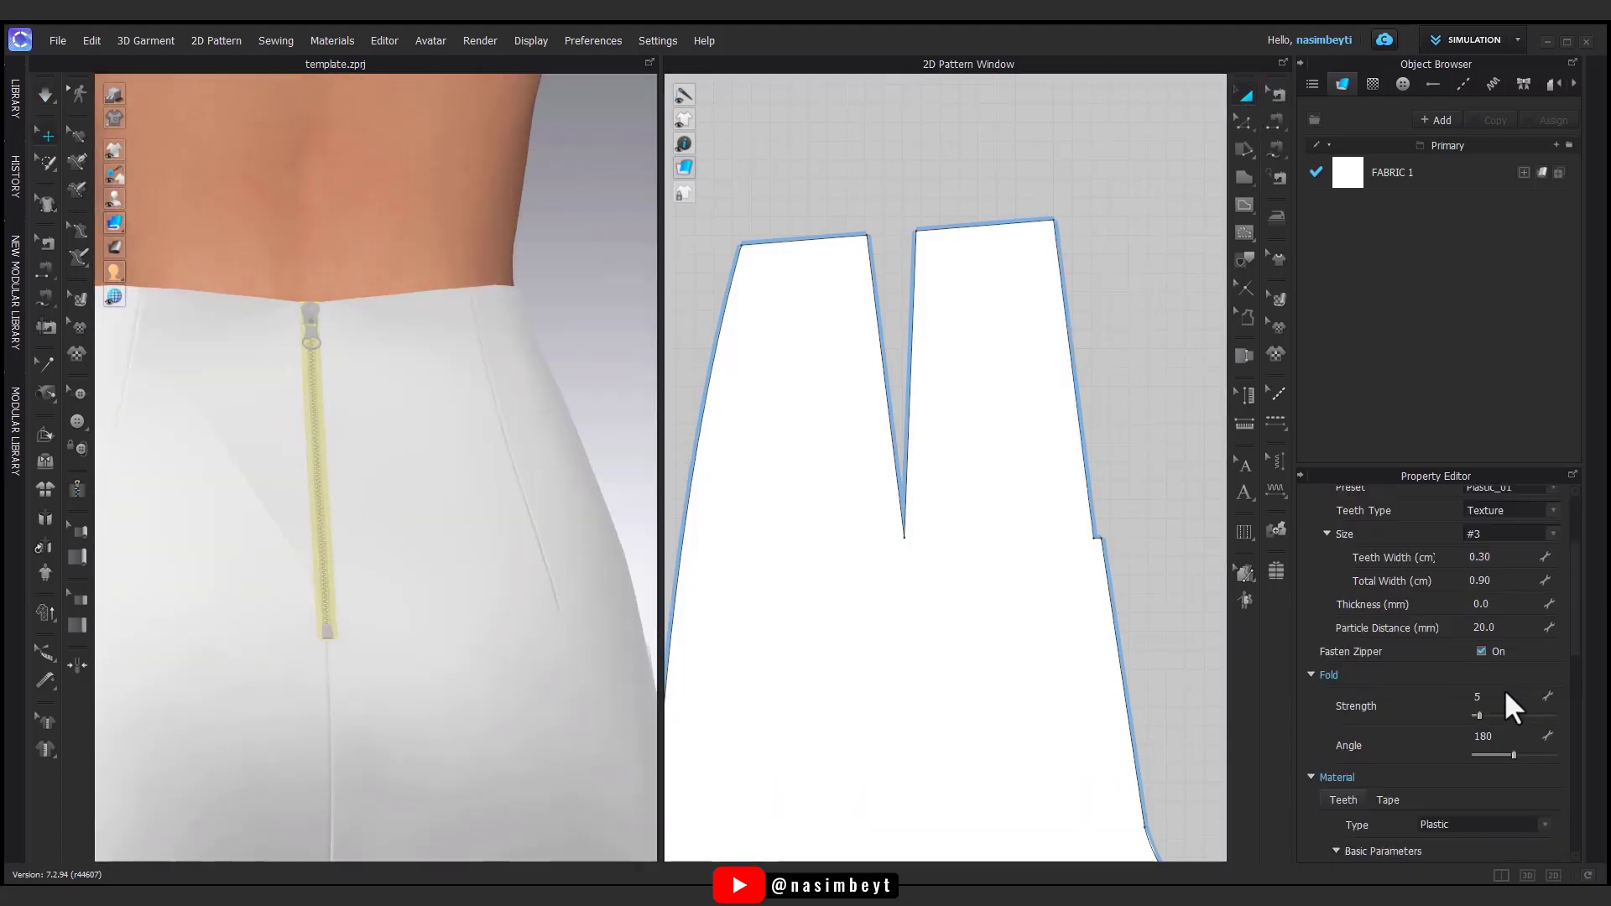
left_click(1497, 557)
type("0")
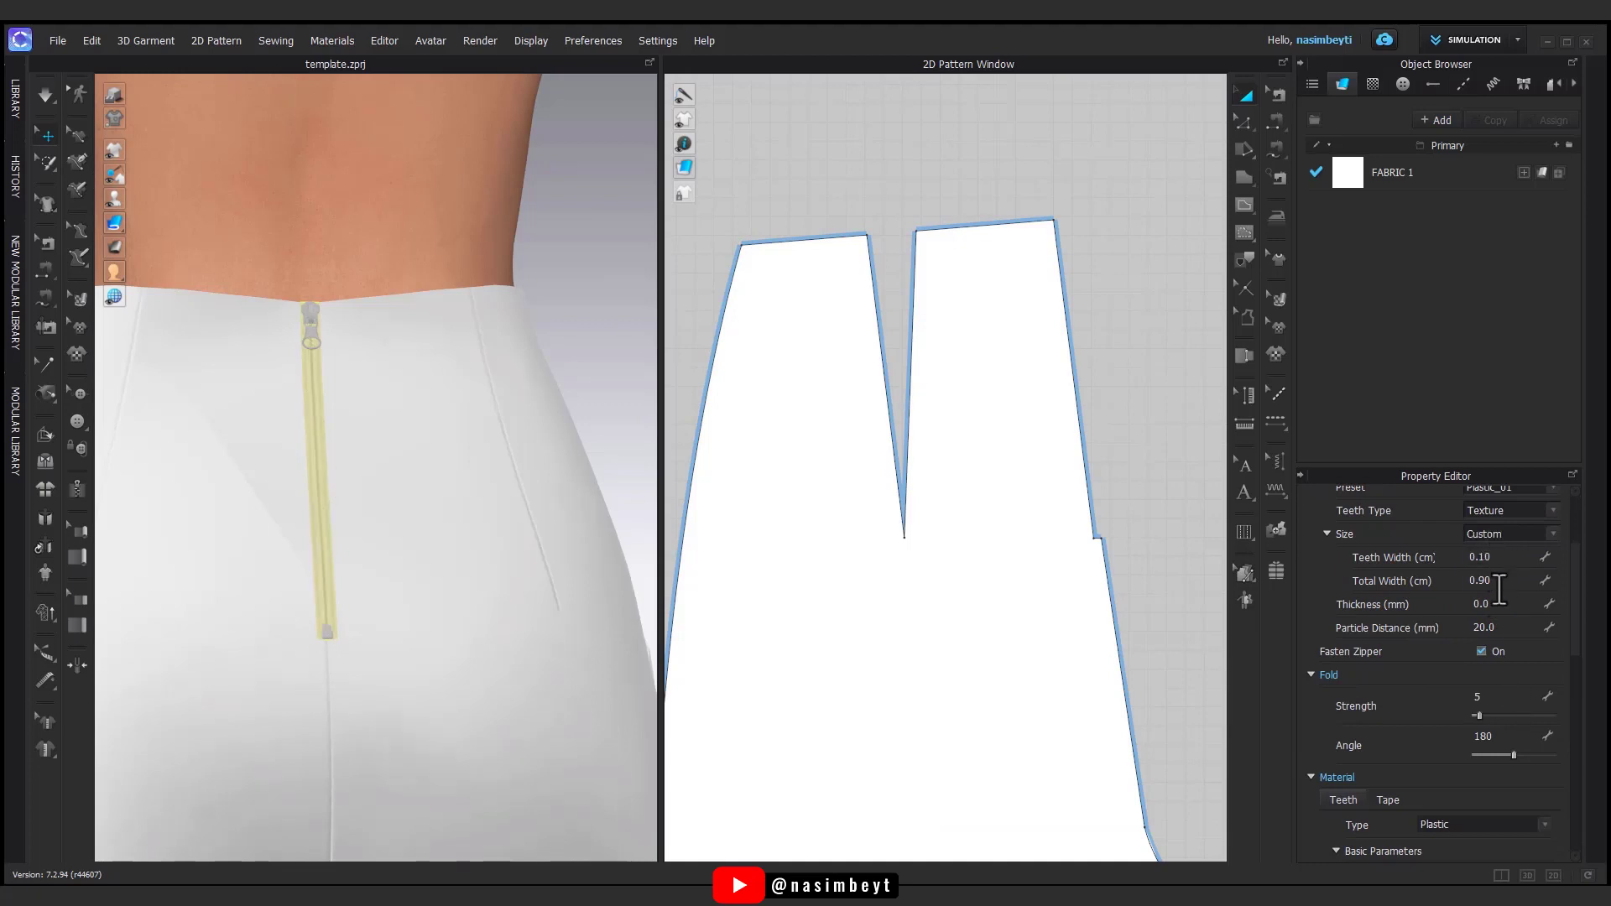
left_click(1499, 587)
type("0.5")
key("Return")
key("space")
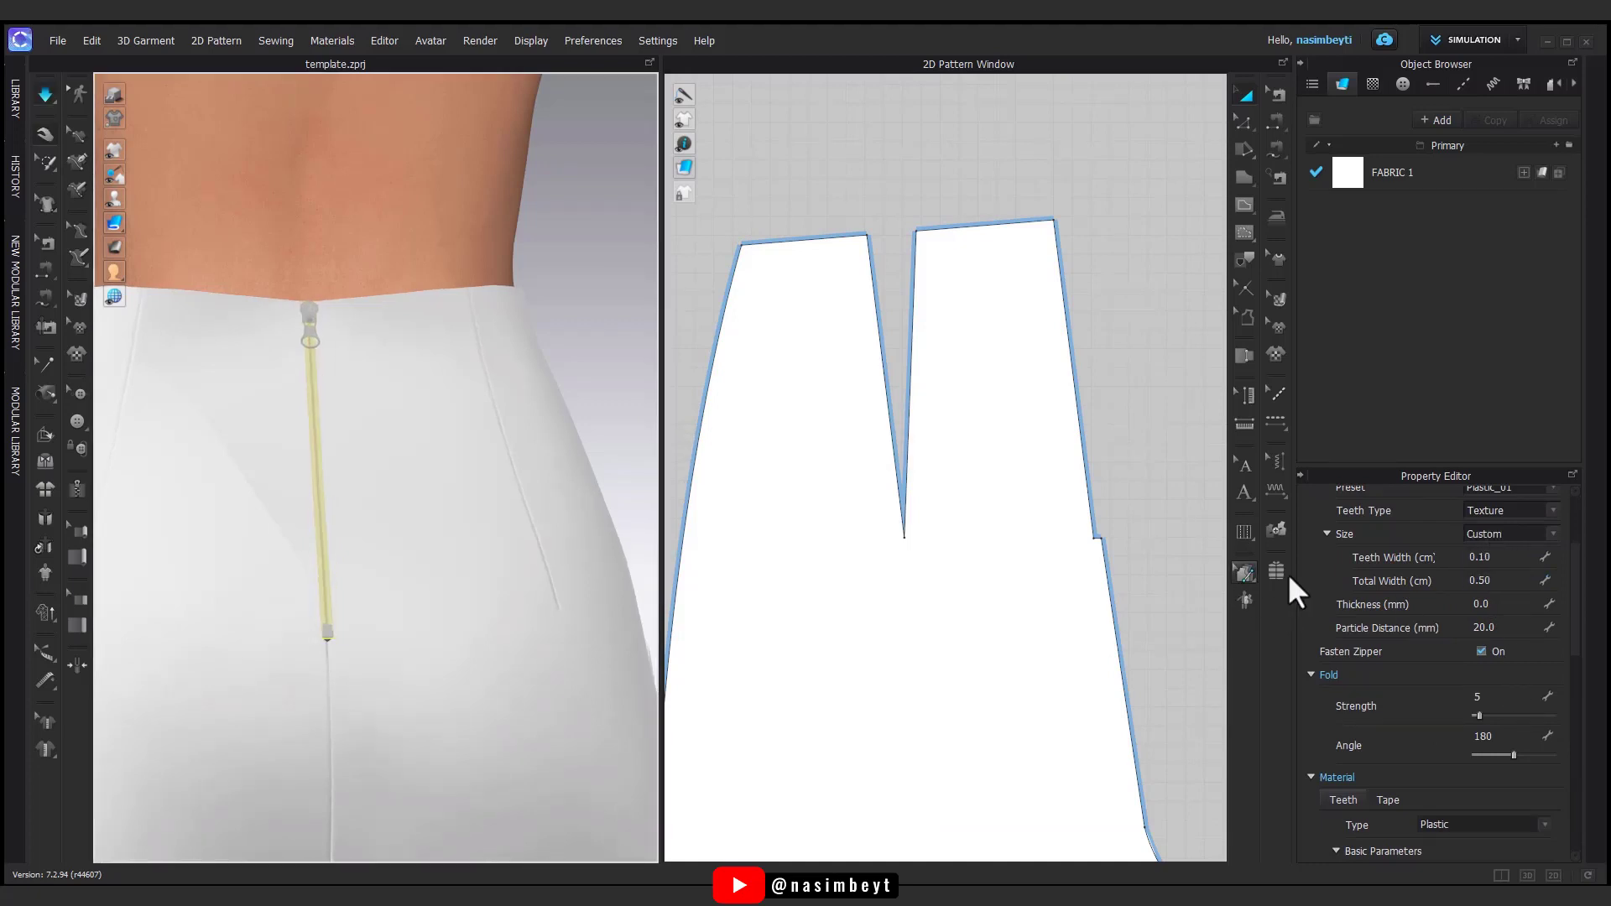
- Change the zipper's slider to a narrow pointed shape and its puller to a slim straight style
left_click(307, 313)
left_click(1526, 641)
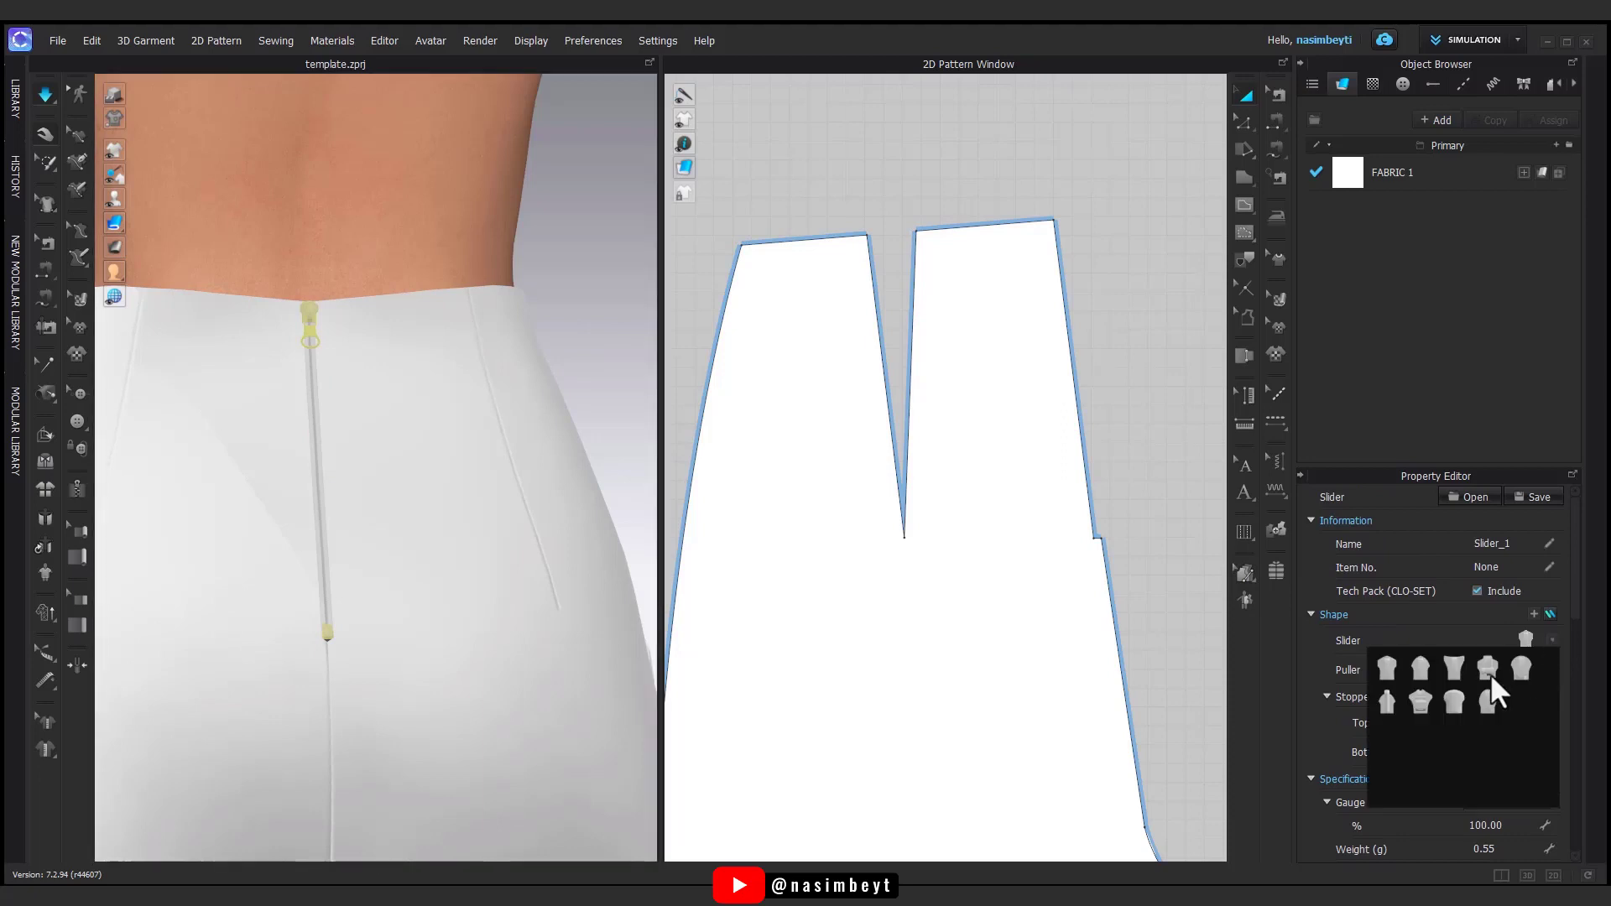
left_click(1387, 702)
left_click(1553, 670)
left_click(1479, 697)
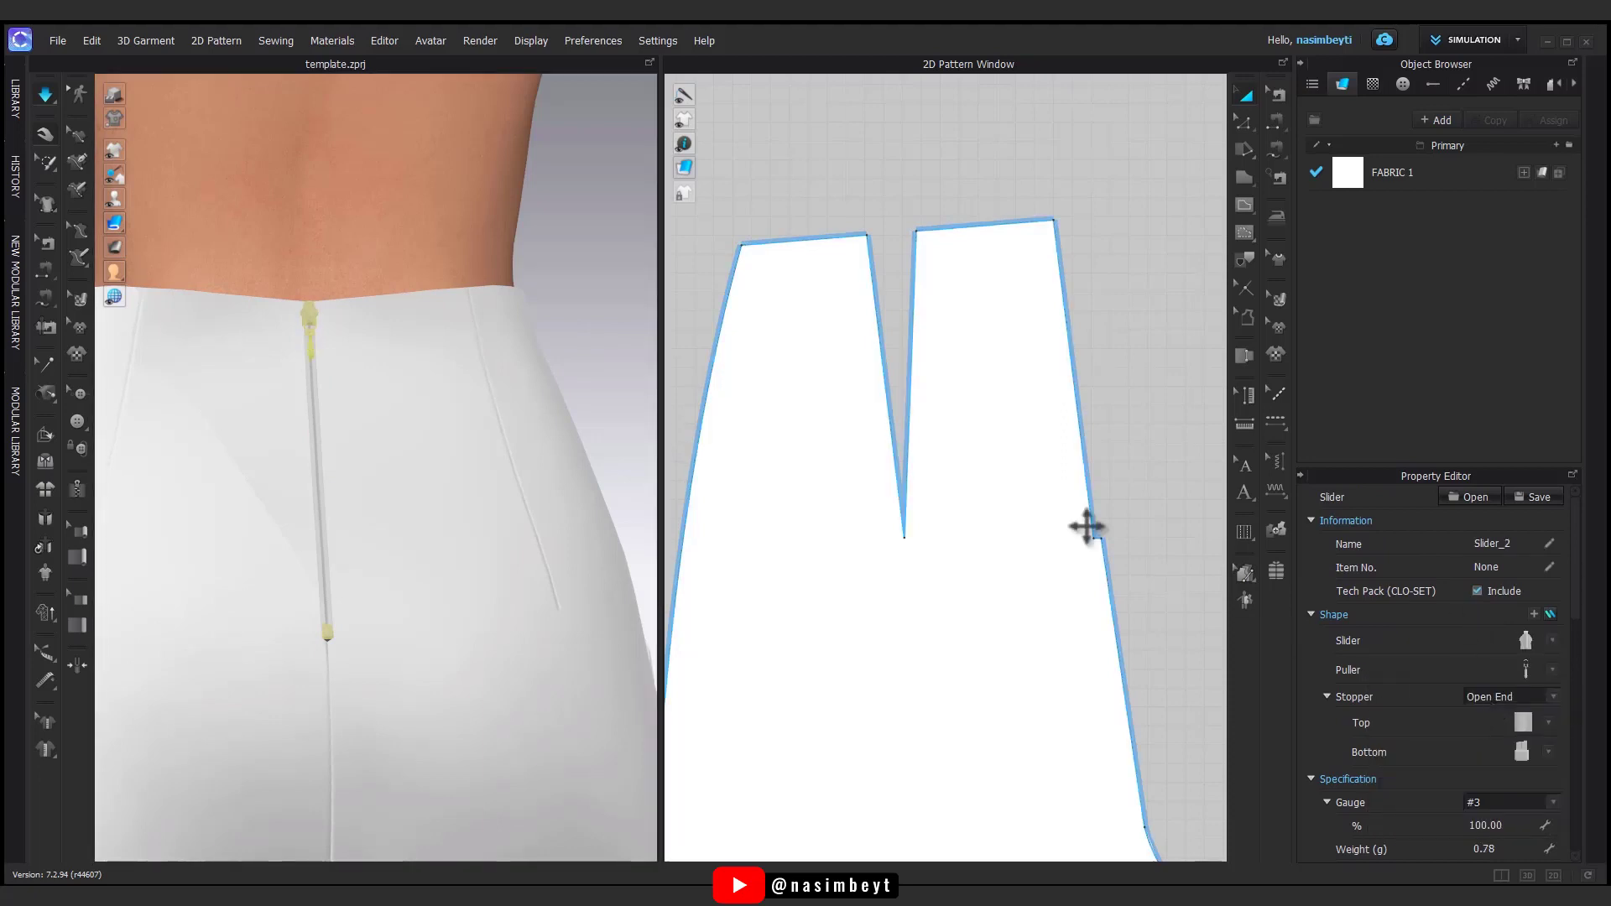
left_click(1106, 526)
- Create an outer layer of all trouser patterns with Layer Clone (Over), placing the copies directly above the originals
right_click_drag(521, 648, 540, 556)
scroll(584, 649, "down", 2)
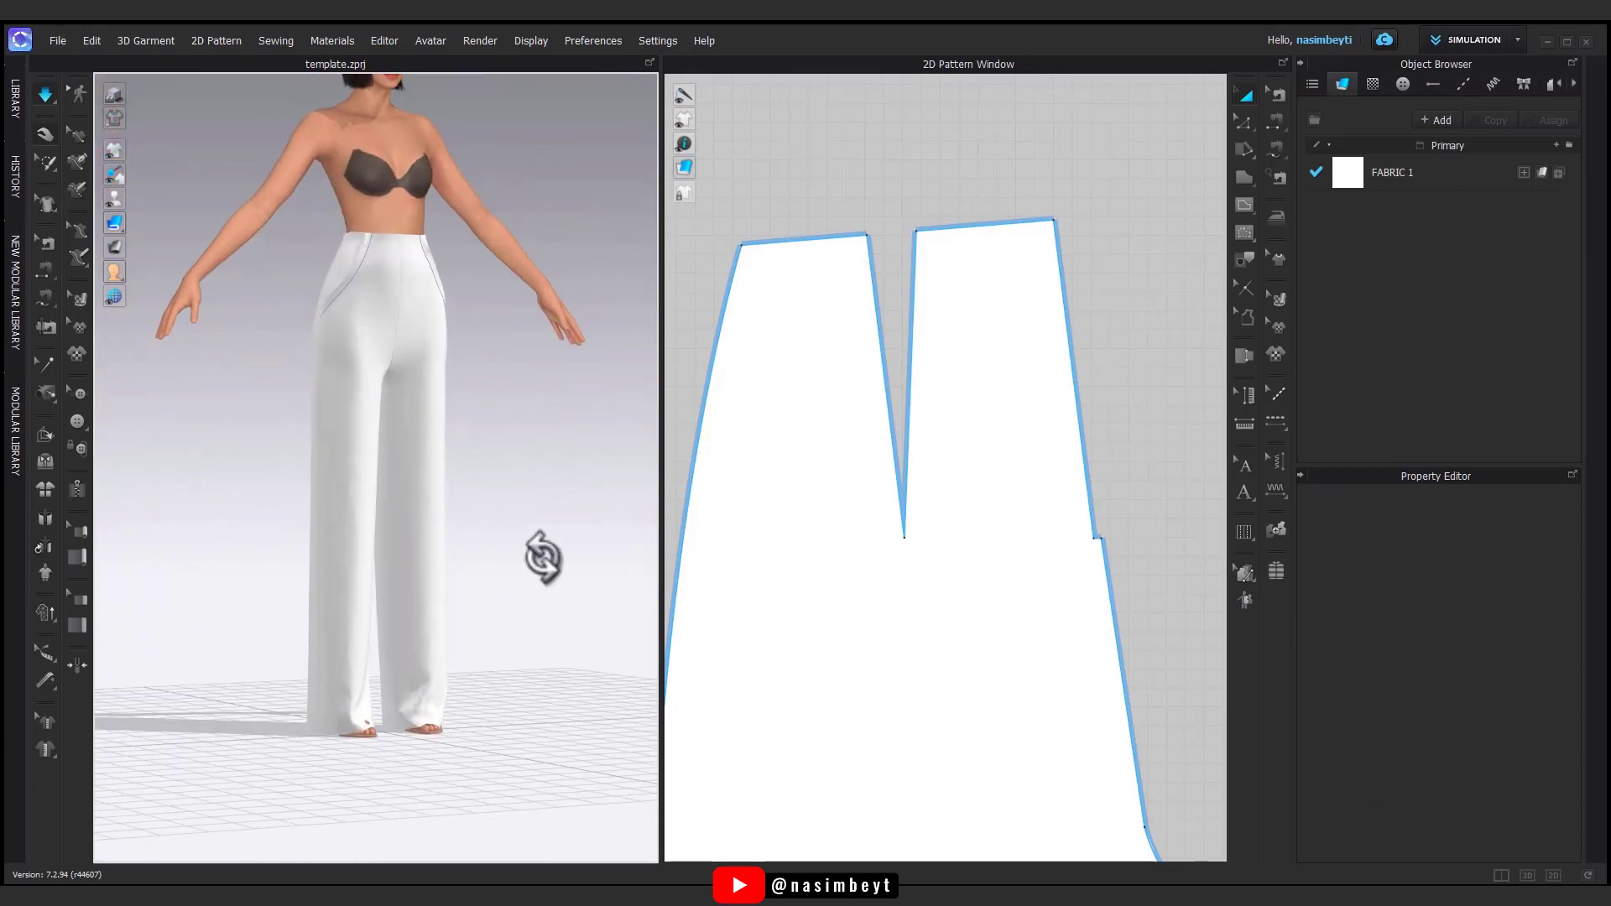
scroll(953, 604, "down", 5)
left_click_drag(1125, 439, 755, 781)
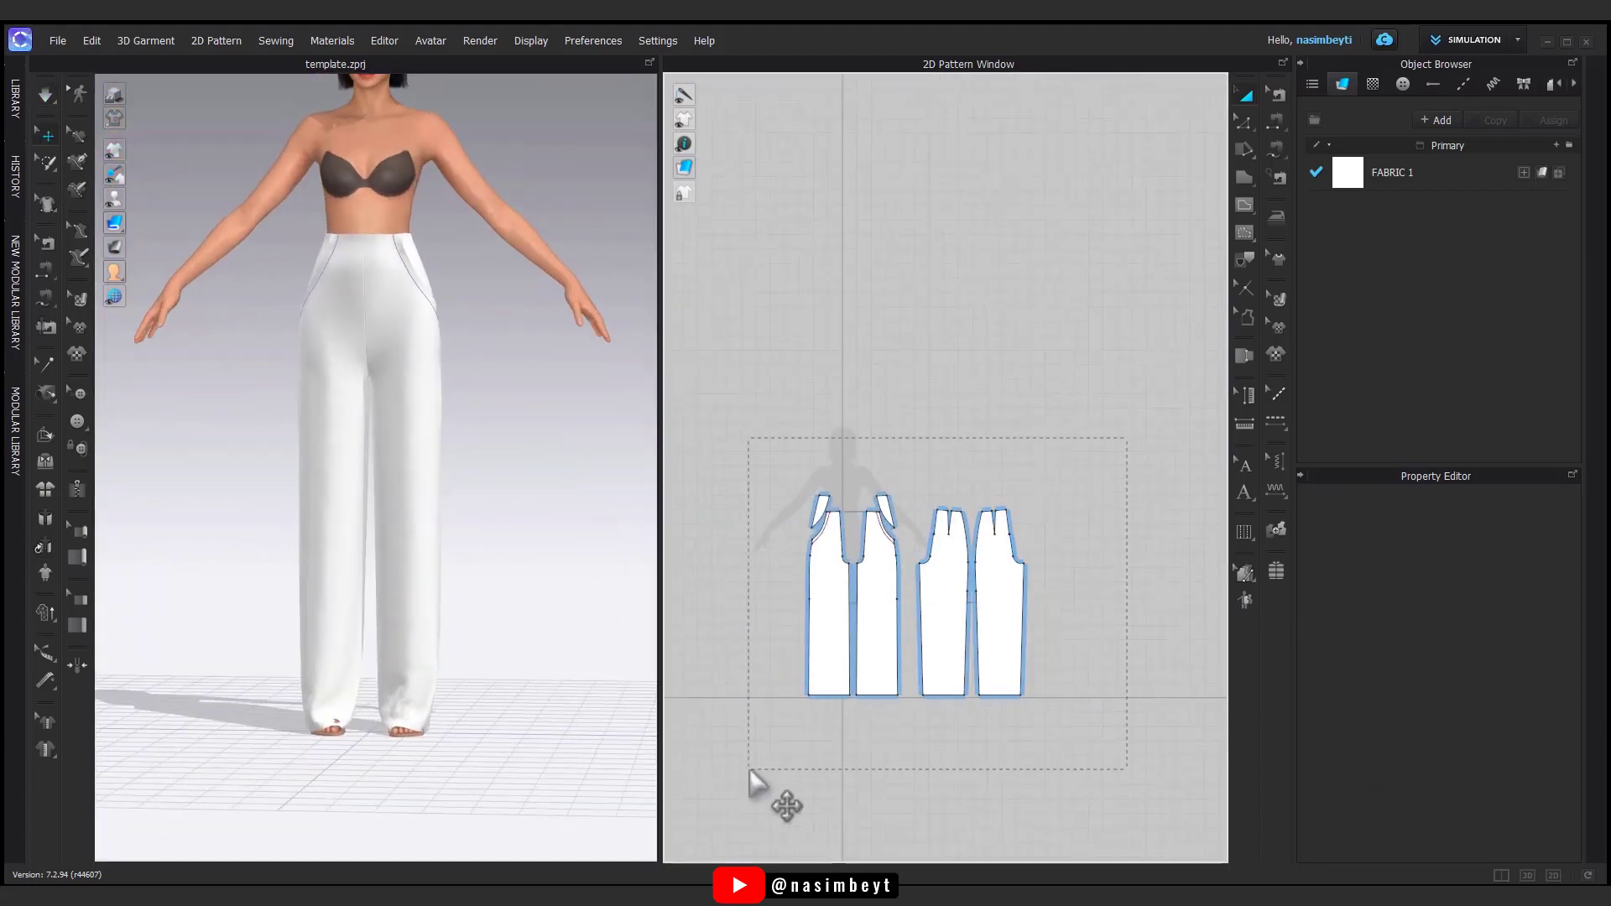
left_click(877, 655)
right_click(878, 655)
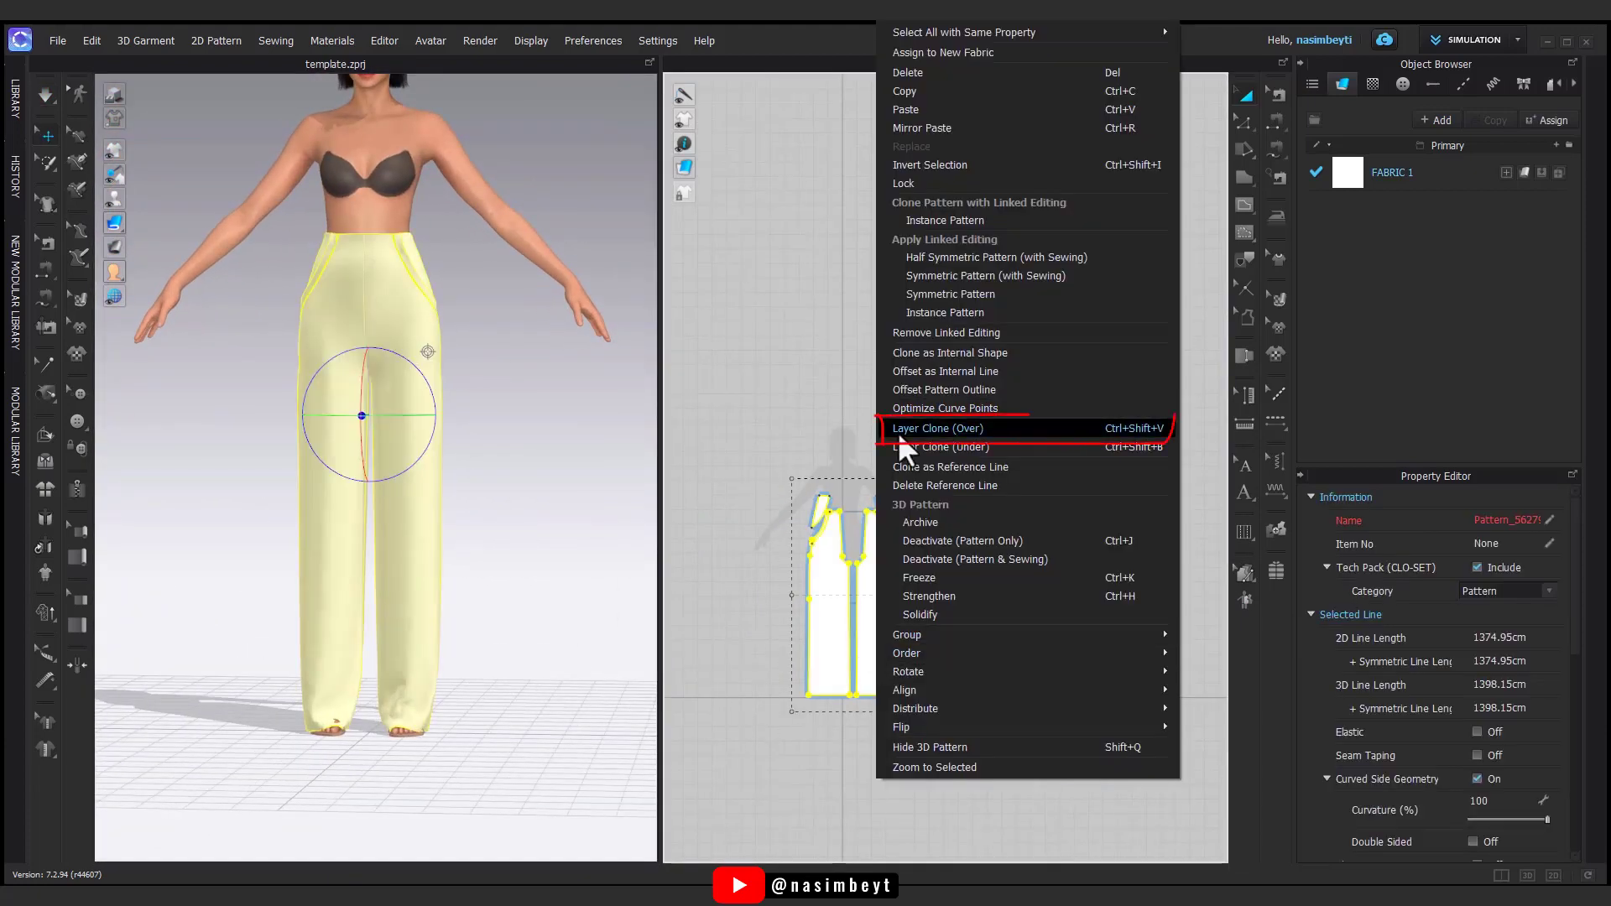
left_click(900, 430)
left_click(927, 384)
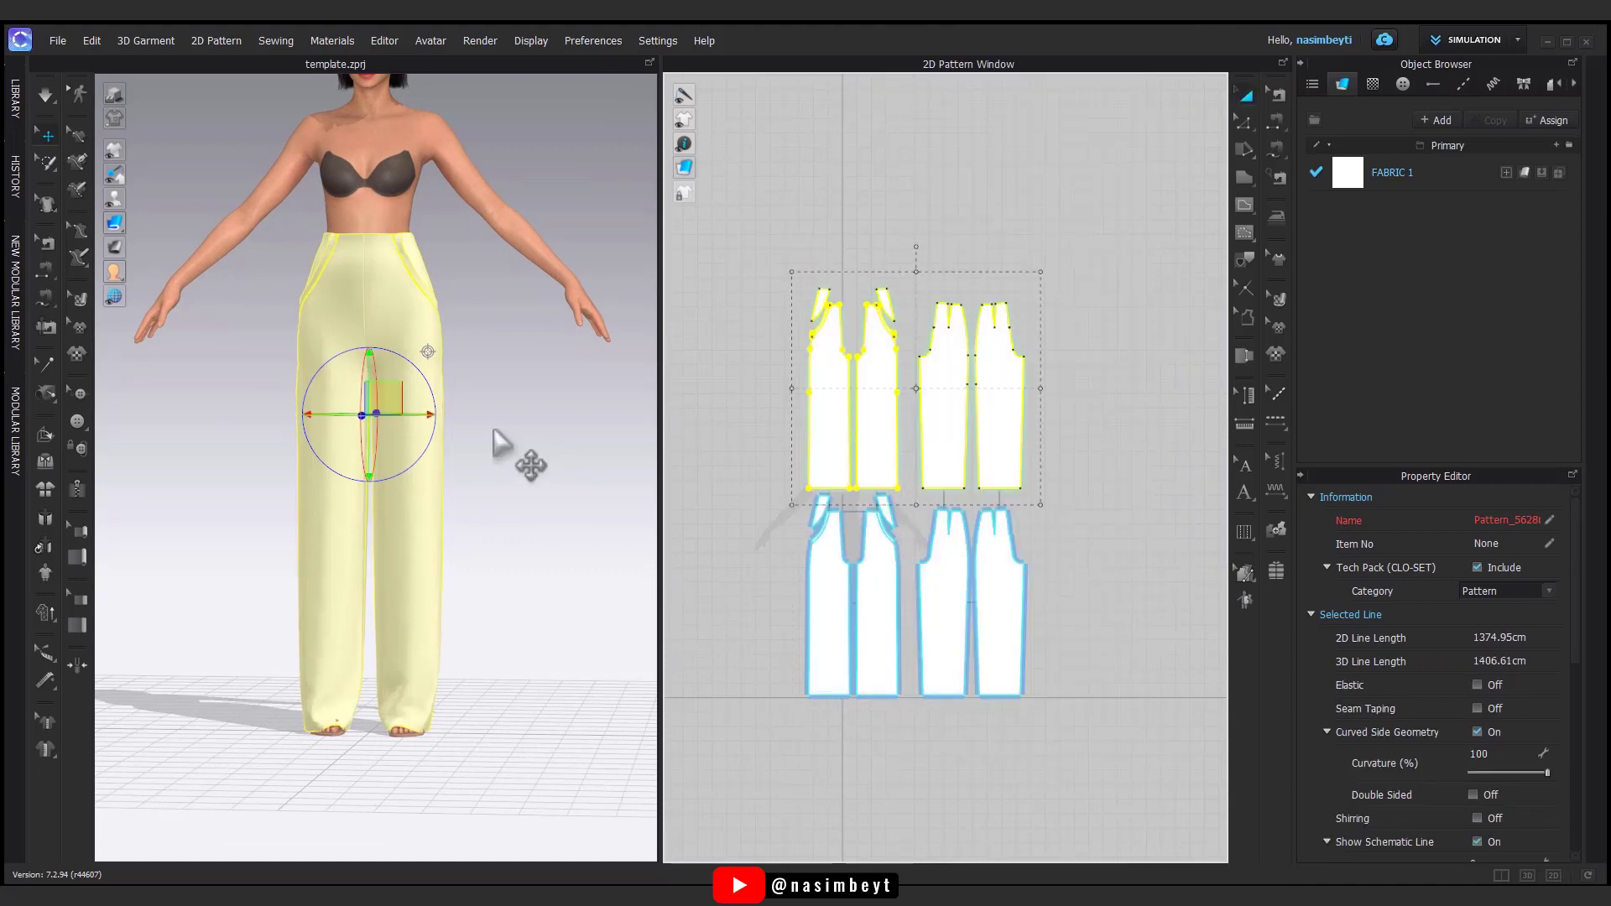
- Simulate the trousers with the cloned outer layer and inspect them from an angled front view
right_click_drag(448, 429, 386, 479)
key("space")
key("space")
scroll(432, 411, "up", 3)
left_click(525, 407)
scroll(526, 408, "down", 2)
- Set the additional collision thickness of all original and cloned patterns to 0.8 and simulate the trousers
left_click_drag(1122, 251, 748, 806)
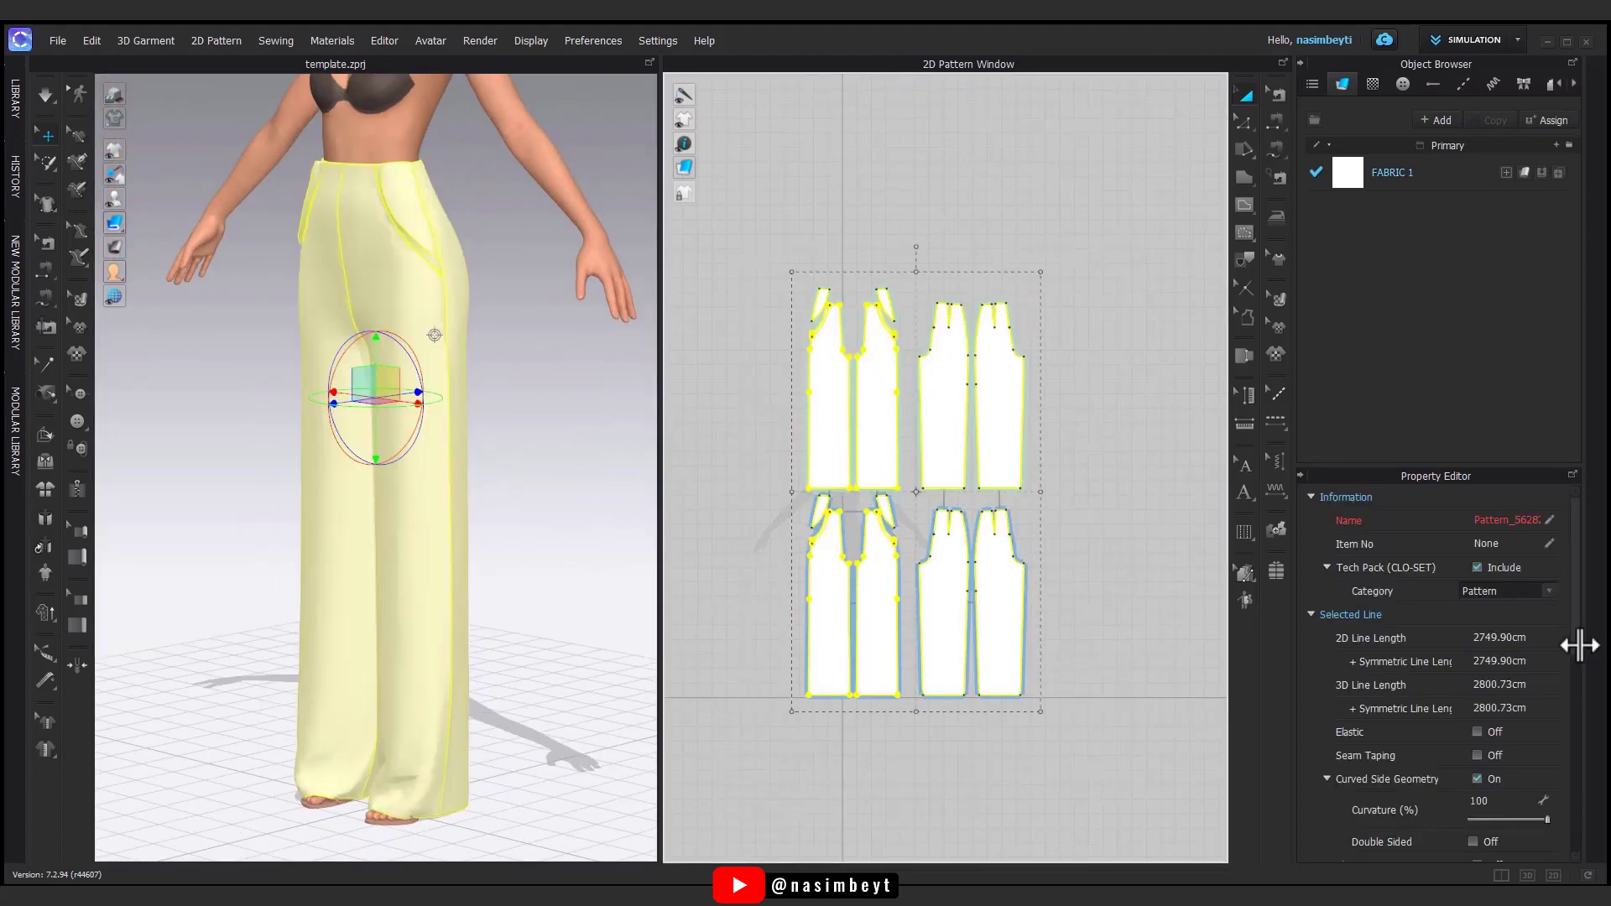
scroll(1525, 682, "down", 5)
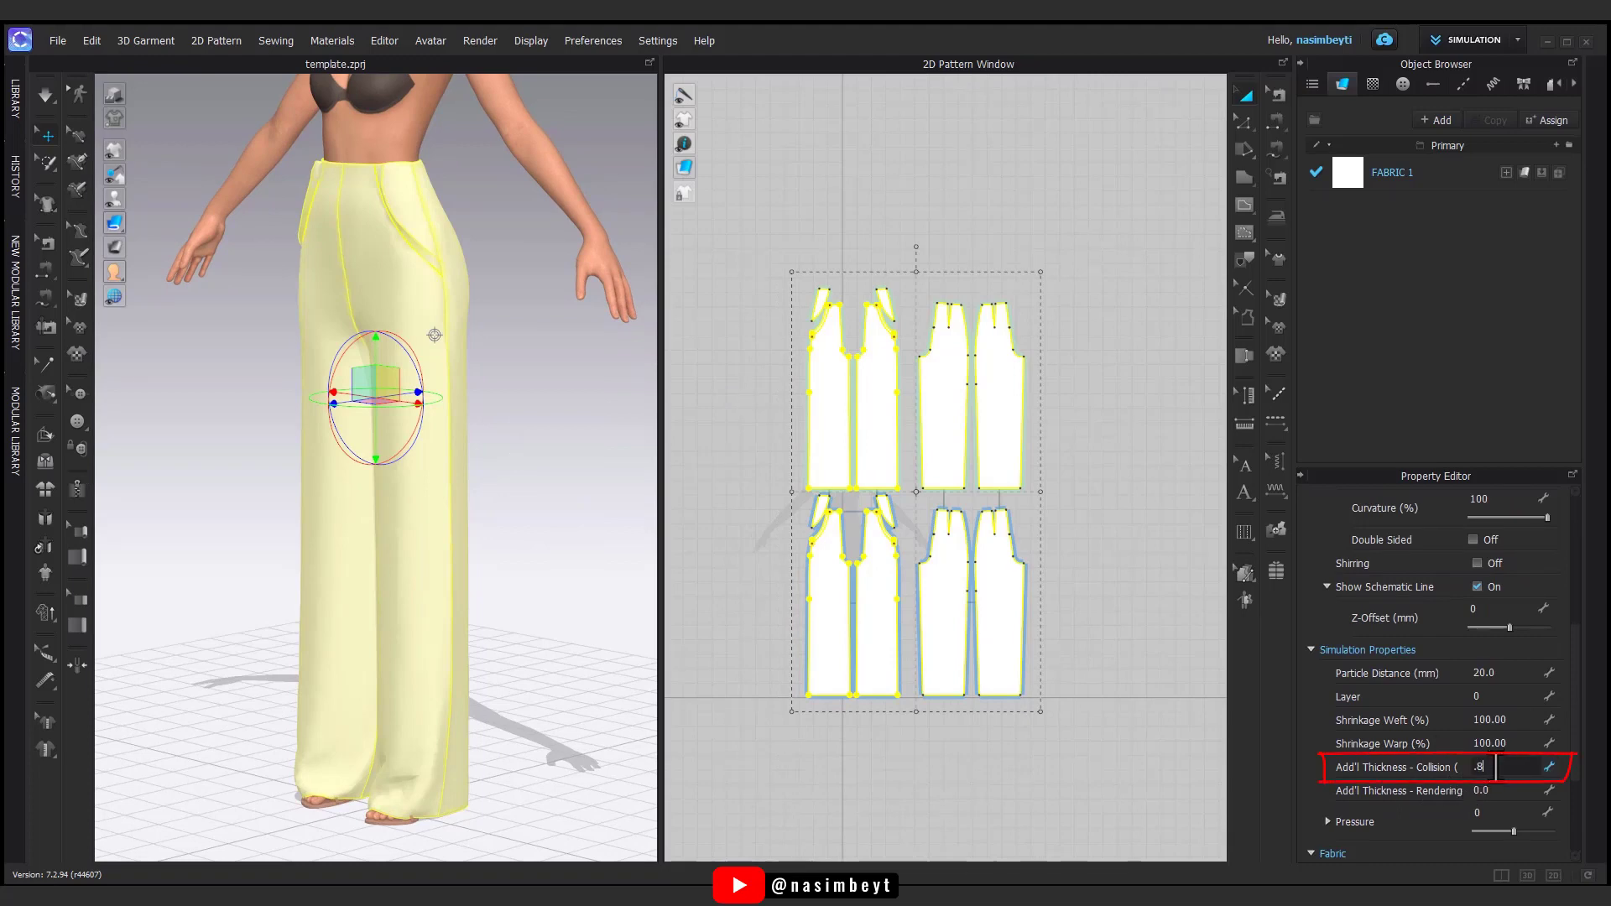
key("space")
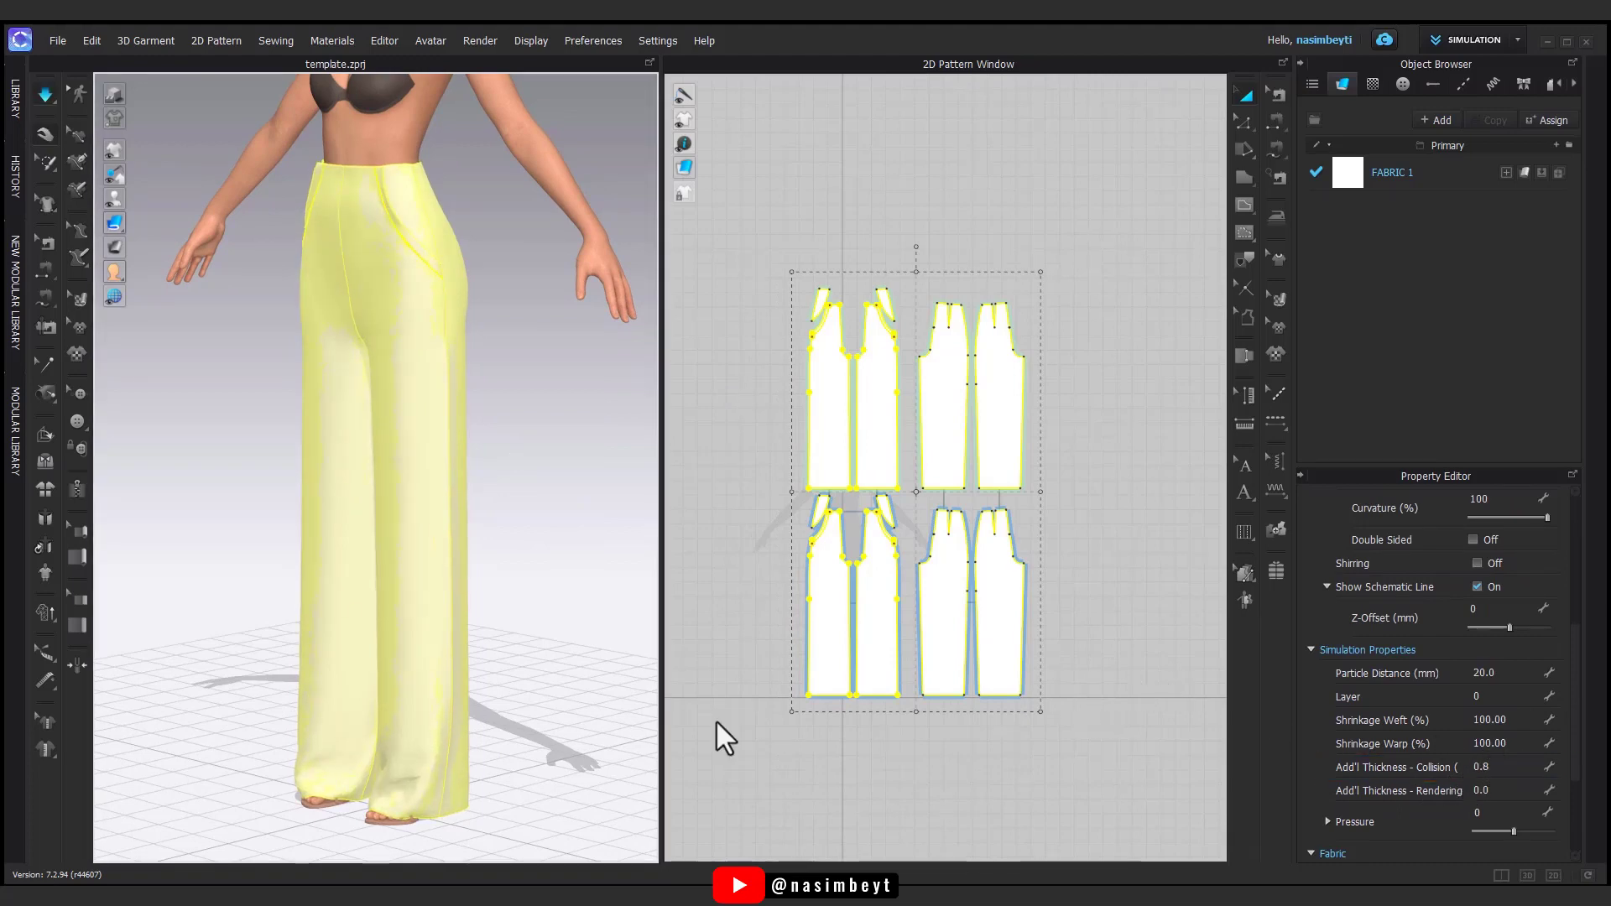
key("space")
left_click(579, 722)
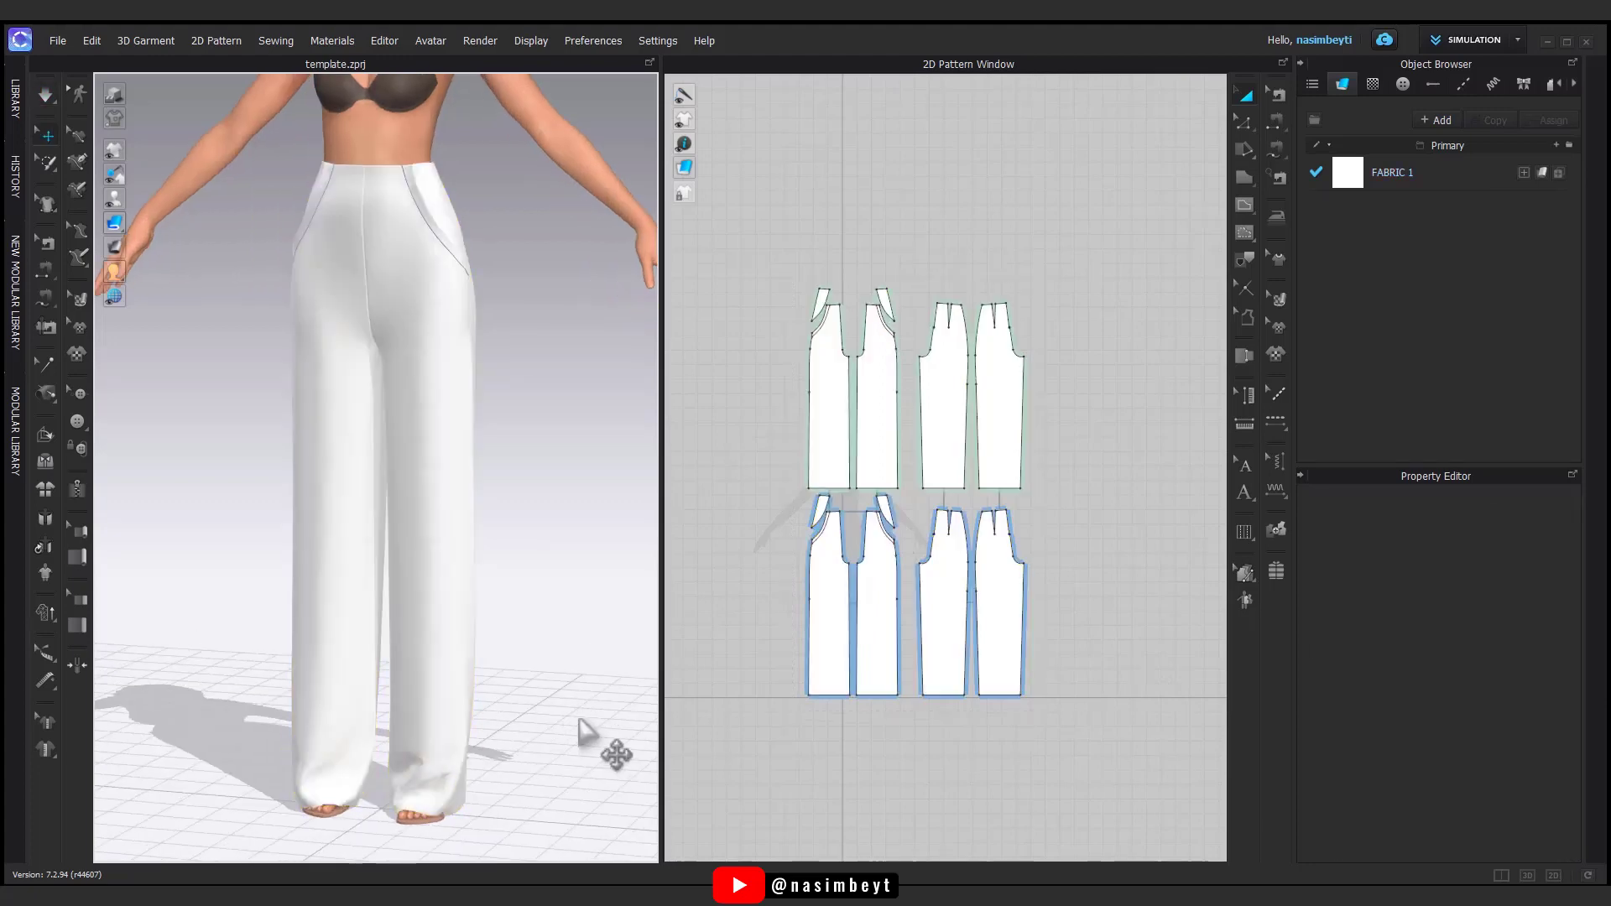
- Sew the waist ends of the front panels' pocket extensions to the adjoining top edges of the pocket pieces
right_click_drag(579, 722, 503, 694)
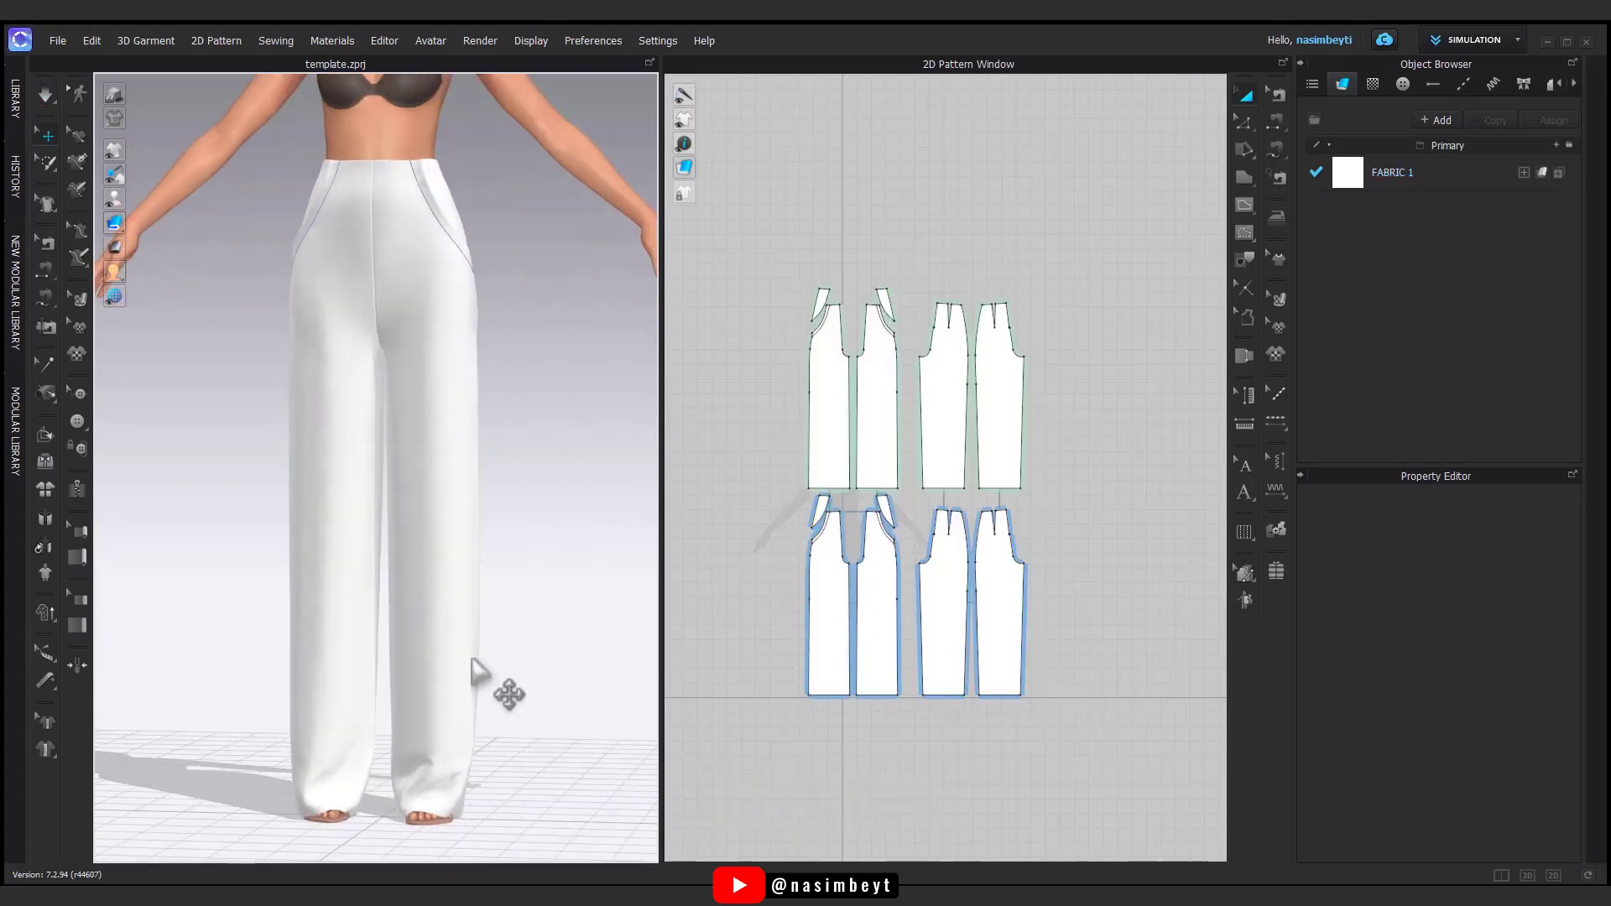
scroll(414, 450, "up", 5)
mouse_move(446, 539)
right_mouse_down()
mouse_move(334, 531)
mouse_move(436, 522)
right_mouse_up()
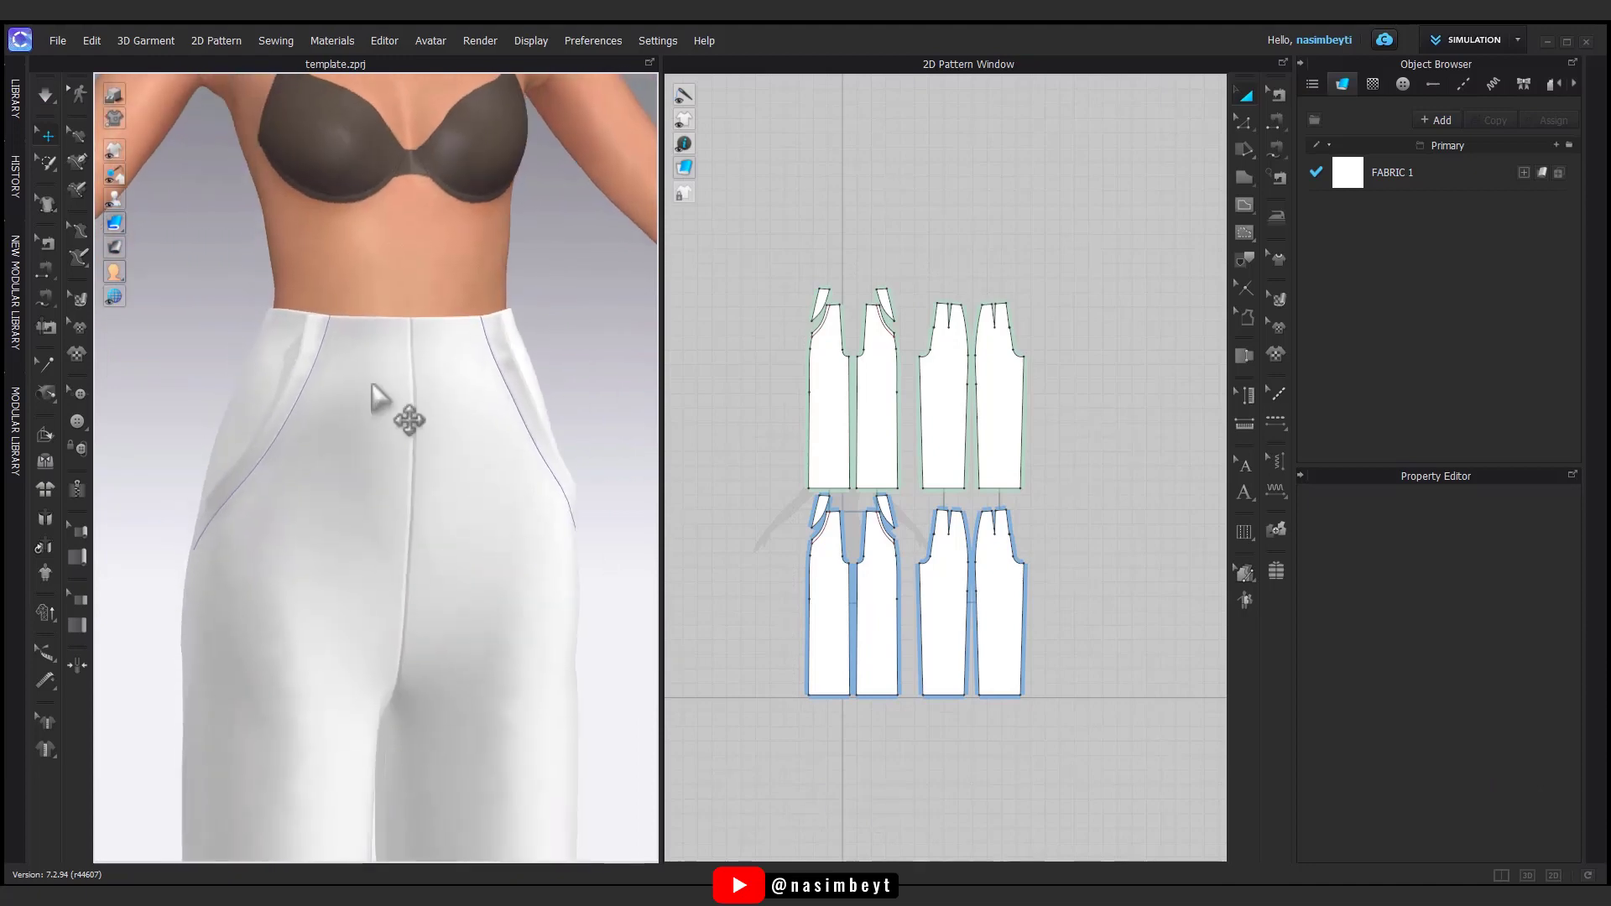
left_click(1279, 94)
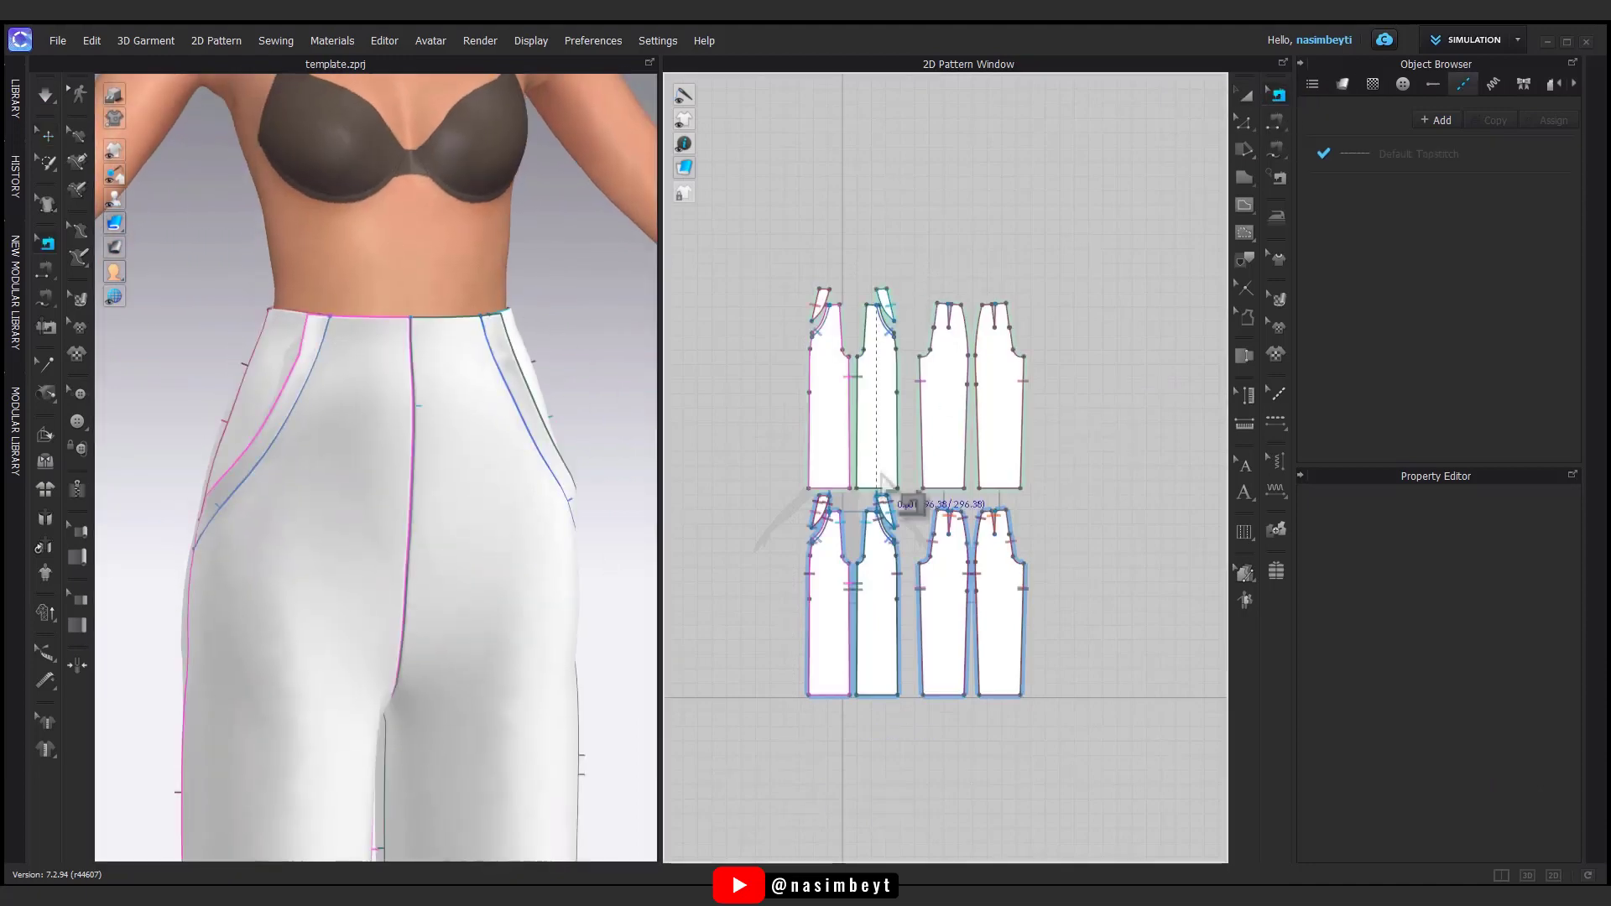
scroll(915, 503, "up", 5)
left_click(922, 547)
left_click_drag(914, 546, 959, 548)
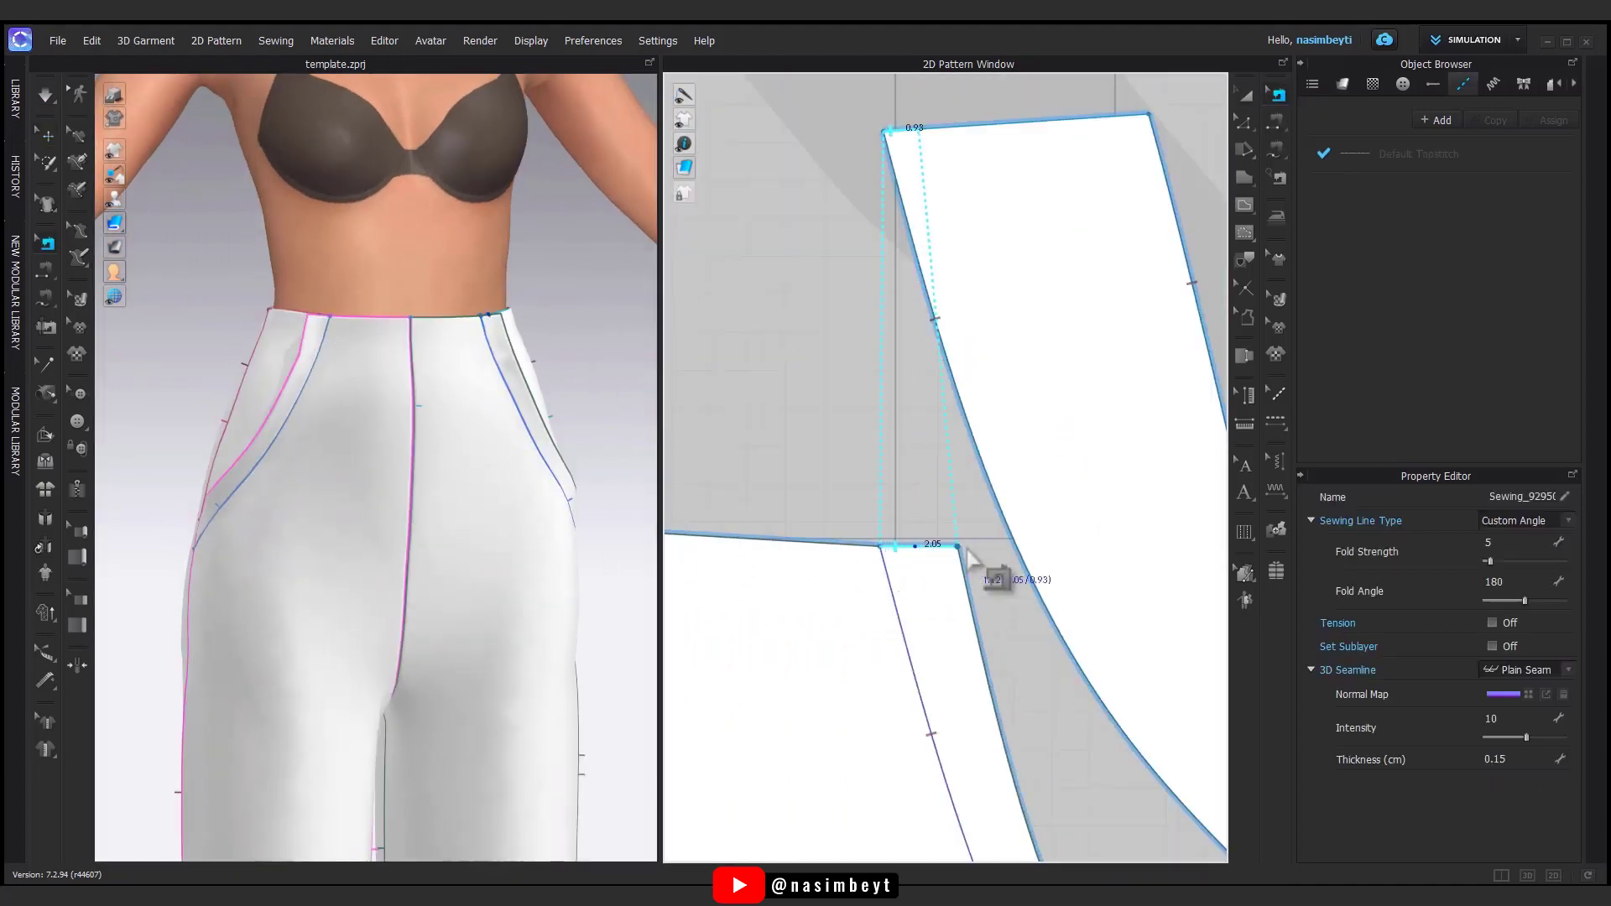
middle_click_drag(921, 132, 949, 360)
scroll(903, 417, "down", 6)
scroll(756, 470, "up", 4)
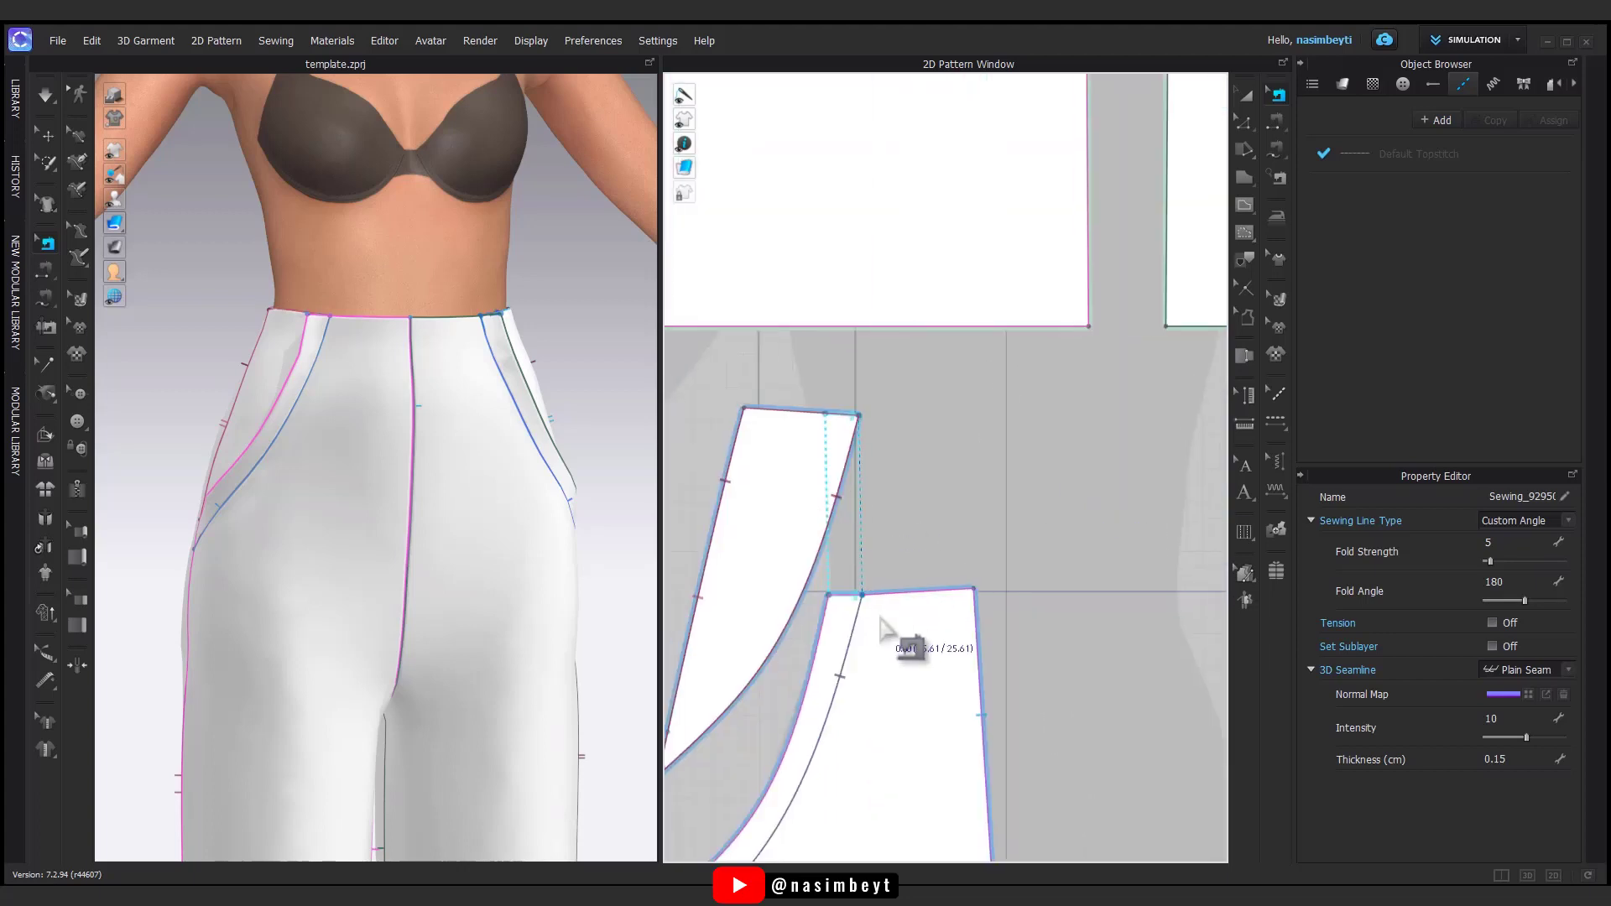
scroll(881, 619, "down", 5)
middle_click_drag(986, 193, 971, 499)
scroll(971, 498, "up", 3)
scroll(971, 498, "down", 4)
- Simulate the trousers with the pocket extensions sewn at the waist and inspect the pockets from the side and front
key("space")
right_click_drag(509, 499, 539, 568)
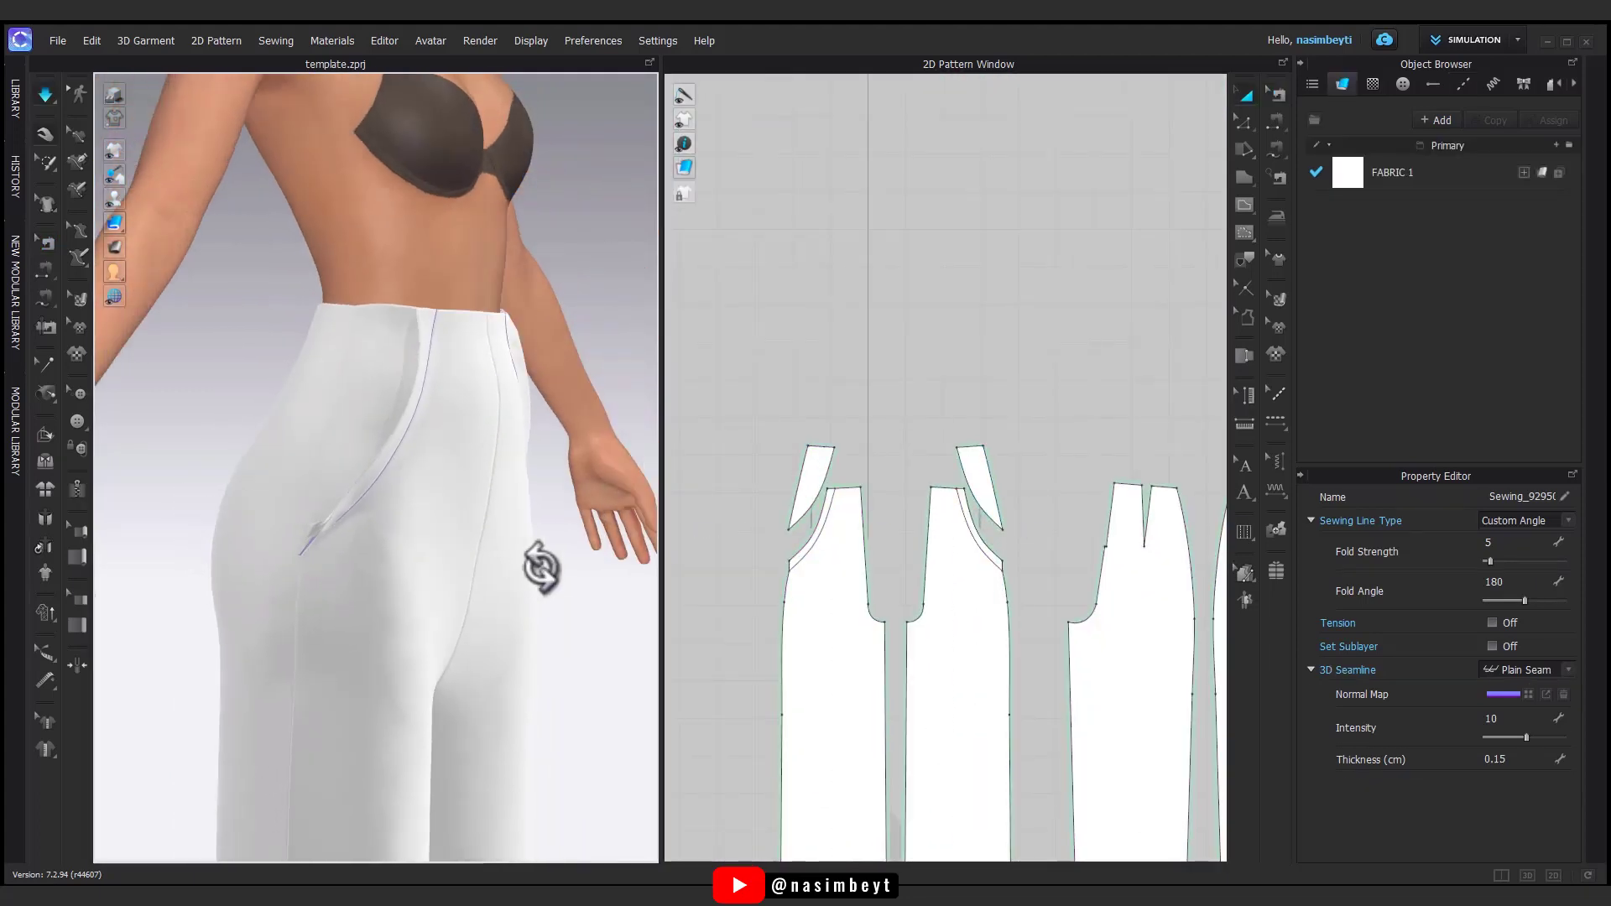
key("b")
right_click_drag(352, 533, 411, 576)
scroll(411, 575, "down", 3)
key("a")
middle_click_drag(476, 572, 477, 455)
mouse_move(477, 454)
right_mouse_down()
mouse_move(363, 447)
mouse_move(476, 455)
right_mouse_up()
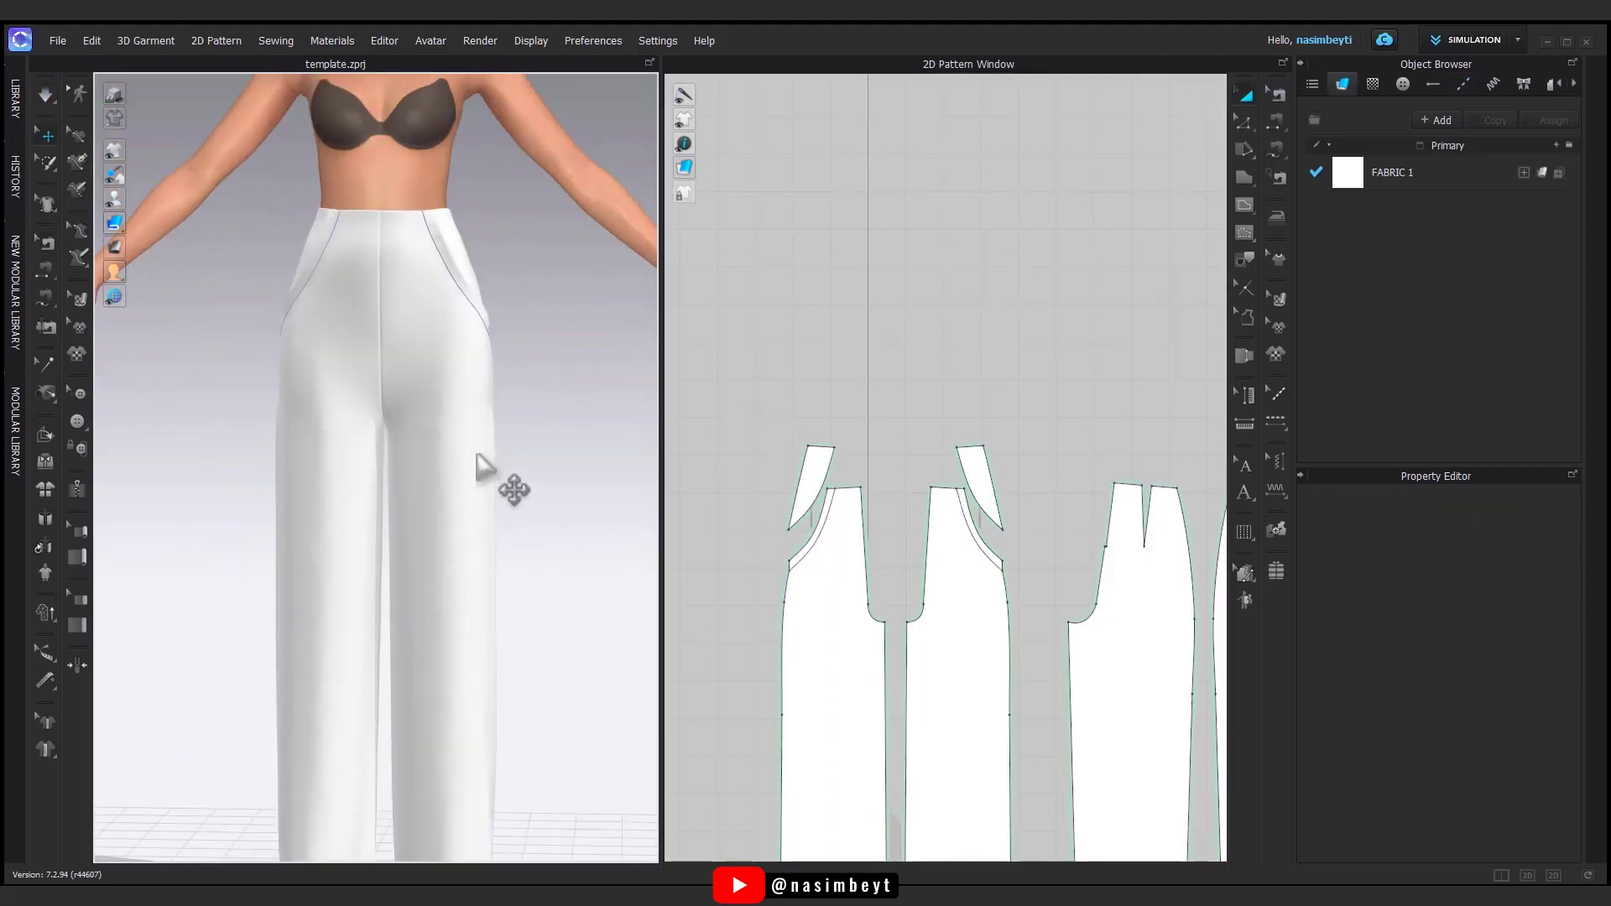
middle_click_drag(489, 357, 507, 277)
mouse_move(457, 413)
right_mouse_down()
mouse_move(536, 414)
mouse_move(447, 413)
right_mouse_up()
left_click(439, 218)
scroll(1015, 642, "down", 2)
scroll(949, 467, "up", 6)
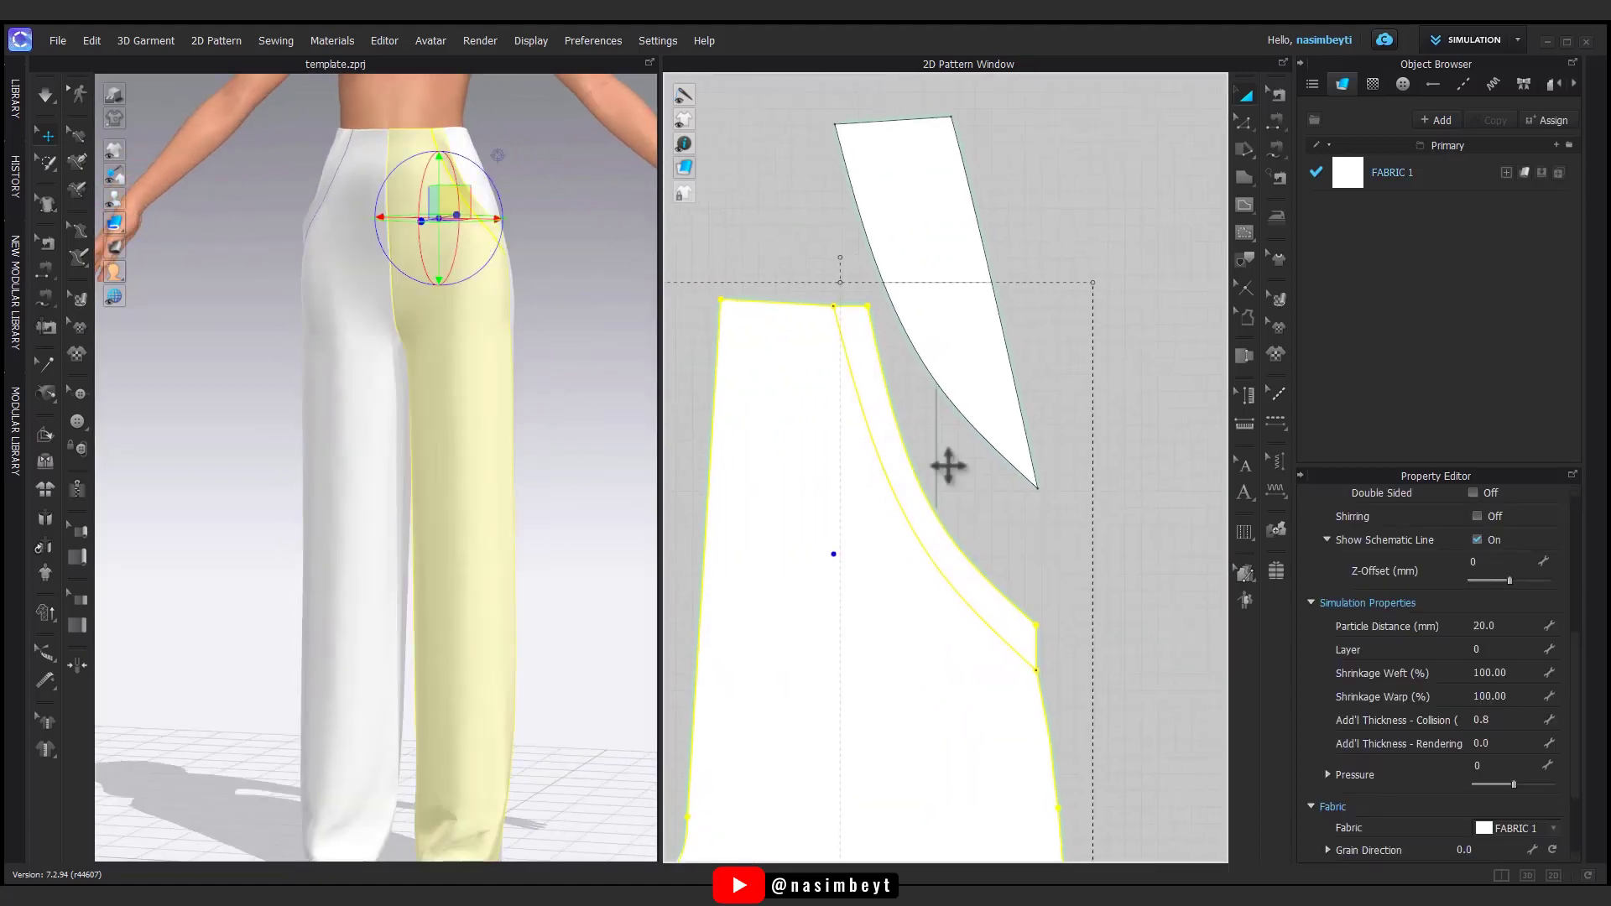
left_click(949, 467)
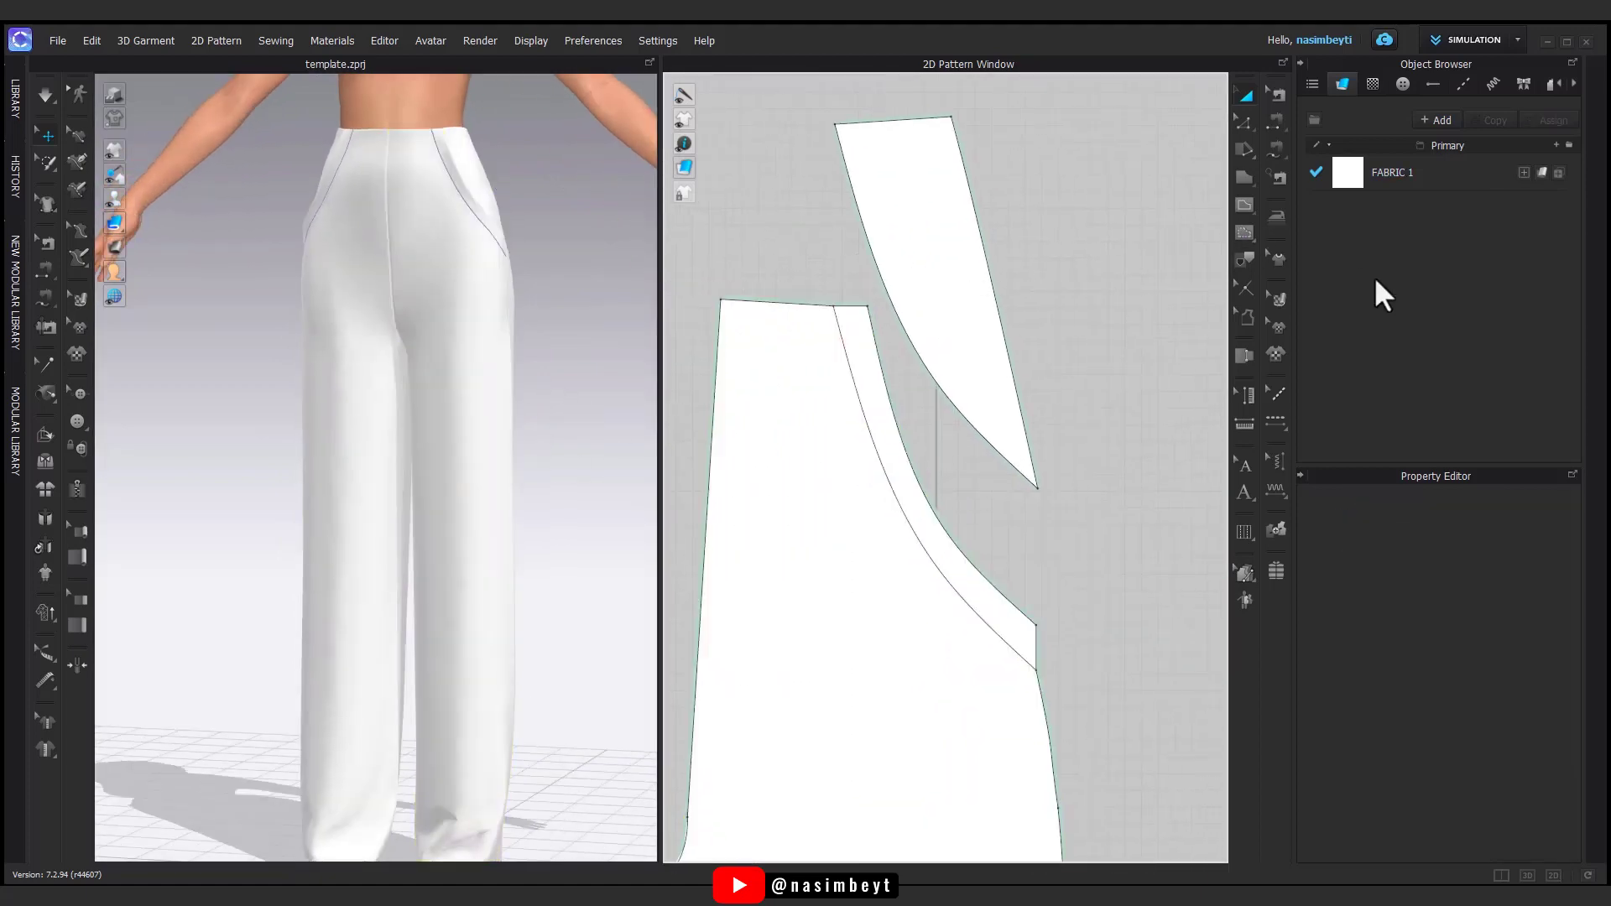
- Change the Default Button's shape to a smooth domed button without thread holes
left_click(1401, 84)
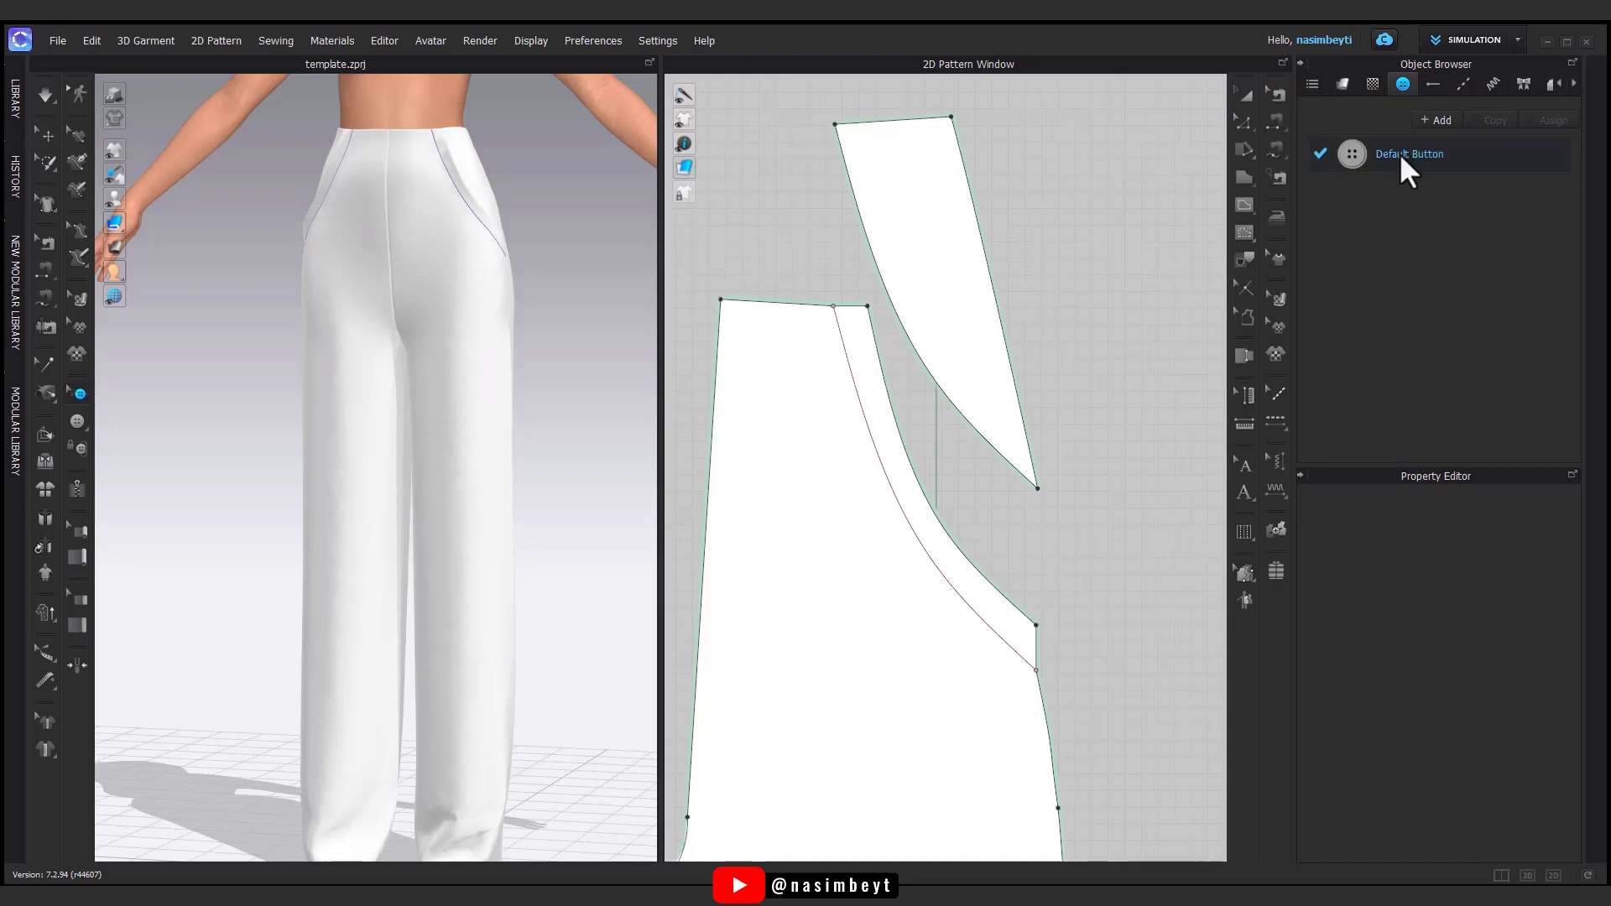
left_click(1400, 153)
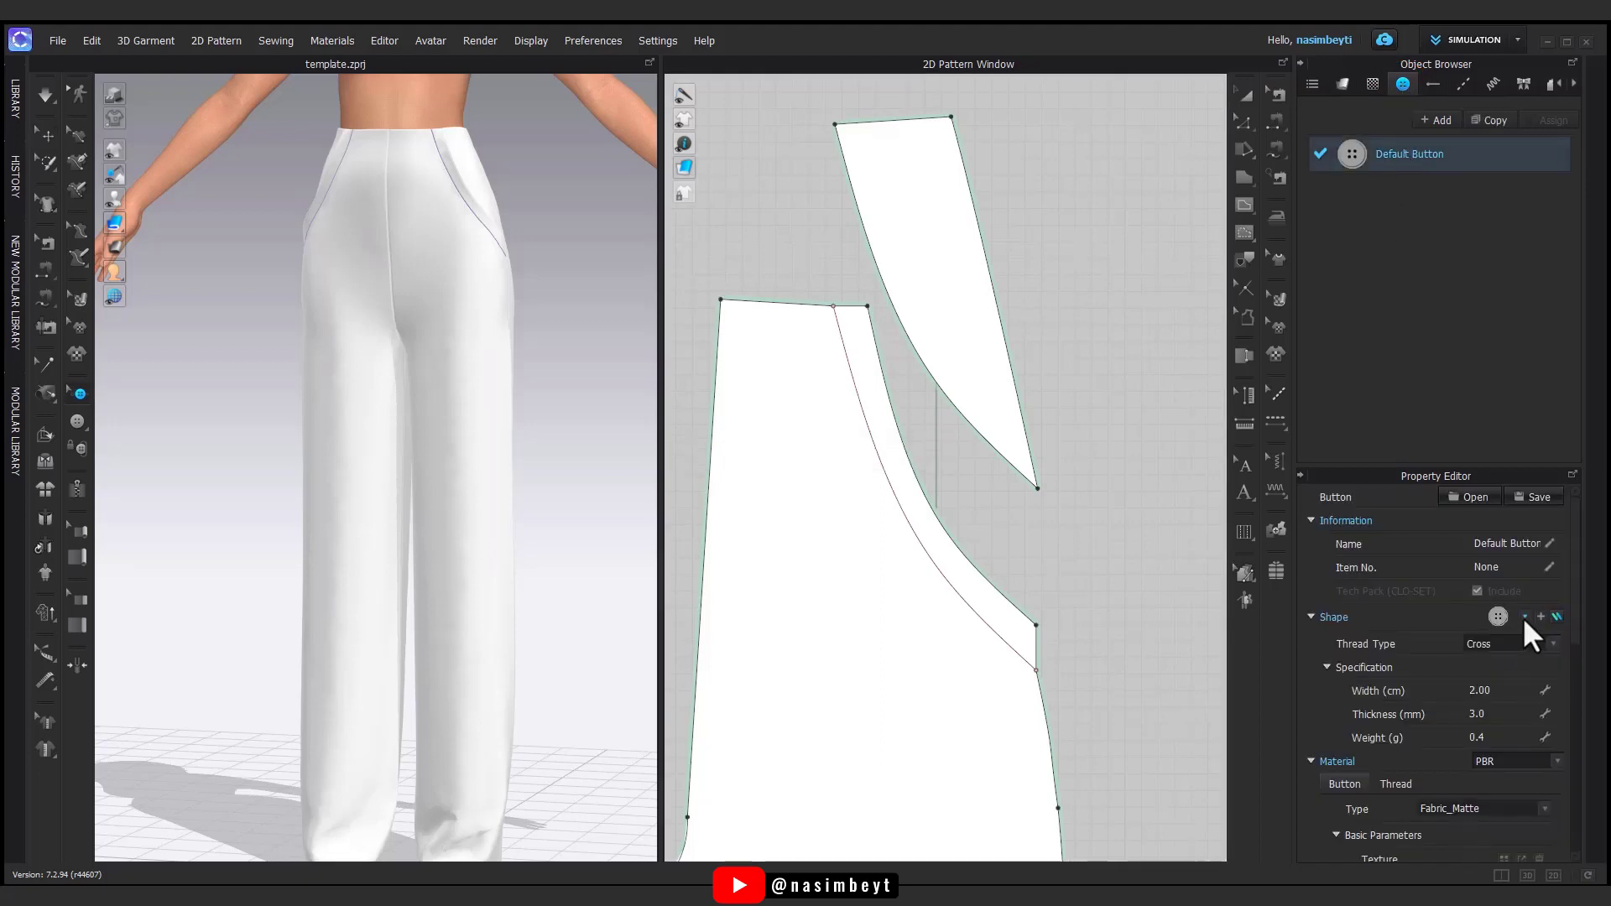
left_click(1525, 619)
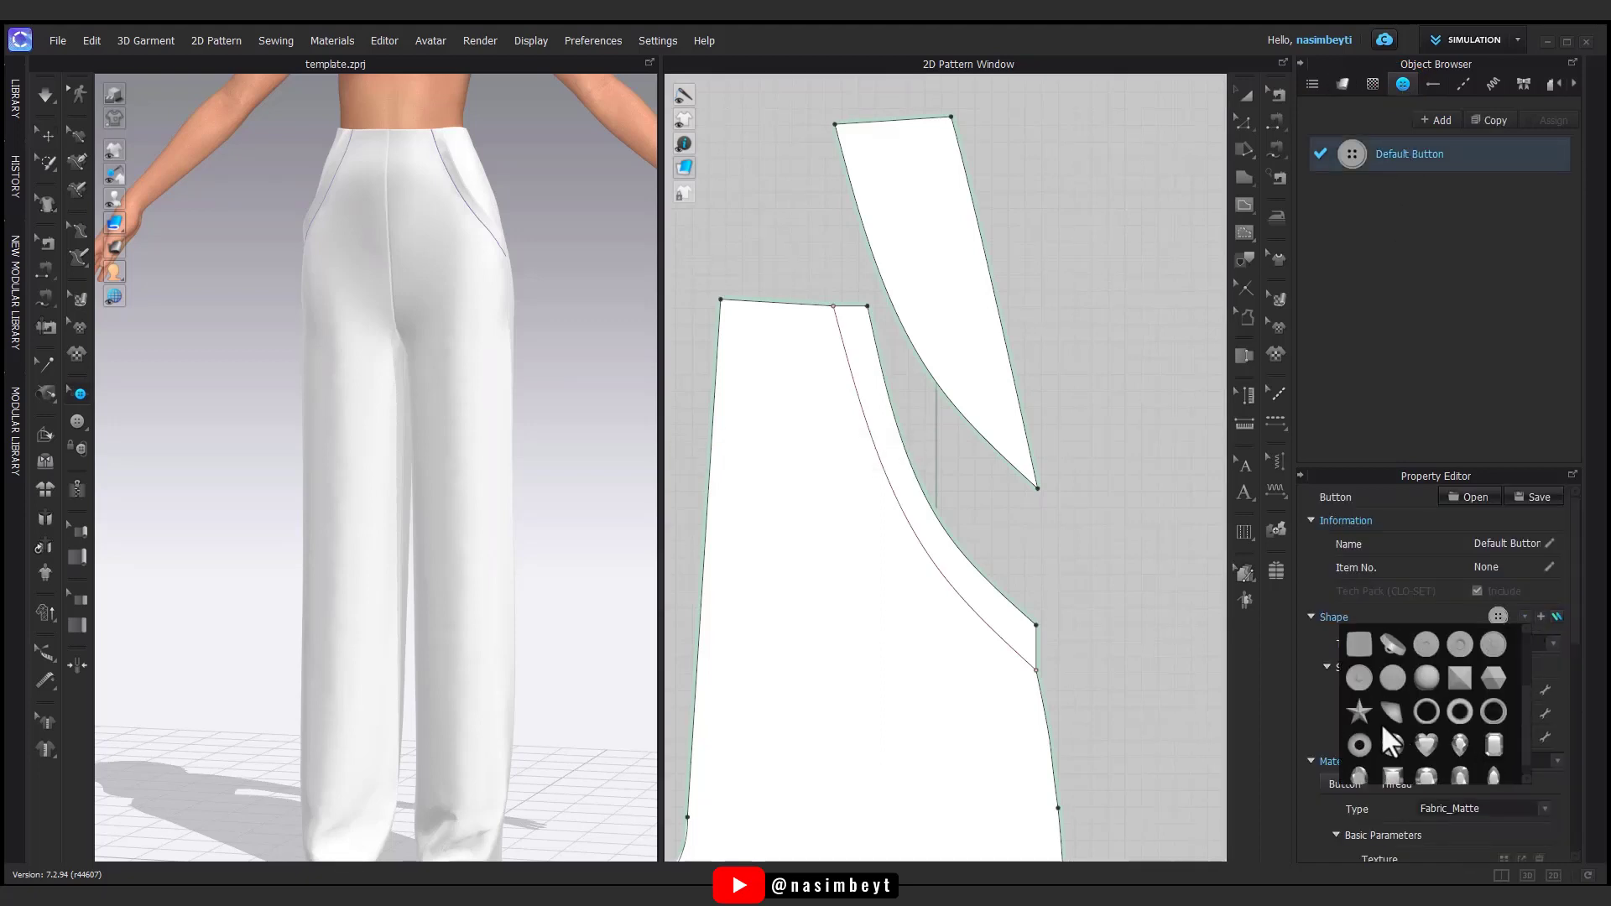
left_click(1493, 712)
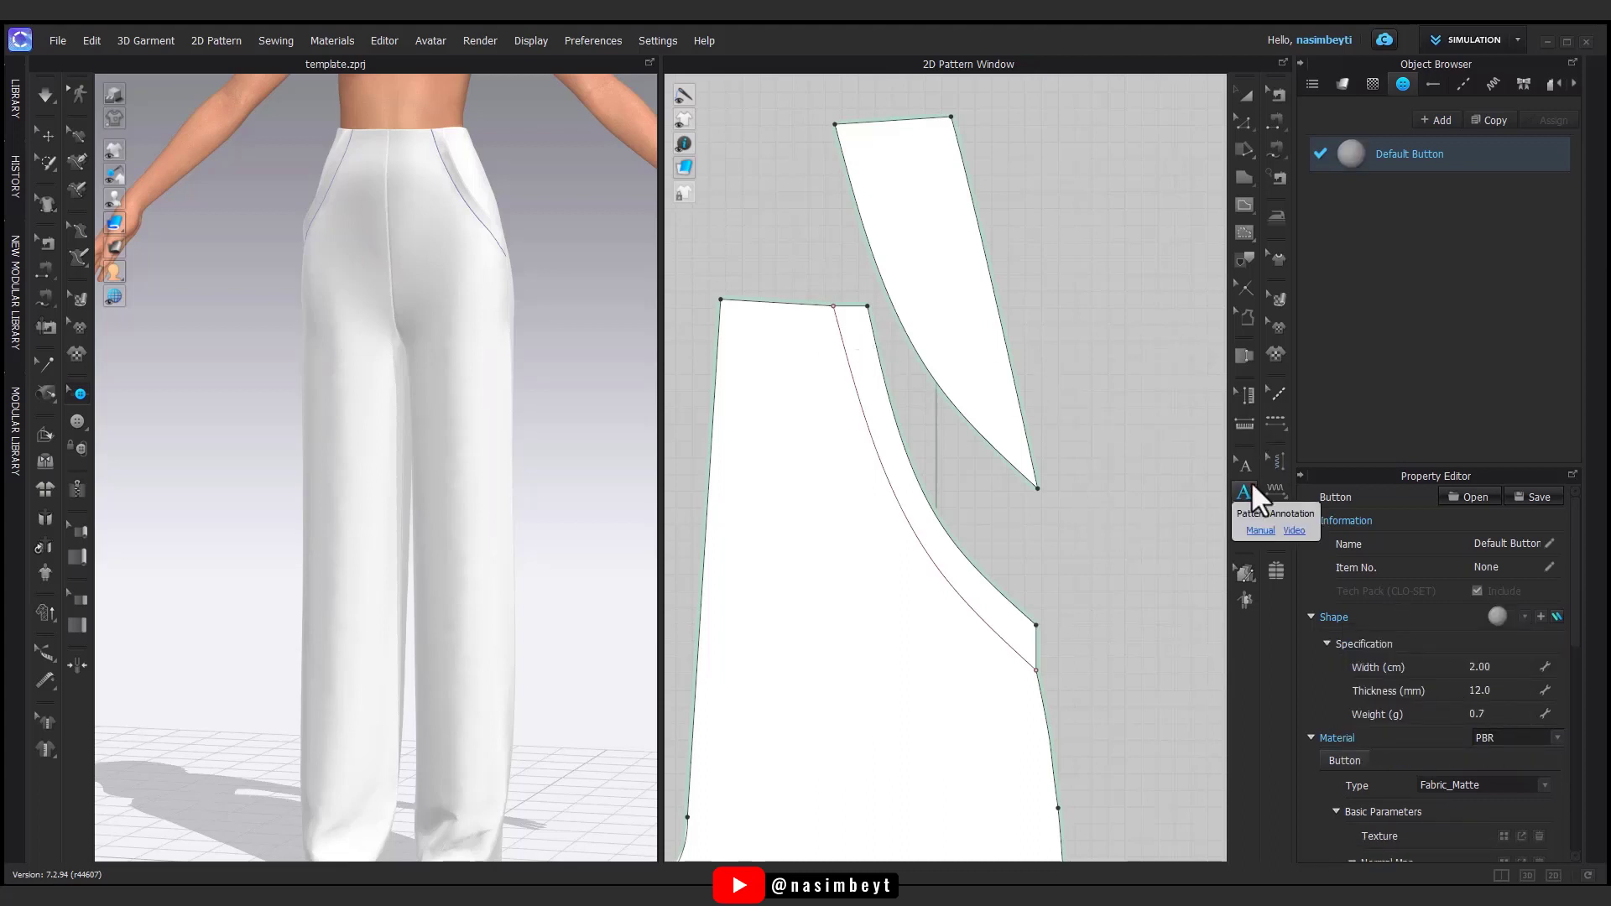
- Place a button on the curved pocket line of the front panel, just below the waist edge
left_click(76, 420)
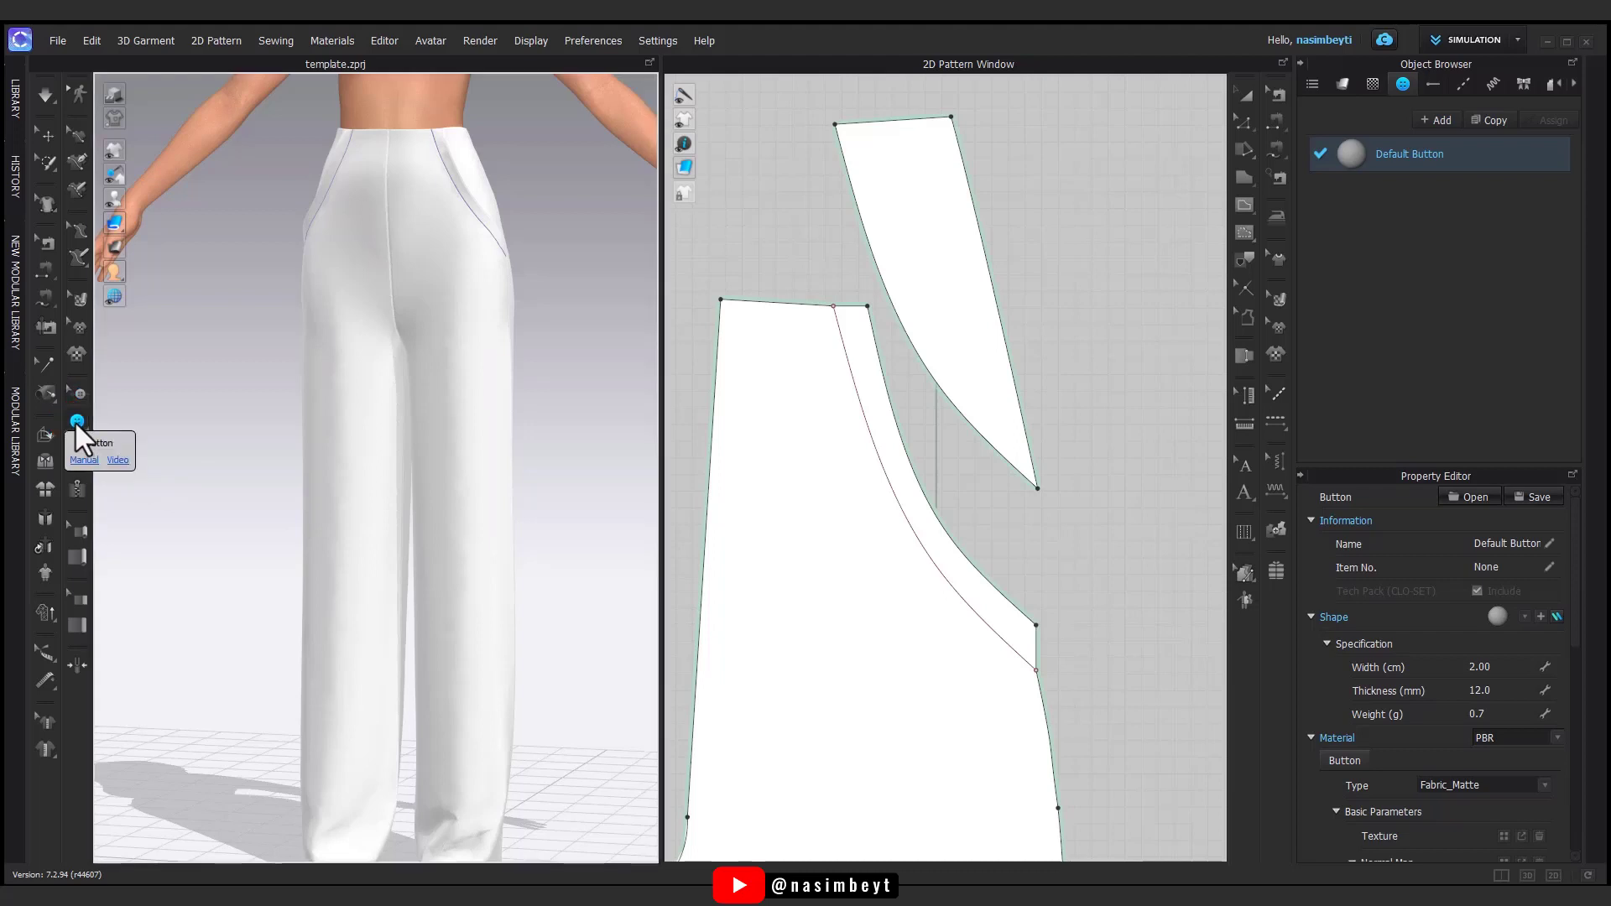
scroll(839, 344, "up", 5)
left_click(824, 334)
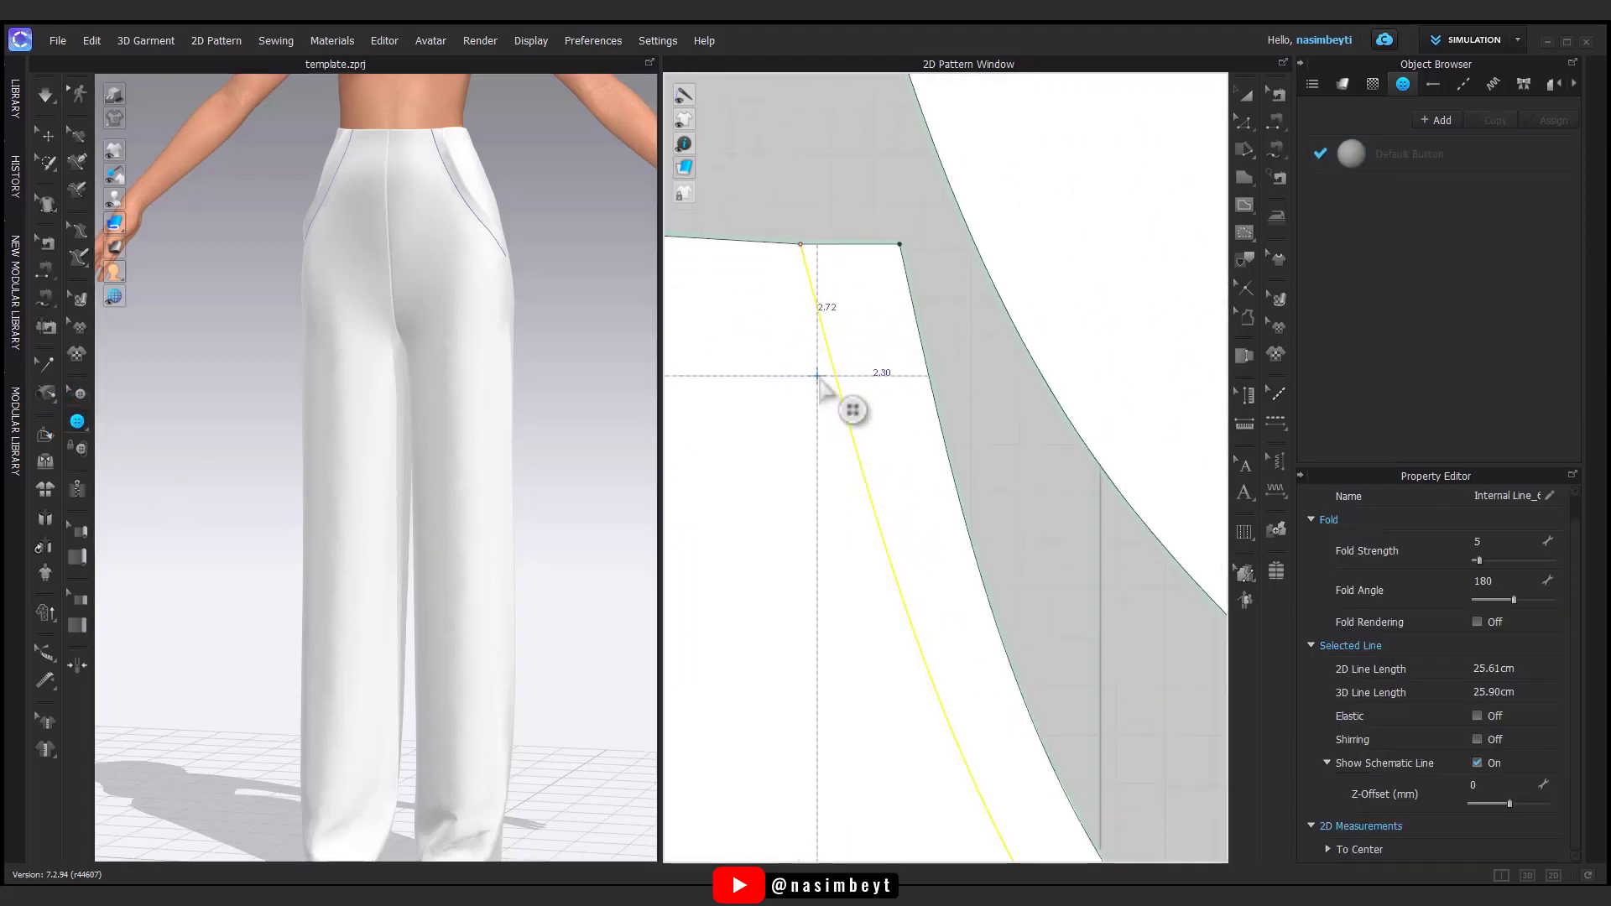
left_click(835, 336)
scroll(446, 302, "up", 4)
scroll(493, 127, "up", 2)
middle_click_drag(493, 126, 424, 453)
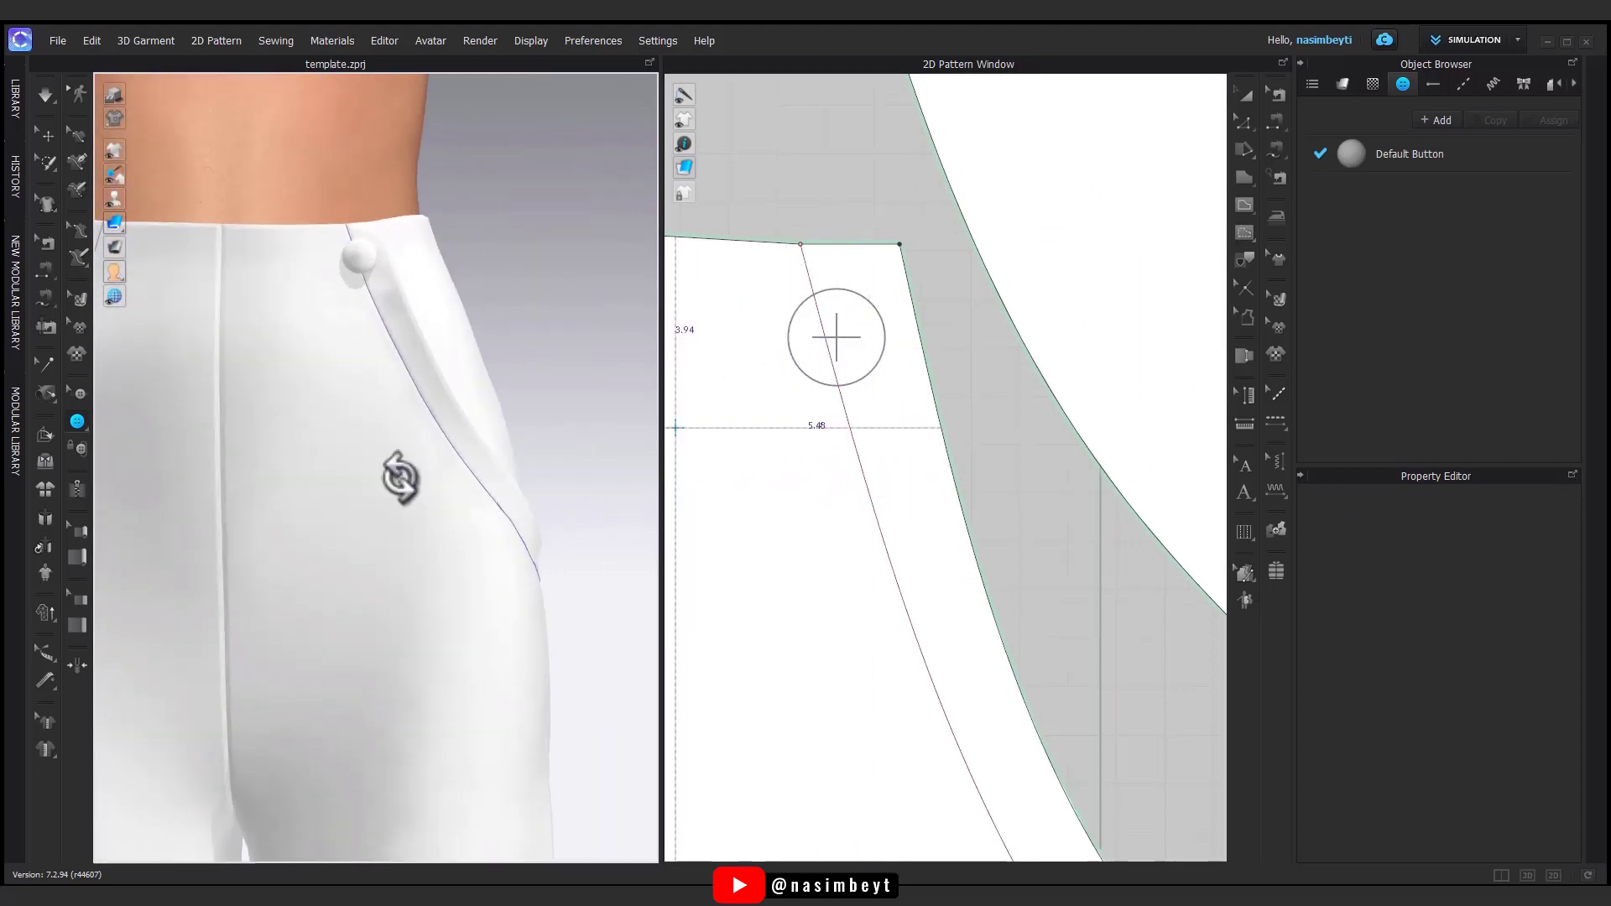
scroll(431, 467, "down", 5)
right_click_drag(377, 520, 417, 526)
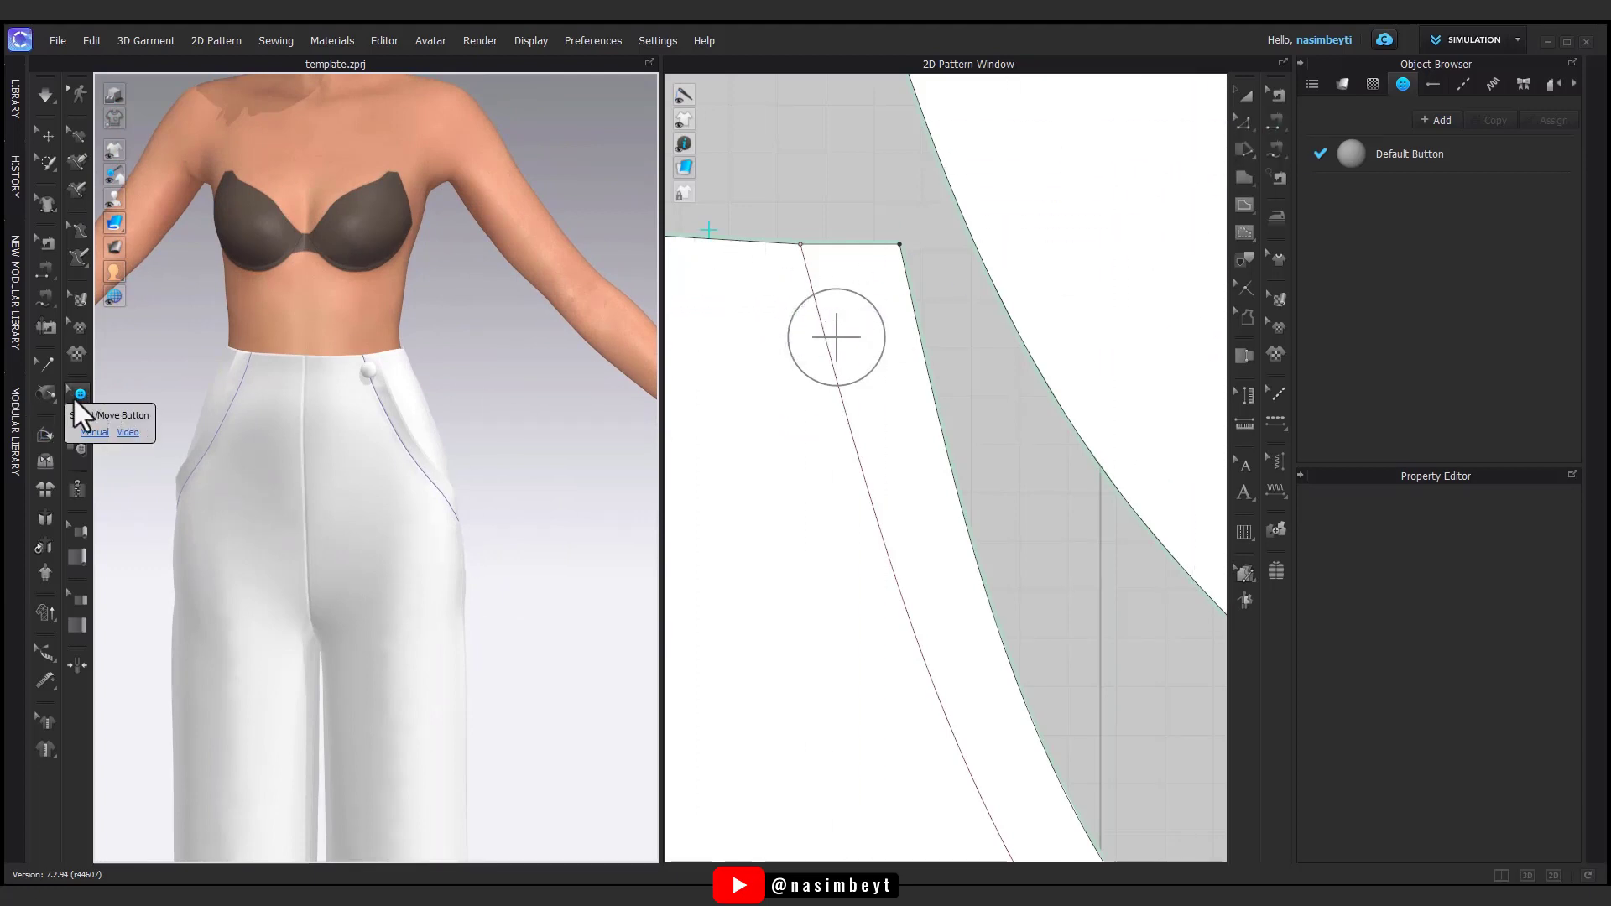
- Center the waist button on the pocket line and turn off its collision
left_click_drag(842, 343, 824, 329)
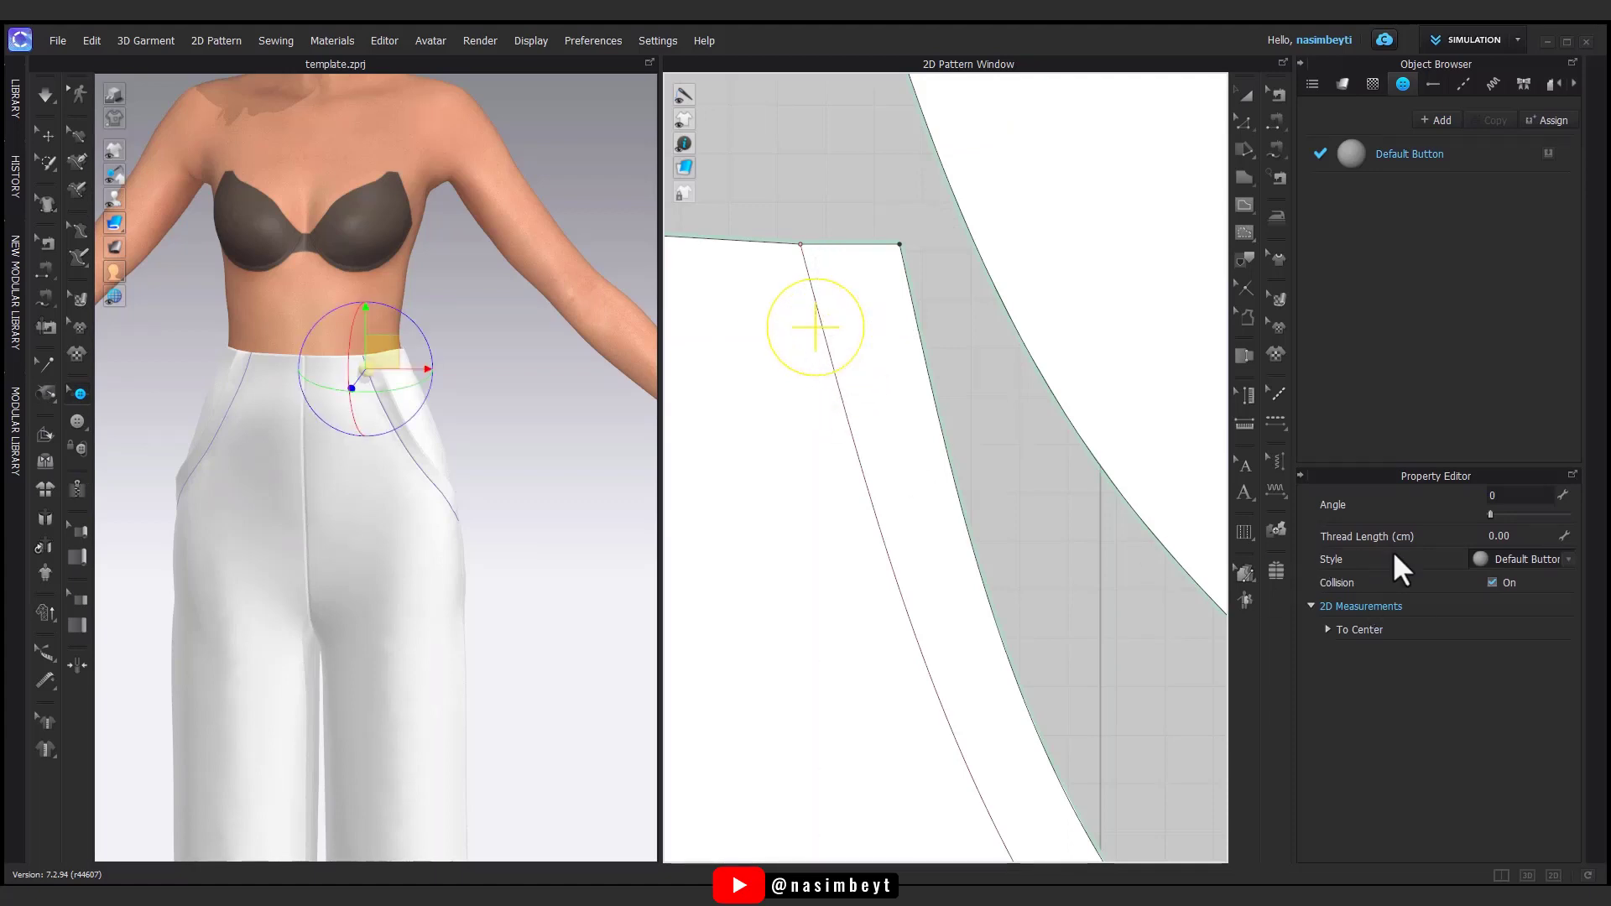
left_click(1491, 582)
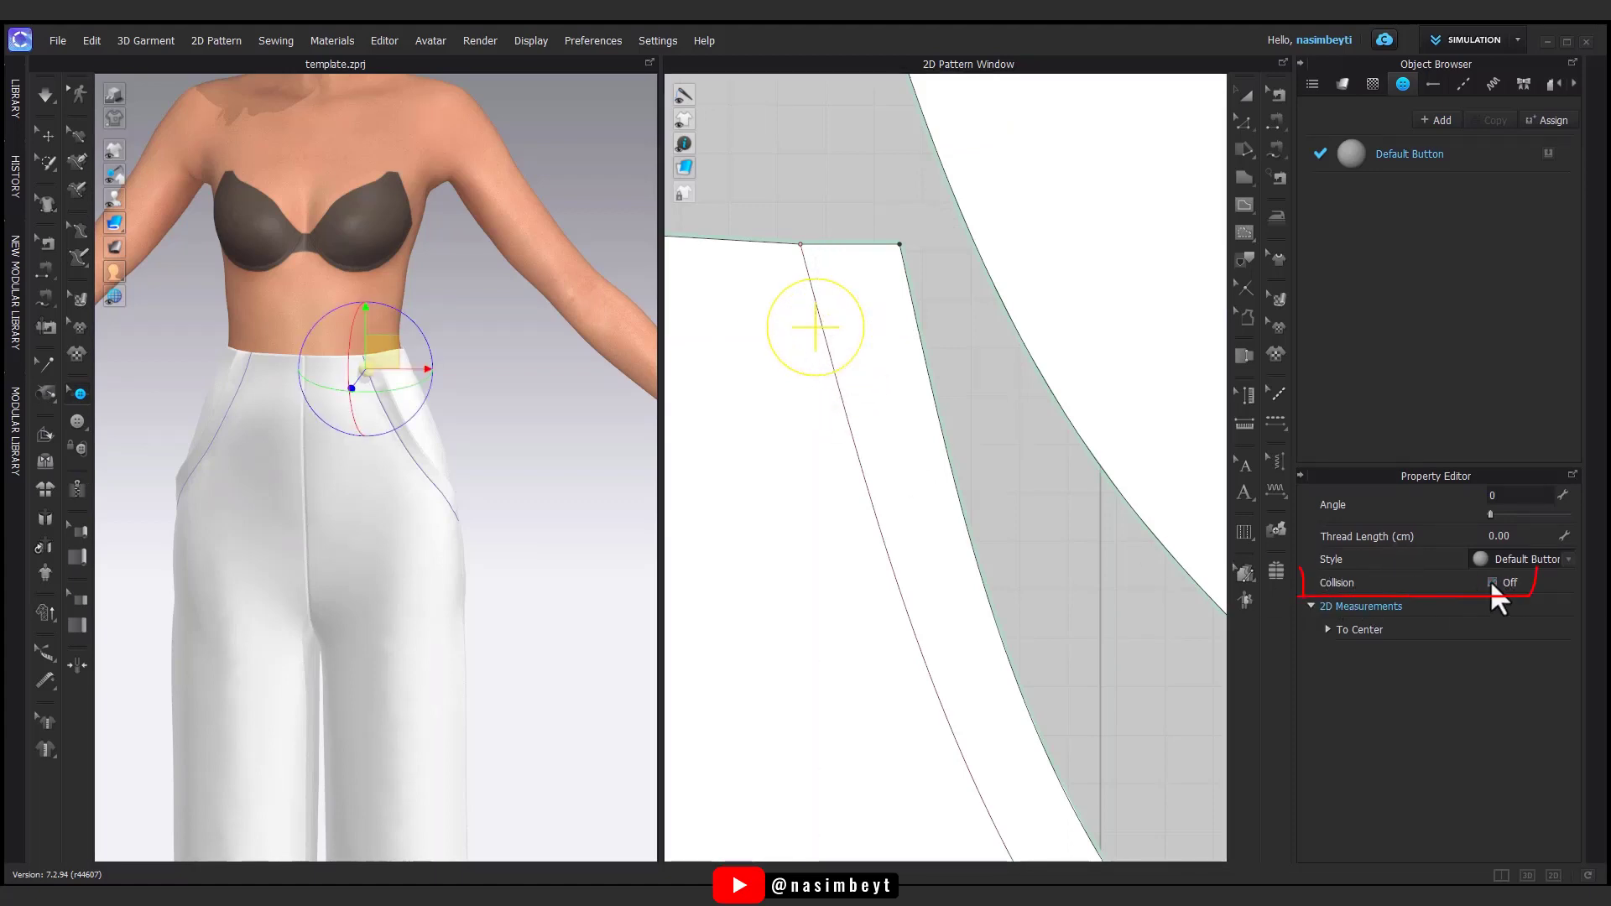
right_click_drag(501, 507, 515, 403)
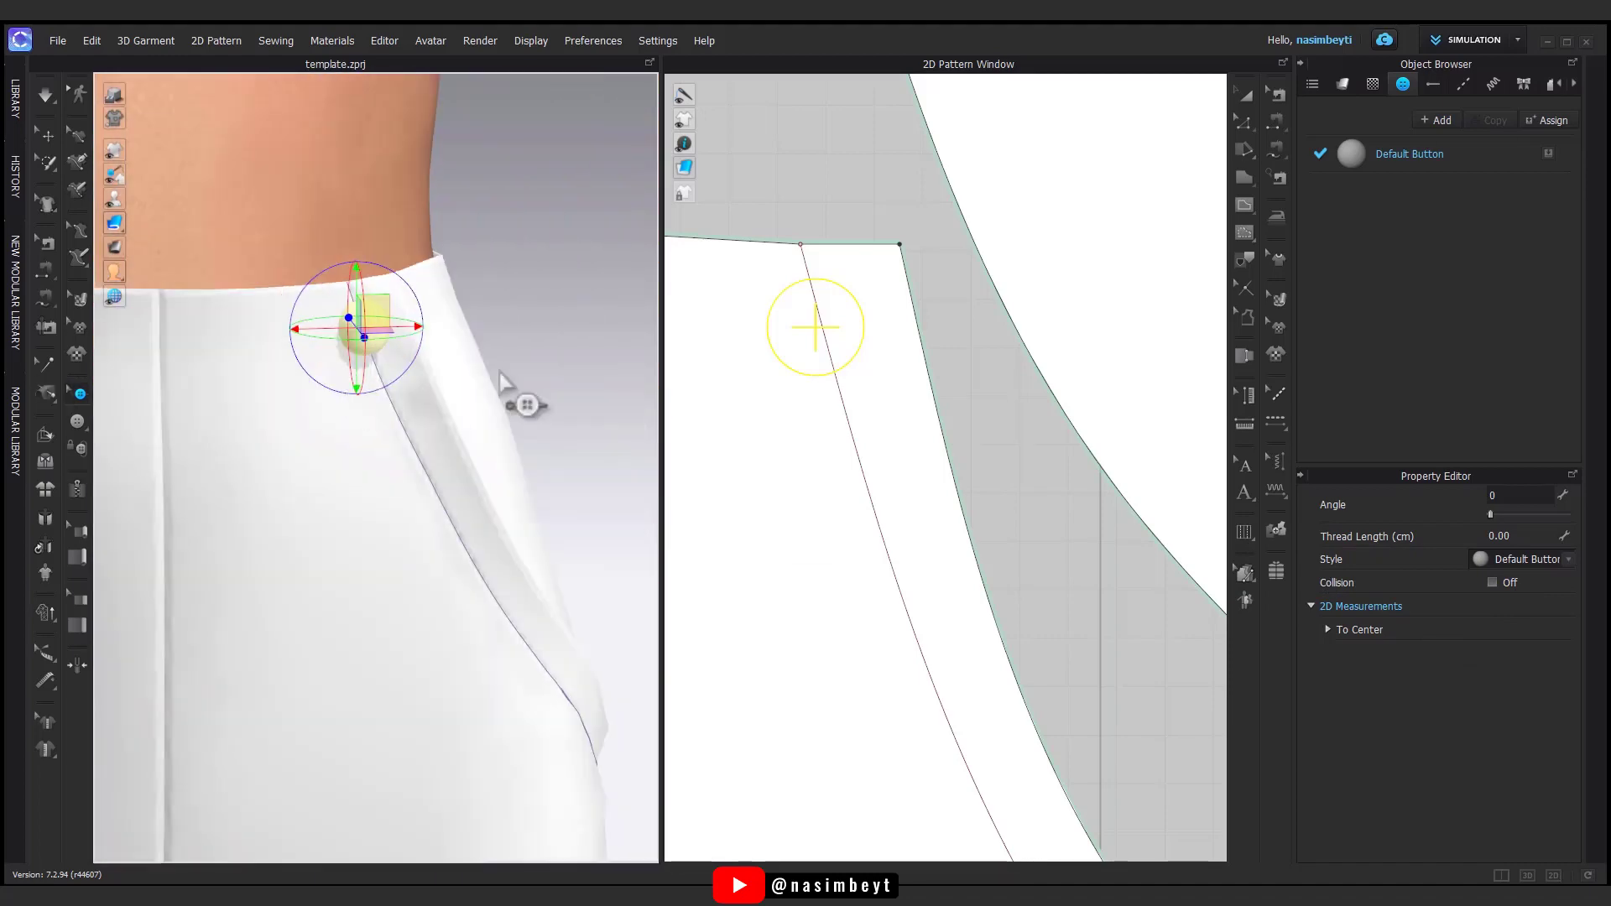
left_click(579, 390)
- Copy the waist button and position the pasted copy below it along the pocket line
left_click(826, 357)
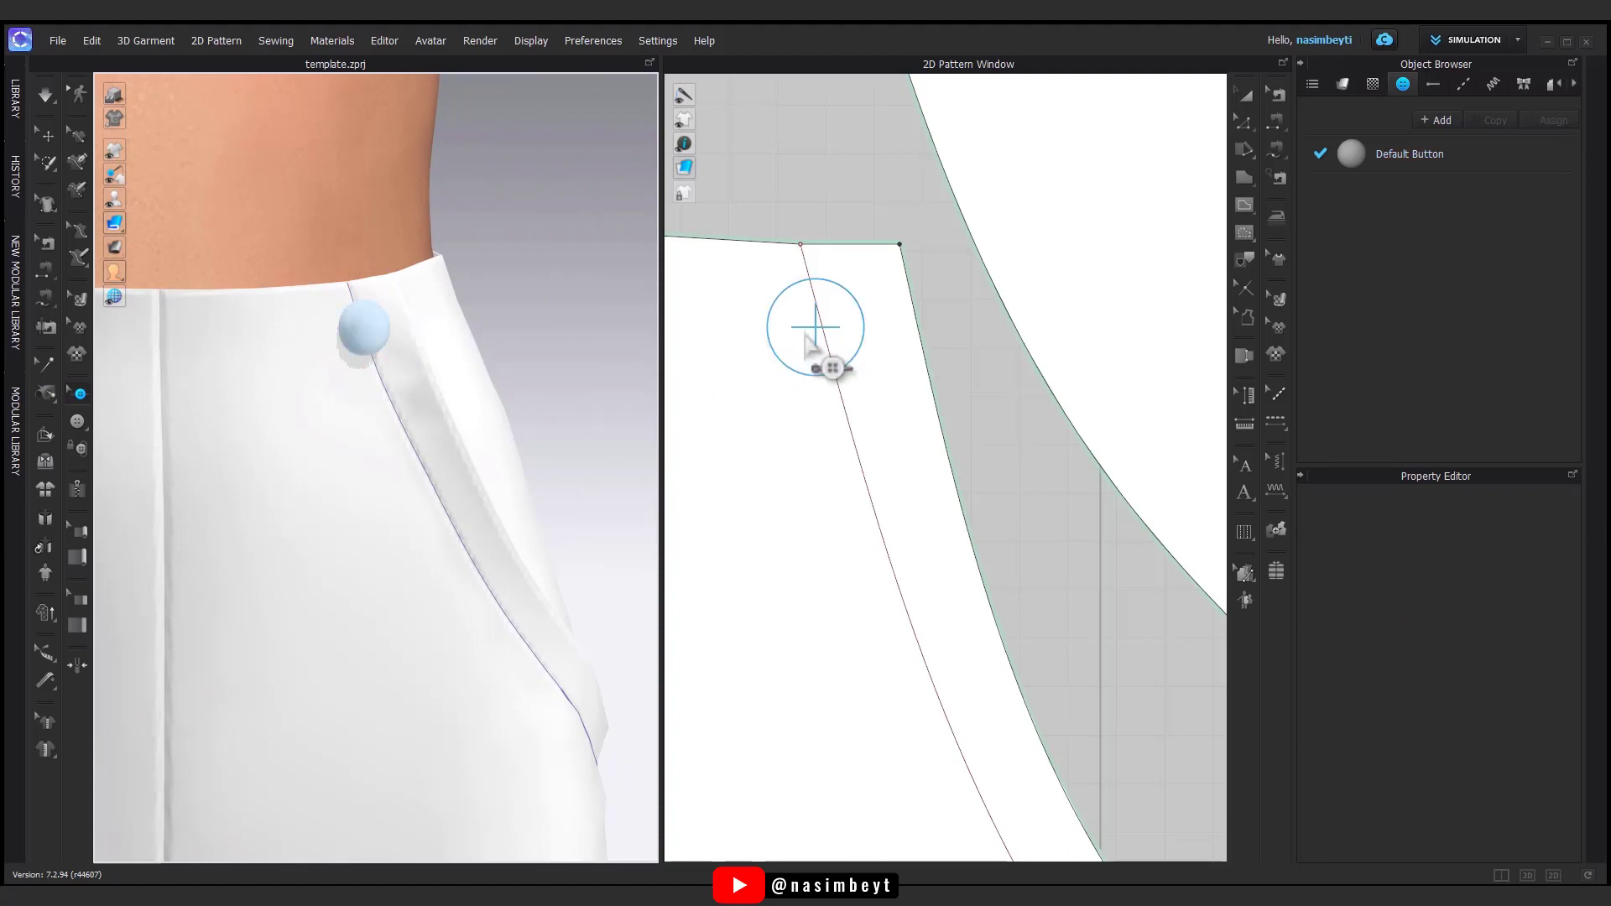
scroll(907, 514, "down", 3)
key("ctrl+c")
key("ctrl+v")
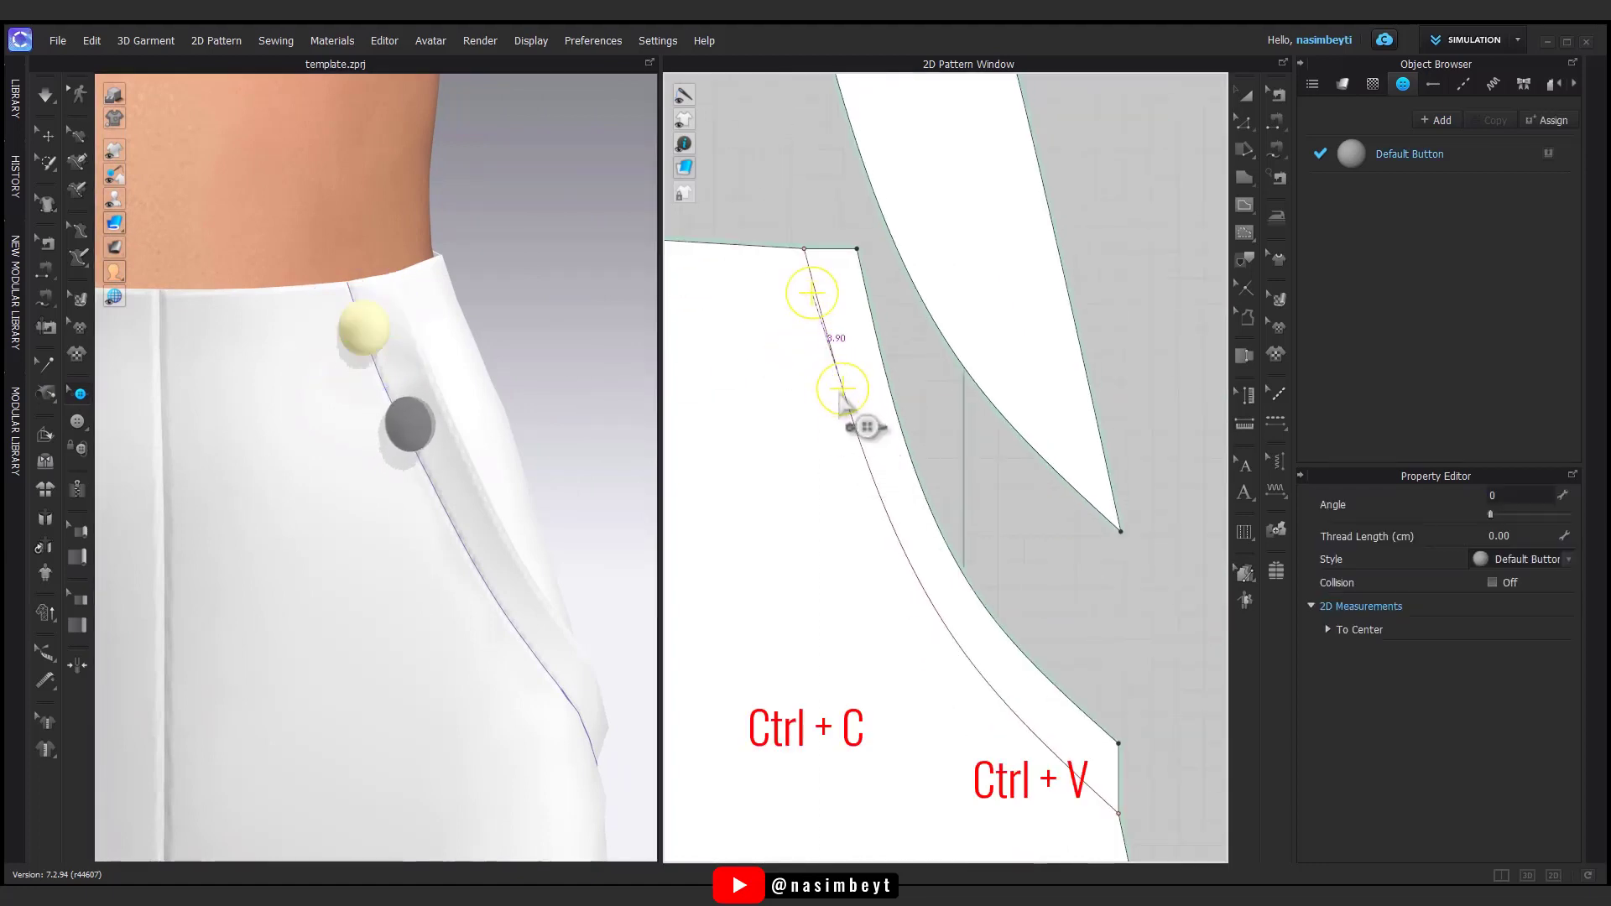
left_click(842, 401)
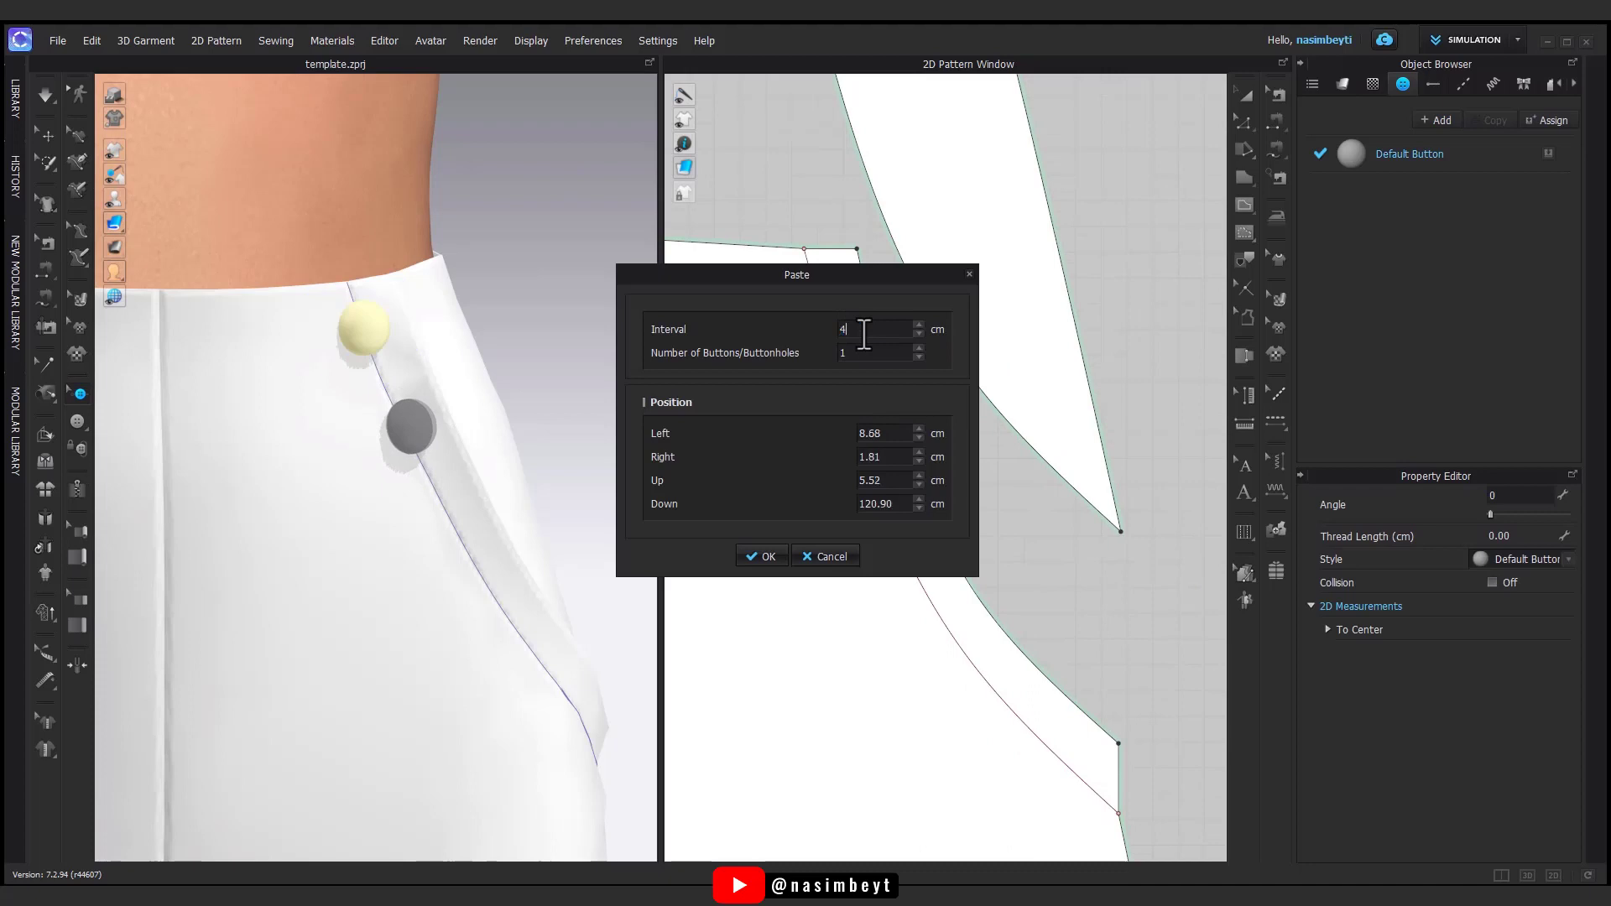
- Paste four button copies in a row at an interval of 5.3 cm
type("4")
left_click_drag(868, 267, 690, 487)
double_click(685, 548)
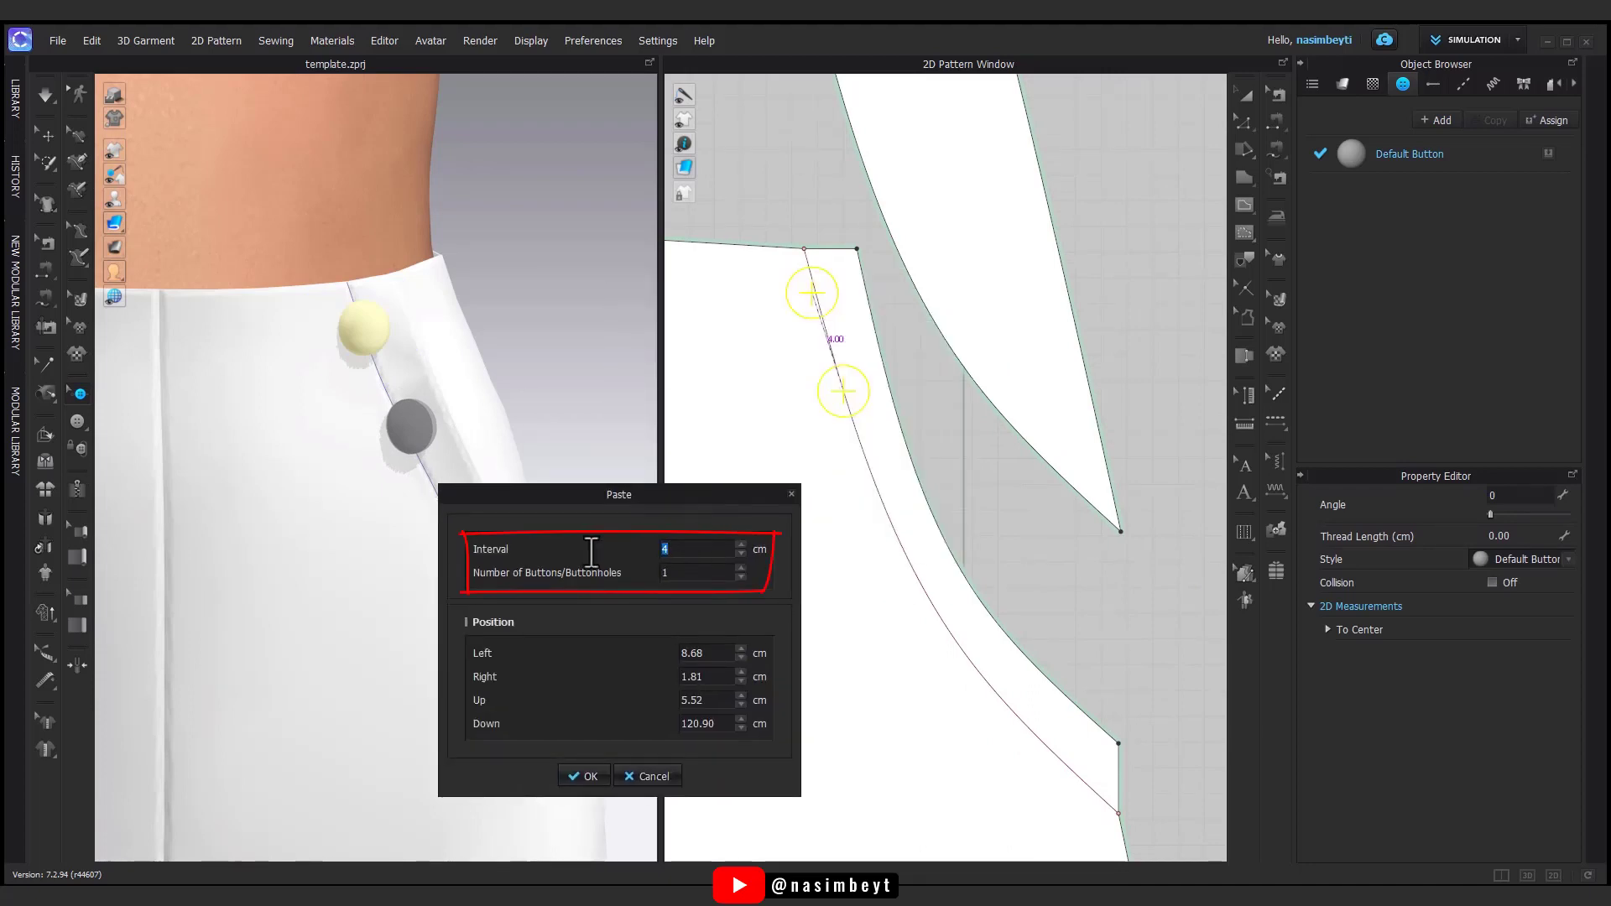
type("5")
left_click(742, 567)
left_click(742, 568)
left_click(742, 567)
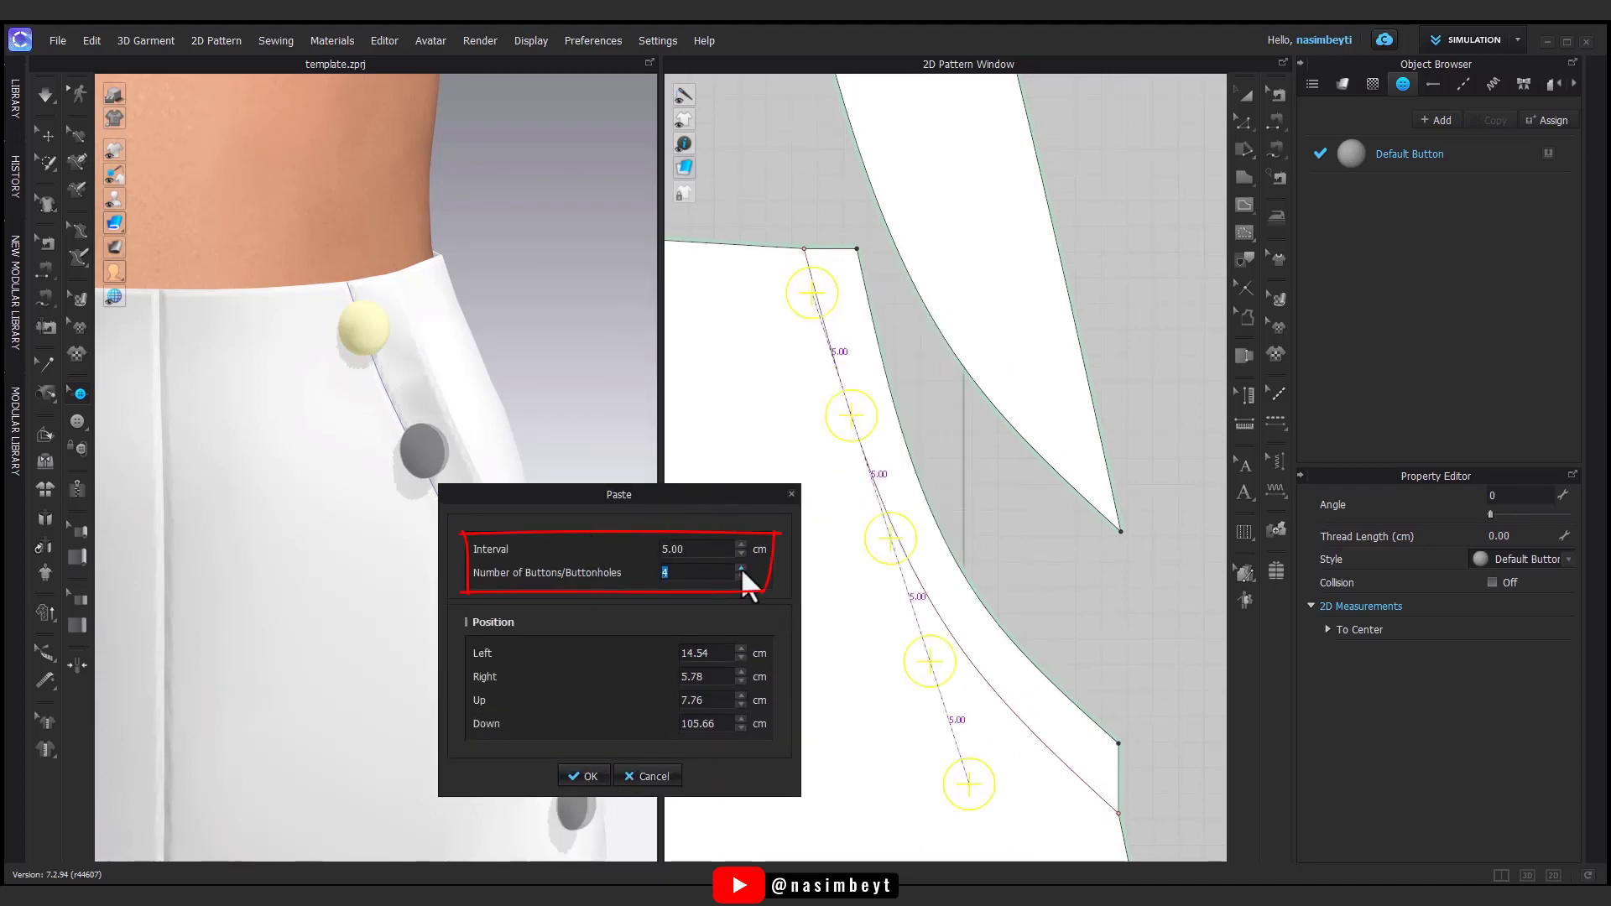
left_click(687, 550)
type(".5")
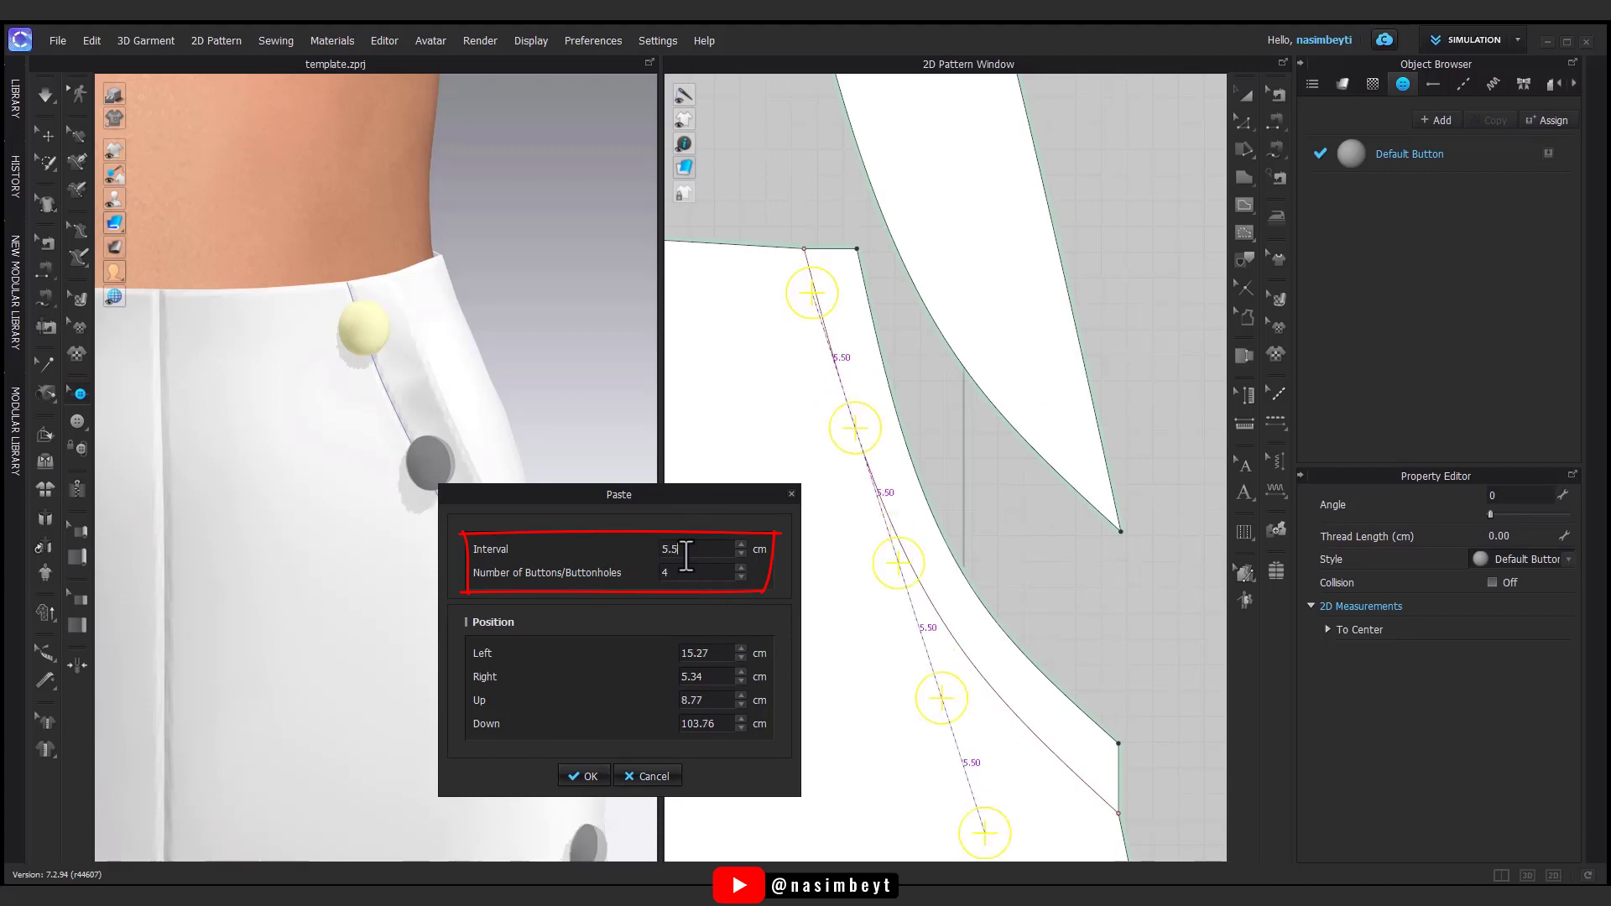
key("BackSpace")
type("3")
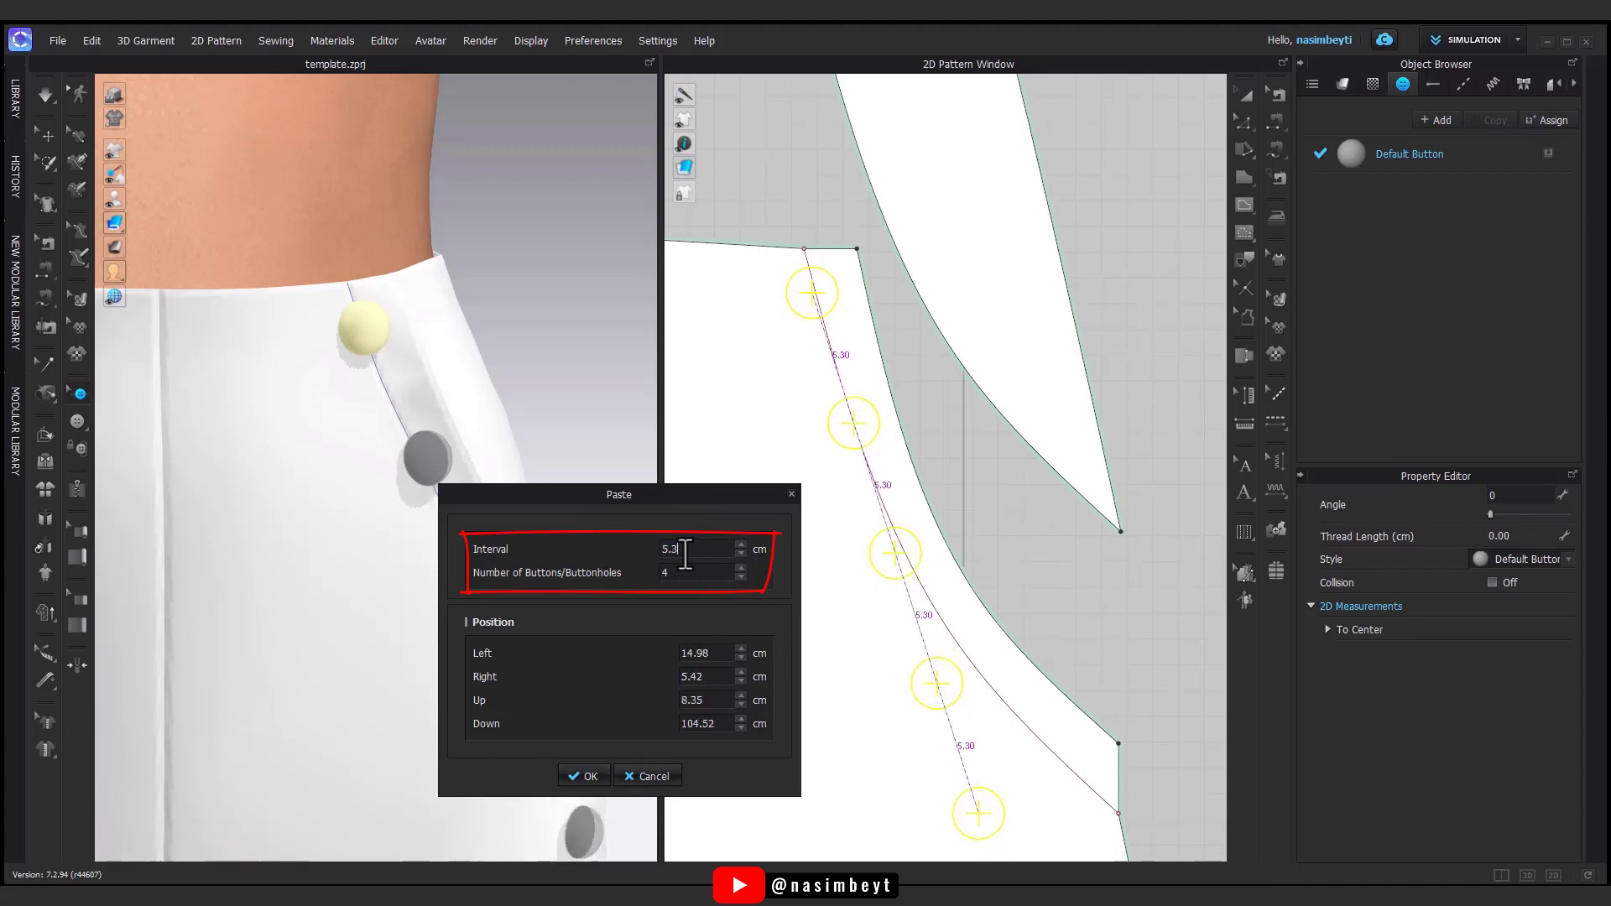
left_click(587, 775)
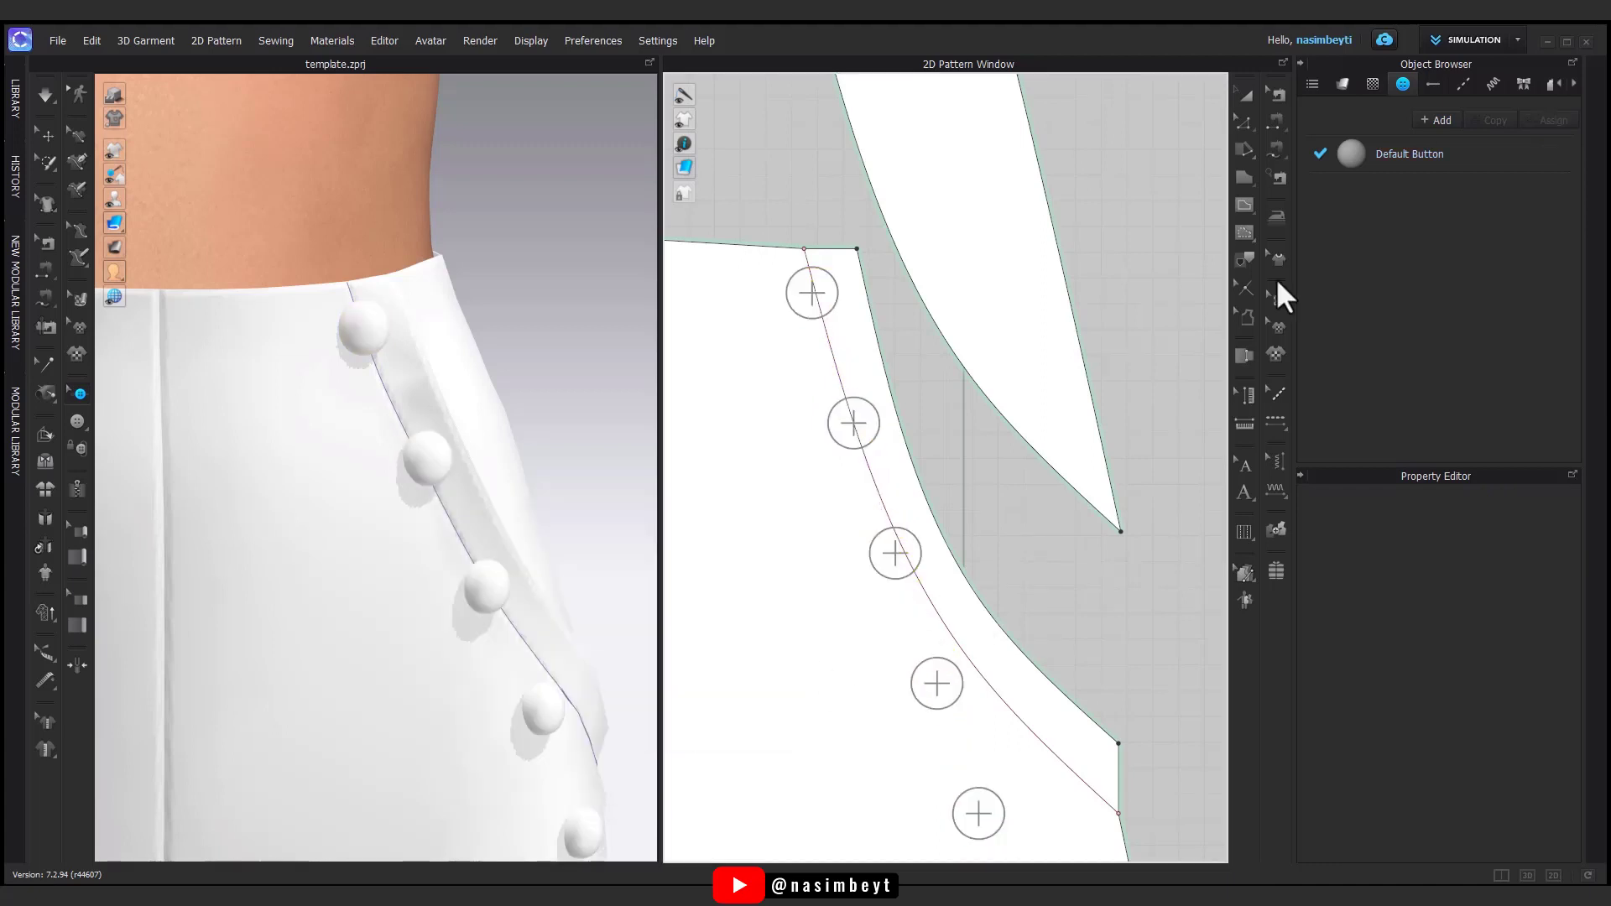
- Reposition the buttons so each one is centered on the curved pocket line down to the side seam
scroll(798, 251, "up", 3)
scroll(825, 245, "up", 2)
left_click(823, 244)
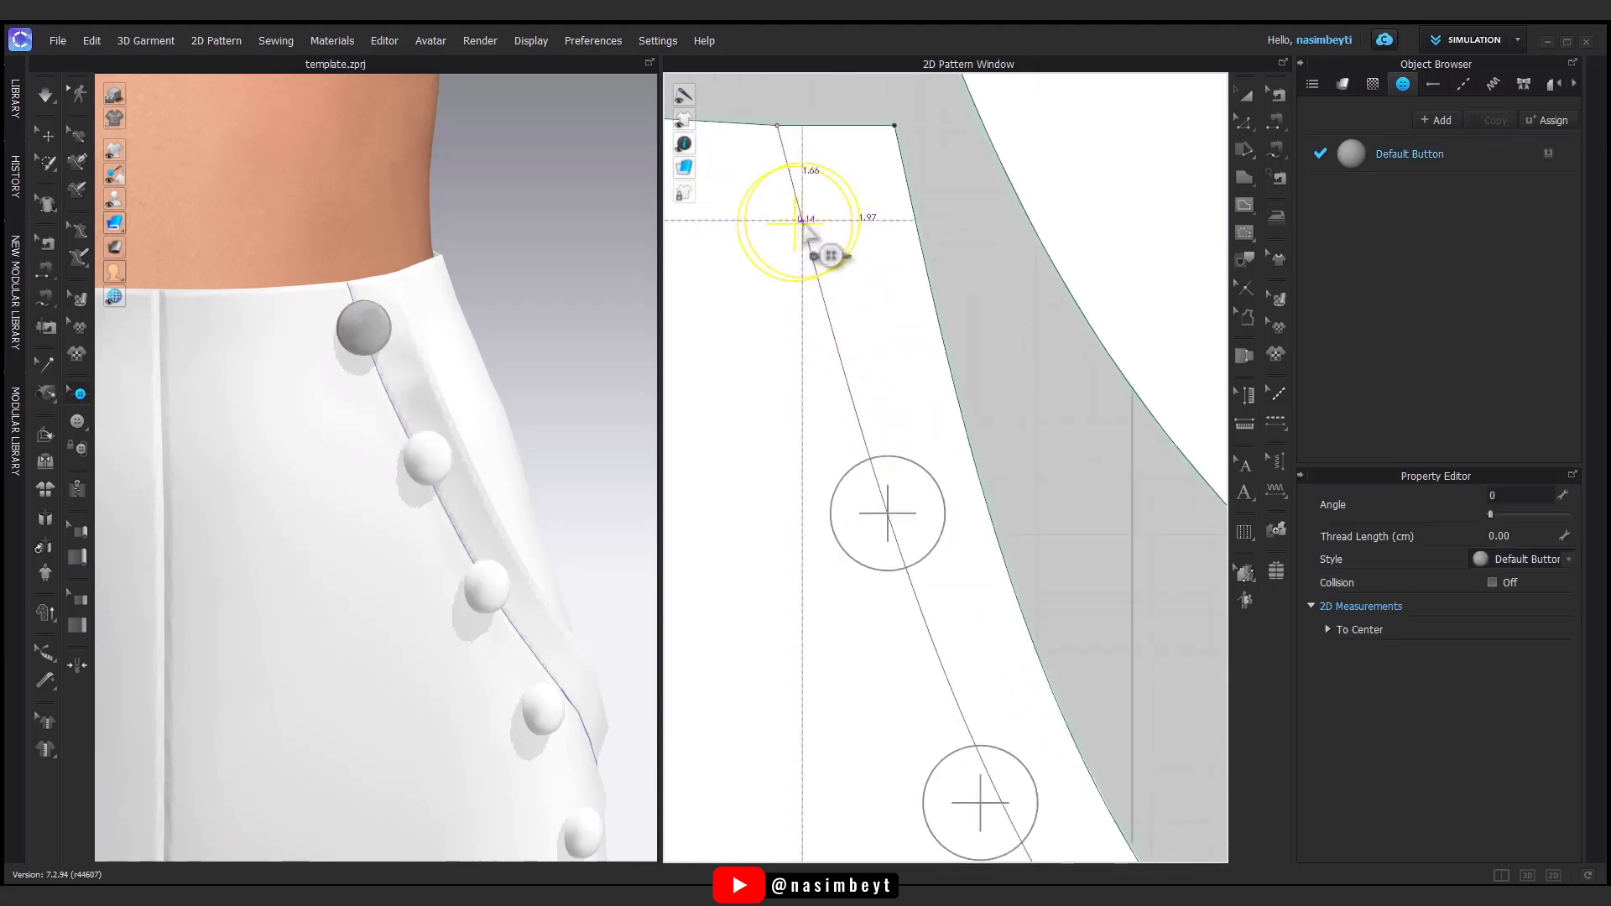
middle_click_drag(978, 797, 852, 466)
left_click_drag(853, 466, 874, 466)
middle_click_drag(1037, 725, 964, 539)
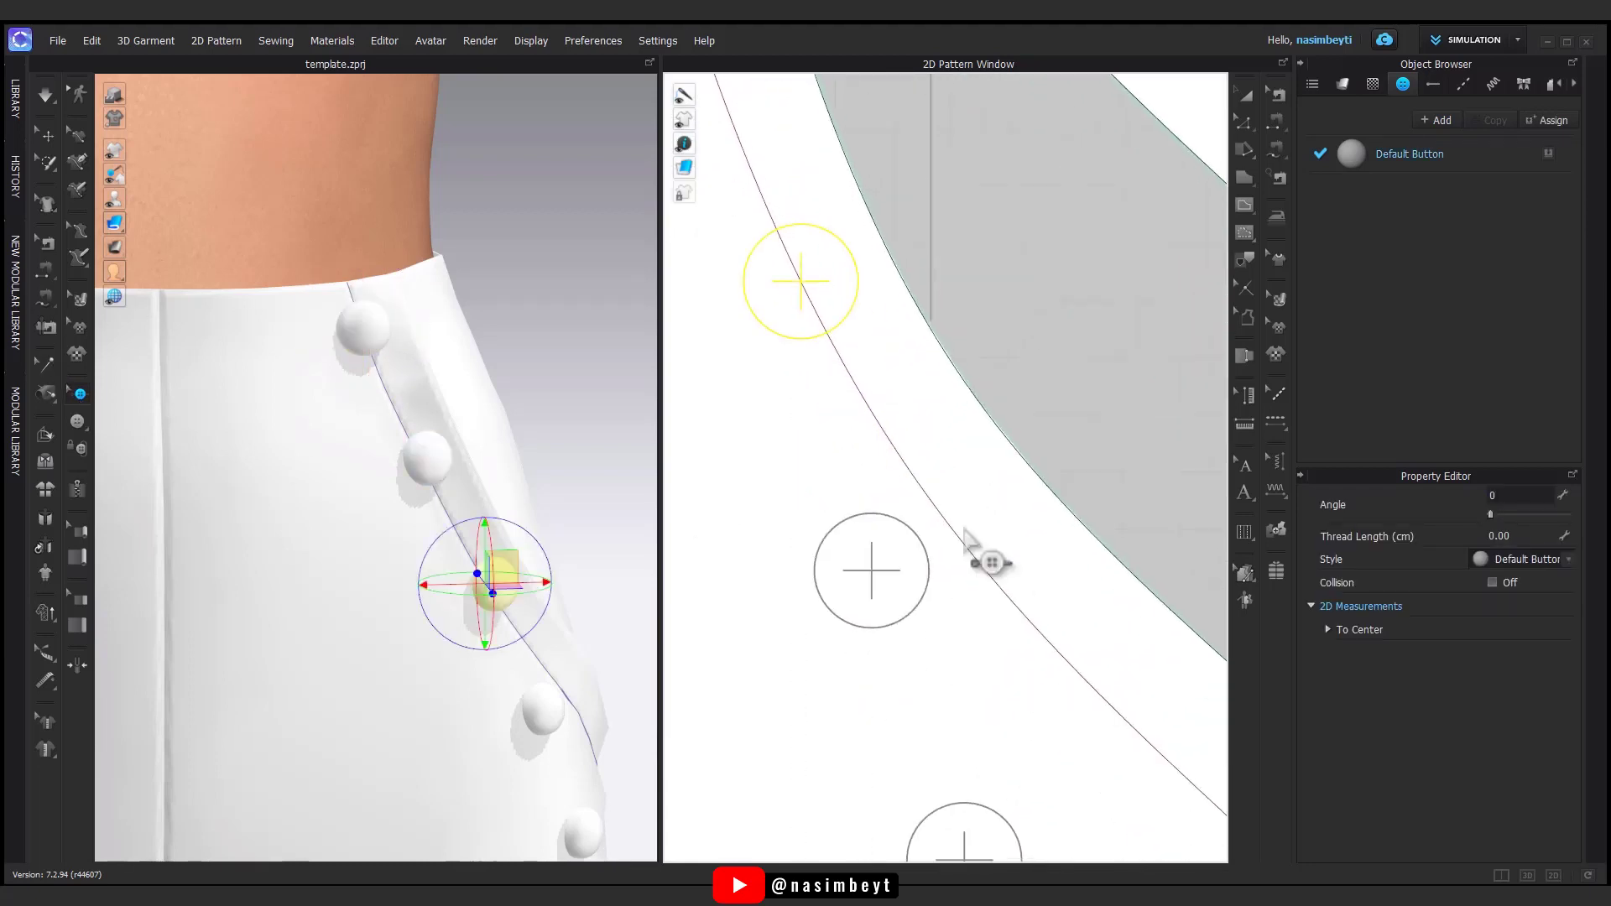
left_click_drag(871, 569, 996, 587)
scroll(964, 546, "down", 2)
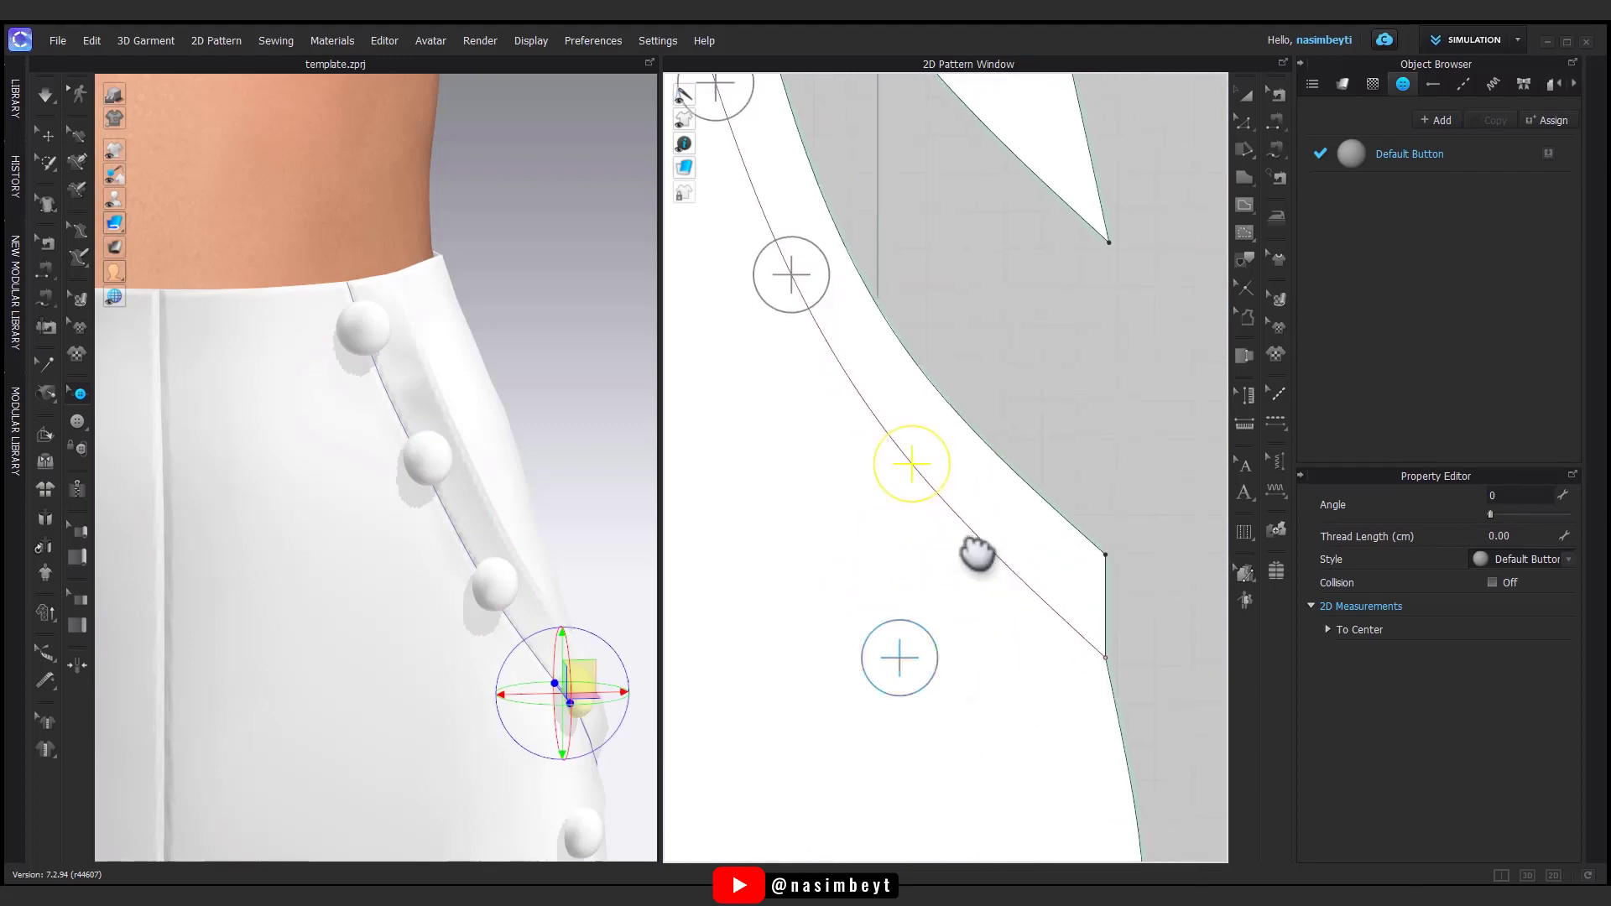
left_click_drag(902, 663, 1062, 621)
- Simulate the trousers with the row of pocket buttons and inspect it from the front and side
right_click_drag(504, 739, 654, 719)
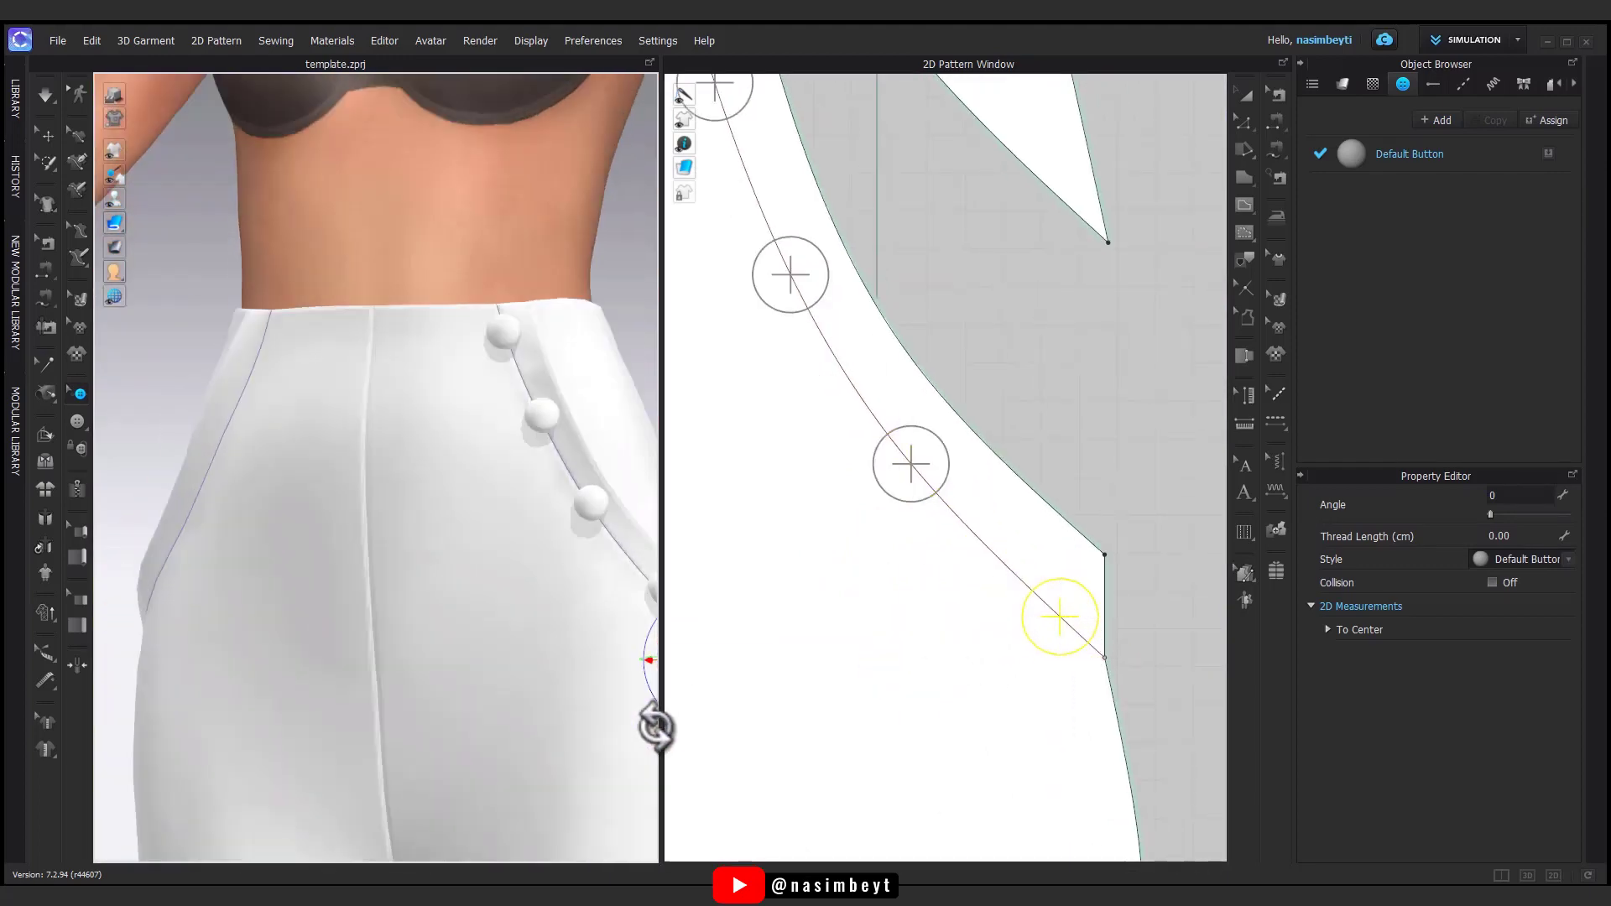
scroll(511, 703, "up", 3)
key("q")
key("space")
right_click_drag(512, 703, 524, 733)
- Set the Default Button's thickness to 8 mm and check the flatter buttons in close-up and from the front
left_click(1511, 159)
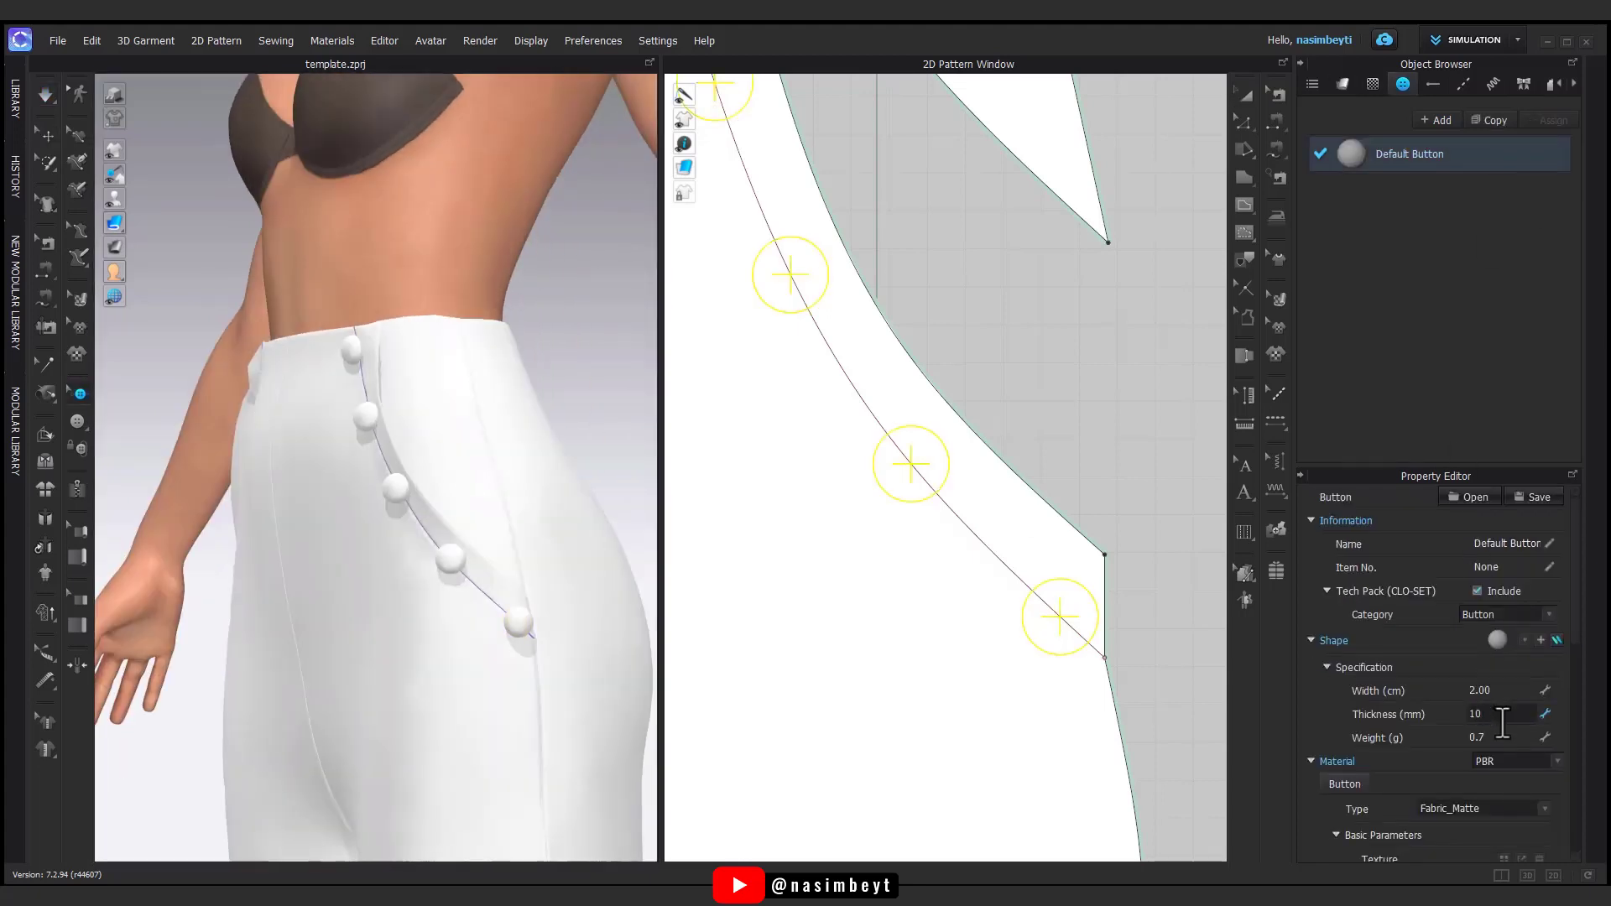
right_click_drag(518, 622, 343, 495)
scroll(315, 508, "down", 3)
scroll(296, 467, "down", 2)
left_click(1487, 713)
type("8")
key("Return")
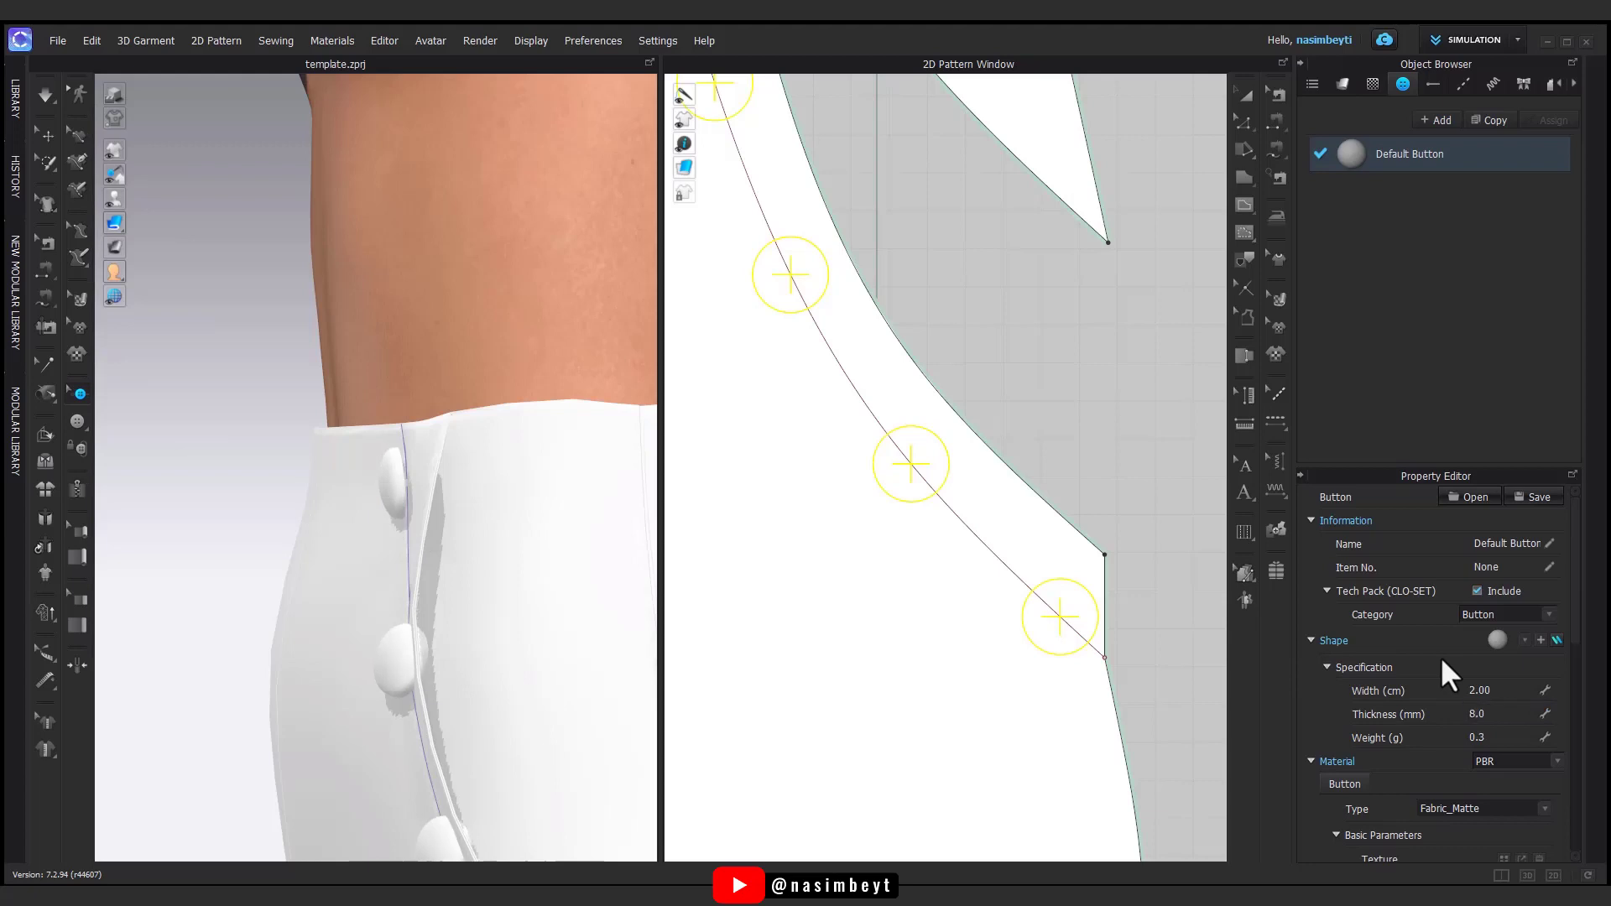
scroll(450, 719, "up", 5)
right_click_drag(450, 719, 608, 745)
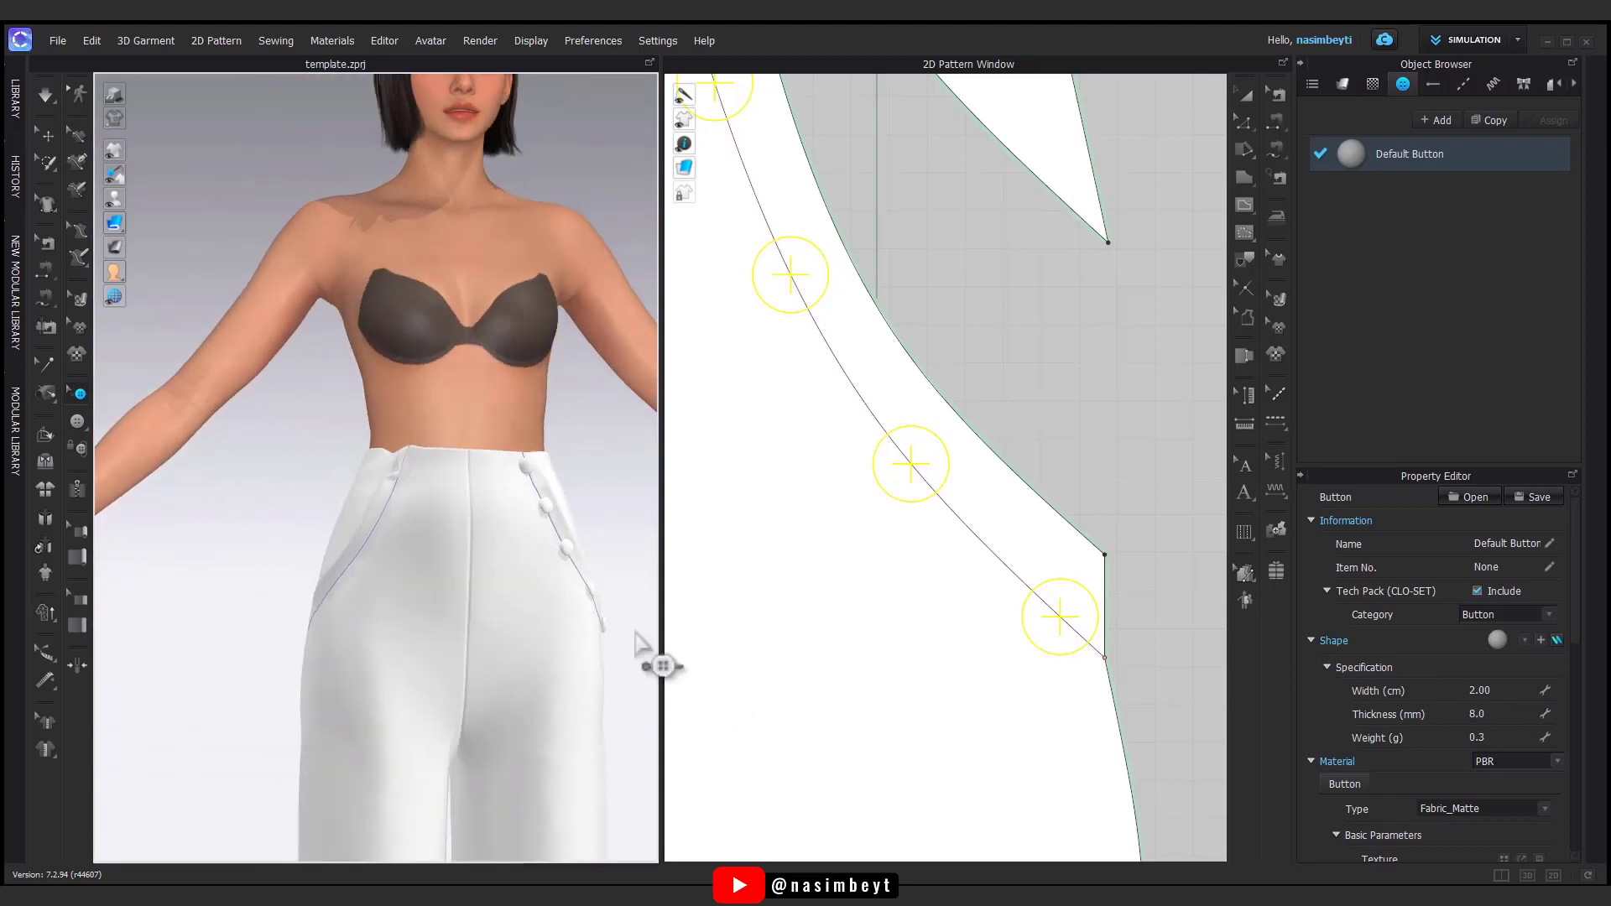
- Set the simulation layer of the two pocket pieces in the upper pattern row to 1
left_click(1247, 96)
scroll(960, 626, "down", 5)
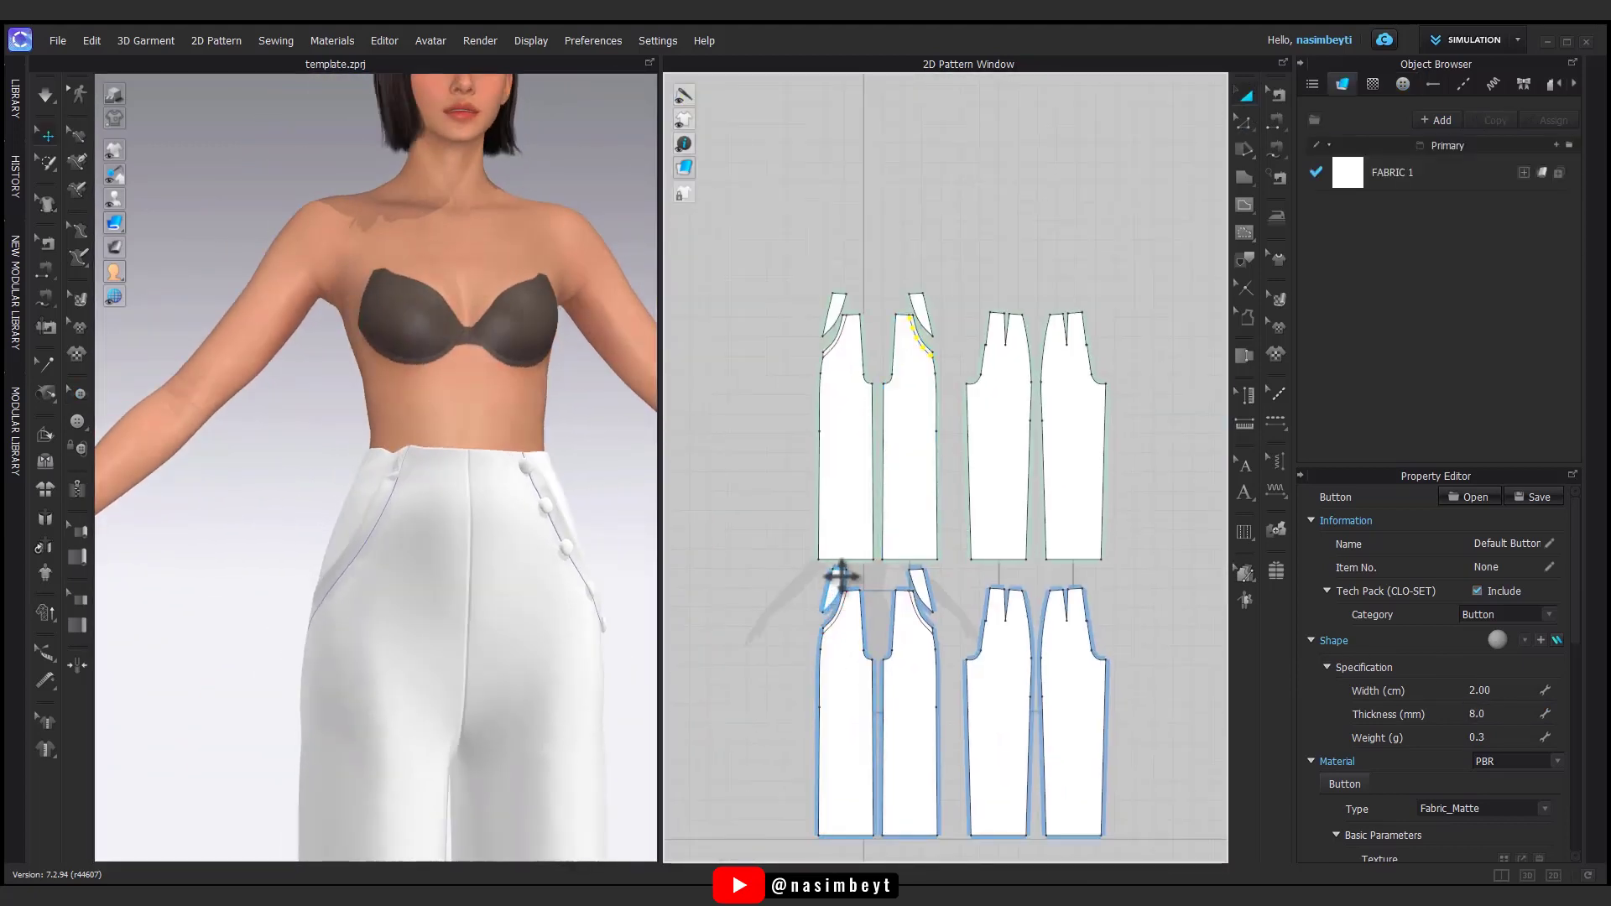
left_click(837, 588)
left_click(921, 585)
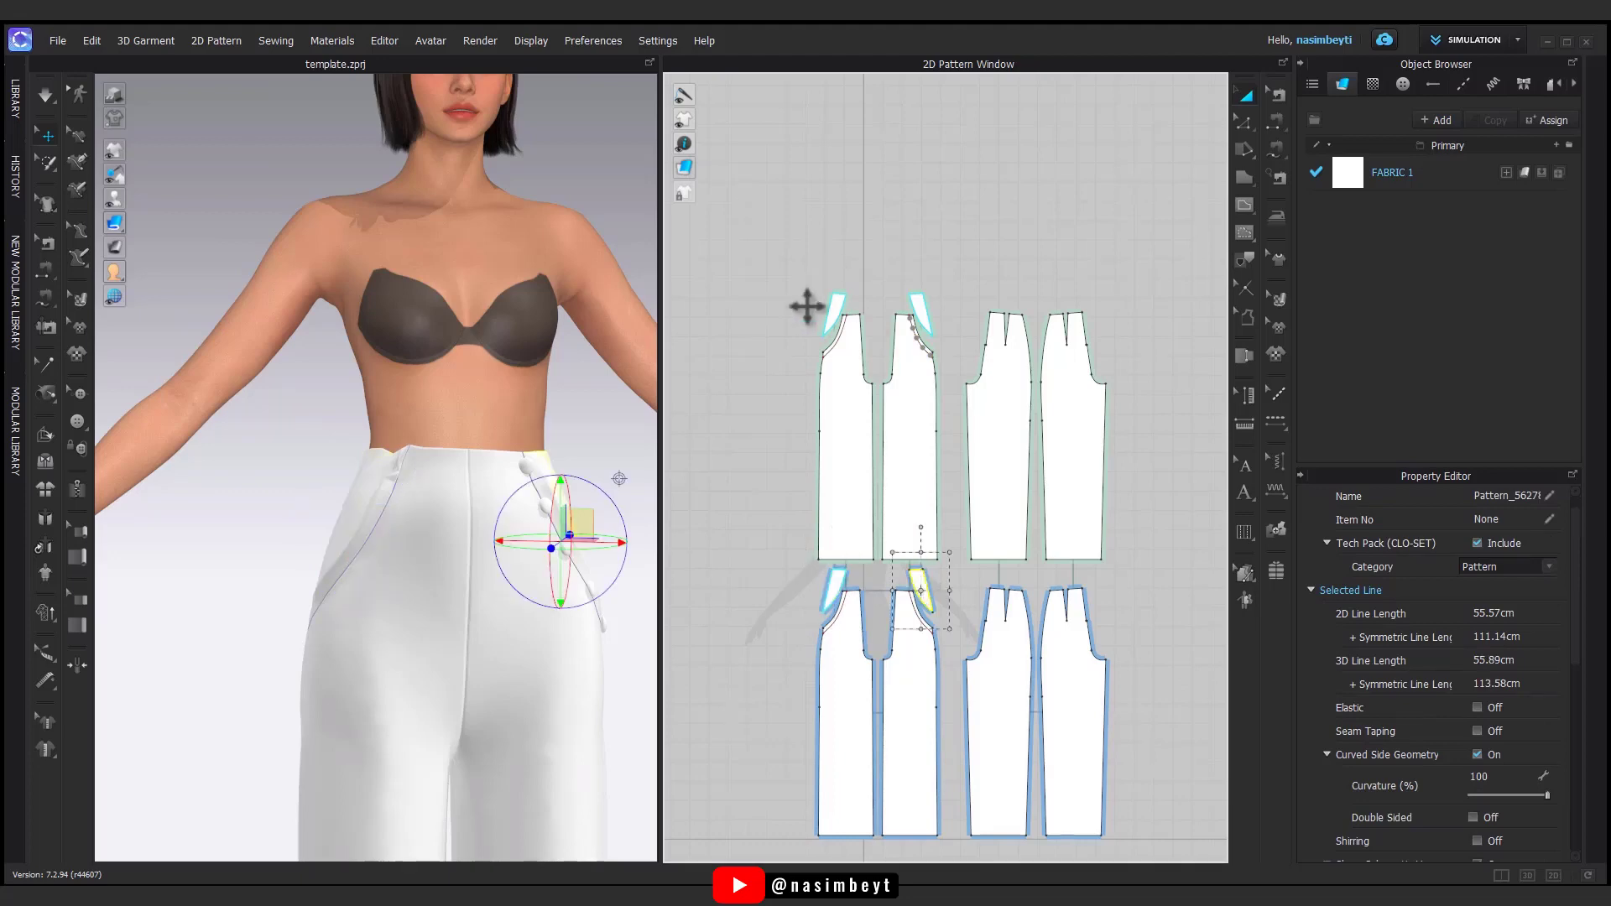
left_click(835, 317)
left_click(921, 315, "shift")
scroll(1494, 650, "down", 5)
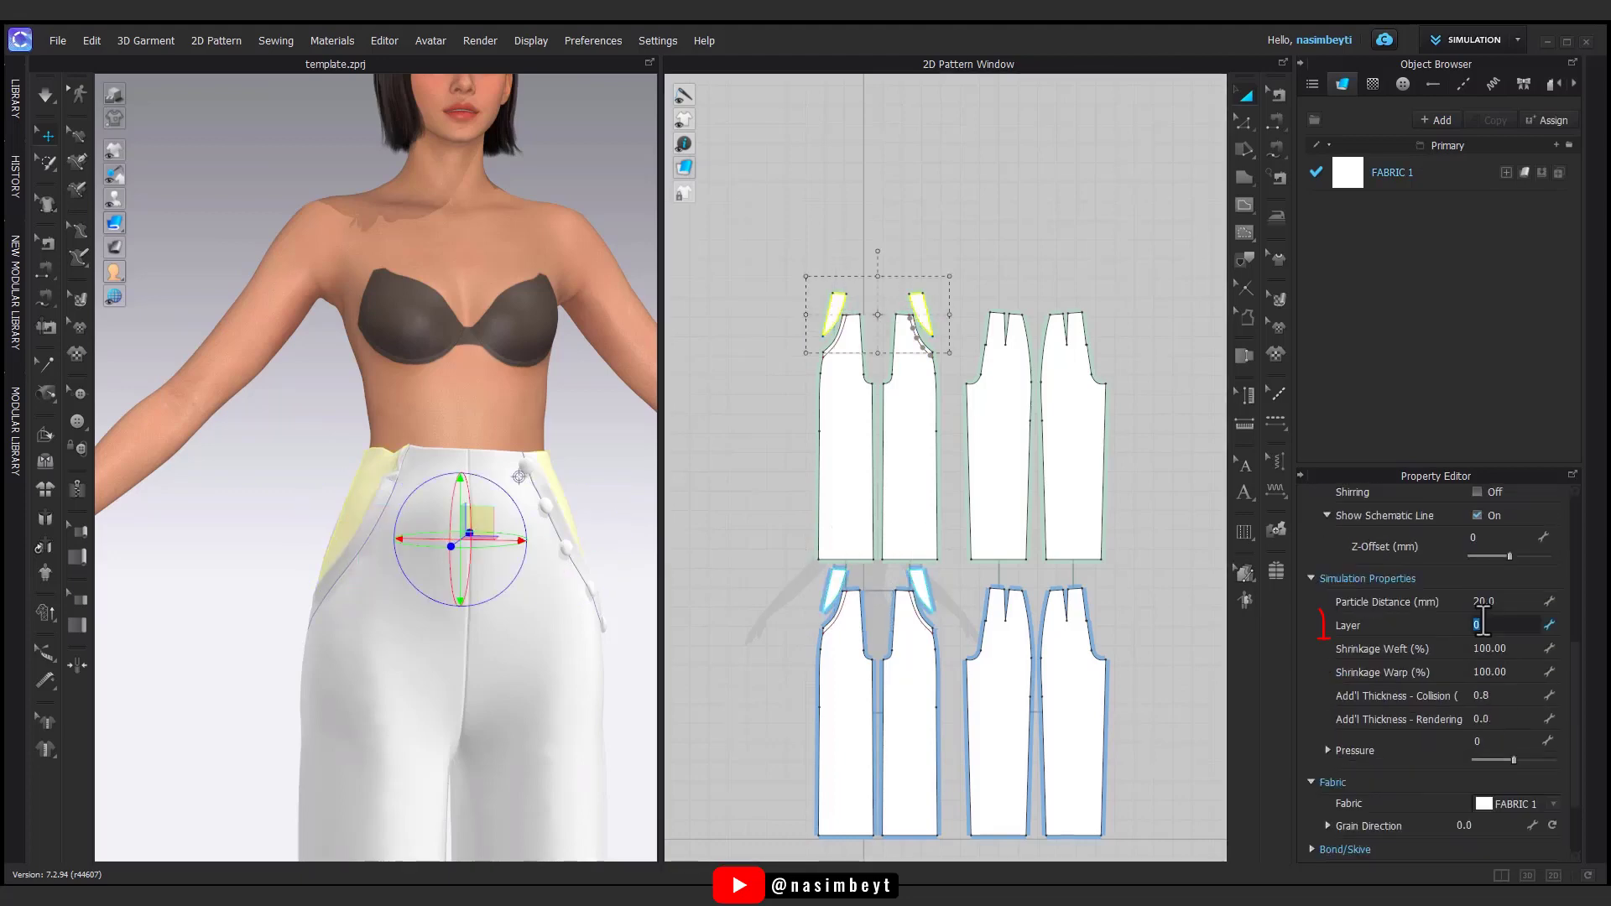
key("Return")
left_click(810, 518)
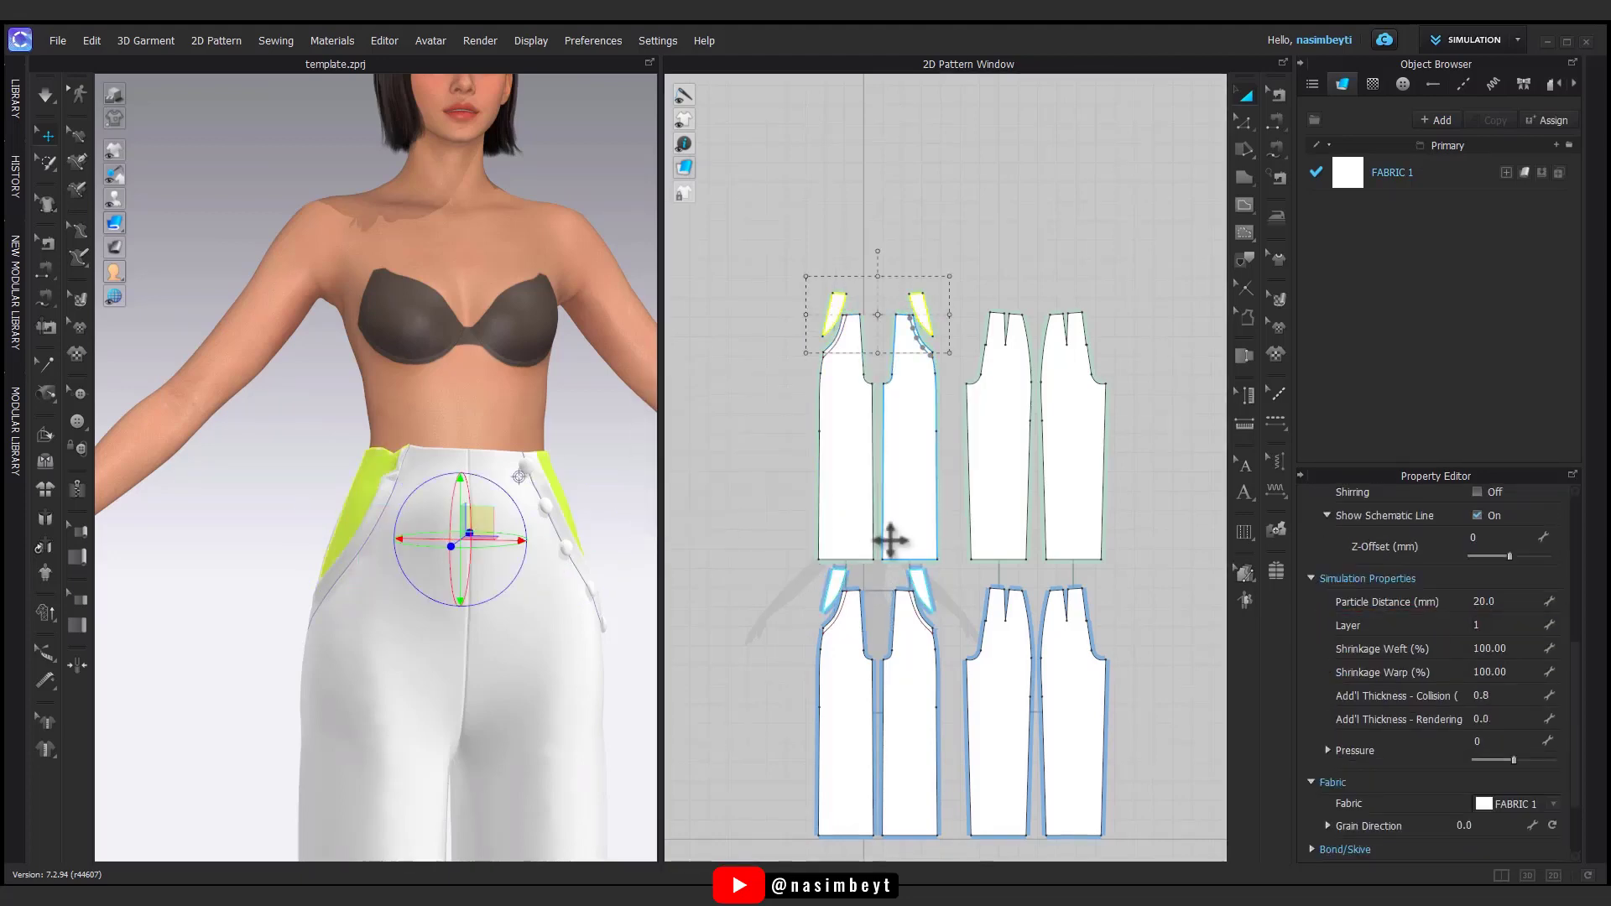
- Set the simulation layer of the two front panels in the lower pattern row to 2
left_click(856, 685)
left_click(925, 698, "shift")
left_click(1483, 672)
type("2")
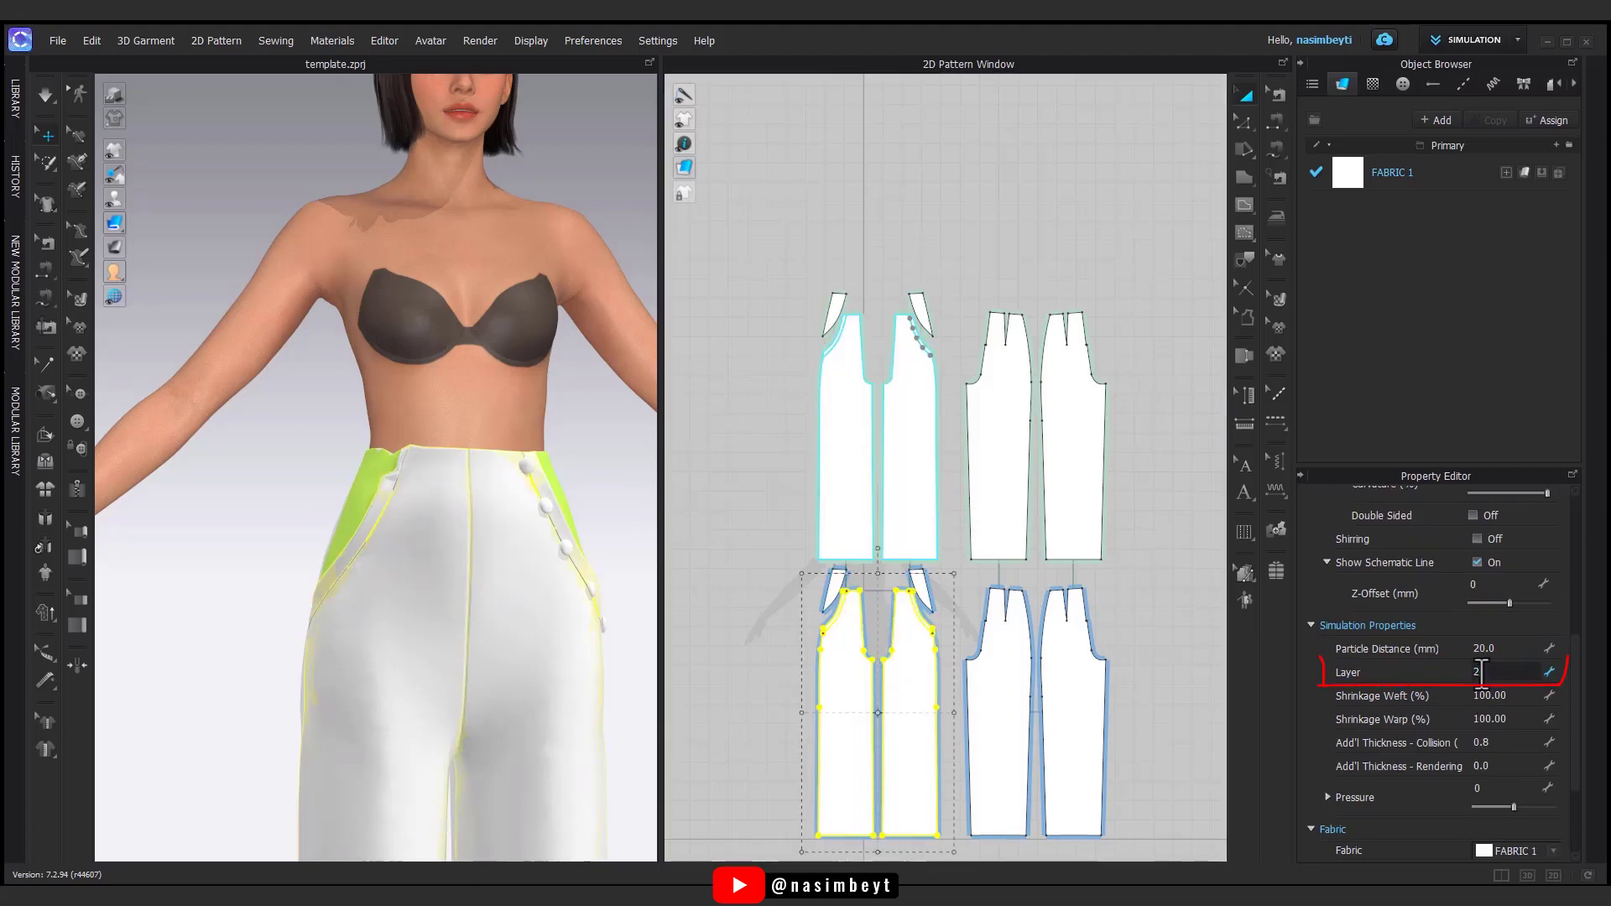
key("Return")
left_click(798, 517)
- Set the simulation layer of the two front panels in the upper pattern row to 3
left_click(908, 479)
left_click(832, 475, "shift")
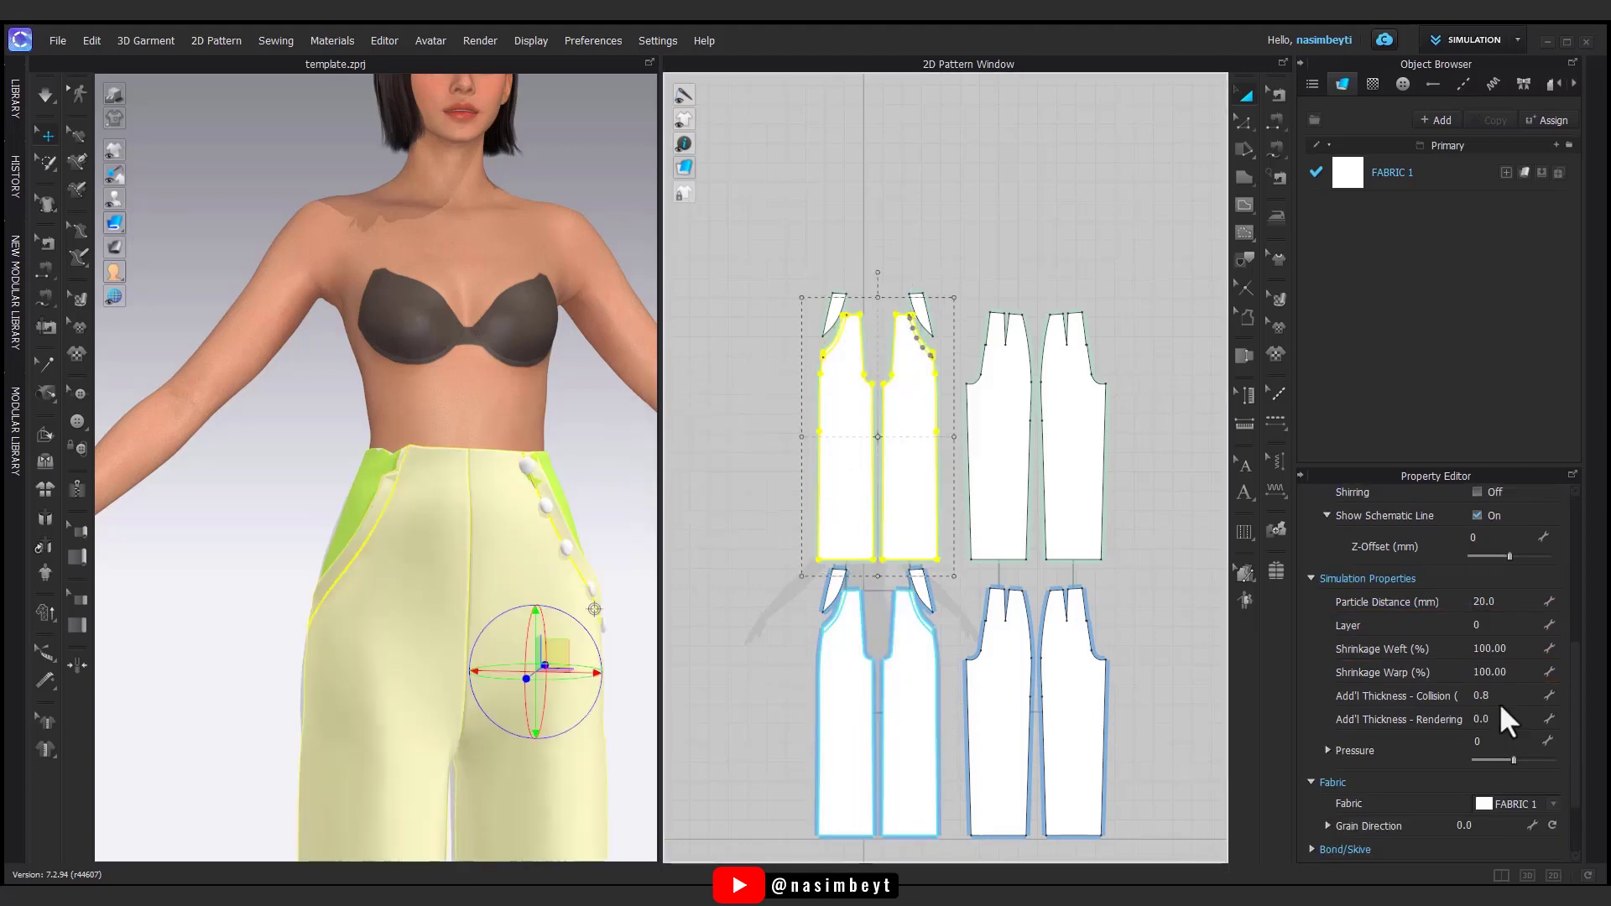
left_click(1483, 625)
type("3")
key("Return")
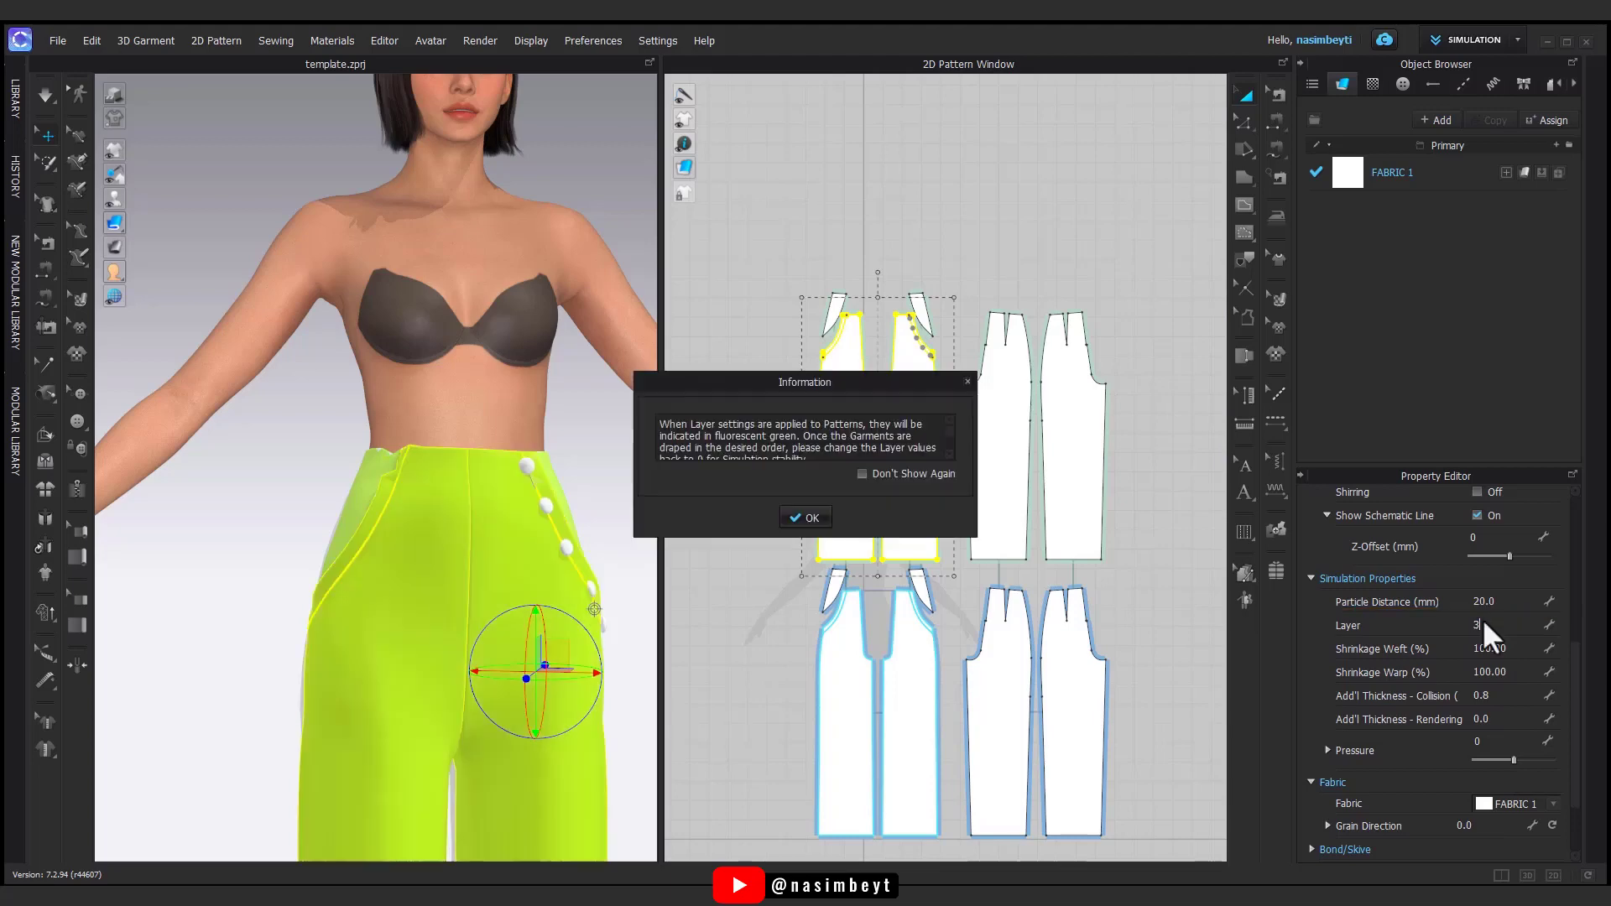
left_click(827, 516)
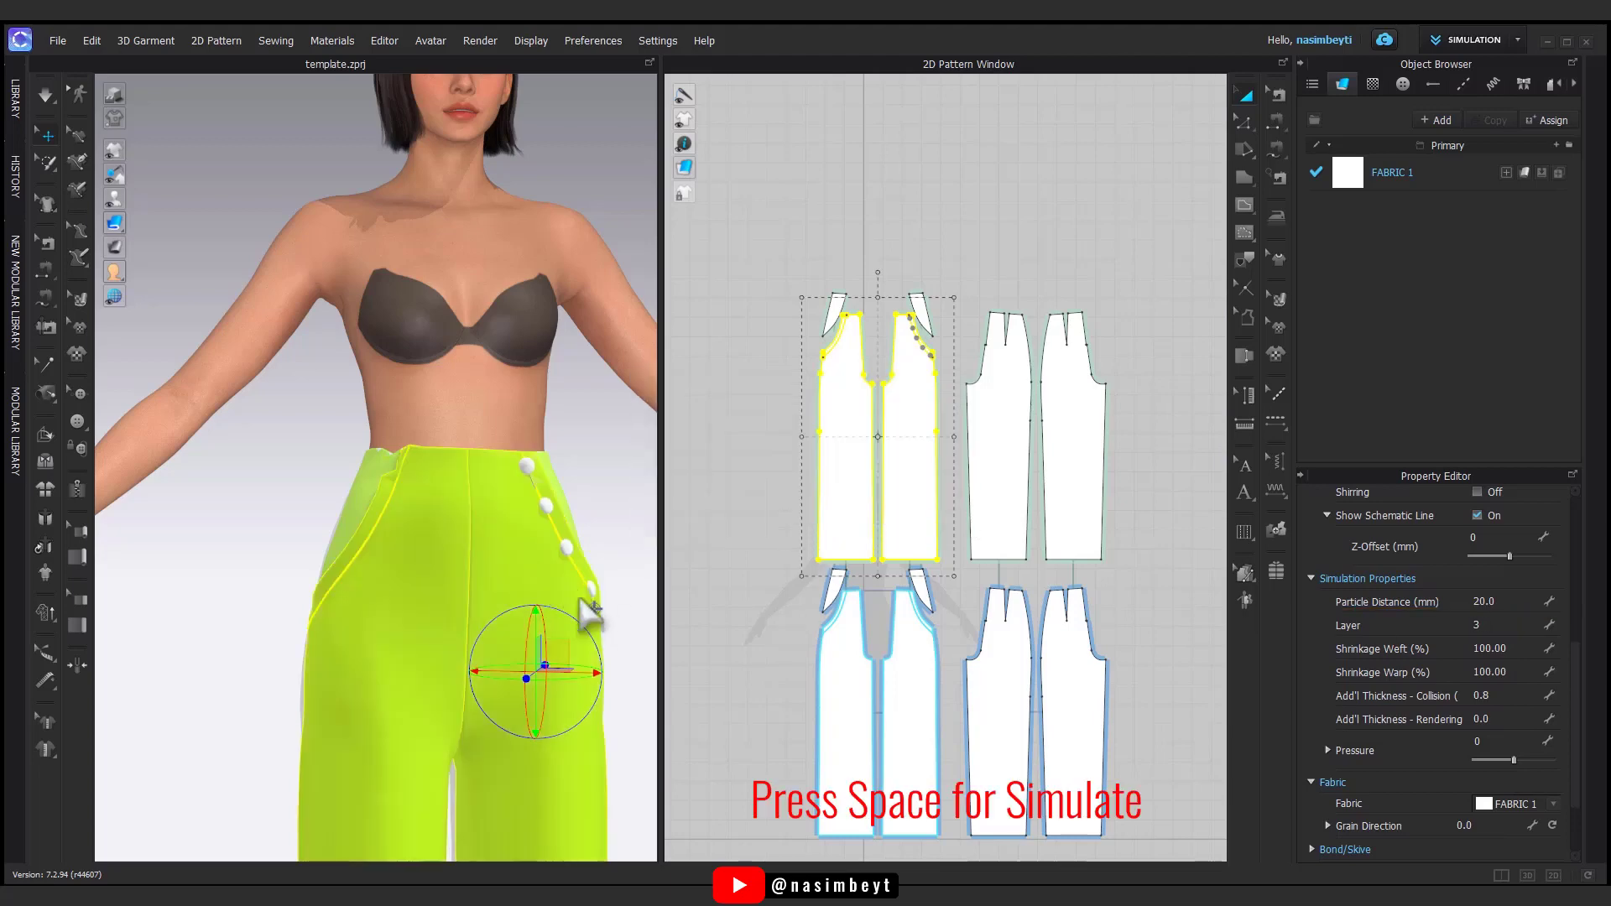
- Simulate the layered trousers, pulling the front fabric into place, and view the whole garment from an angle
key("space")
left_click(386, 455)
middle_click_drag(574, 715, 519, 520)
left_click_drag(462, 650, 502, 633)
right_click_drag(509, 758, 471, 720)
key("space")
scroll(472, 720, "down", 5)
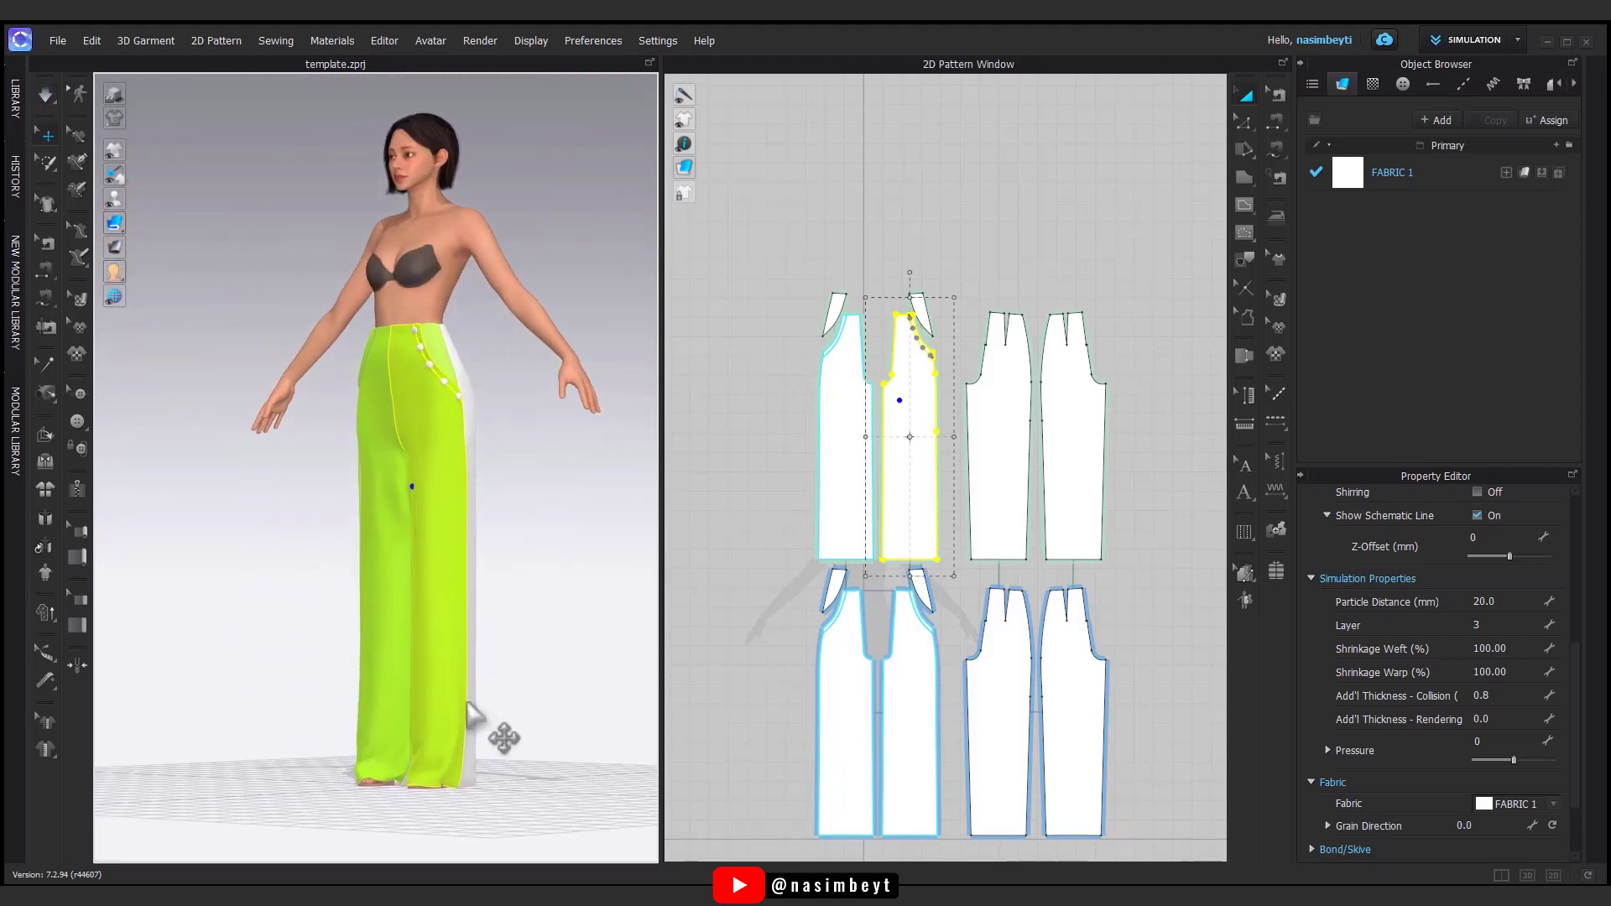
- Copy the five buttons along the pocket line in the upper pattern row and mirror-paste them onto the opposite front panel's pocket line
middle_click_drag(457, 390, 460, 511)
scroll(465, 554, "up", 5)
middle_click_drag(613, 625, 543, 515)
left_click(763, 408)
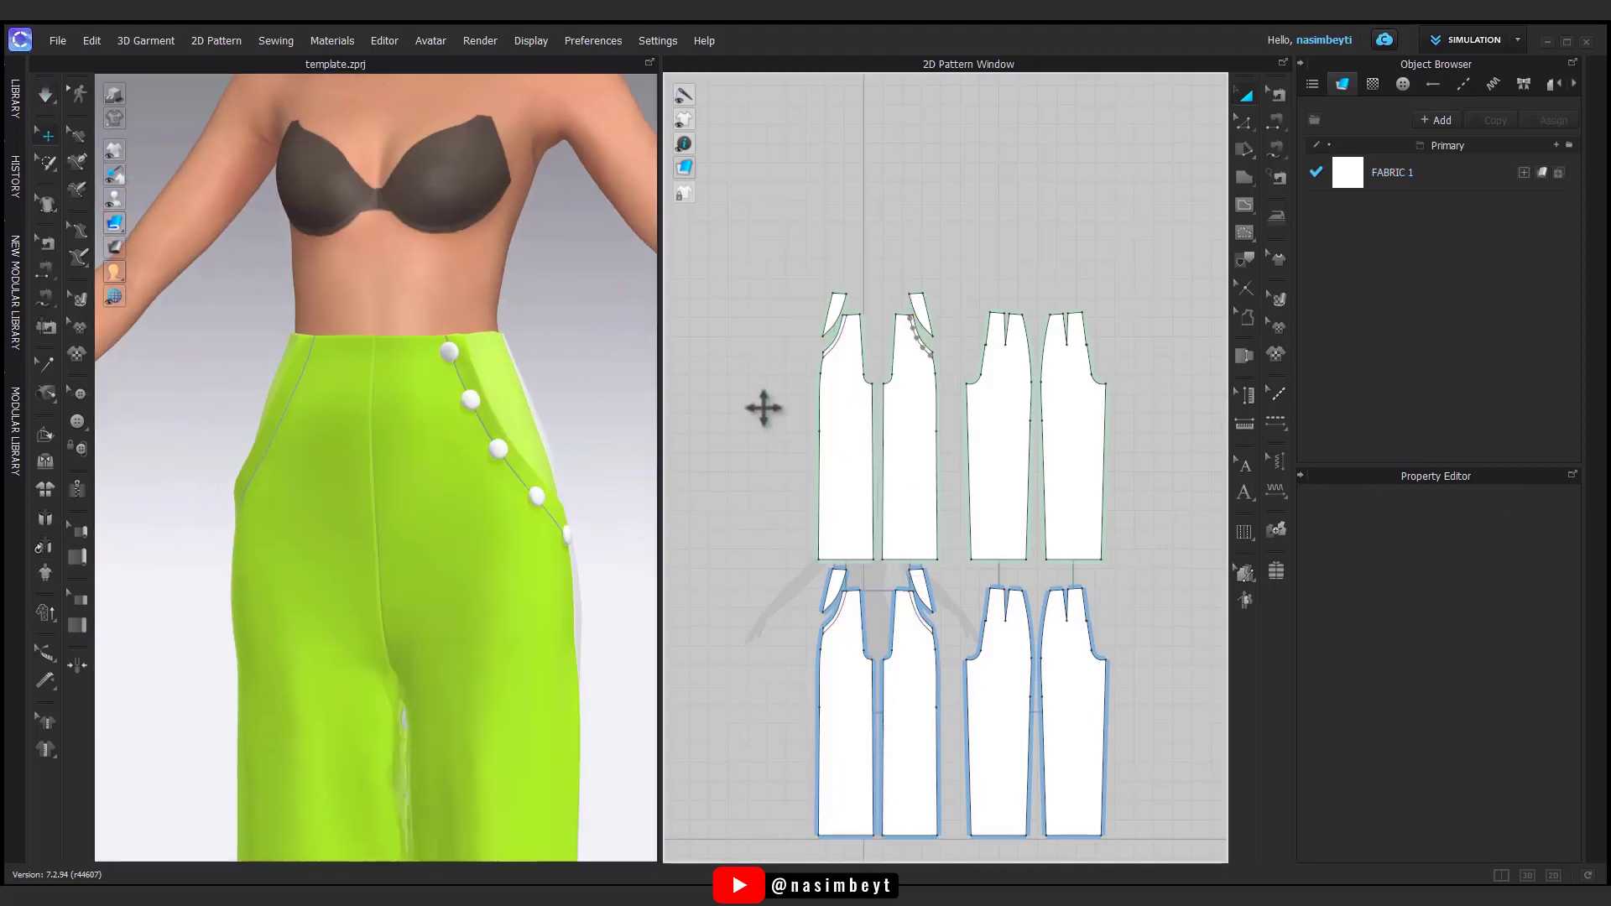
scroll(898, 335, "up", 5)
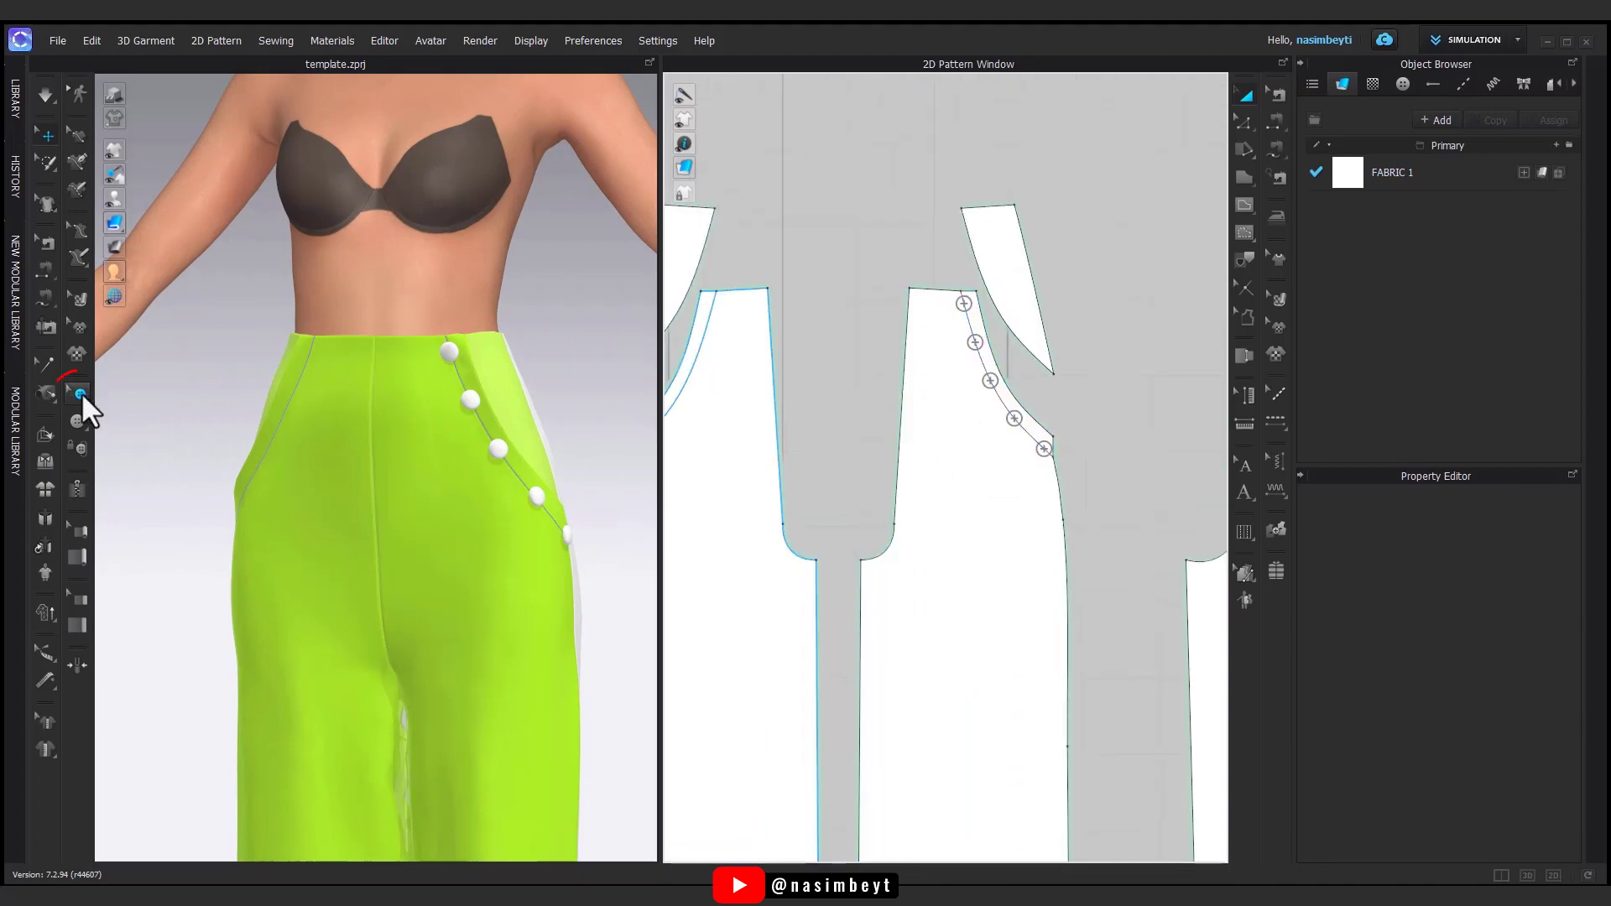
left_click(80, 393)
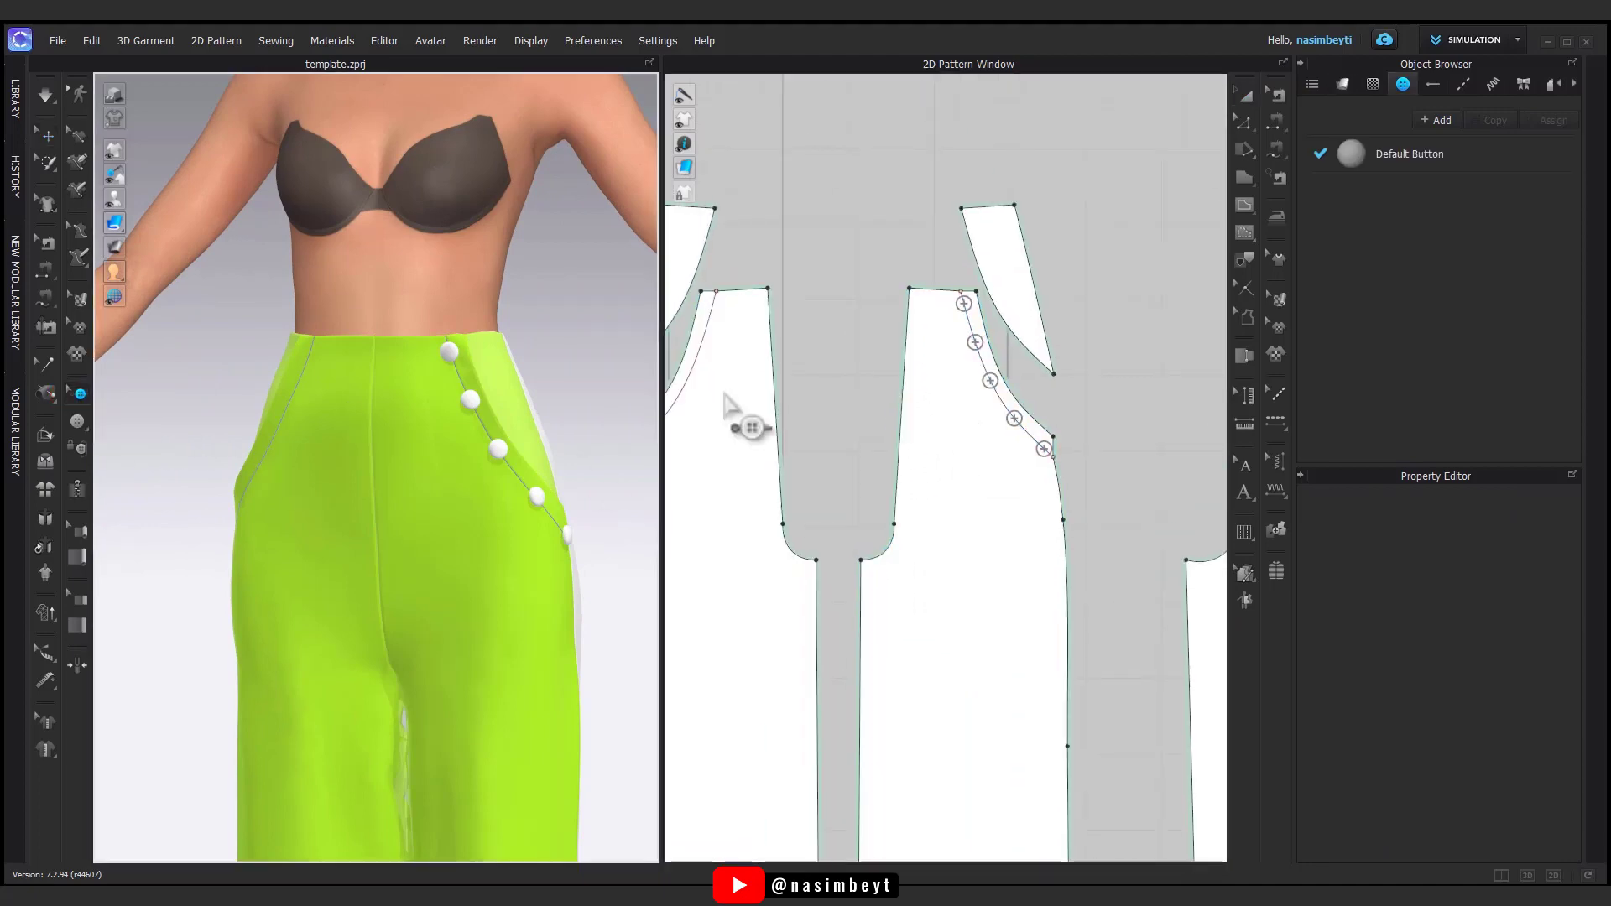
left_click_drag(940, 282, 1081, 483)
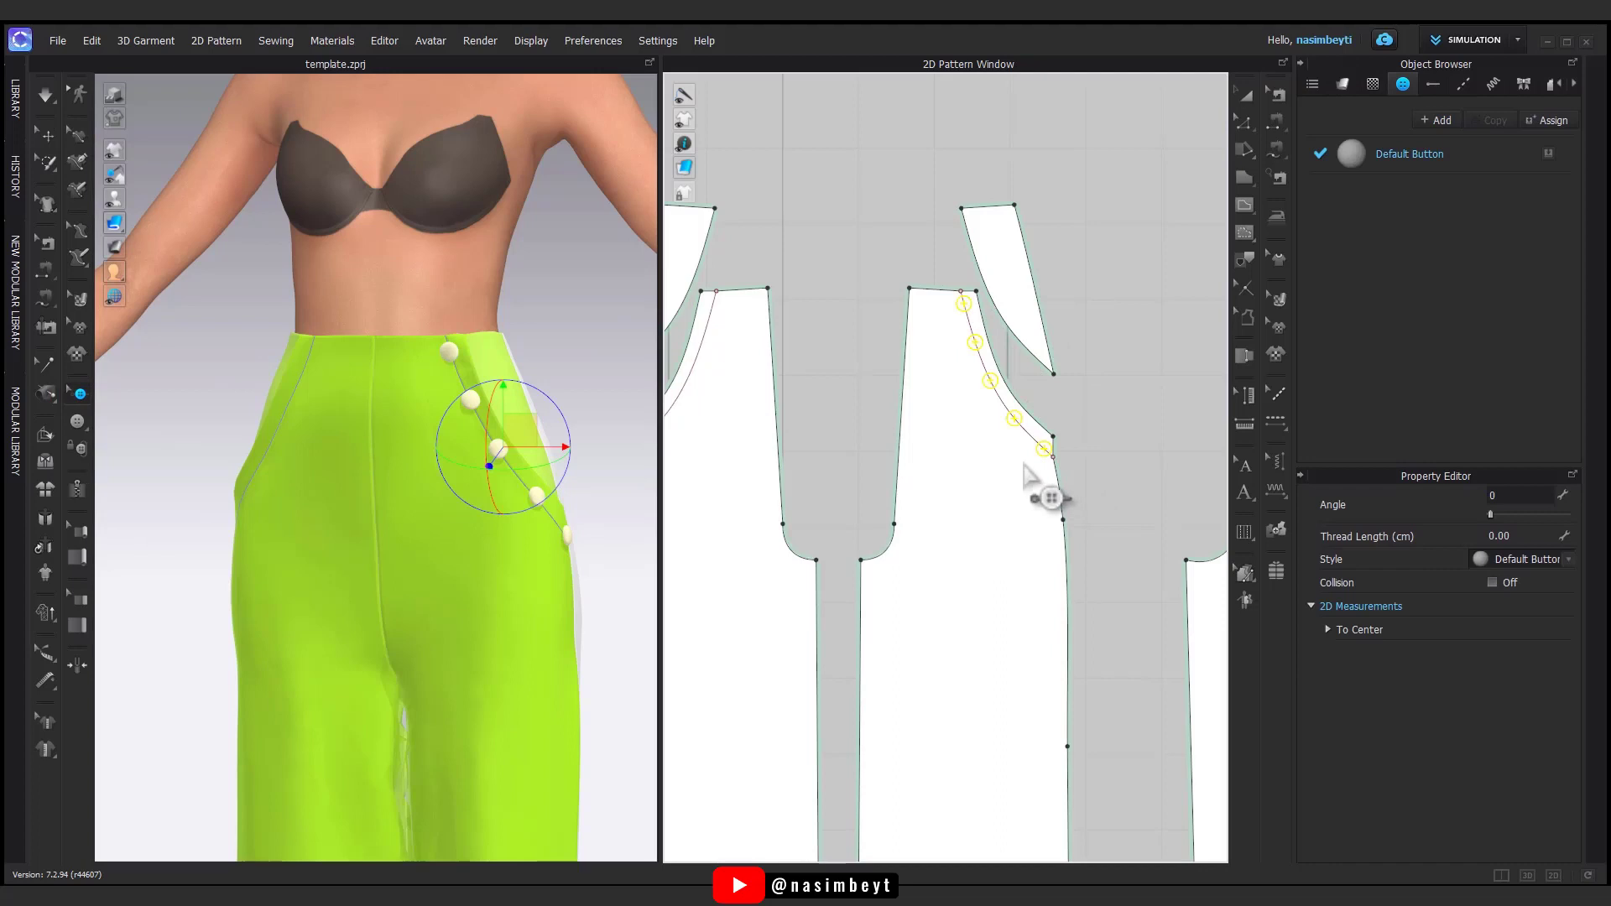
middle_click_drag(933, 450, 982, 435)
right_click(787, 411)
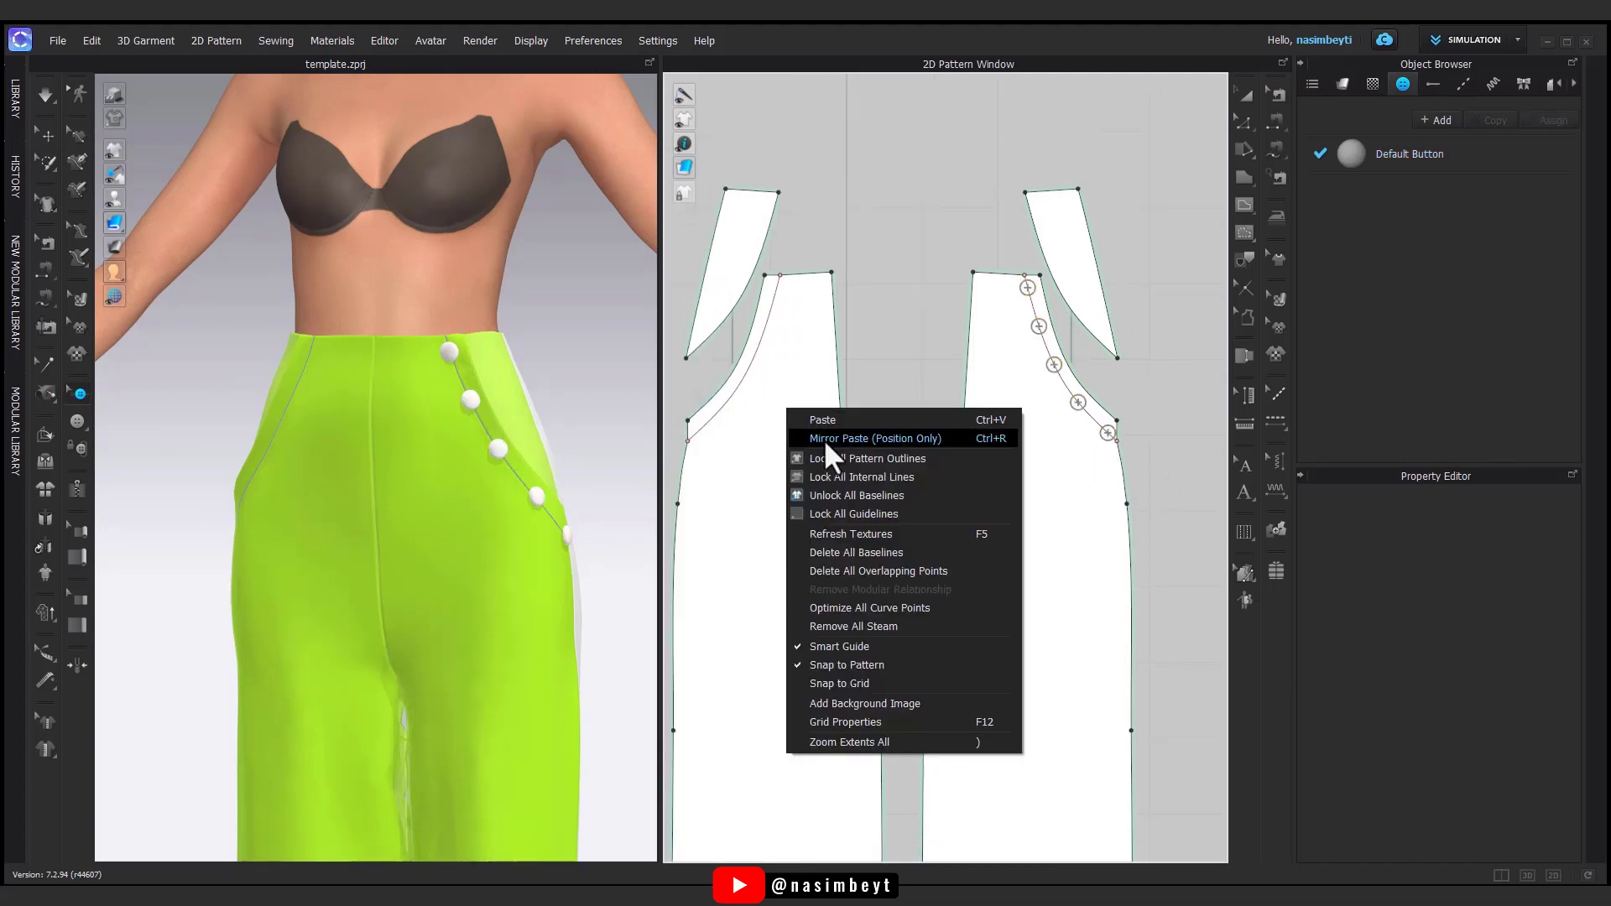
left_click(839, 438)
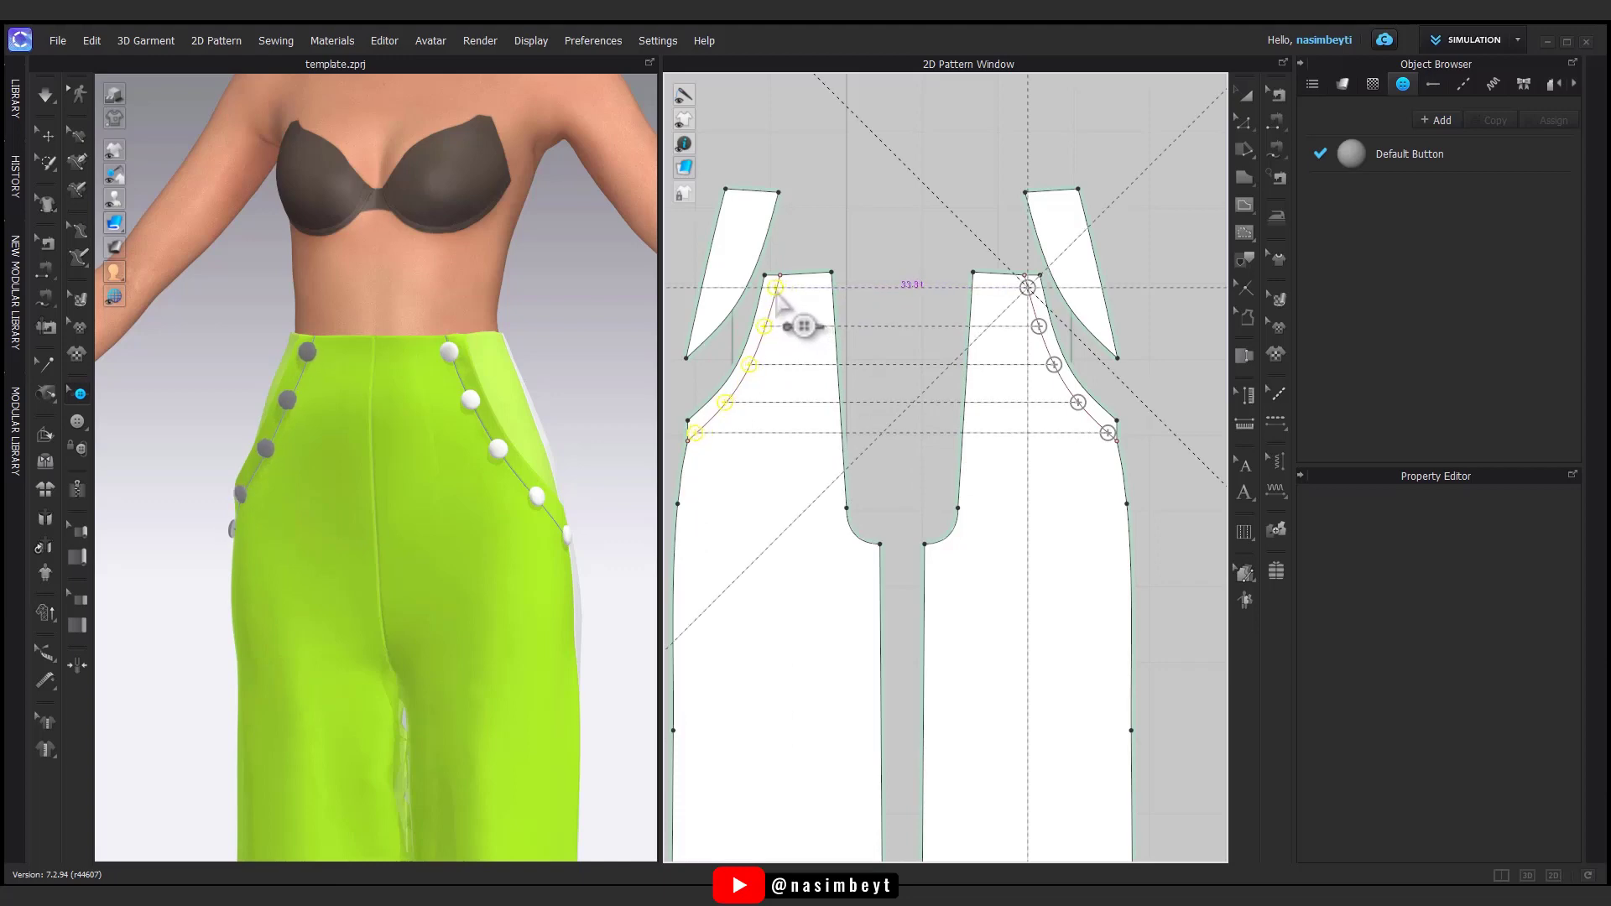
scroll(778, 298, "up", 5)
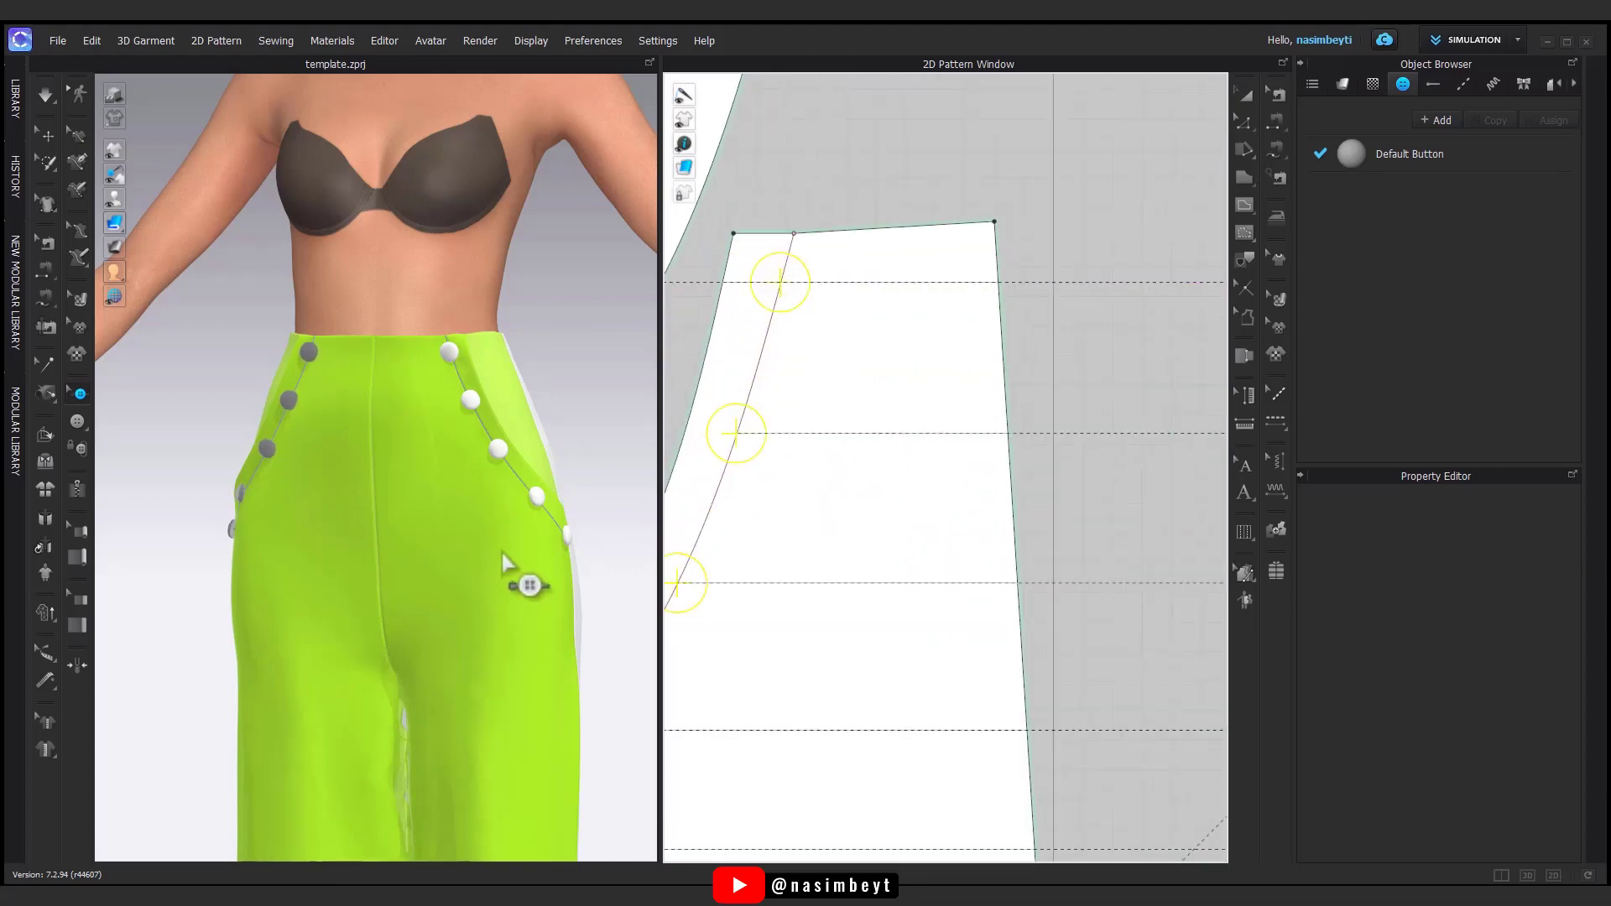
left_click(419, 539)
scroll(420, 539, "down", 2)
right_click_drag(420, 538, 479, 684)
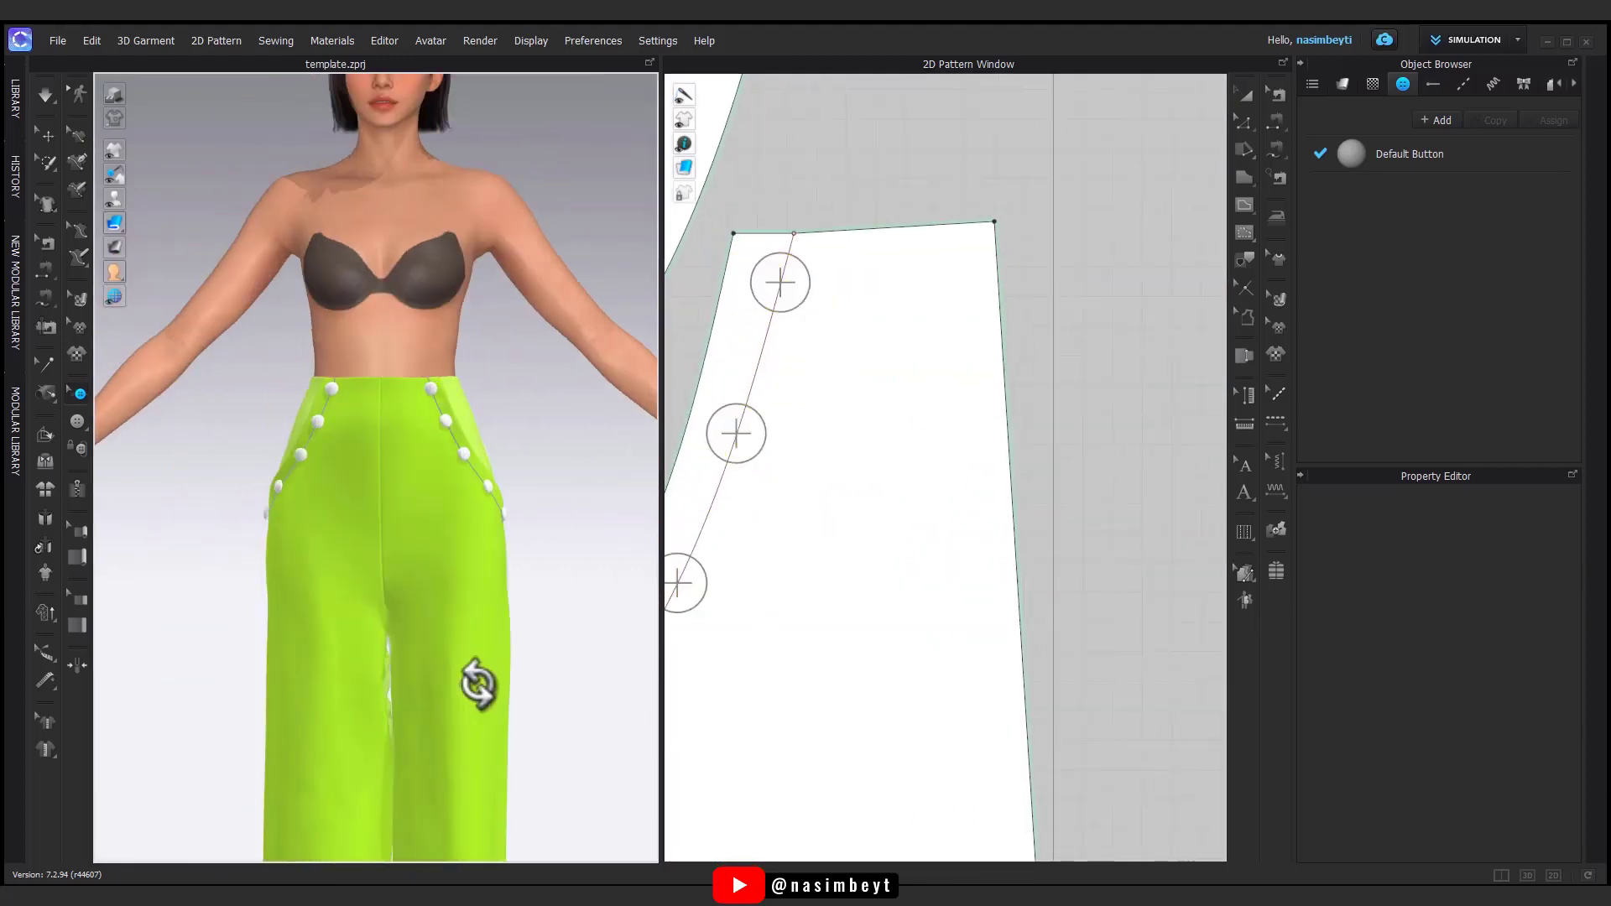
- Try different shapes for the default button style and settle on the plain flat disc 6.0 mm thick
scroll(504, 663, "down", 3)
right_click_drag(540, 637, 521, 381)
scroll(439, 532, "up", 5)
left_click(1416, 154)
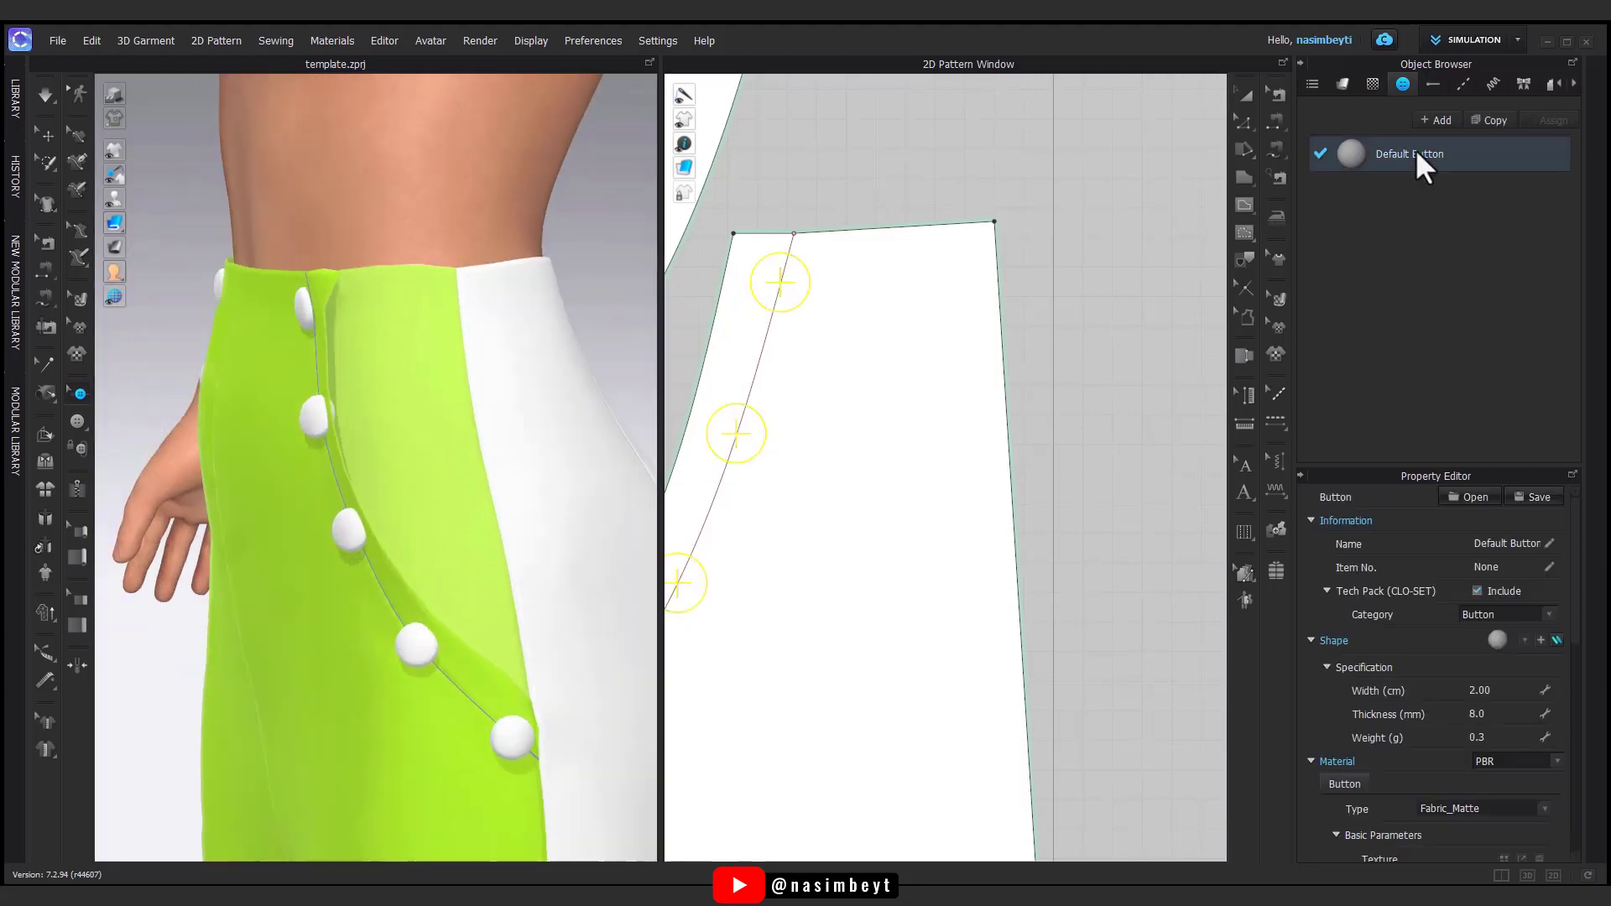
left_click(1525, 640)
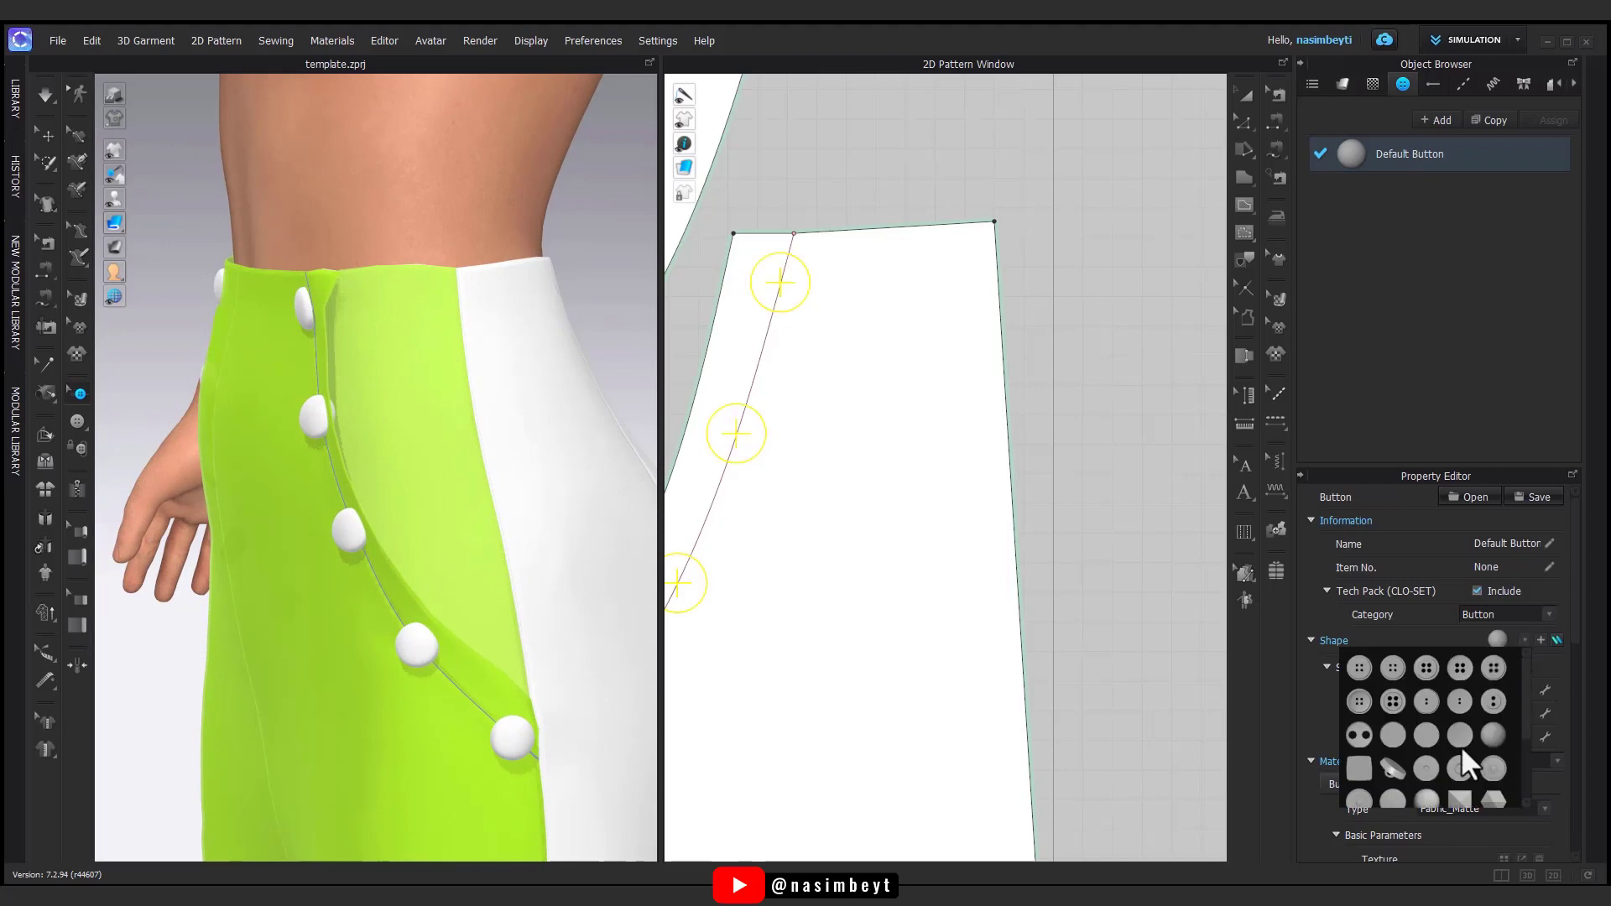
left_click(1395, 698)
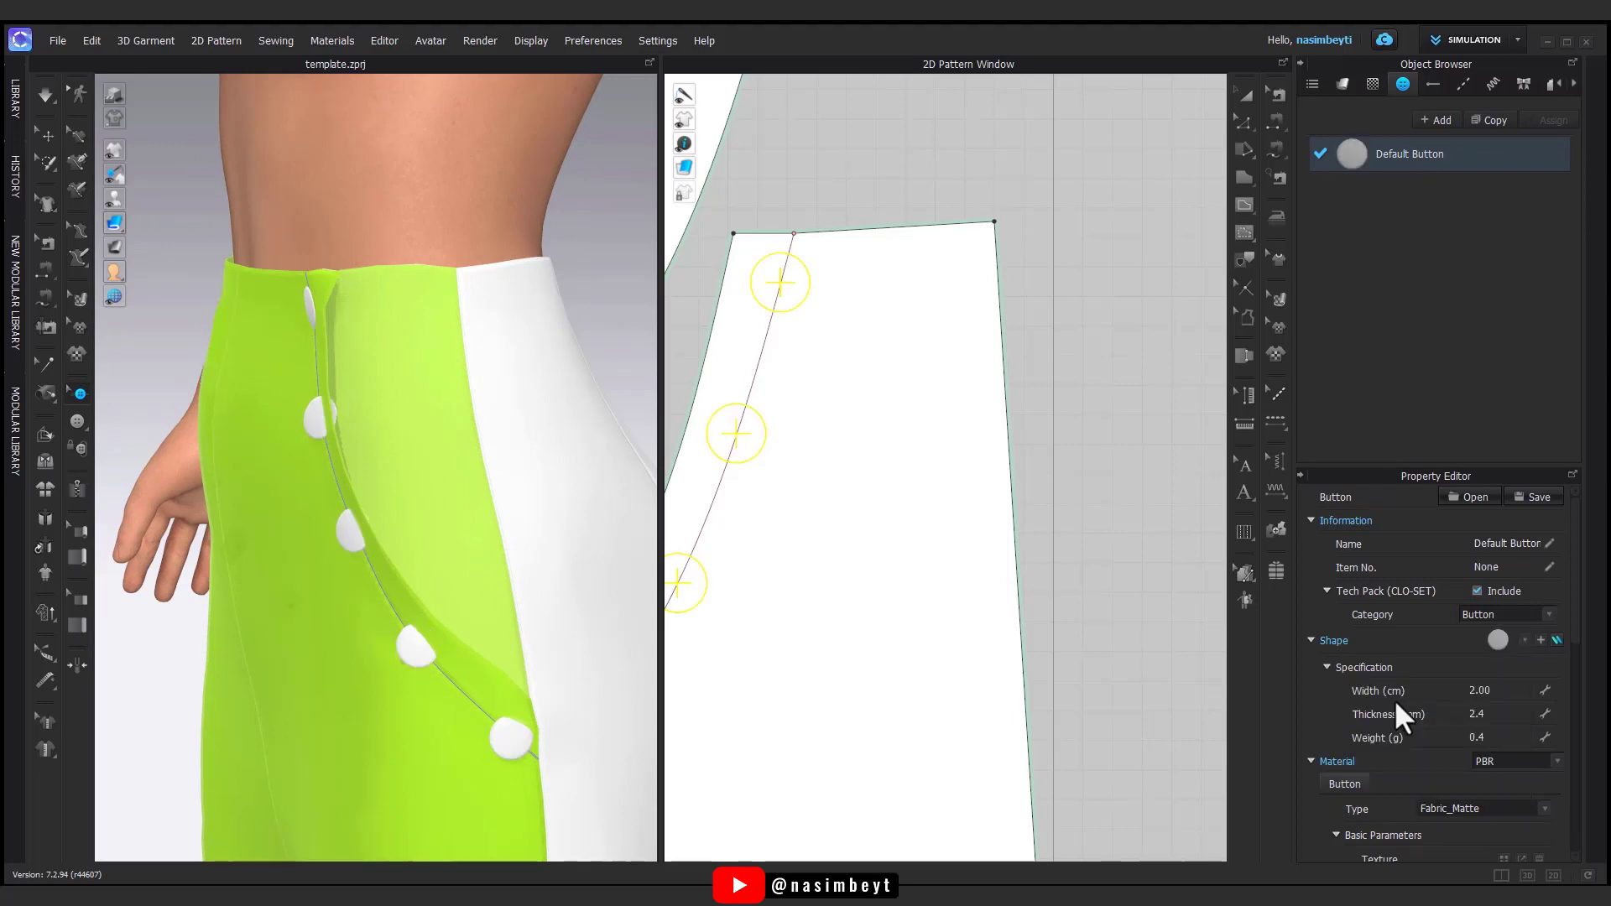
left_click(1525, 640)
left_click(1467, 736)
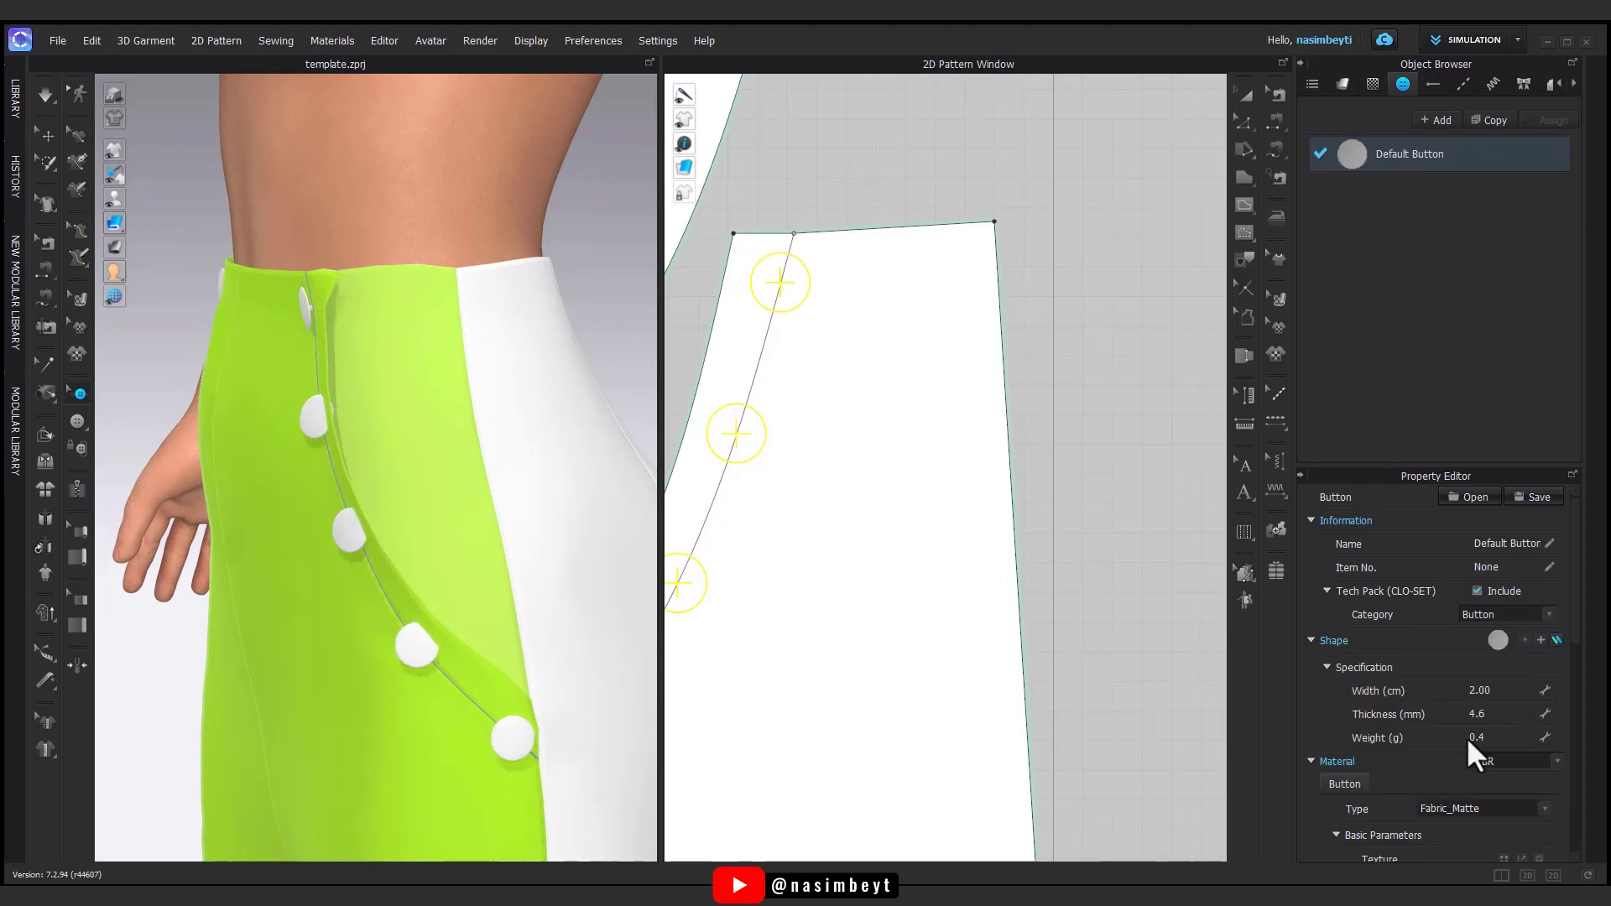
left_click(1525, 640)
left_click(1422, 735)
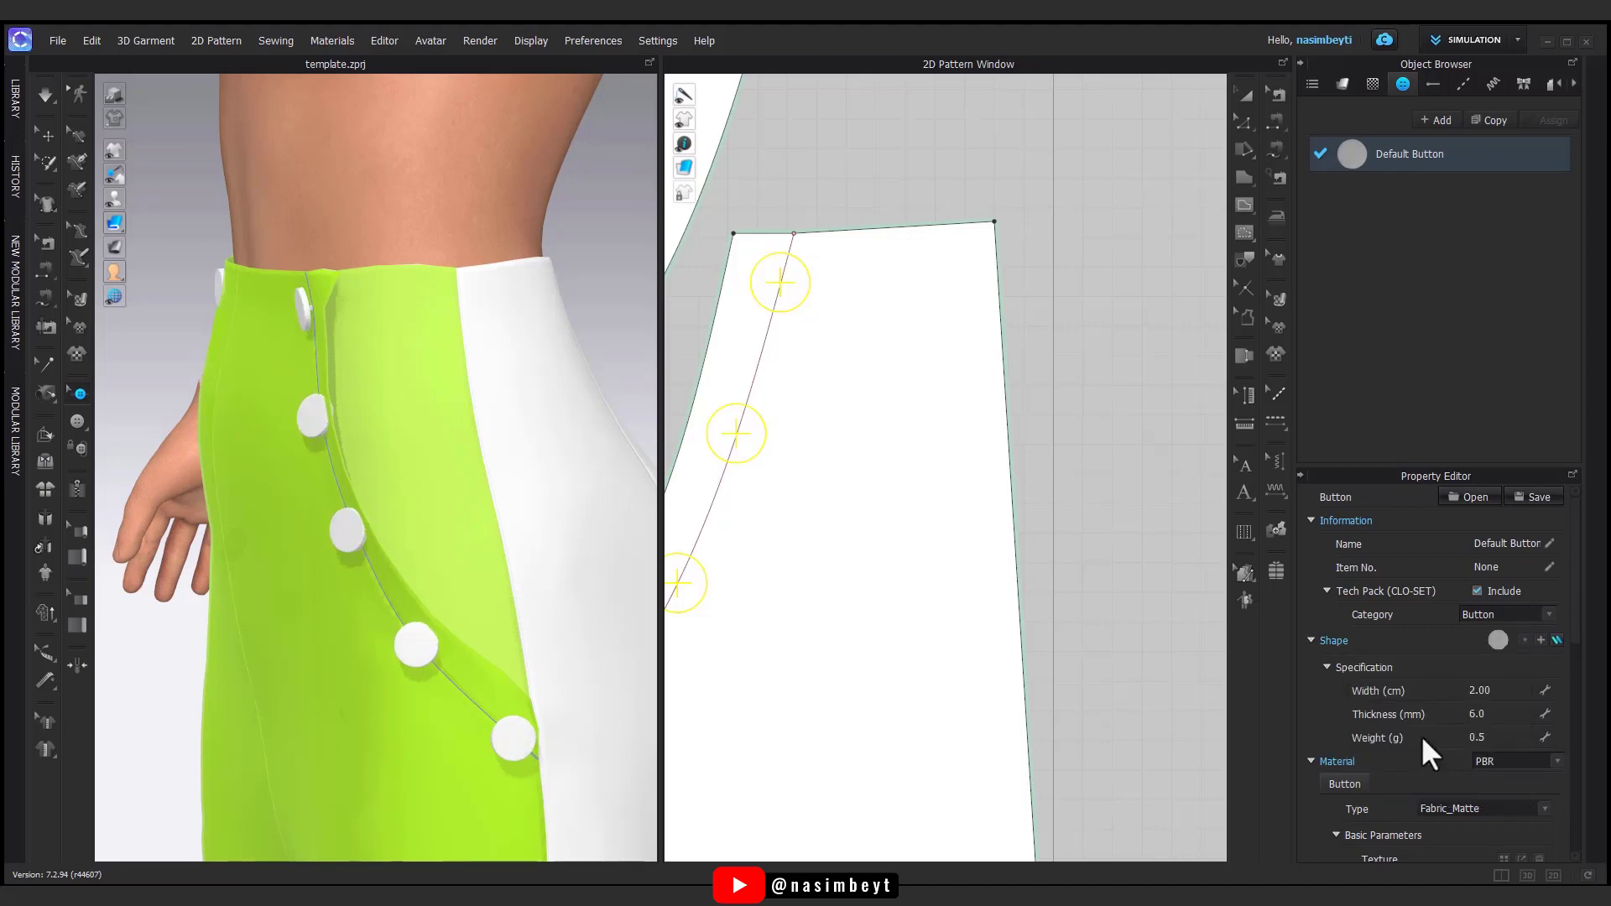
right_click_drag(537, 755, 558, 713)
scroll(884, 608, "up", 6)
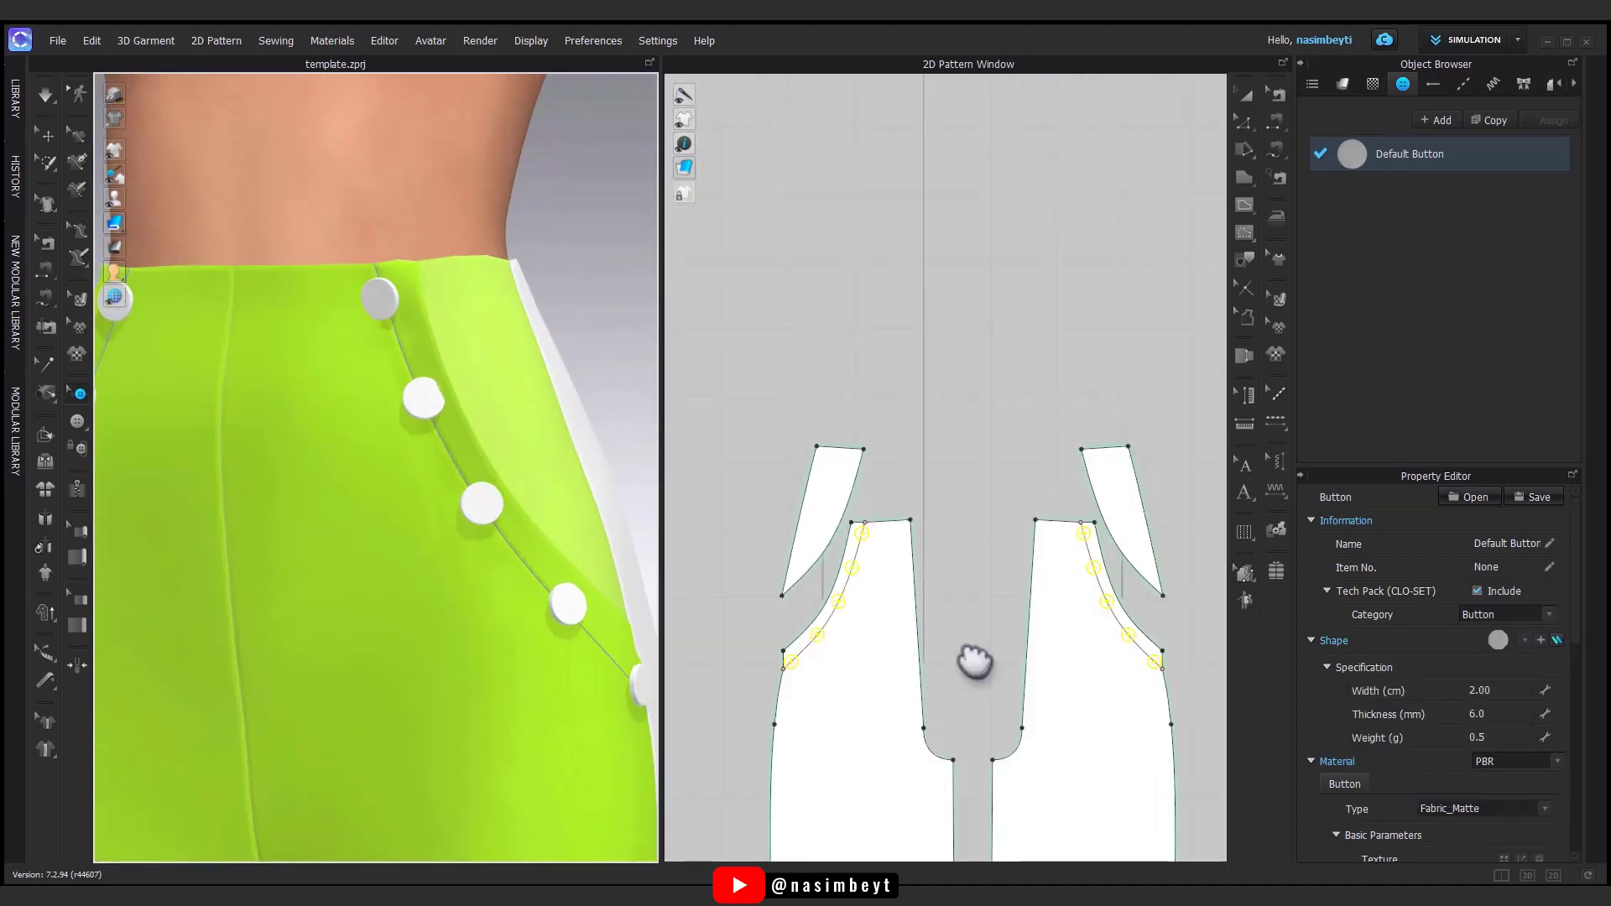
- Select the pocket buttons on both front panels and set their thread length to -0.2 cm
middle_click_drag(971, 662, 923, 547)
left_click_drag(705, 383, 1148, 618)
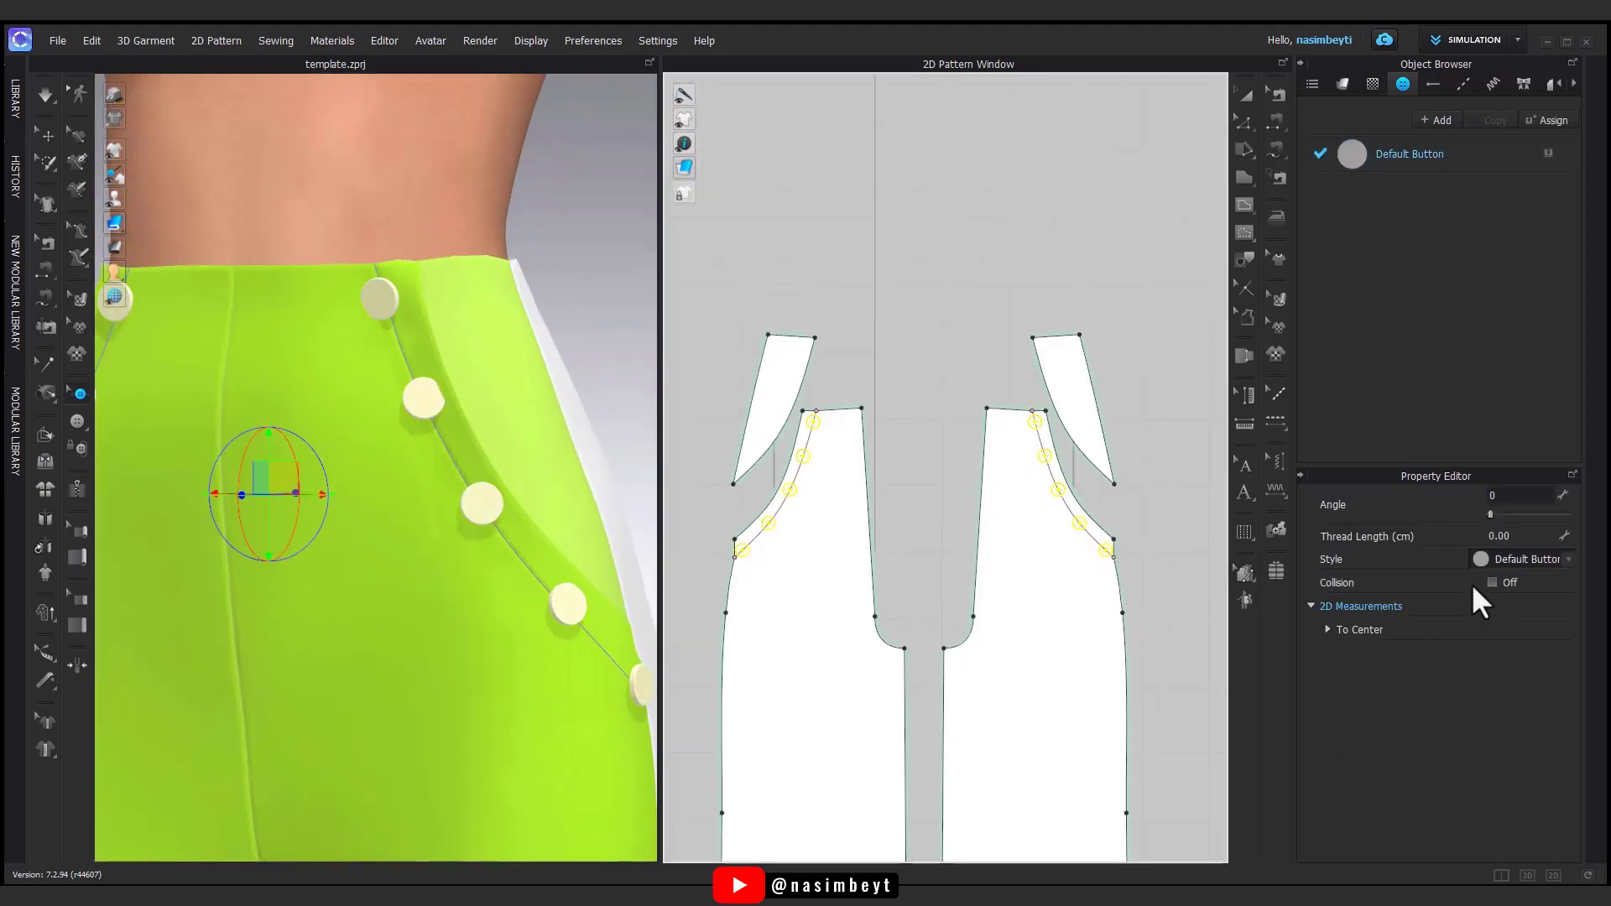
right_click_drag(545, 583, 378, 409)
scroll(350, 394, "down", 4)
middle_click_drag(349, 395, 360, 482)
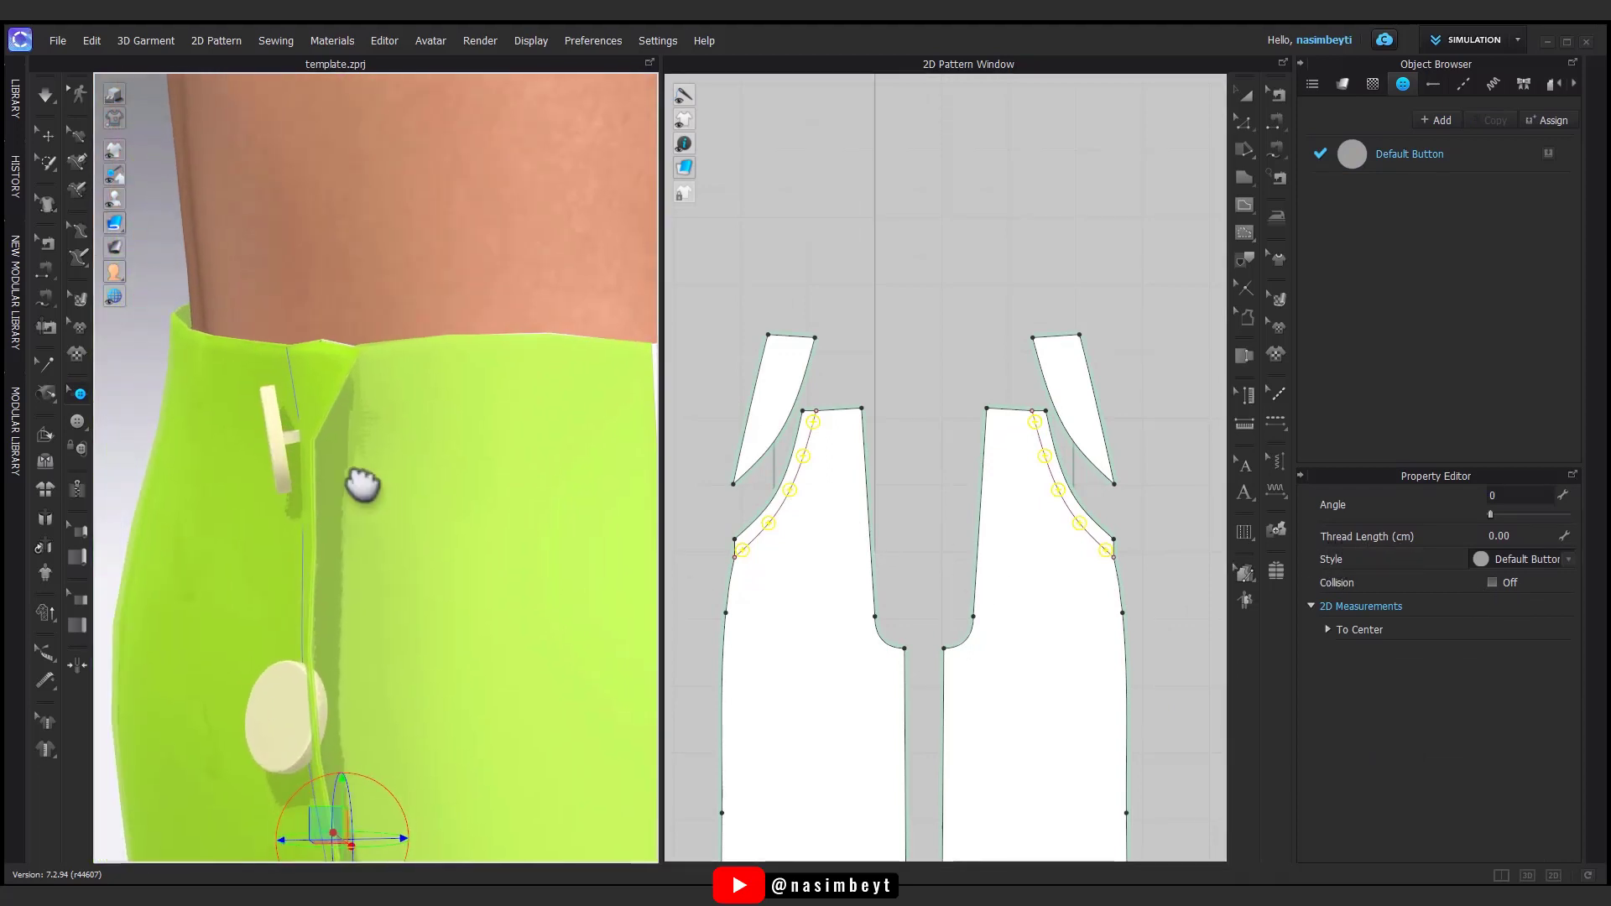
left_click(1520, 535)
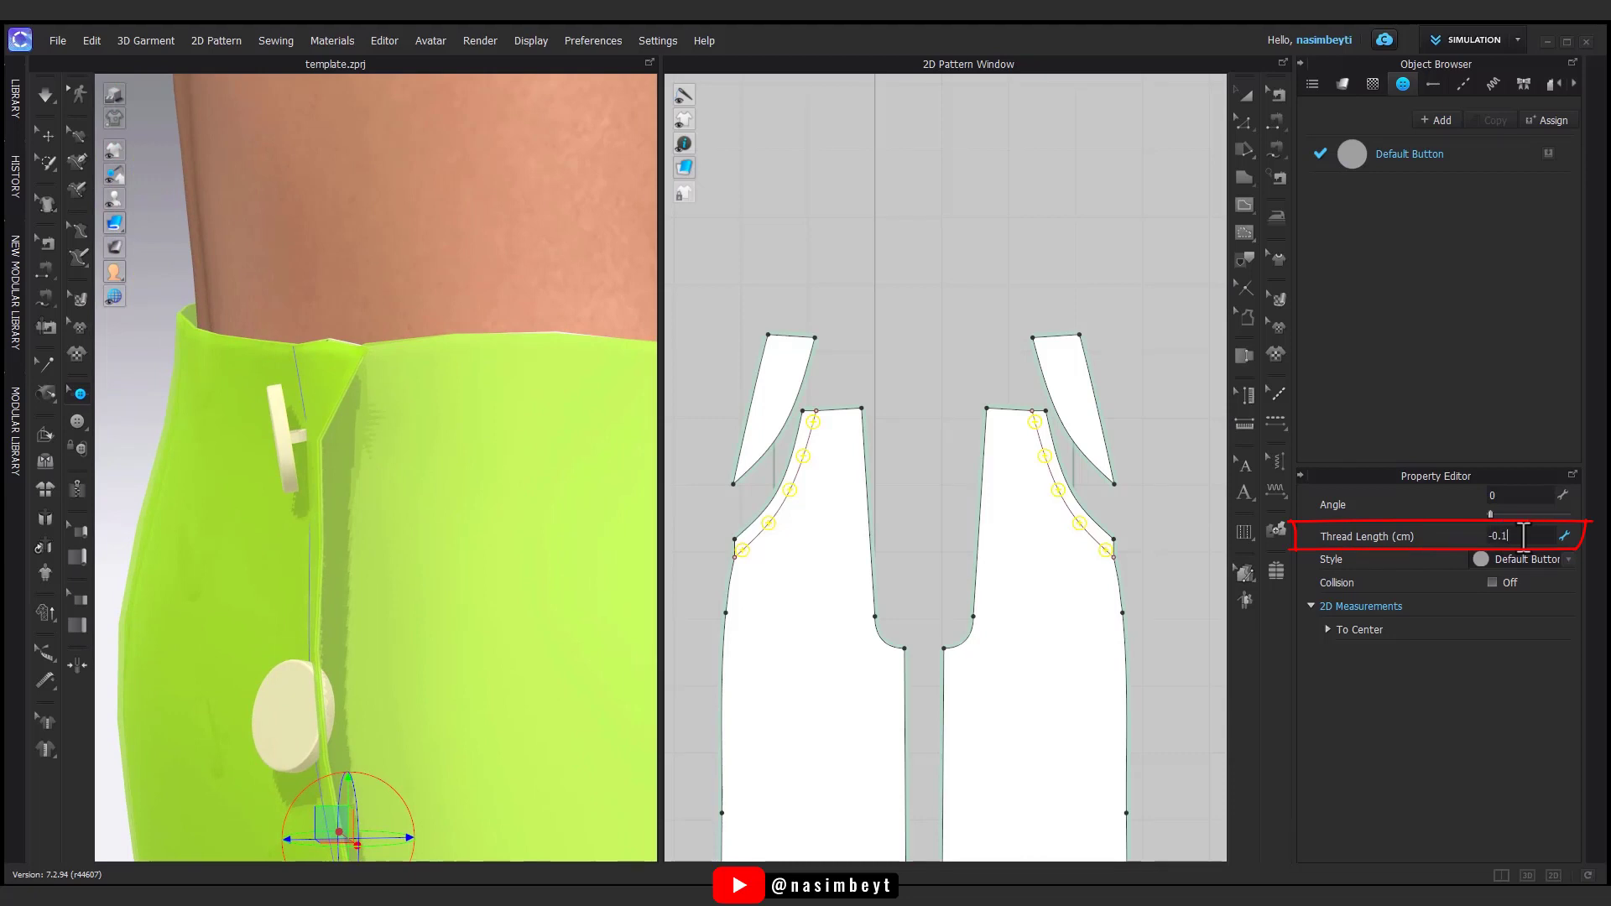
type("-0.1")
key("Return")
type("2")
key("Return")
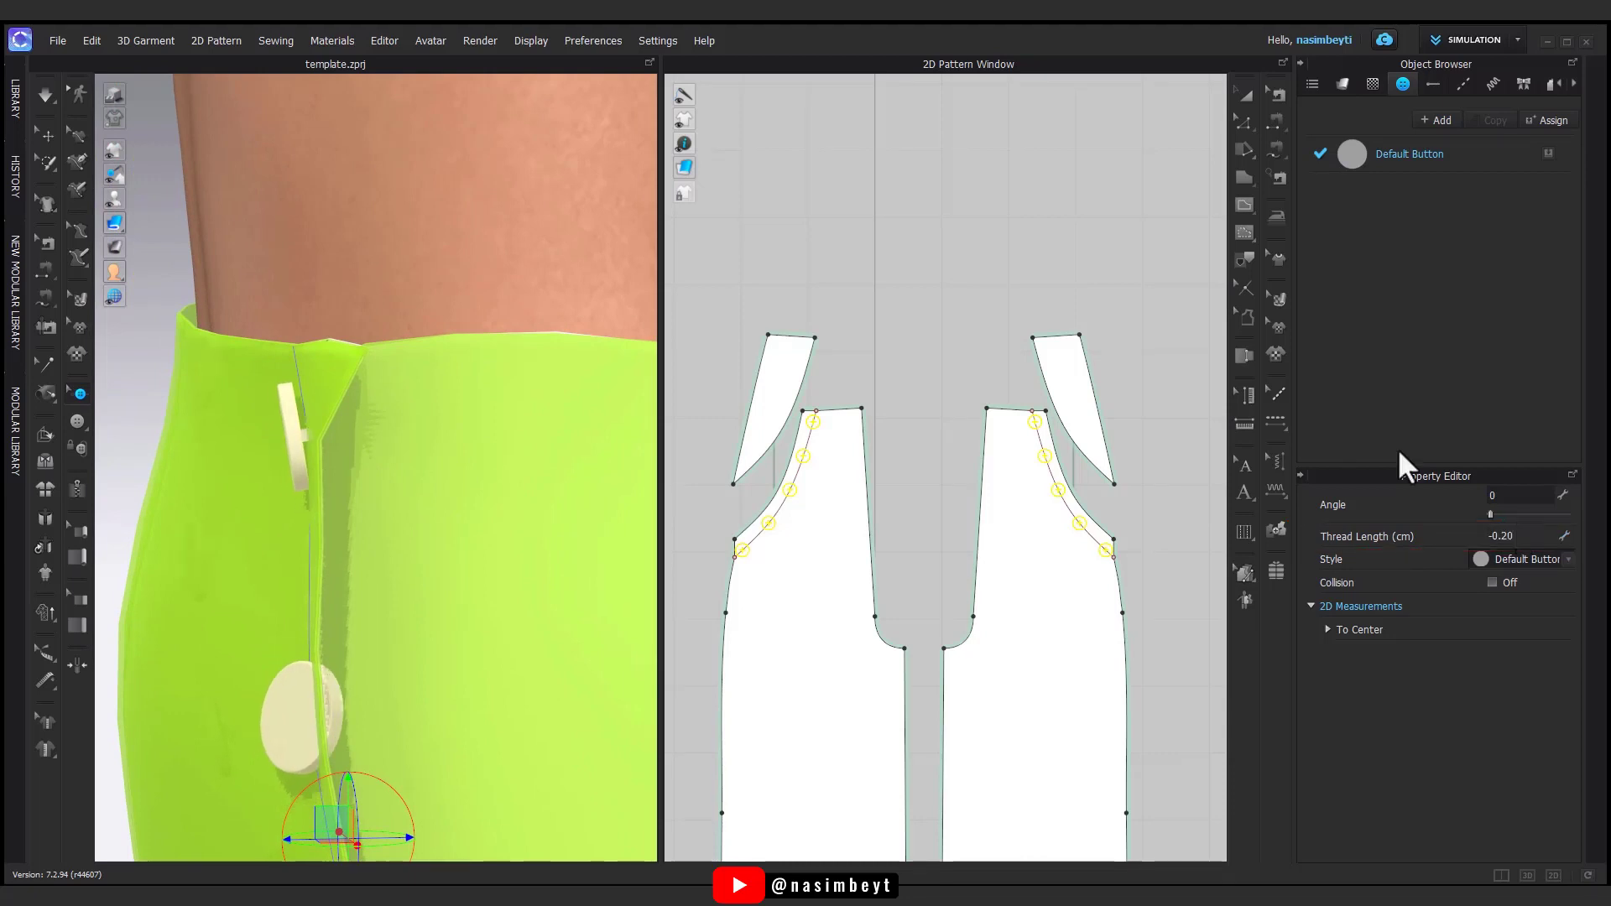
- Simulate the trousers with the negative button thread length, pulling the front fabric into place, and view the garment from several angles
scroll(402, 655, "up", 5)
middle_click_drag(457, 738, 496, 651)
right_click_drag(496, 651, 643, 638)
key("space")
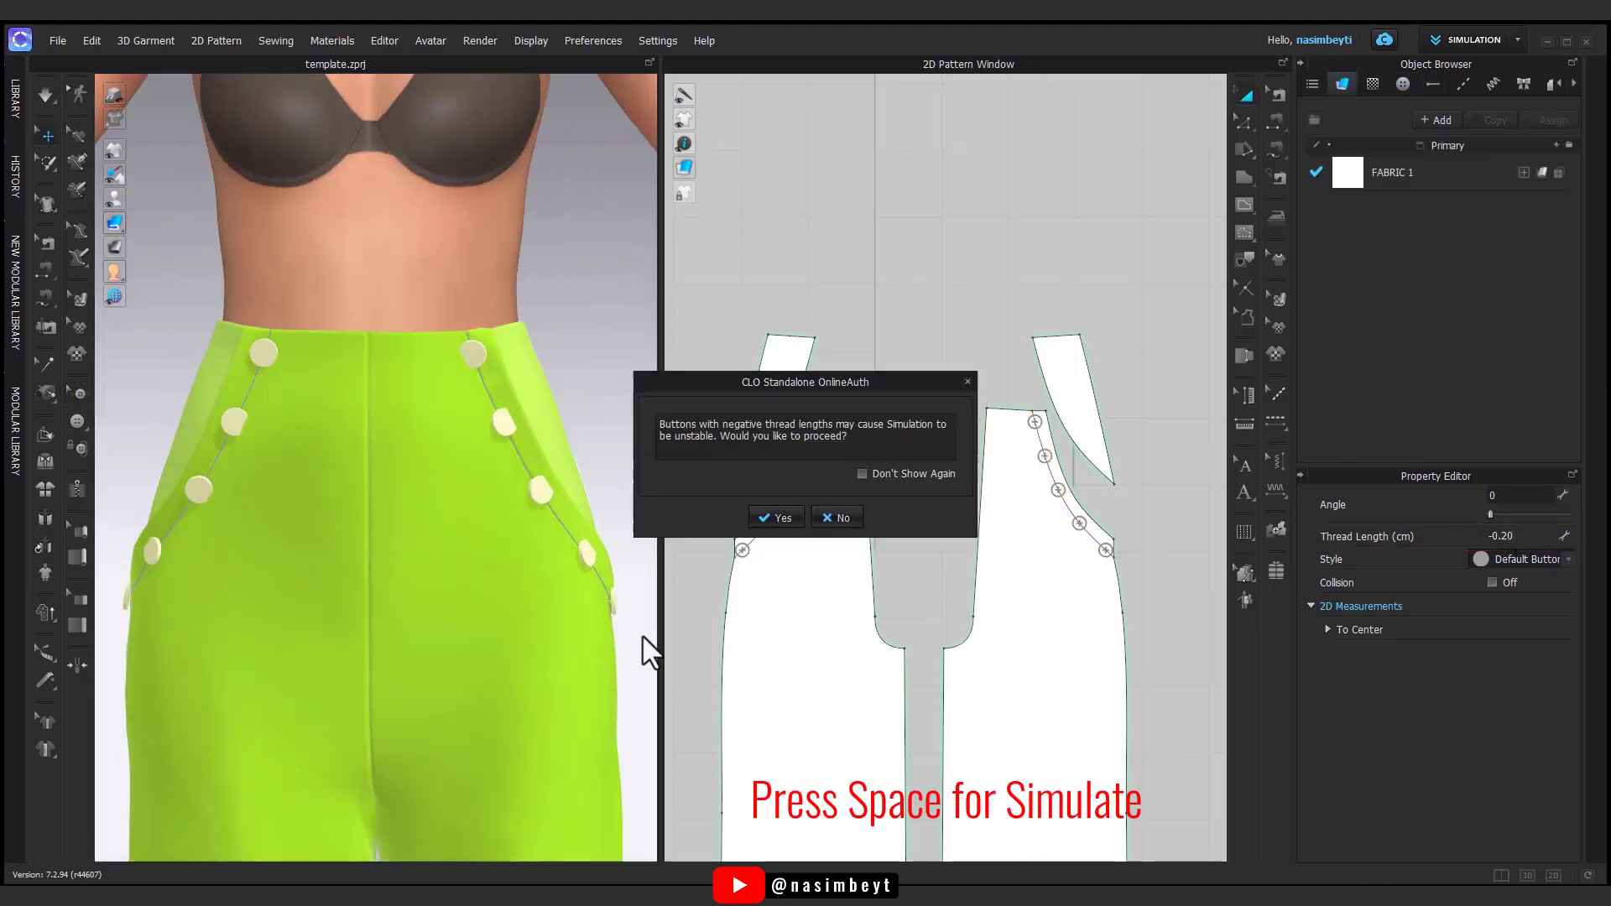
left_click(766, 518)
left_click_drag(525, 422, 561, 419)
left_click_drag(590, 554, 631, 542)
right_click_drag(622, 562, 349, 586)
double_click(460, 313)
scroll(549, 562, "up", 5)
middle_click_drag(557, 756, 595, 516)
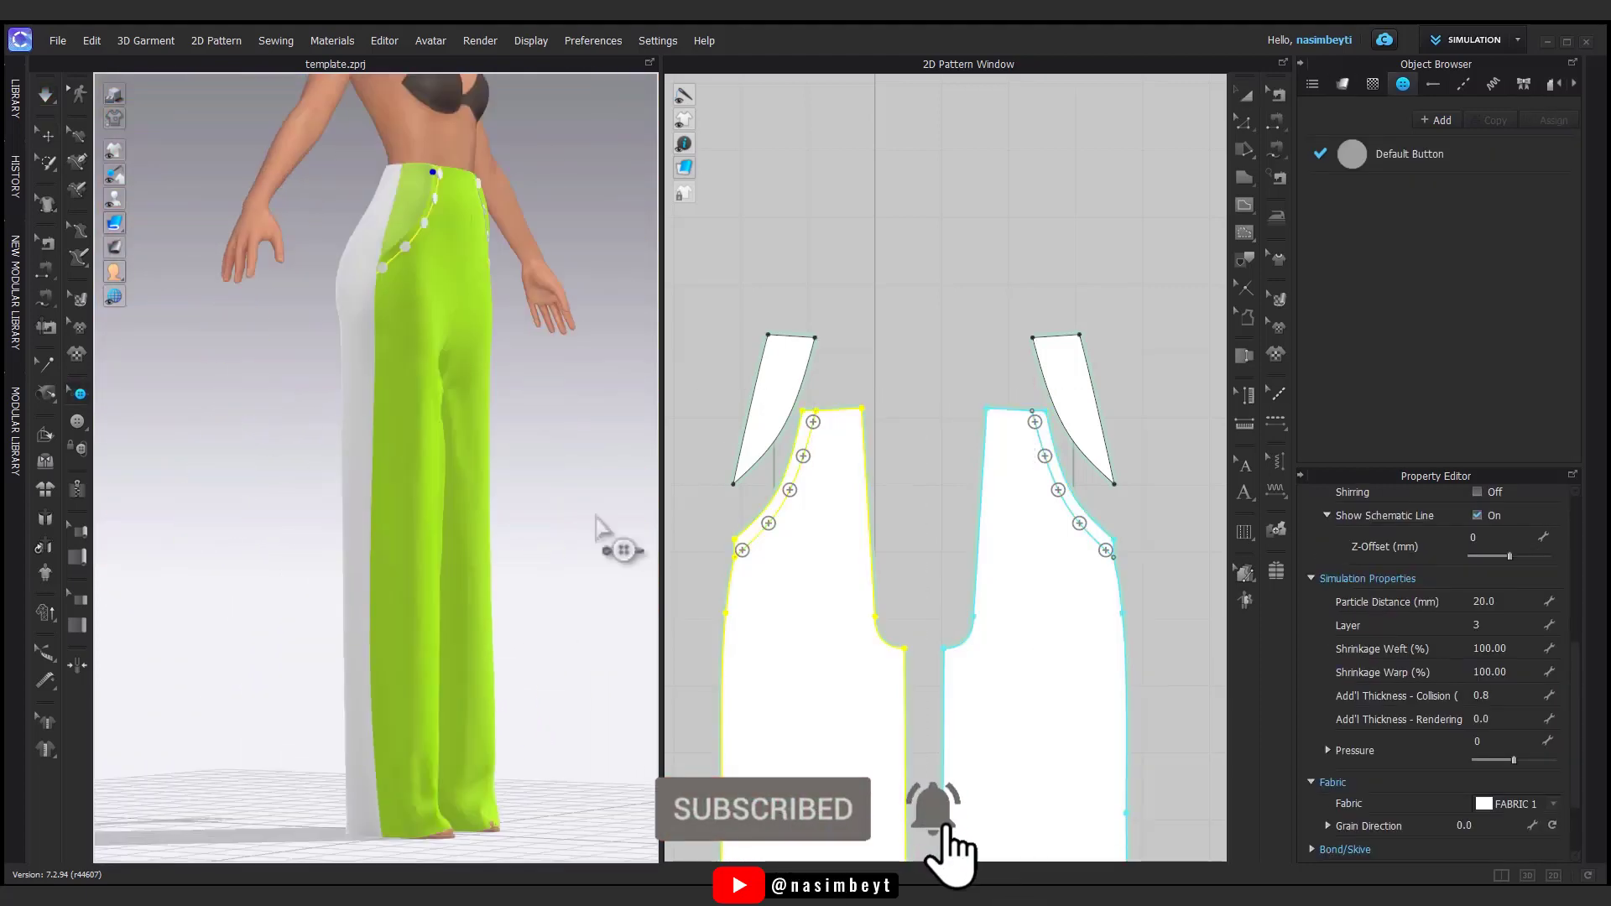
right_click_drag(596, 516, 460, 535)
right_click_drag(604, 623, 755, 557)
- Select all pattern pieces in both rows and set their particle distance to 5 mm
left_click(1246, 95)
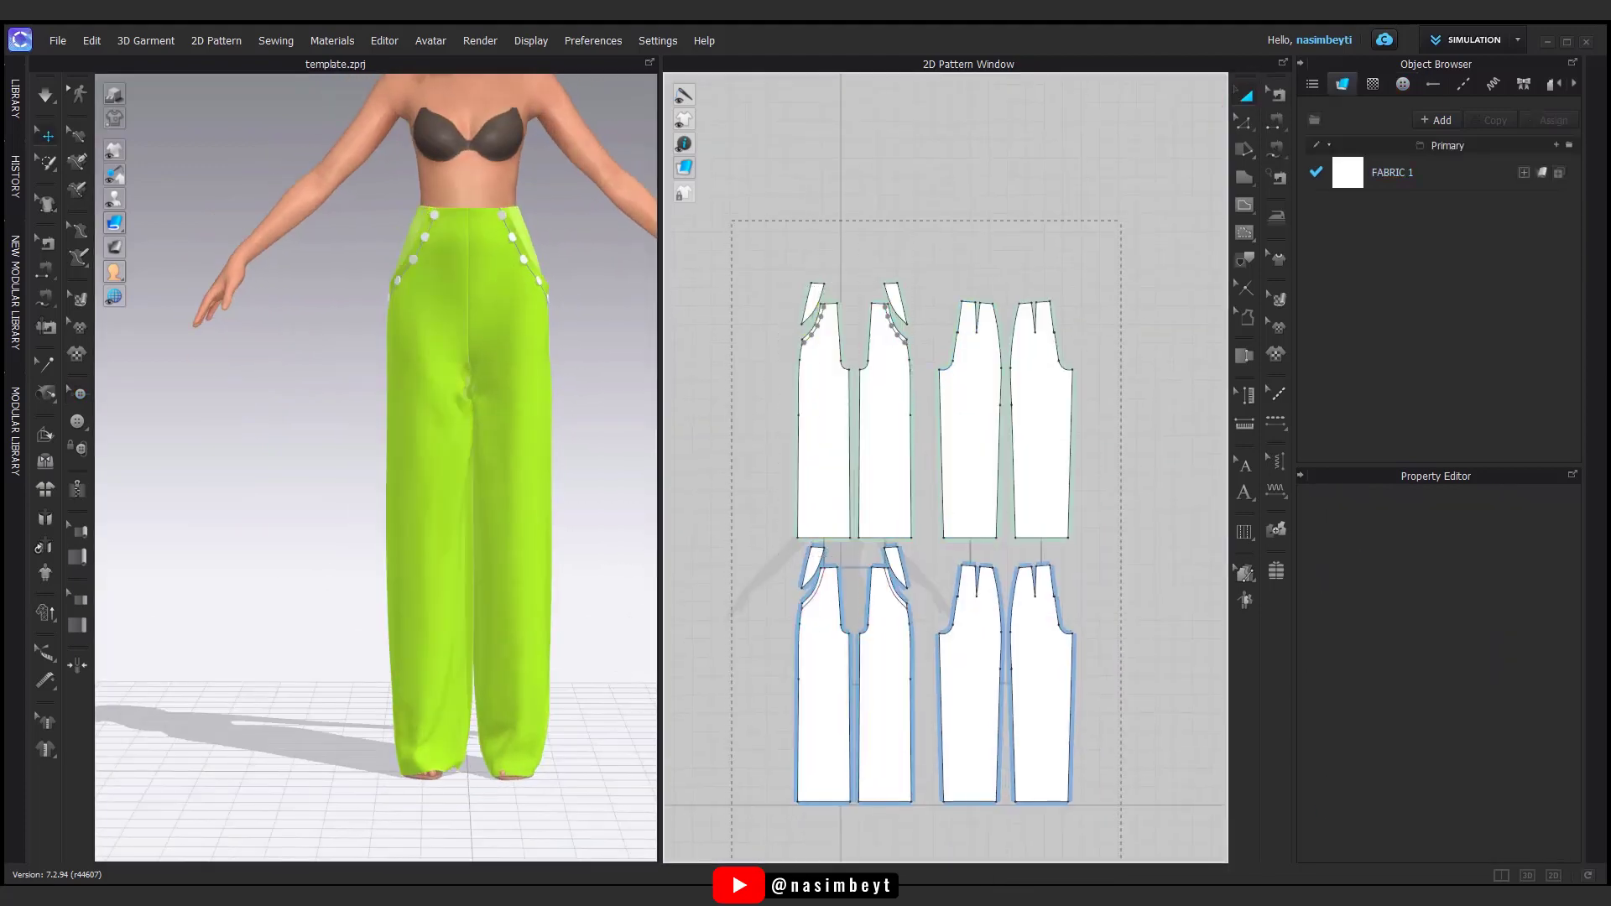
left_click_drag(745, 838, 745, 838)
double_click(1492, 655)
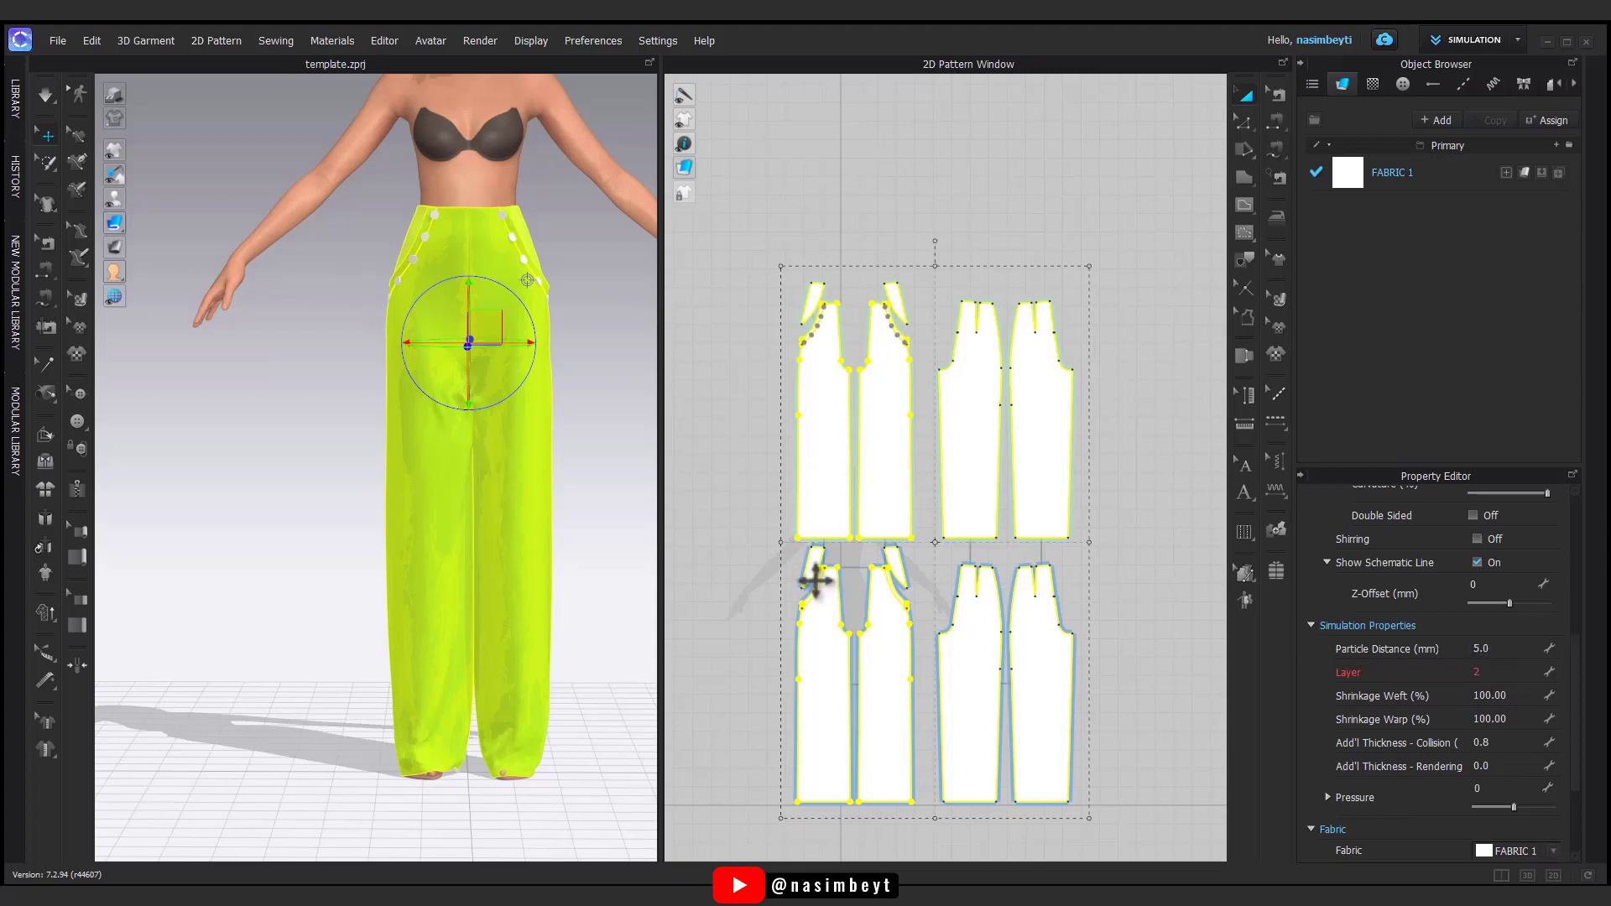
- Simulate the trousers at the finer particle distance and inspect the drape from the back and front
key("space")
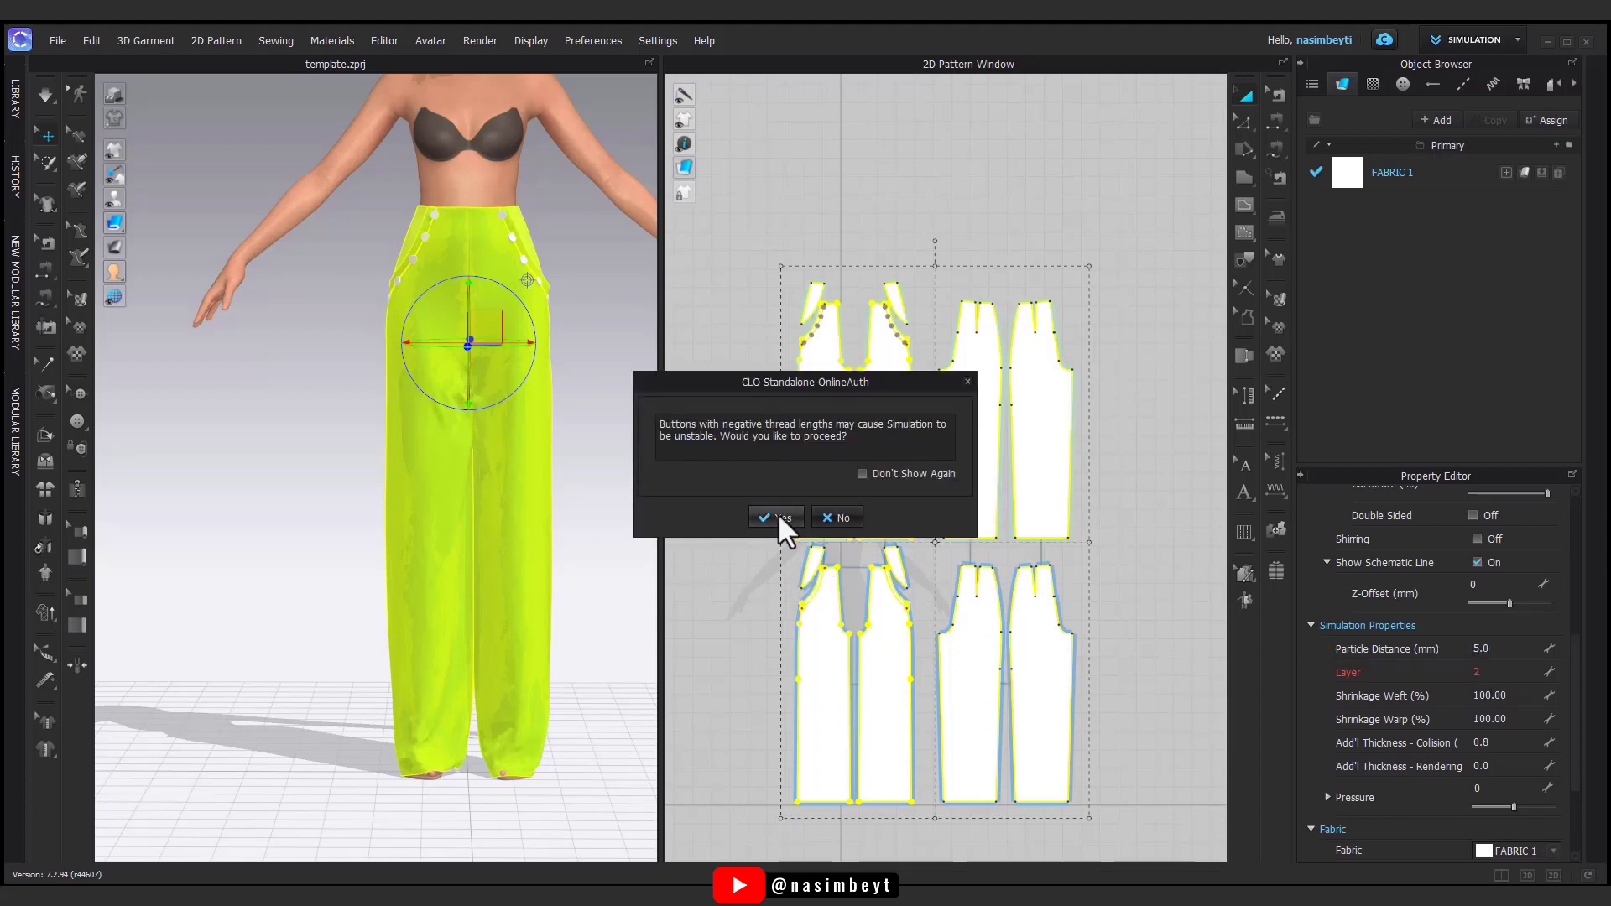
left_click(777, 516)
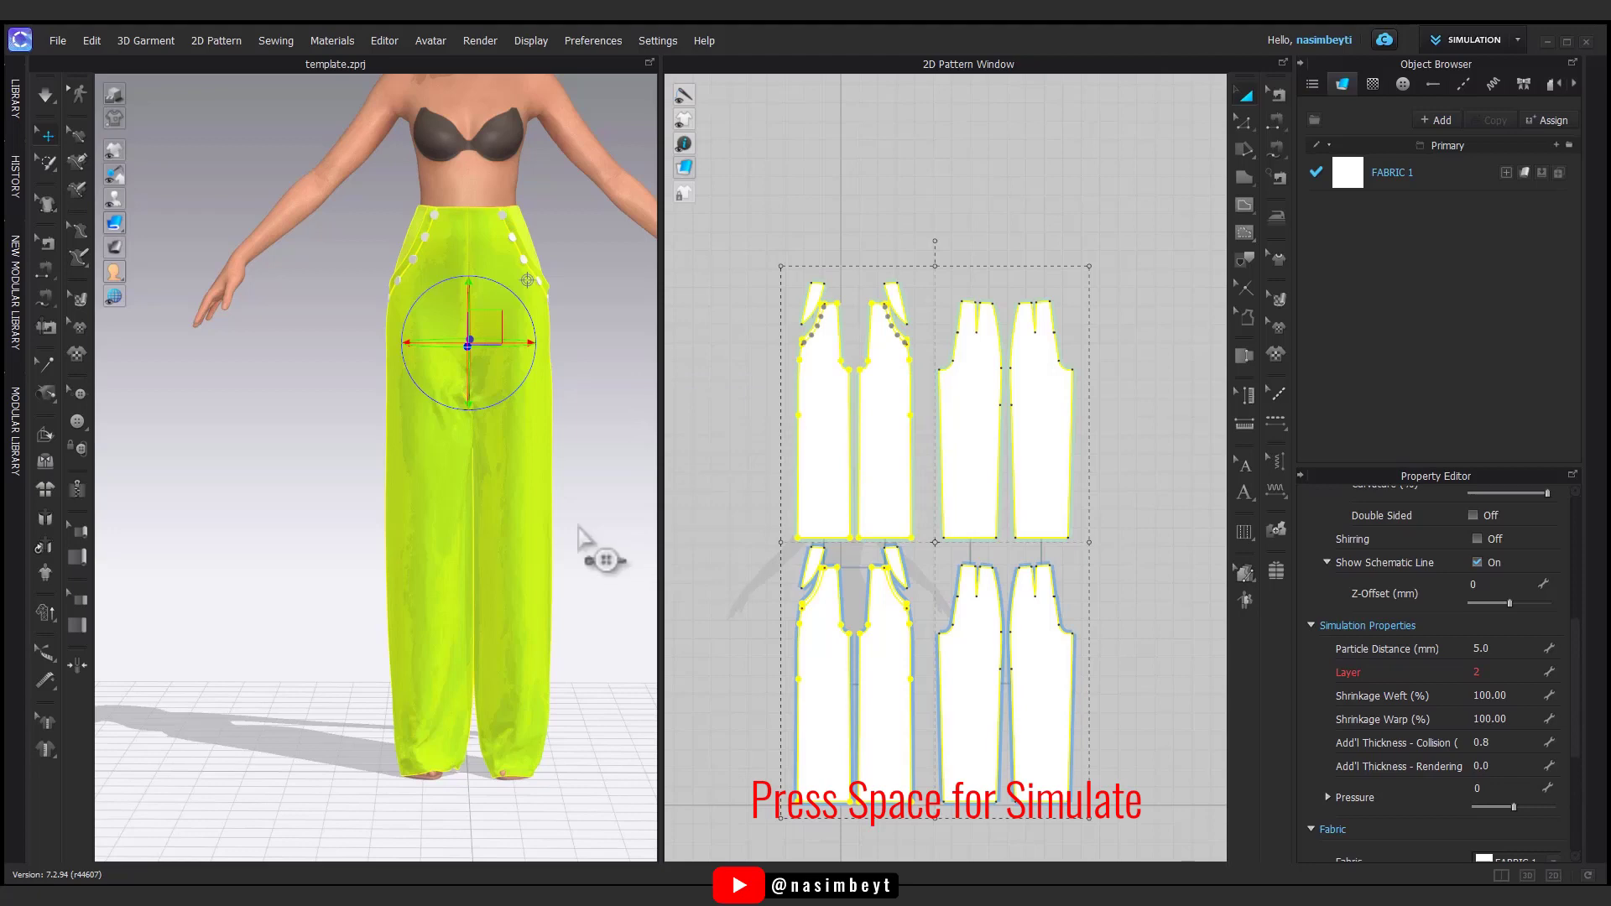
key("space")
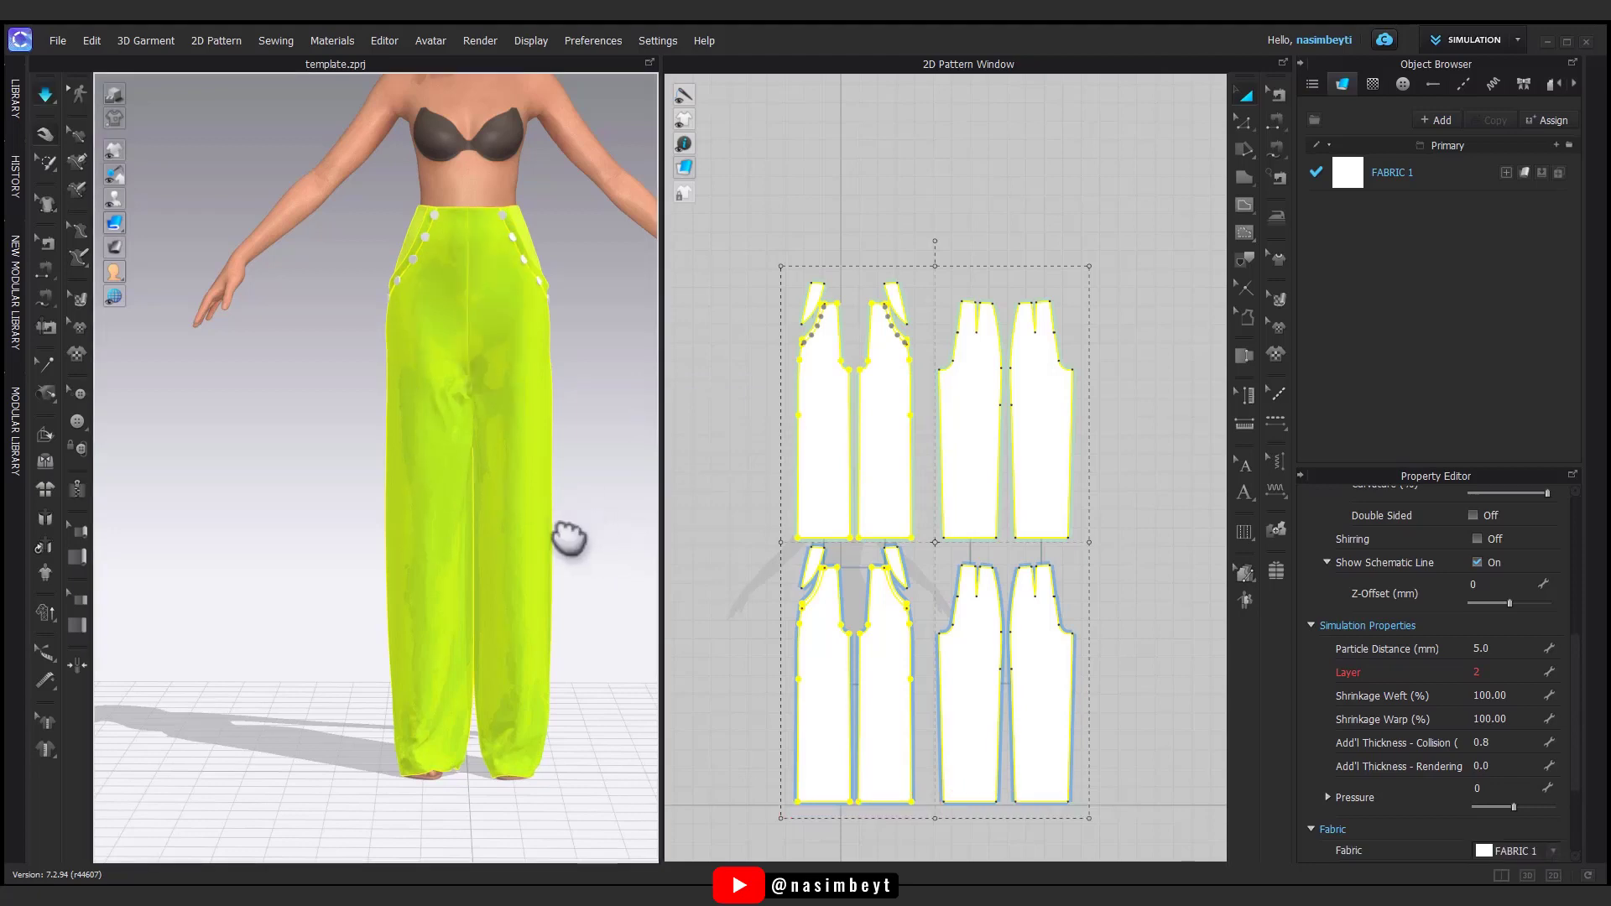
right_click_drag(593, 549, 532, 565)
left_click(502, 590)
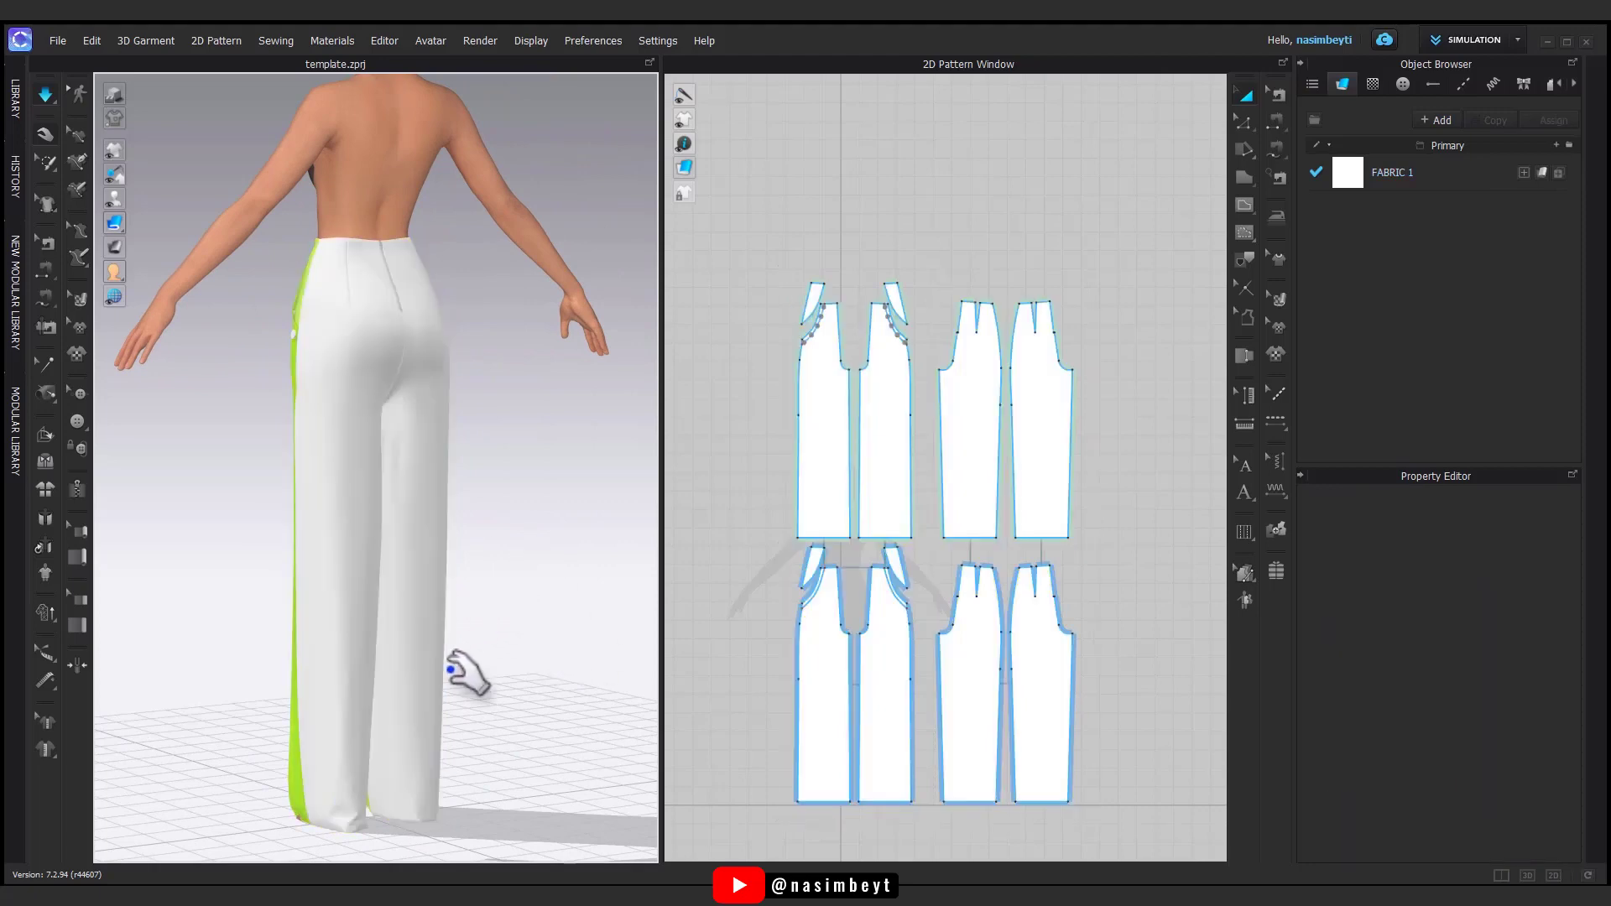
right_click_drag(455, 670, 801, 670)
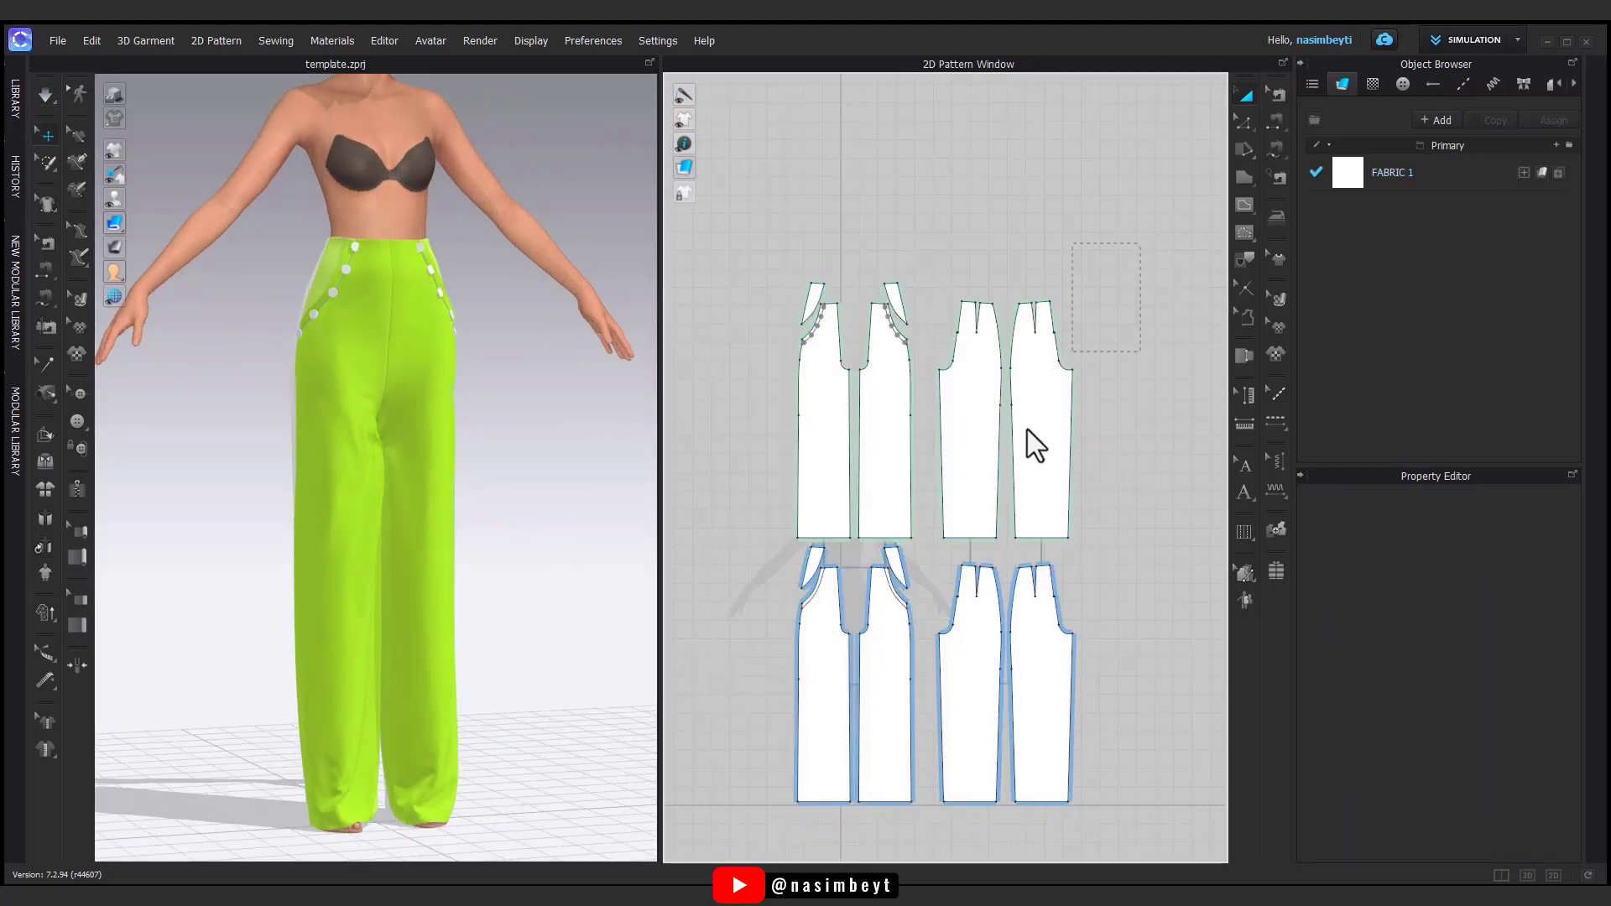
- Set the simulation layer of all pattern pieces in both rows to 0
key("ctrl+a")
double_click(1497, 672)
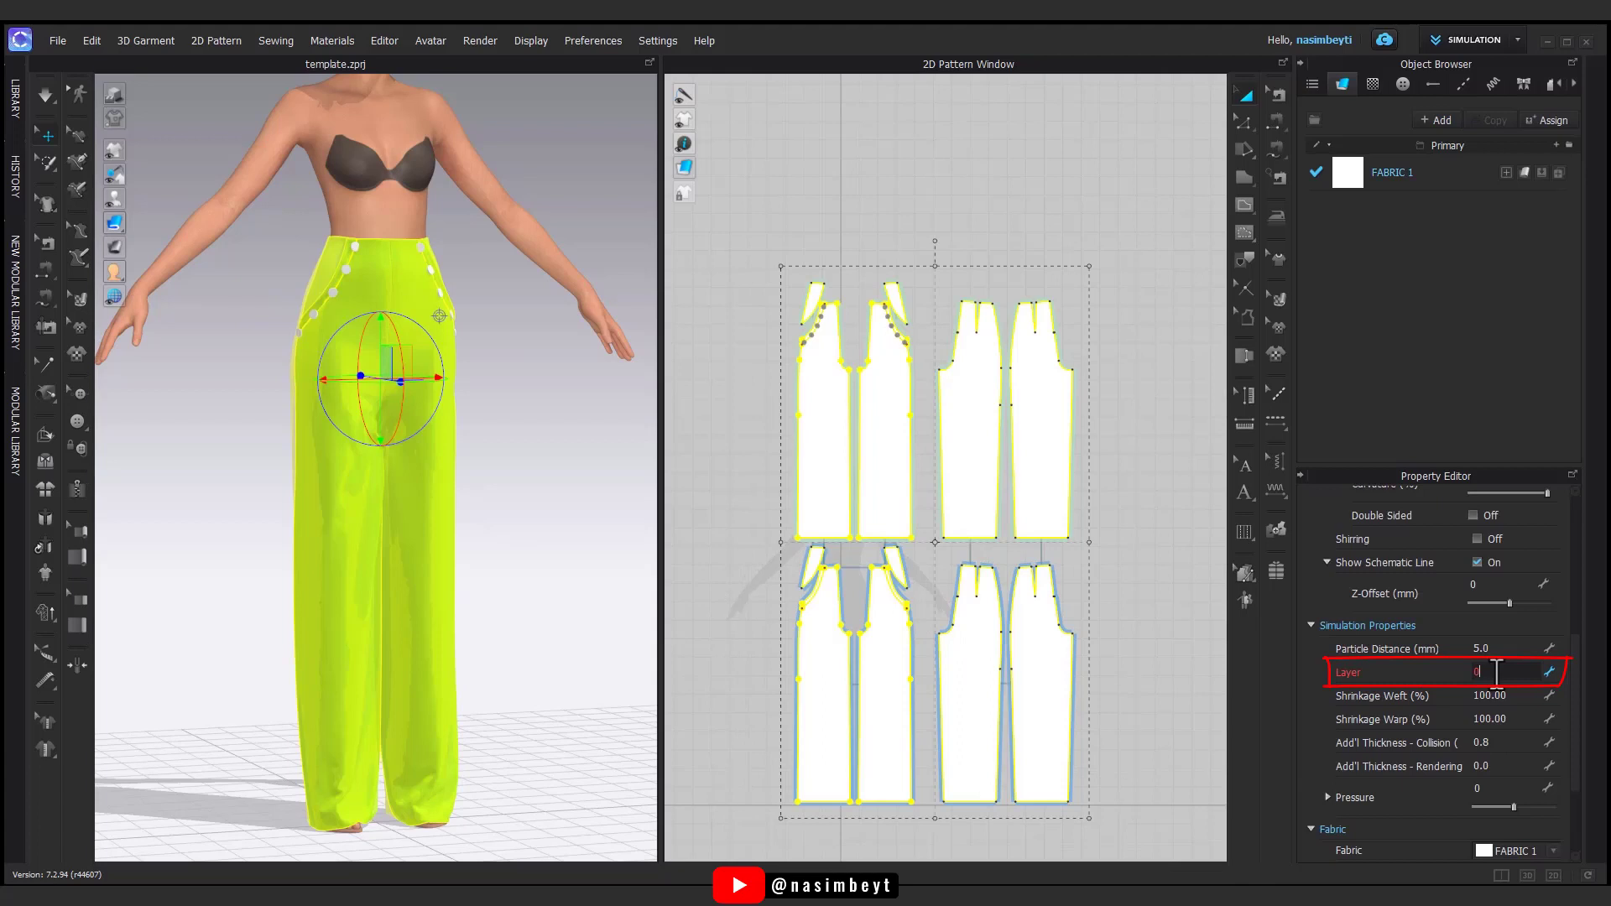
key("Return")
left_click(1118, 663)
- Simulate the trousers with the reset layers, pulling the fabric around the crotch on both front panels to smooth the wrinkles
key("space")
left_click(789, 517)
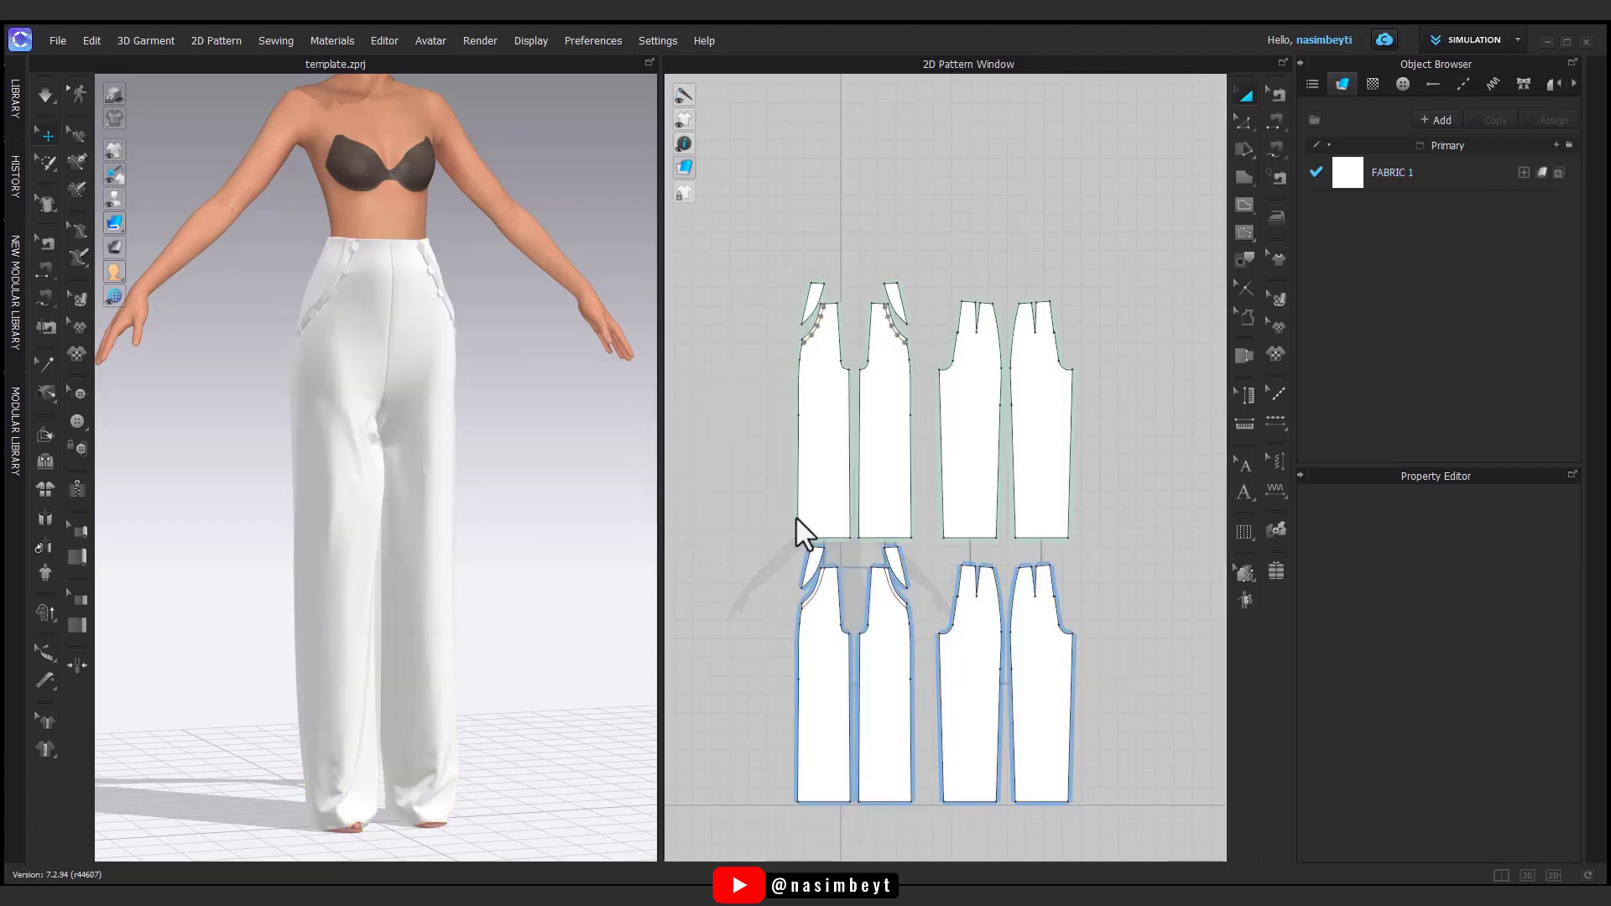
key("space")
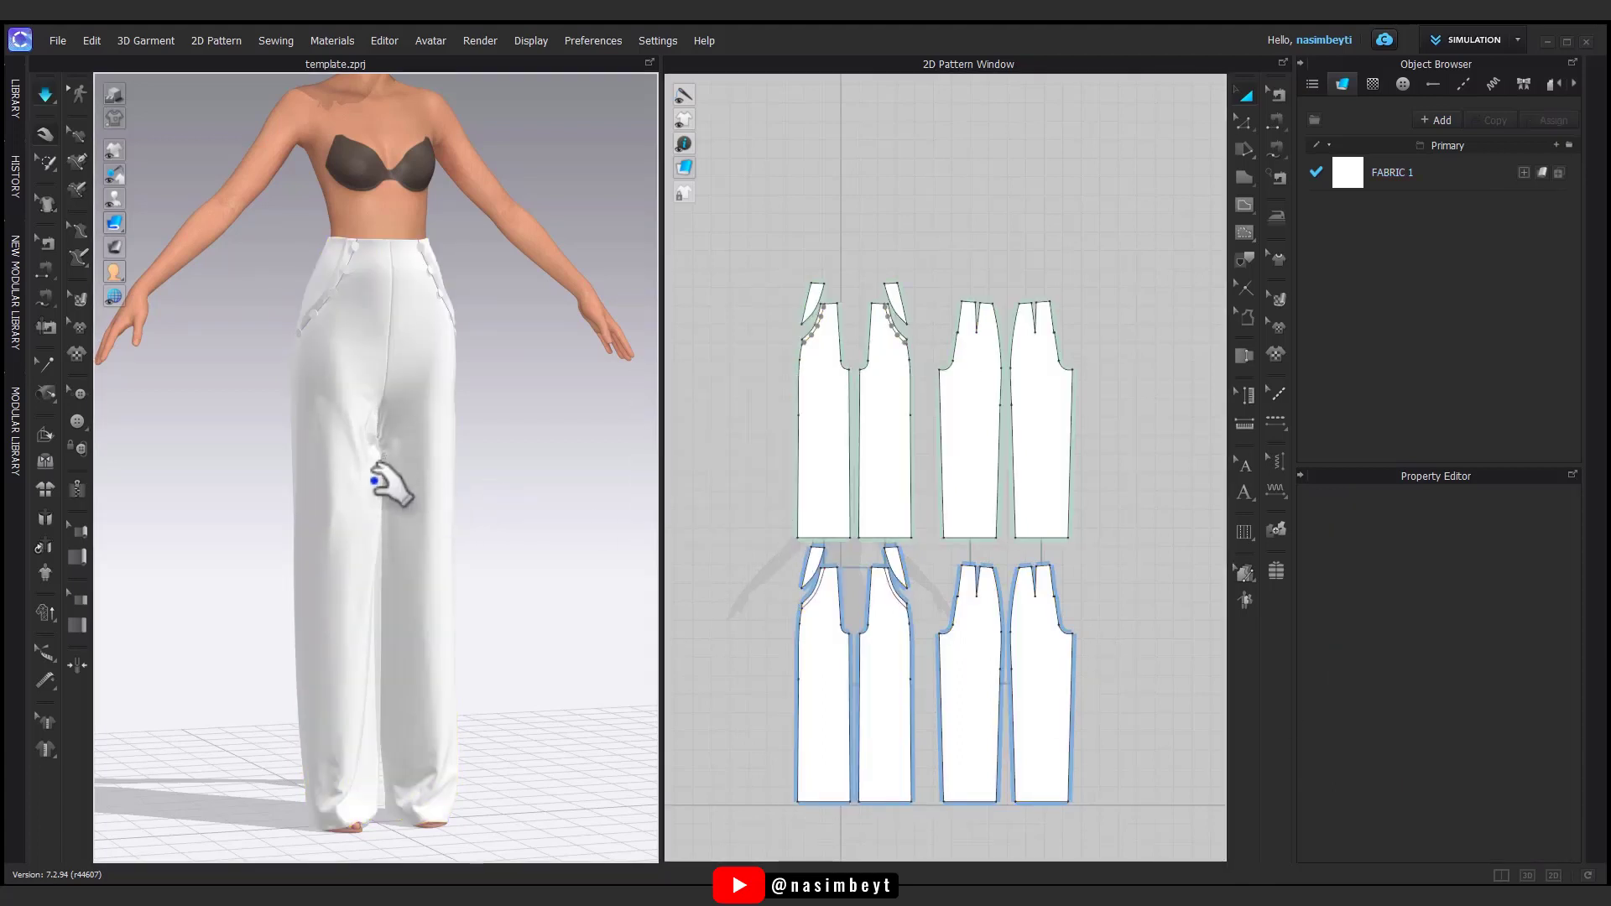
right_click_drag(468, 565, 379, 465)
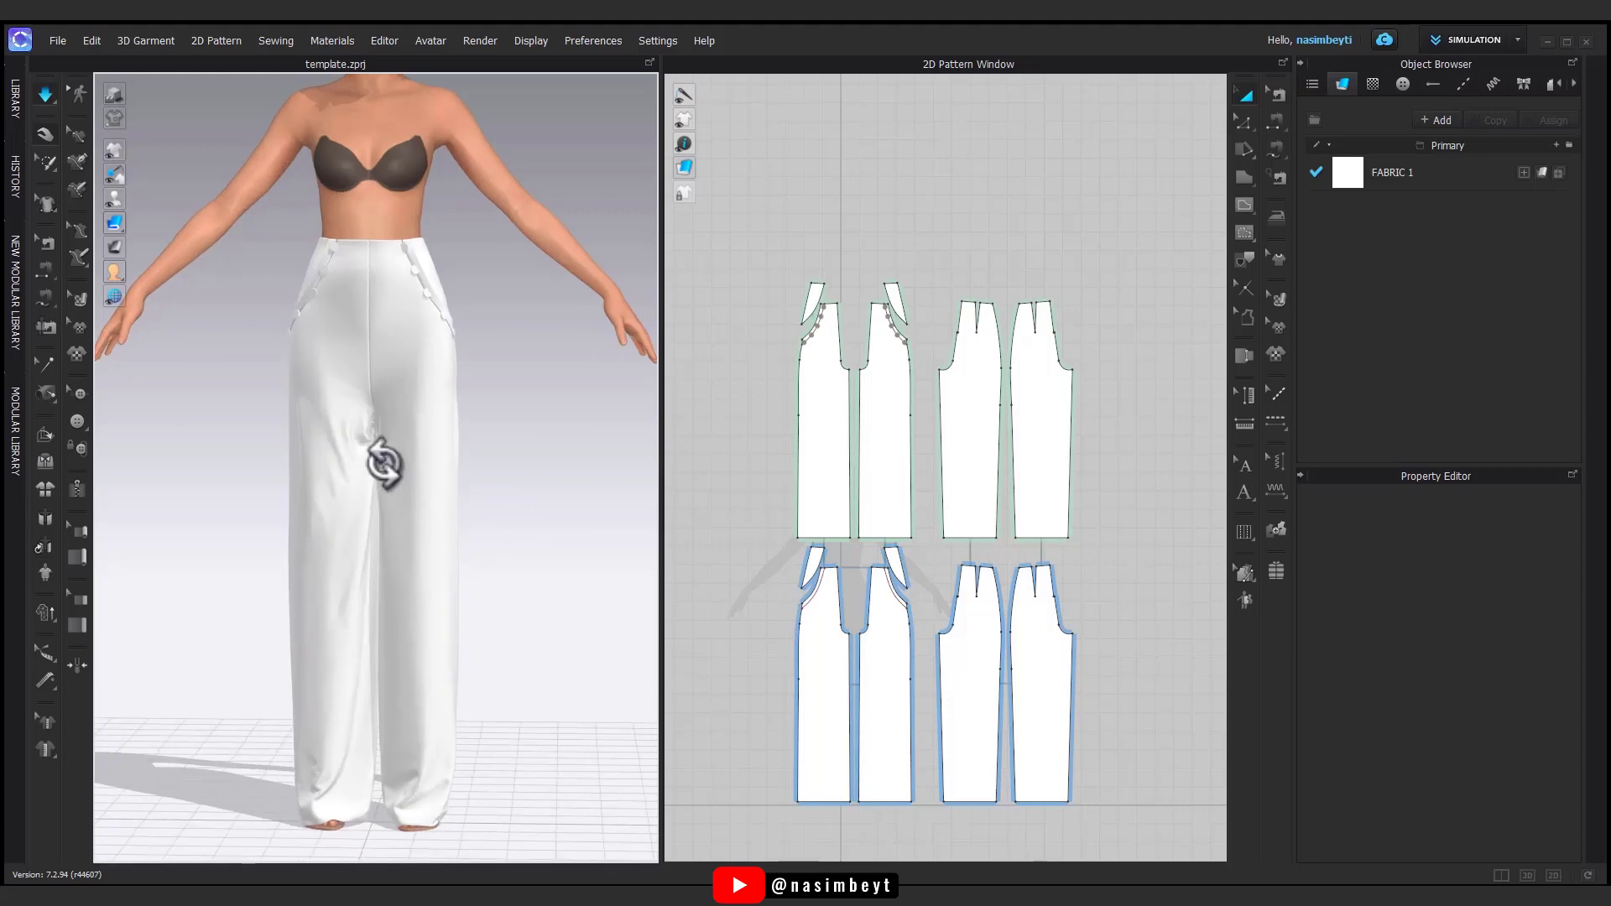
left_click(419, 461)
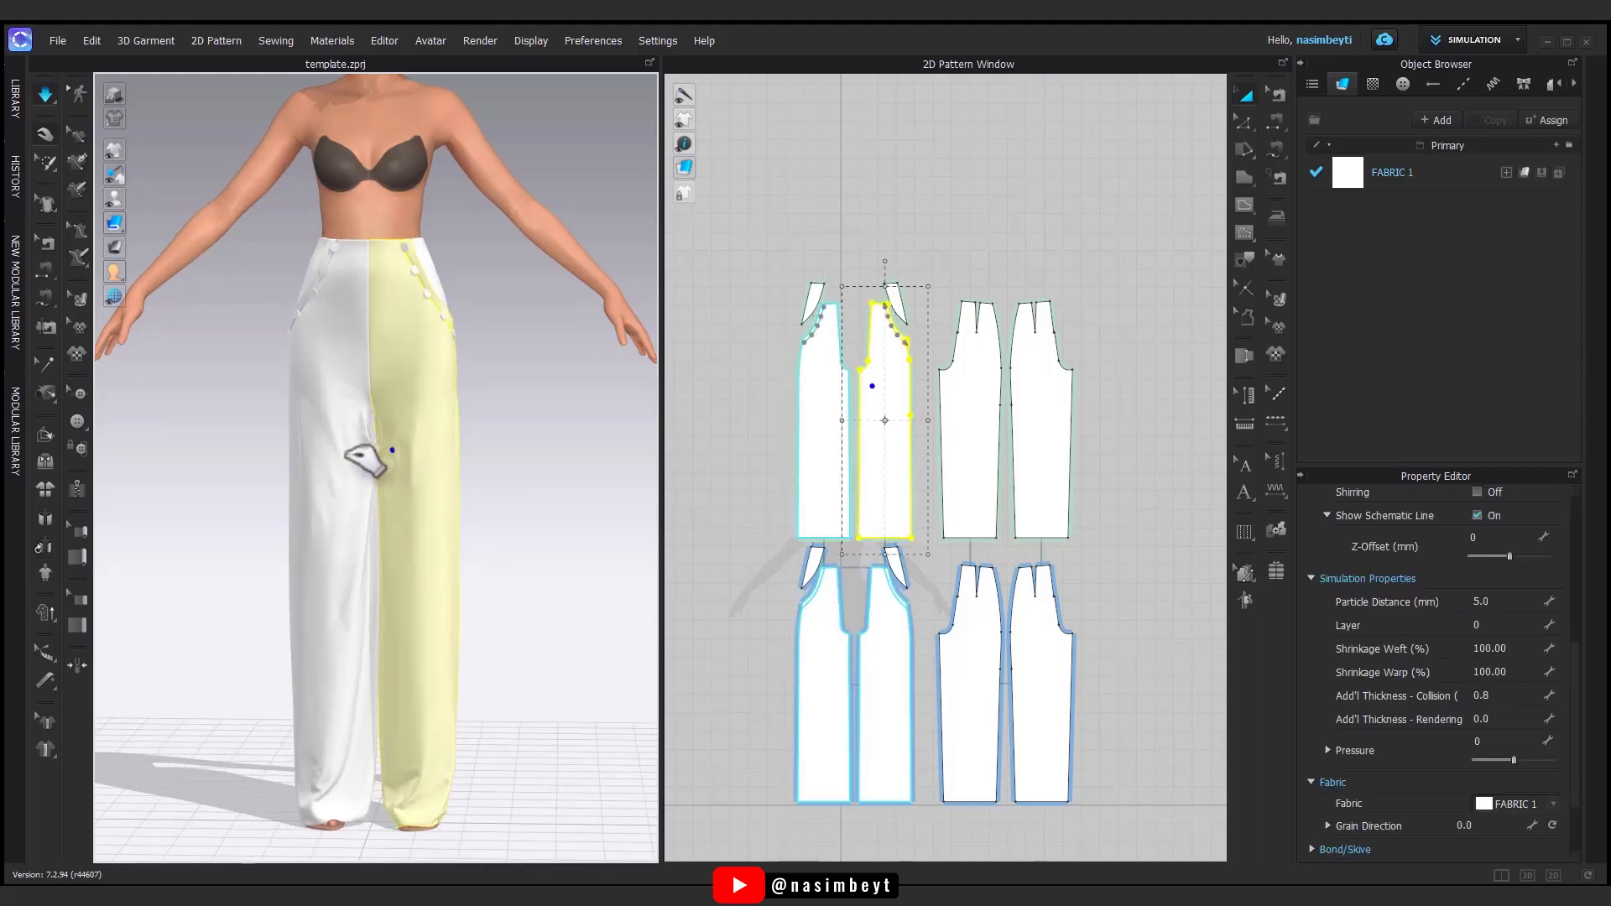
left_click(339, 455)
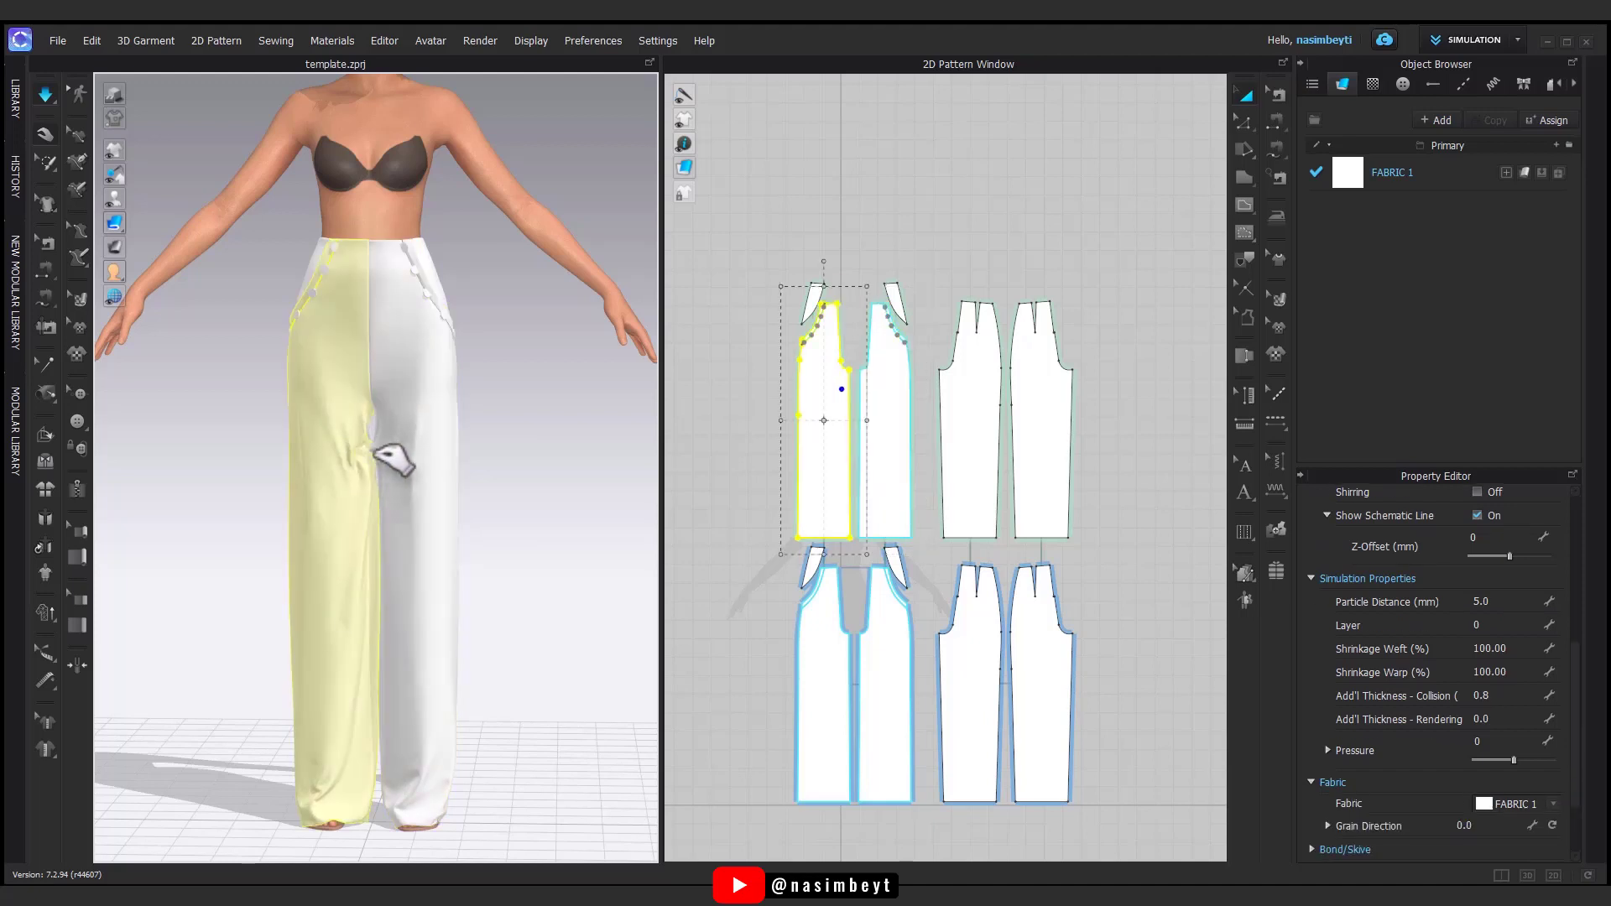
left_click(409, 461)
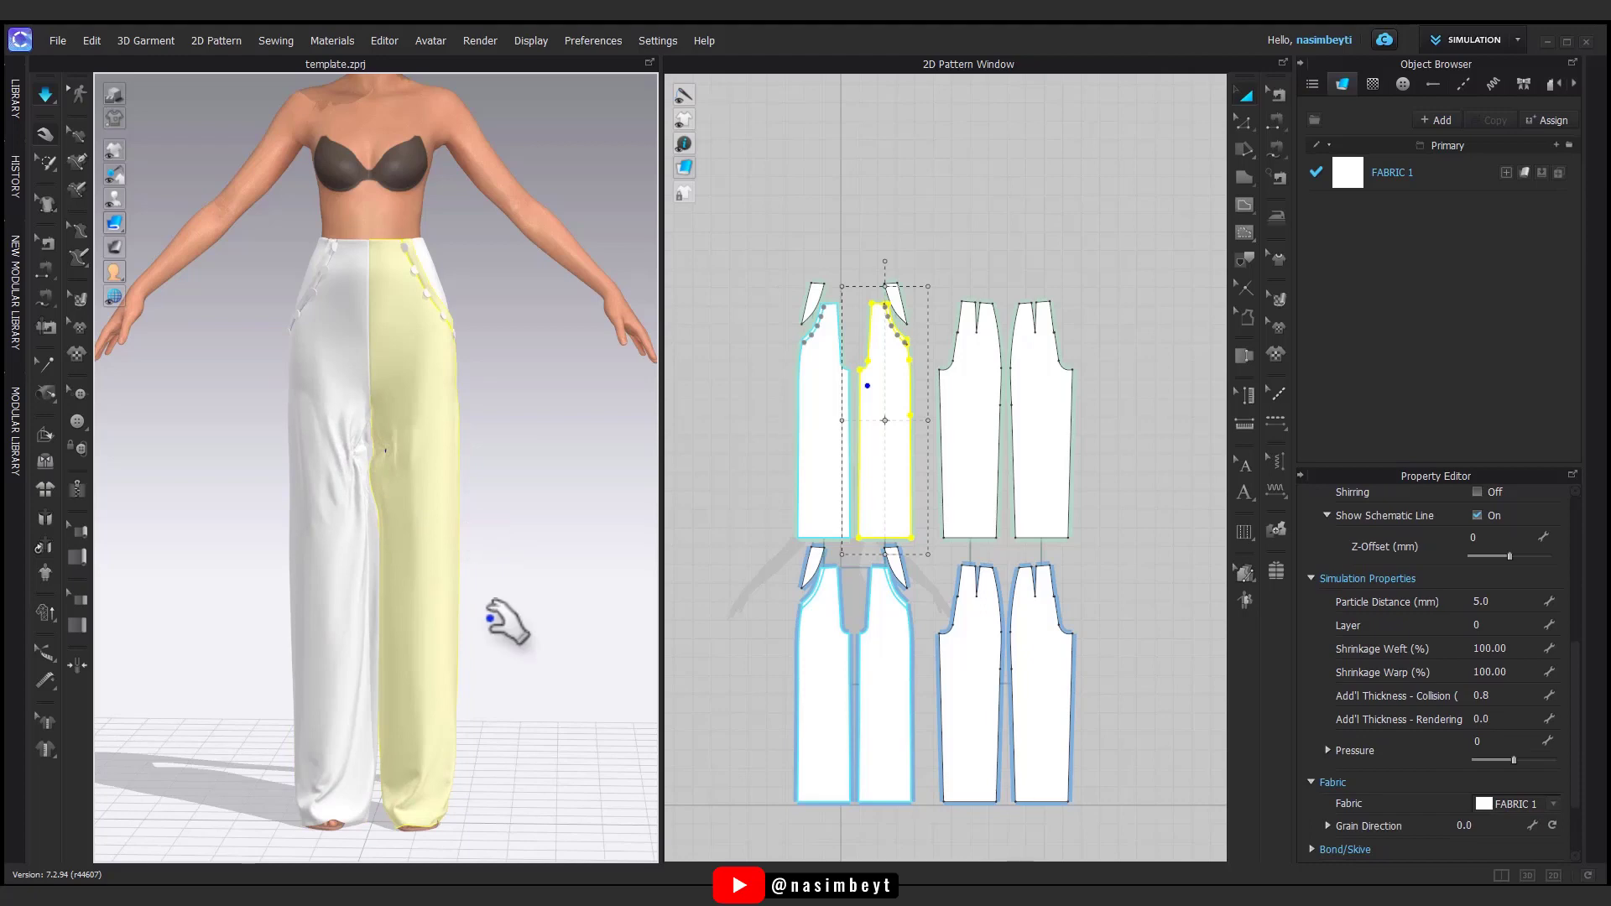
left_click(497, 617)
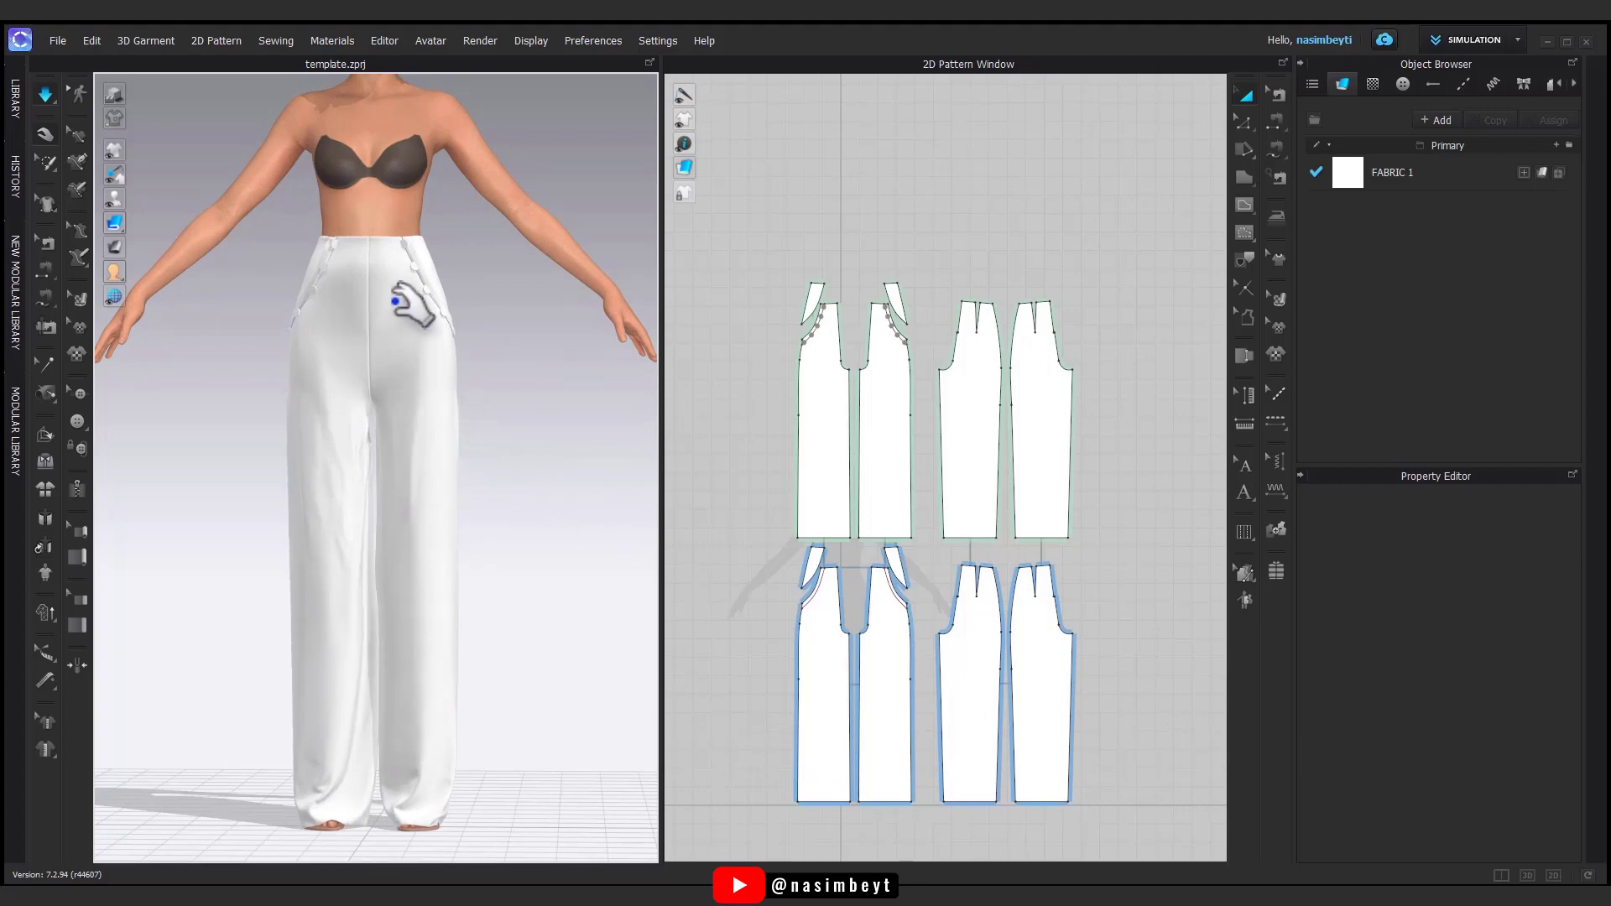
- Select all the pocket buttons on both front panels and set their thread length to -0.10 cm
key("space")
middle_click_drag(366, 268, 381, 403)
scroll(370, 405, "up", 5)
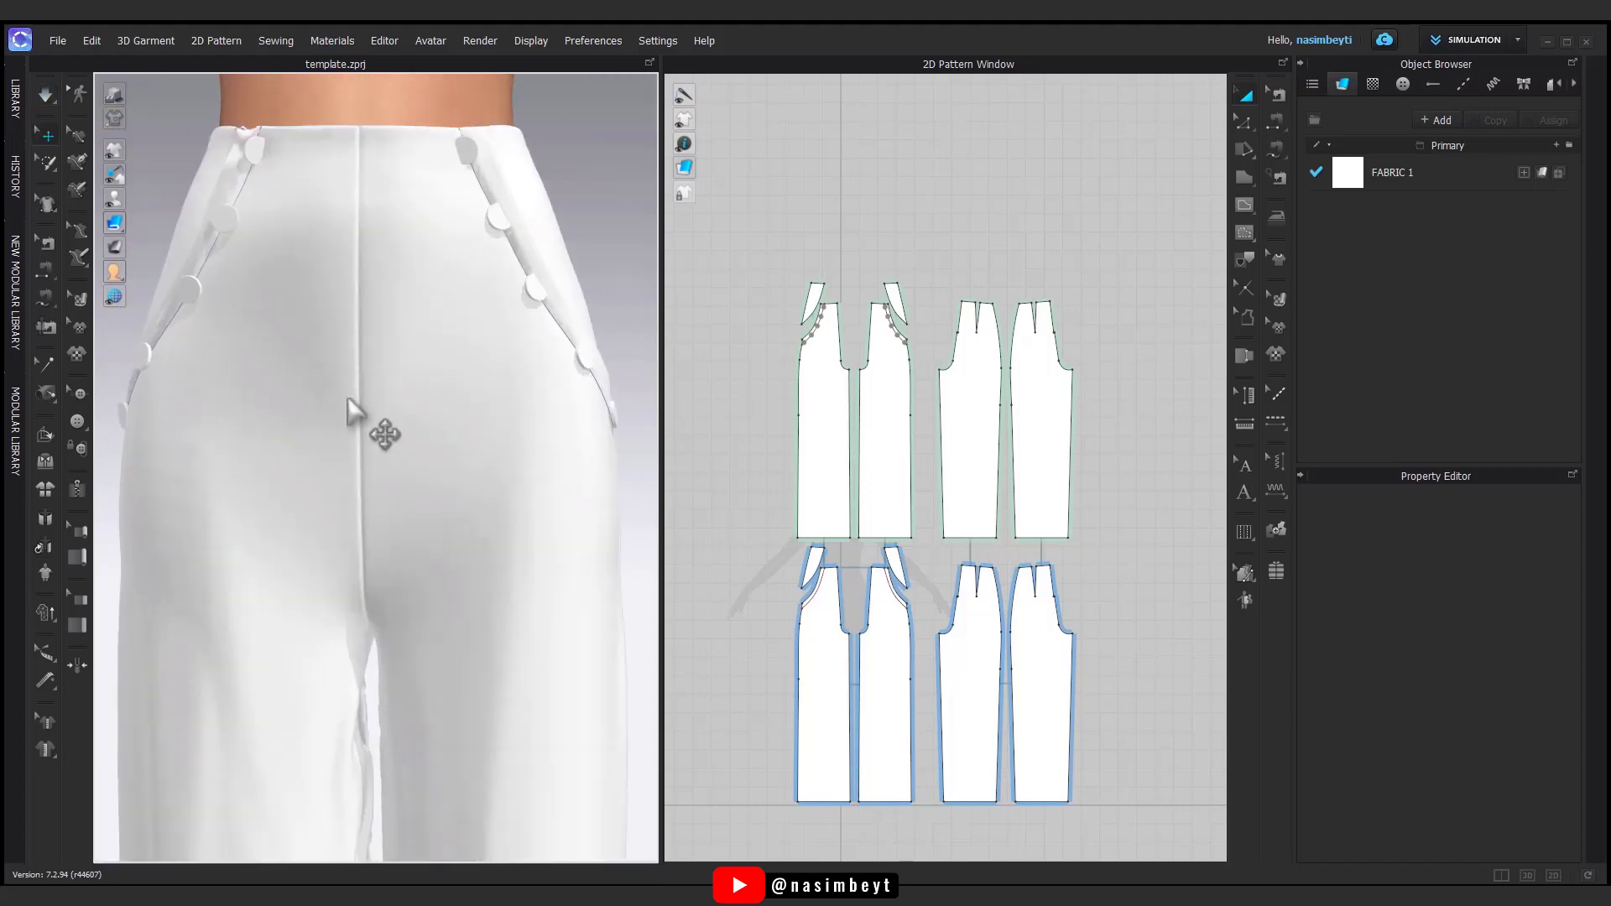
right_click_drag(351, 403, 537, 369)
left_click(80, 393)
left_click_drag(937, 245, 776, 374)
left_click(1515, 536)
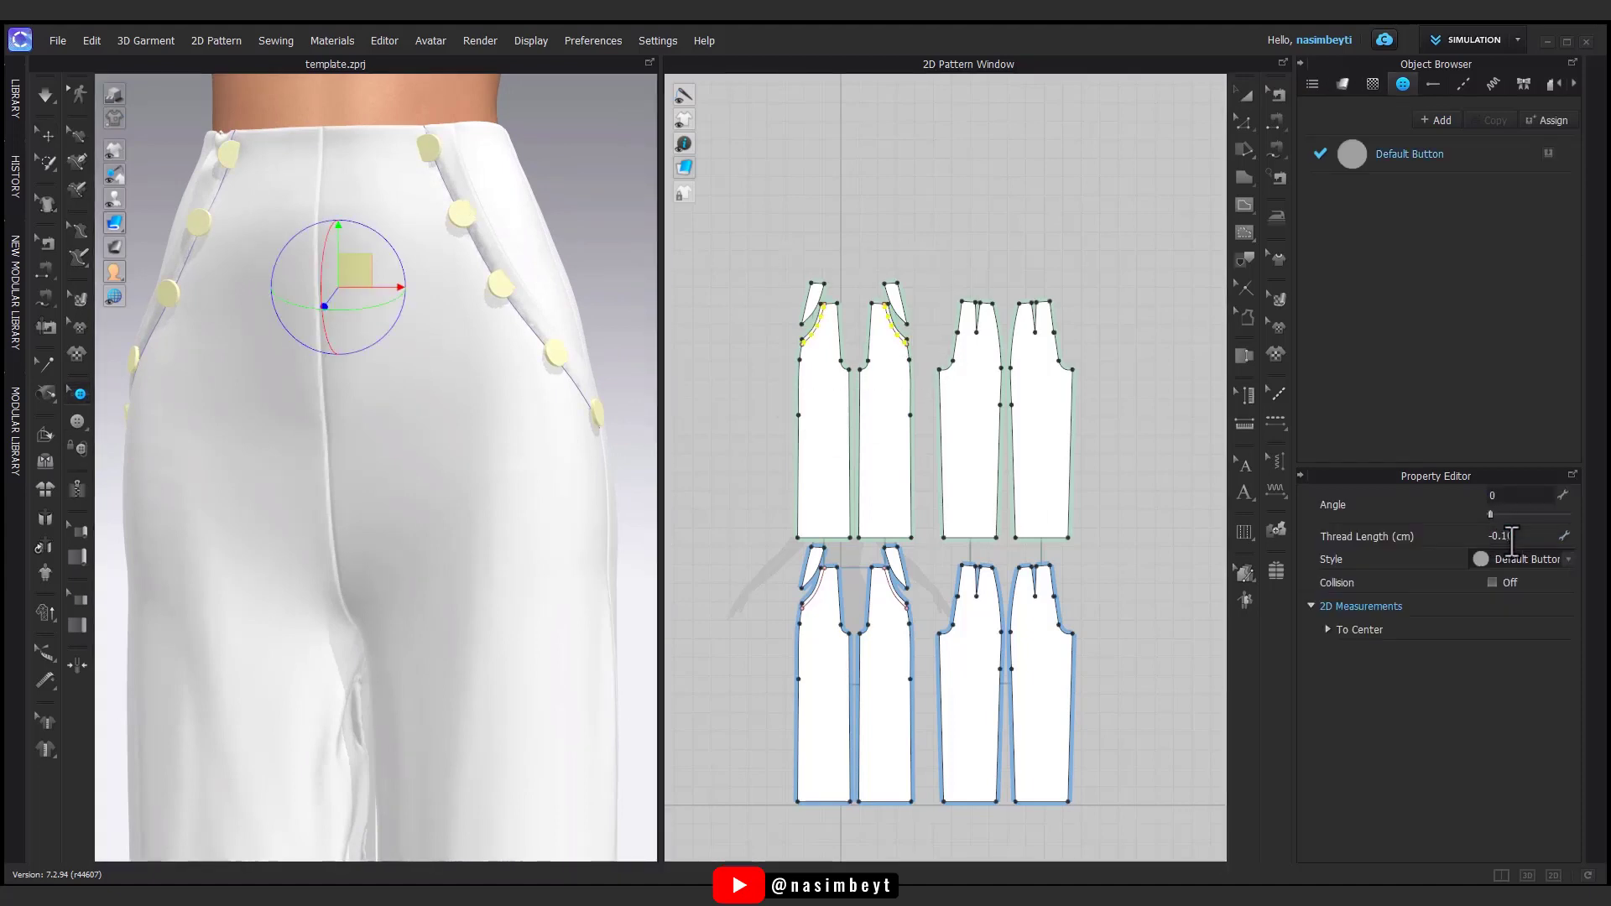
- Simulate the trousers with the shortened button threads, pulling the fabric at the waist corner of the avatar's right pocket
key("space")
left_click(764, 521)
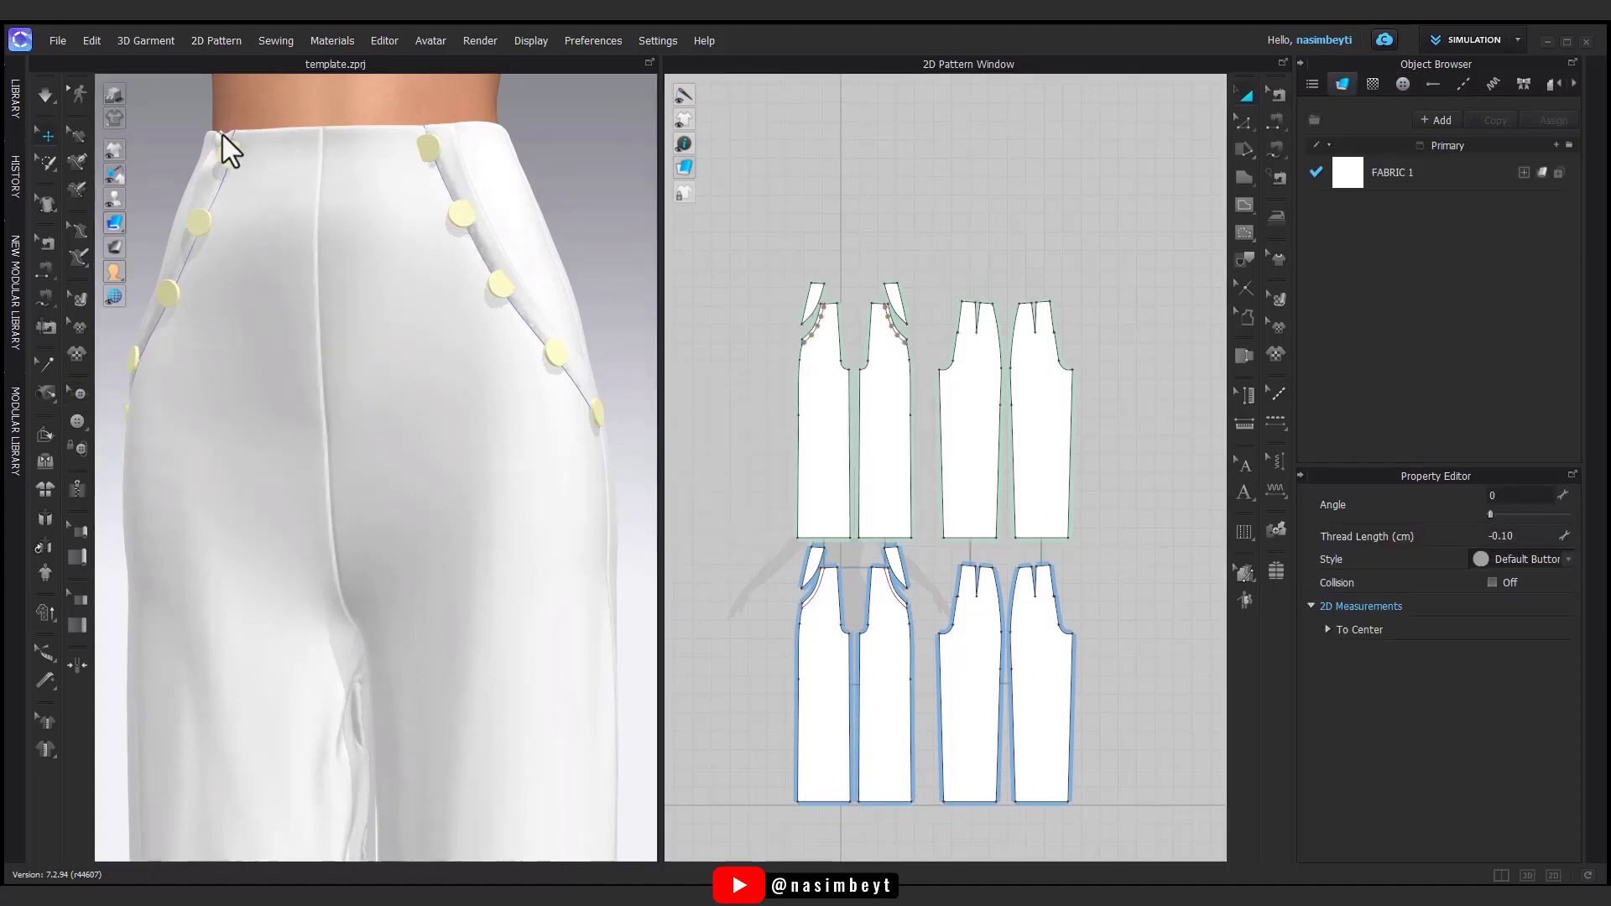
key("q")
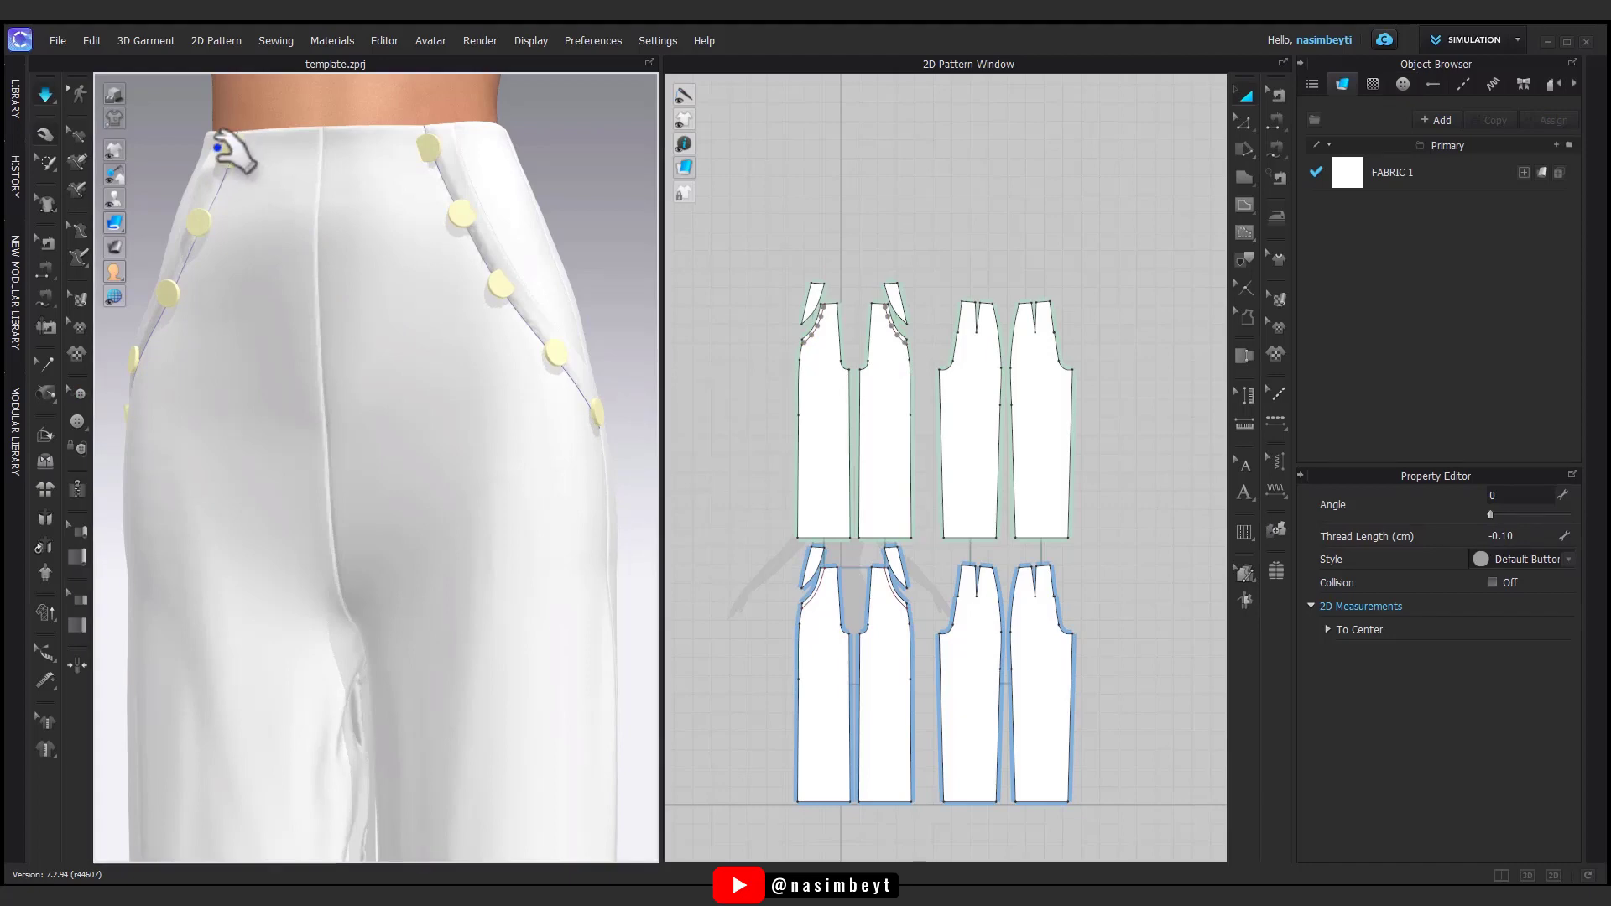
left_click(315, 205)
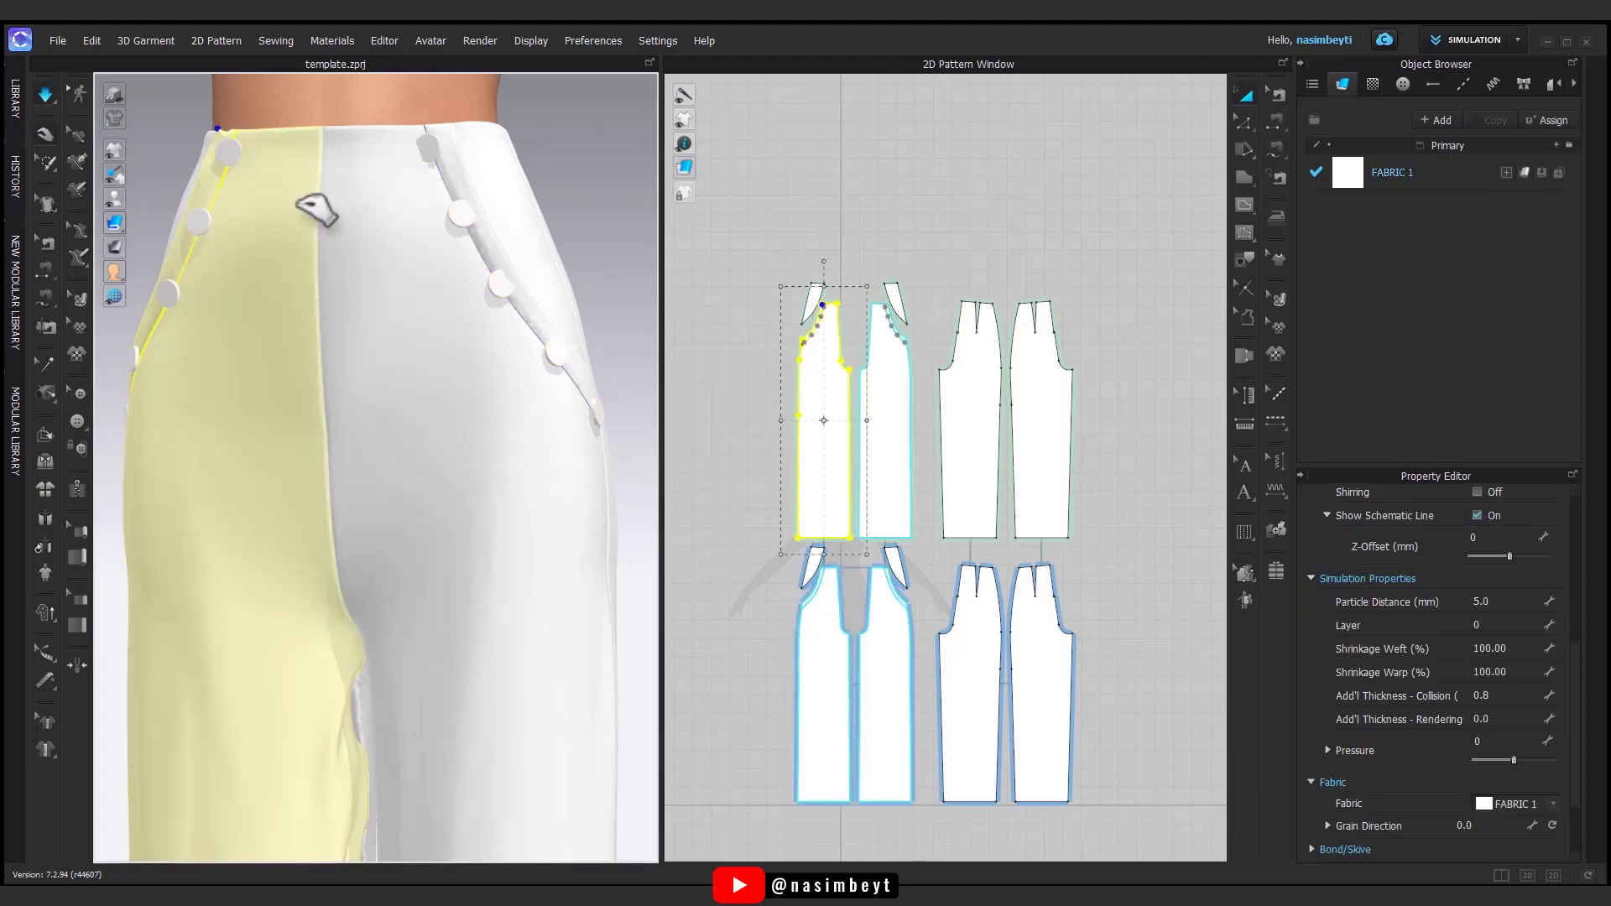
key("shift+b")
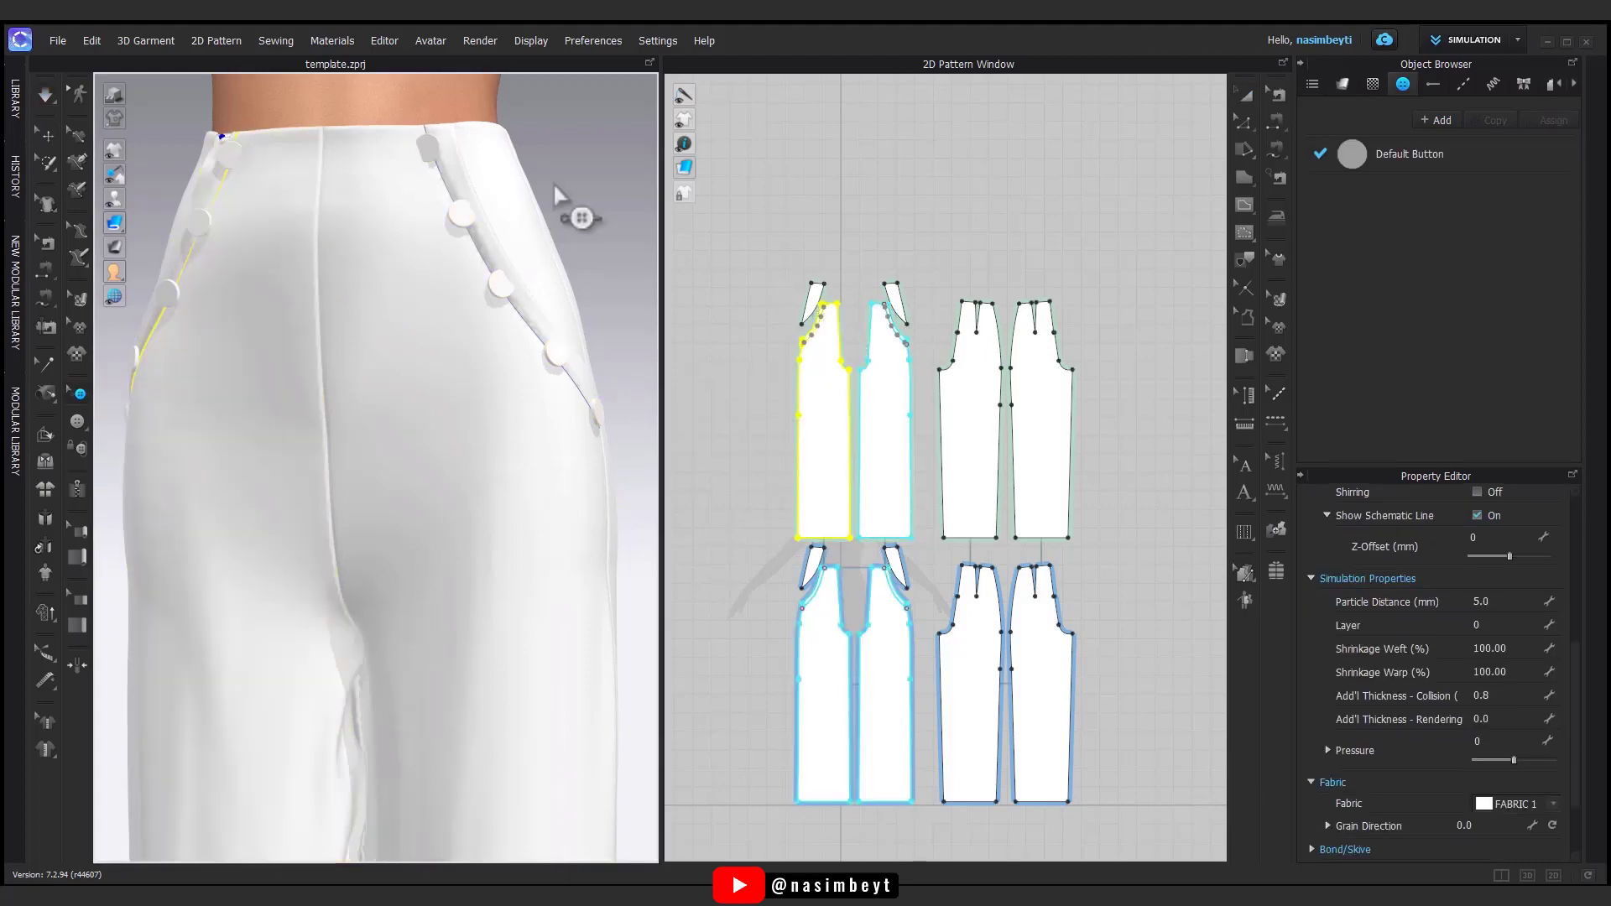
- Rotate the tilted buttons along the avatar's left pocket one by one so they sit flat against the fabric
left_click(557, 198)
right_click_drag(546, 252, 381, 423)
scroll(381, 423, "up", 3)
middle_click_drag(394, 113, 325, 270)
scroll(325, 270, "up", 2)
scroll(326, 269, "down", 3)
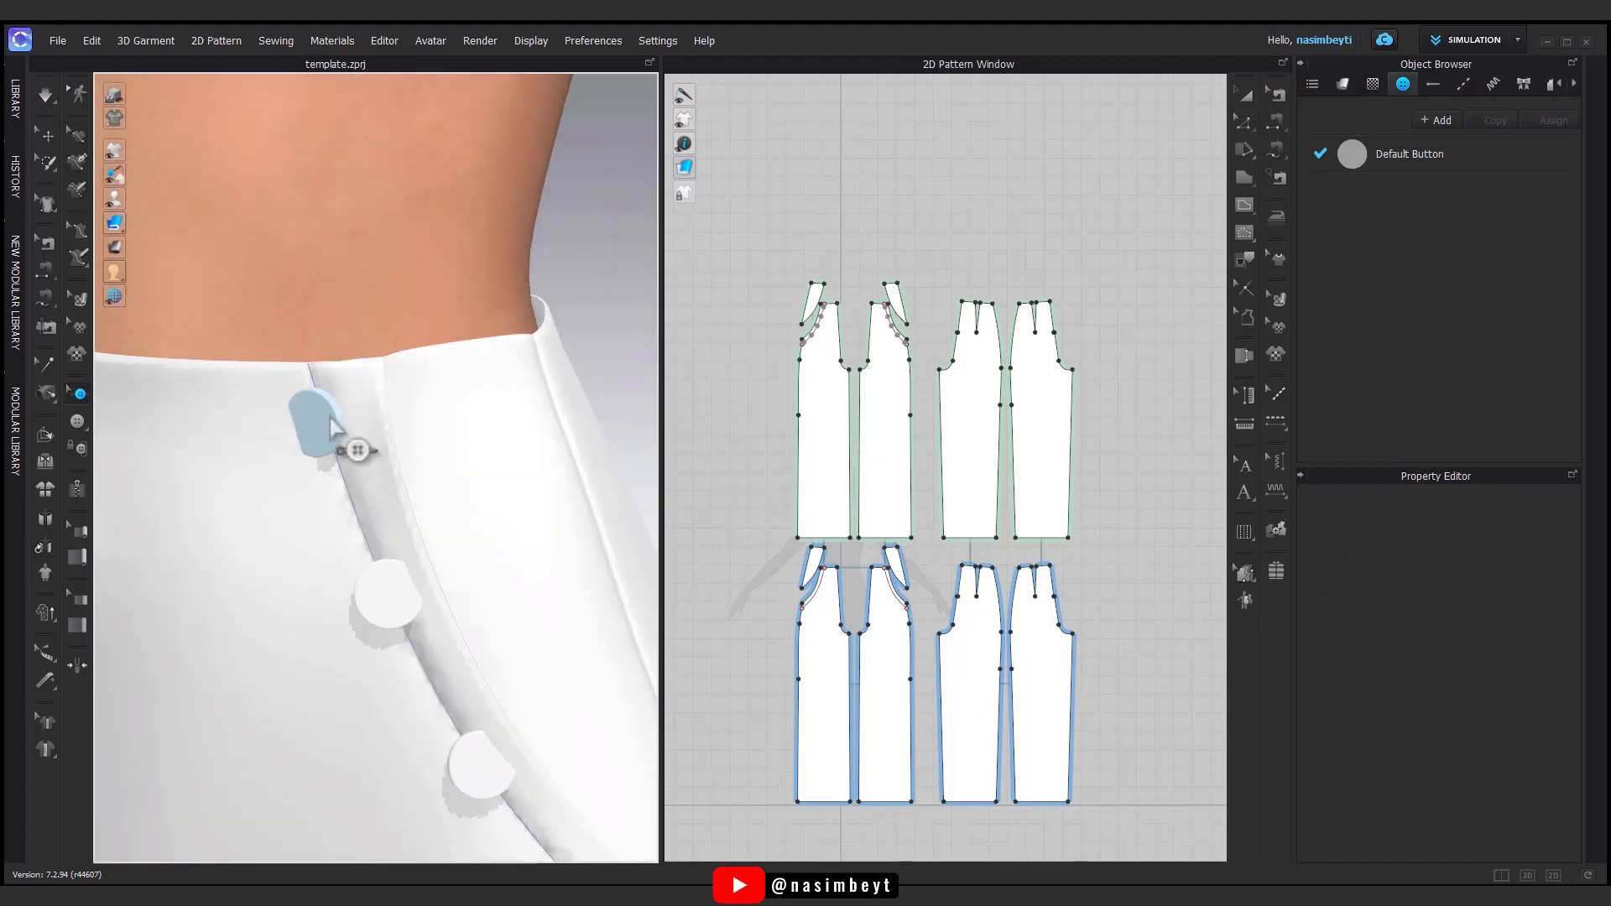
left_click(332, 433)
scroll(385, 431, "up", 1)
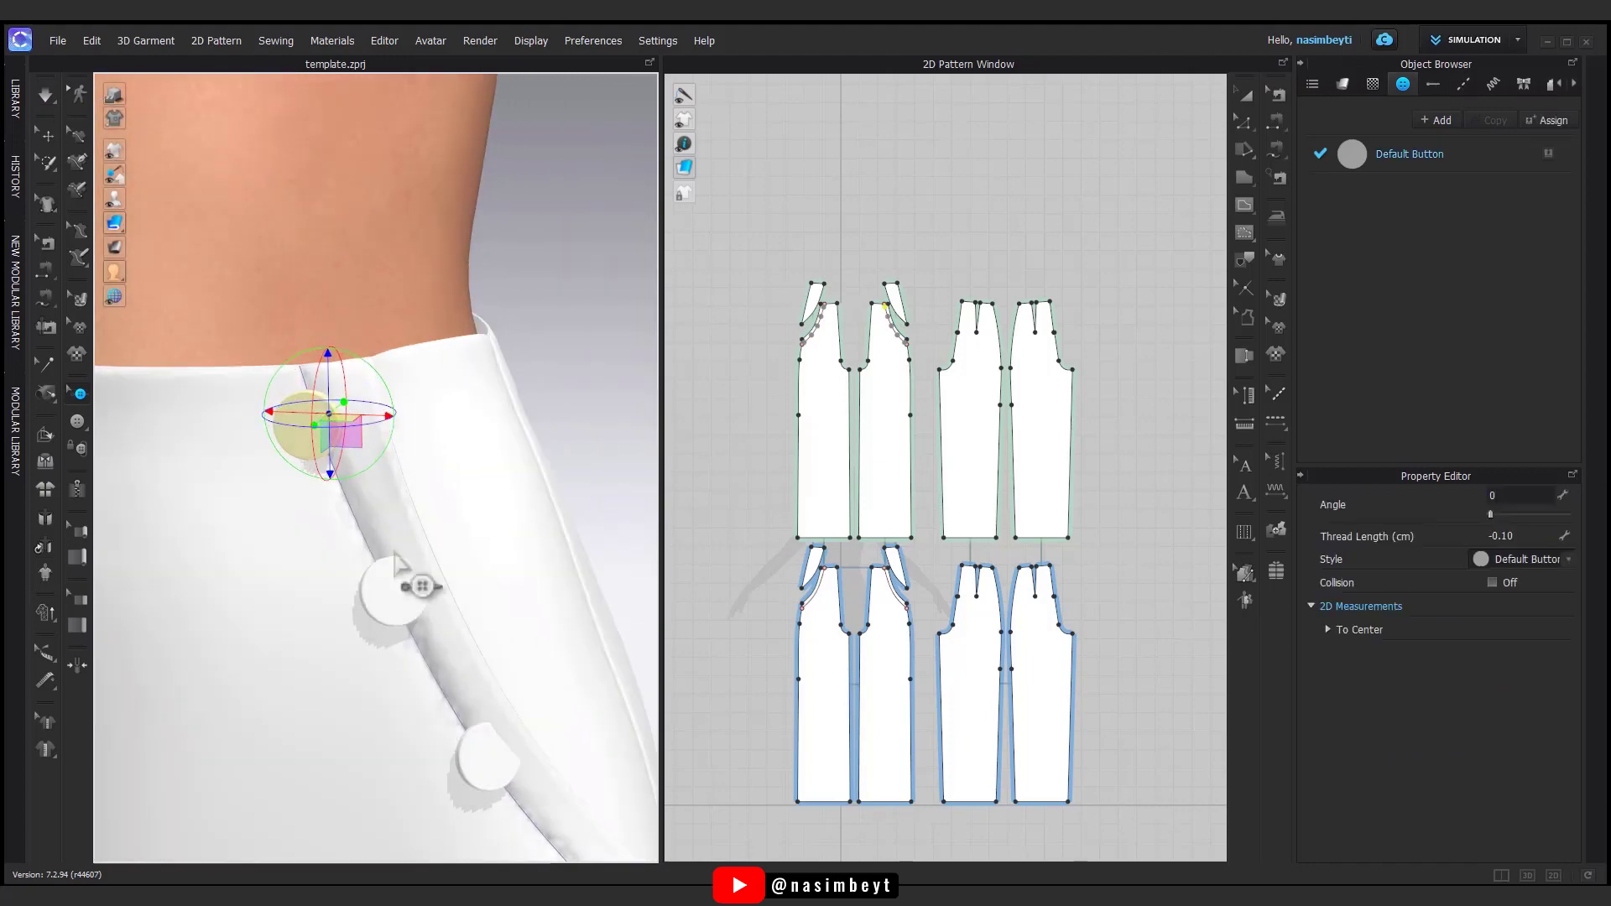
left_click(394, 570)
mouse_move(394, 579)
right_mouse_down()
mouse_move(388, 608)
mouse_move(411, 561)
right_mouse_up()
middle_click_drag(411, 587, 353, 424)
left_click(450, 570)
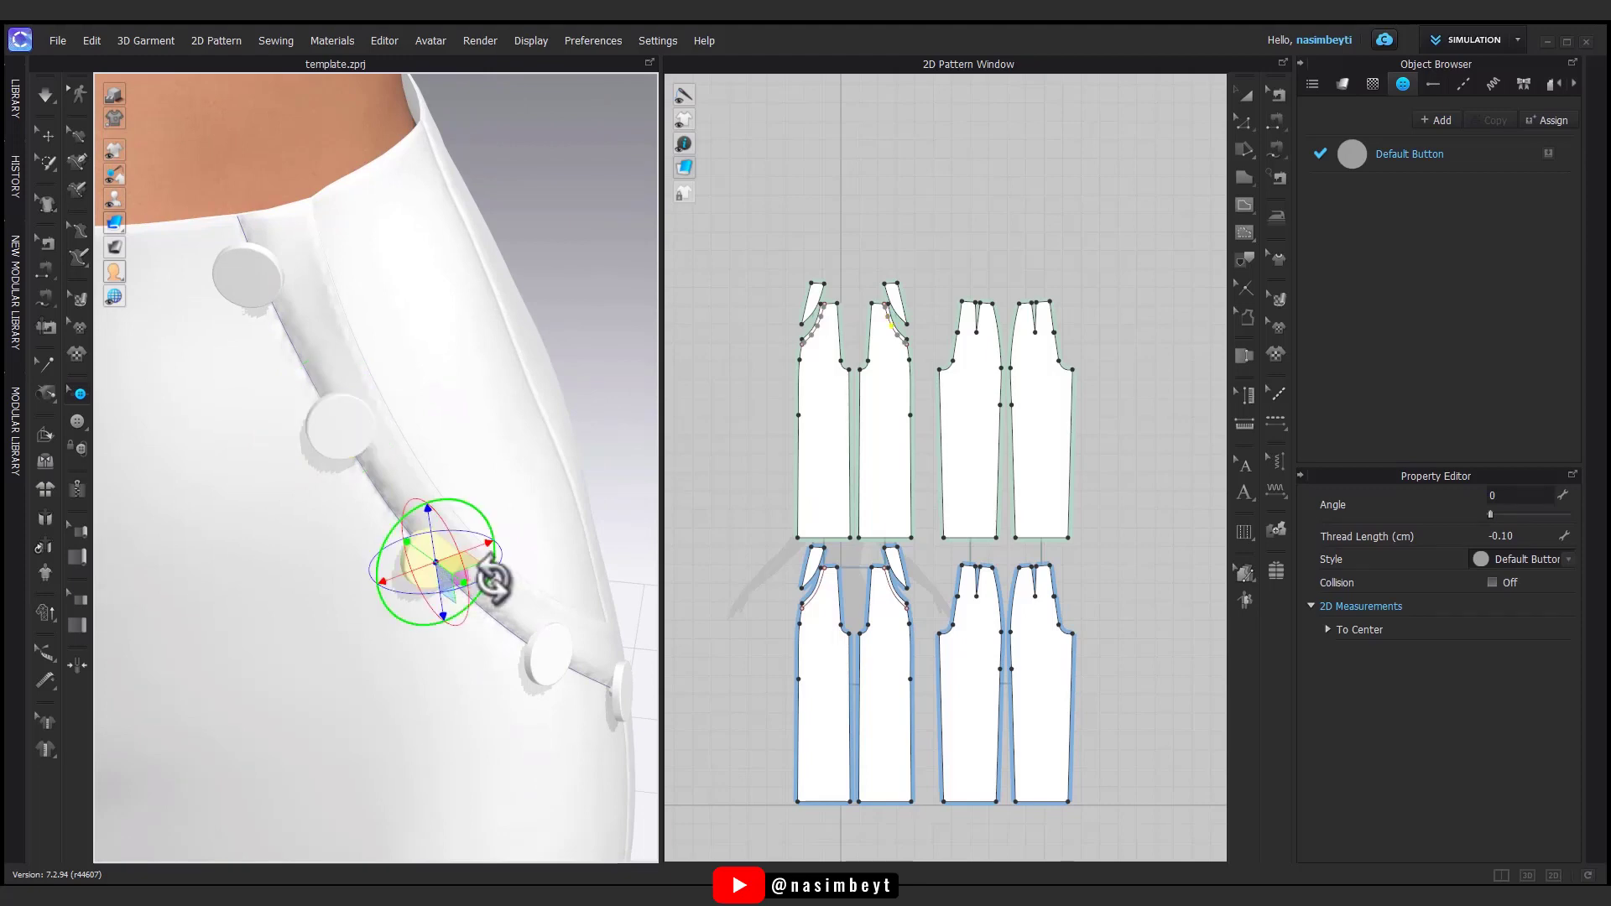
left_click(554, 659)
- Straighten the top button of the avatar's right pocket and check the buttons on both sides
right_click_drag(654, 713, 604, 587)
scroll(504, 623, "down", 3)
scroll(277, 235, "up", 1)
middle_click_drag(277, 235, 364, 366)
left_click(361, 361)
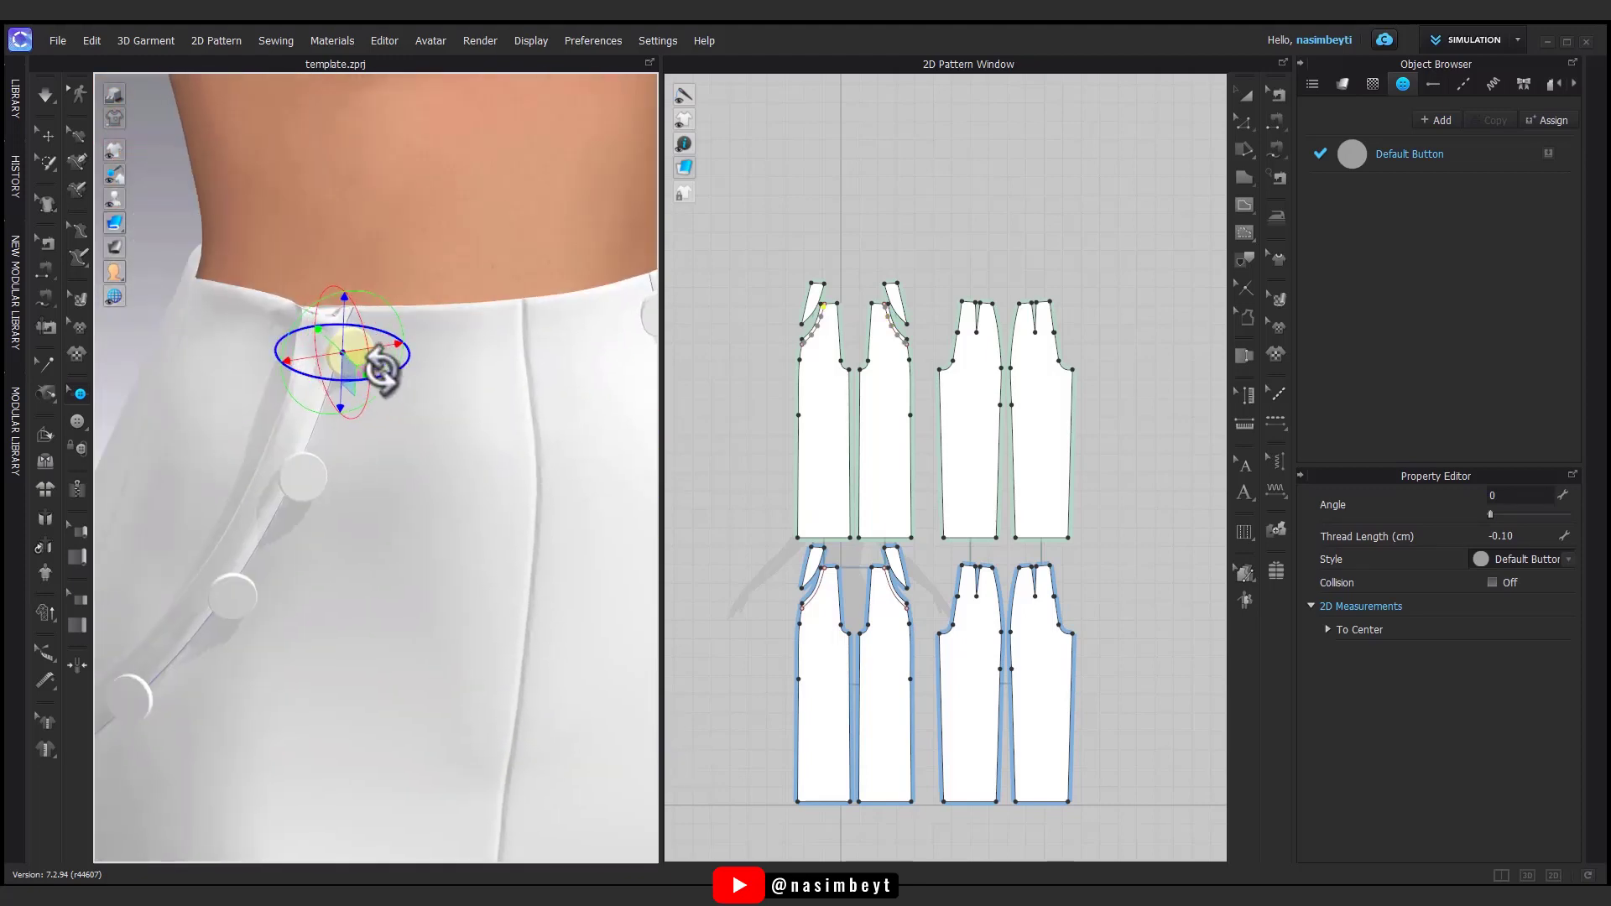
right_click_drag(390, 352, 403, 457)
scroll(402, 458, "down", 3)
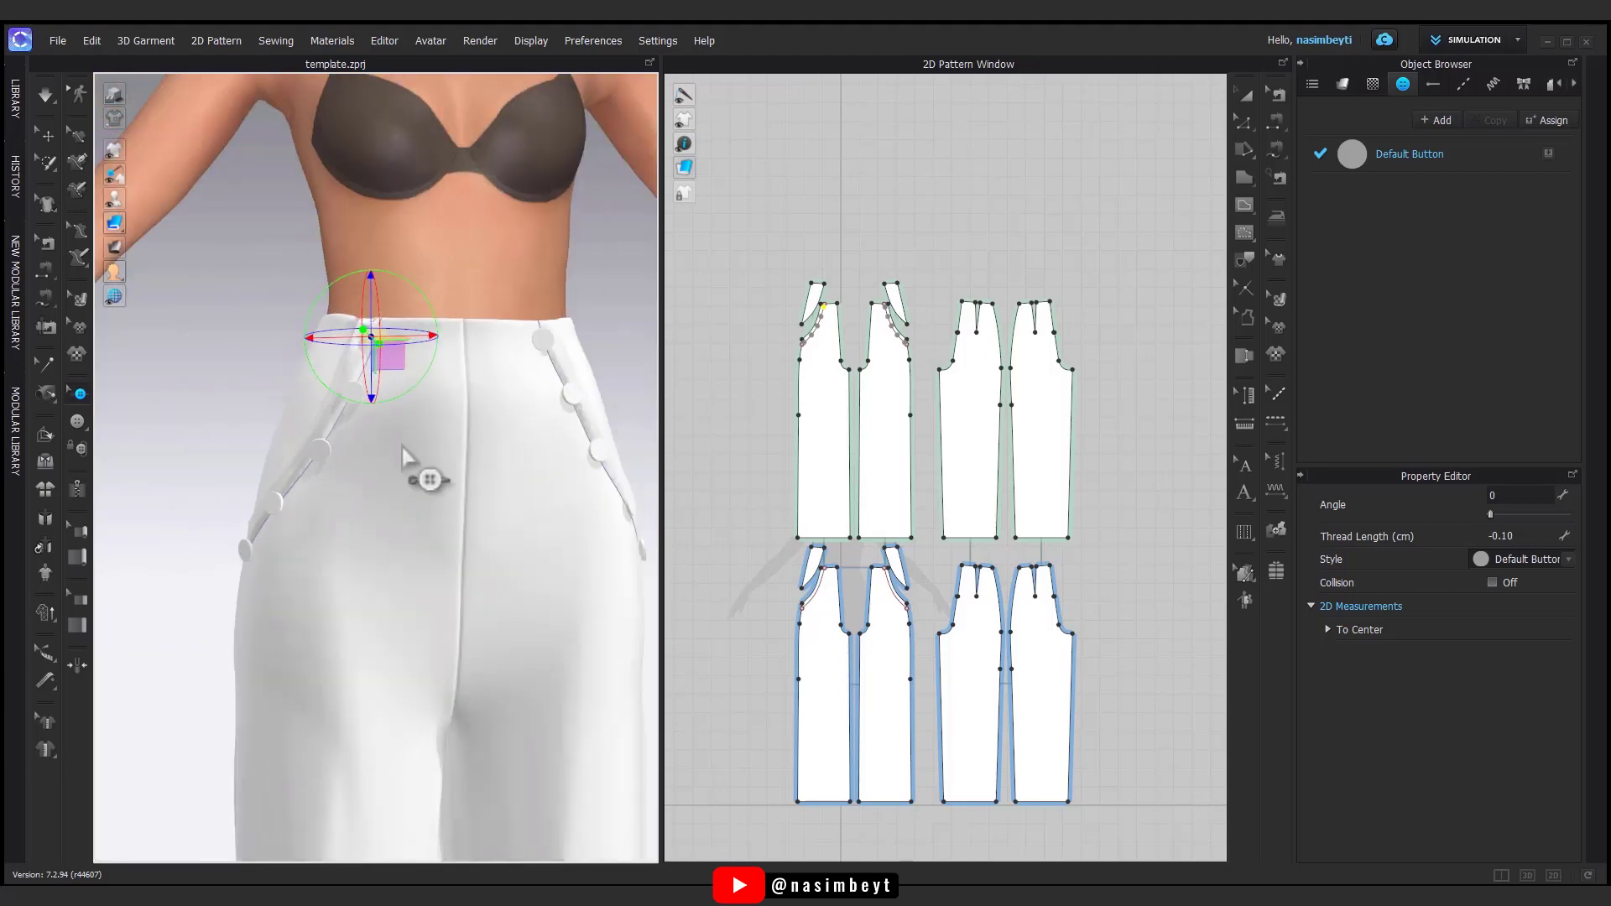
middle_click_drag(403, 458, 403, 336)
left_click(611, 493)
- Delete all baselines from the patterns
left_click(1243, 96)
right_click_drag(408, 530, 421, 482)
scroll(421, 481, "down", 2)
right_click(748, 406)
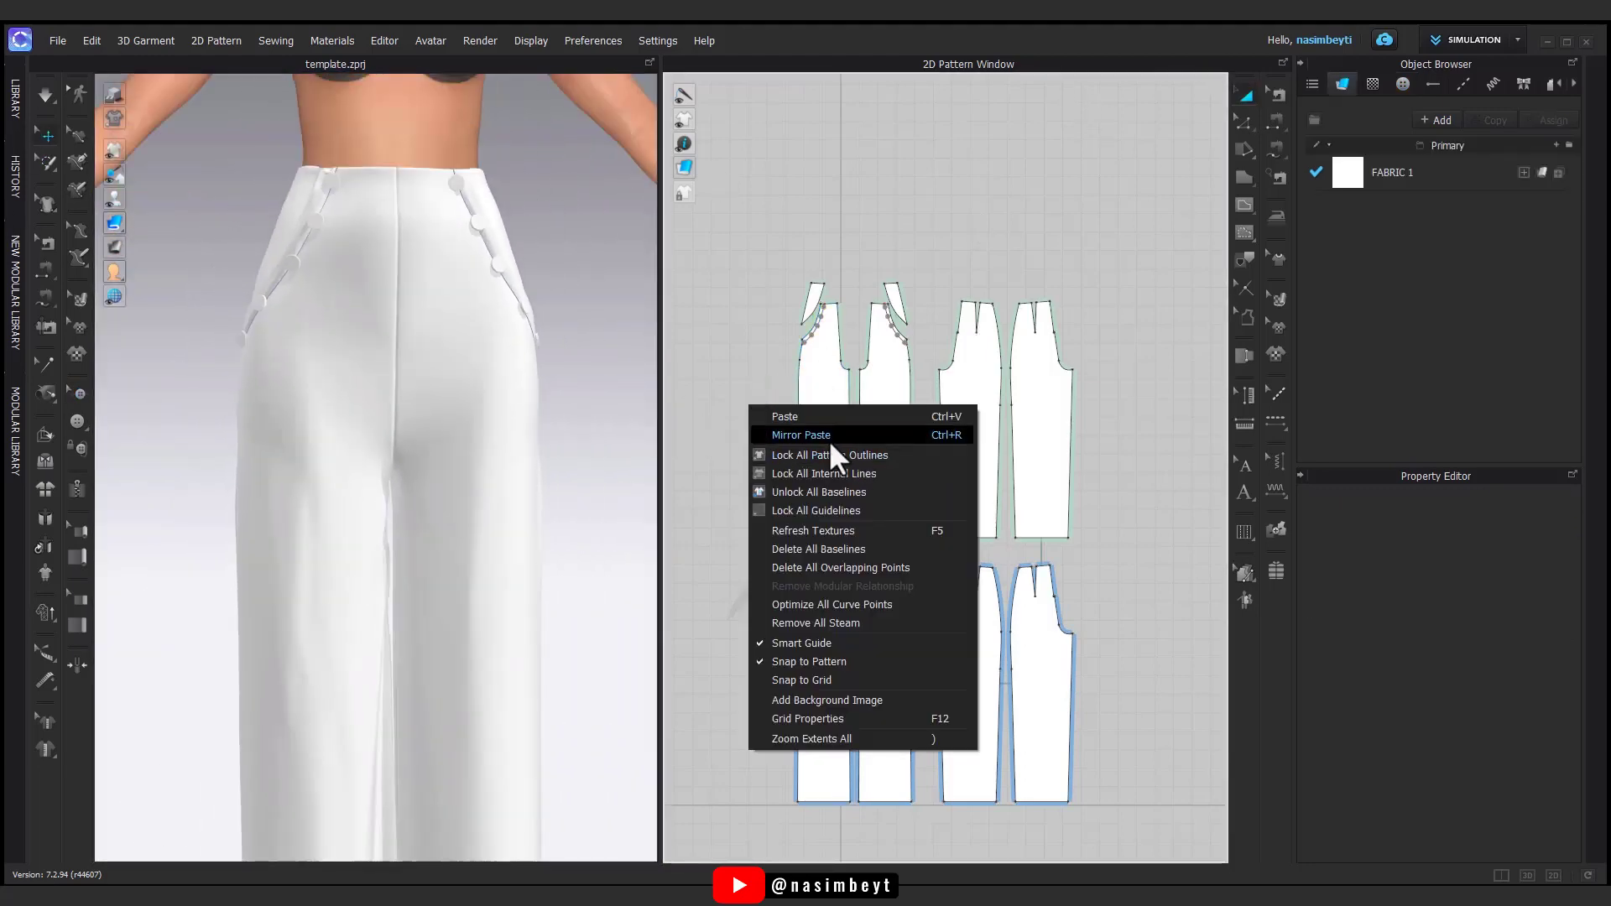
left_click(804, 548)
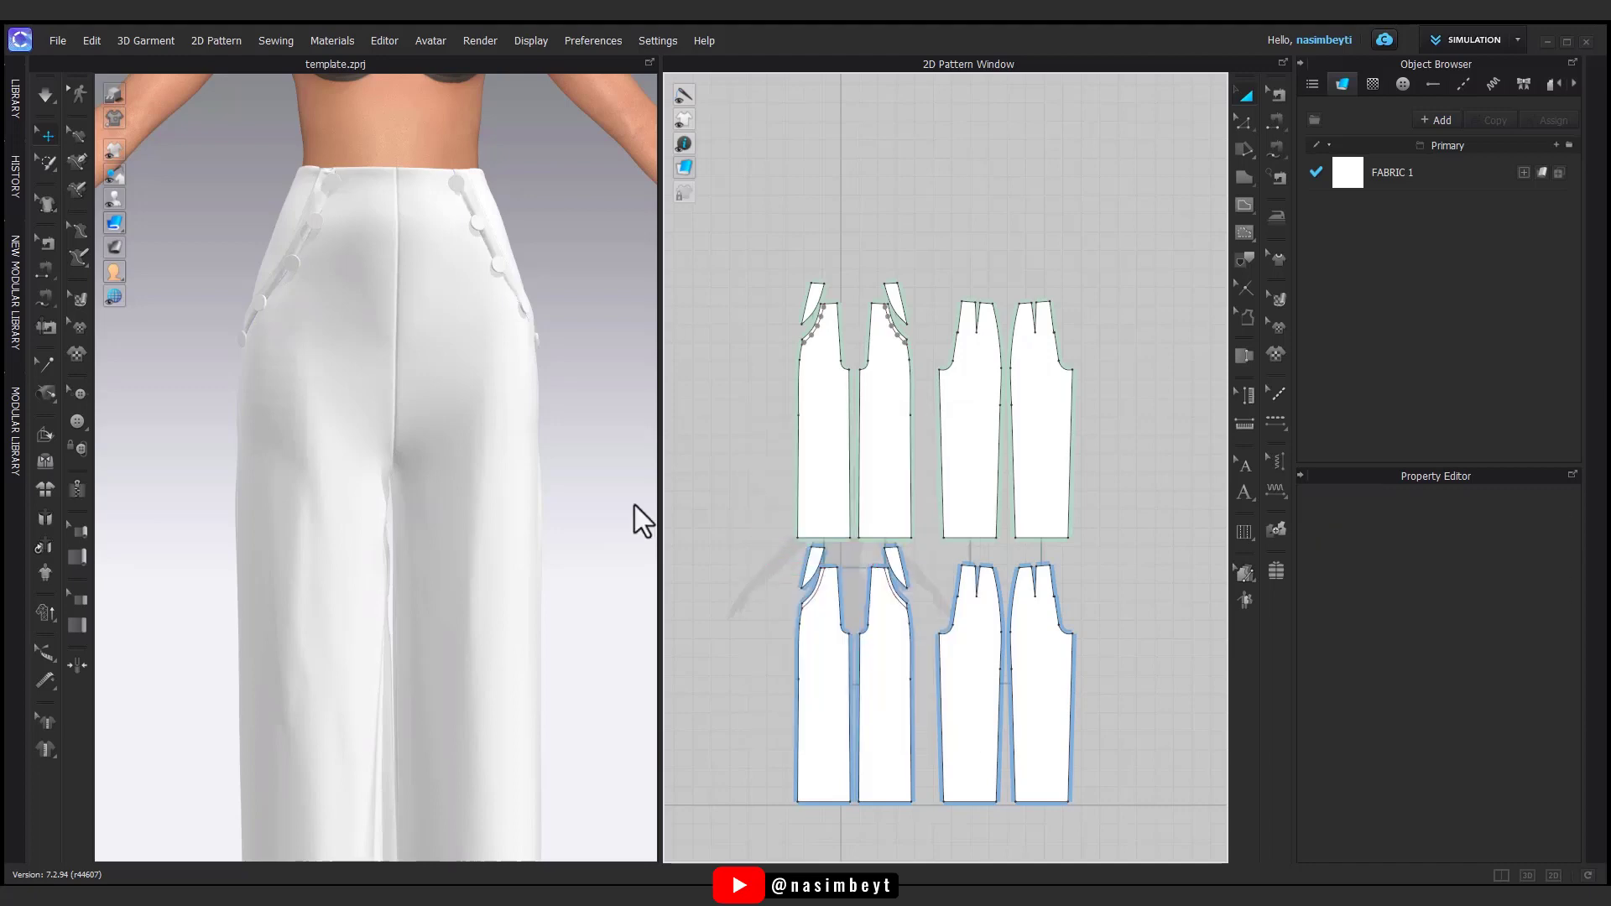
- Select all pattern pieces in both rows and set their additional collision thickness to 0.5
right_click_drag(635, 505, 512, 432)
middle_click_drag(512, 432, 513, 394)
left_click_drag(1133, 233, 742, 807)
scroll(1474, 811, "down", 2)
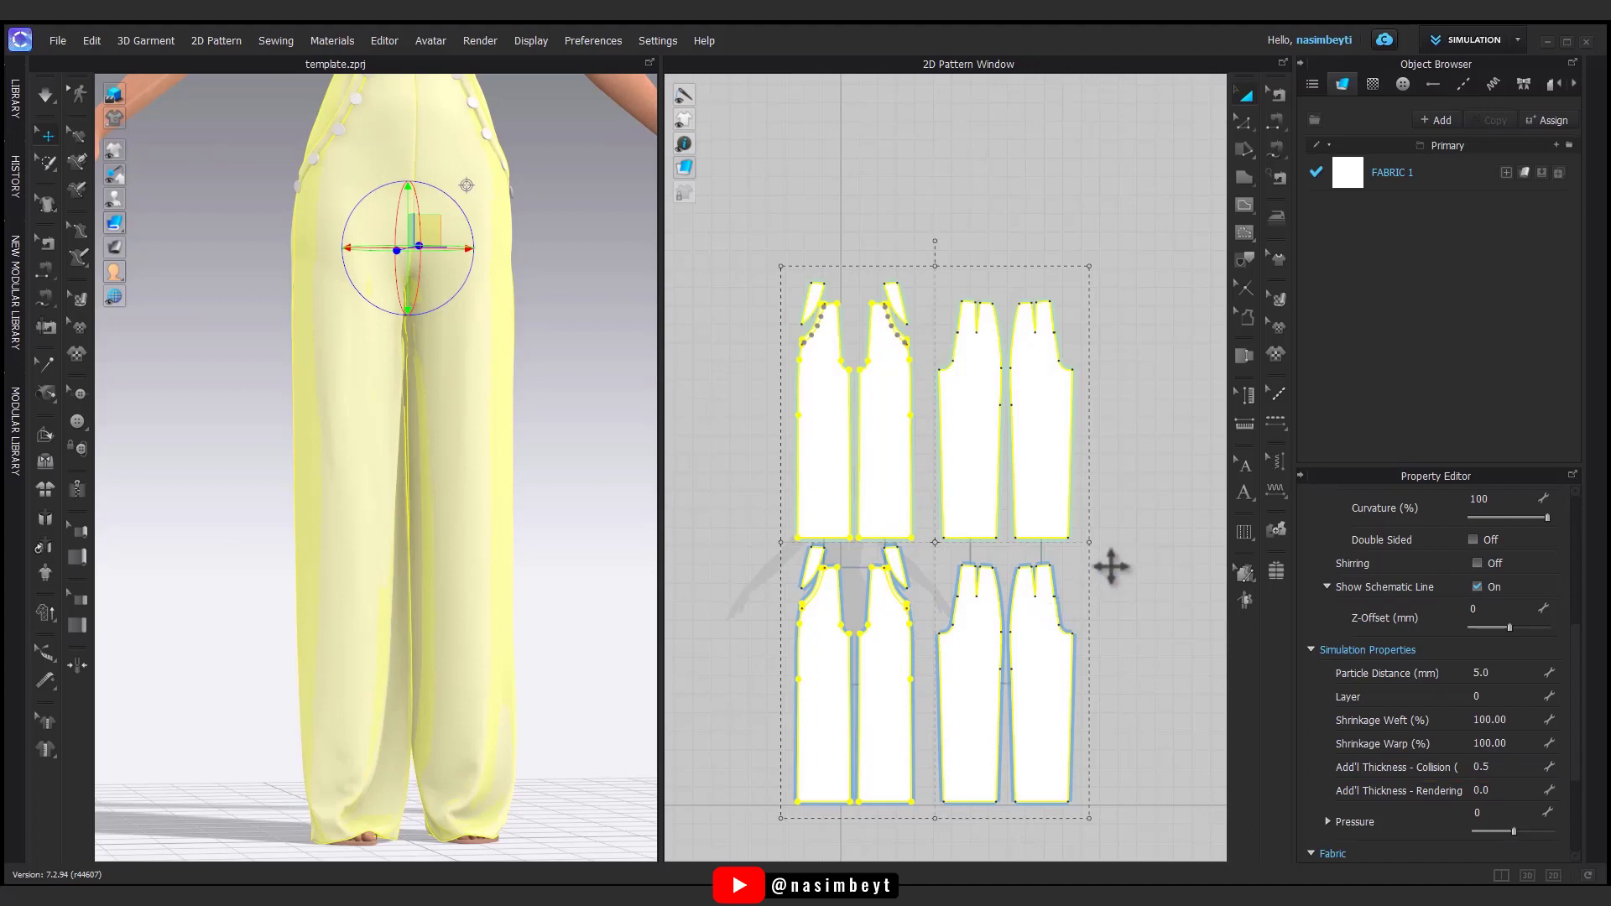
- Set the weft and warp shrinkage of the upper-row pattern pieces to 101% and simulate the trousers
left_click_drag(1093, 215, 812, 527)
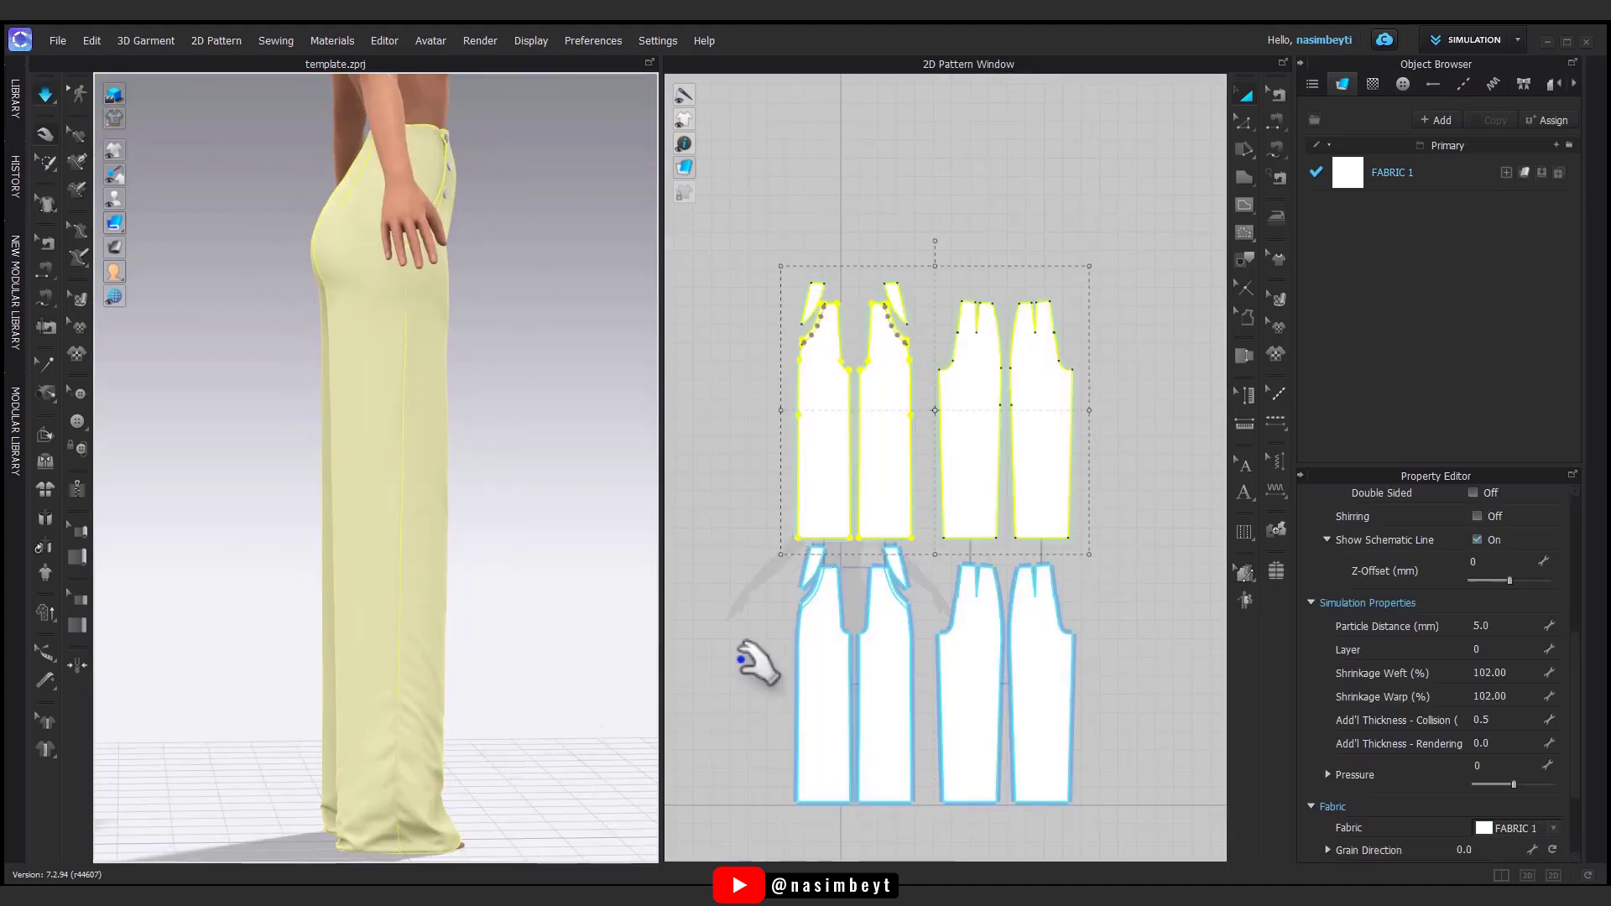
left_click(1516, 673)
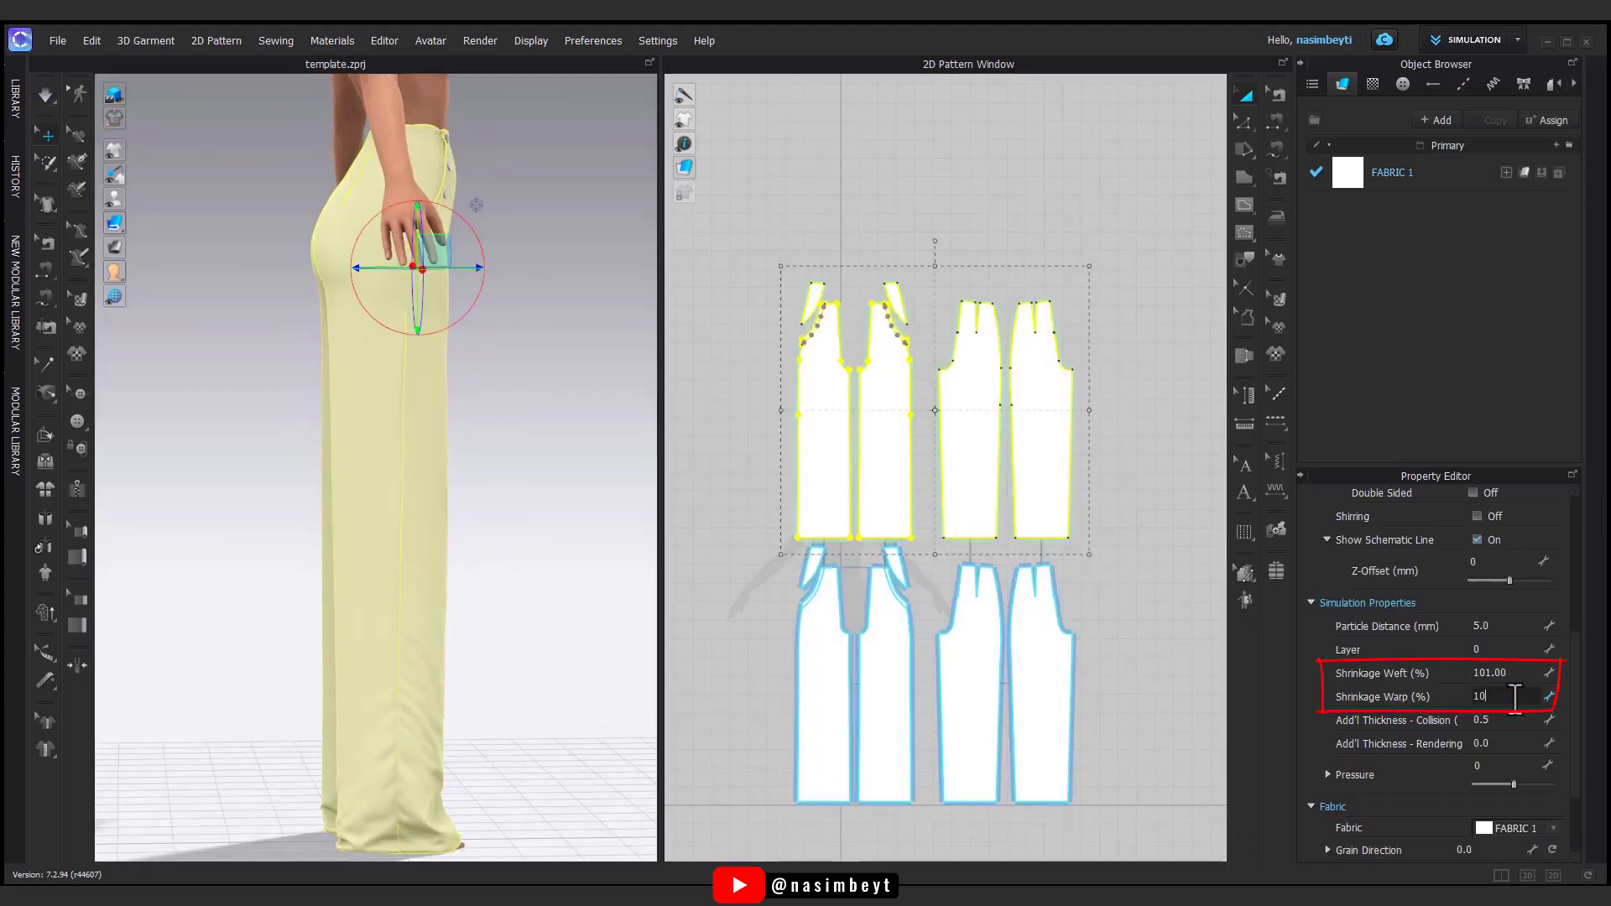
left_click(797, 510)
key("space")
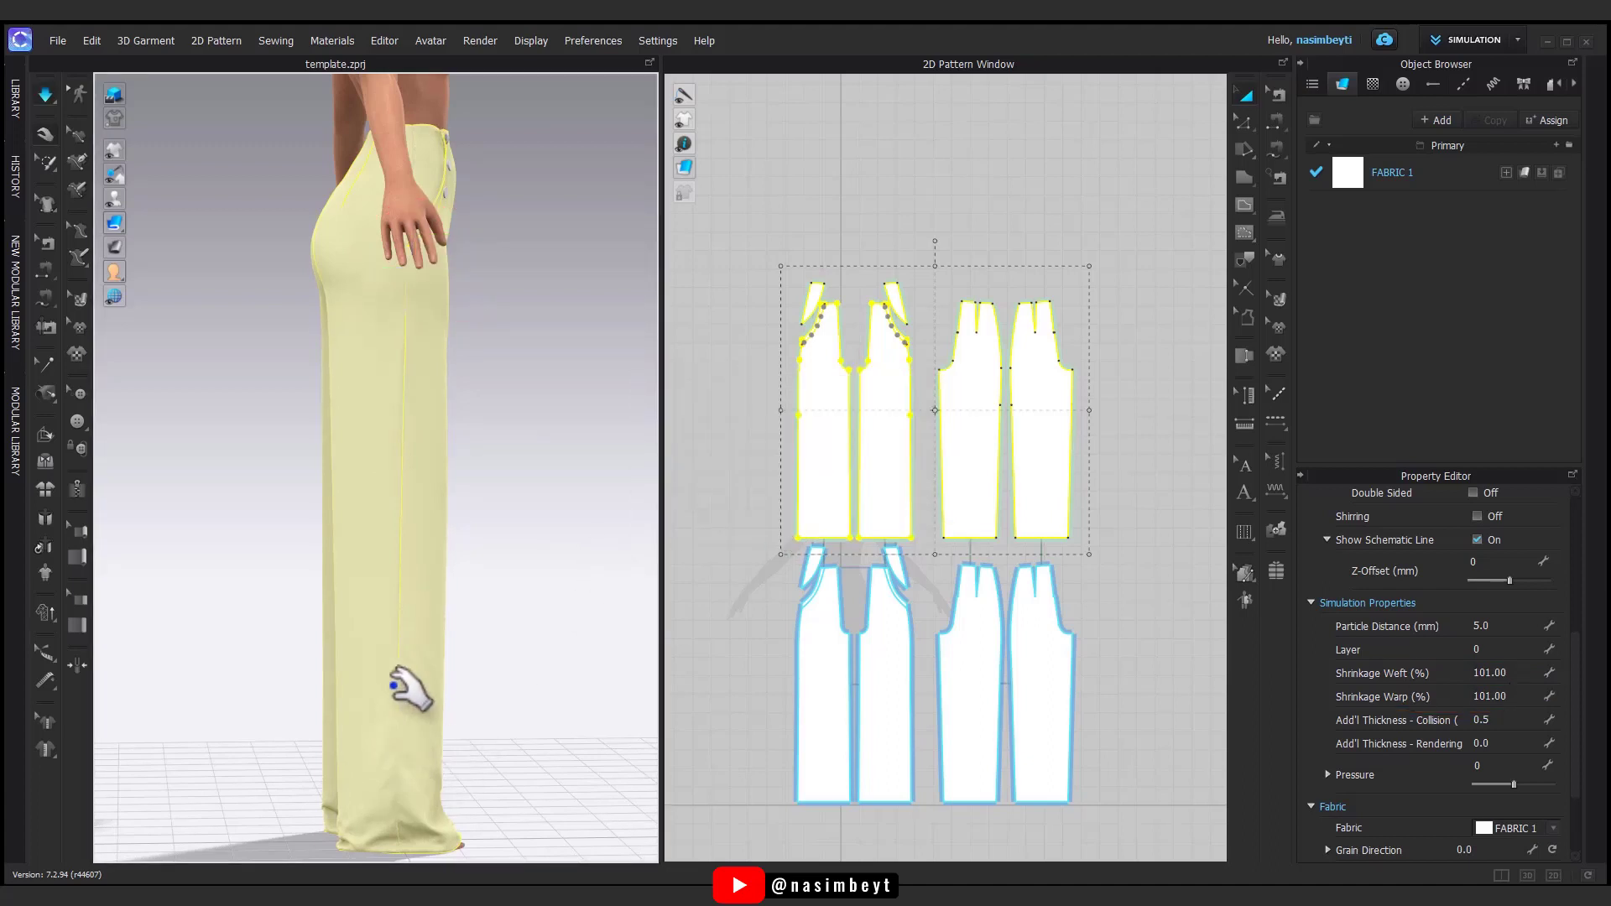
right_click_drag(412, 821, 411, 384)
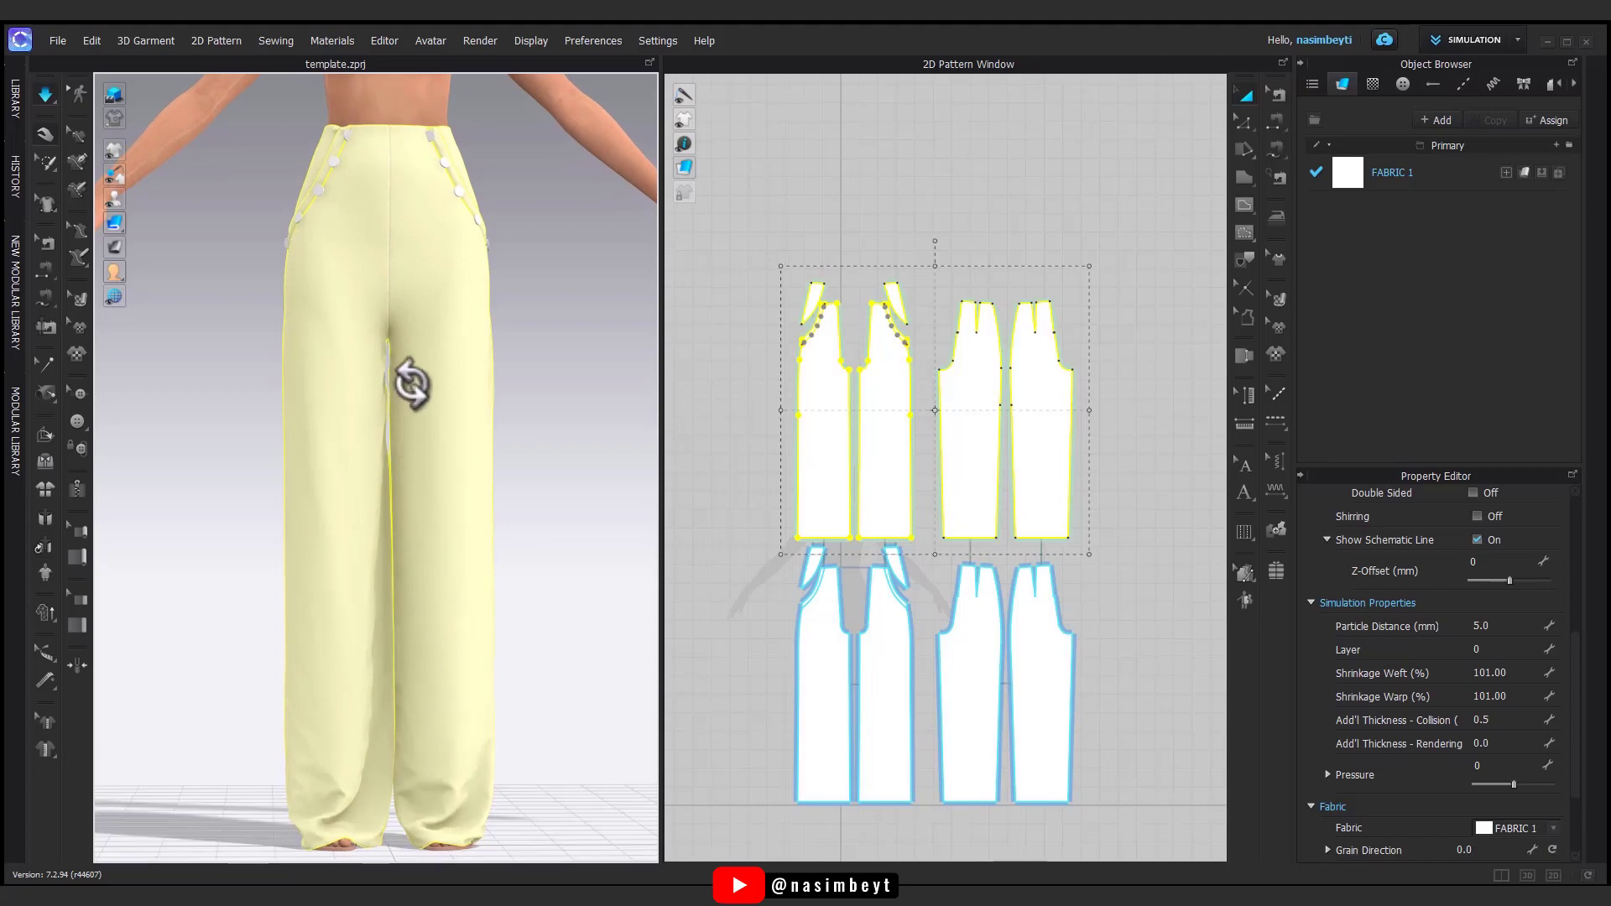
left_click(353, 112)
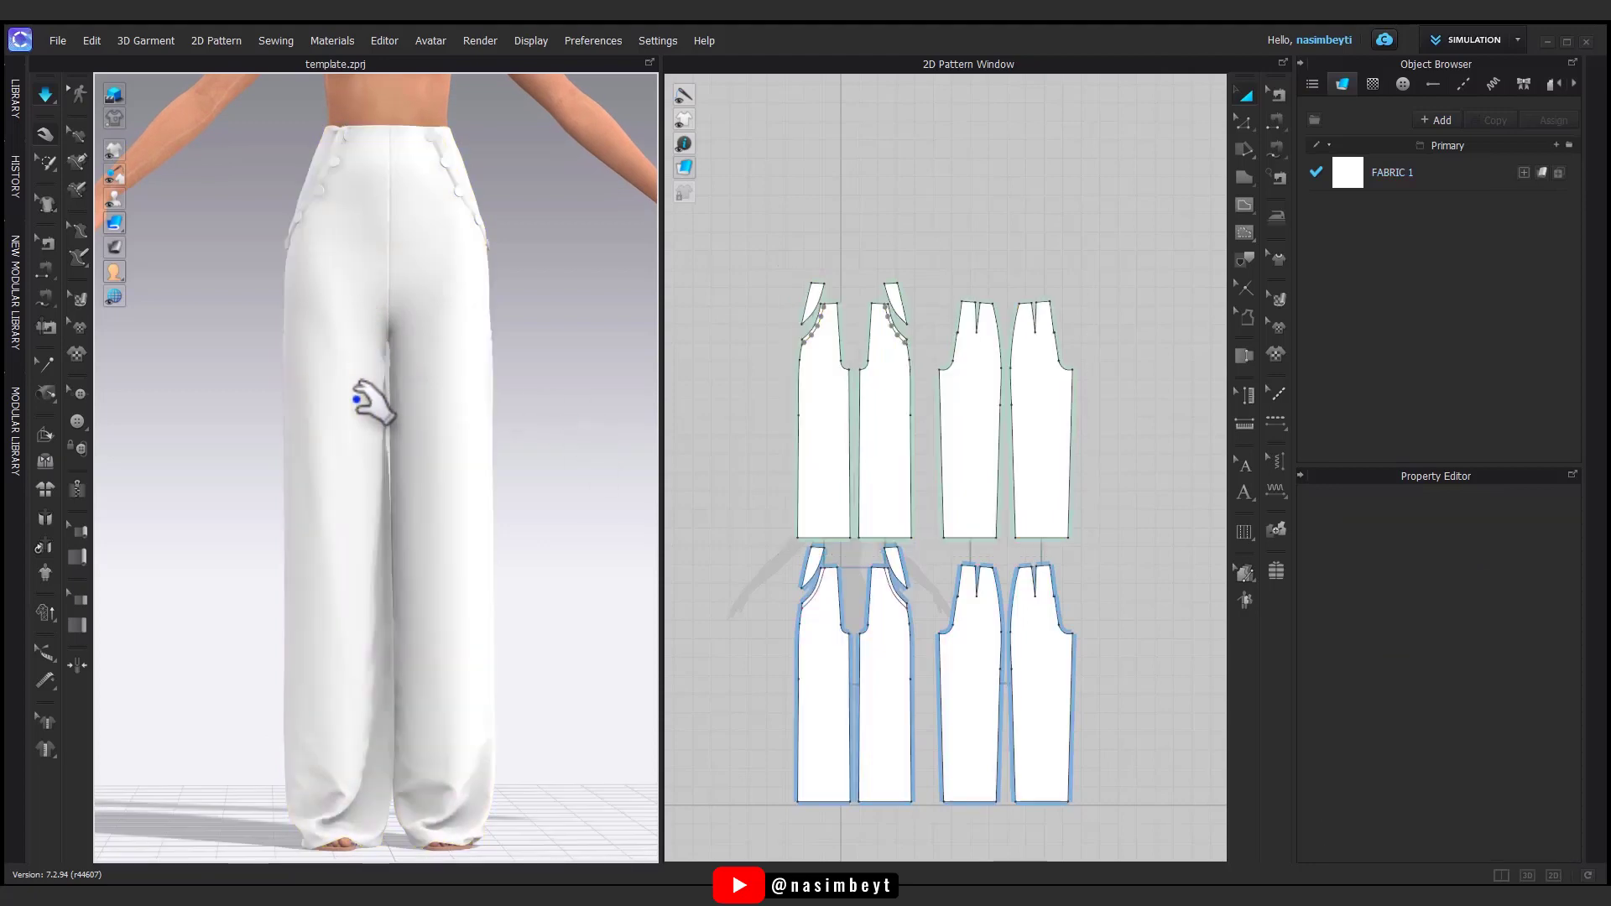
- Delete the short seam joining the top edge of the pocket piece to the lower-row front panel's waist extension
scroll(344, 306, "up", 3)
scroll(333, 186, "up", 2)
middle_click_drag(335, 189, 364, 471)
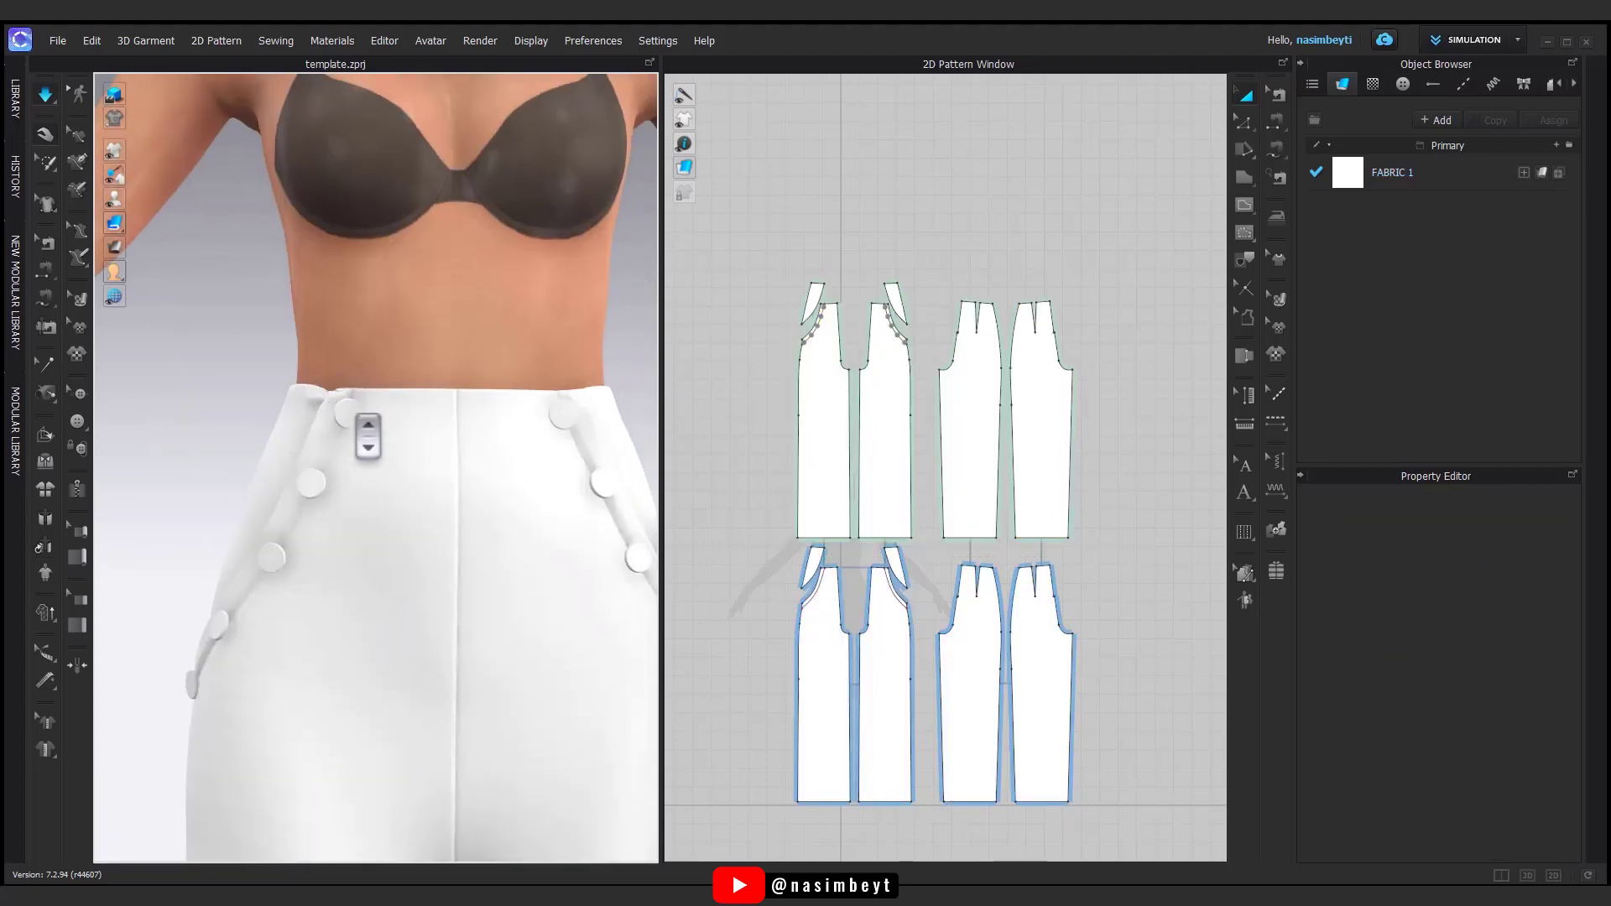
scroll(371, 465, "up", 3)
right_click_drag(428, 509, 395, 467)
key("space")
scroll(864, 327, "up", 5)
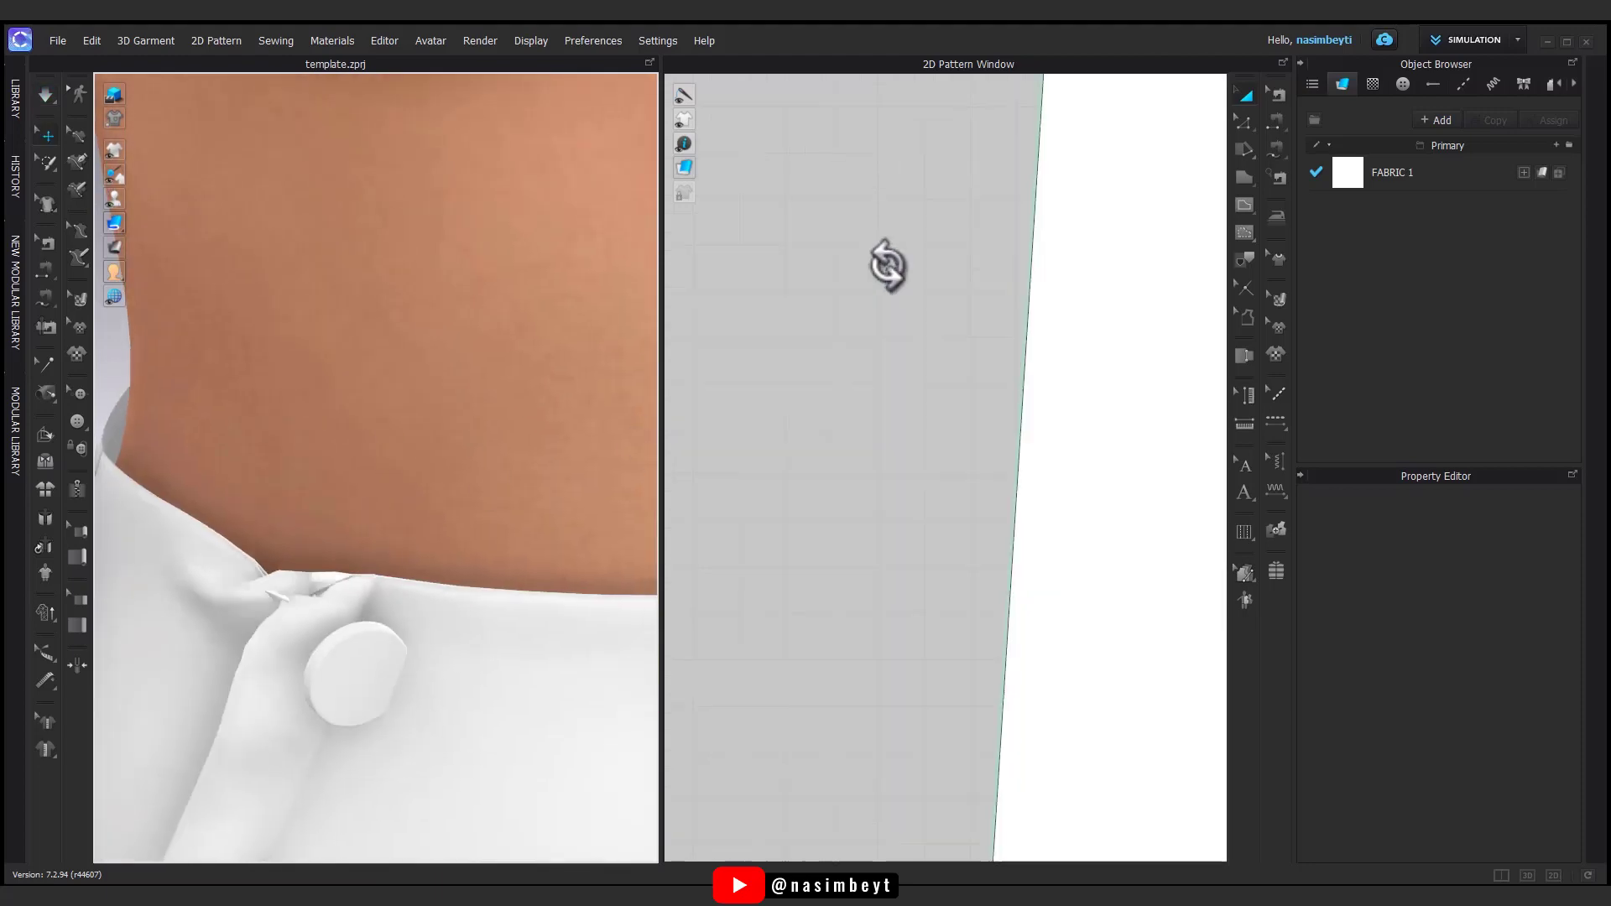
left_click(1278, 95)
scroll(907, 529, "down", 5)
scroll(881, 514, "up", 8)
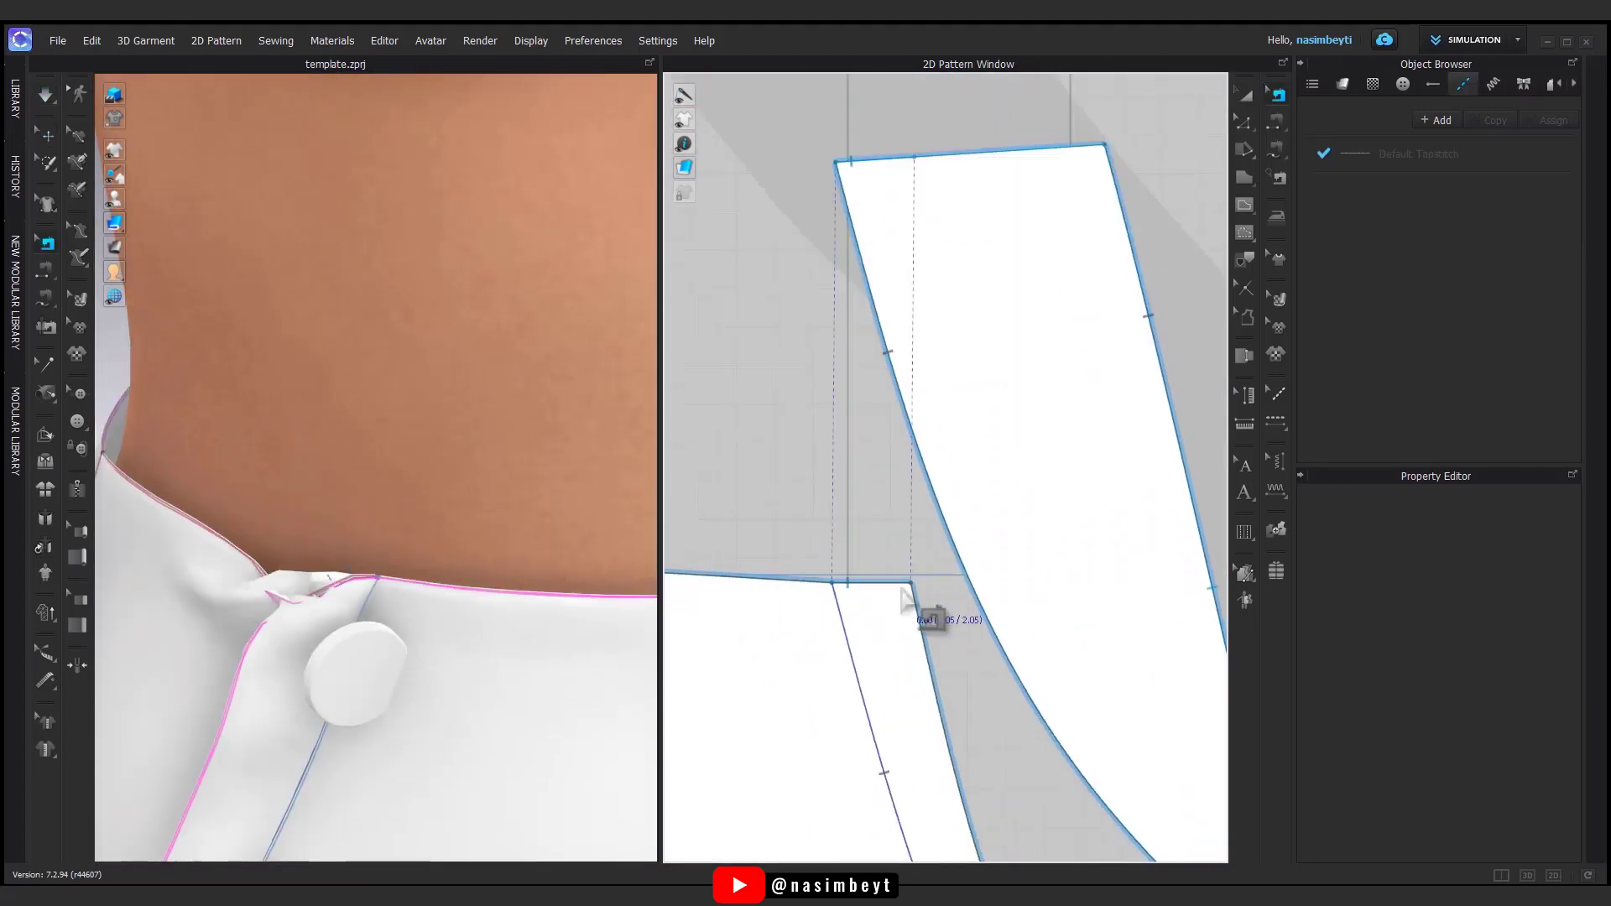
left_click(903, 590)
key("Delete")
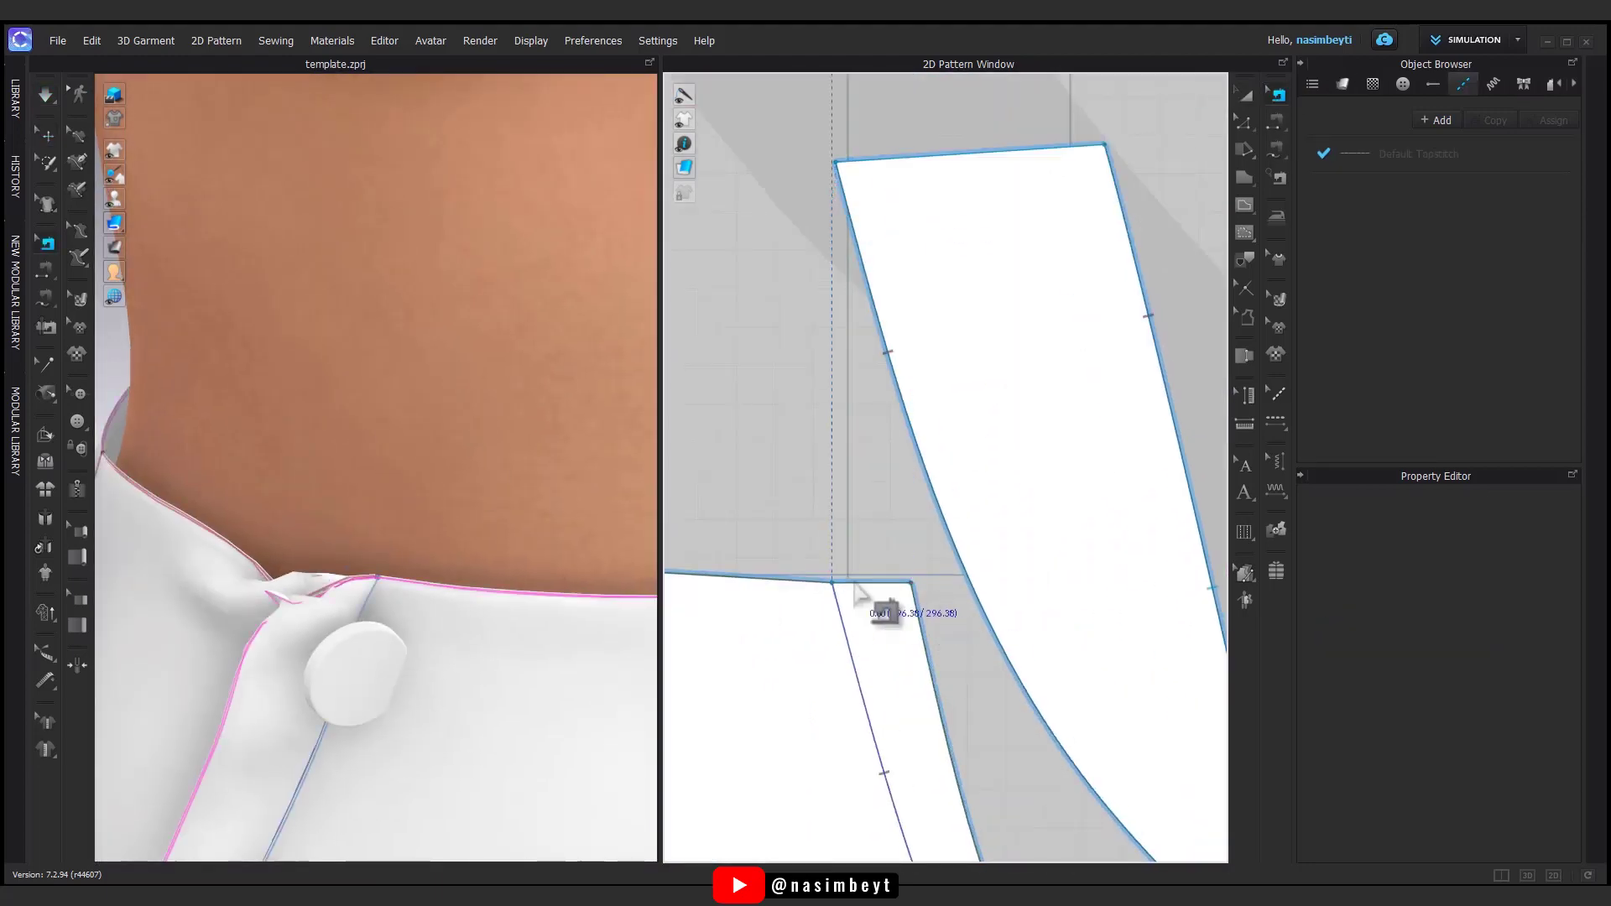
- Simulate the trousers and pull the bunched fabric at the waist corner of the avatar's right pocket until it lies smooth
key("space")
left_click(760, 520)
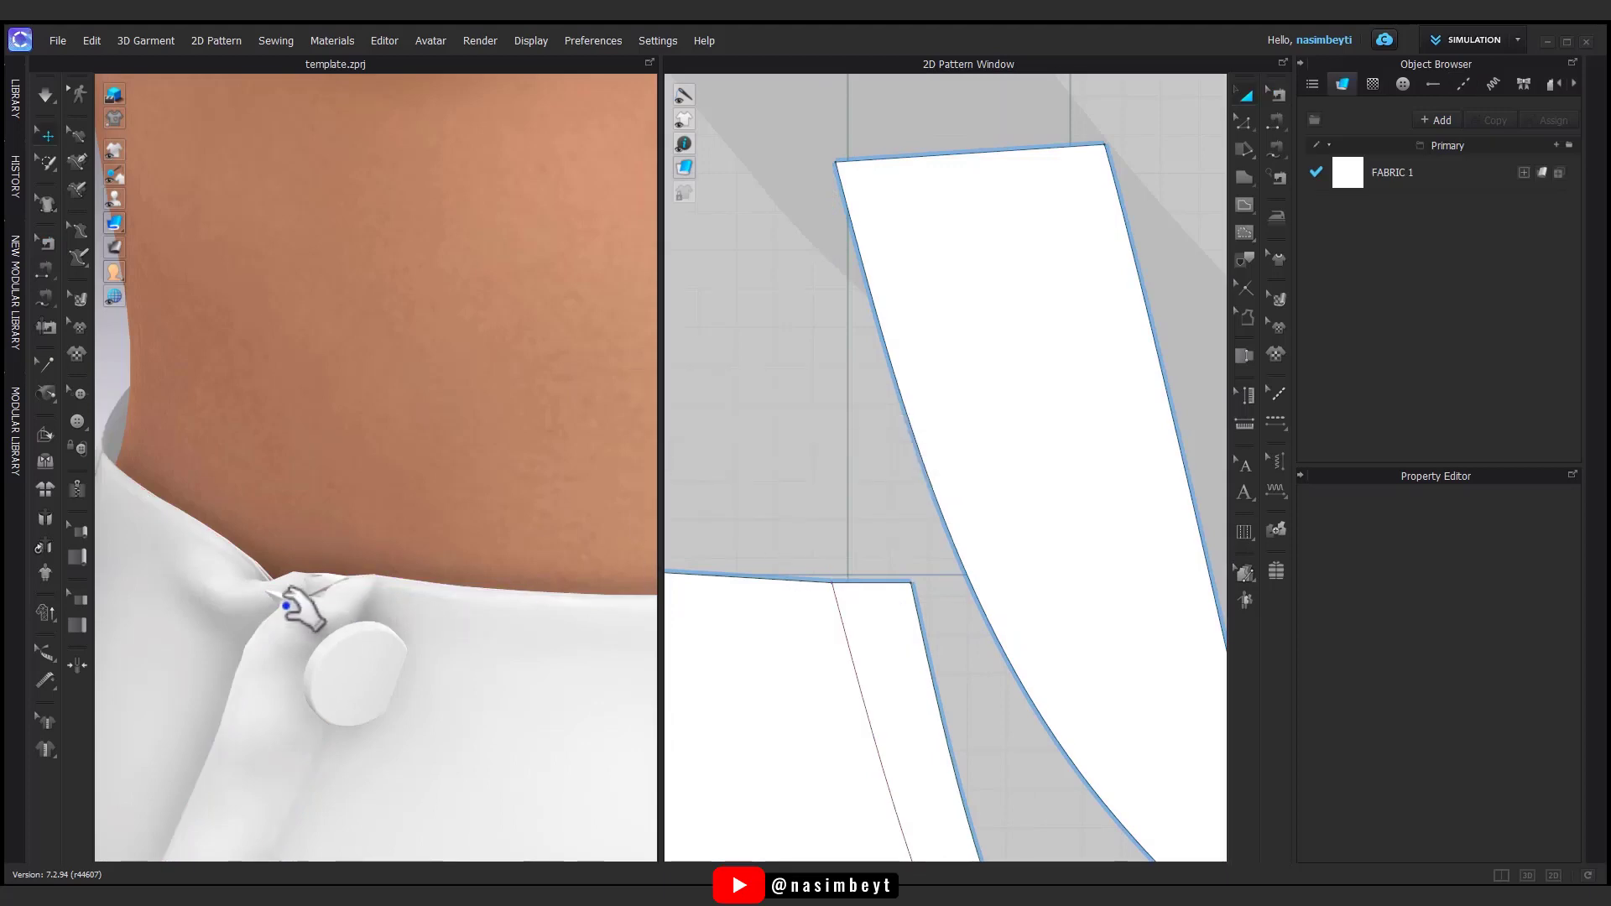
key("space")
mouse_move(283, 576)
left_mouse_down()
mouse_move(306, 626)
mouse_move(282, 561)
mouse_move(272, 571)
left_mouse_up()
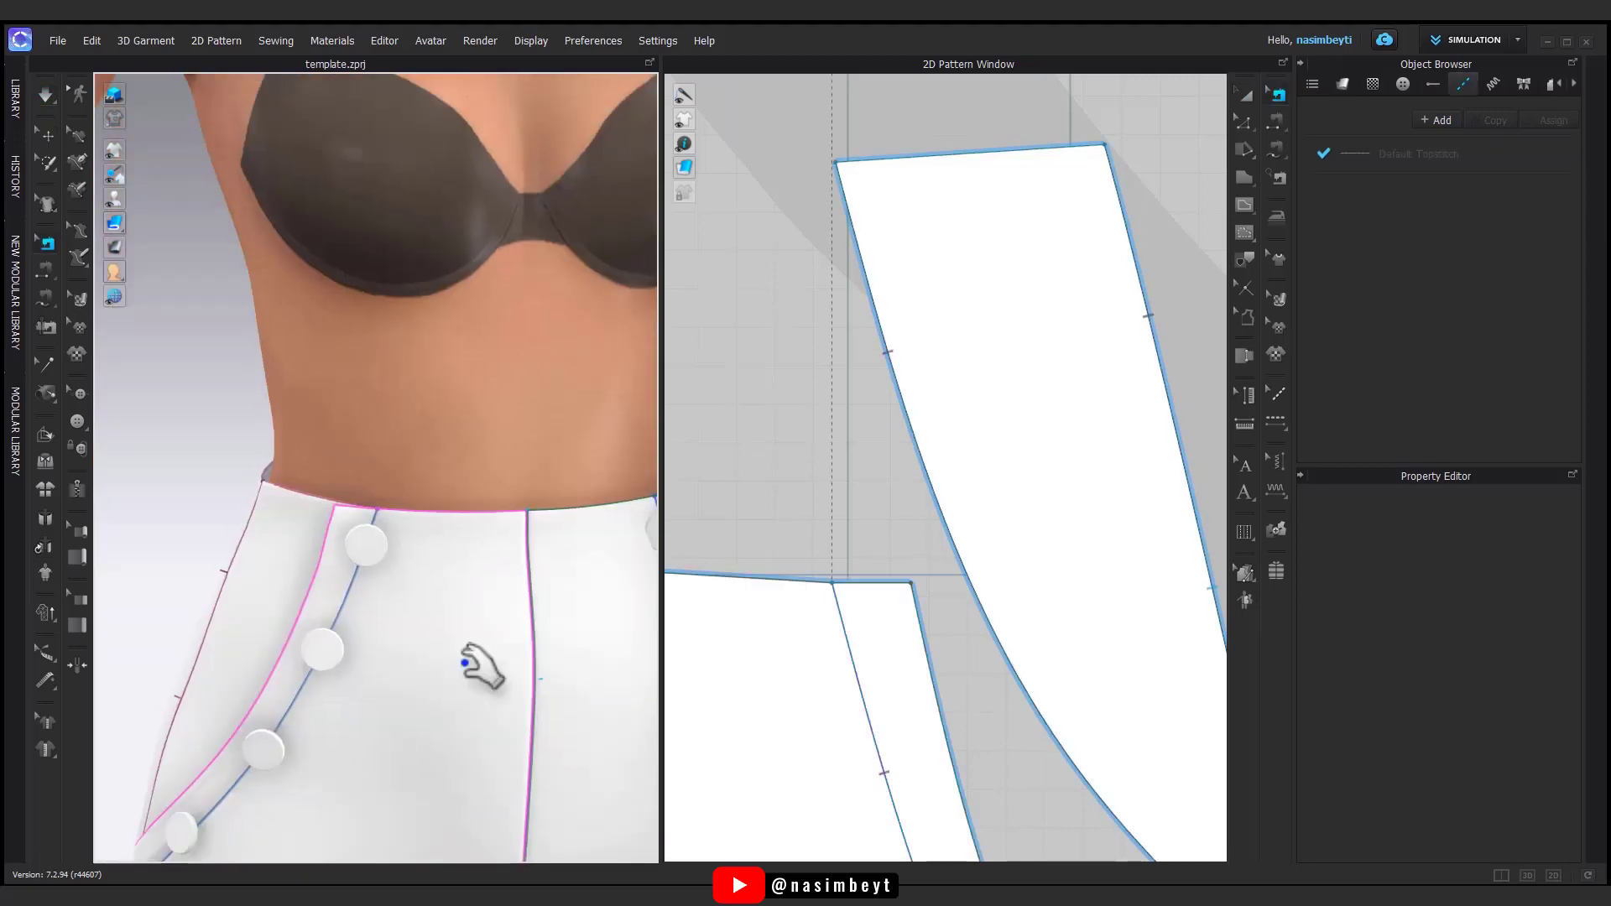
middle_click_drag(440, 507, 403, 339)
left_click(1243, 95)
- Inspect the finished trousers up close at the waist and pockets and at full length
middle_click_drag(510, 603, 482, 496)
mouse_move(482, 525)
right_mouse_down()
mouse_move(414, 568)
mouse_move(470, 545)
right_mouse_up()
scroll(444, 537, "down", 1)
right_click_drag(166, 84, 417, 557)
scroll(521, 621, "down", 2)
scroll(394, 613, "up", 1)
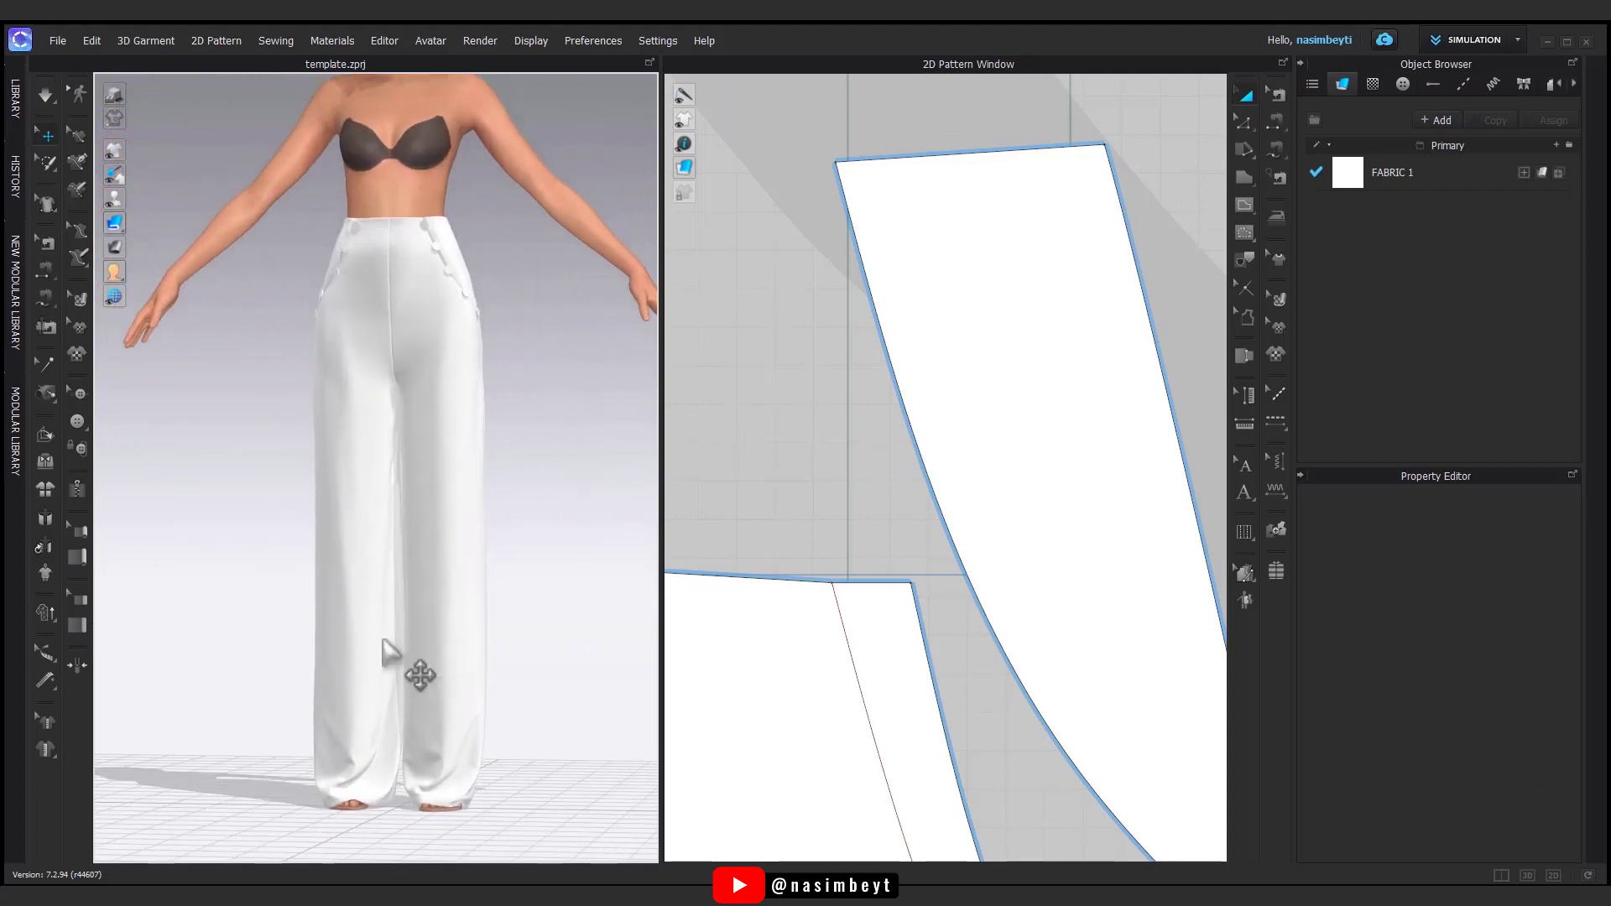
right_click_drag(384, 640, 541, 515)
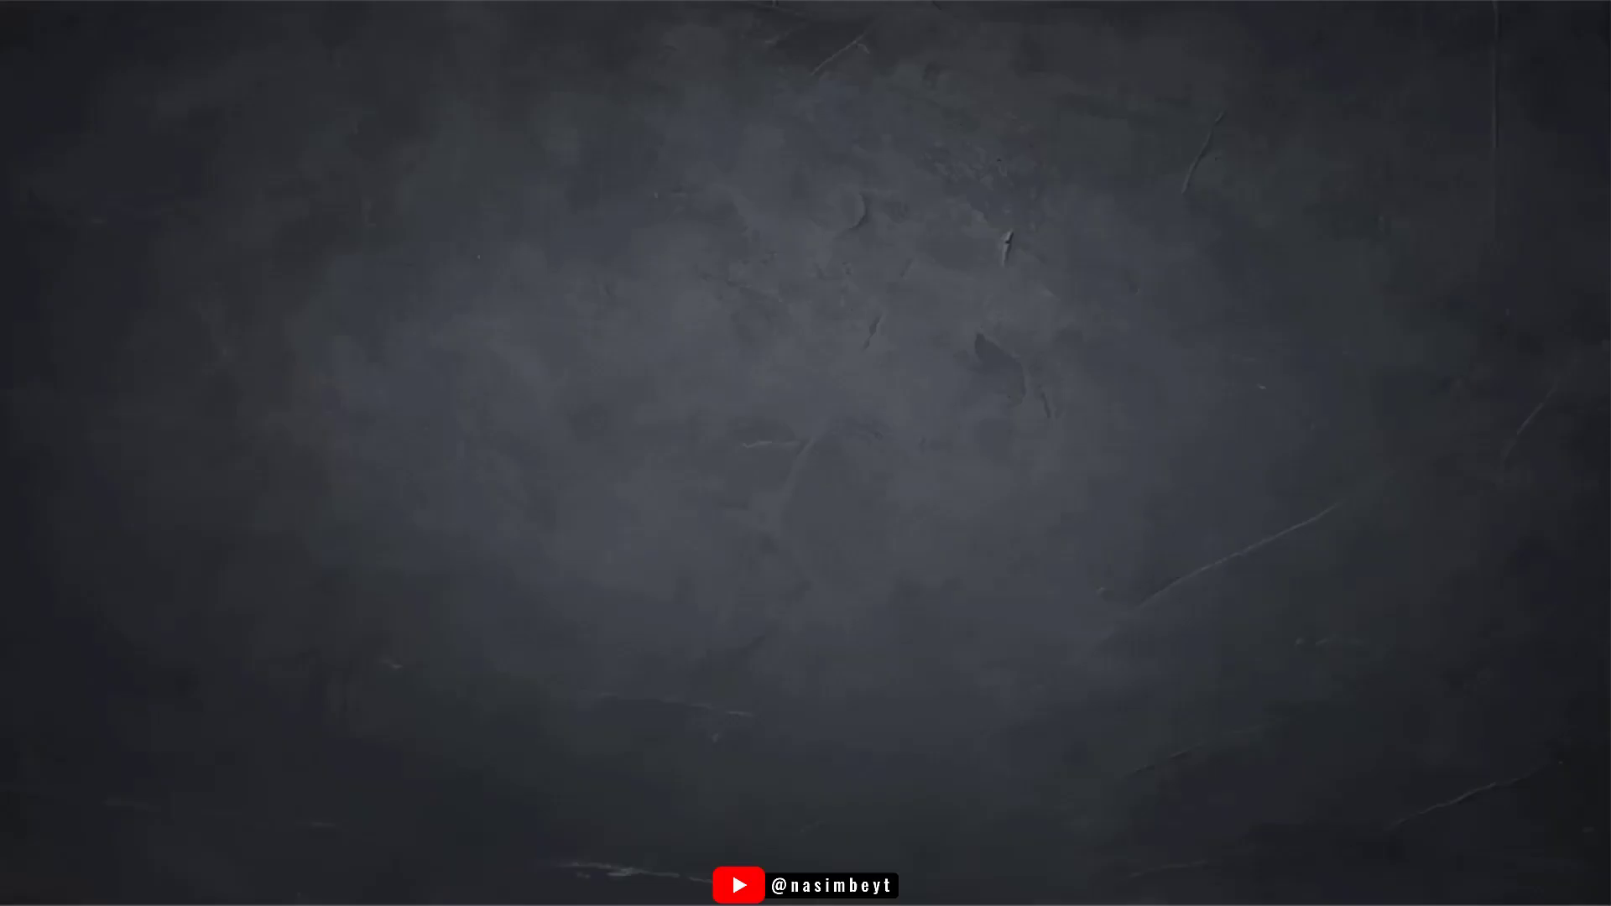